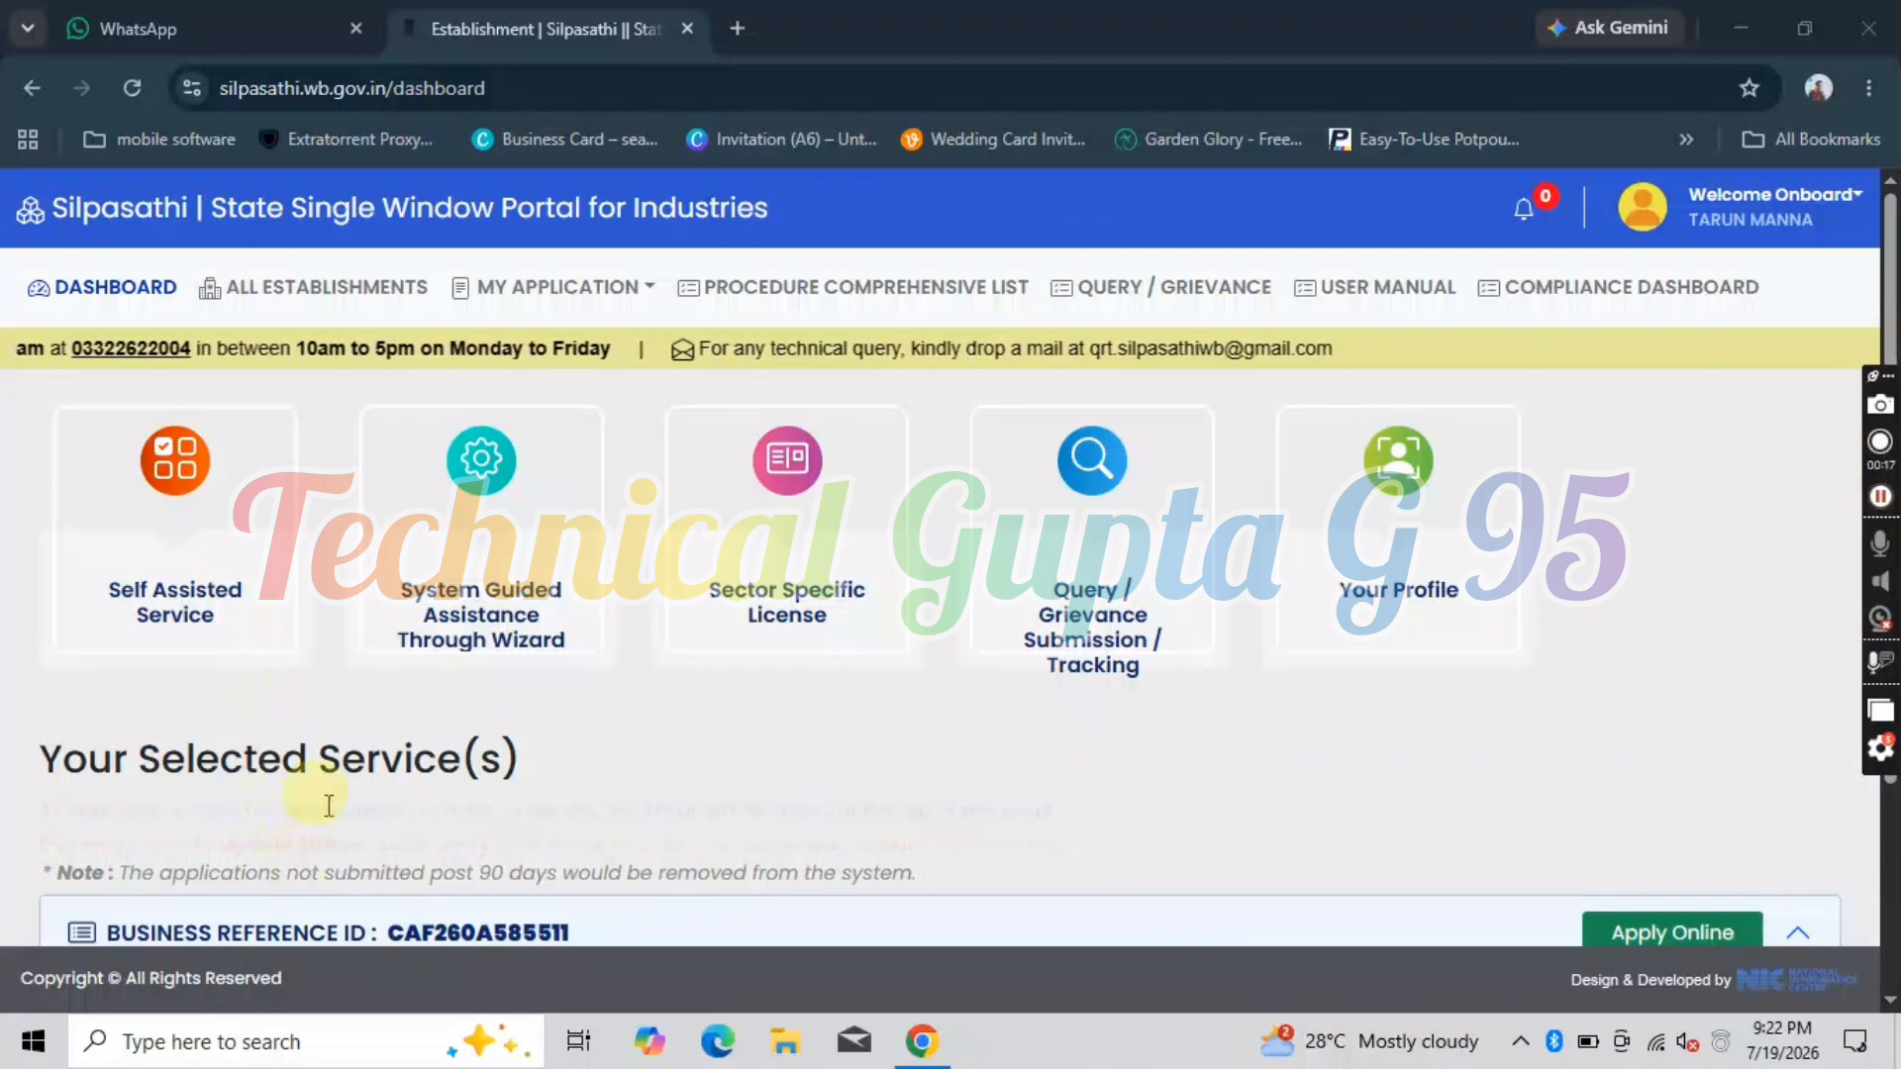
- Open the list of all establishments and view the approved applications of the listed unit
left_click(323, 310)
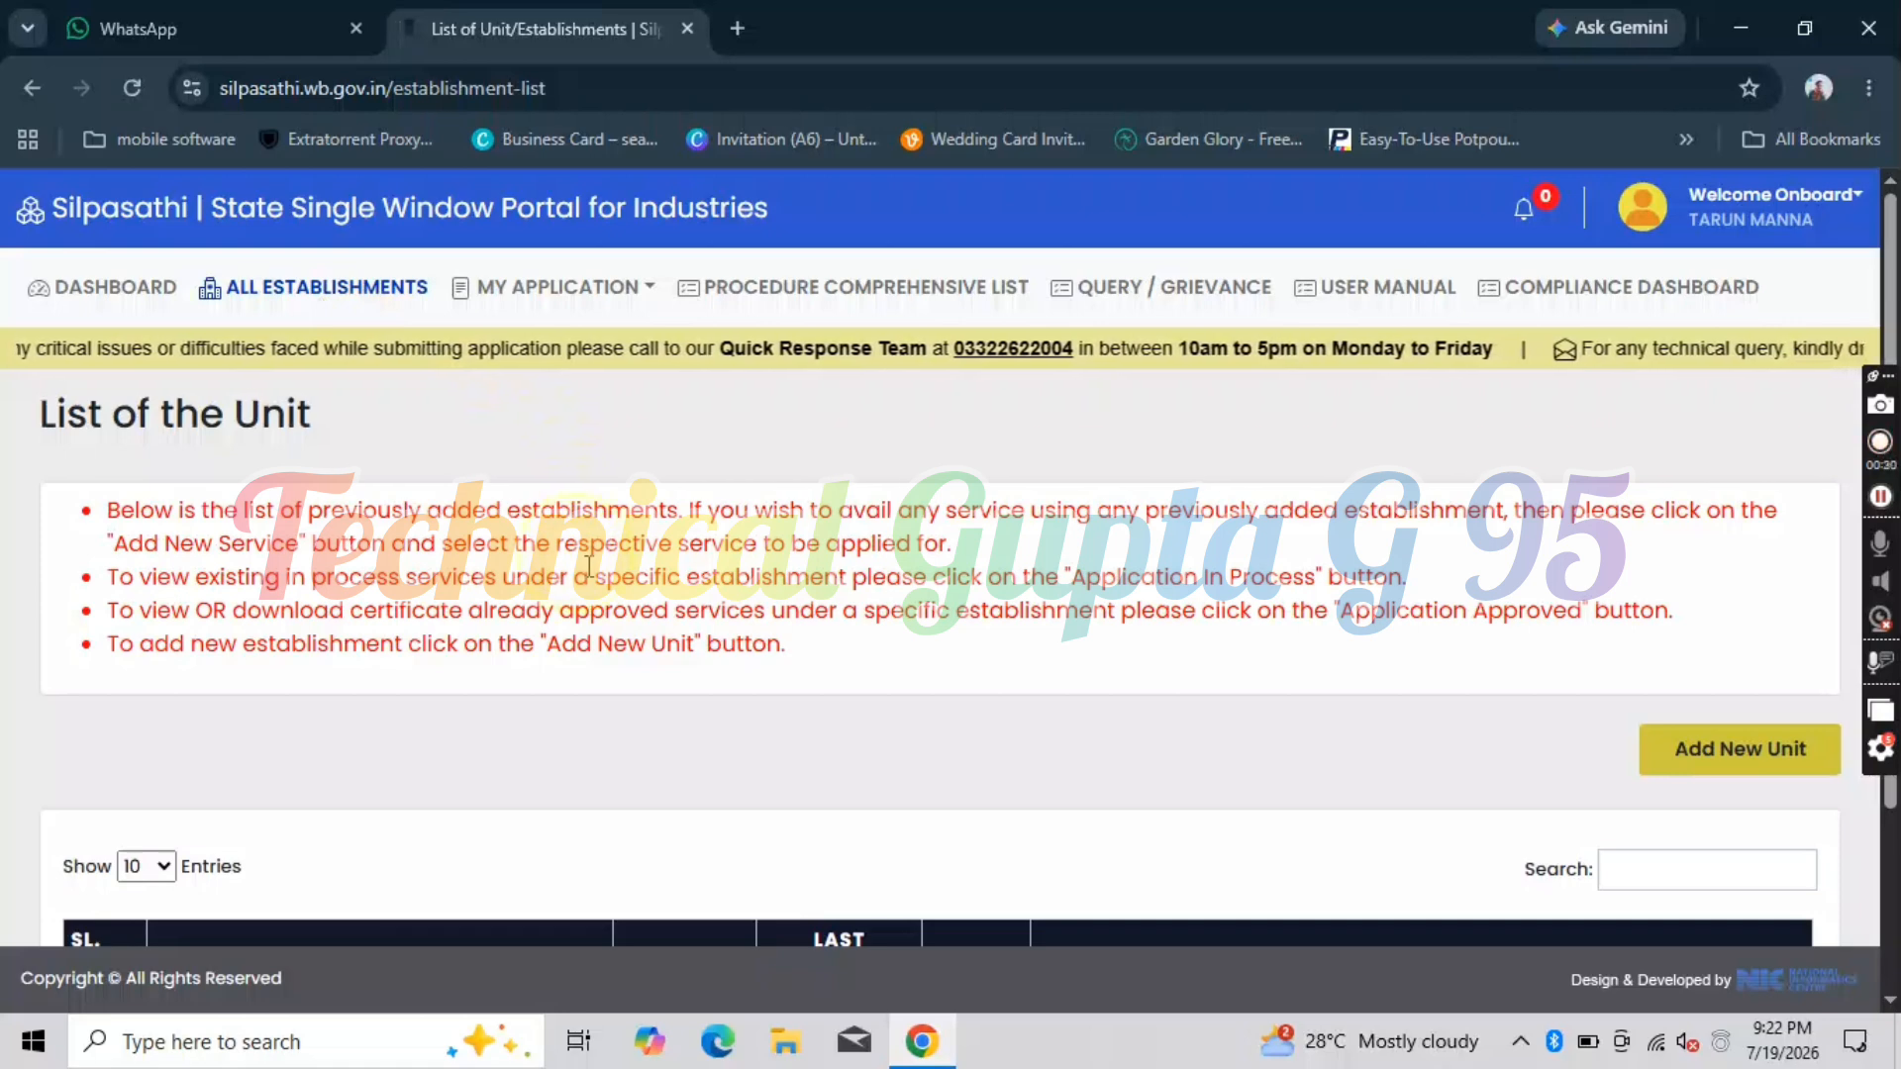
scroll(589, 566, "down", 1)
scroll(589, 574, "down", 2)
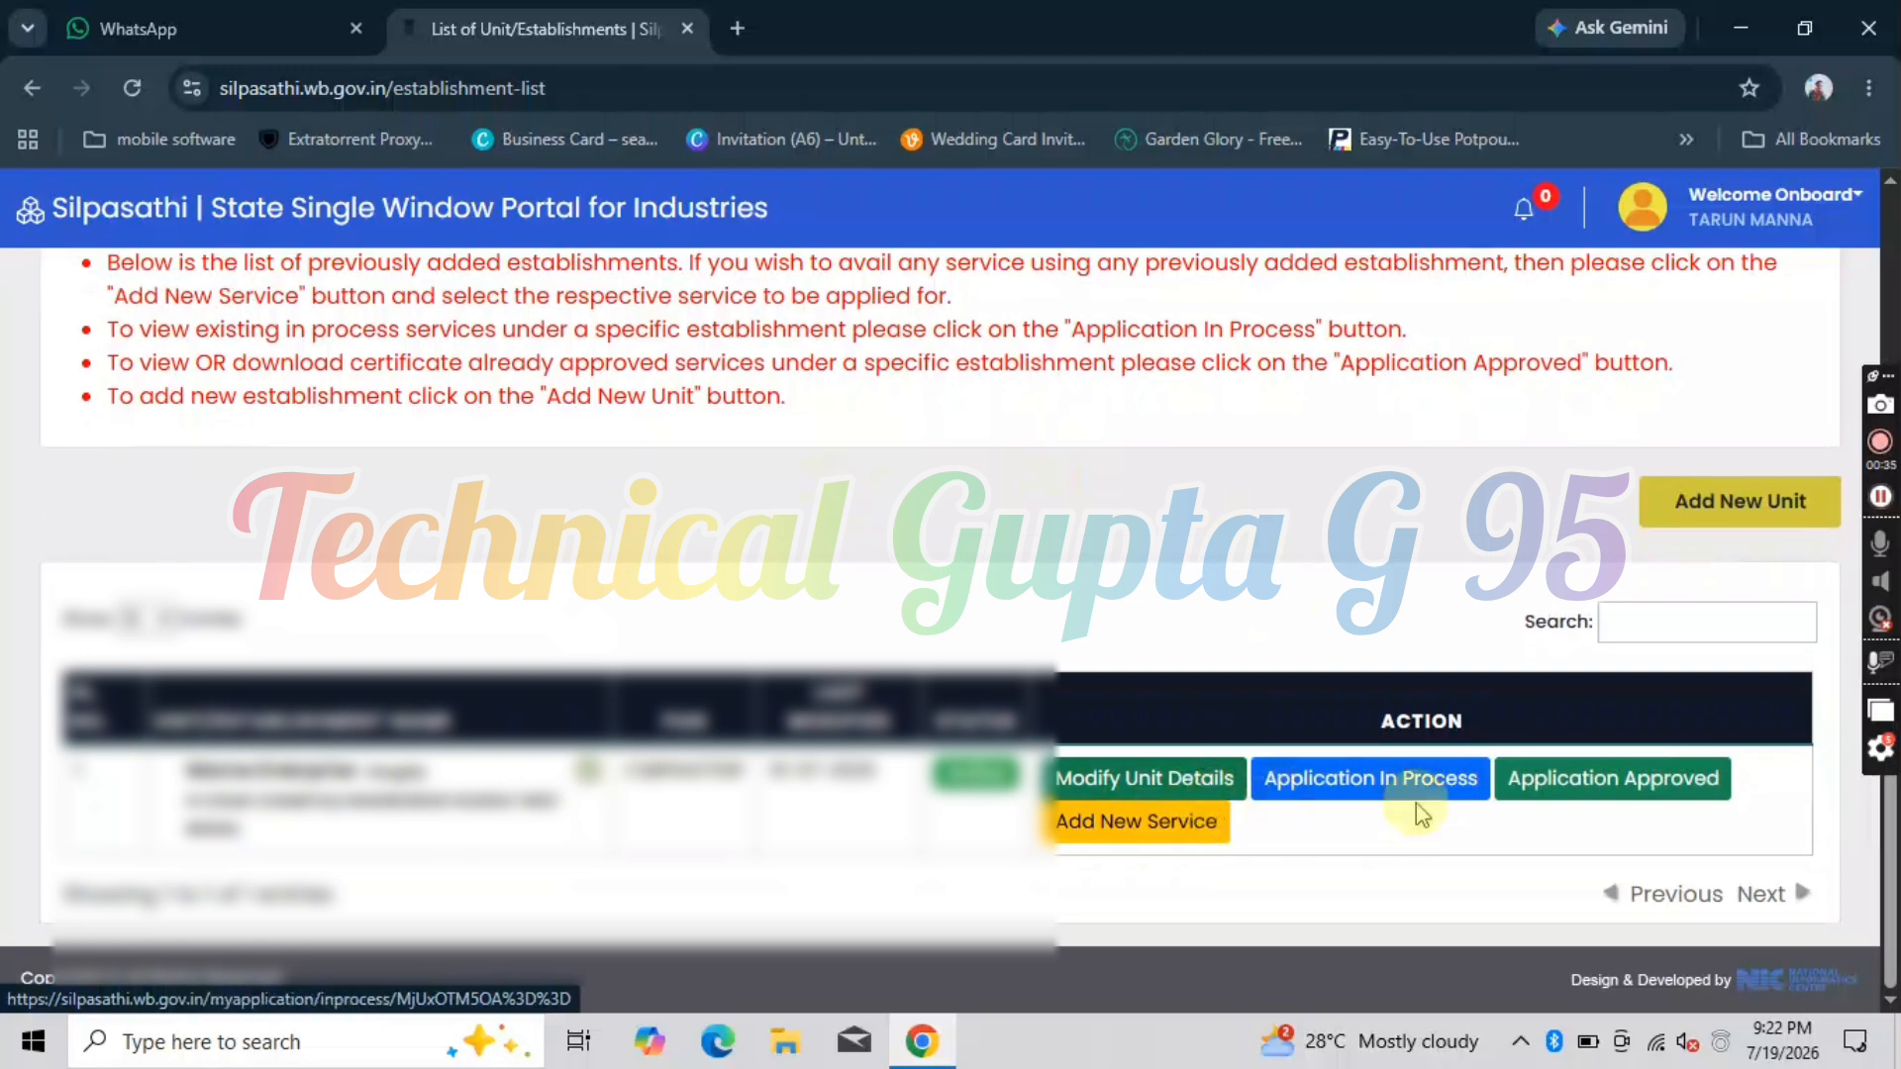
left_click(1586, 778)
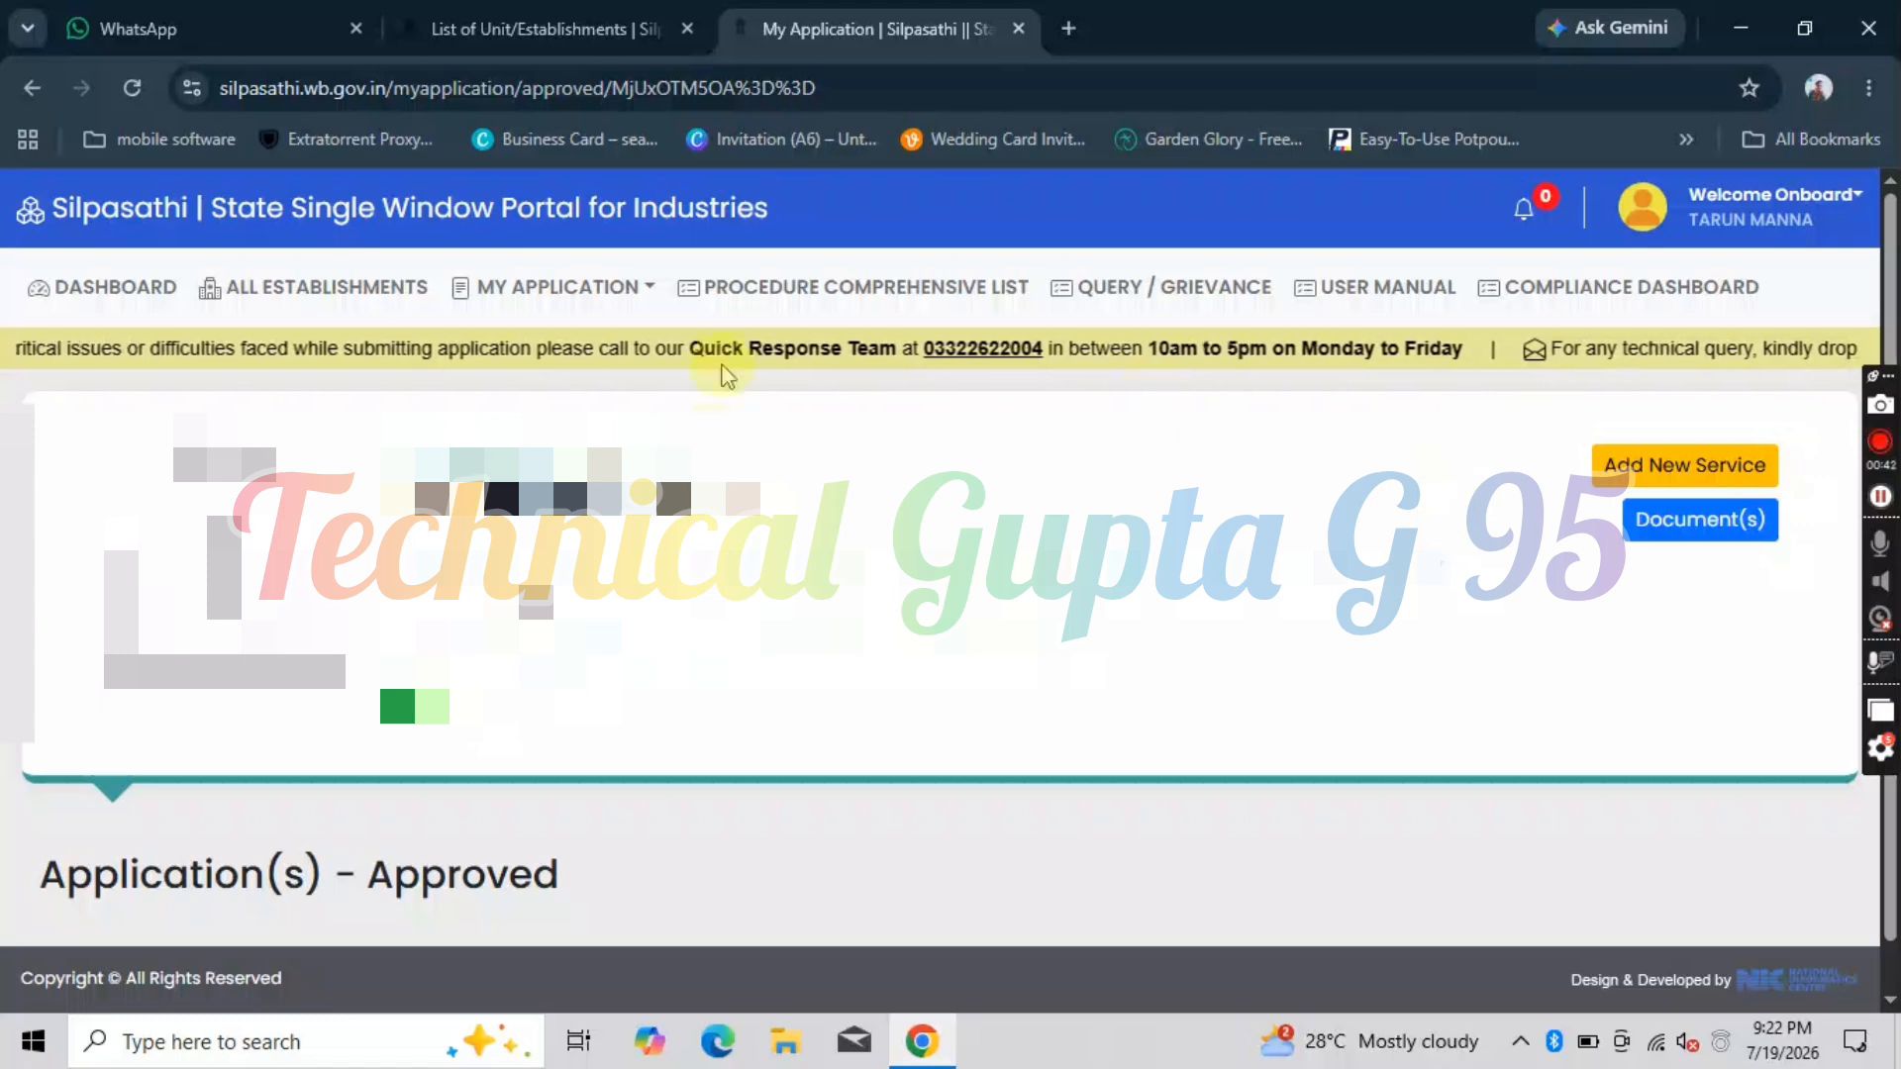
- Return to the establishment list, go from it to the dashboard and dismiss the pop-up shown there
left_click(273, 297)
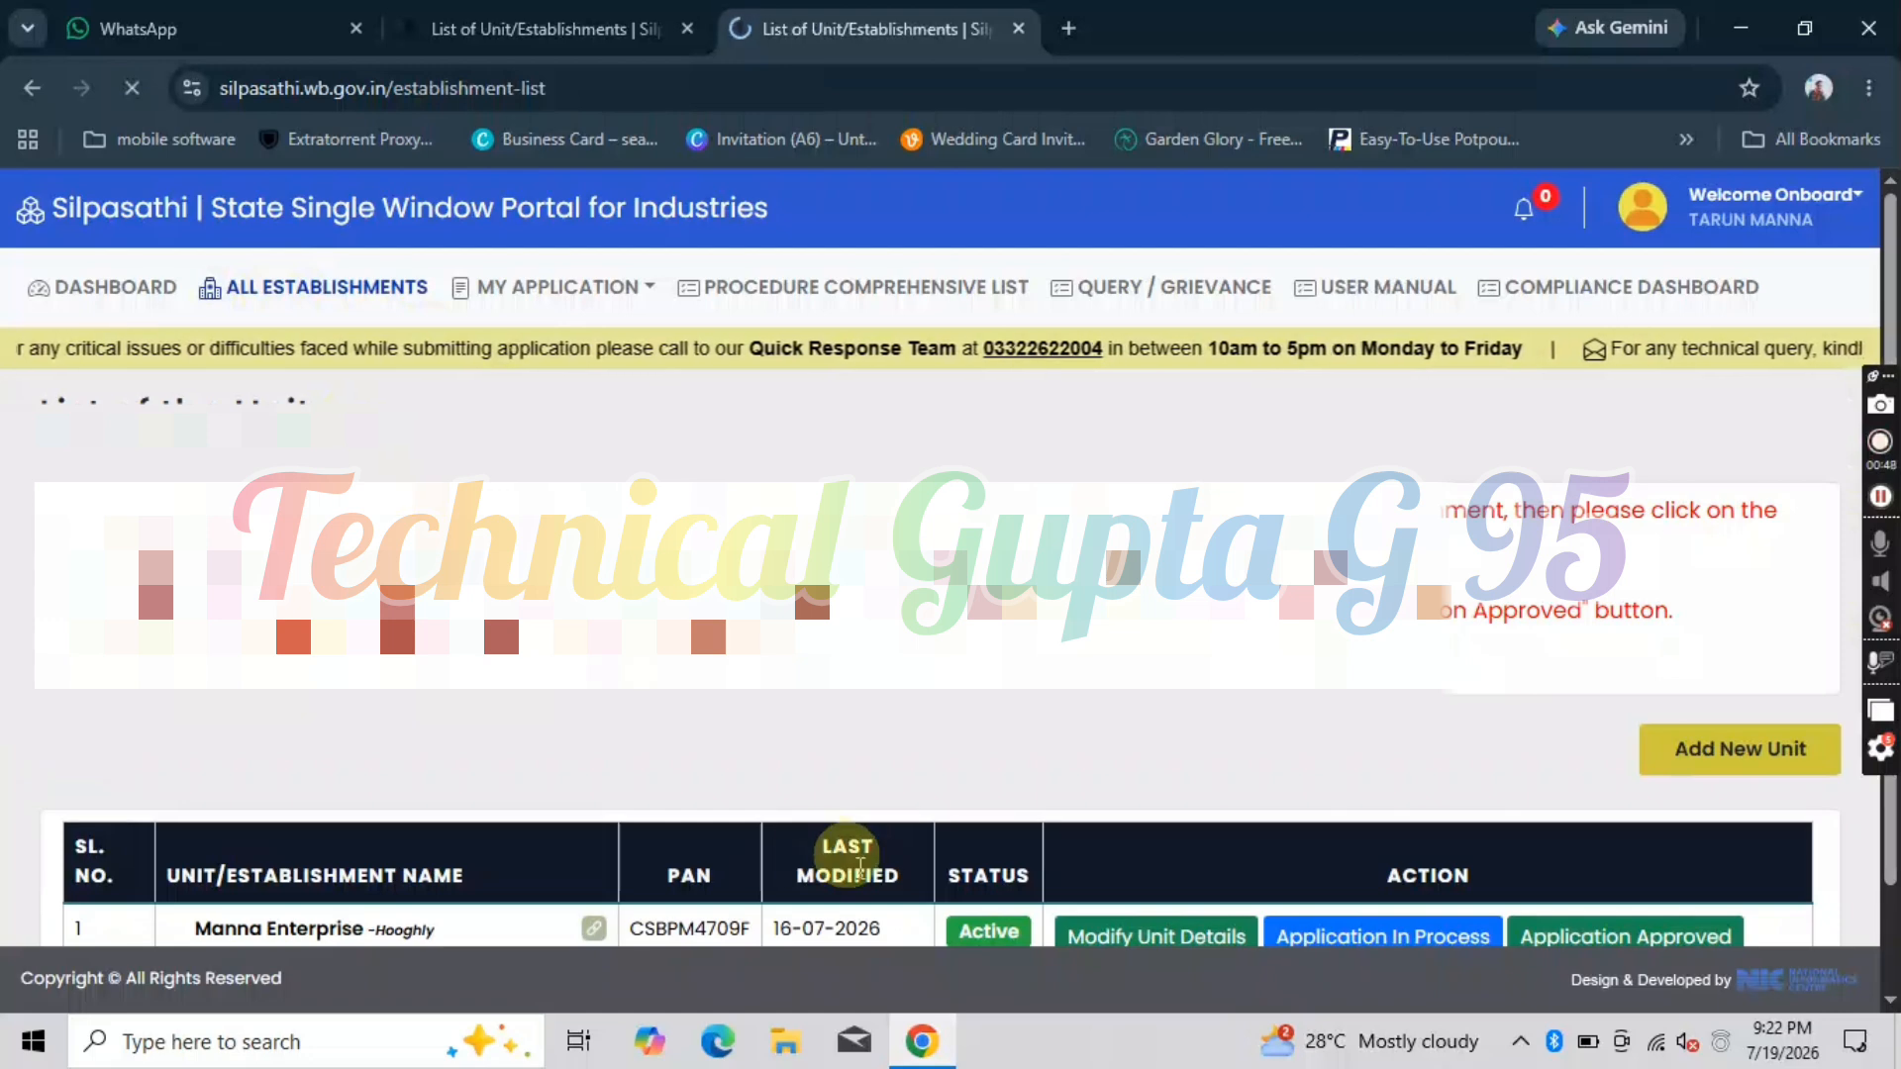
scroll(1137, 679, "down", 3)
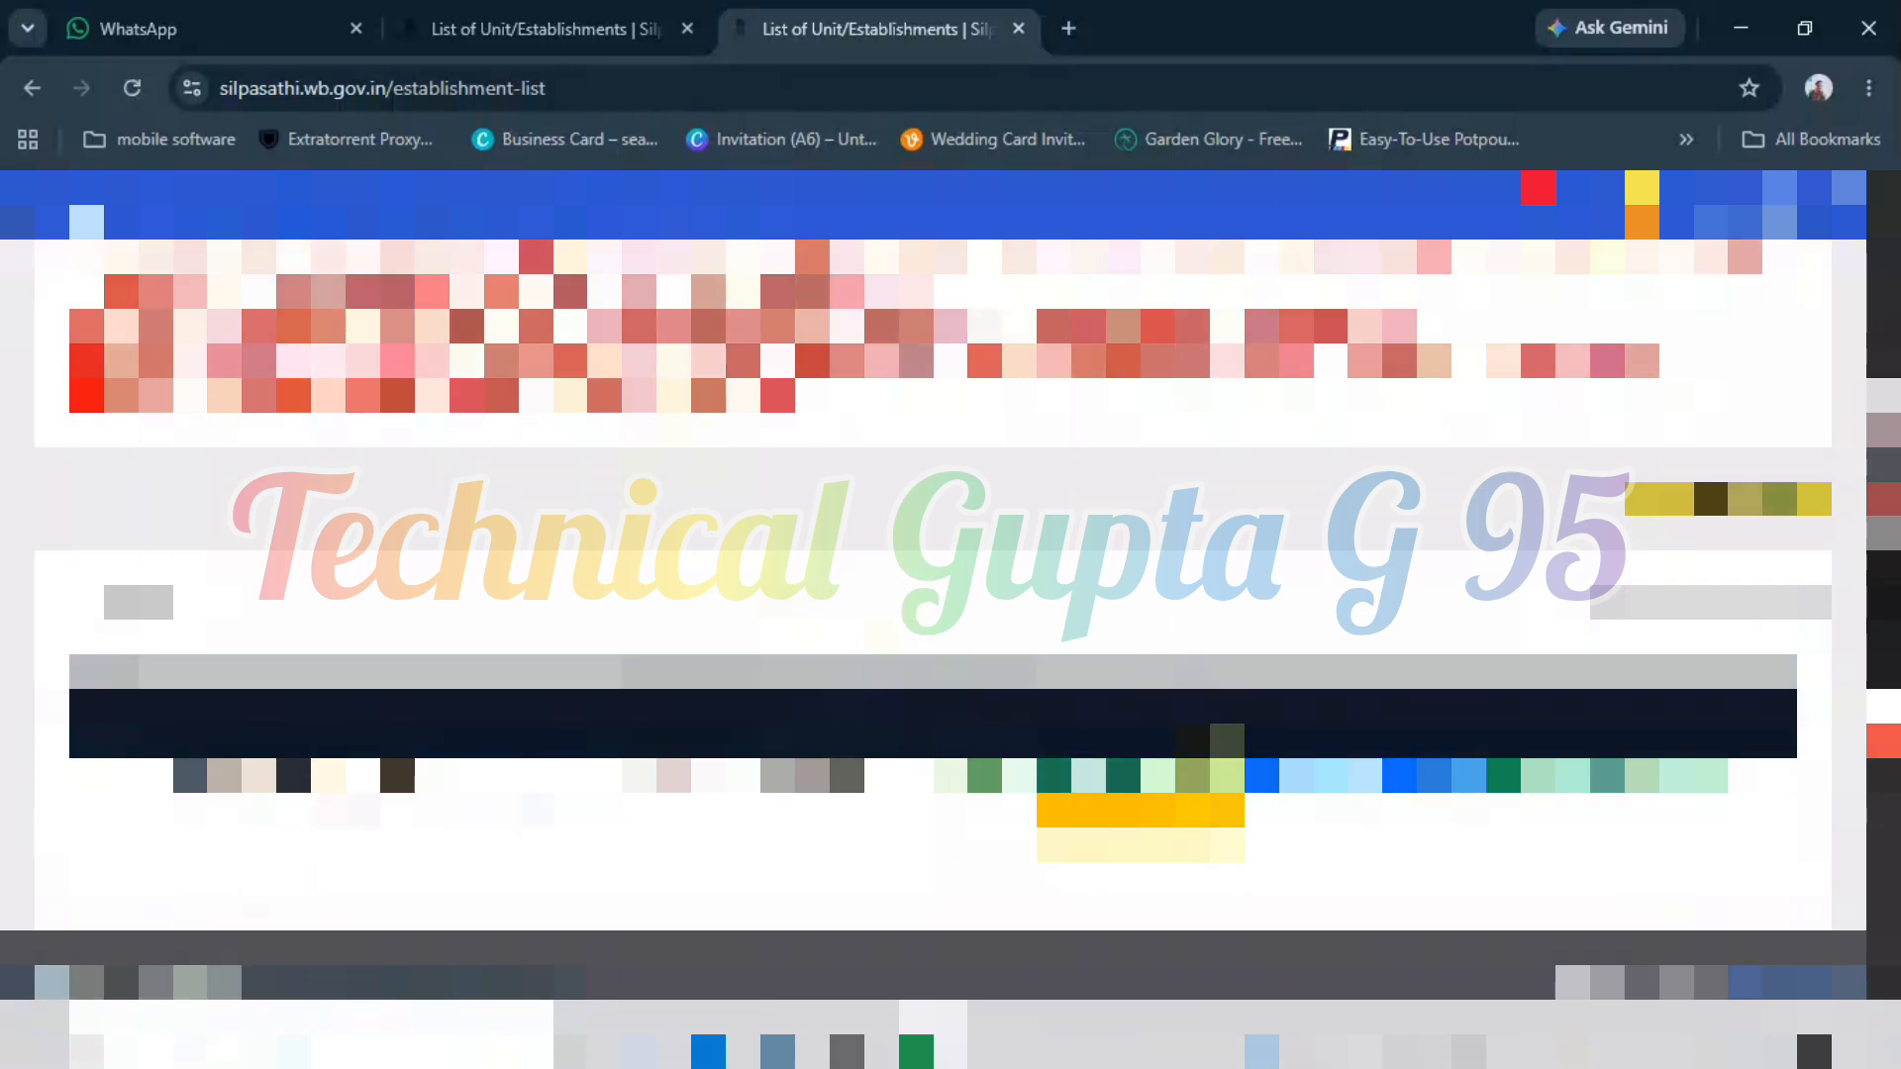
left_click(1213, 743)
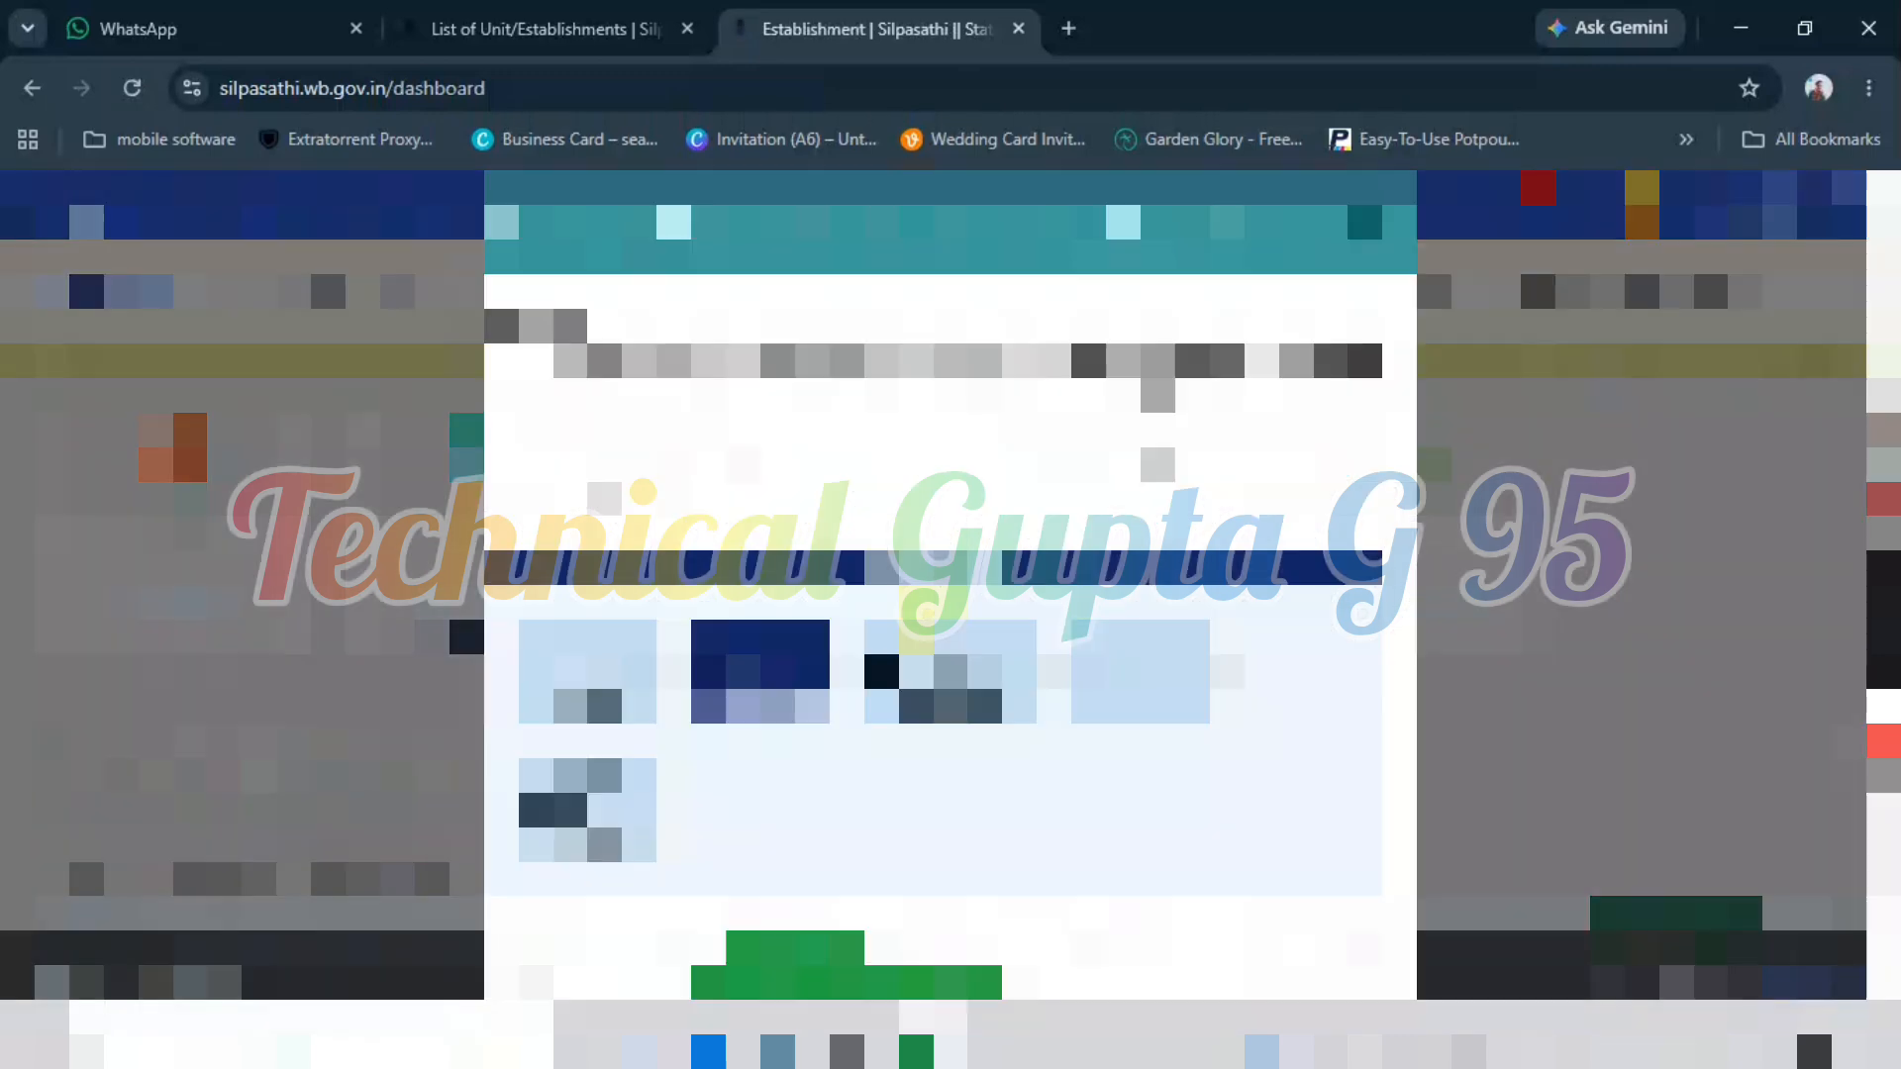
left_click(1374, 216)
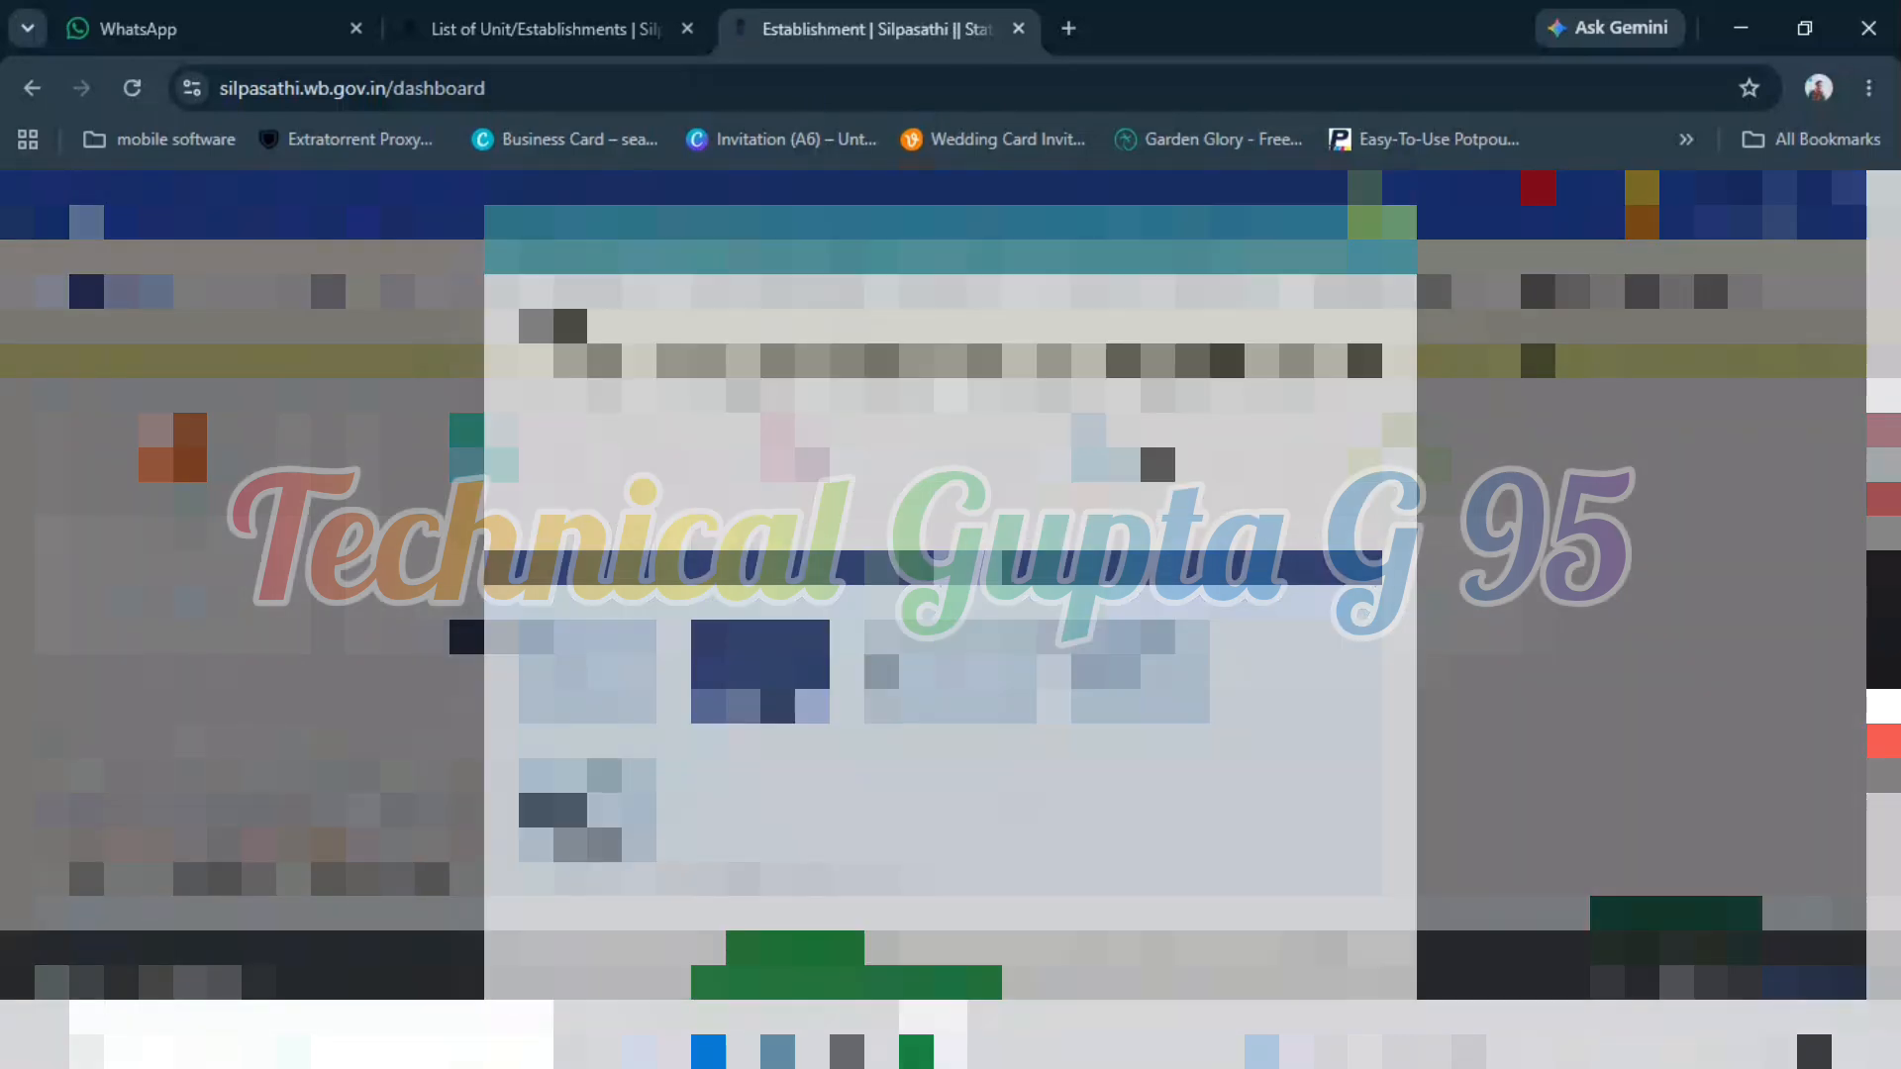
- Start the online application for the selected service listed under its business reference ID
scroll(1406, 703, "down", 1)
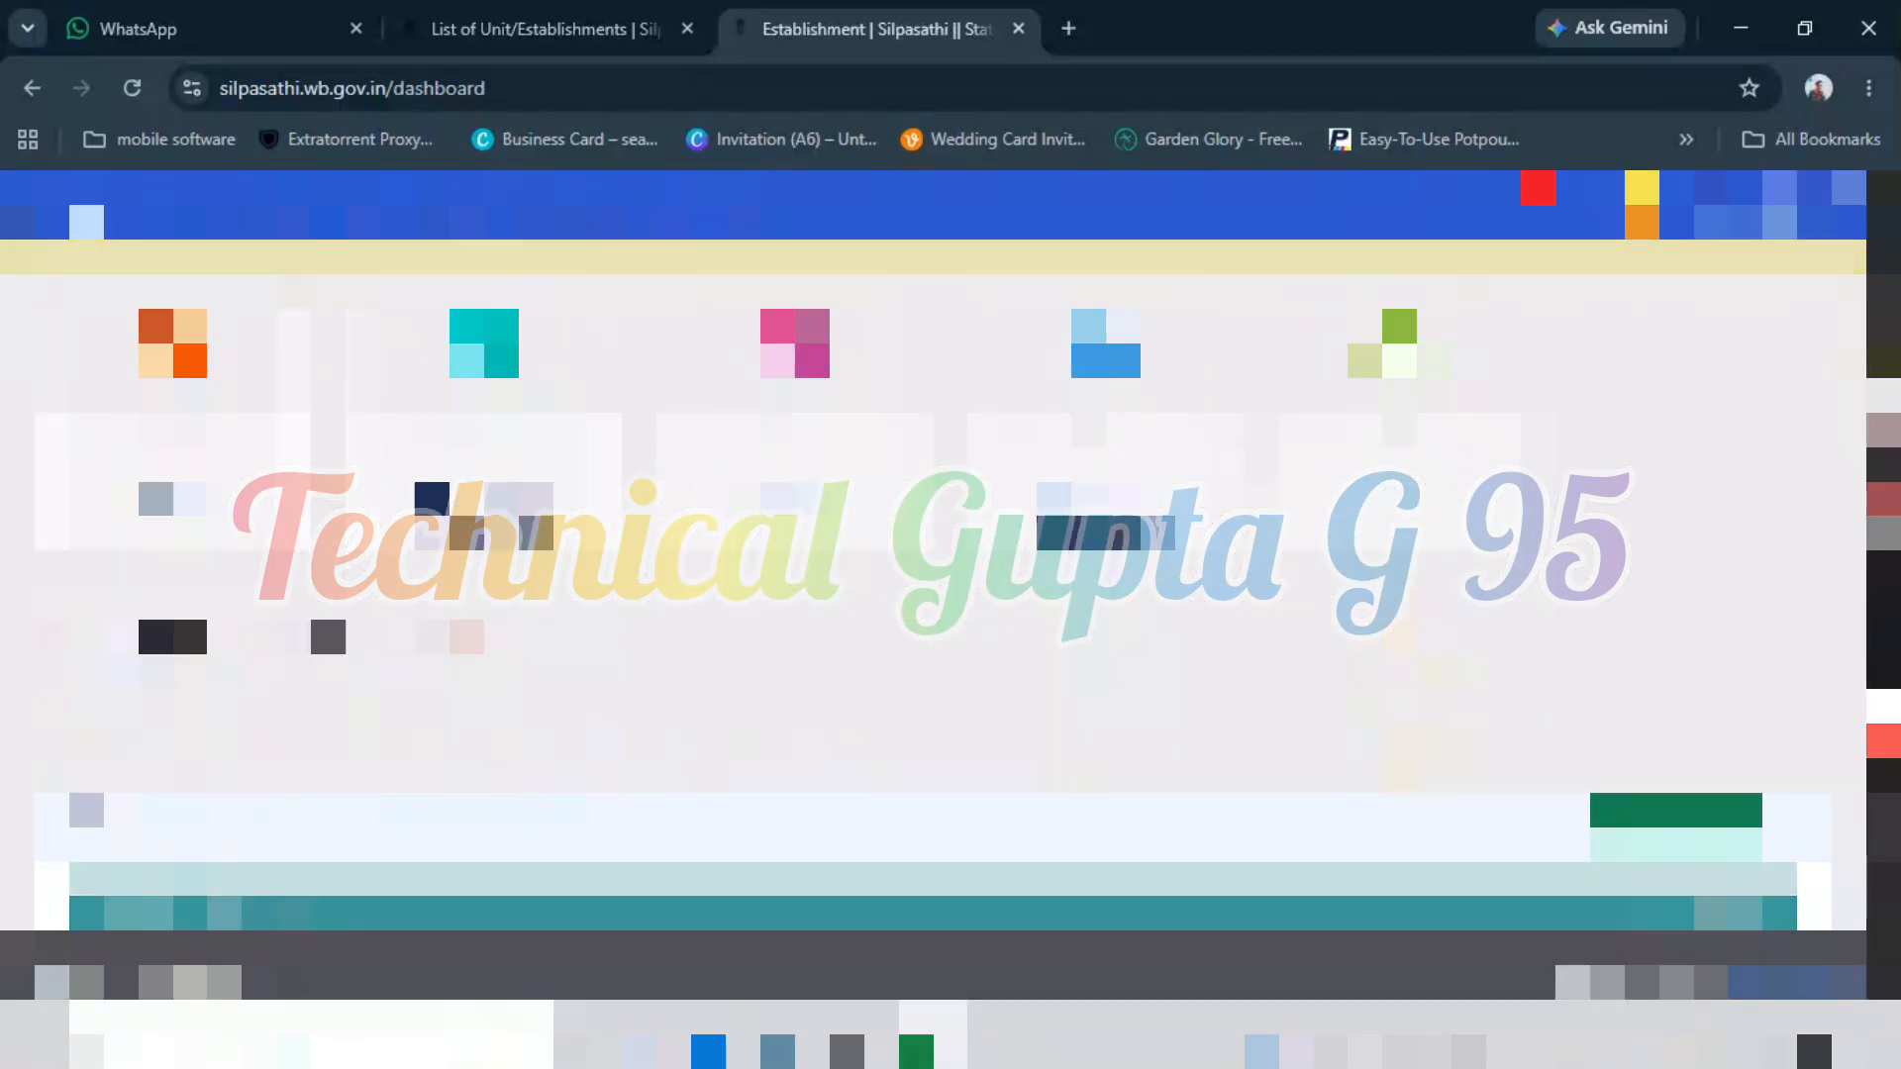
scroll(951, 594, "down", 1)
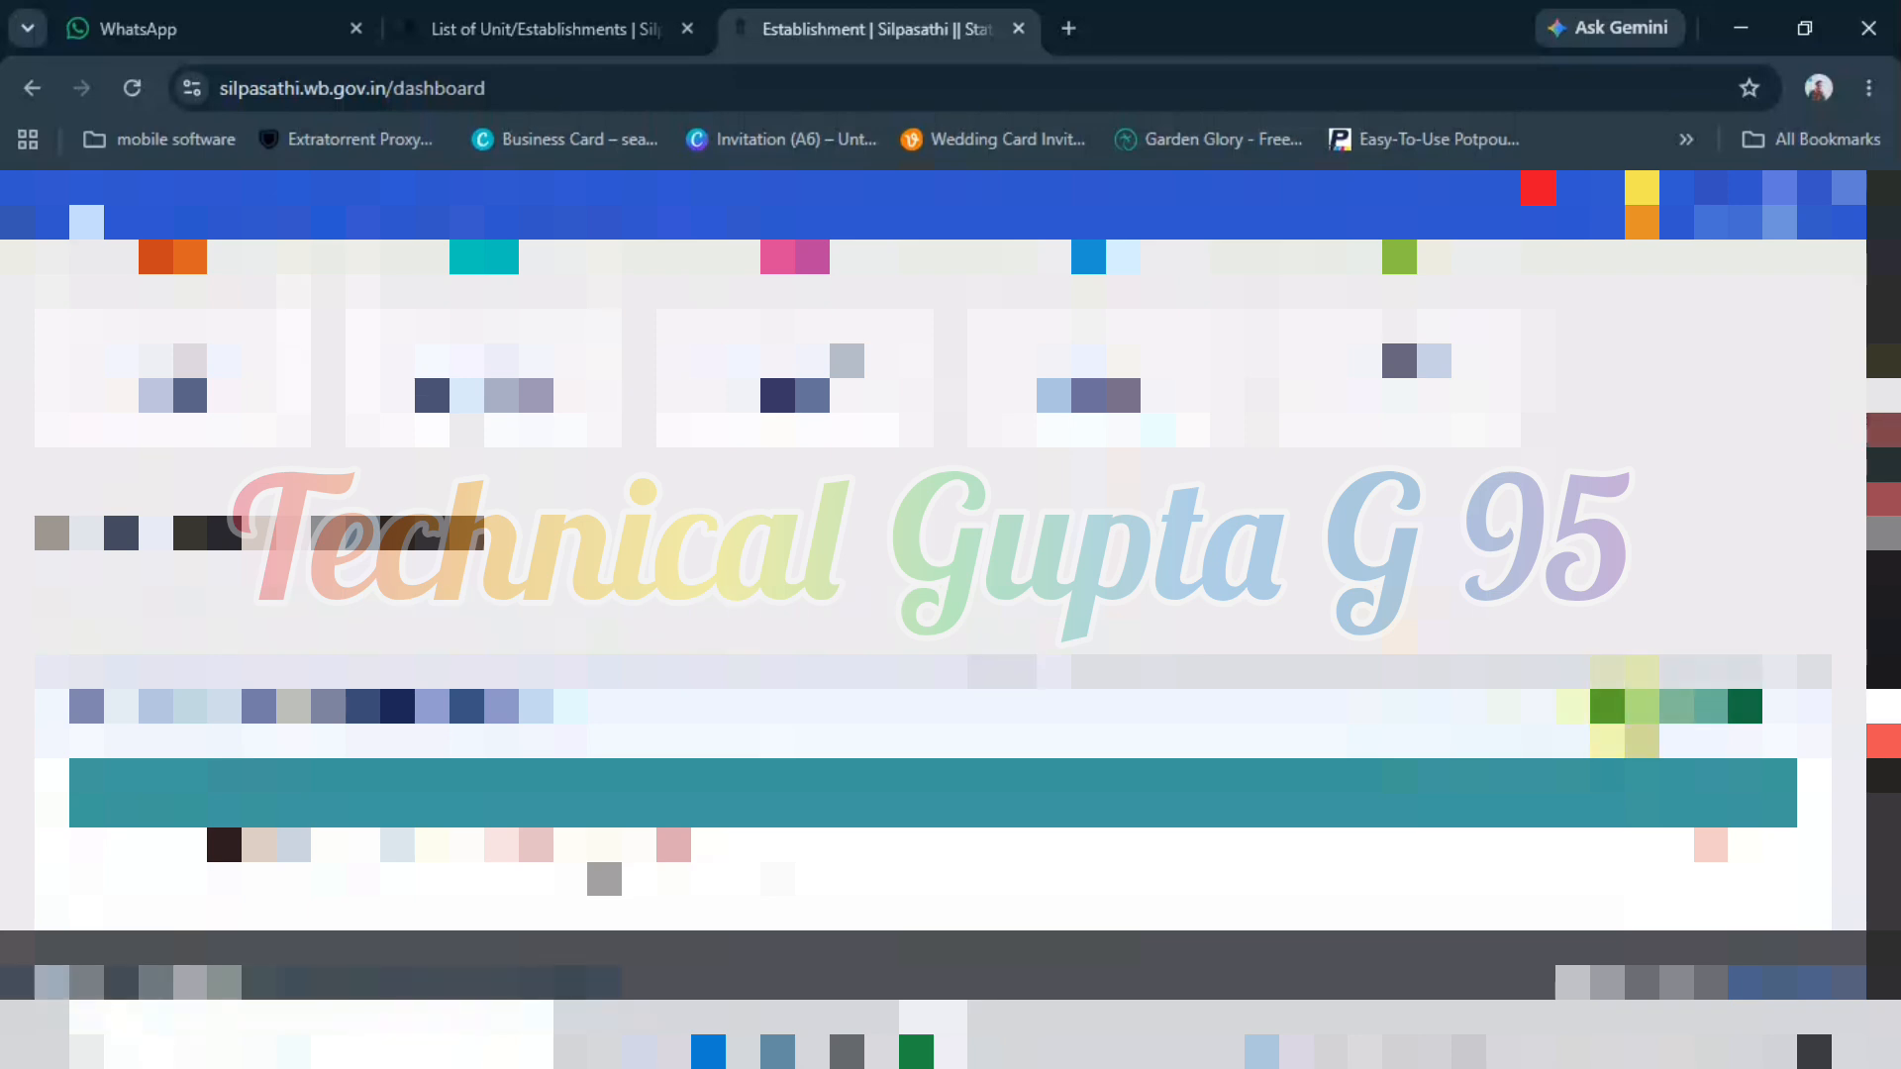
left_click(1623, 707)
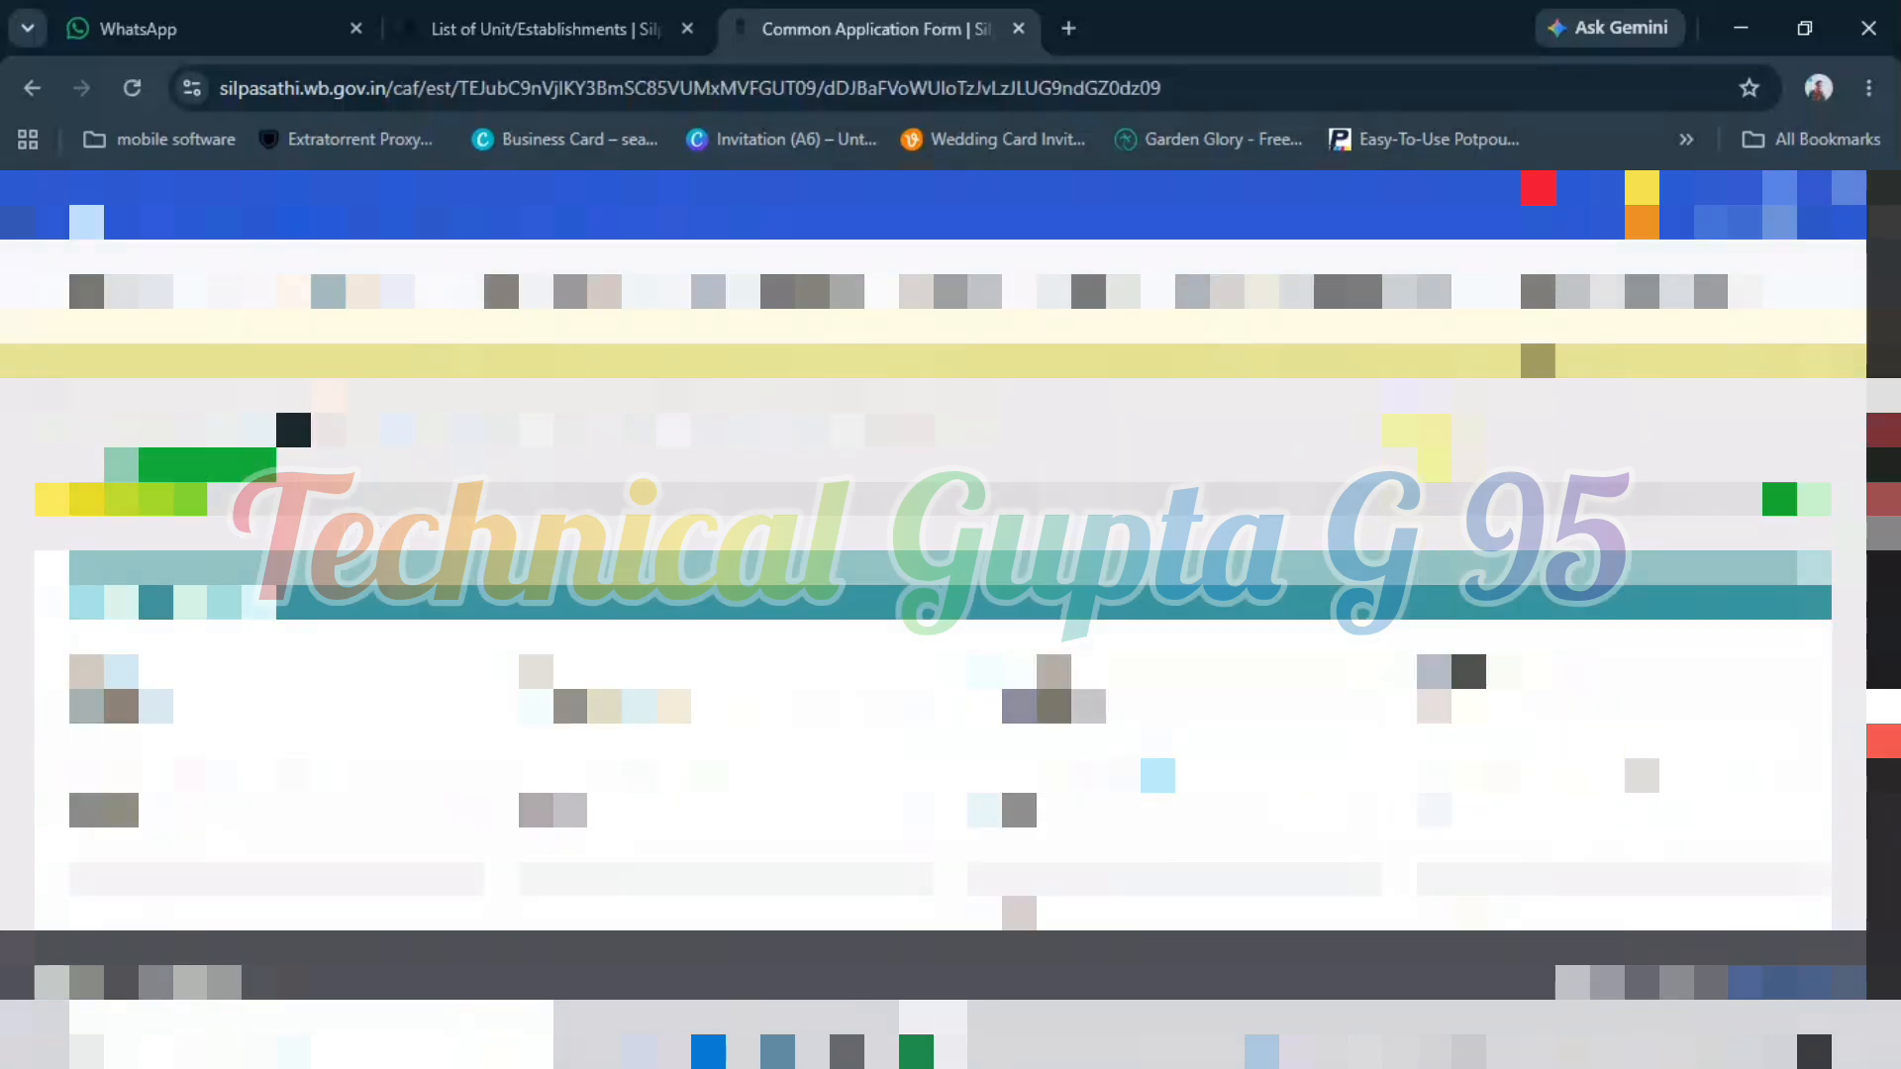
- Go through the Common Application Form to its end and continue to the trade license registration form
scroll(1043, 662, "down", 3)
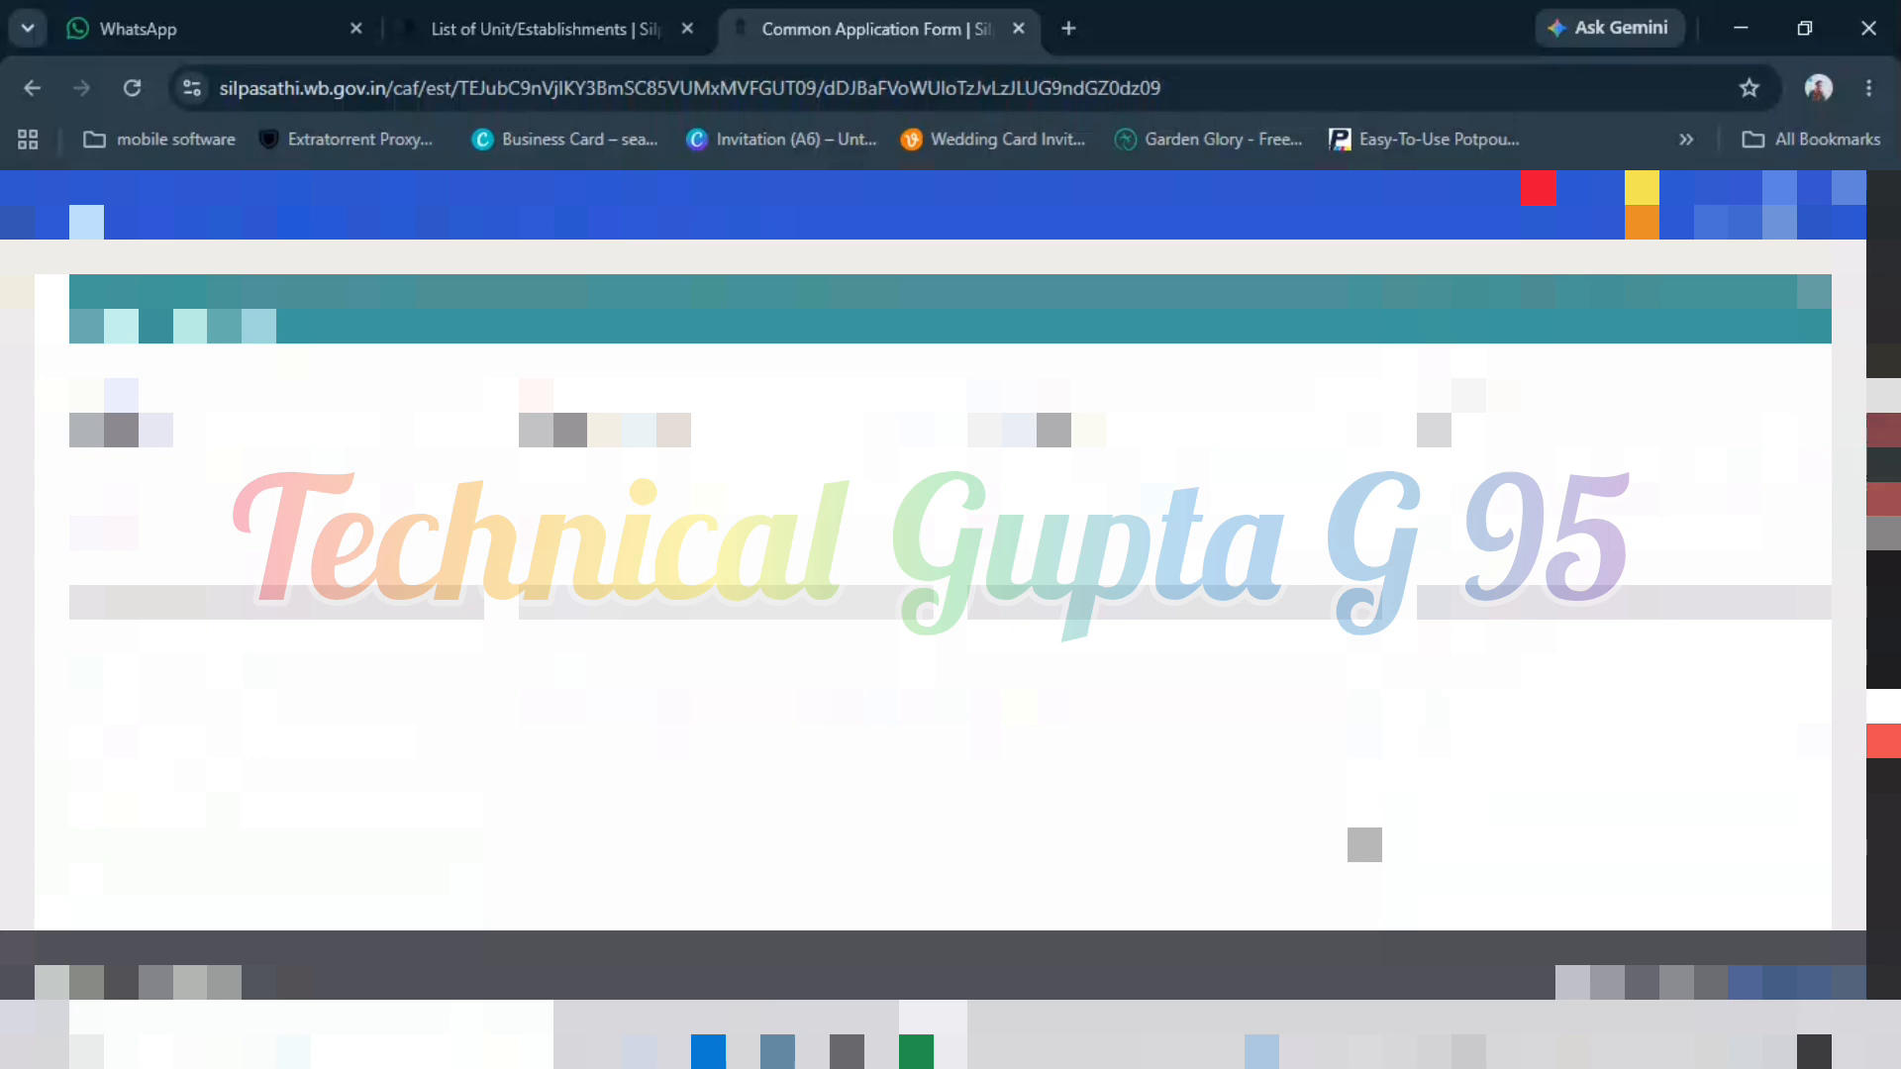
scroll(950, 584, "down", 5)
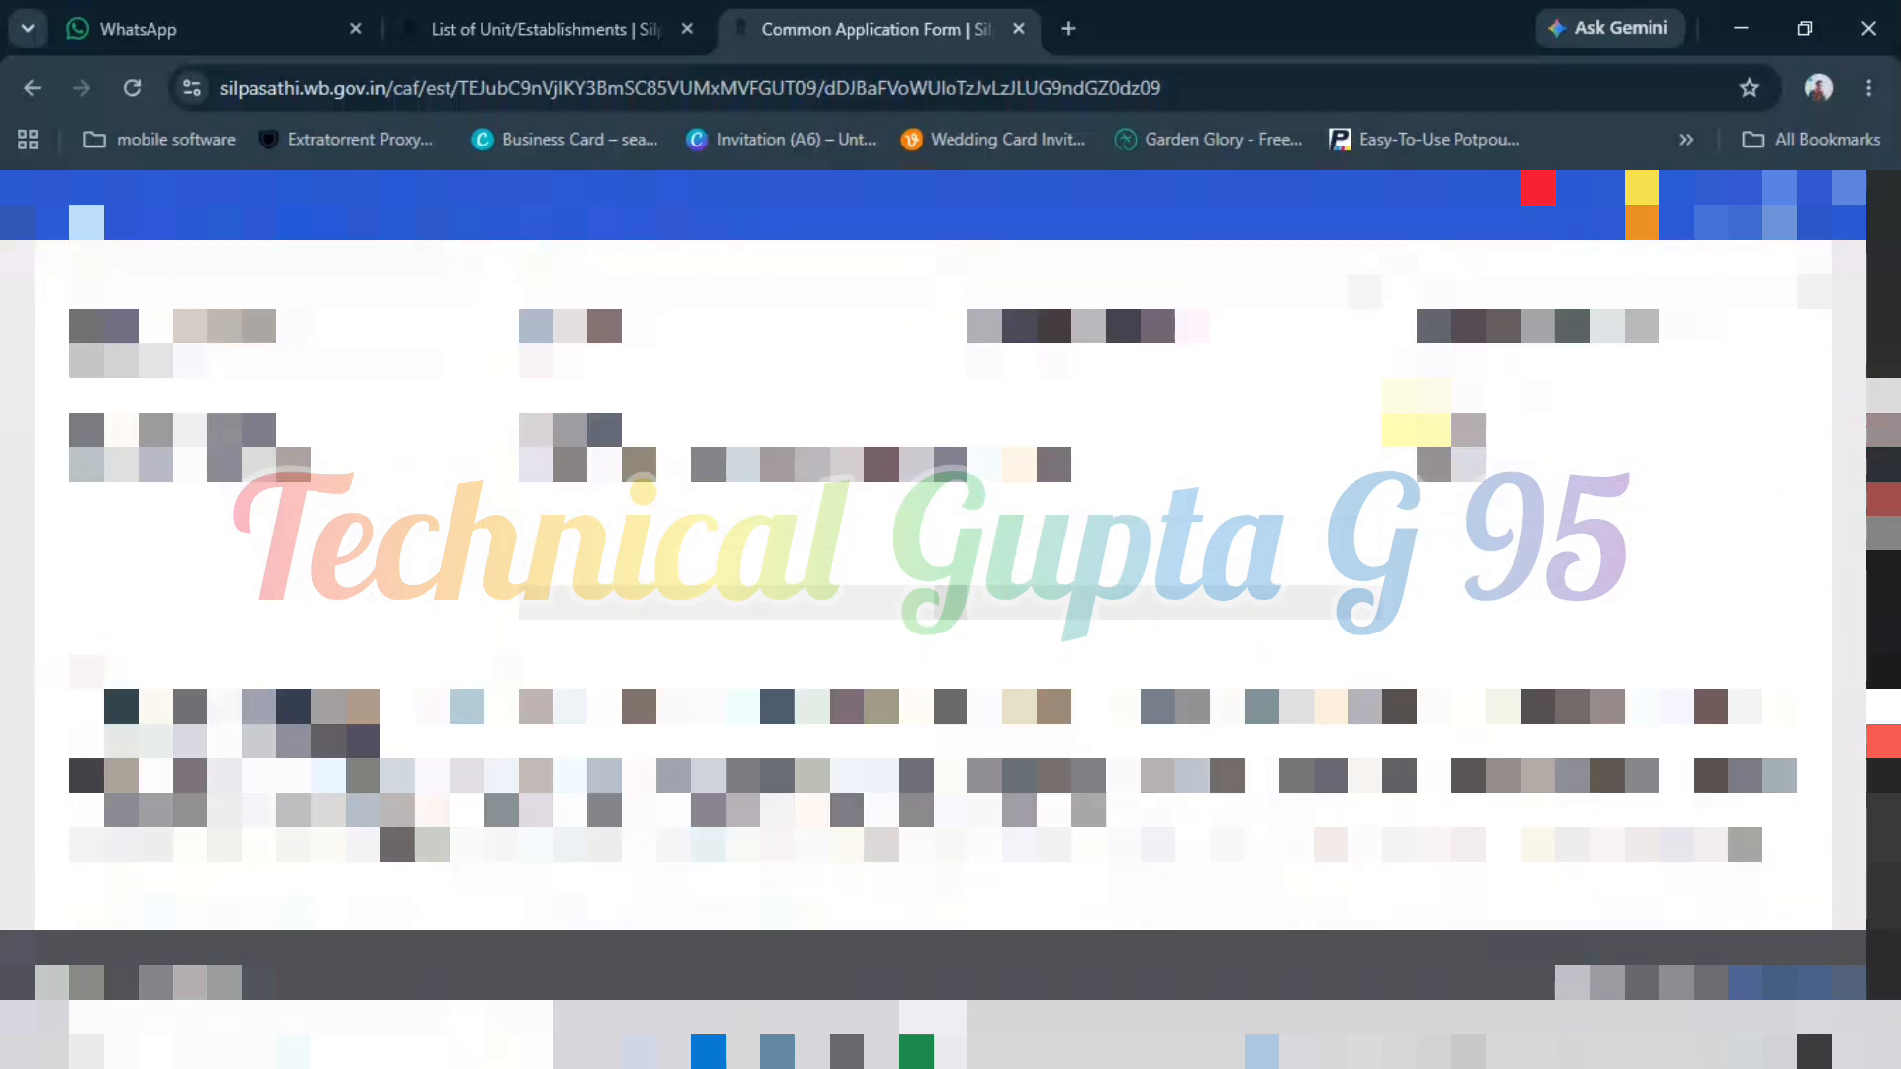
scroll(950, 584, "down", 3)
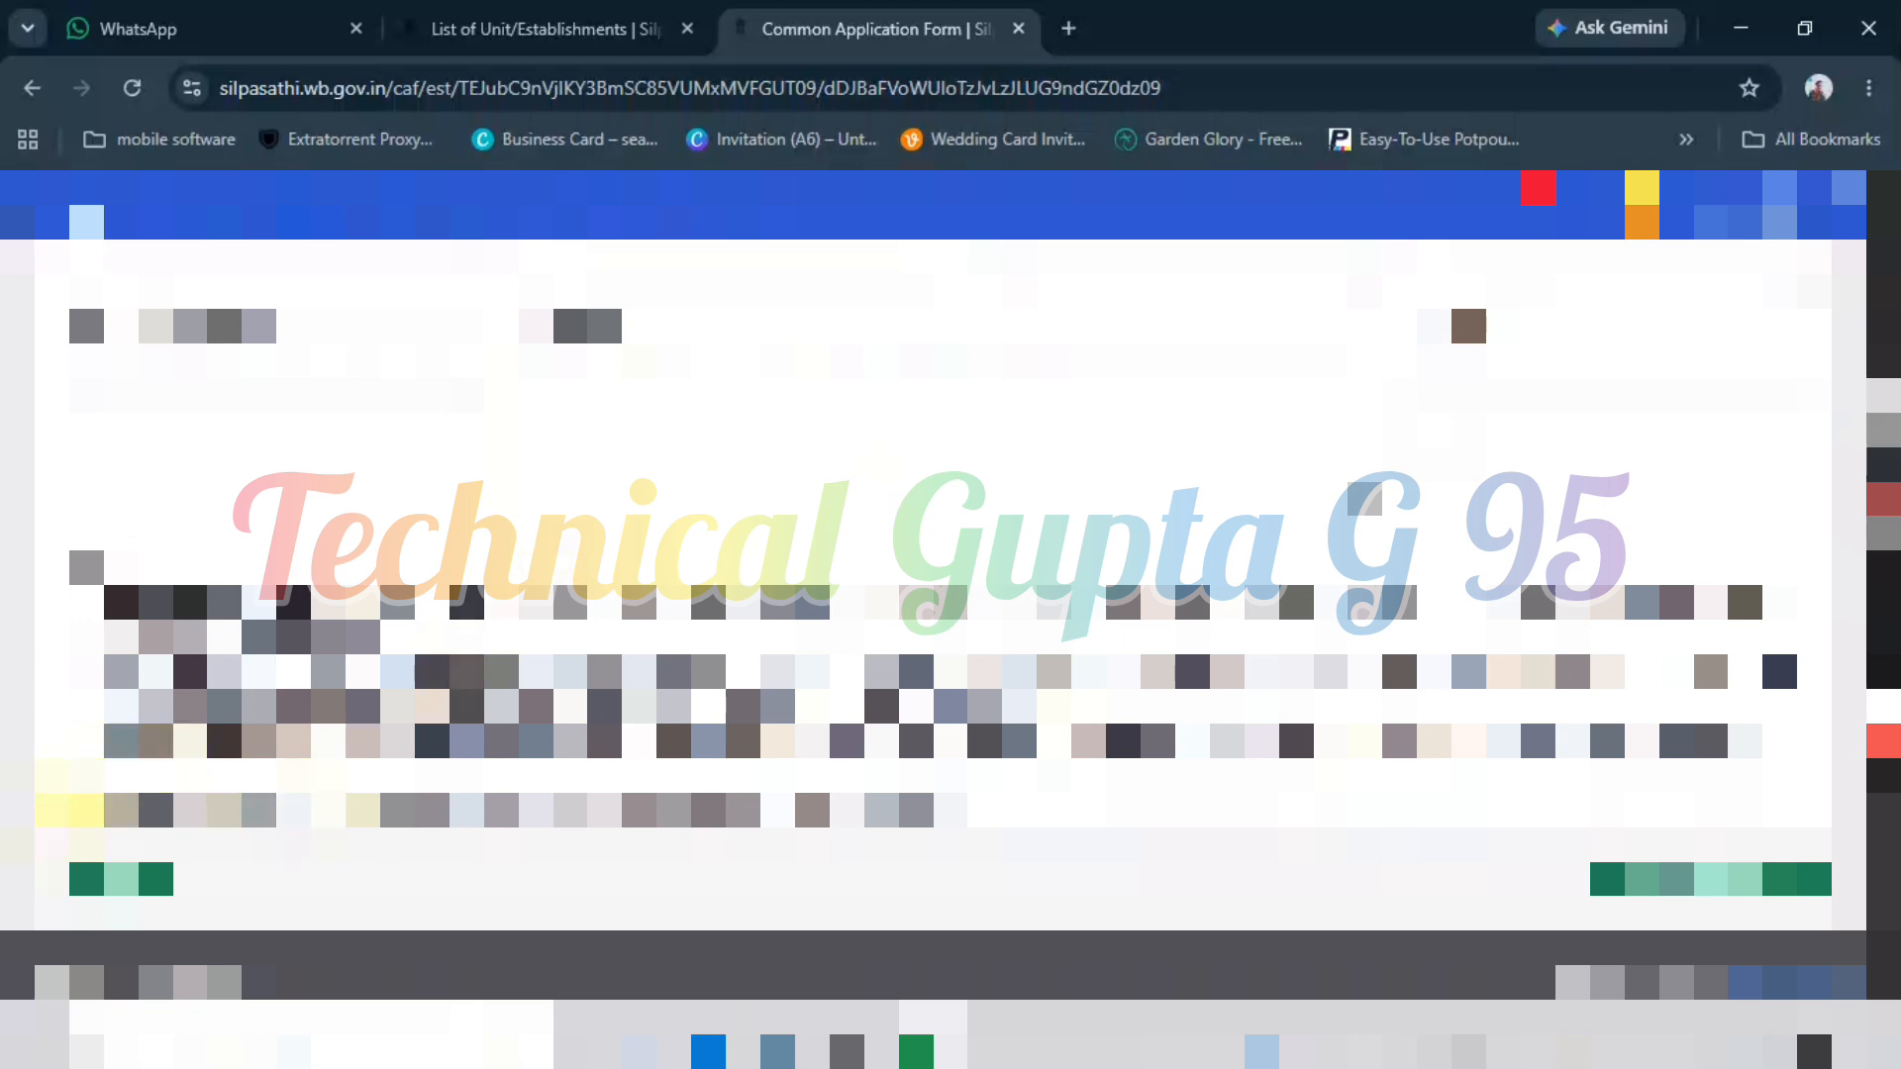
left_click(1642, 879)
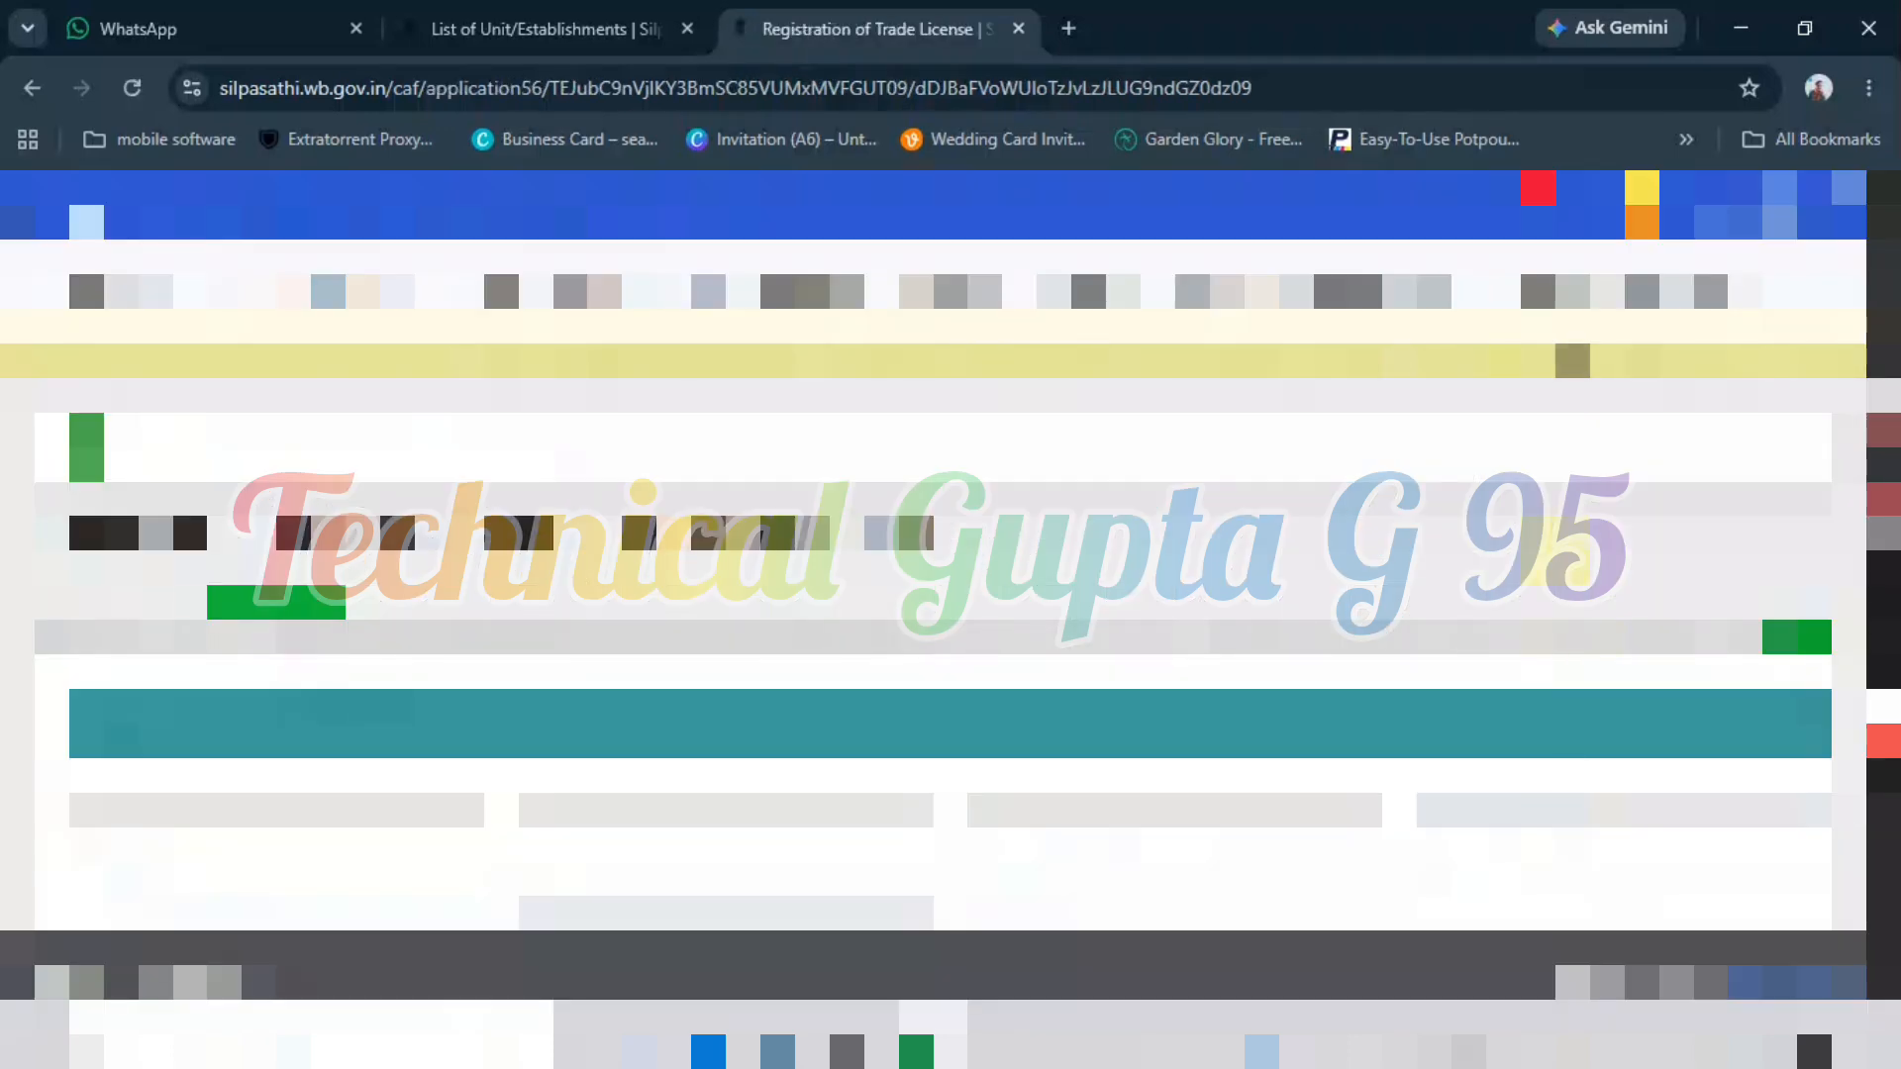
- Fill in the first two fields in the opening section of the trade license registration form
scroll(950, 555, "down", 4)
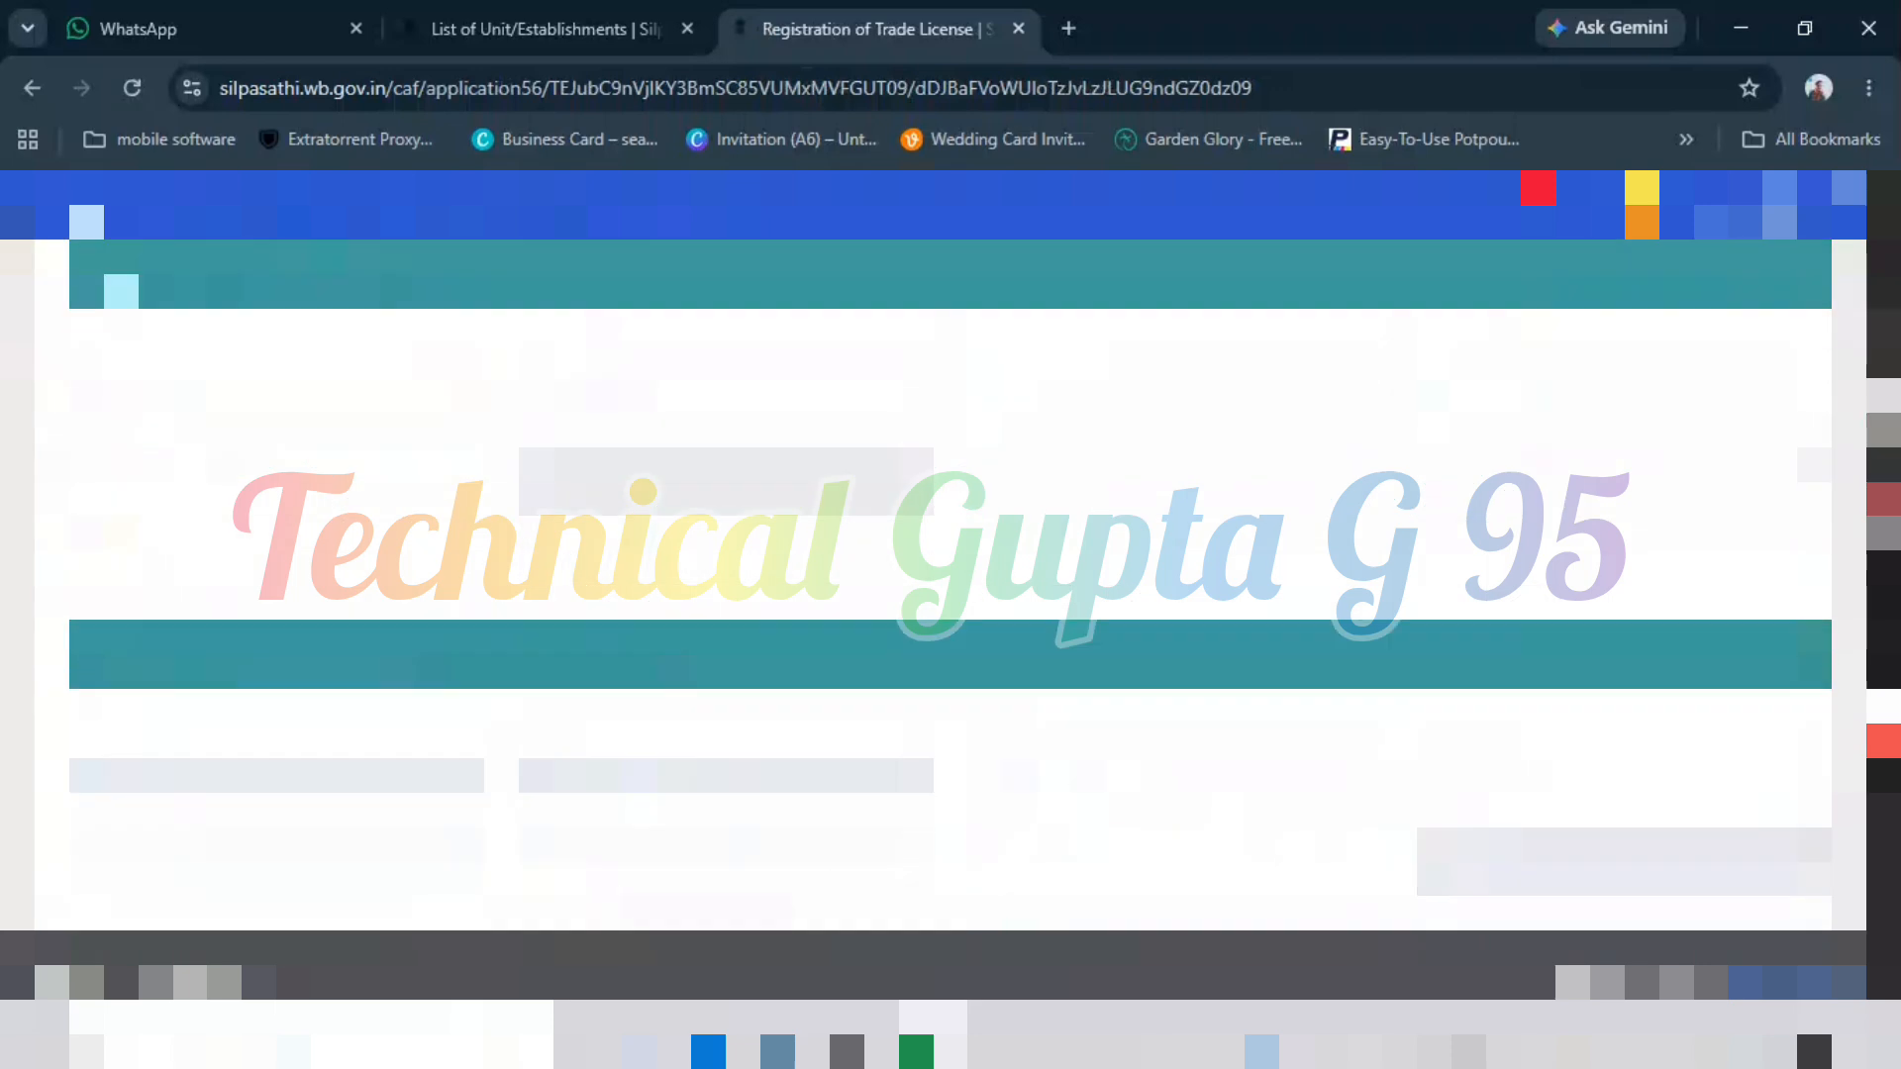
scroll(950, 554, "up", 1)
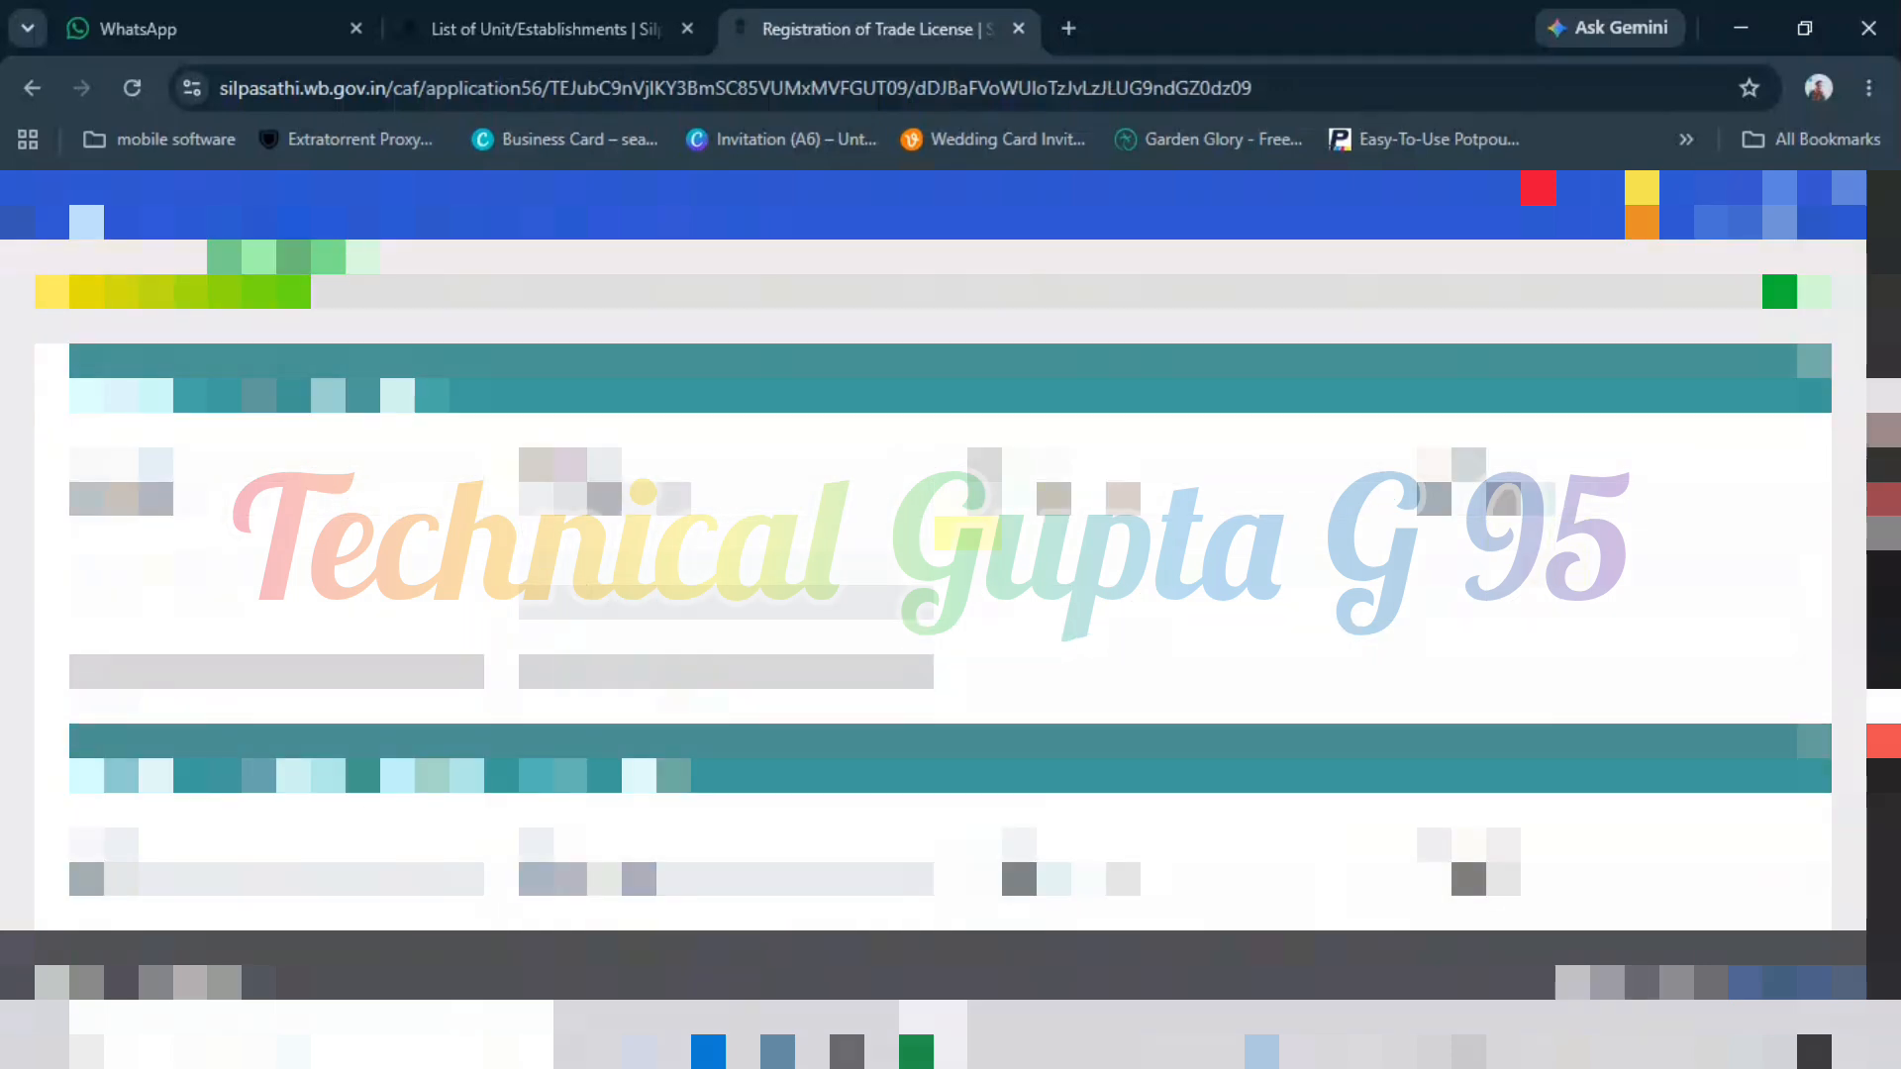
left_click(414, 498)
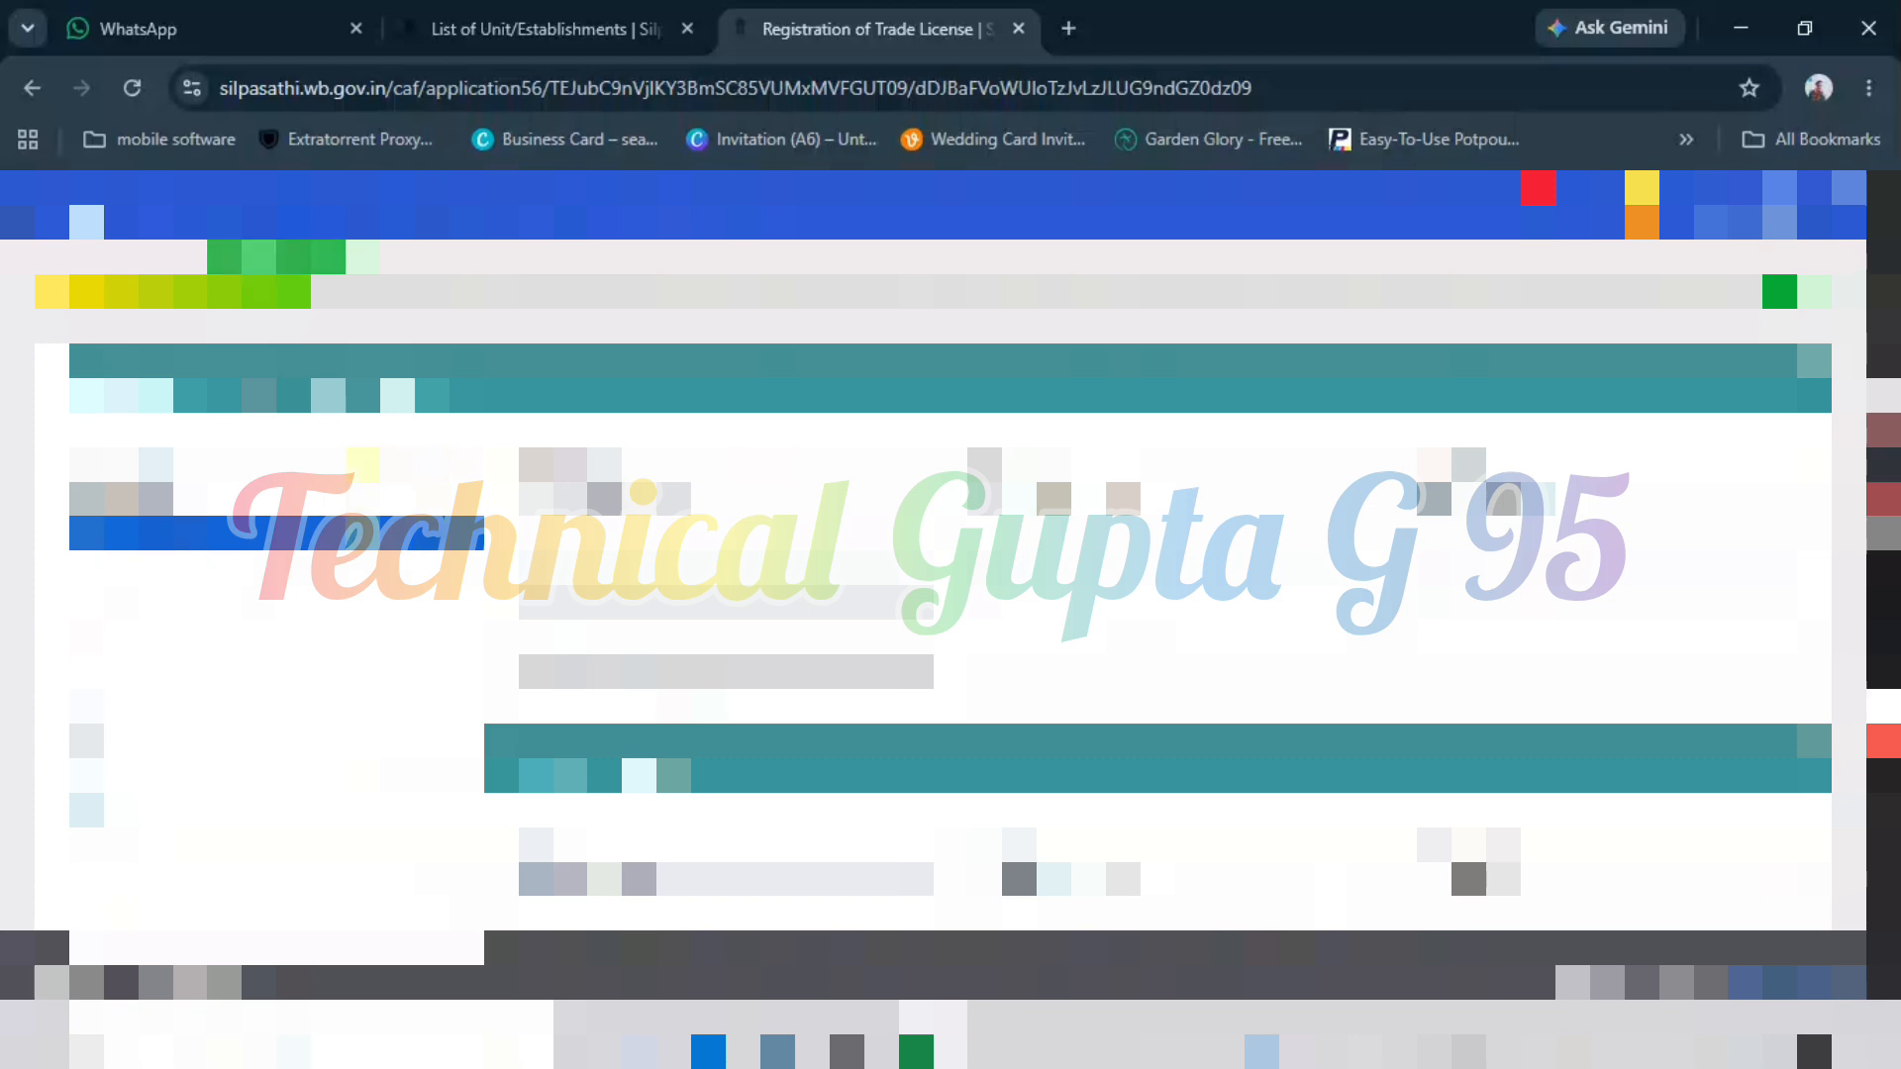
left_click(208, 567)
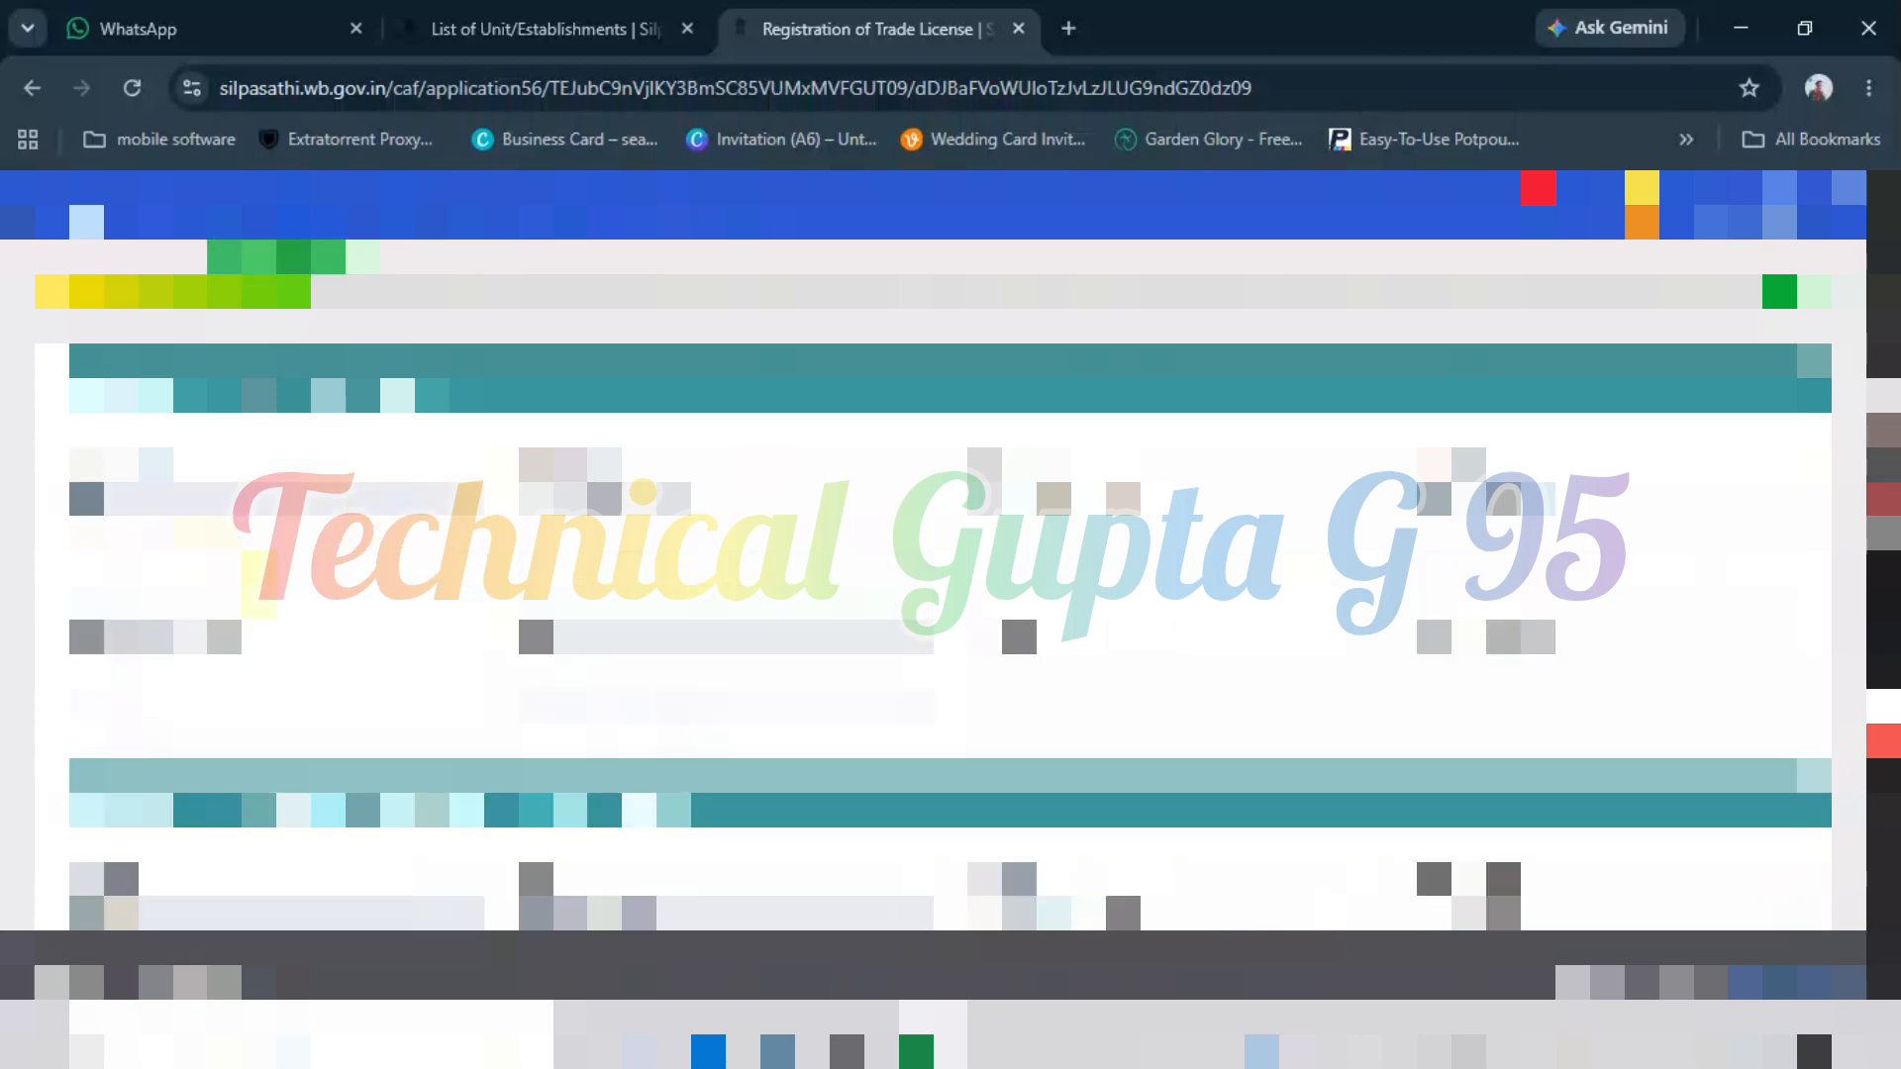
left_click(726, 672)
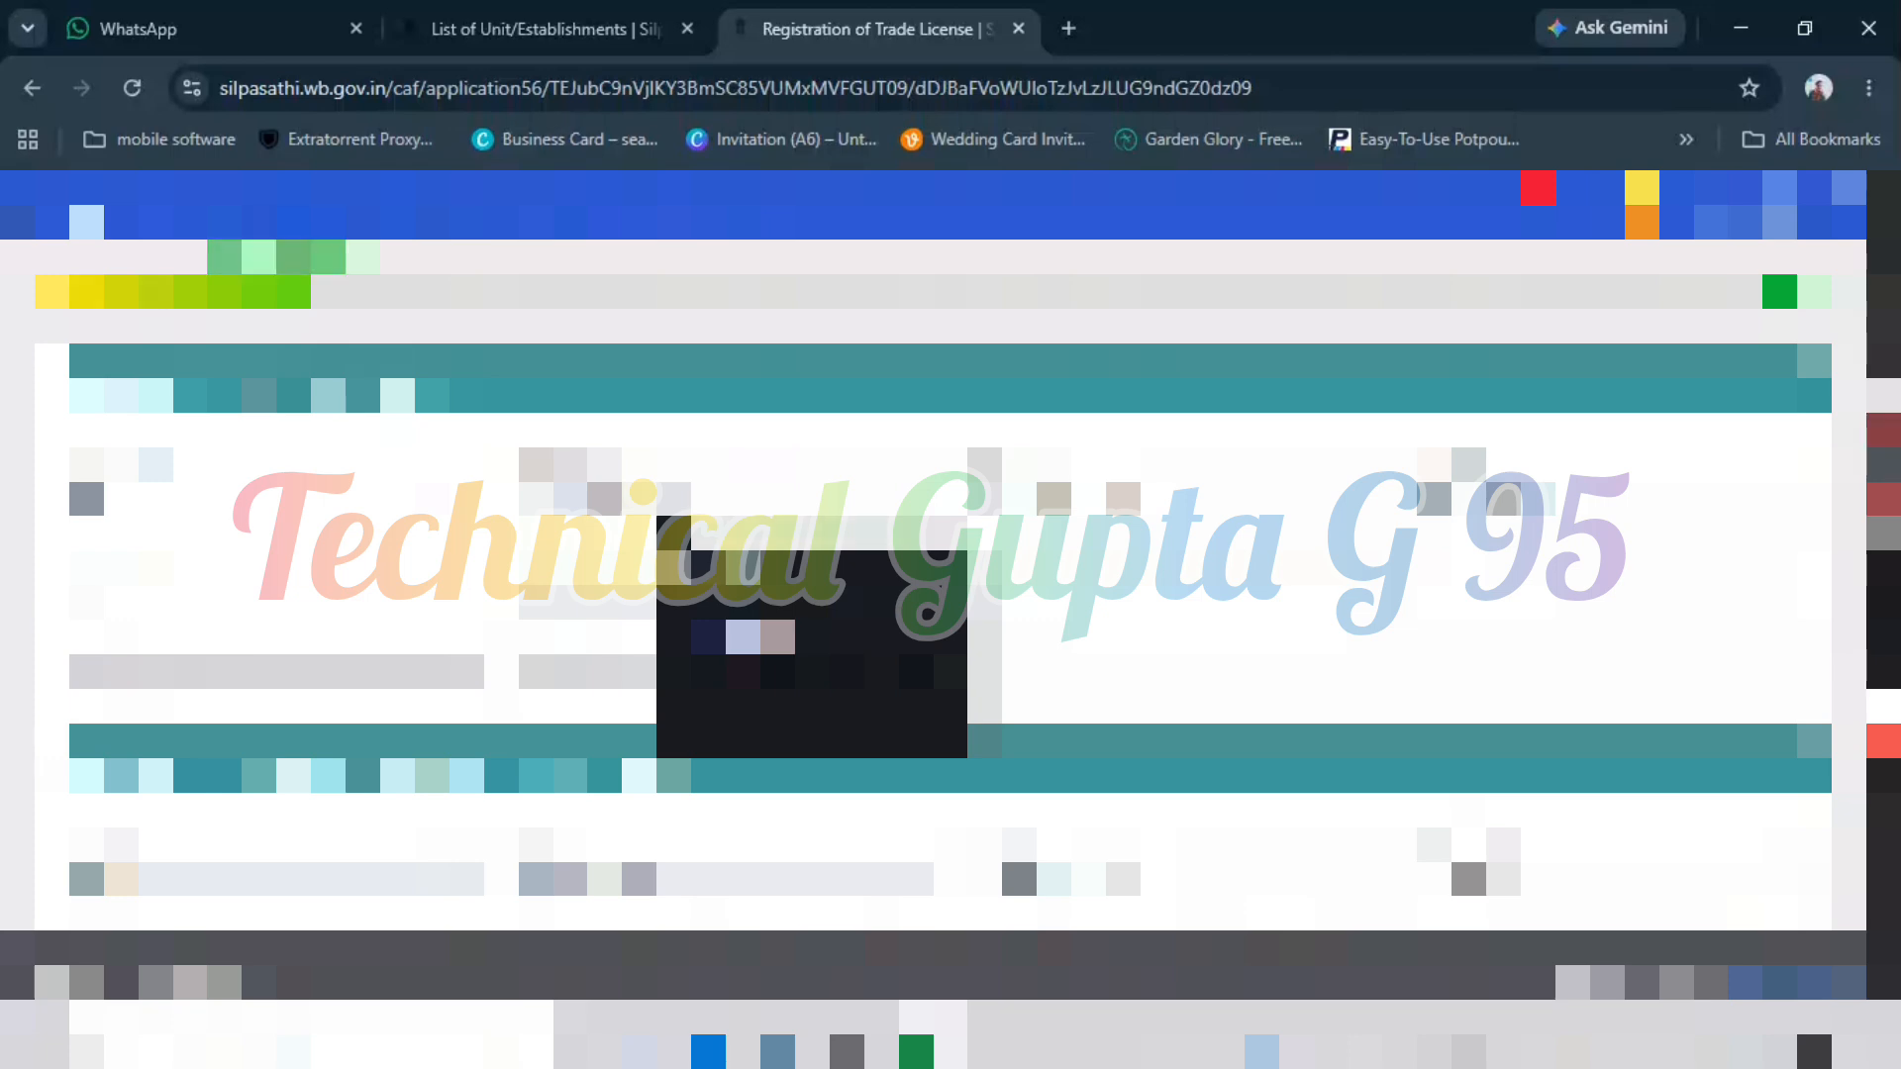
key("Return")
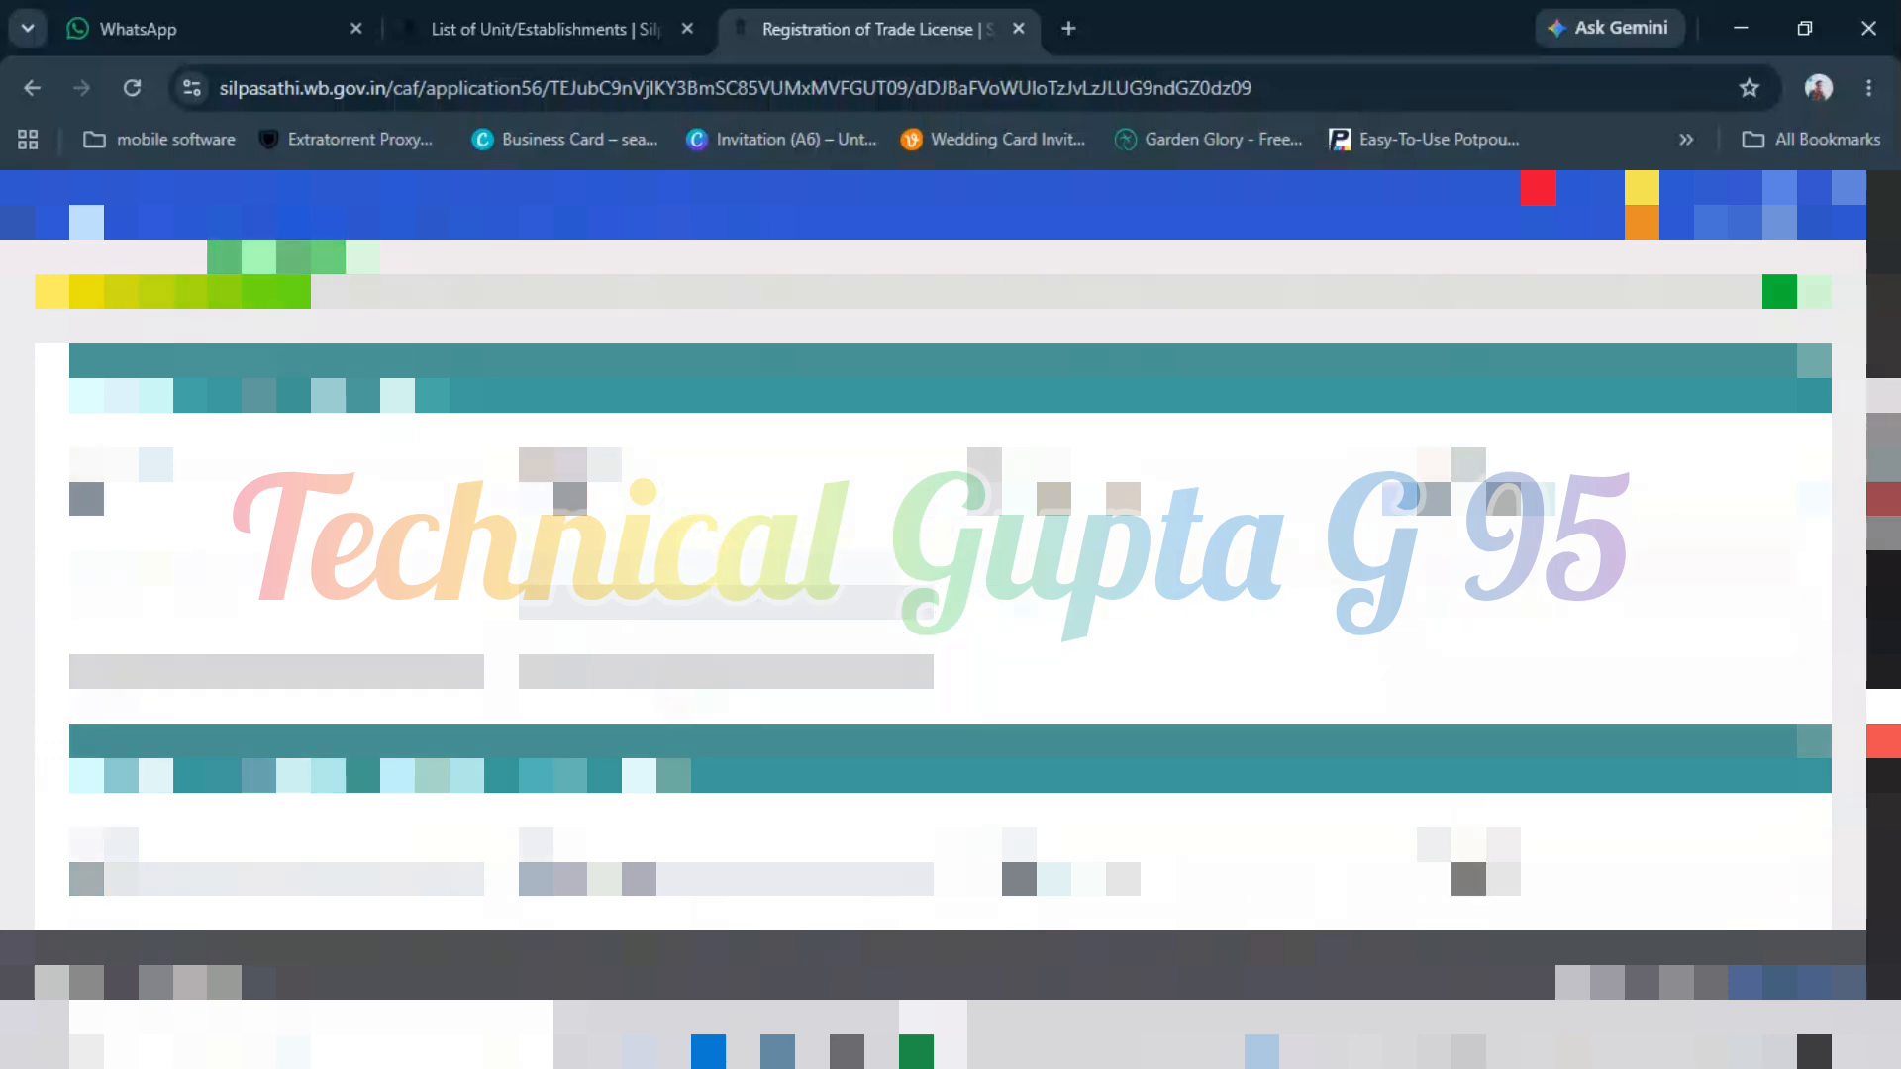
- Choose the year, month and day for the date field in the form's opening section
left_click(276, 592)
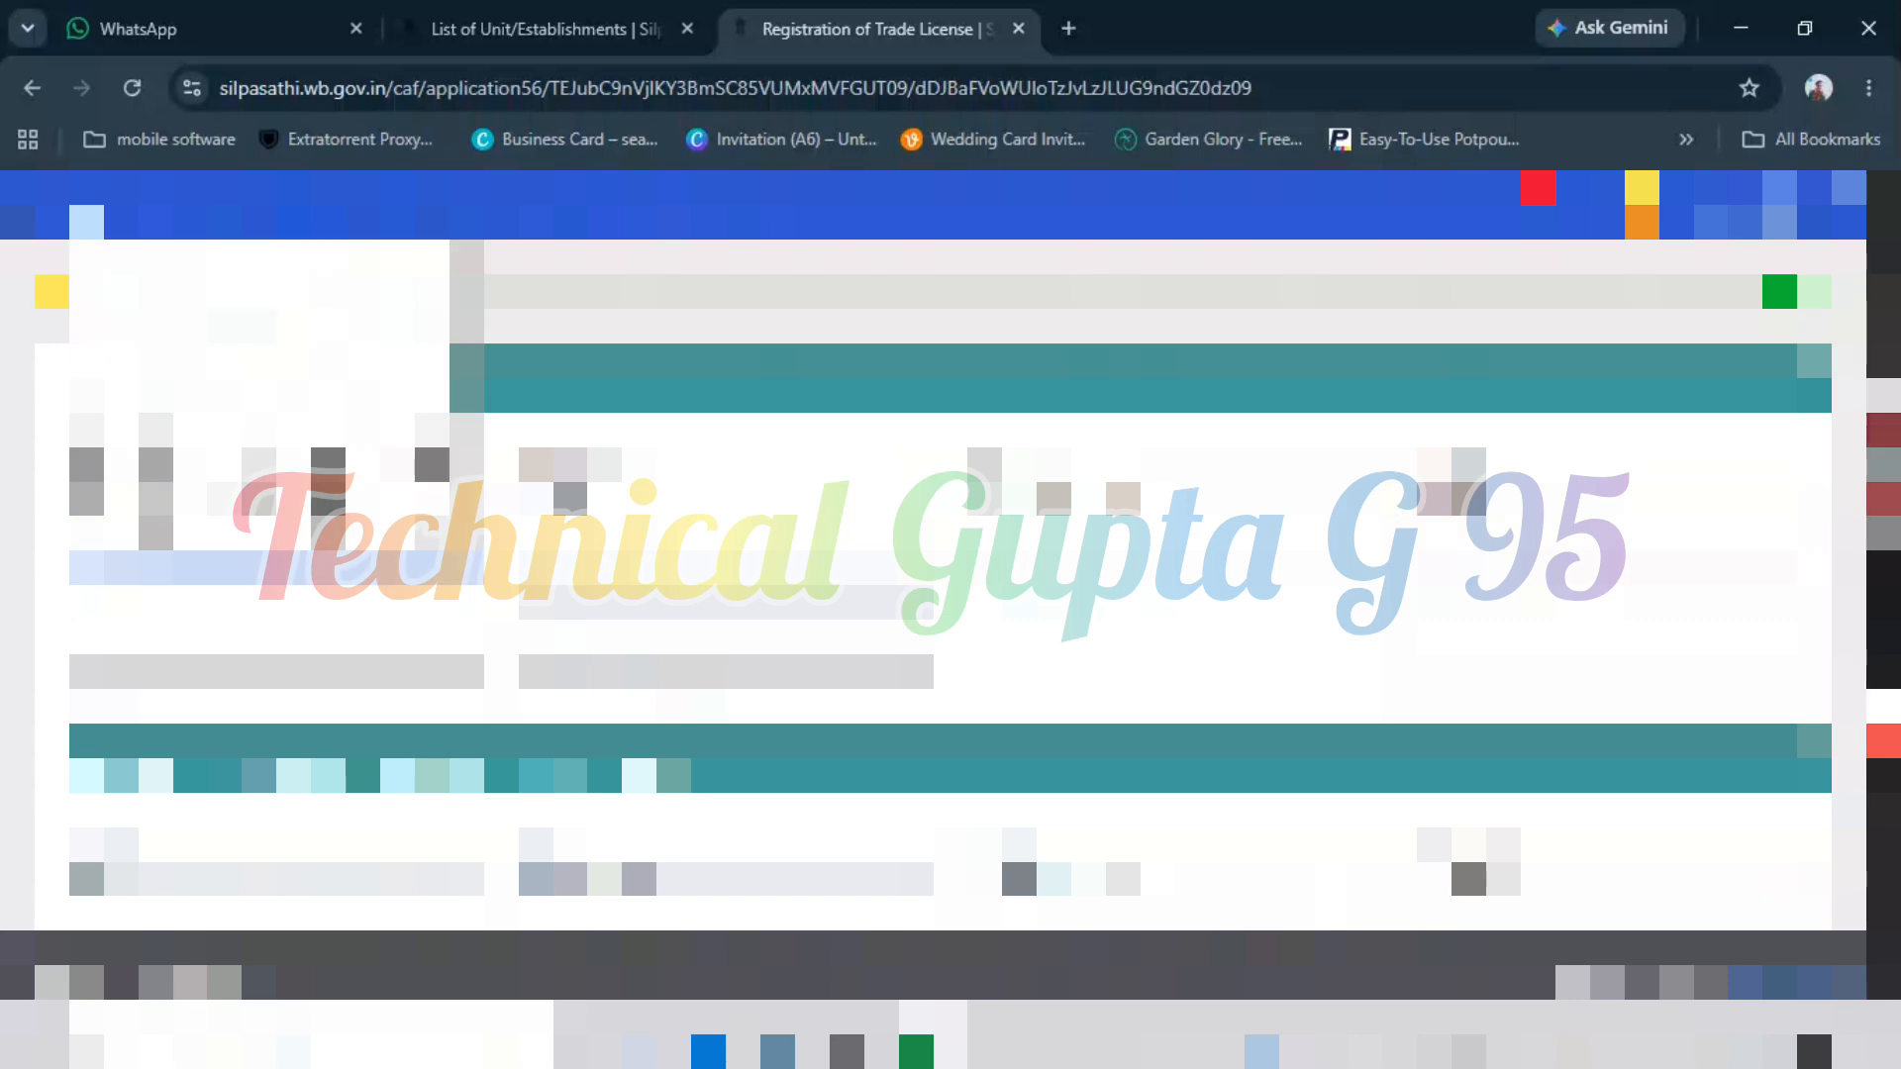
left_click(285, 295)
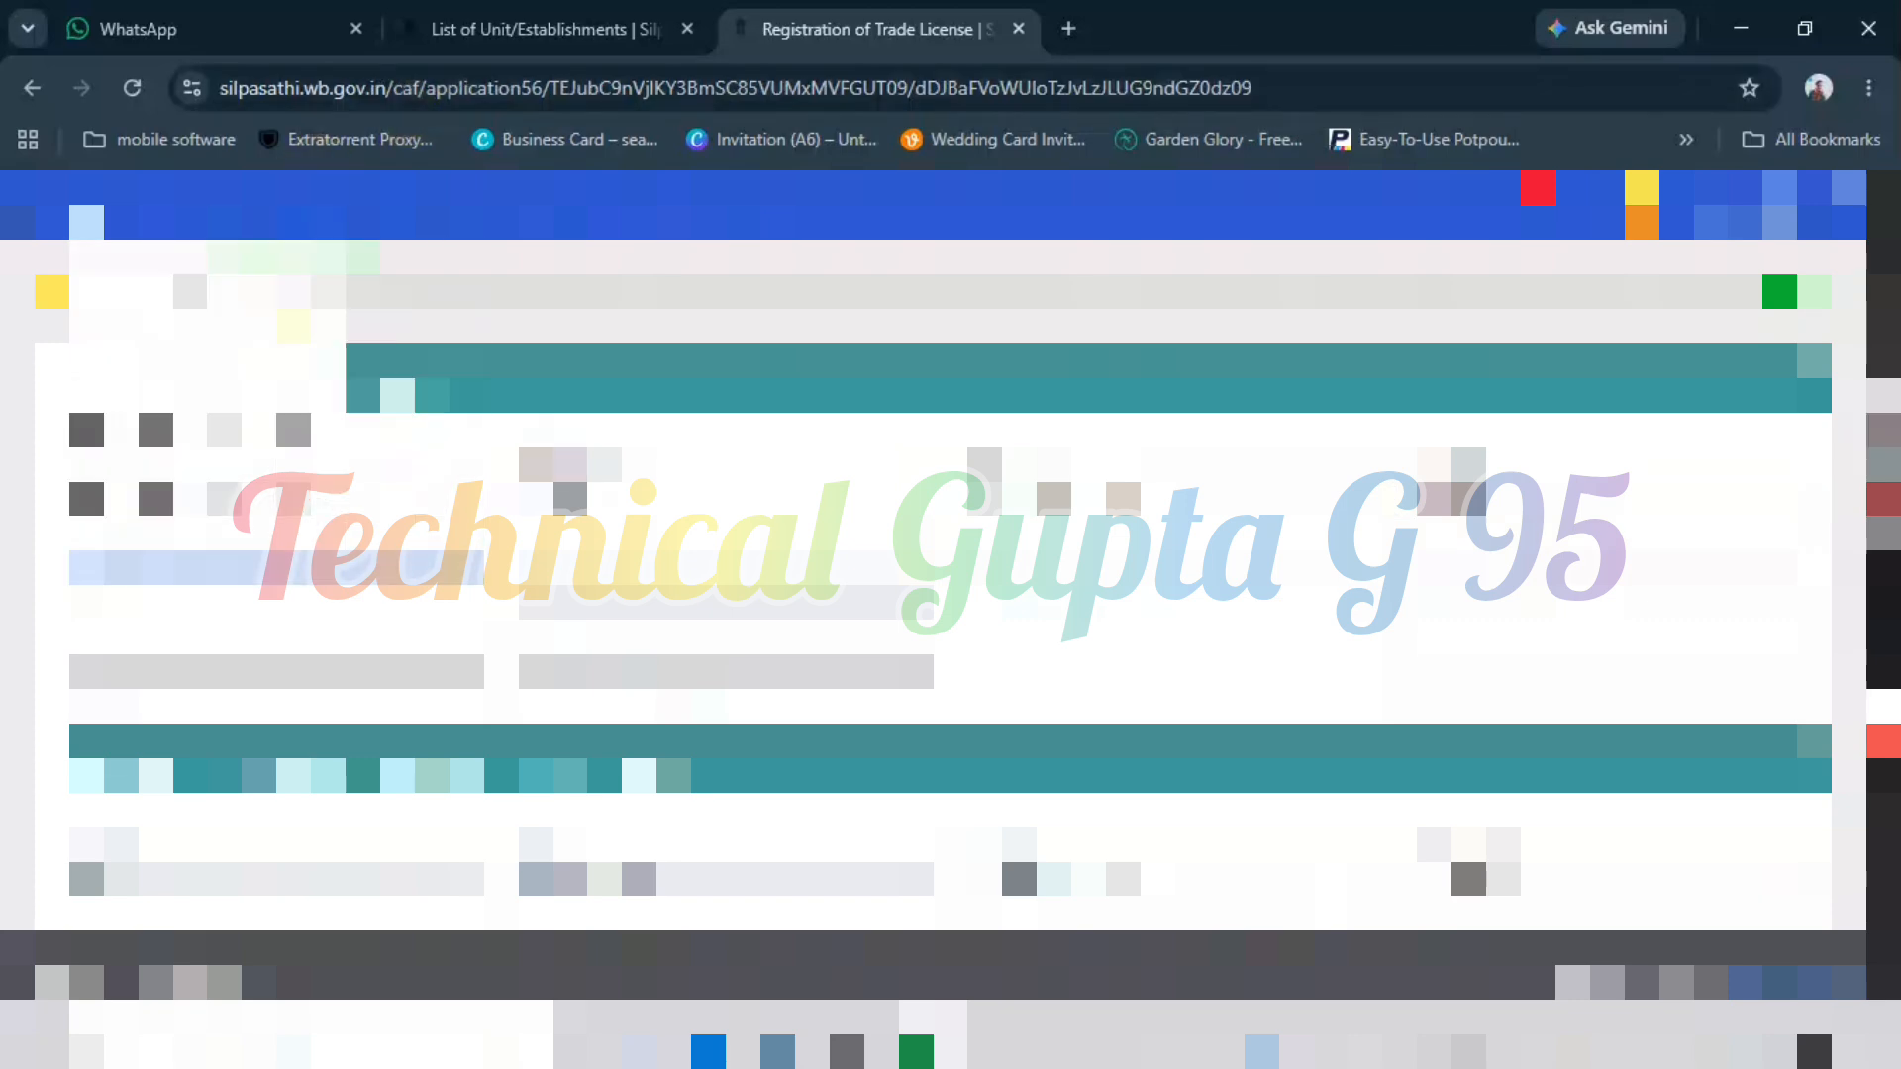
left_click(156, 291)
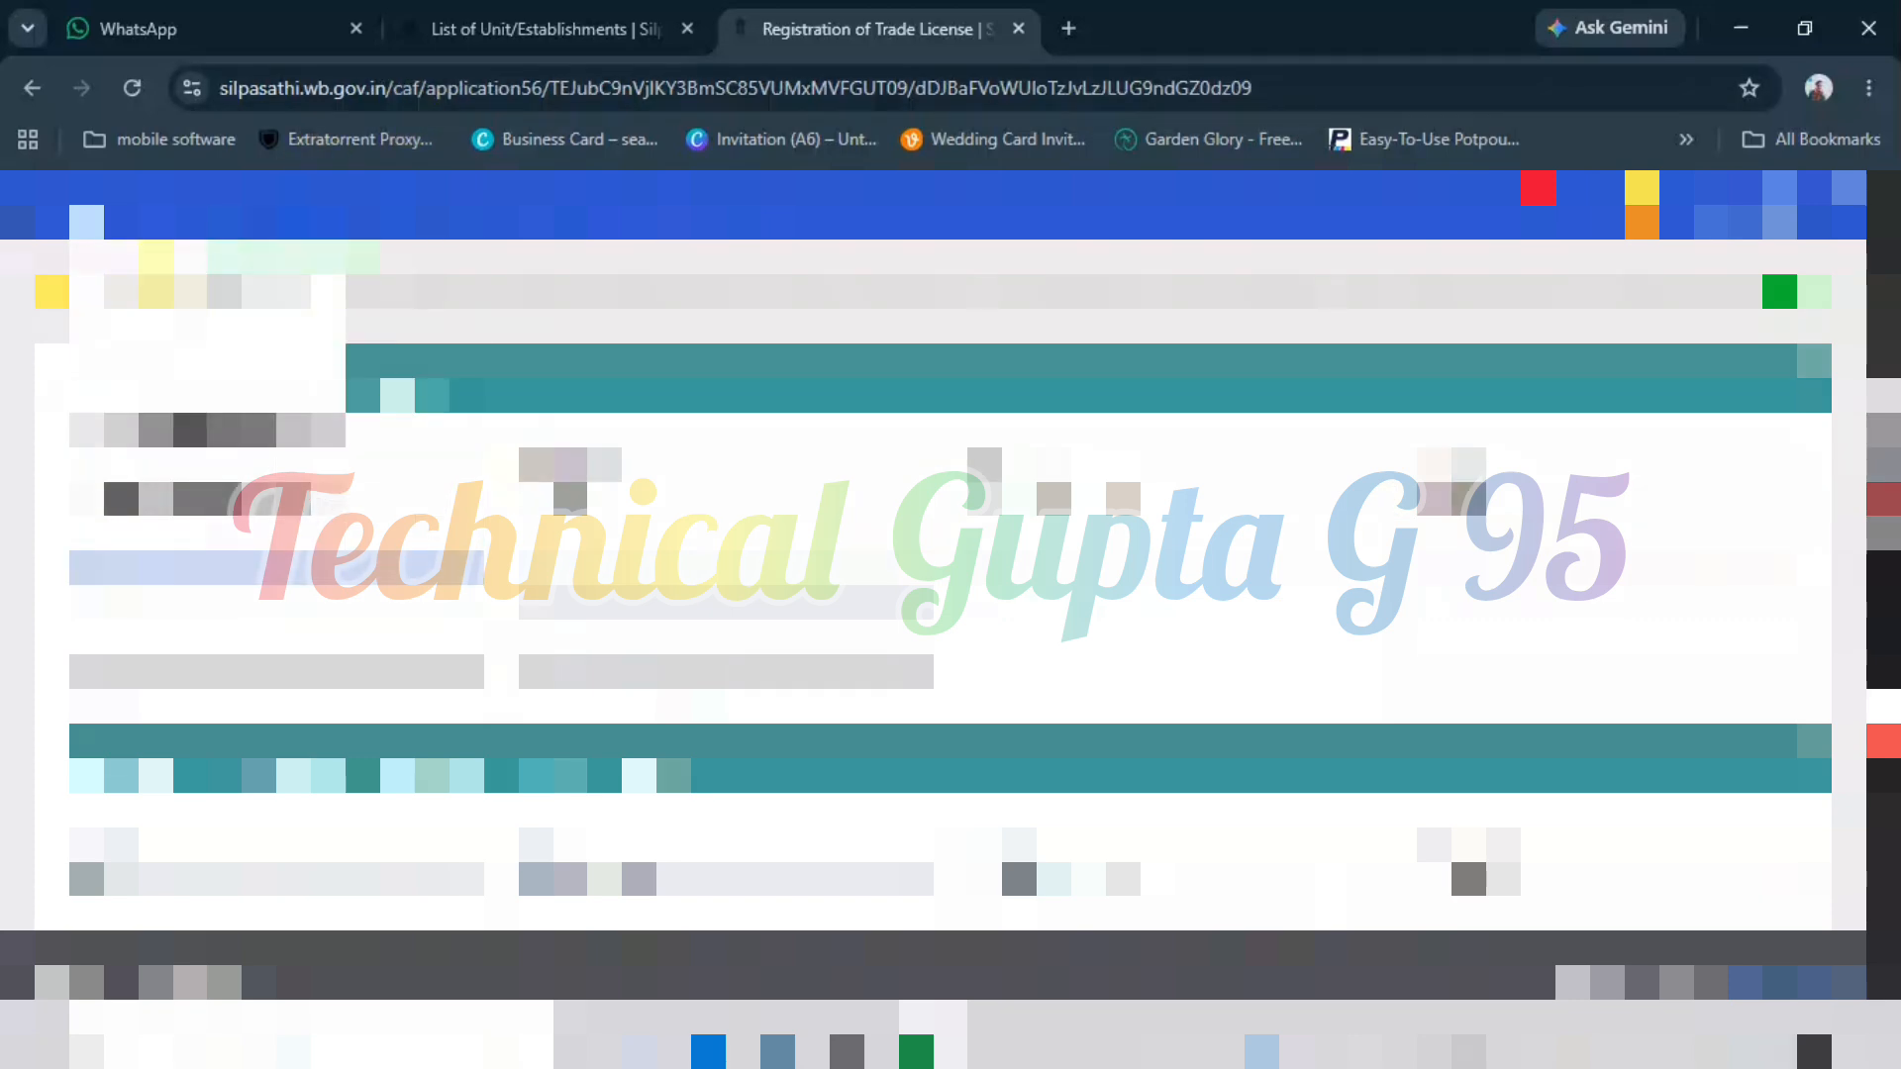
left_click(77, 291)
left_click(77, 291)
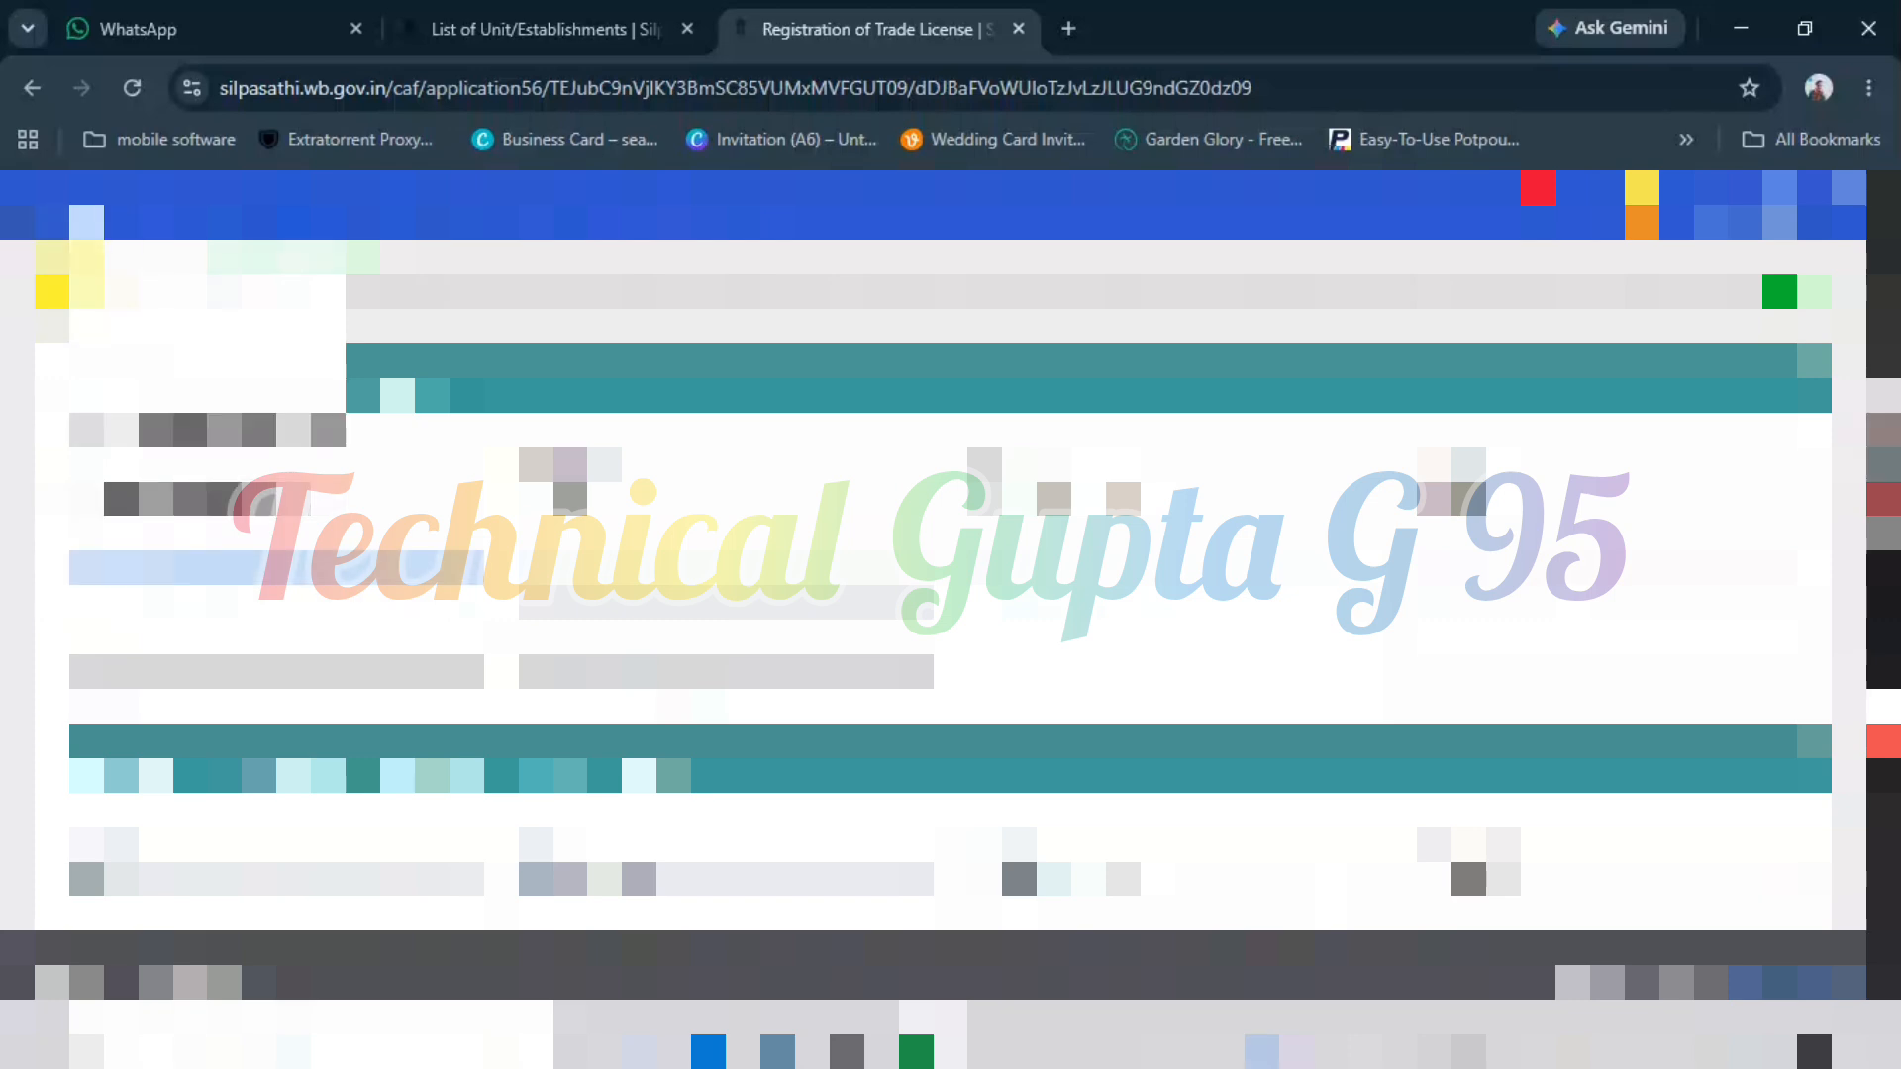
left_click(84, 291)
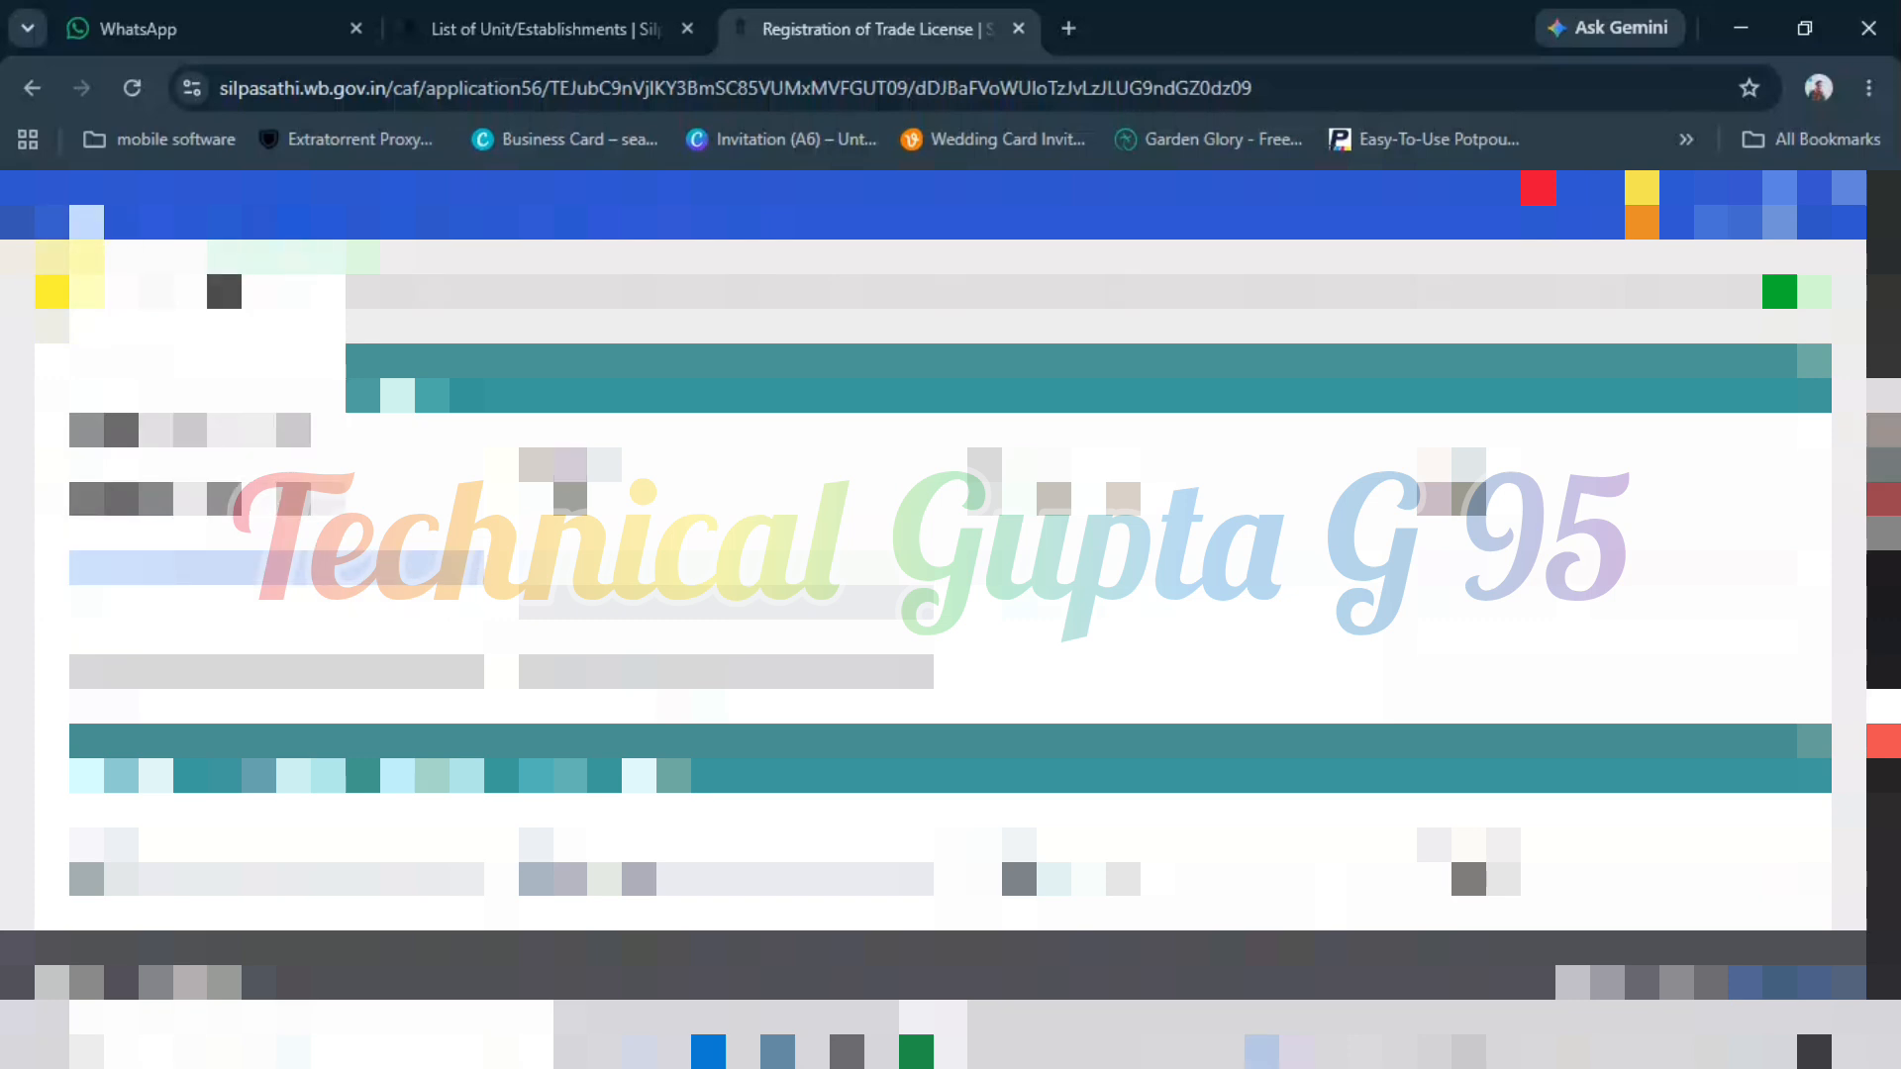
left_click(224, 291)
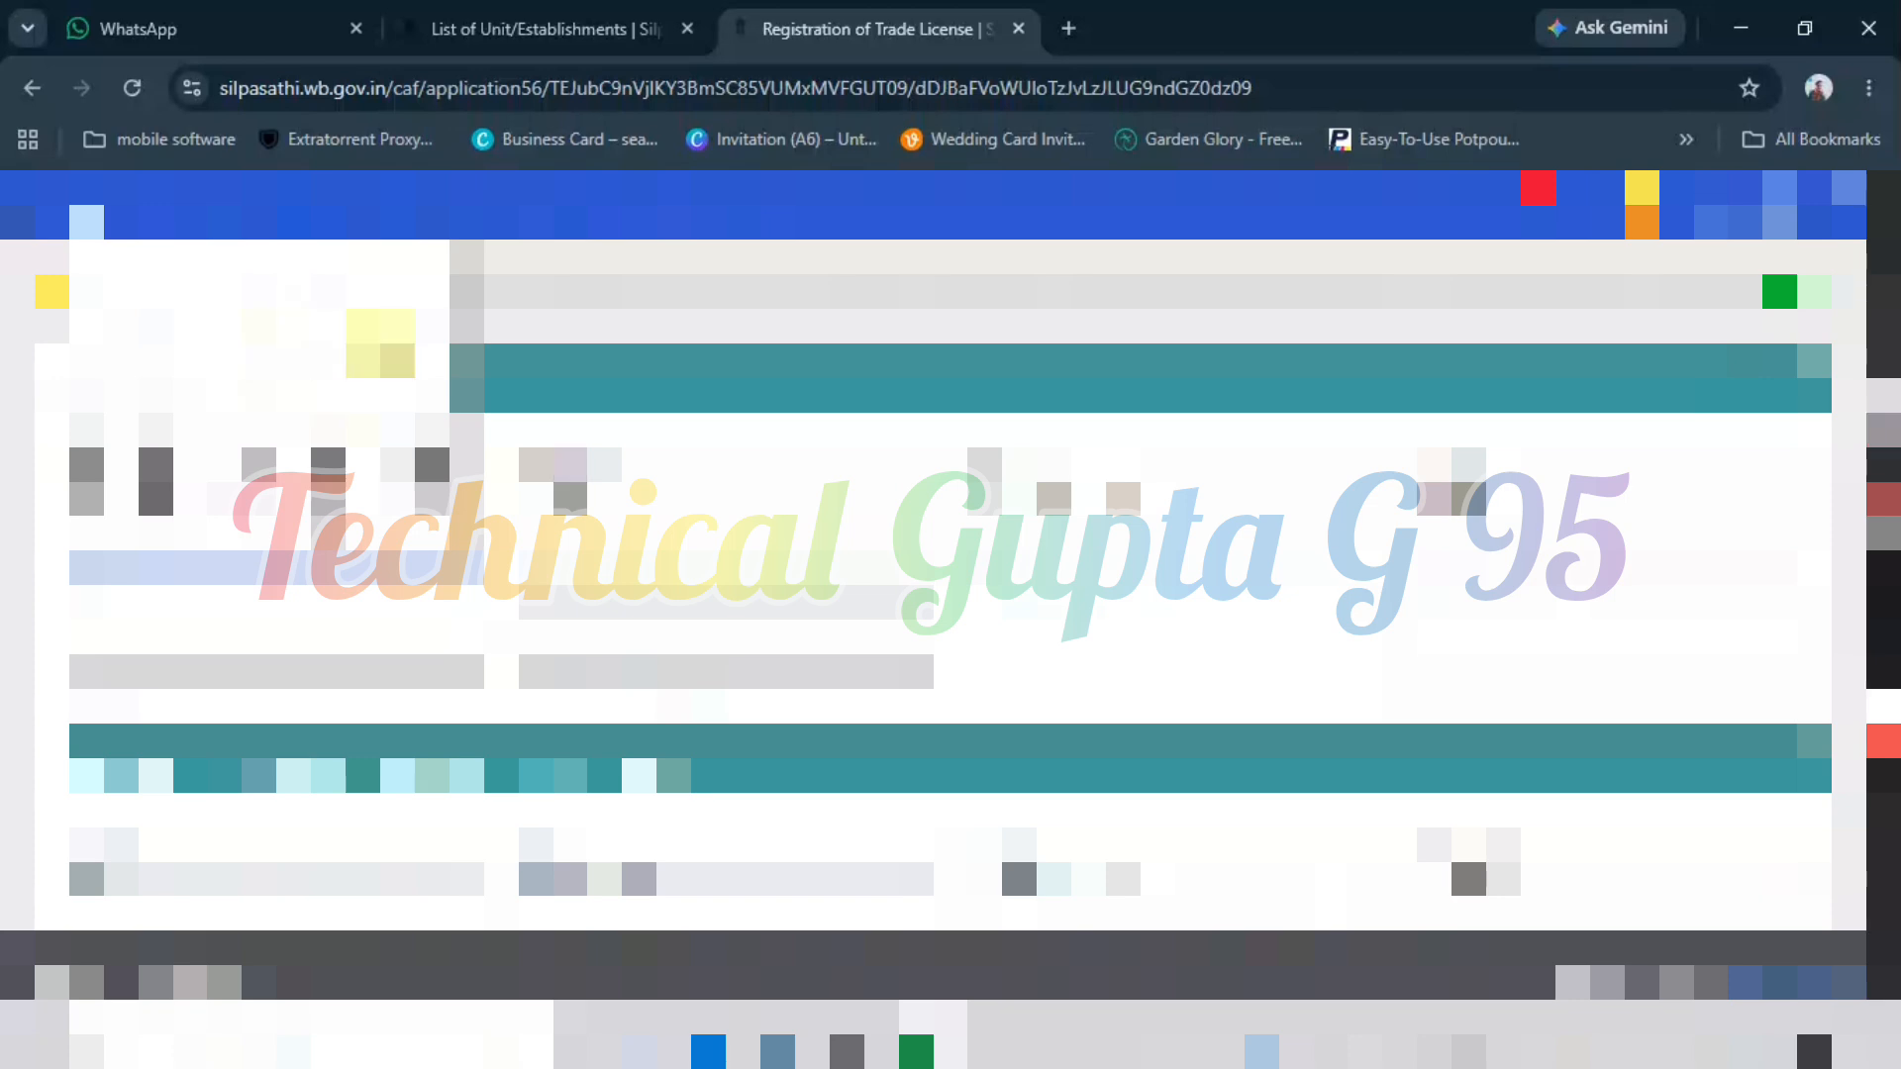
left_click(466, 362)
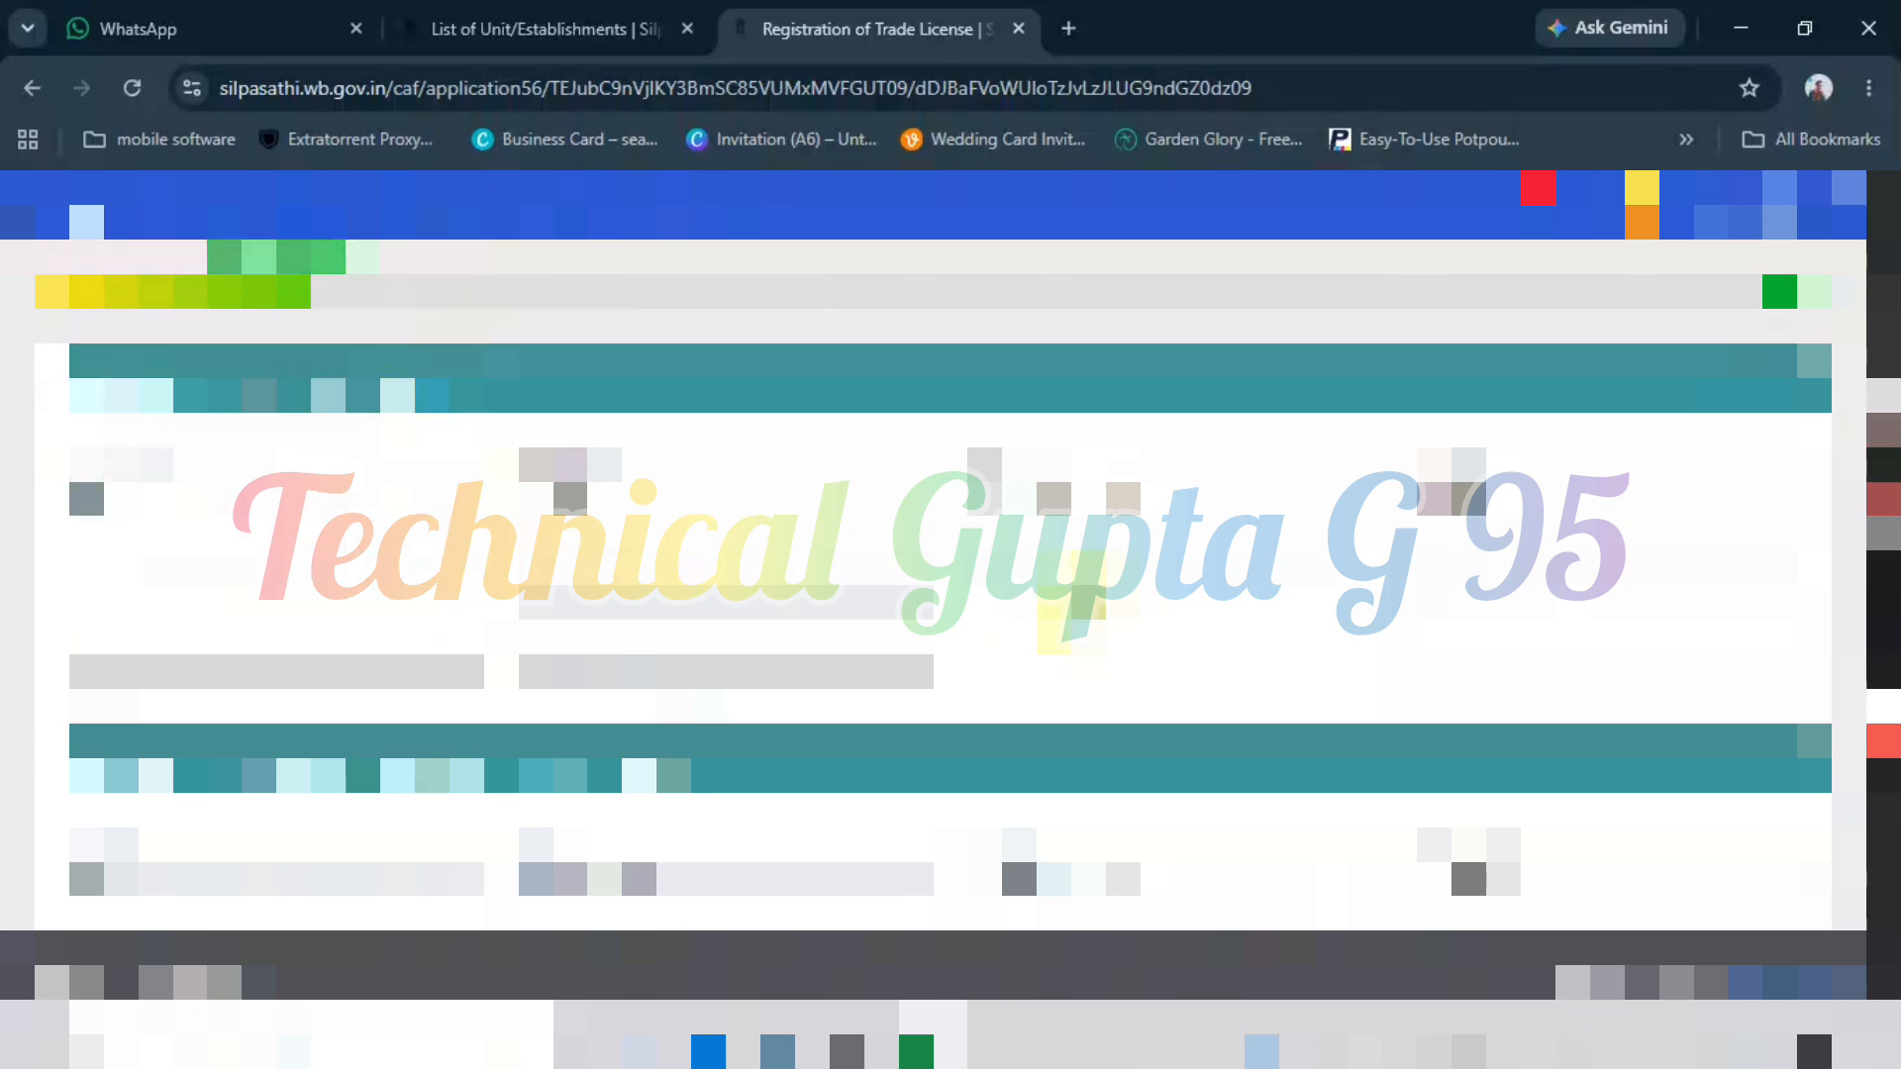
- Go through the remaining fields of the opening section and enter a number in its last field
left_click(1089, 602)
left_click(1227, 671)
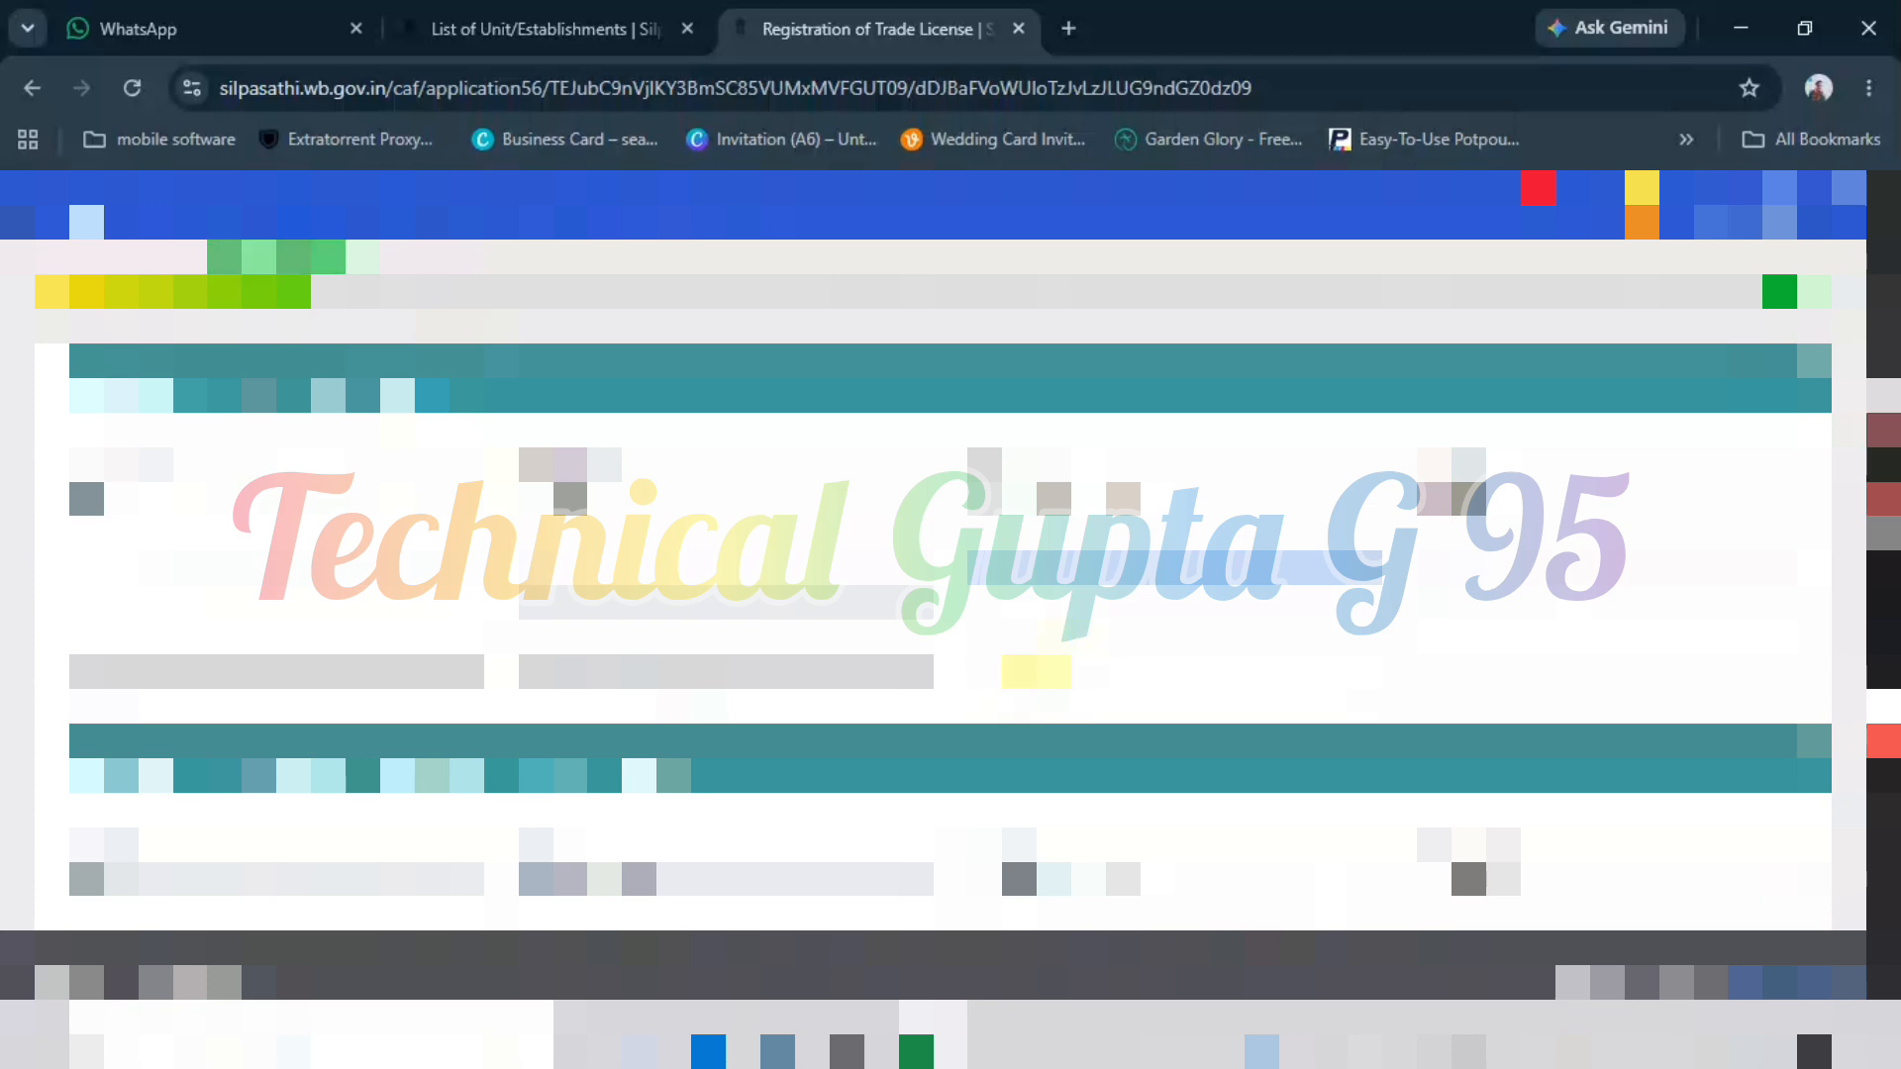
left_click(1468, 574)
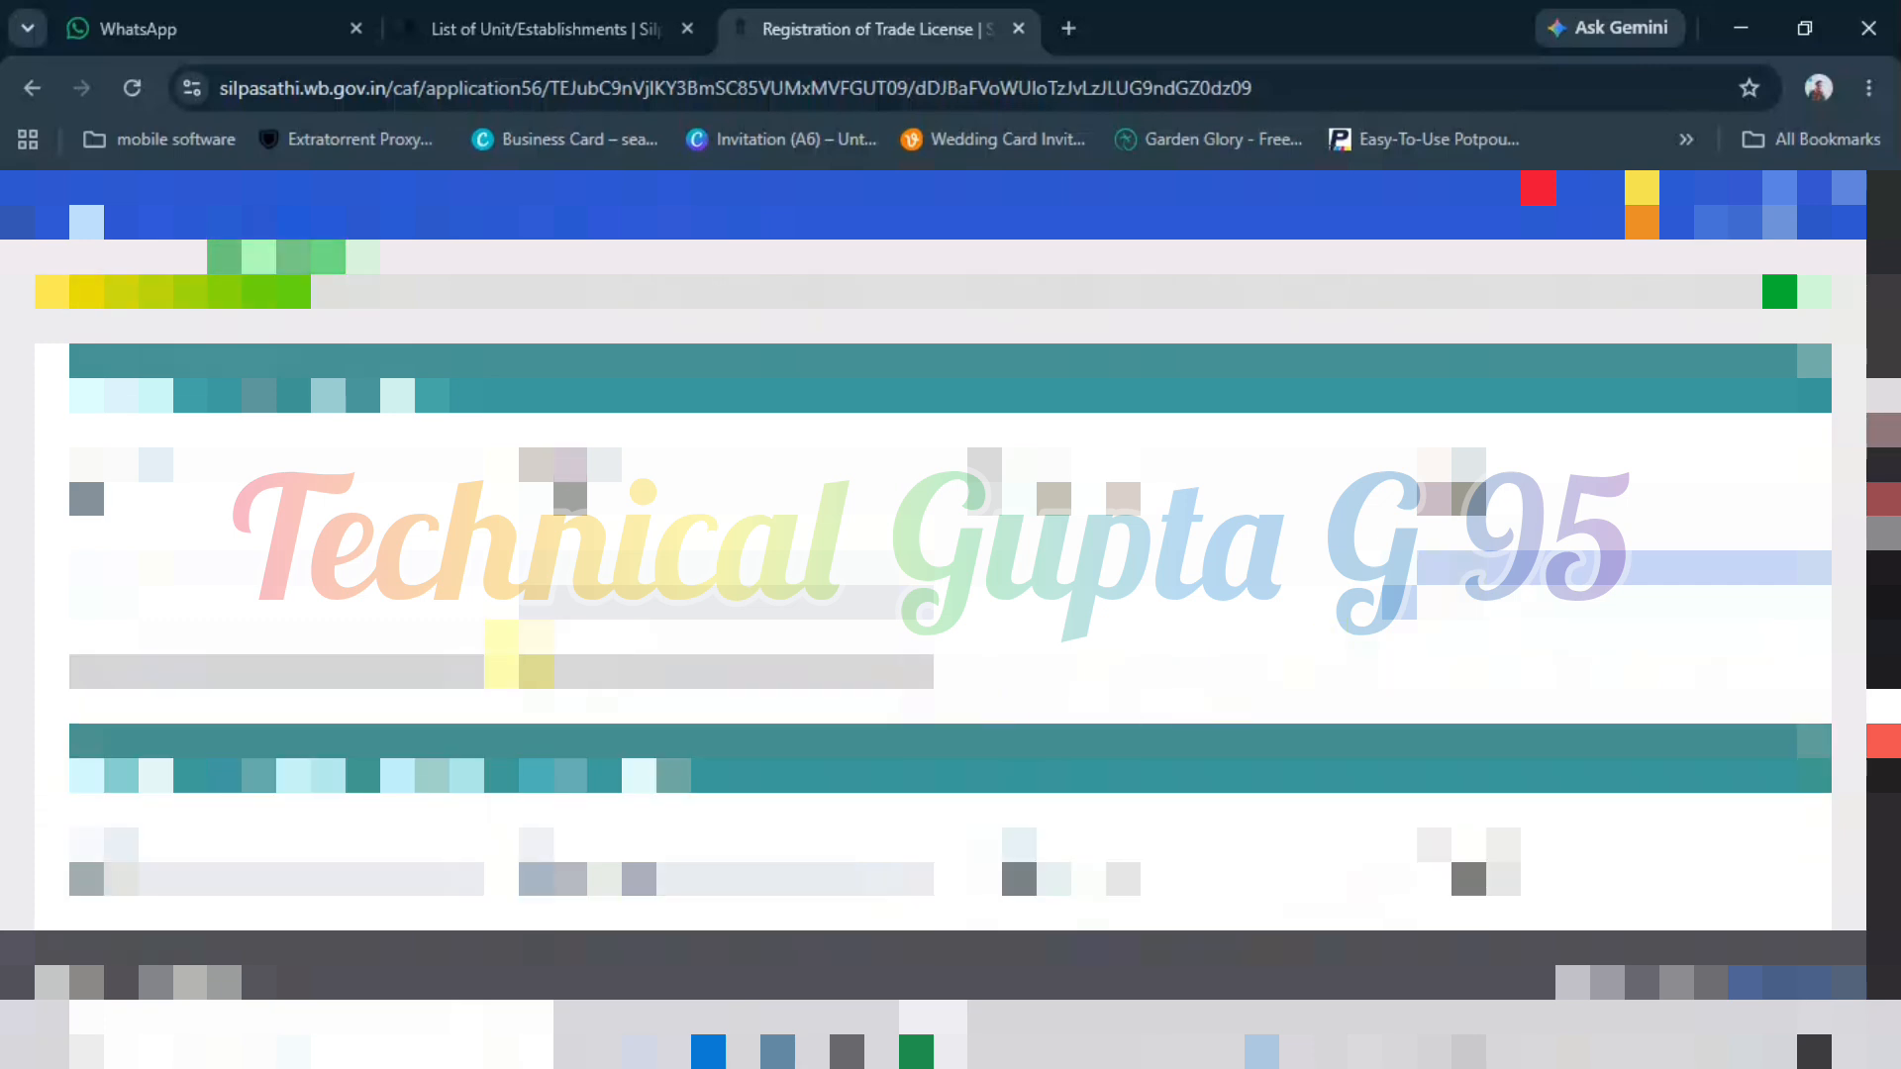
left_click(327, 673)
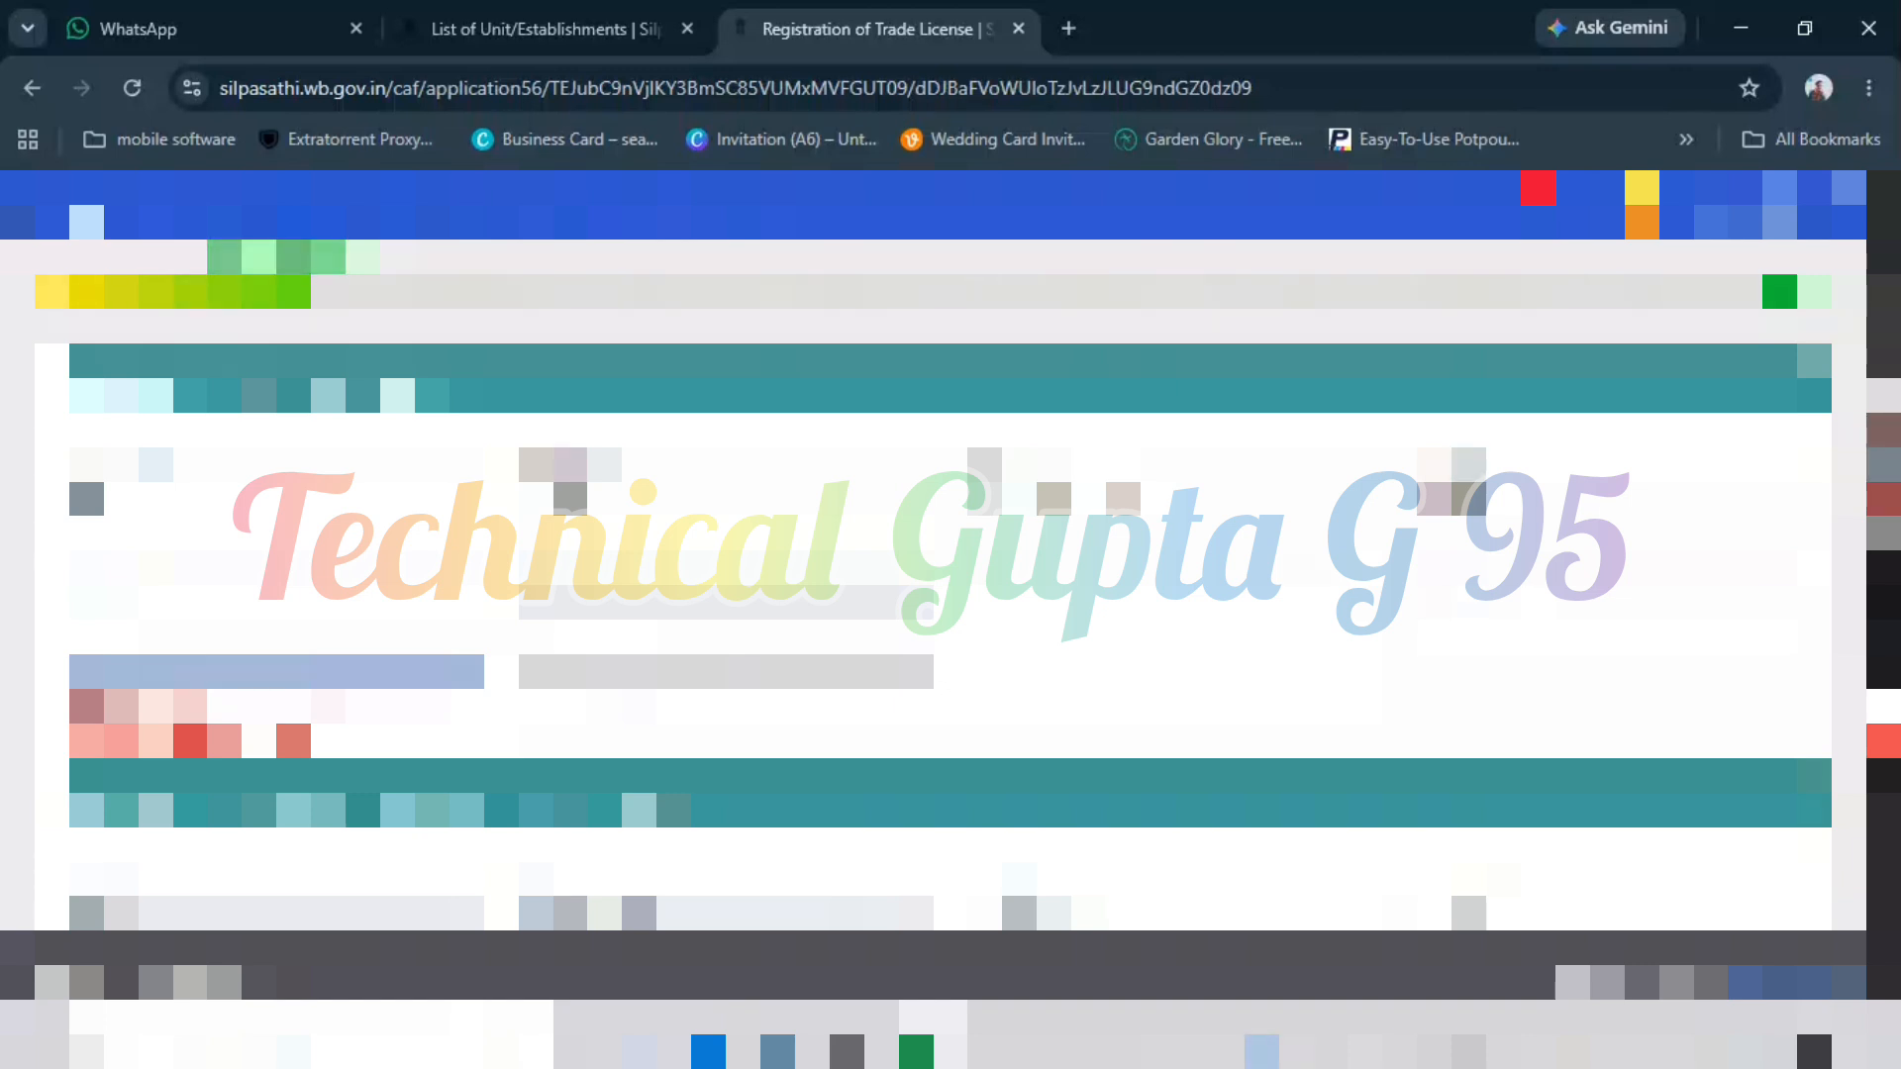
left_click(638, 671)
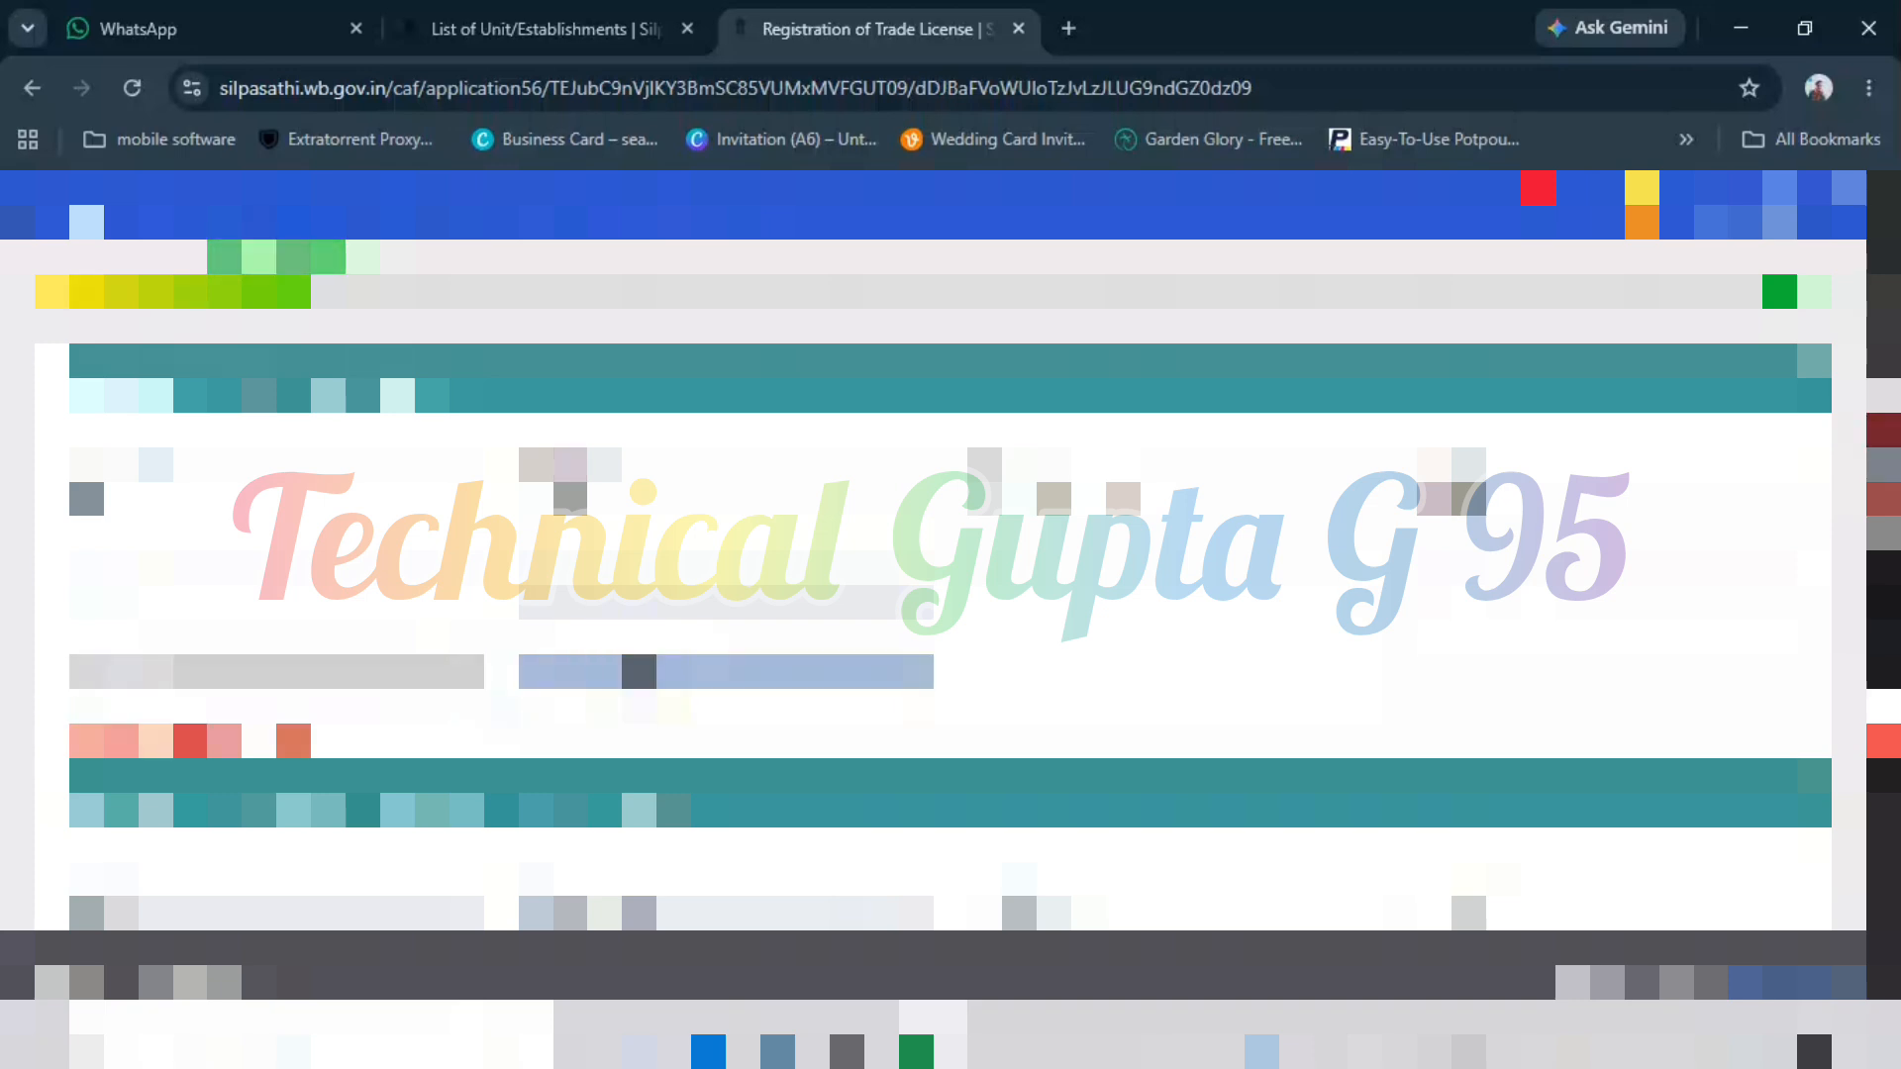
type("9")
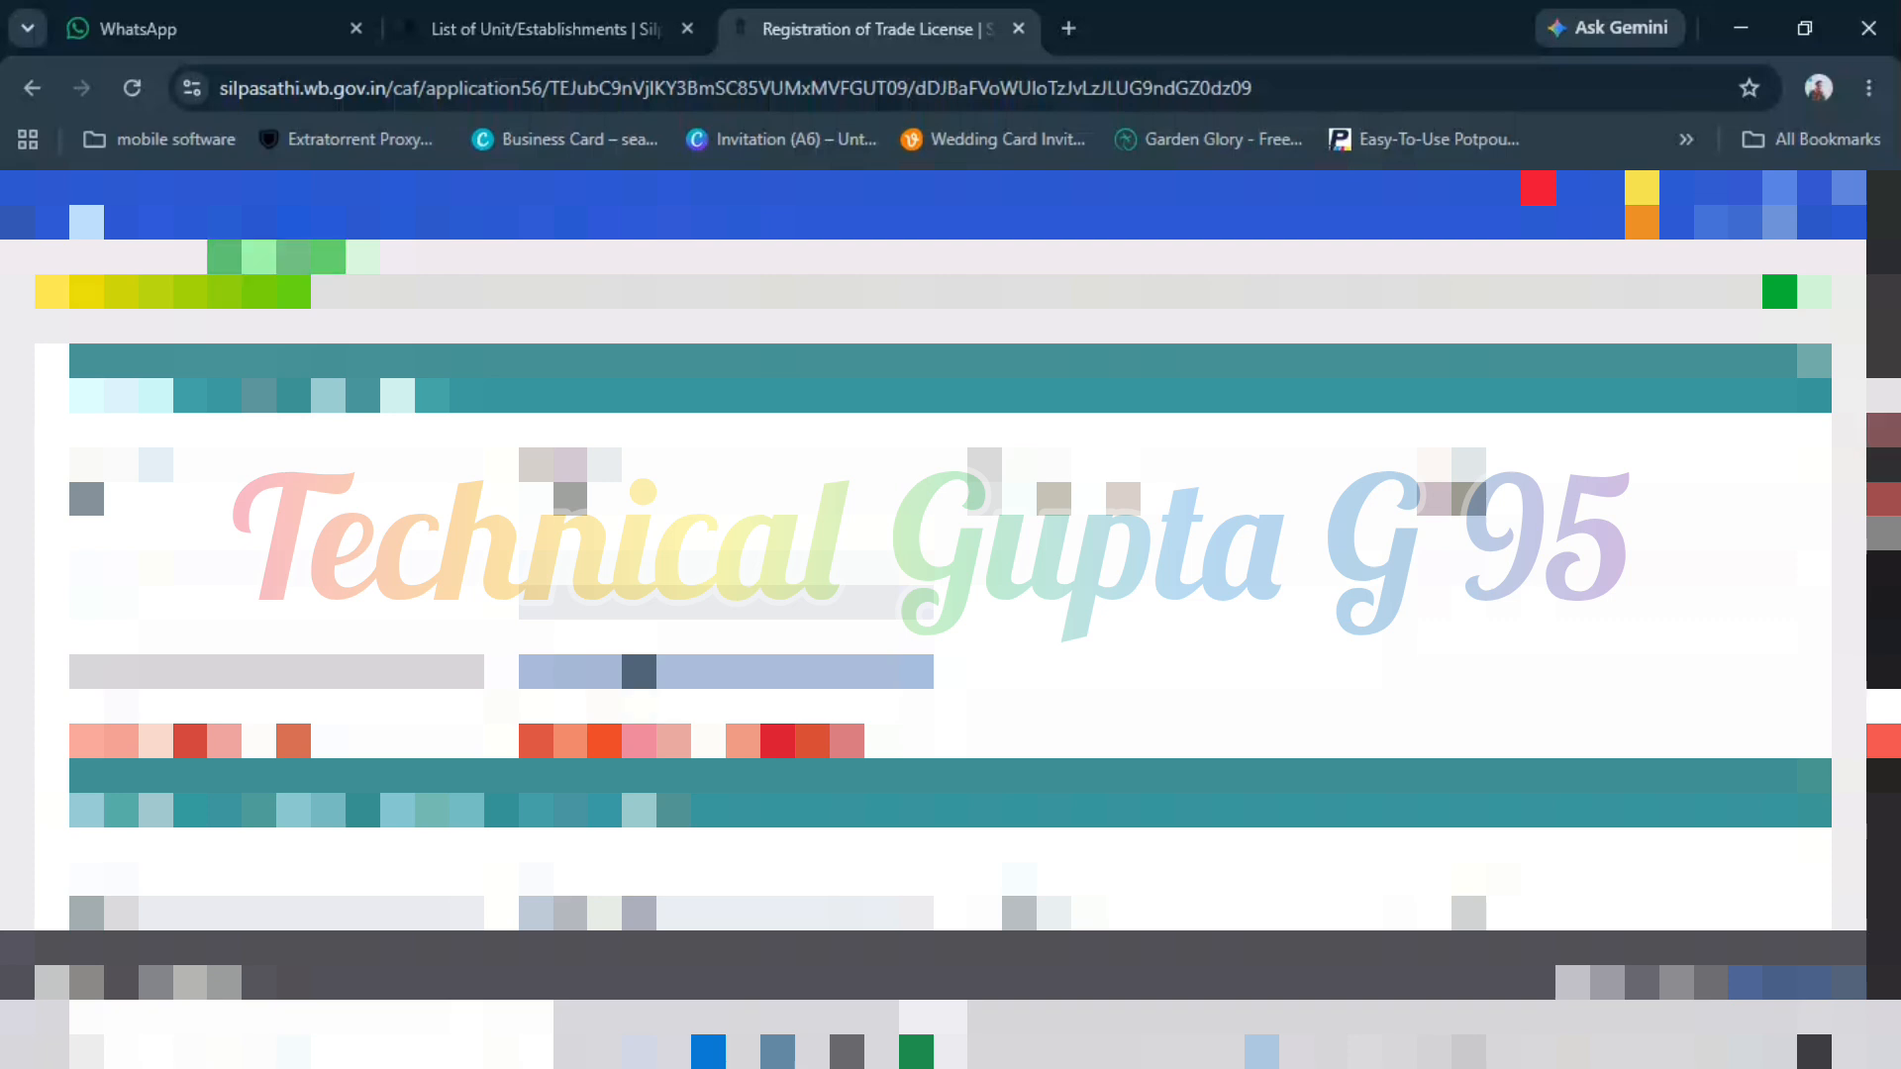
type("0")
- Select the district in the address section of the trade license registration form
scroll(536, 661, "down", 2)
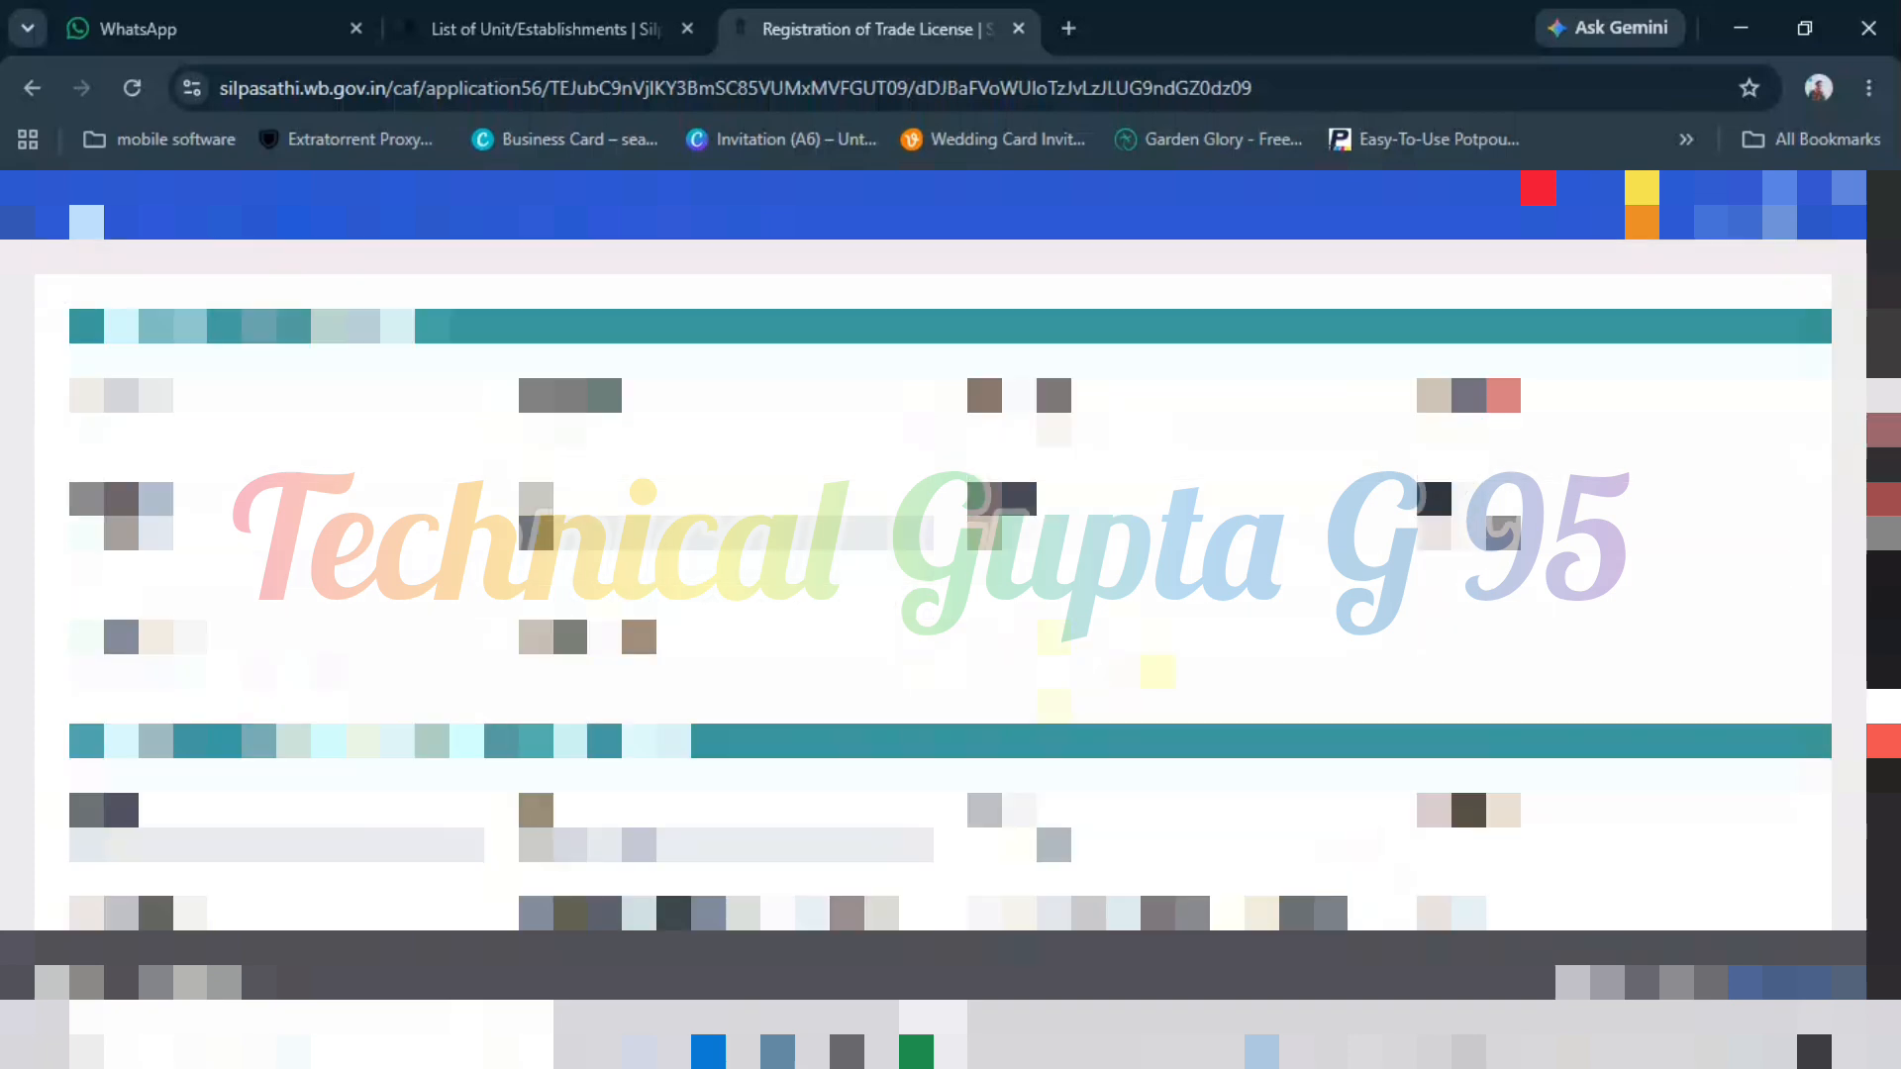
scroll(536, 661, "down", 1)
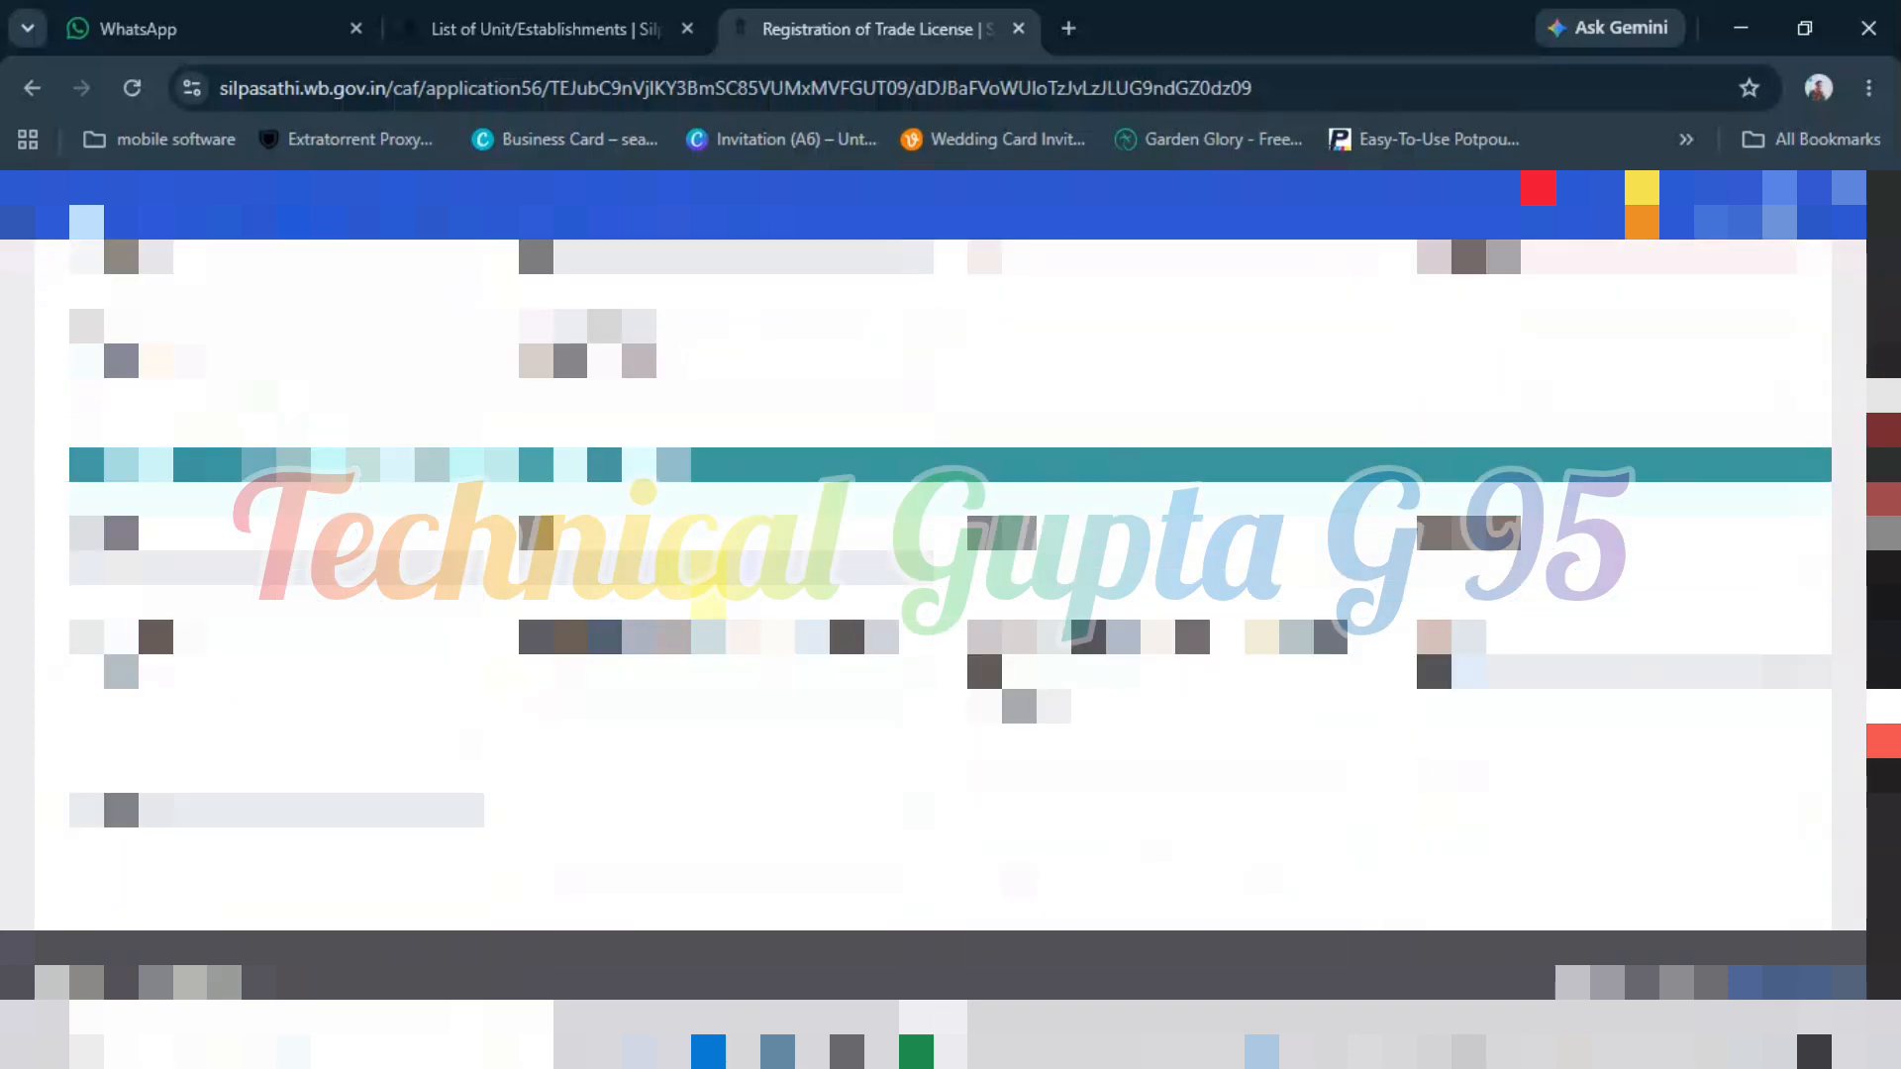
left_click(1153, 602)
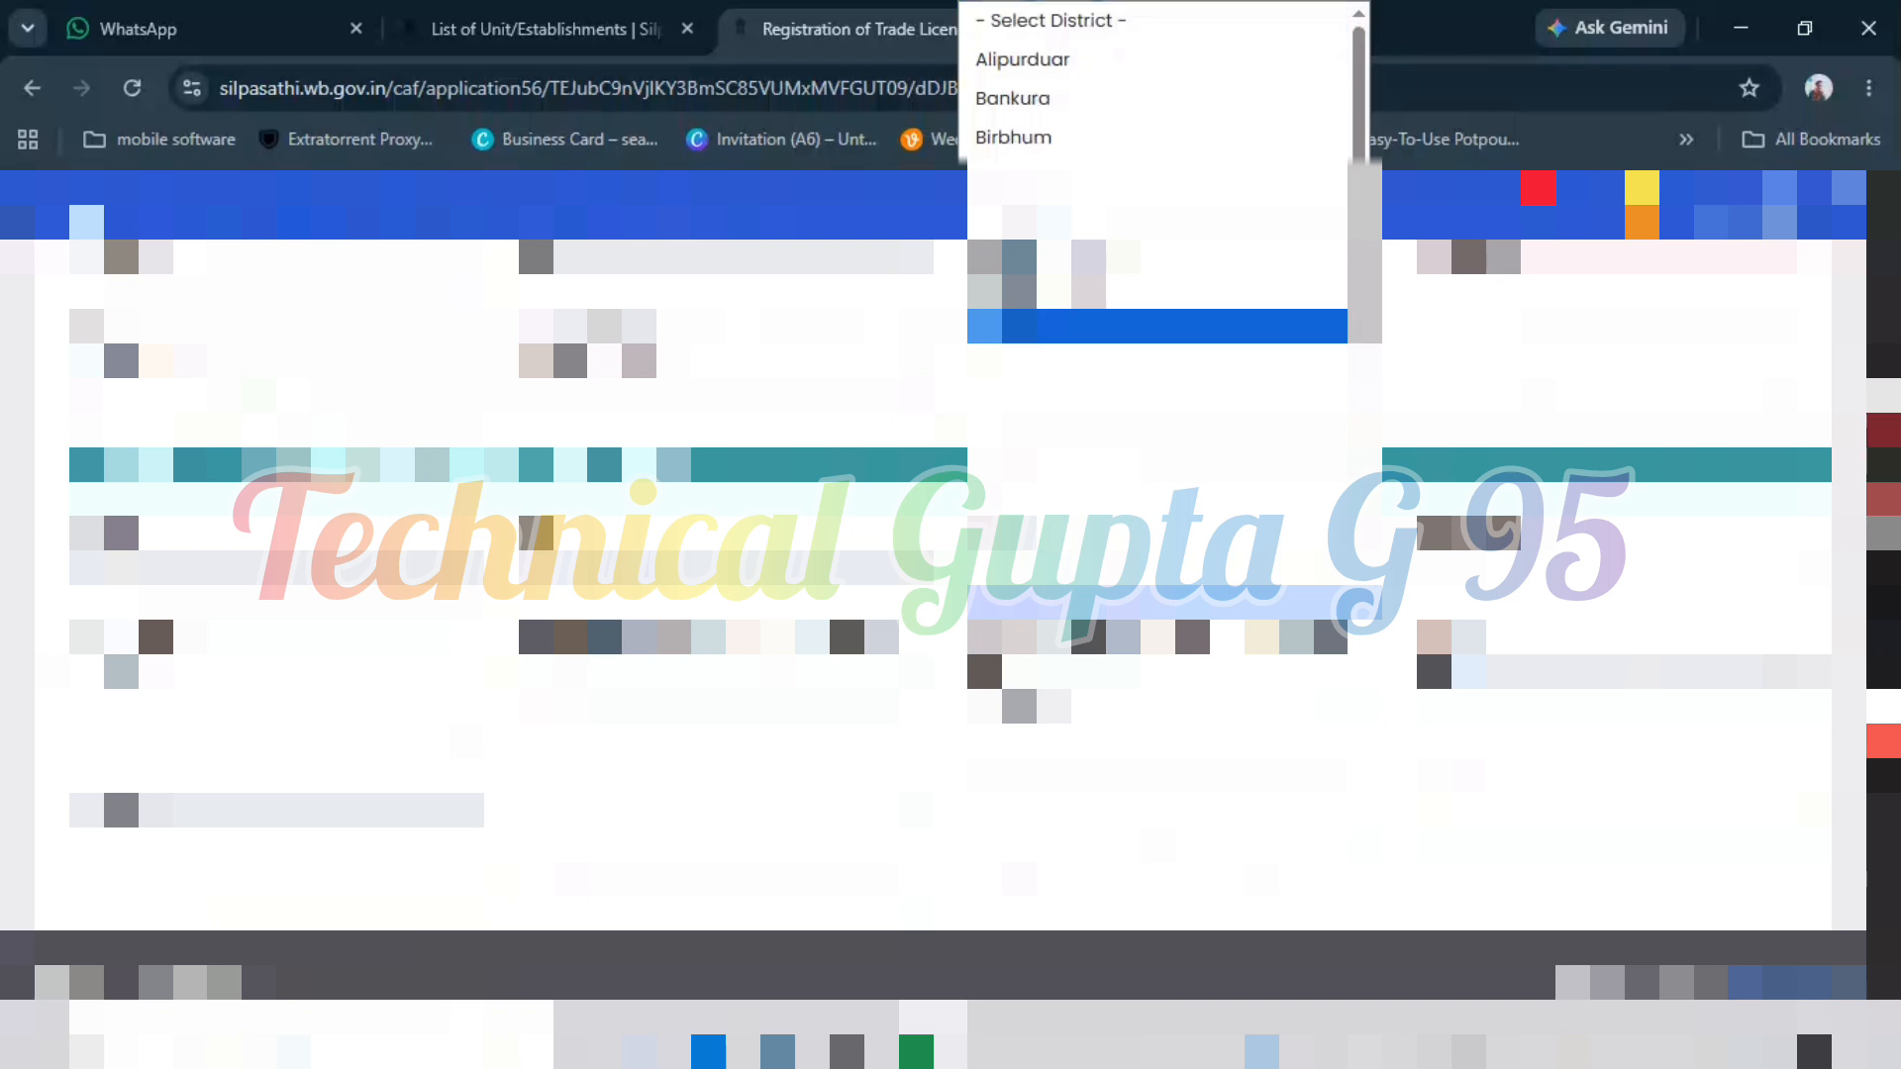
scroll(1158, 297, "down", 1)
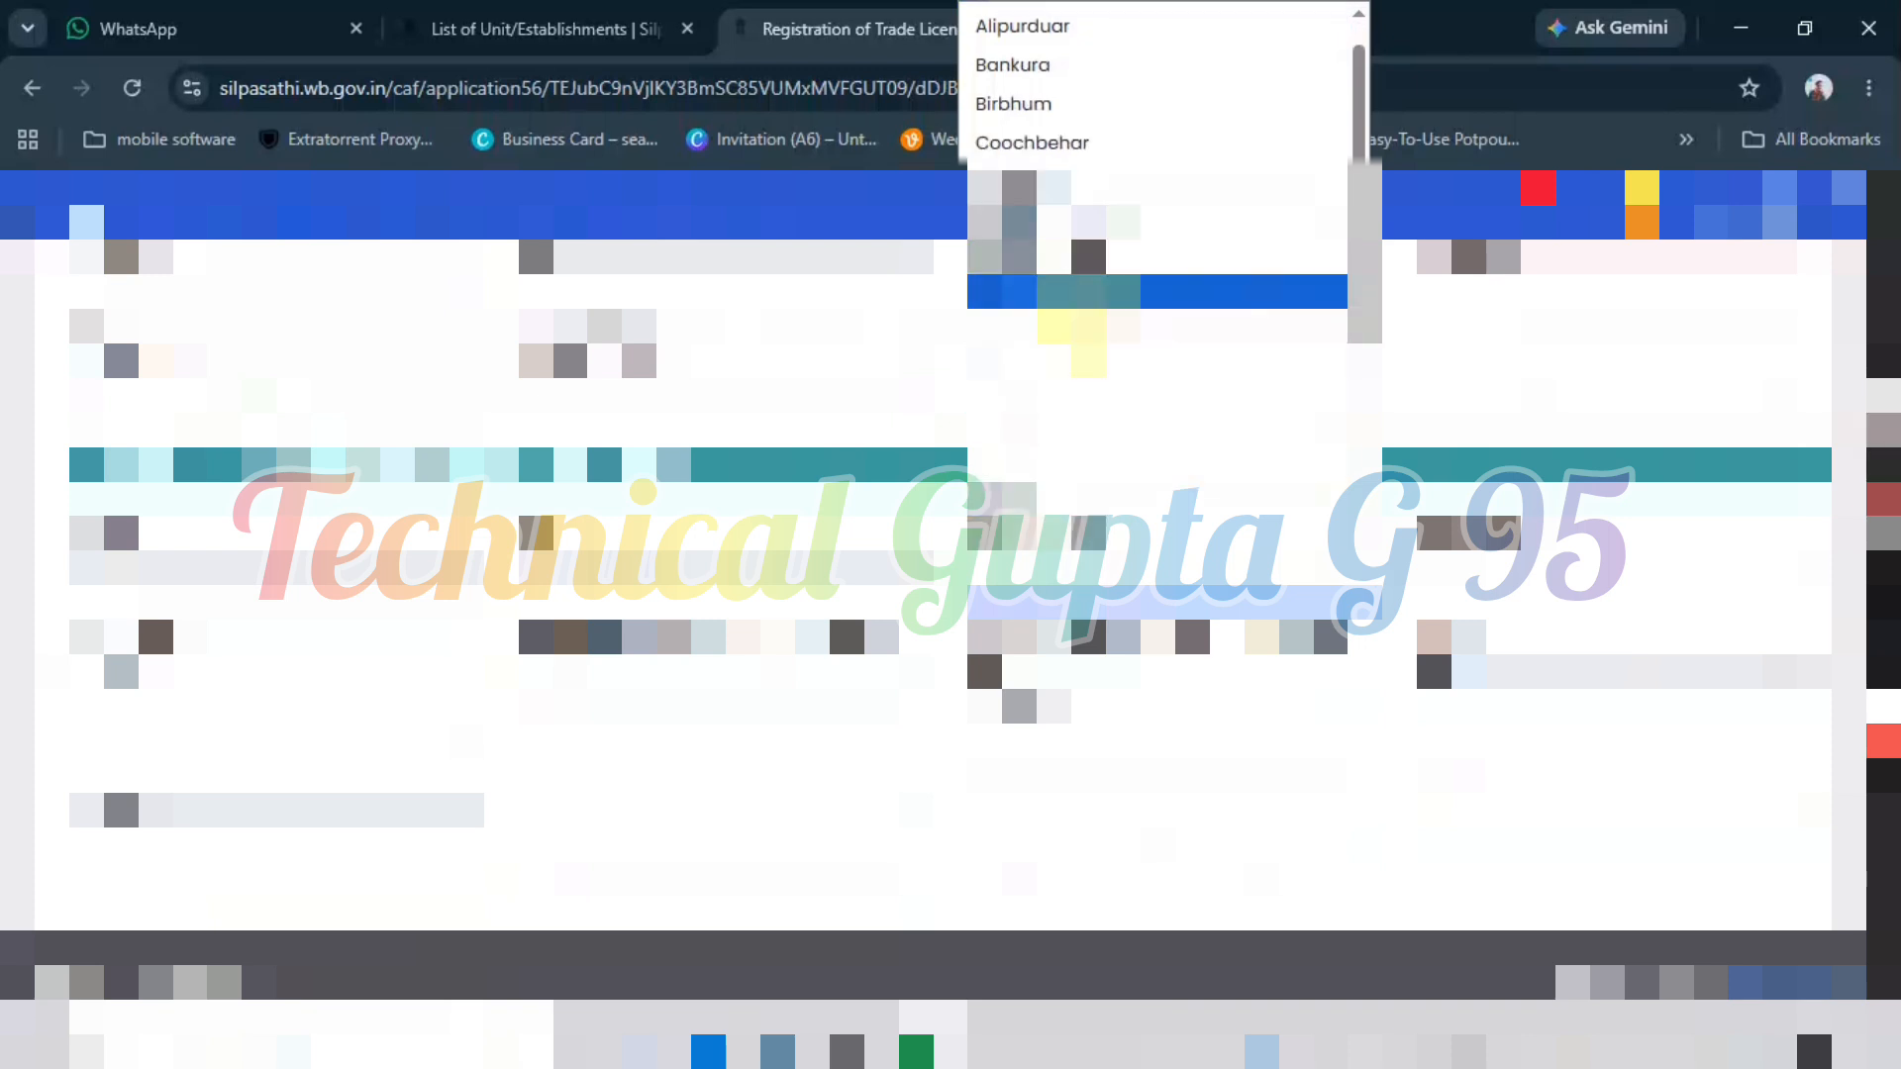
left_click(1158, 291)
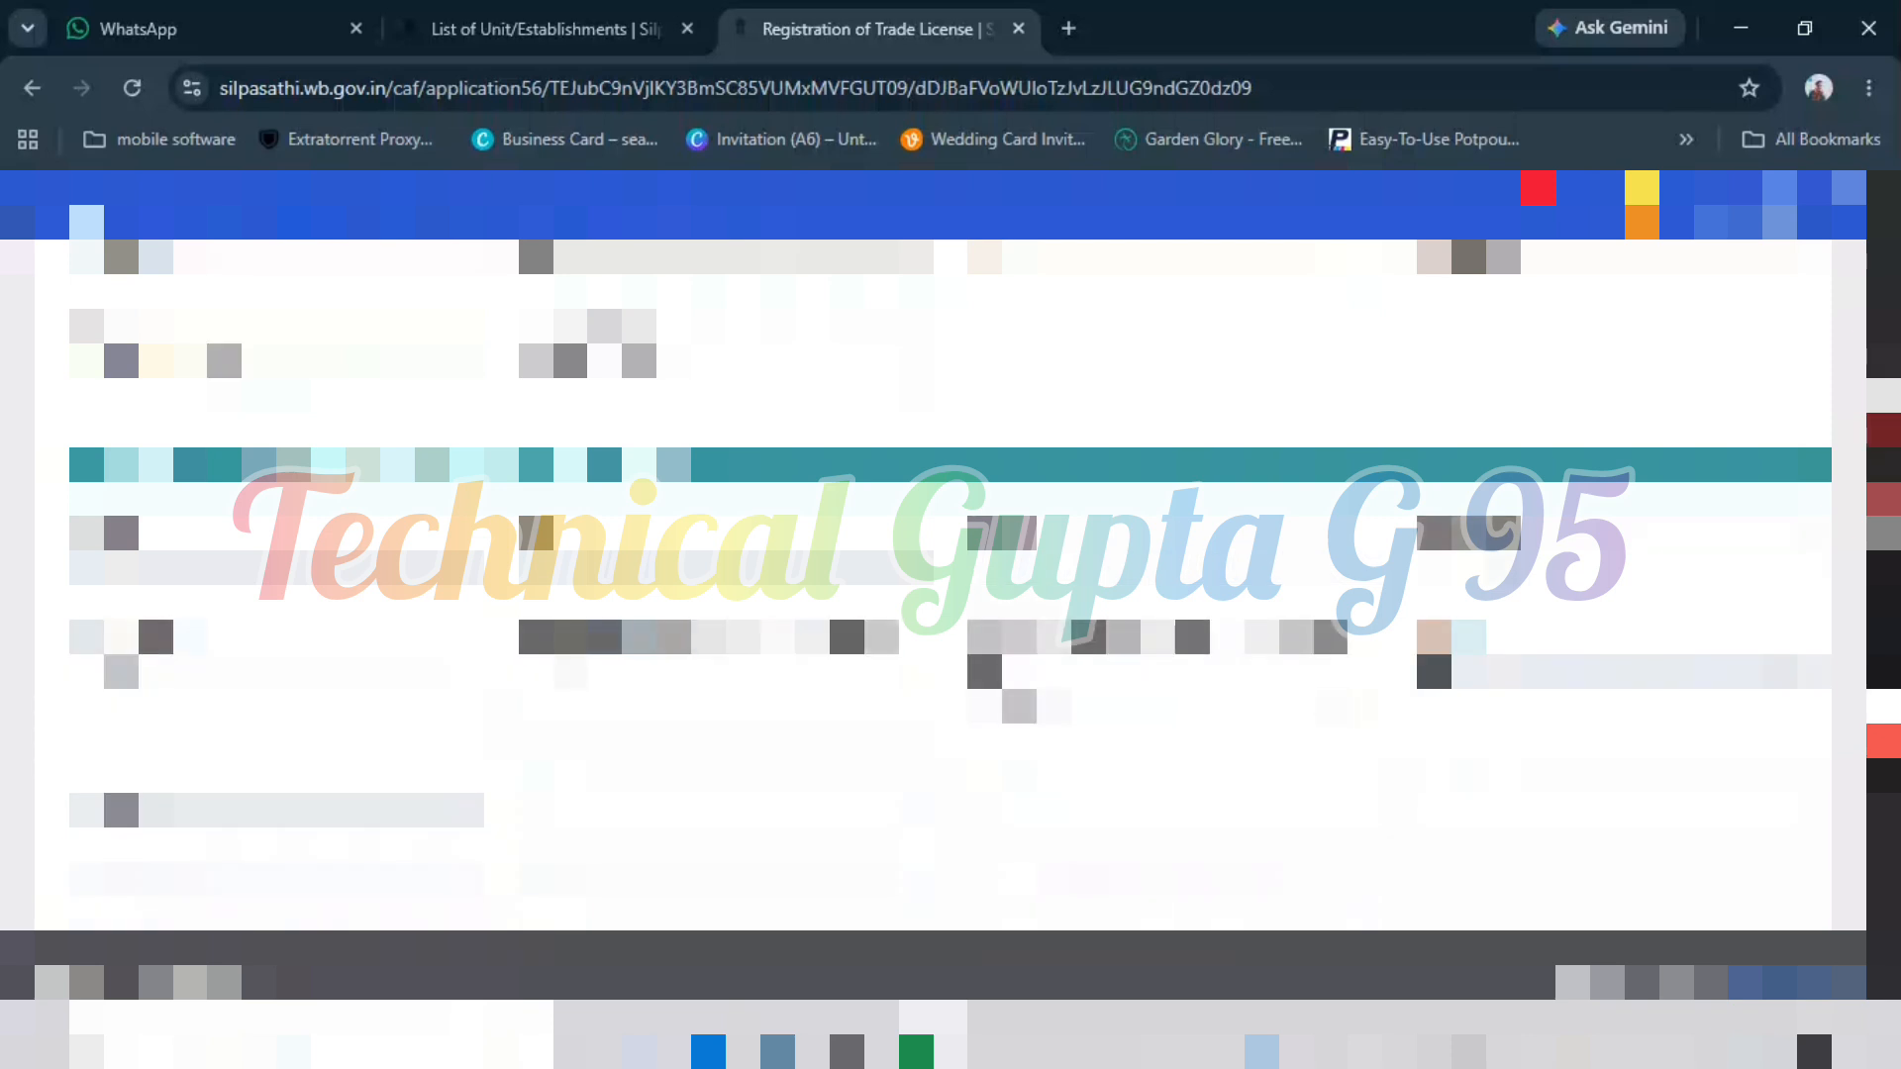
- Enter a number in the first field of the last row in the section above the address details
type("1")
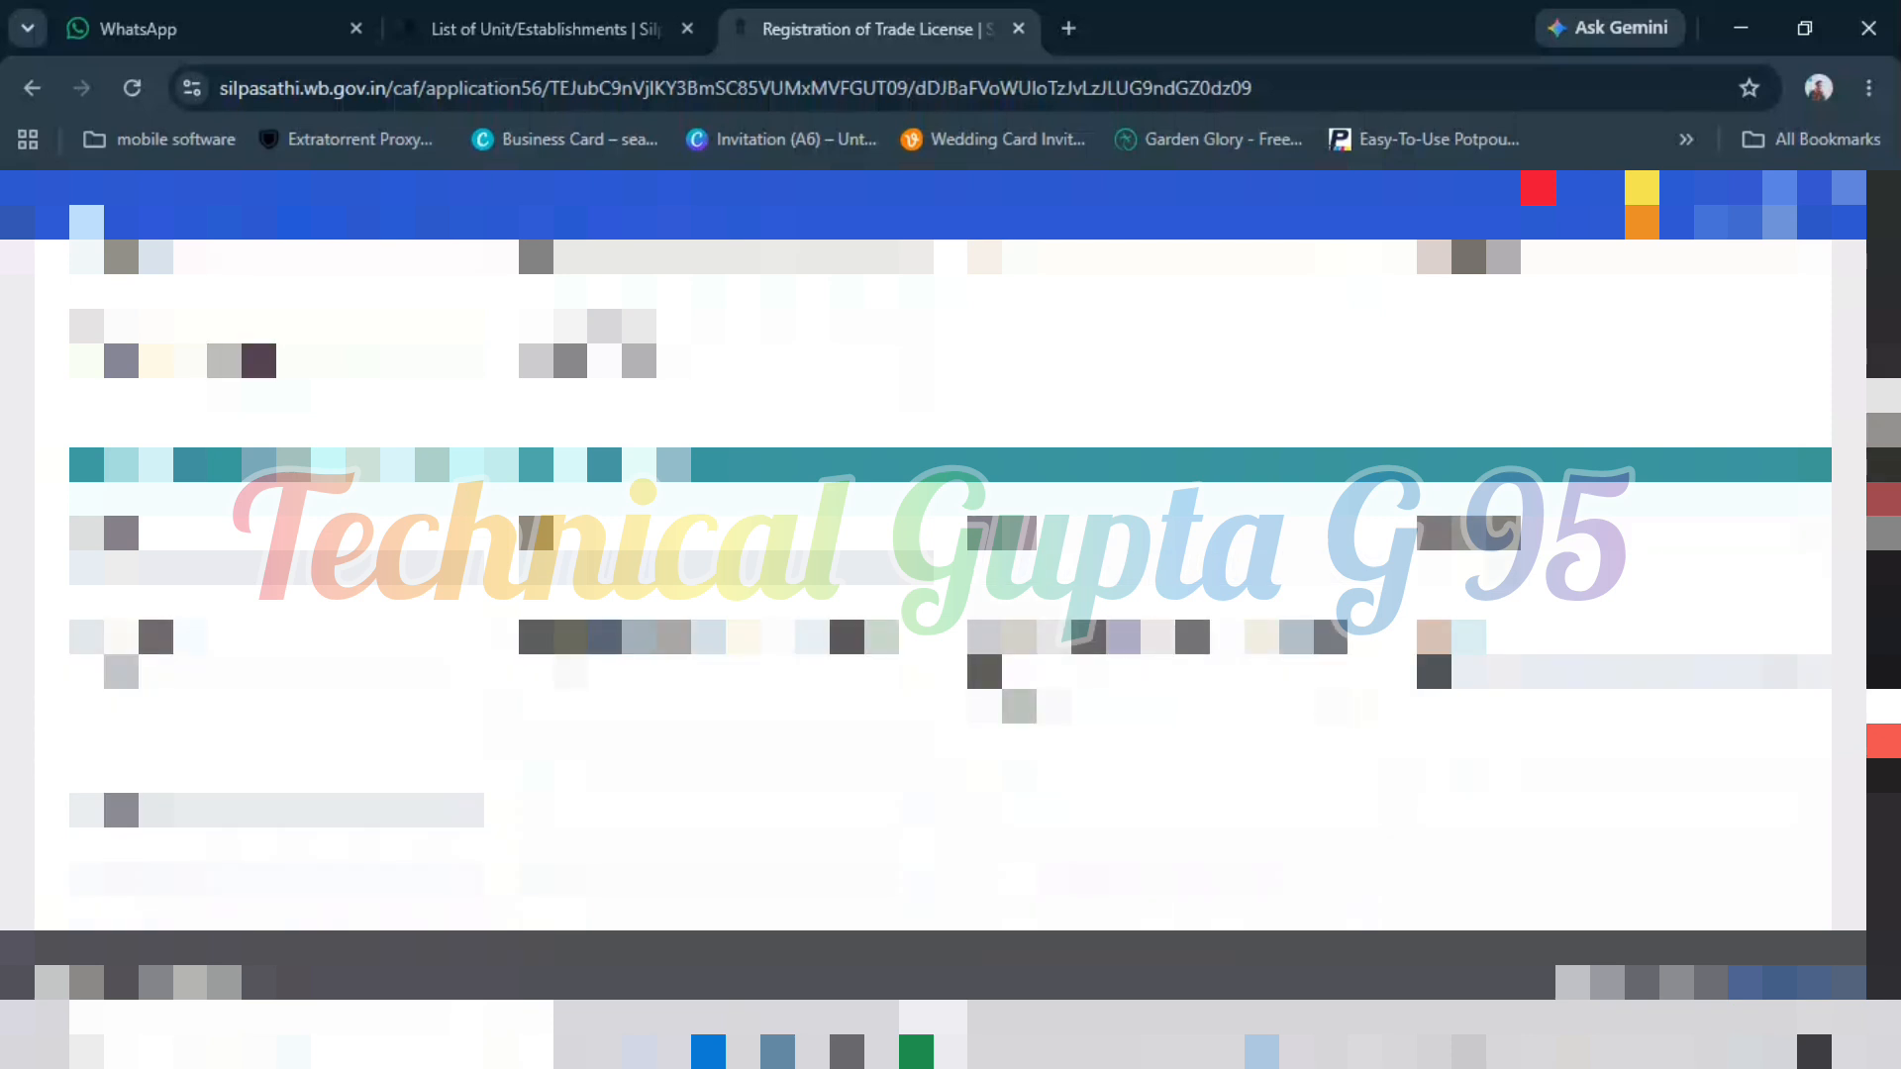
type("0")
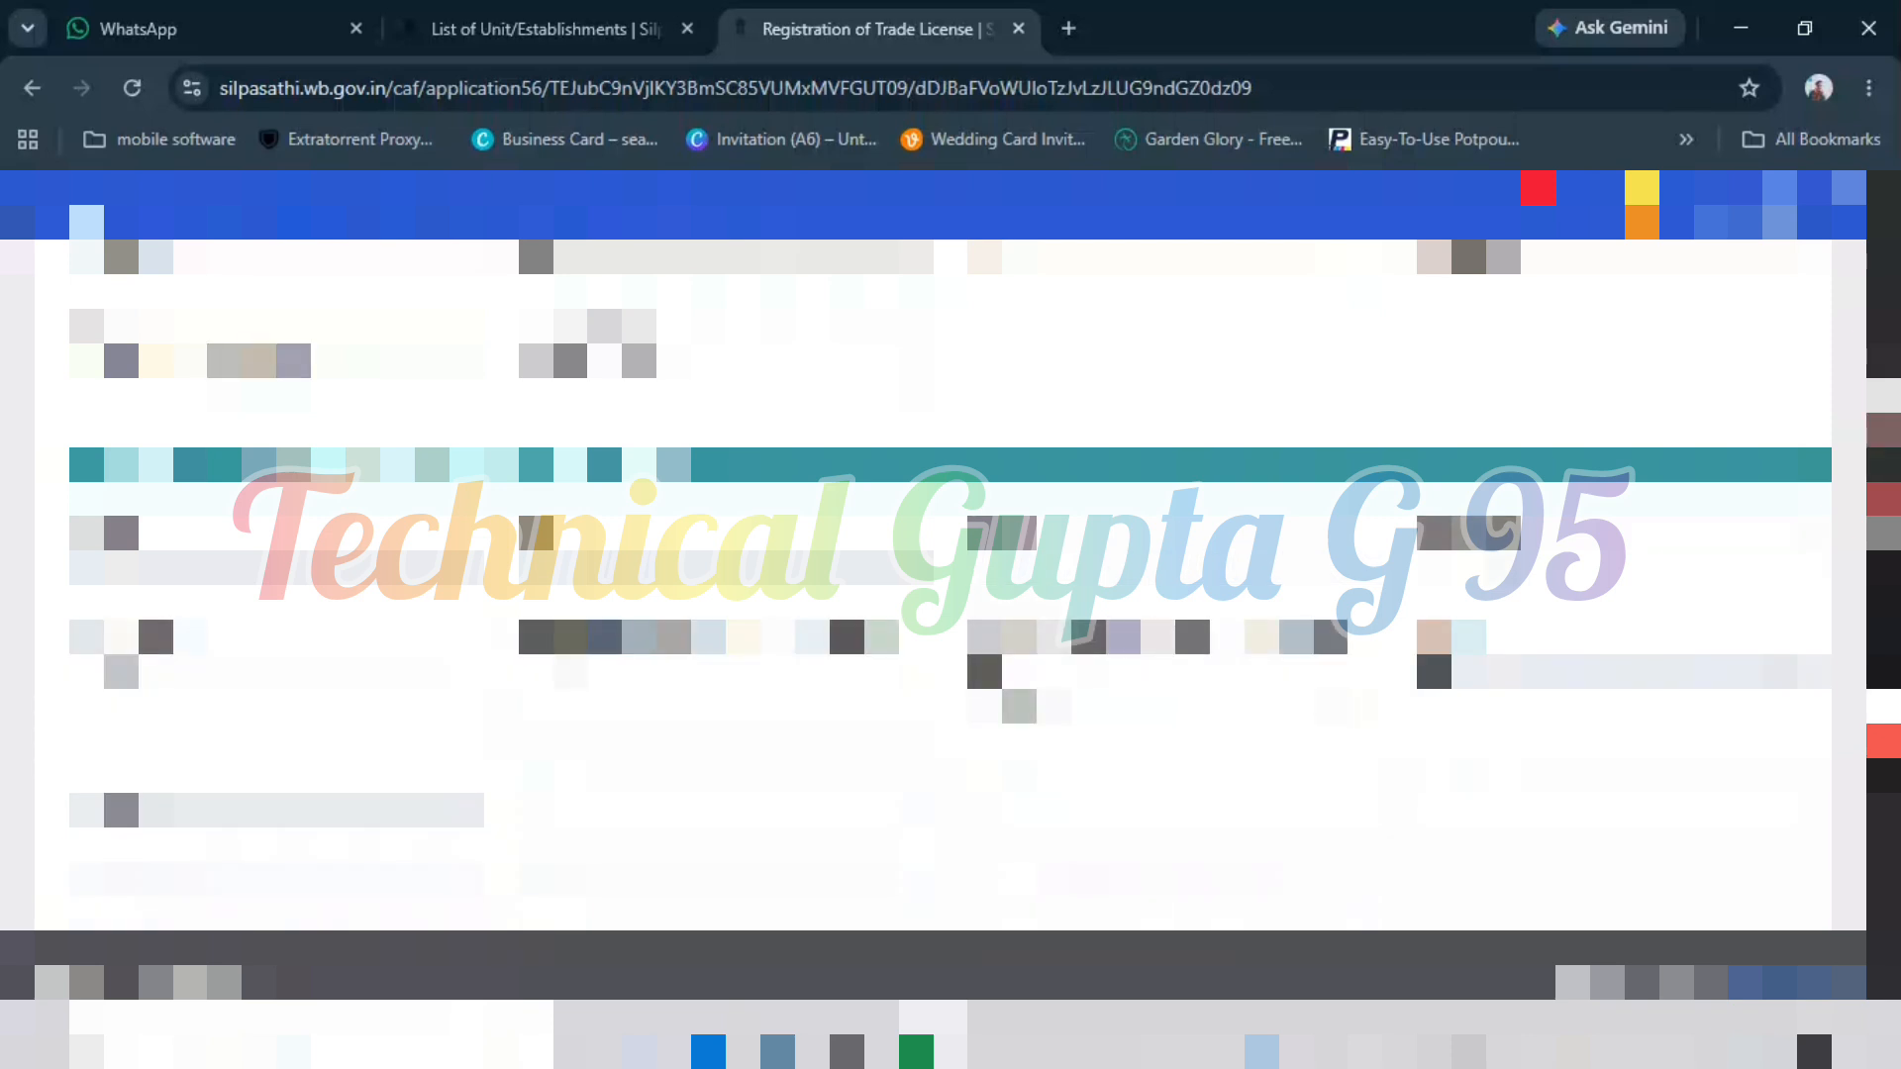
type("0")
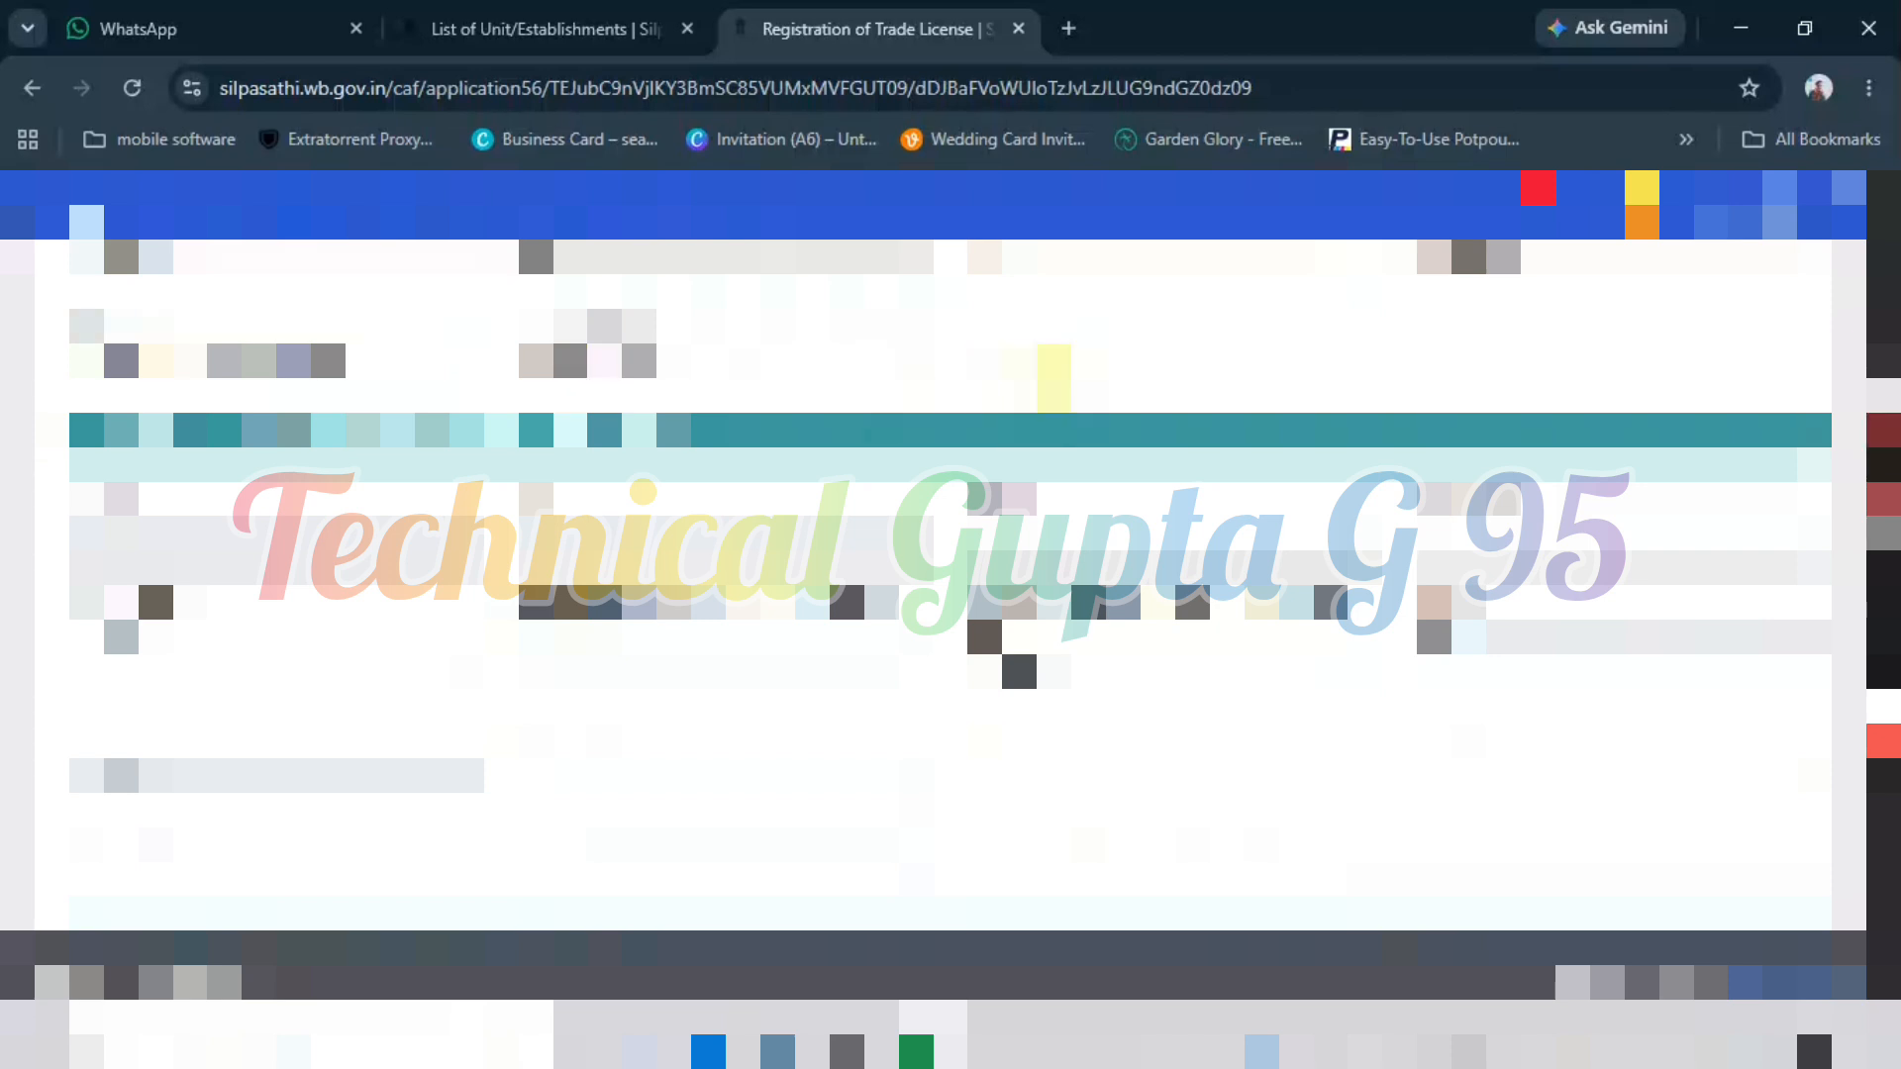
- Choose options in the address section's fourth field of the first row and first field of the second row
scroll(1053, 377, "down", 1)
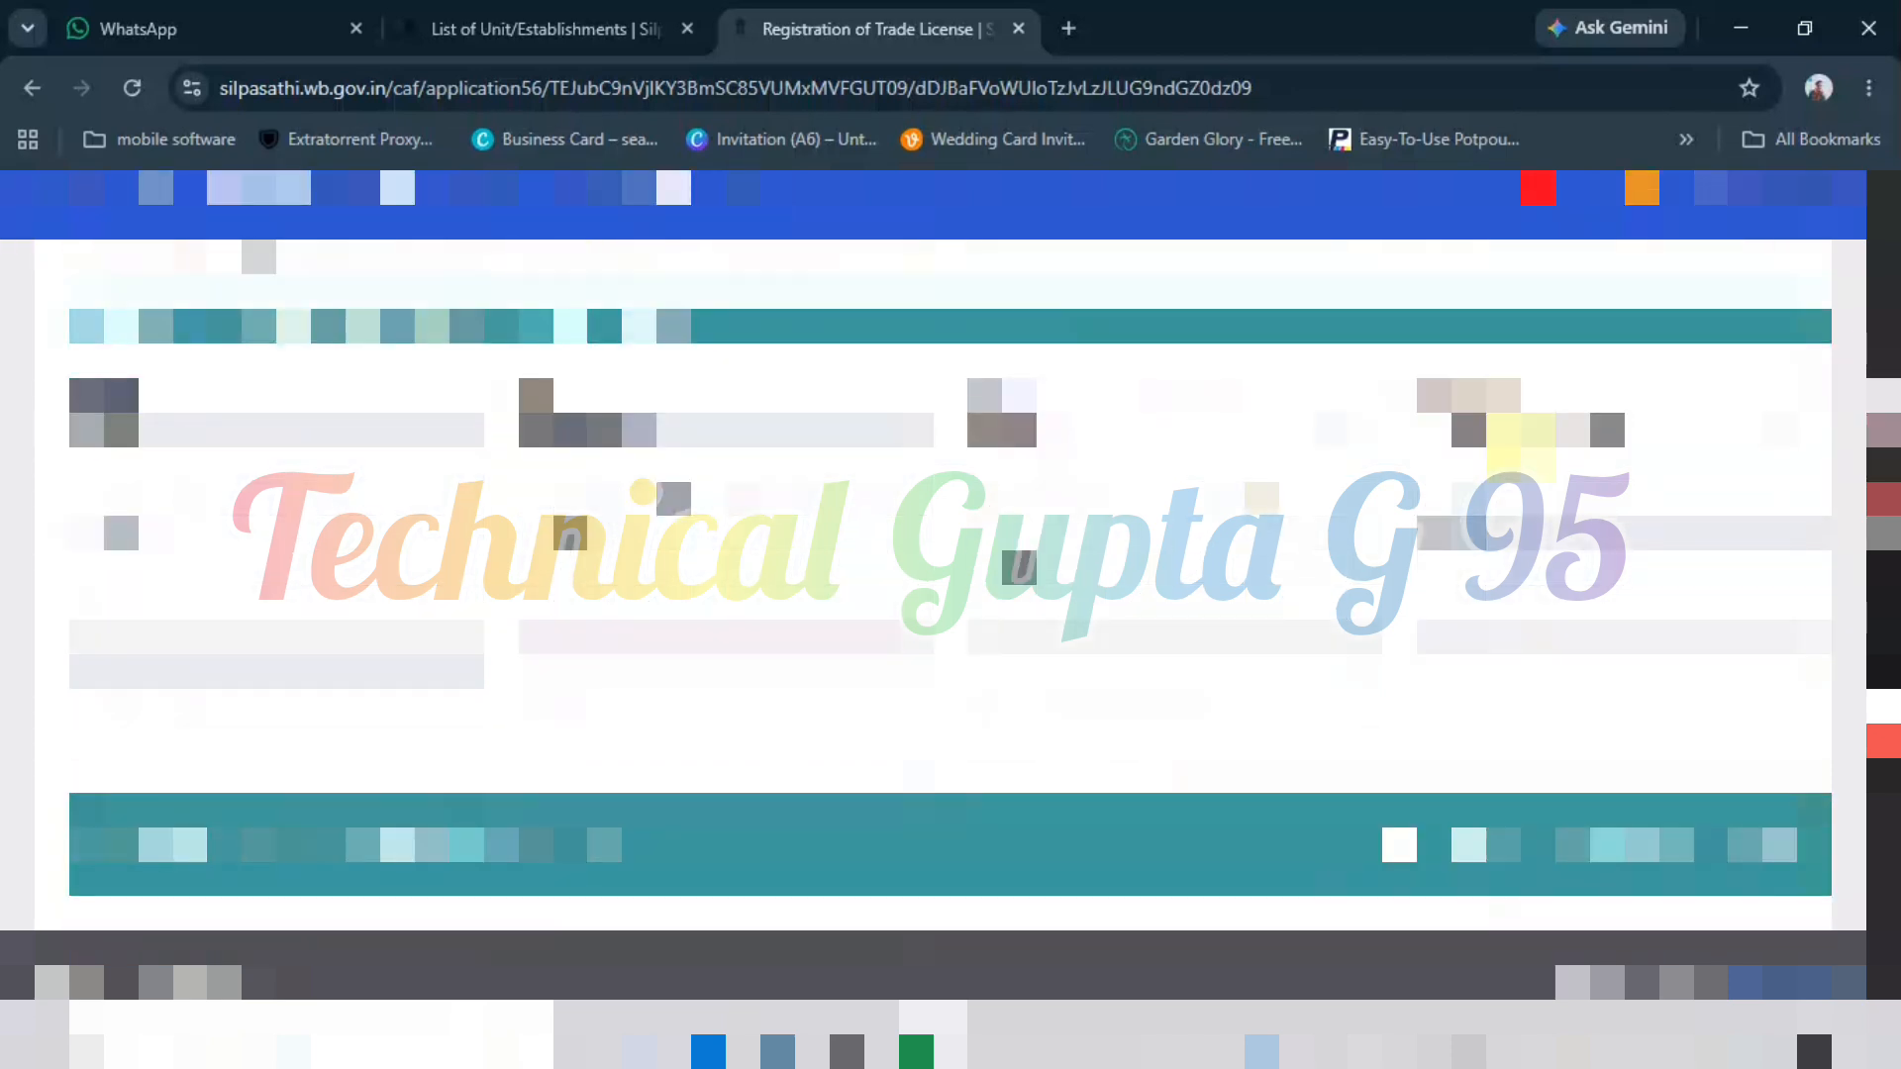
left_click(1504, 431)
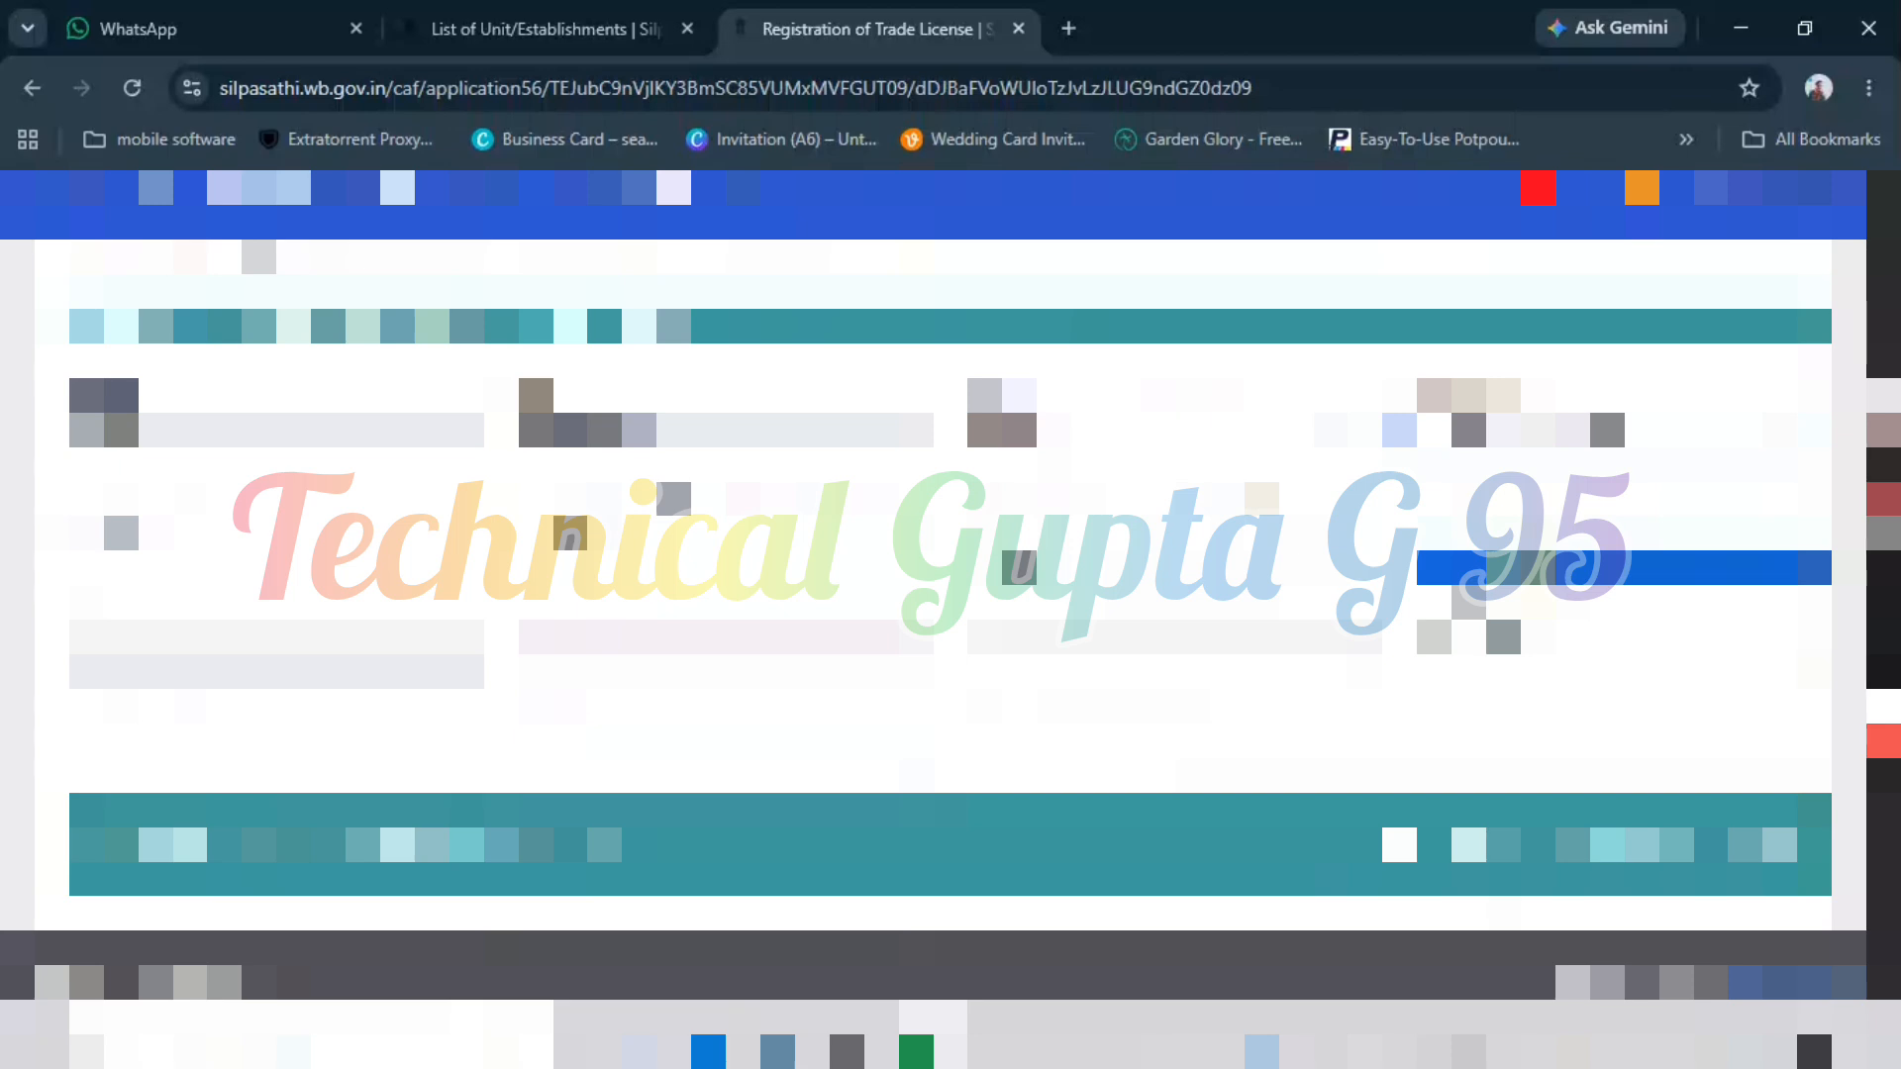
left_click(1584, 567)
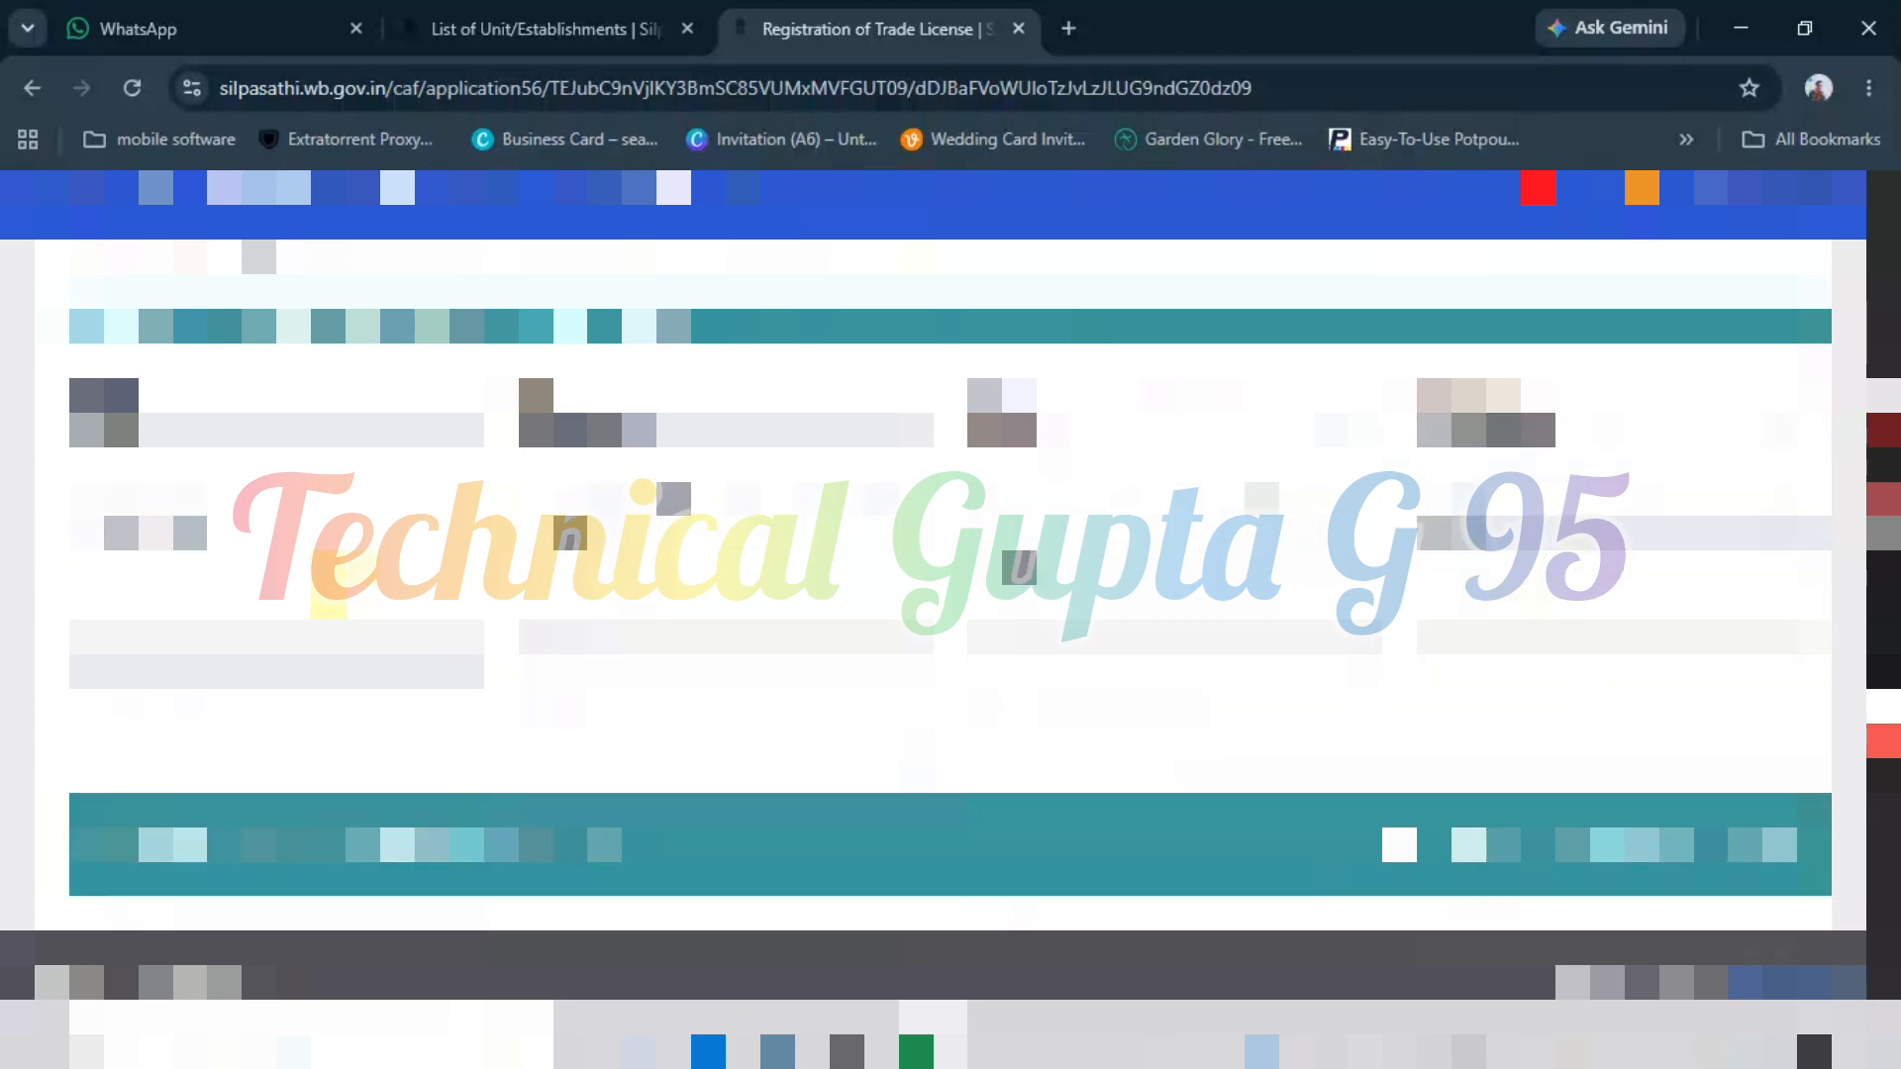
left_click(277, 532)
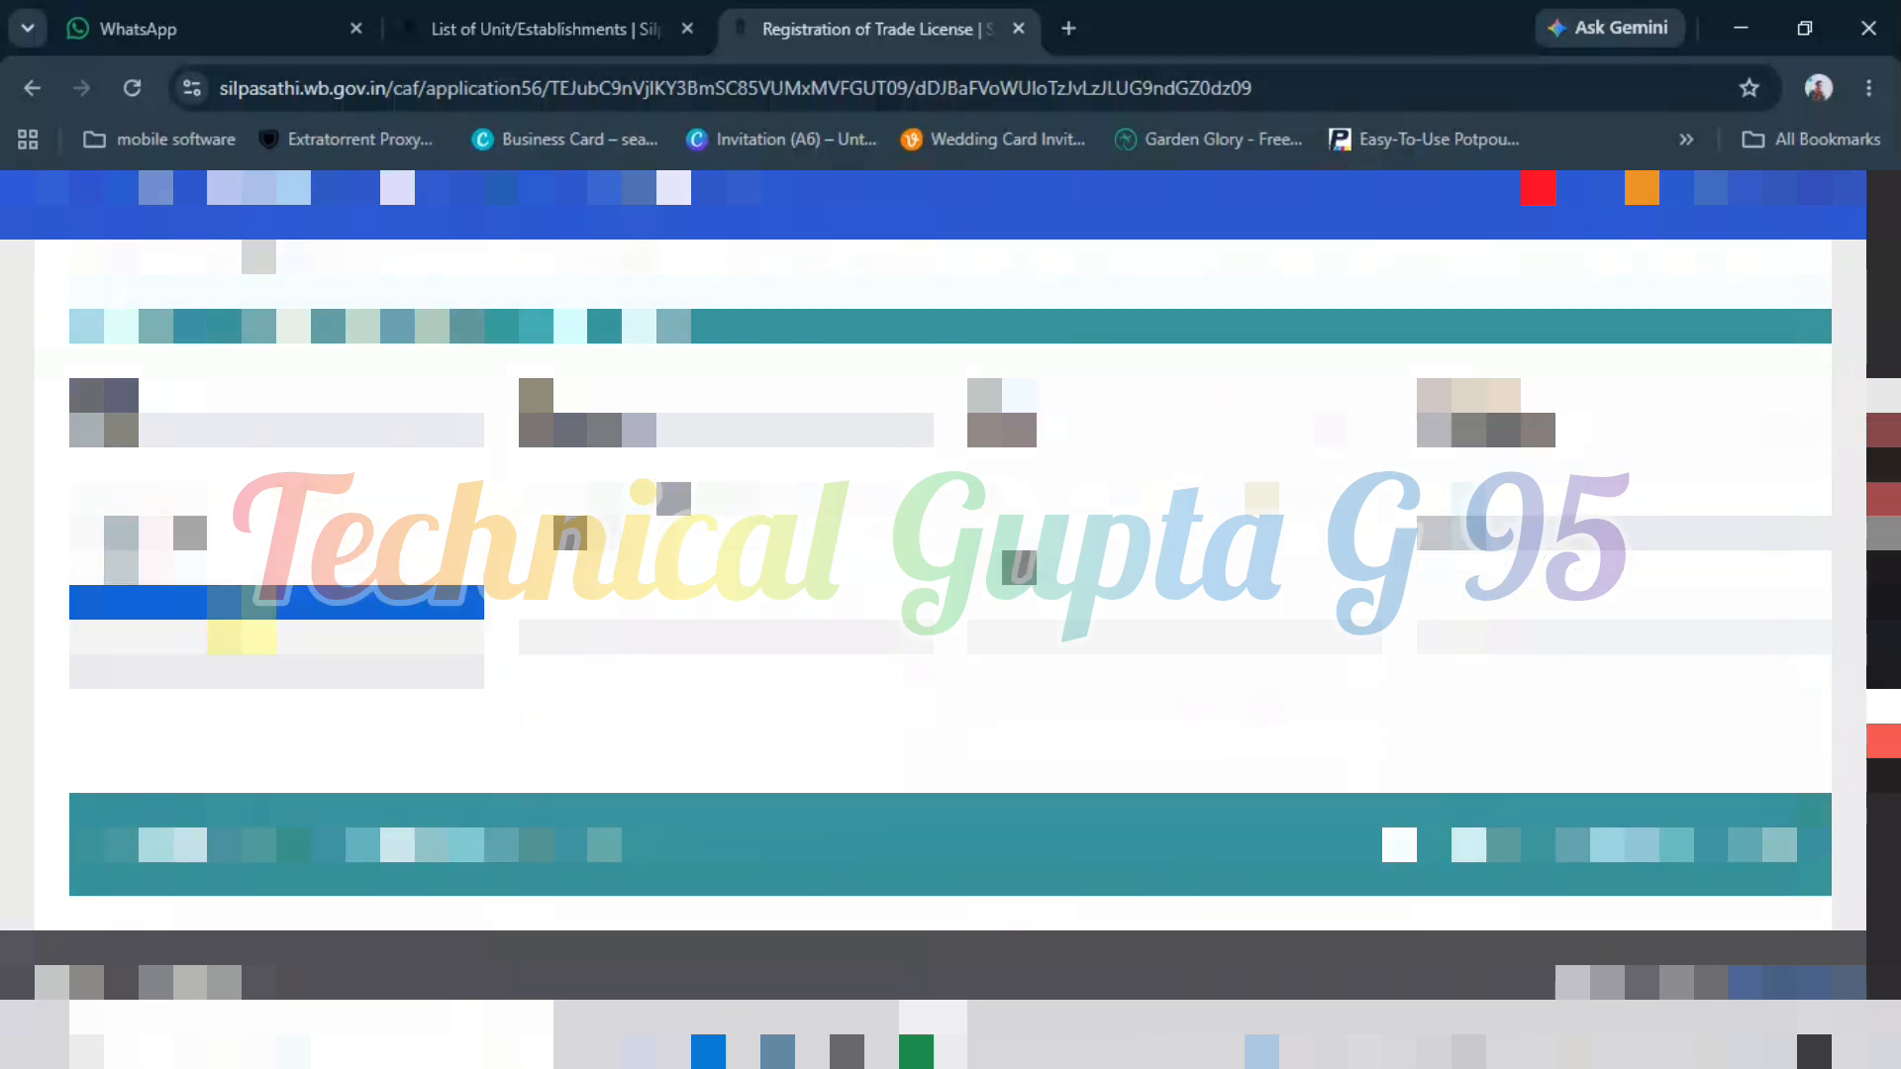
left_click(277, 597)
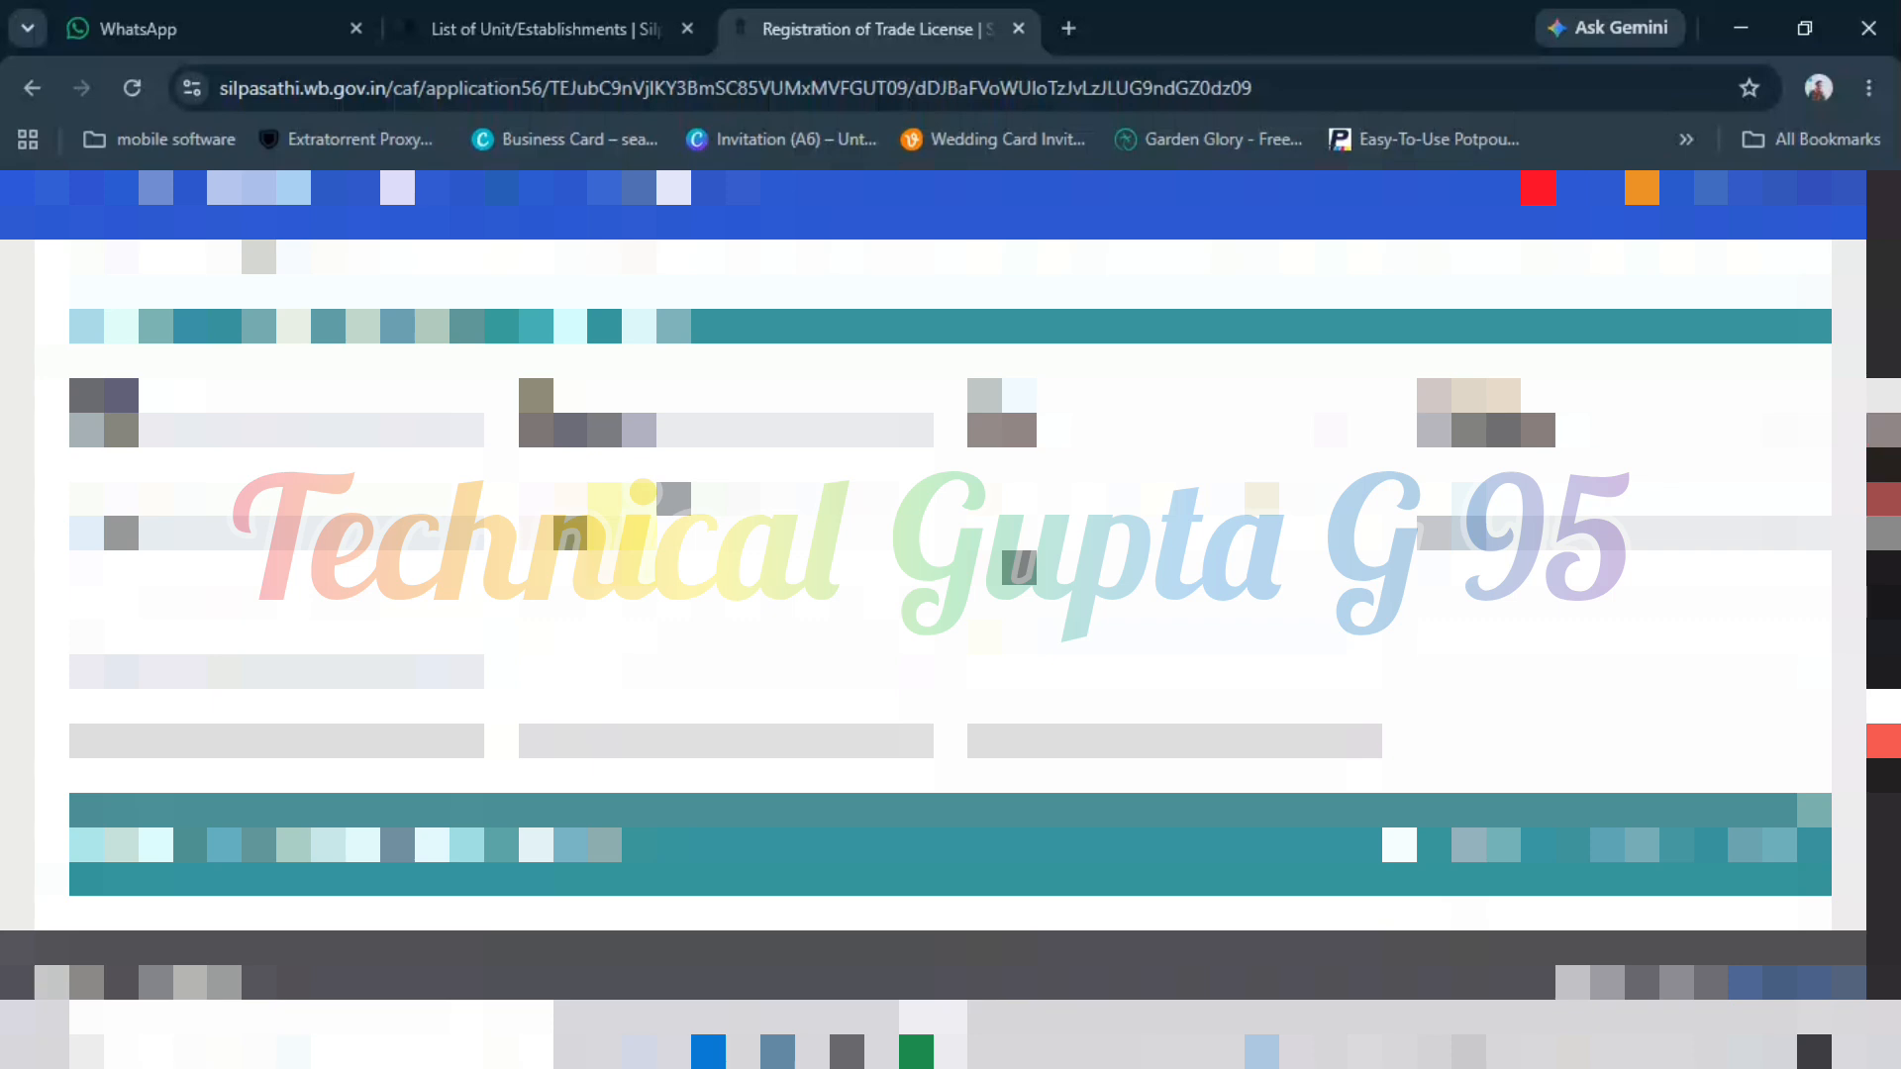
- Choose options in the second and third fields of the address section's second row
left_click(594, 533)
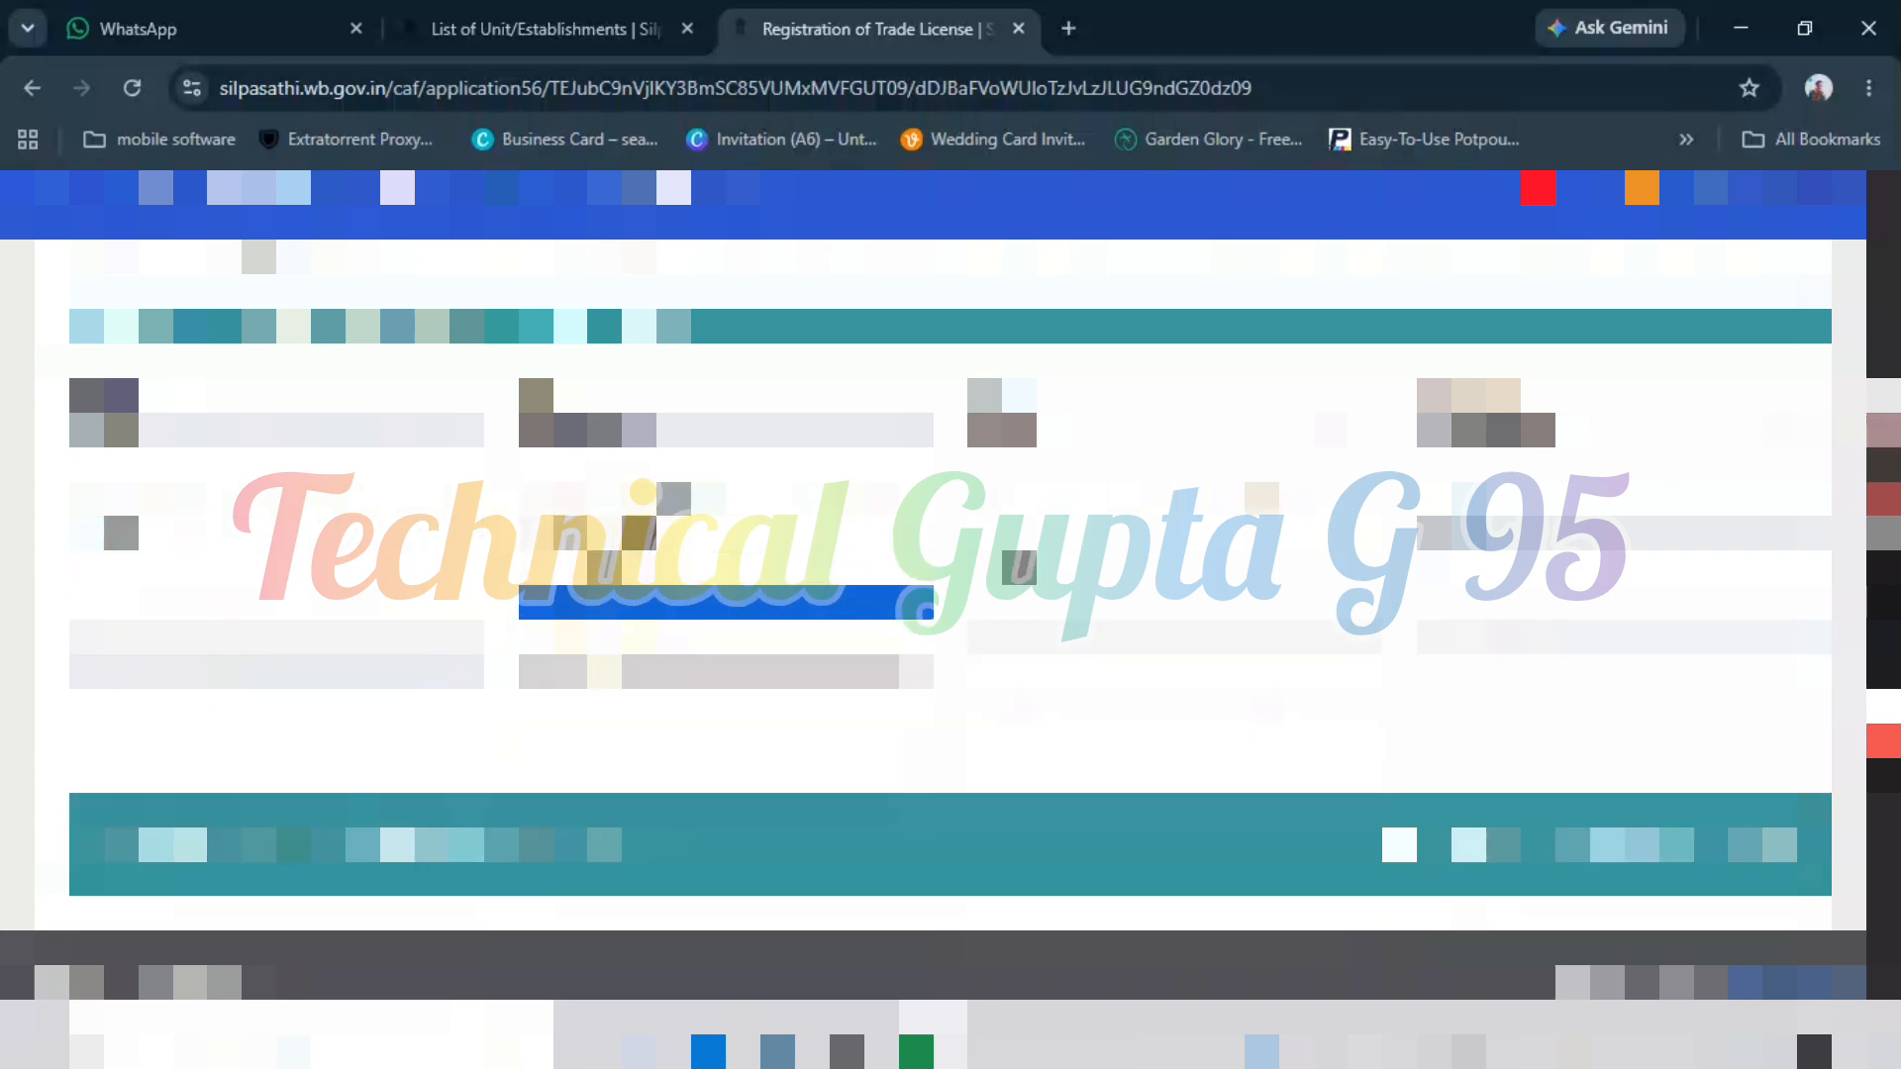
left_click(692, 602)
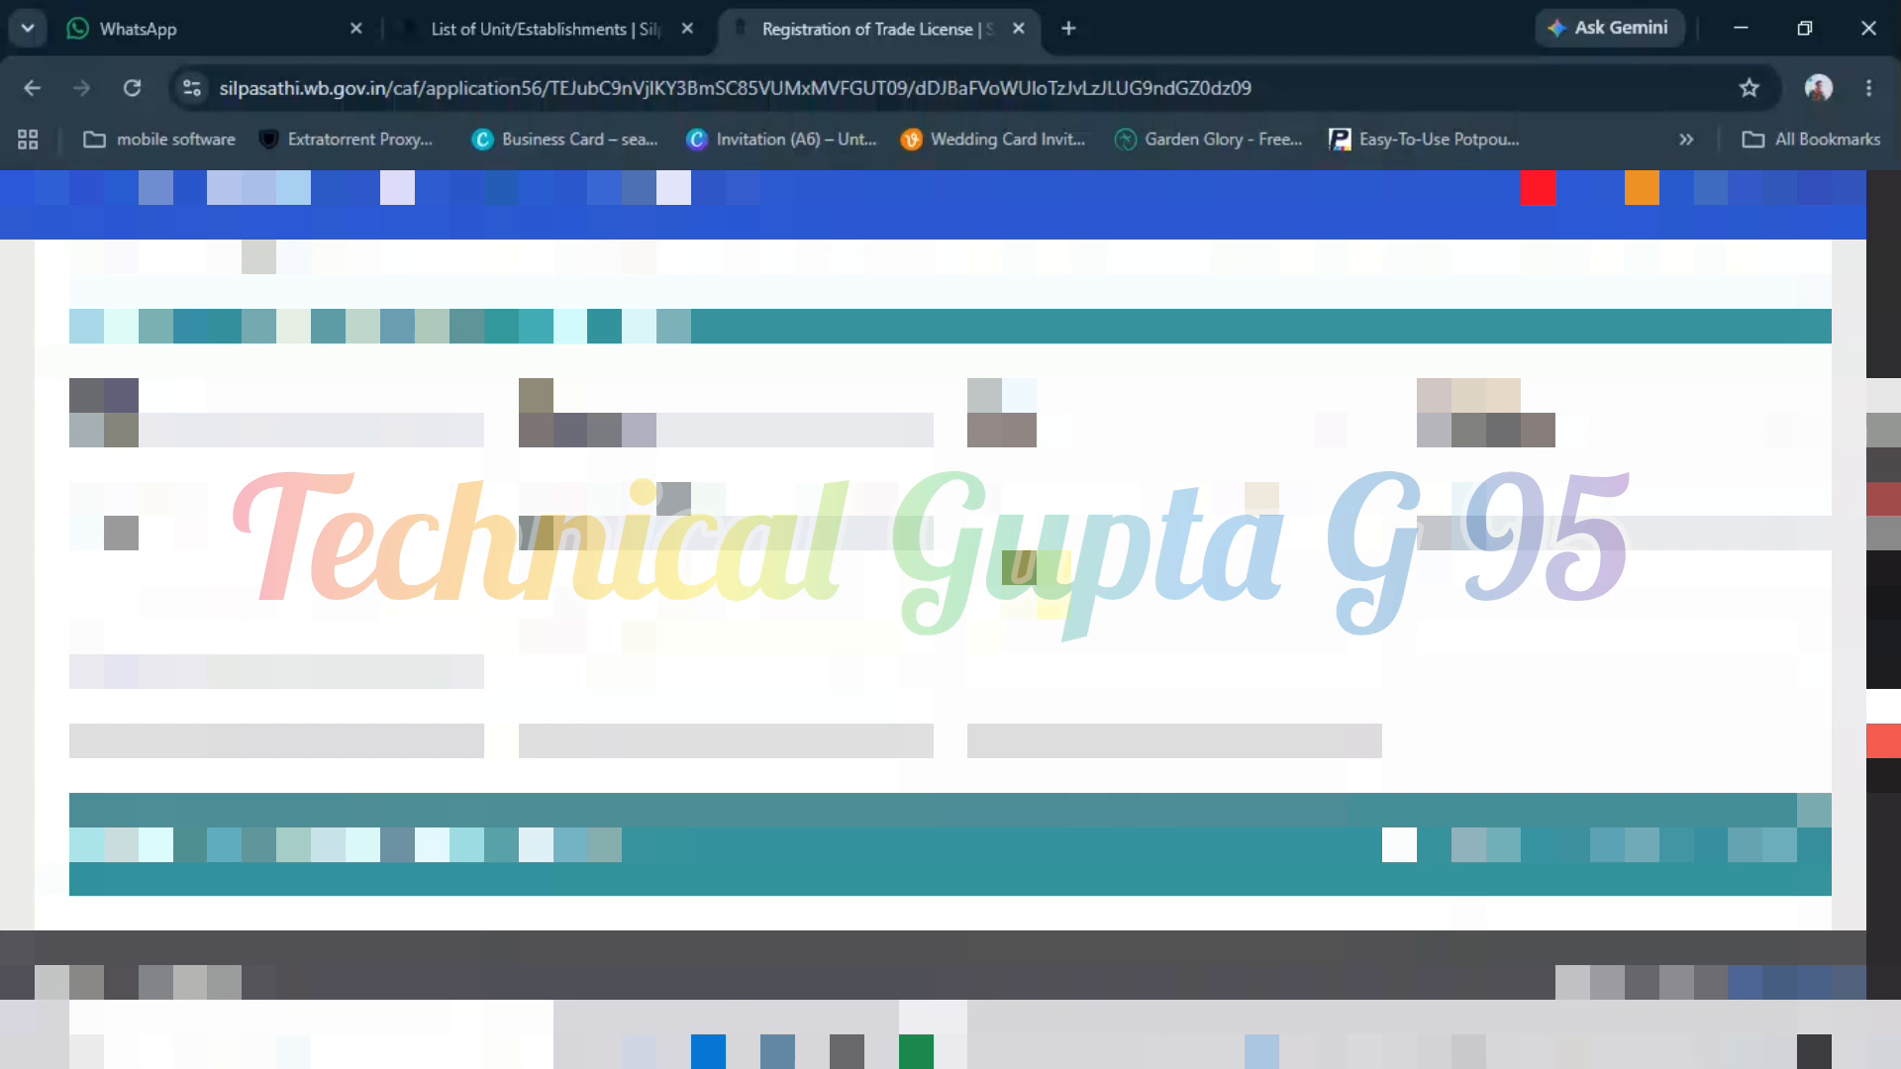
left_click(1030, 633)
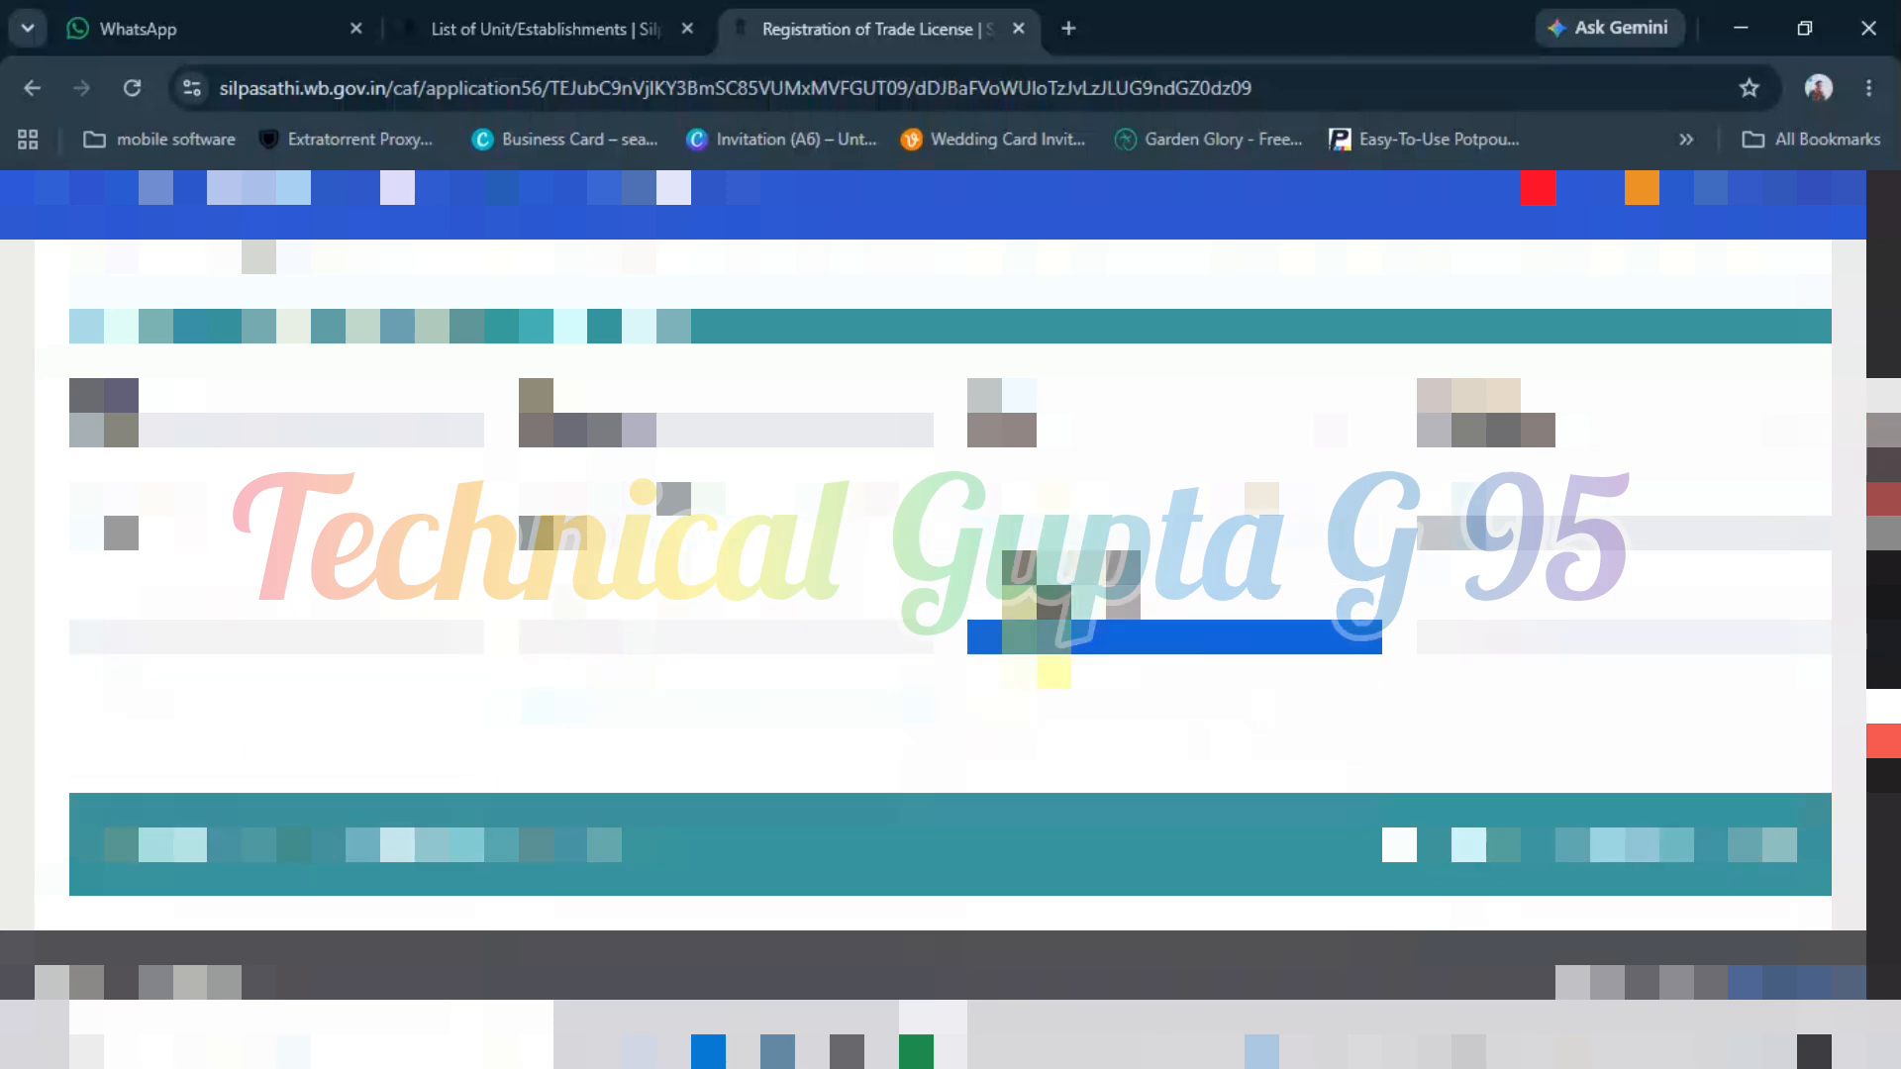
left_click(1029, 637)
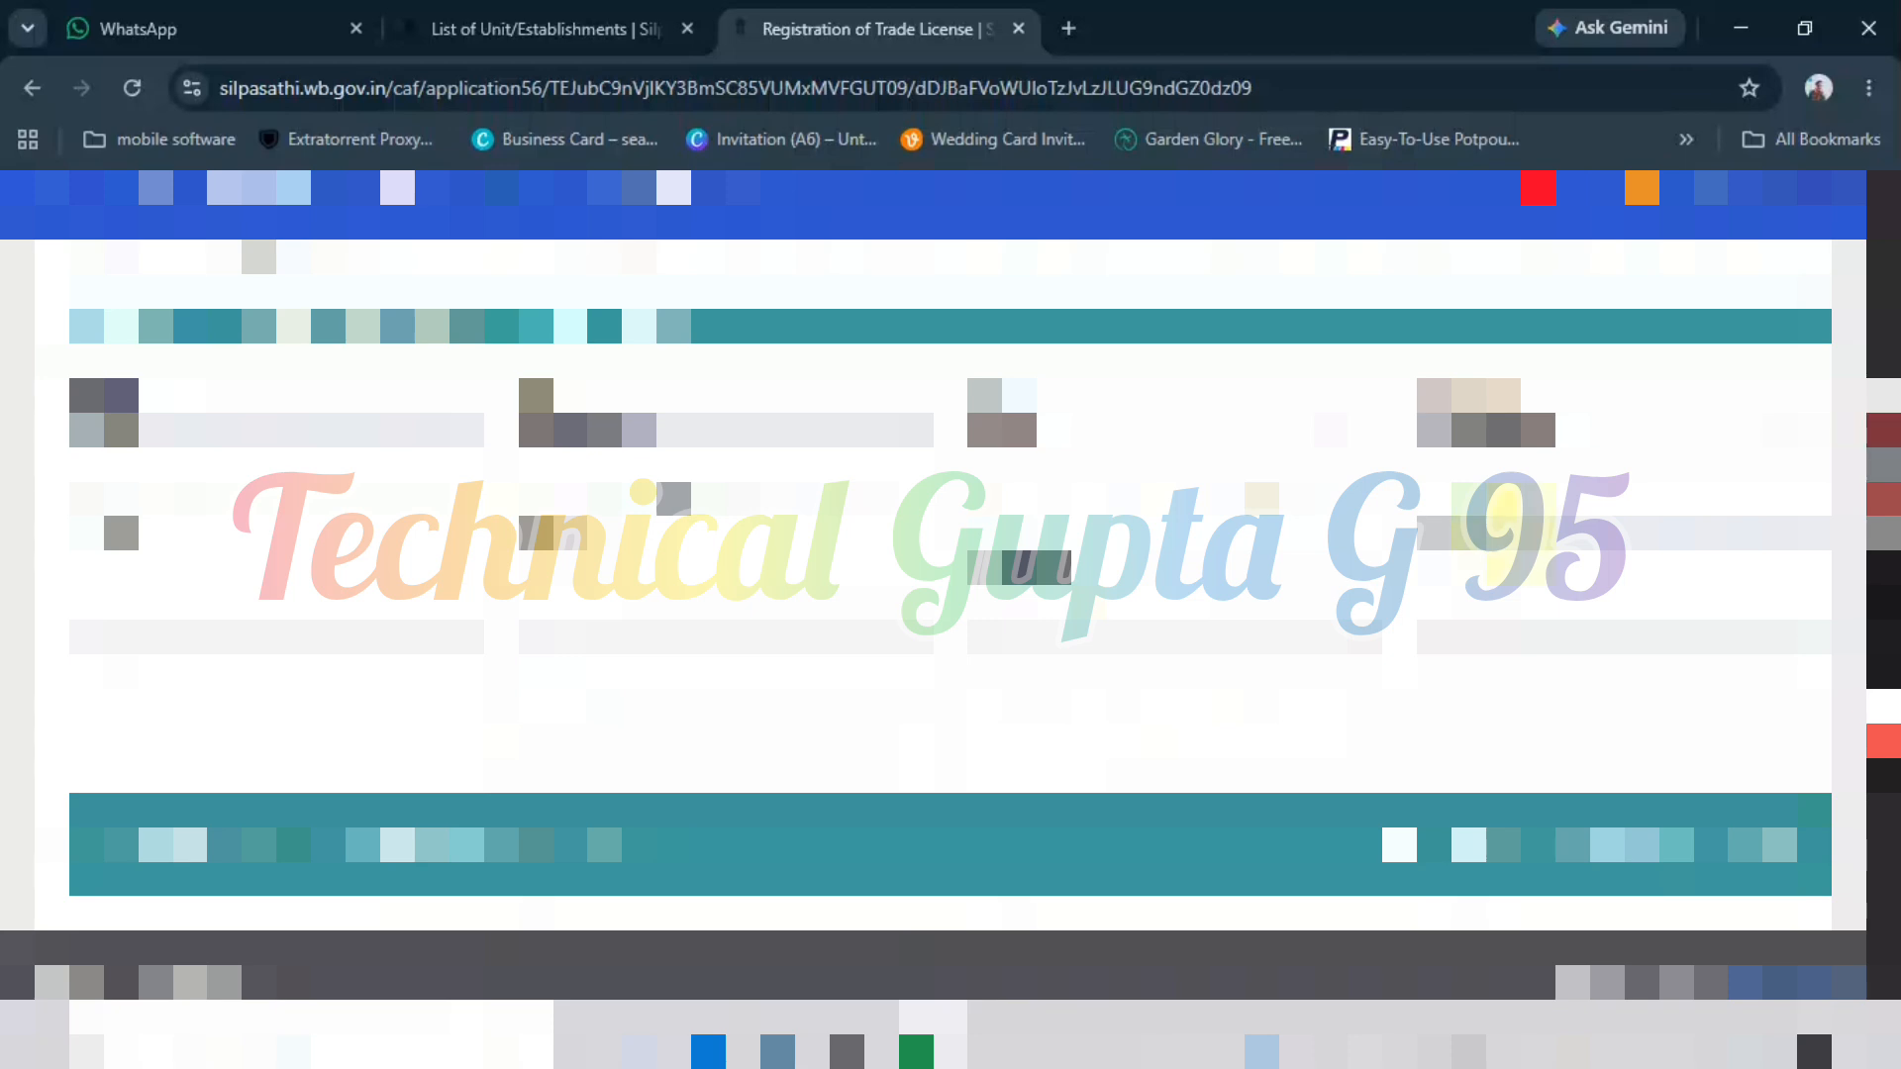
- Select the ward number in the address section
left_click(346, 642)
scroll(257, 89, "down", 1)
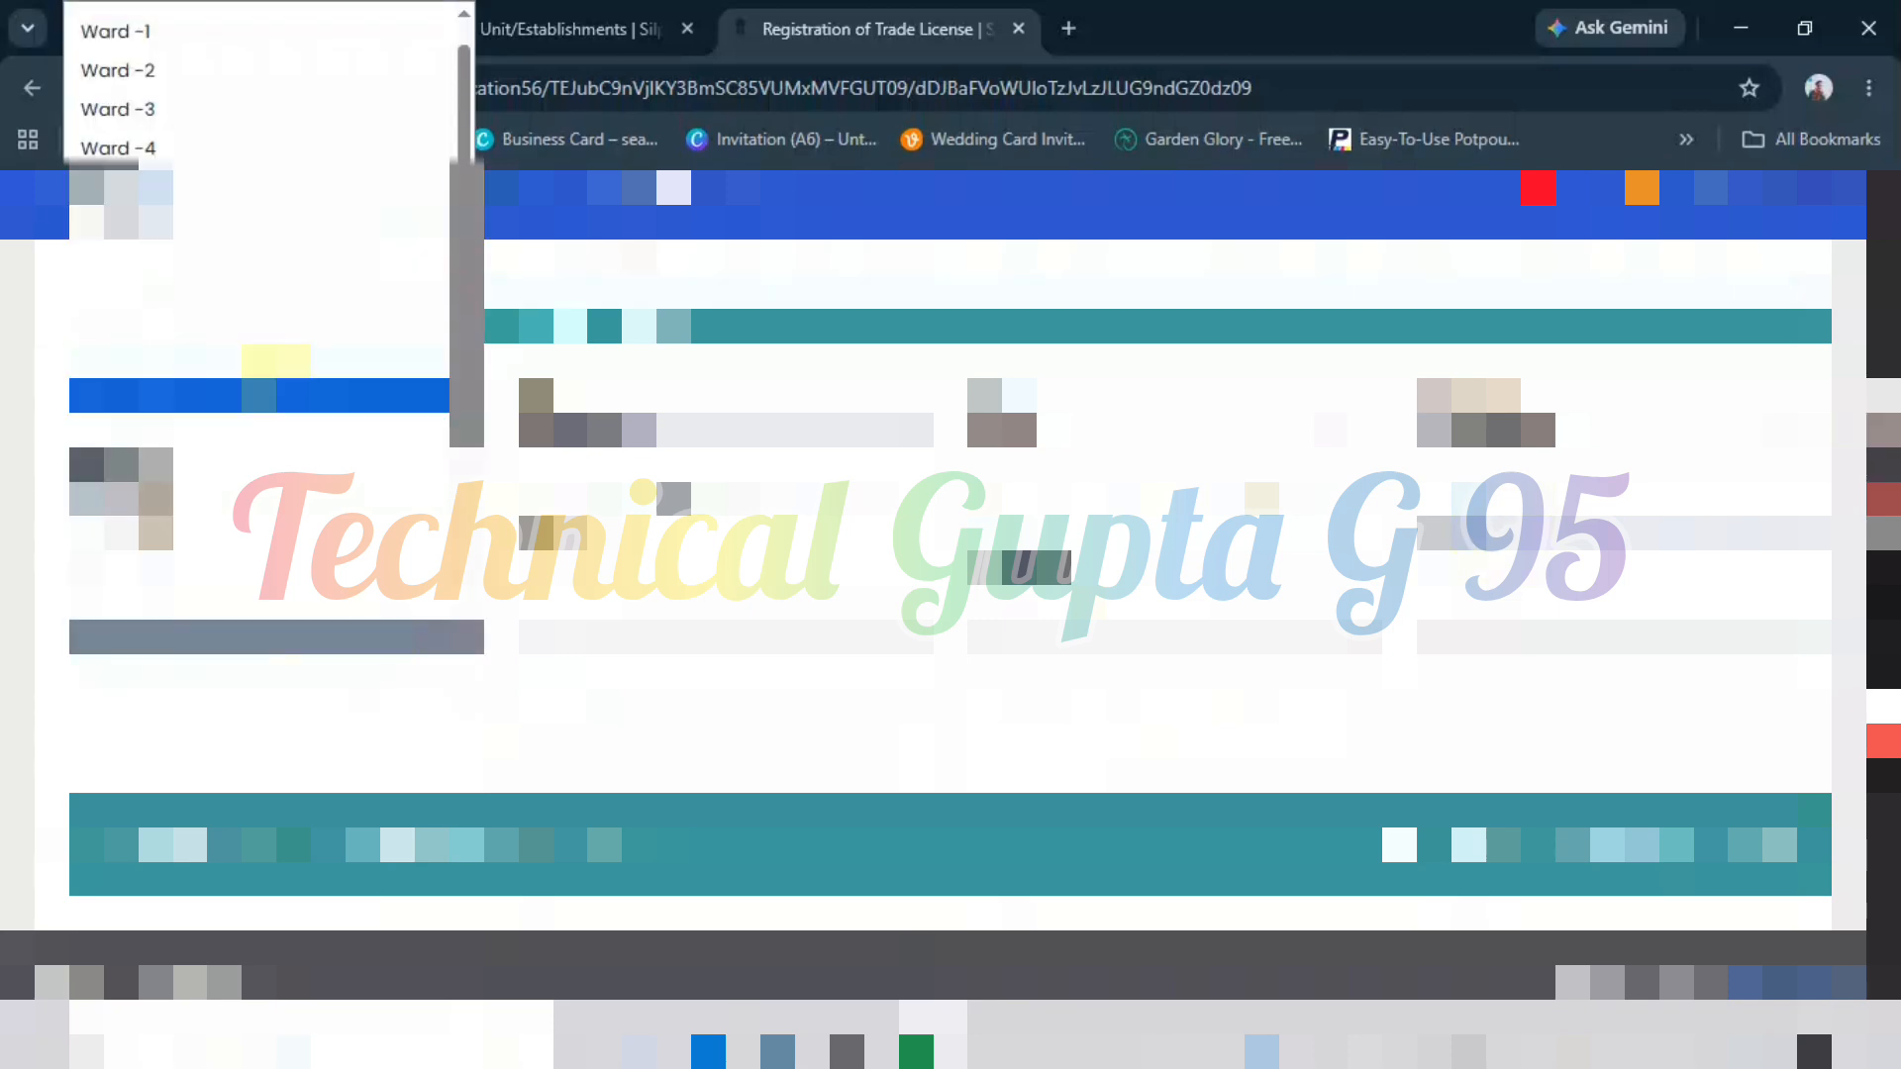
left_click(242, 111)
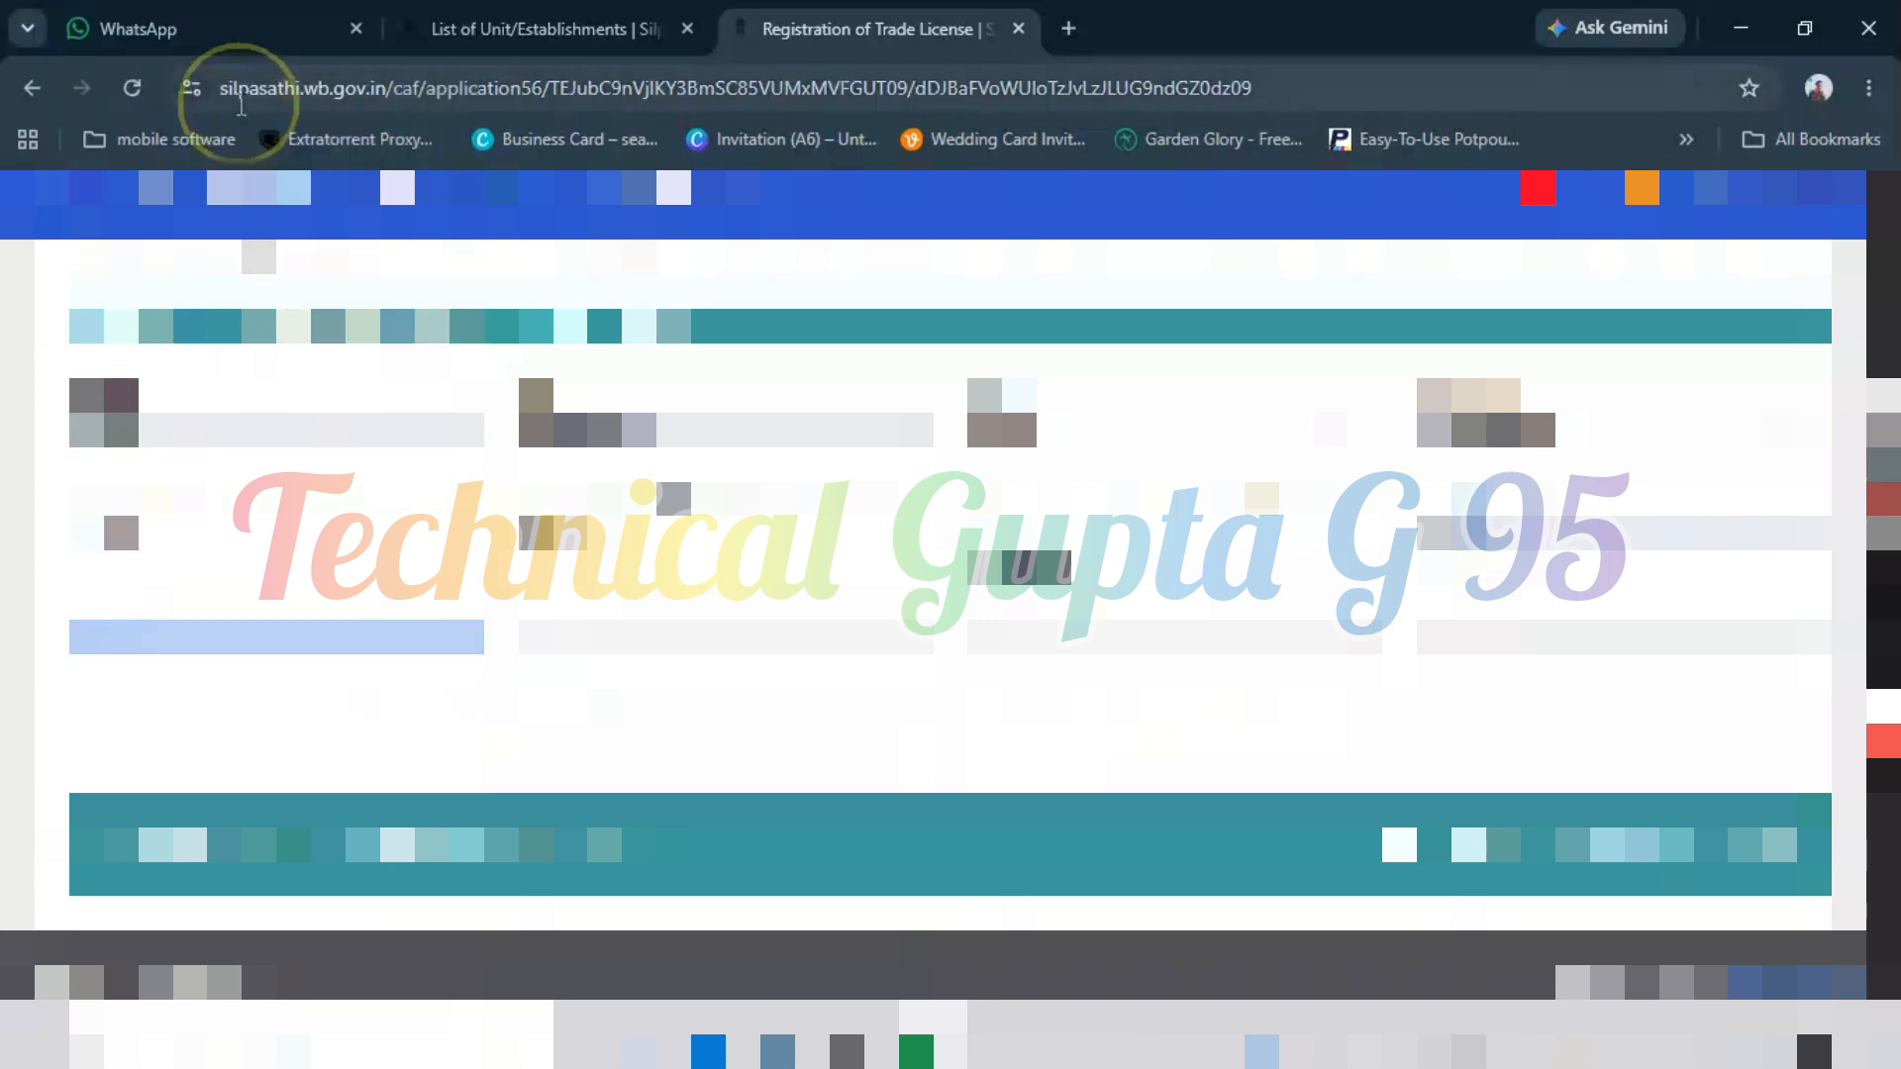
- Fill in the remaining fields after the ward in the address section
left_click(622, 639)
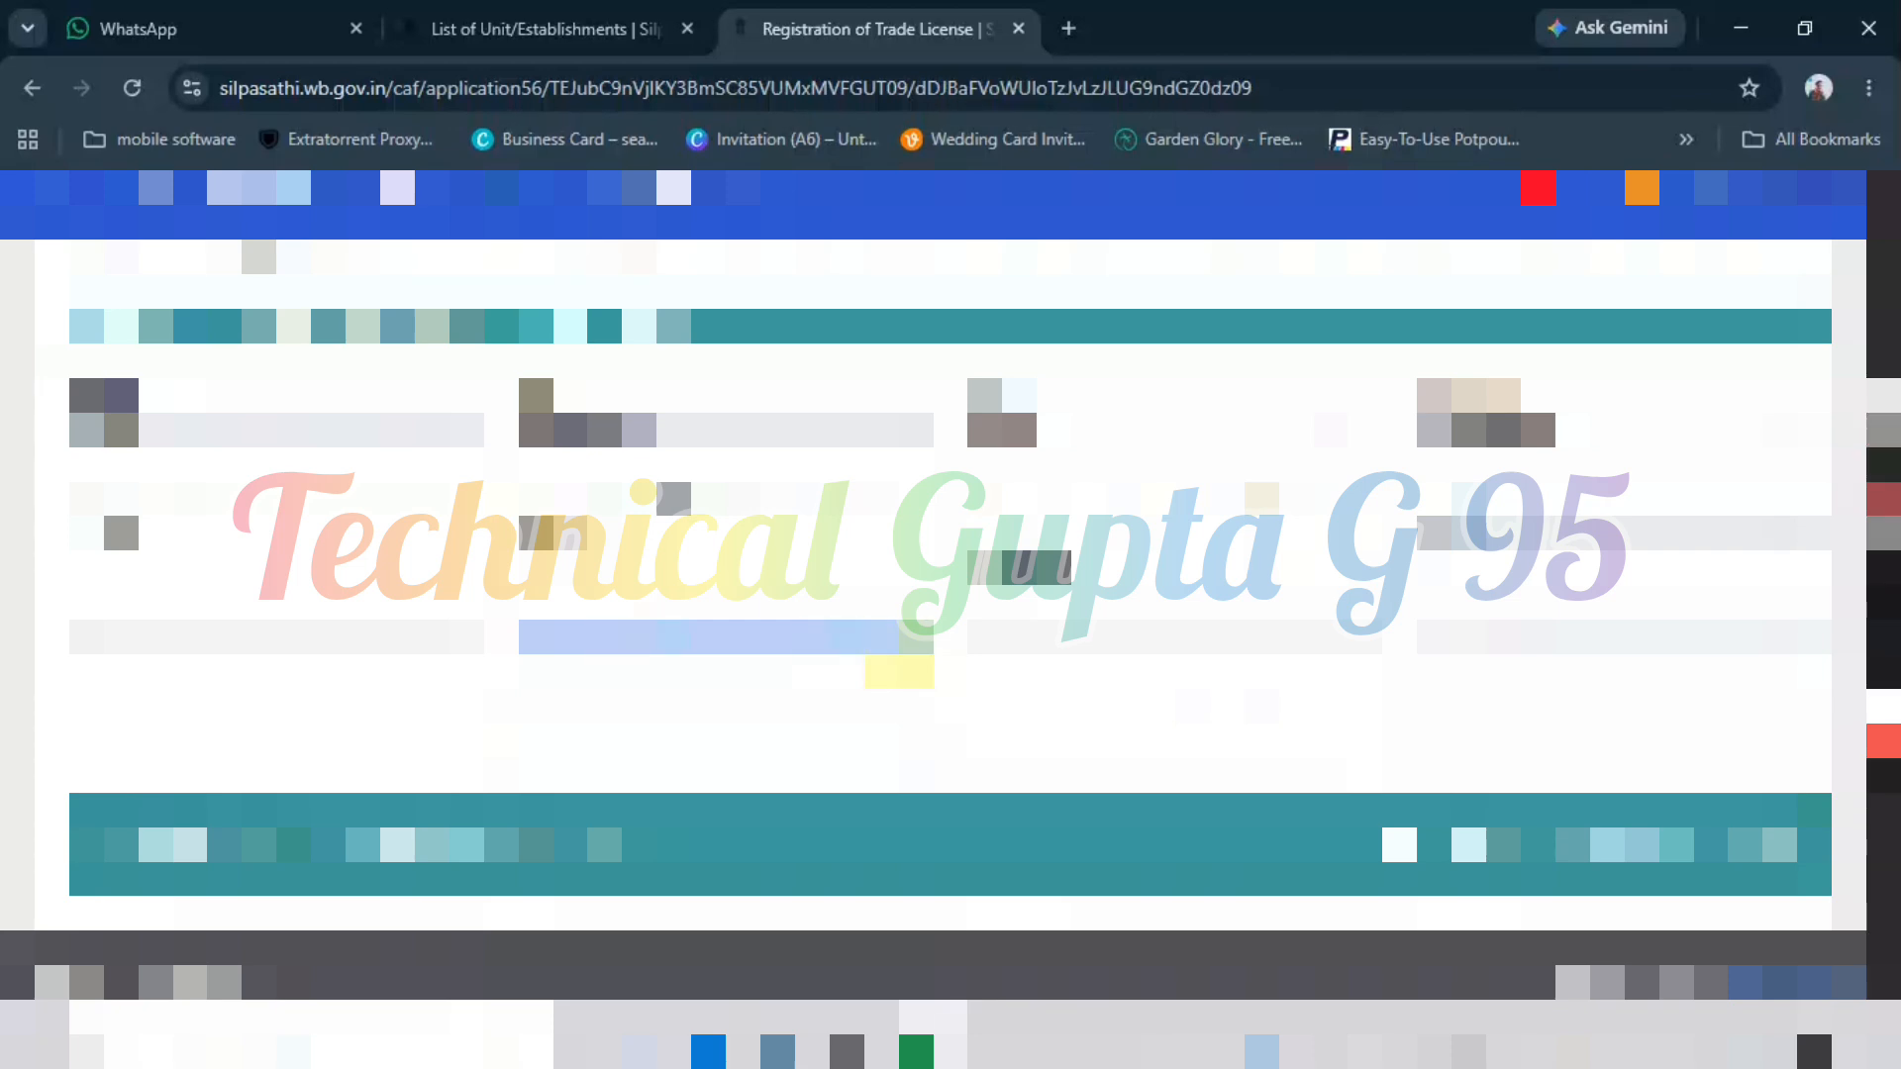
key("Tab")
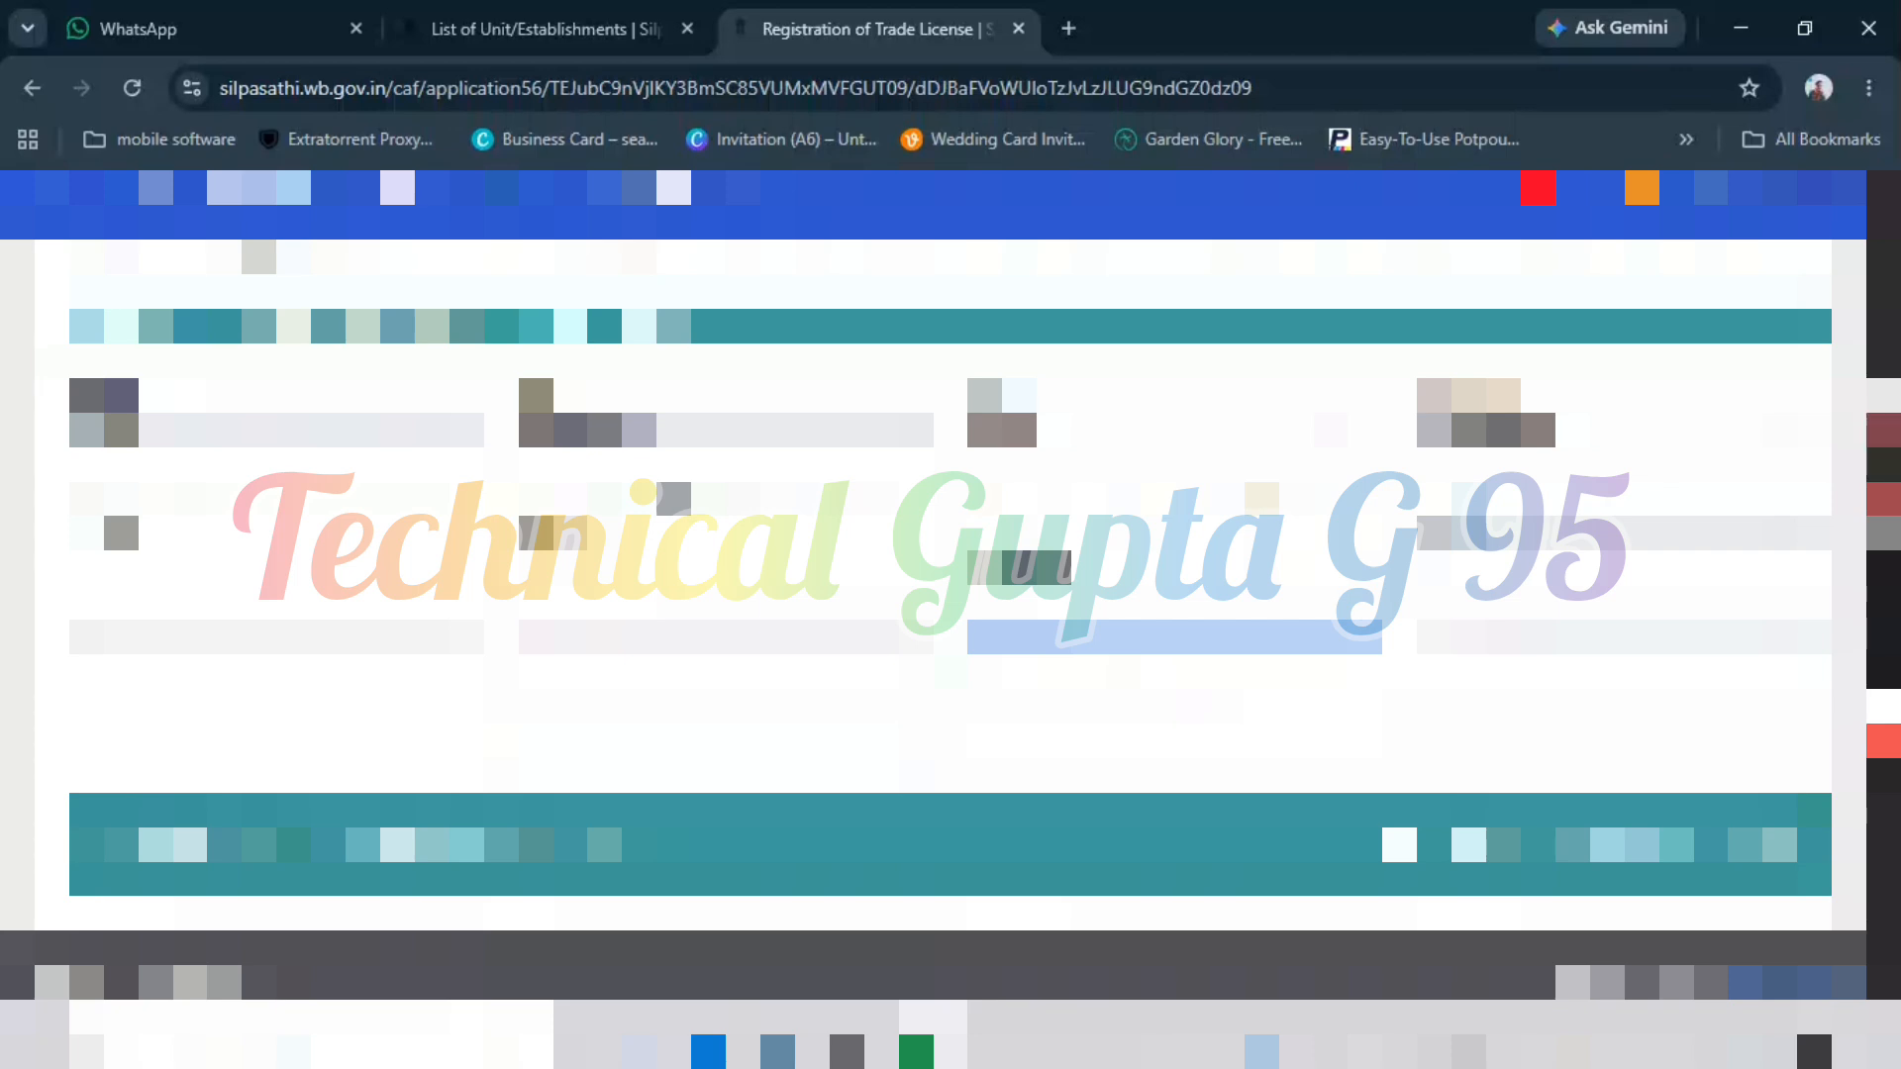
left_click(1455, 637)
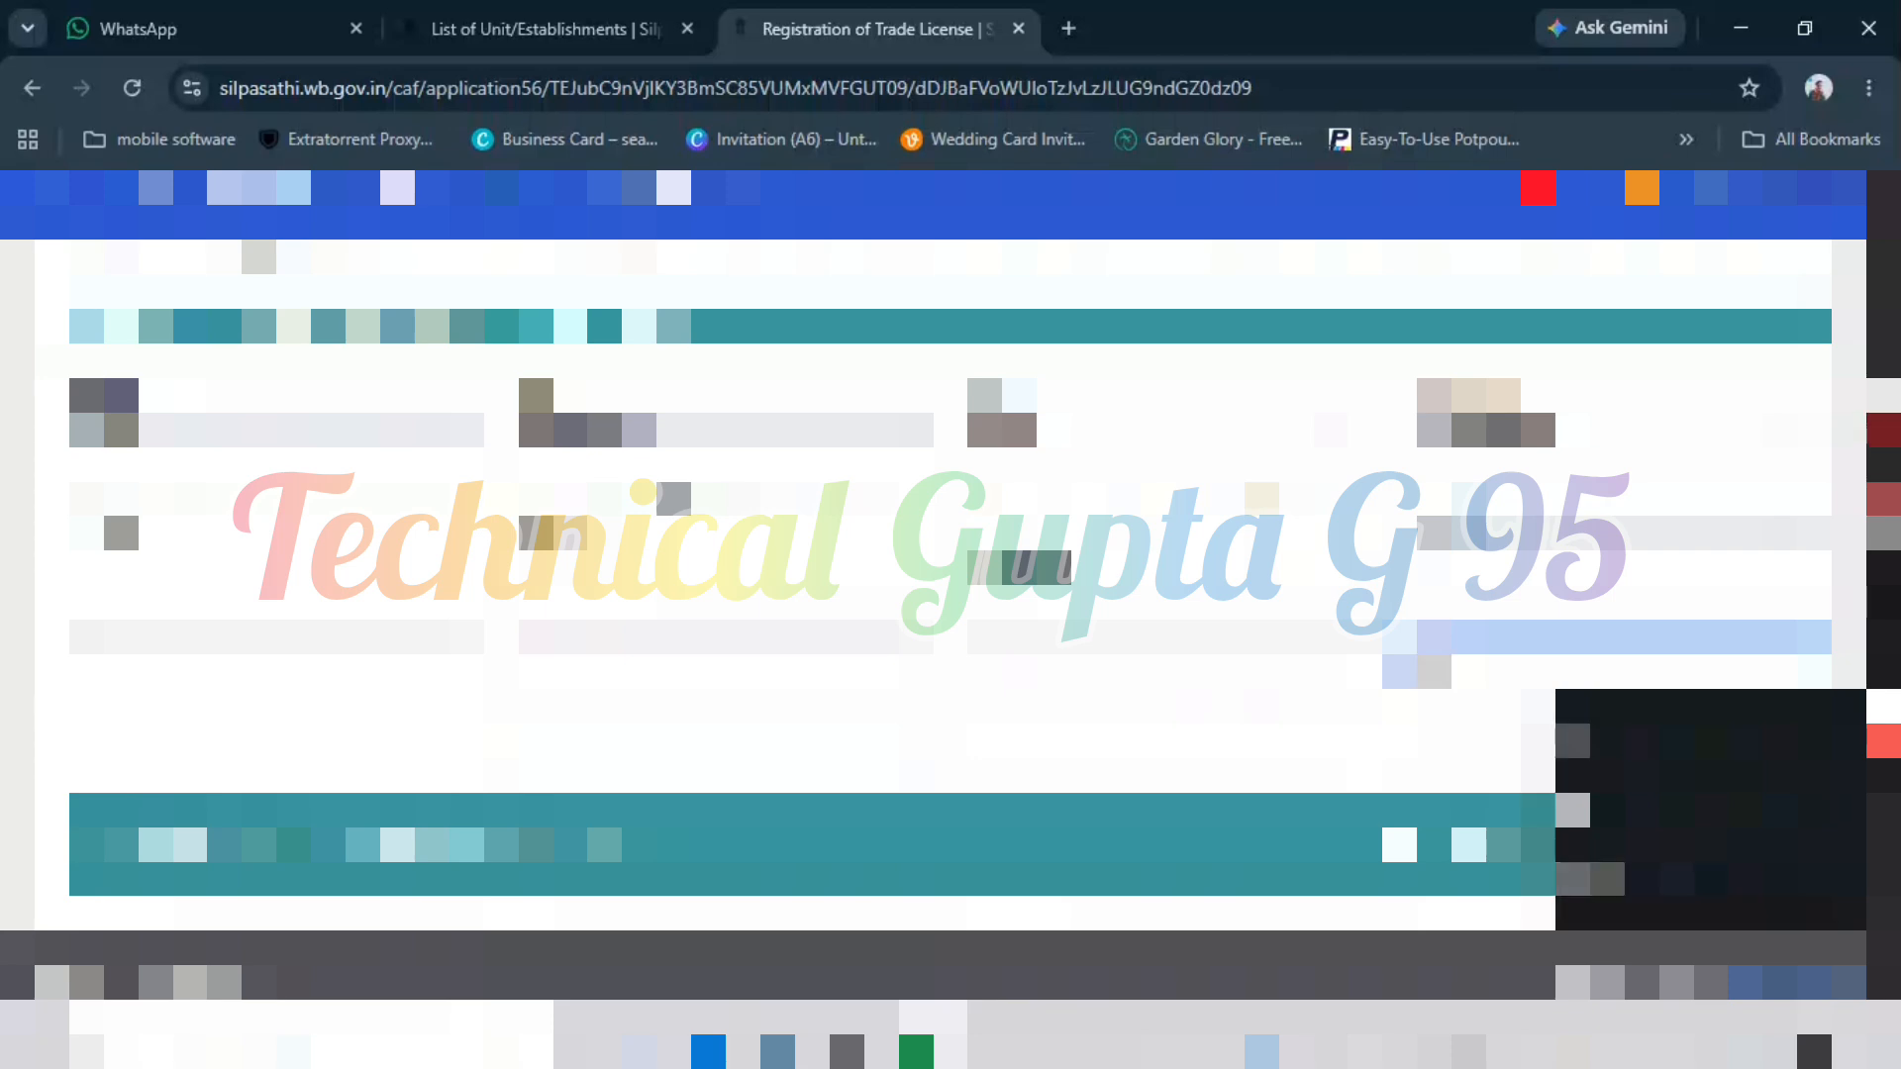
key("Escape")
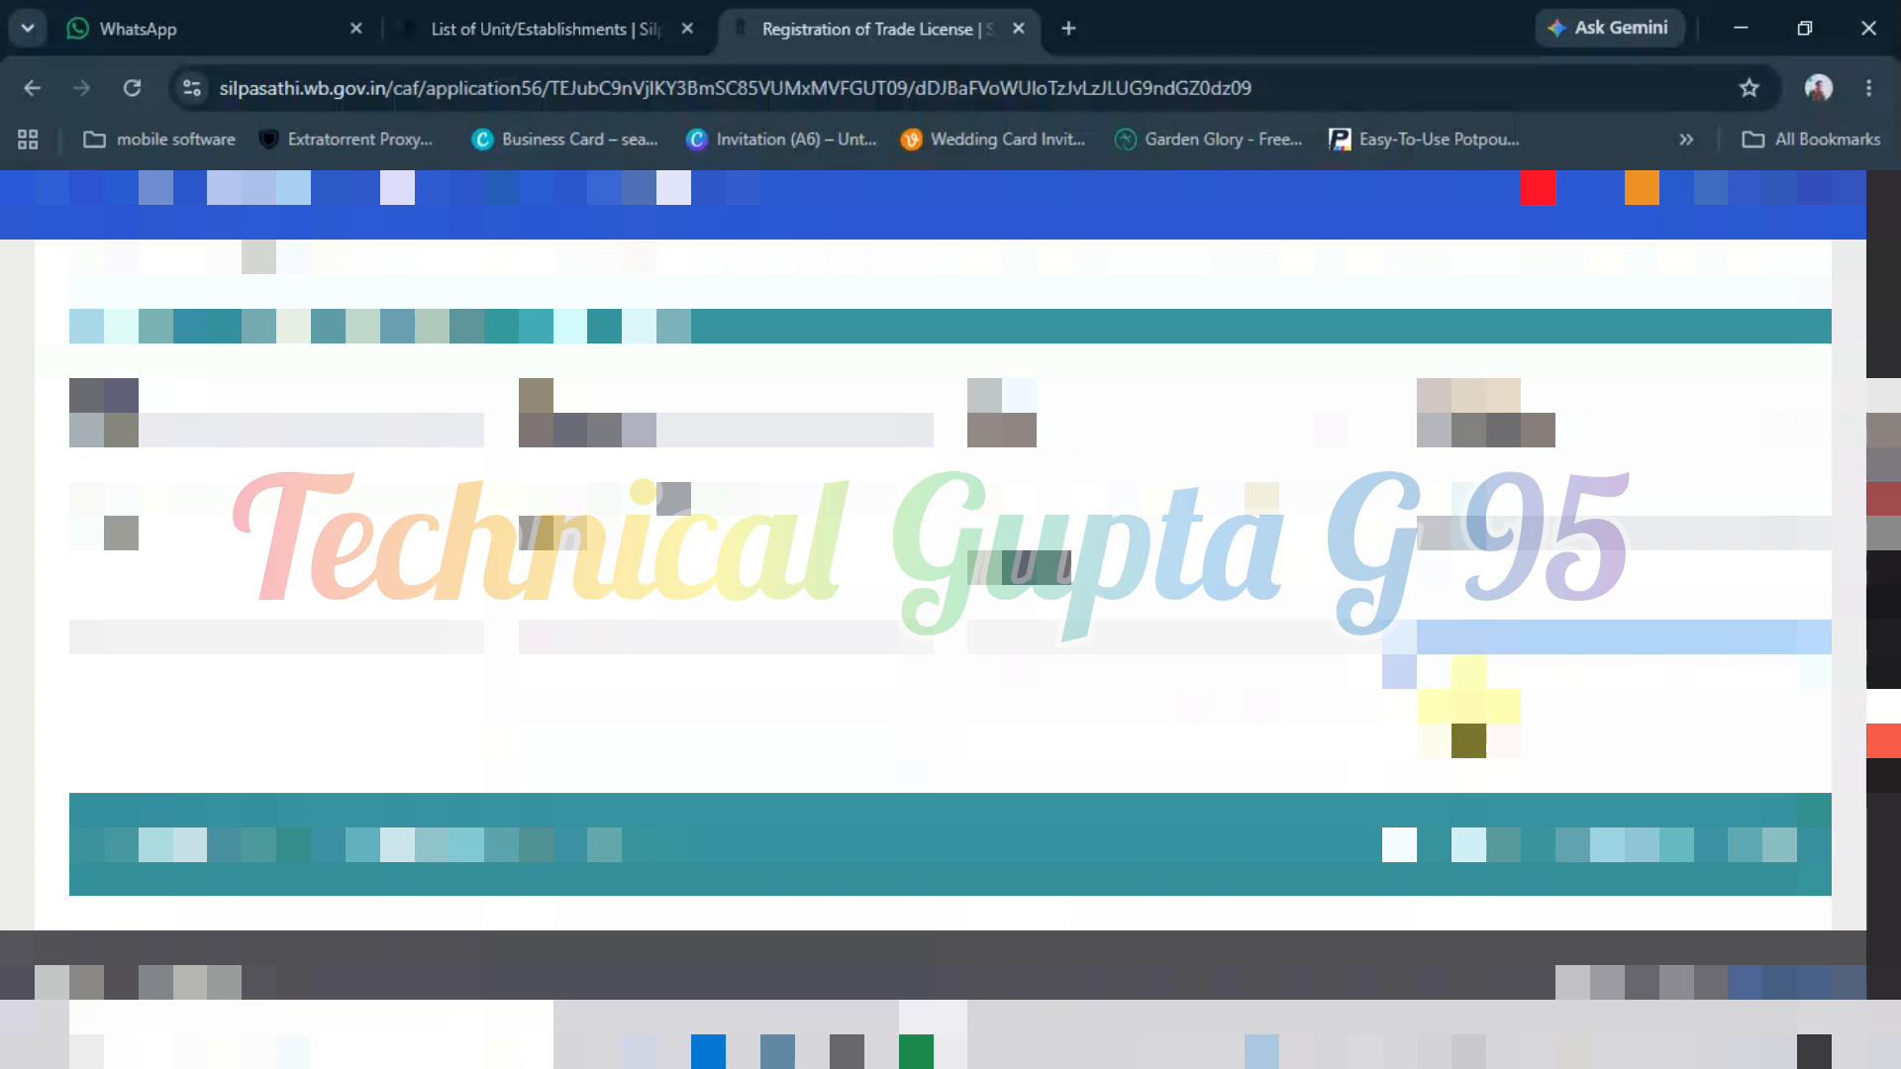
left_click(1468, 728)
- Turn off the checkbox in the following address section's header that copies the earlier address into its fields
scroll(1468, 728, "down", 1)
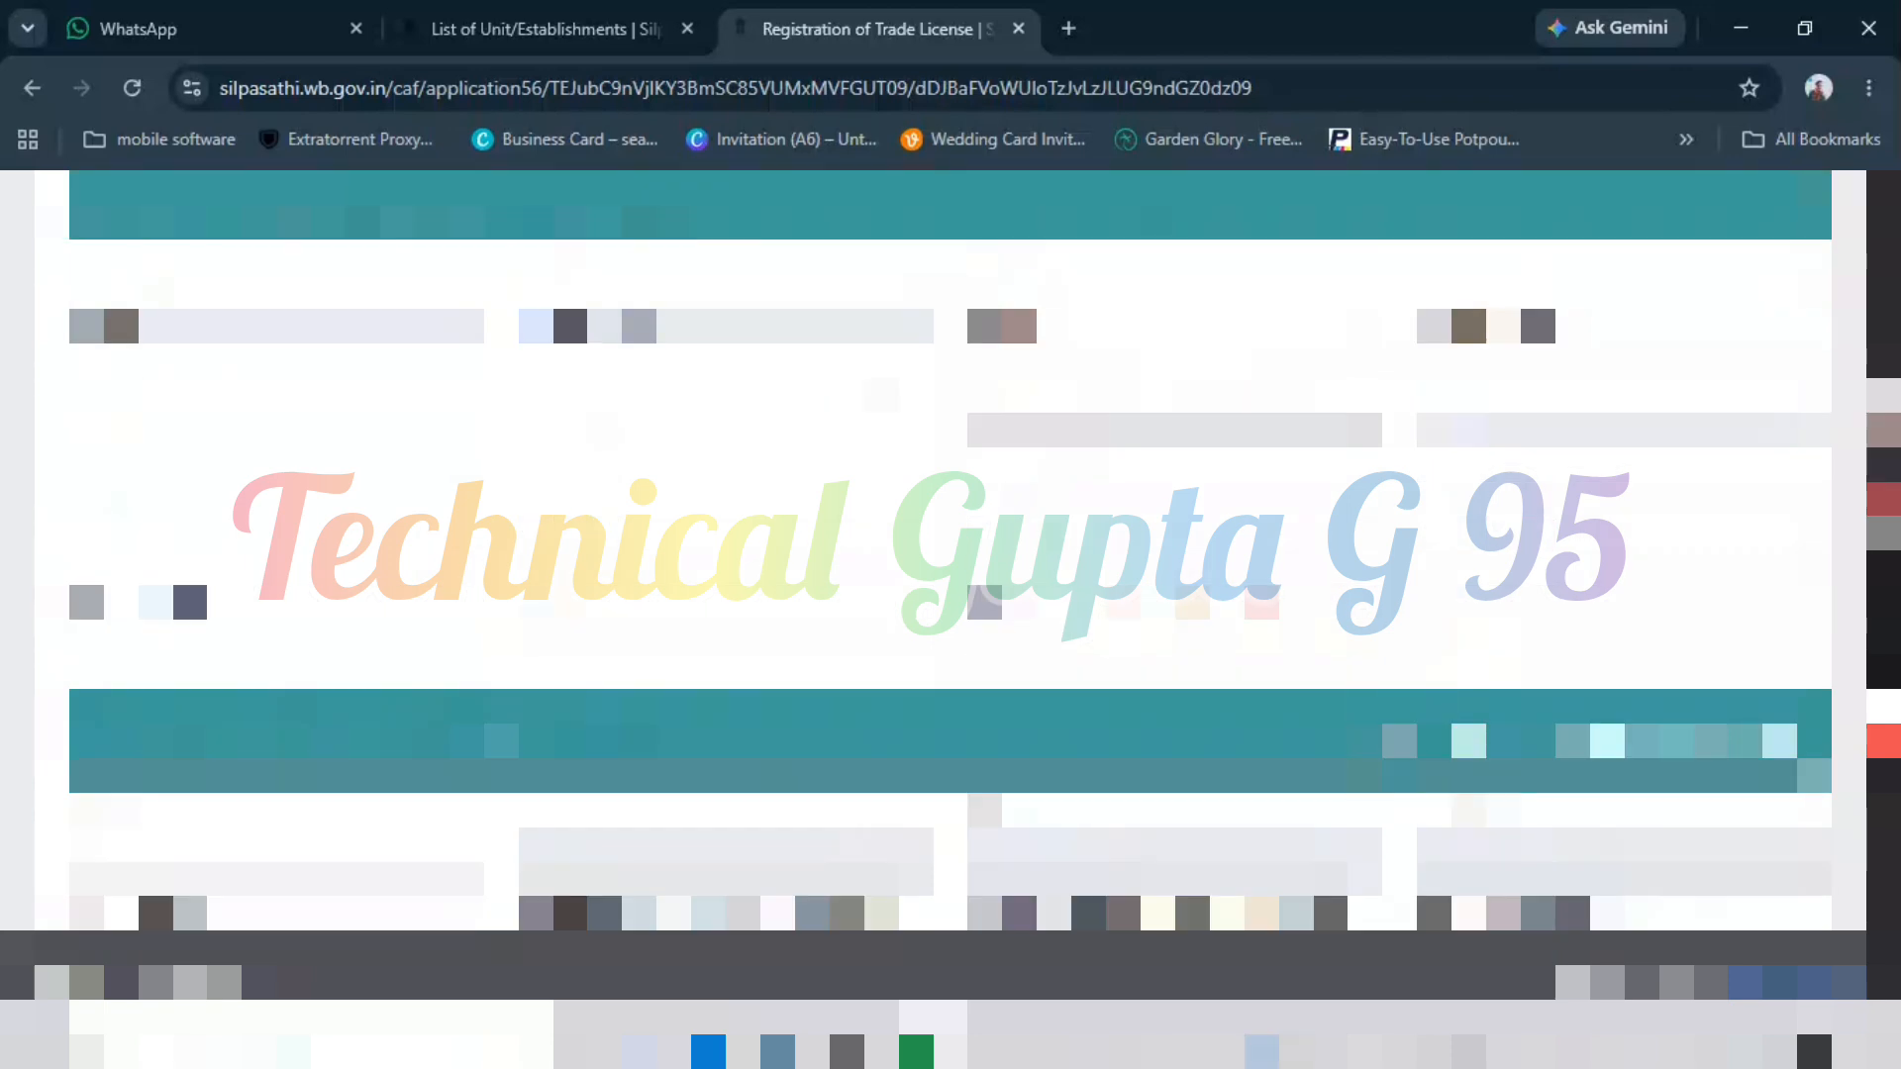
scroll(951, 544, "down", 2)
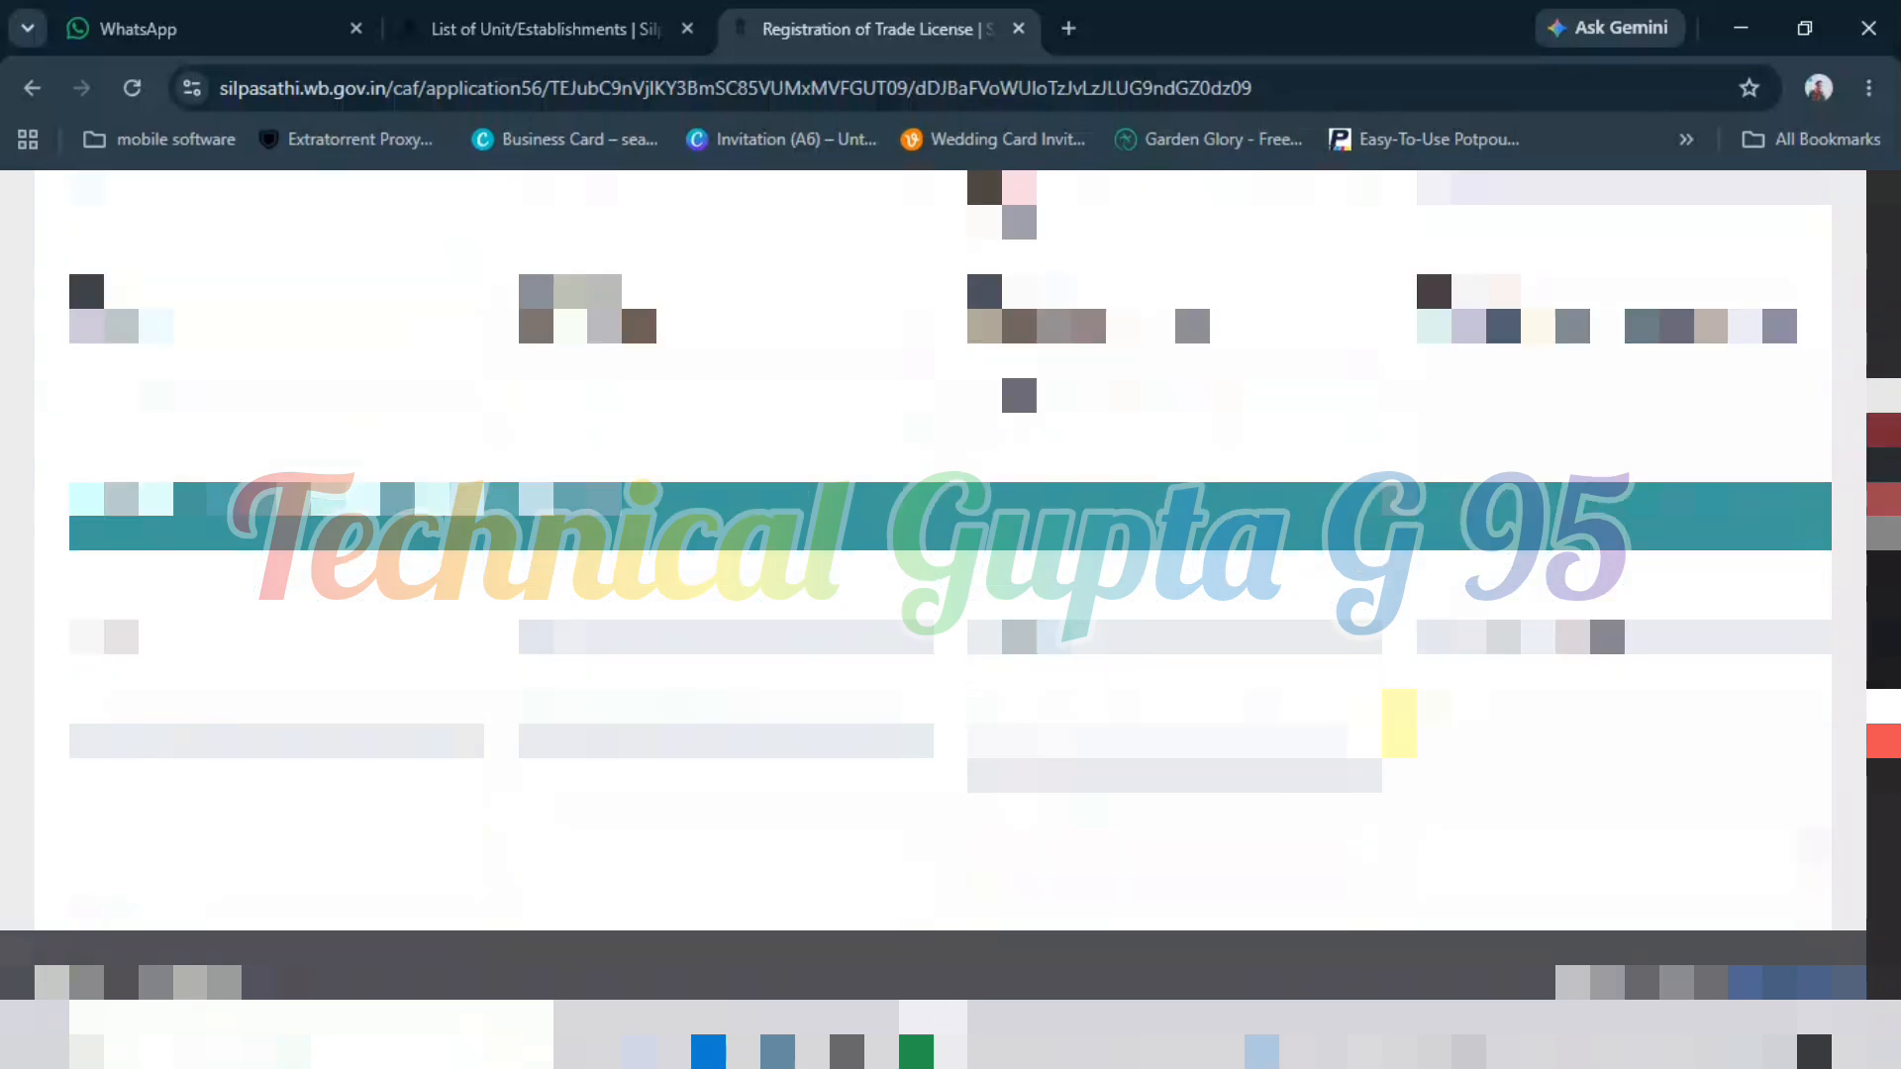
scroll(950, 544, "down", 3)
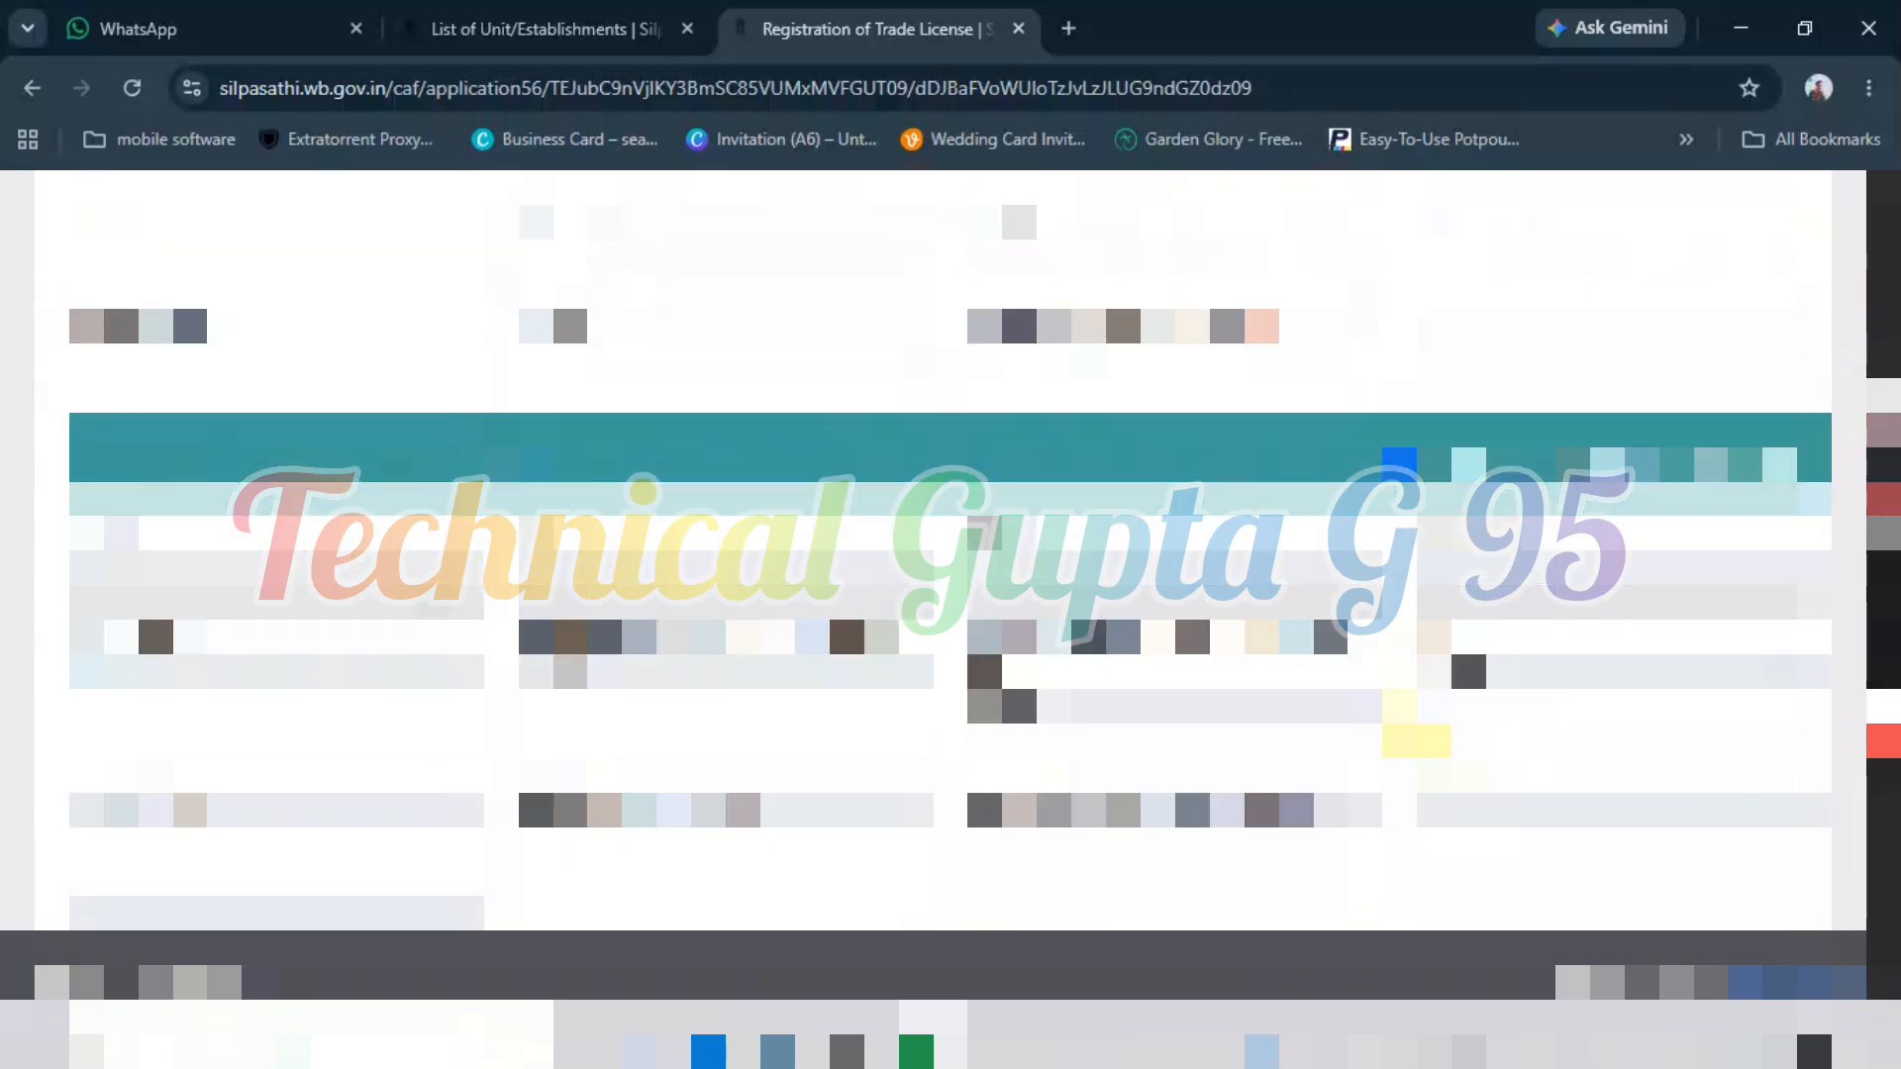
scroll(950, 544, "down", 5)
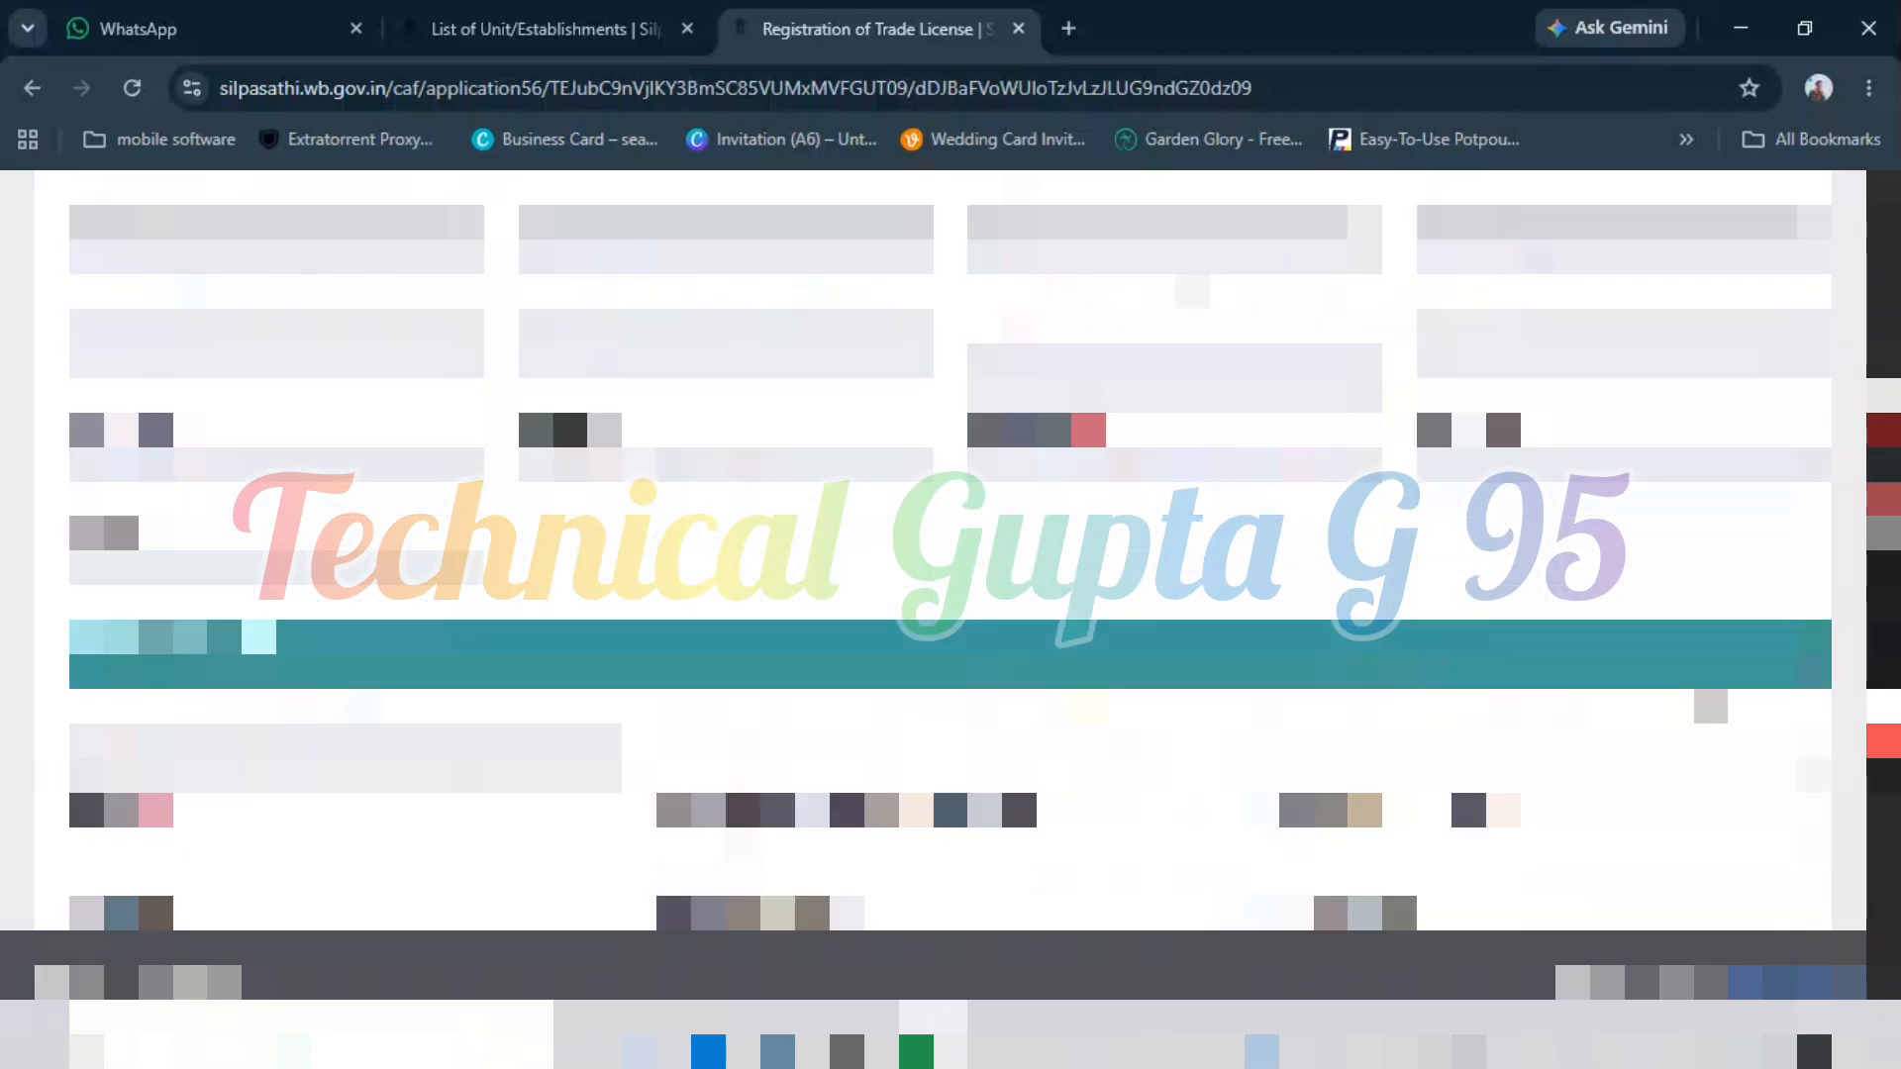
scroll(950, 545, "up", 2)
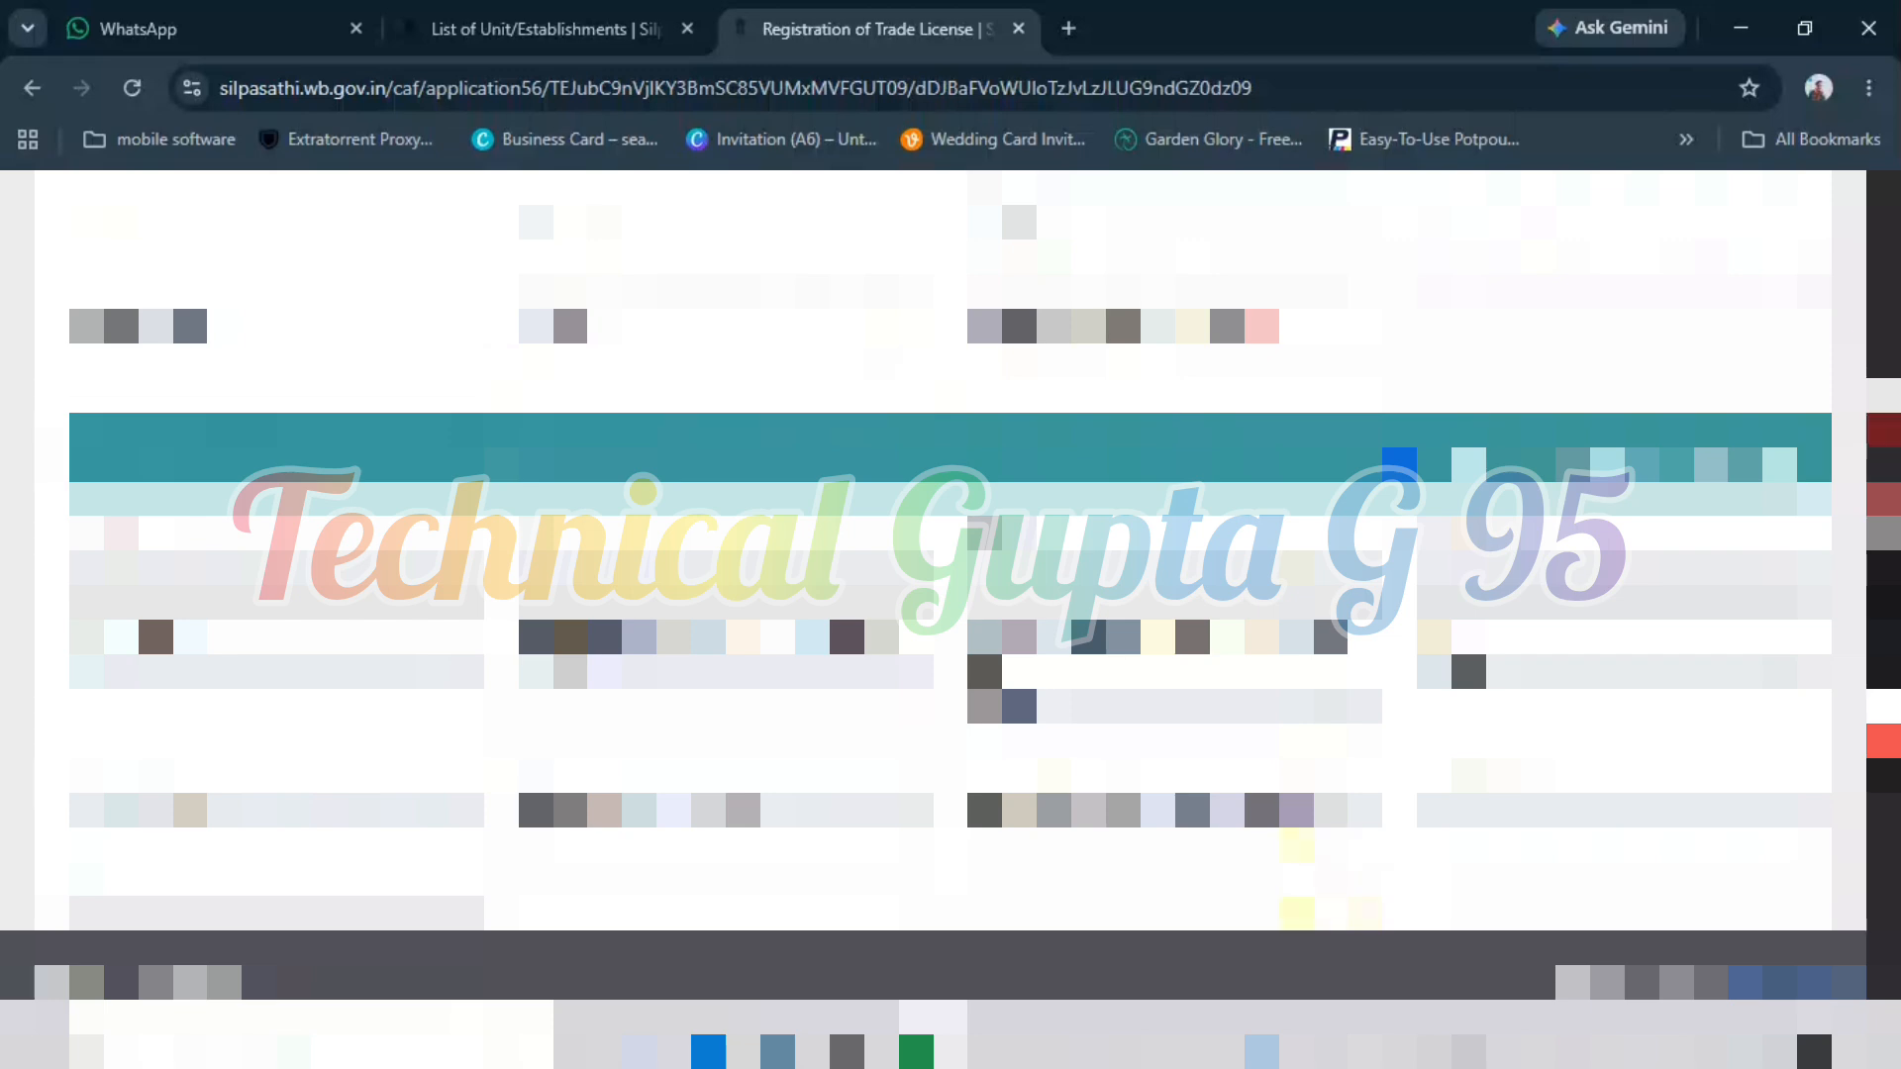
scroll(950, 550, "down", 1)
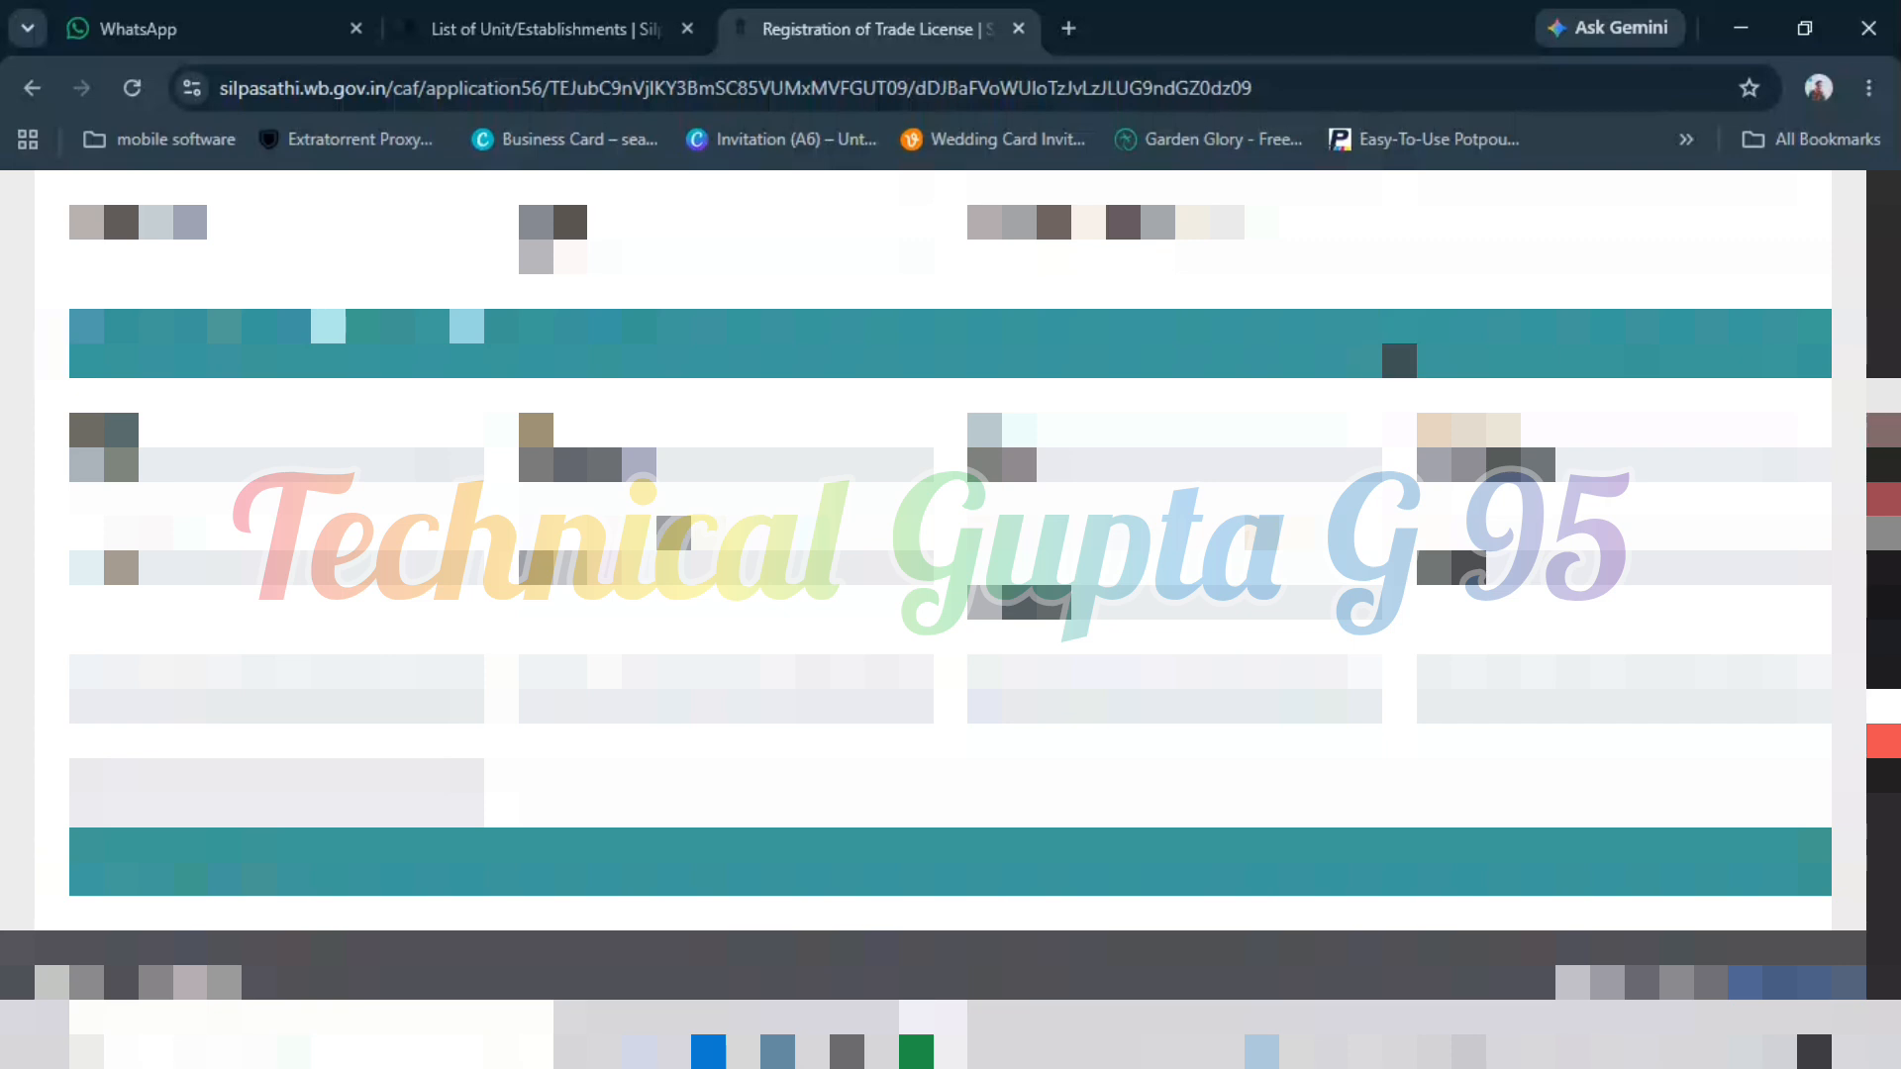
left_click(1396, 357)
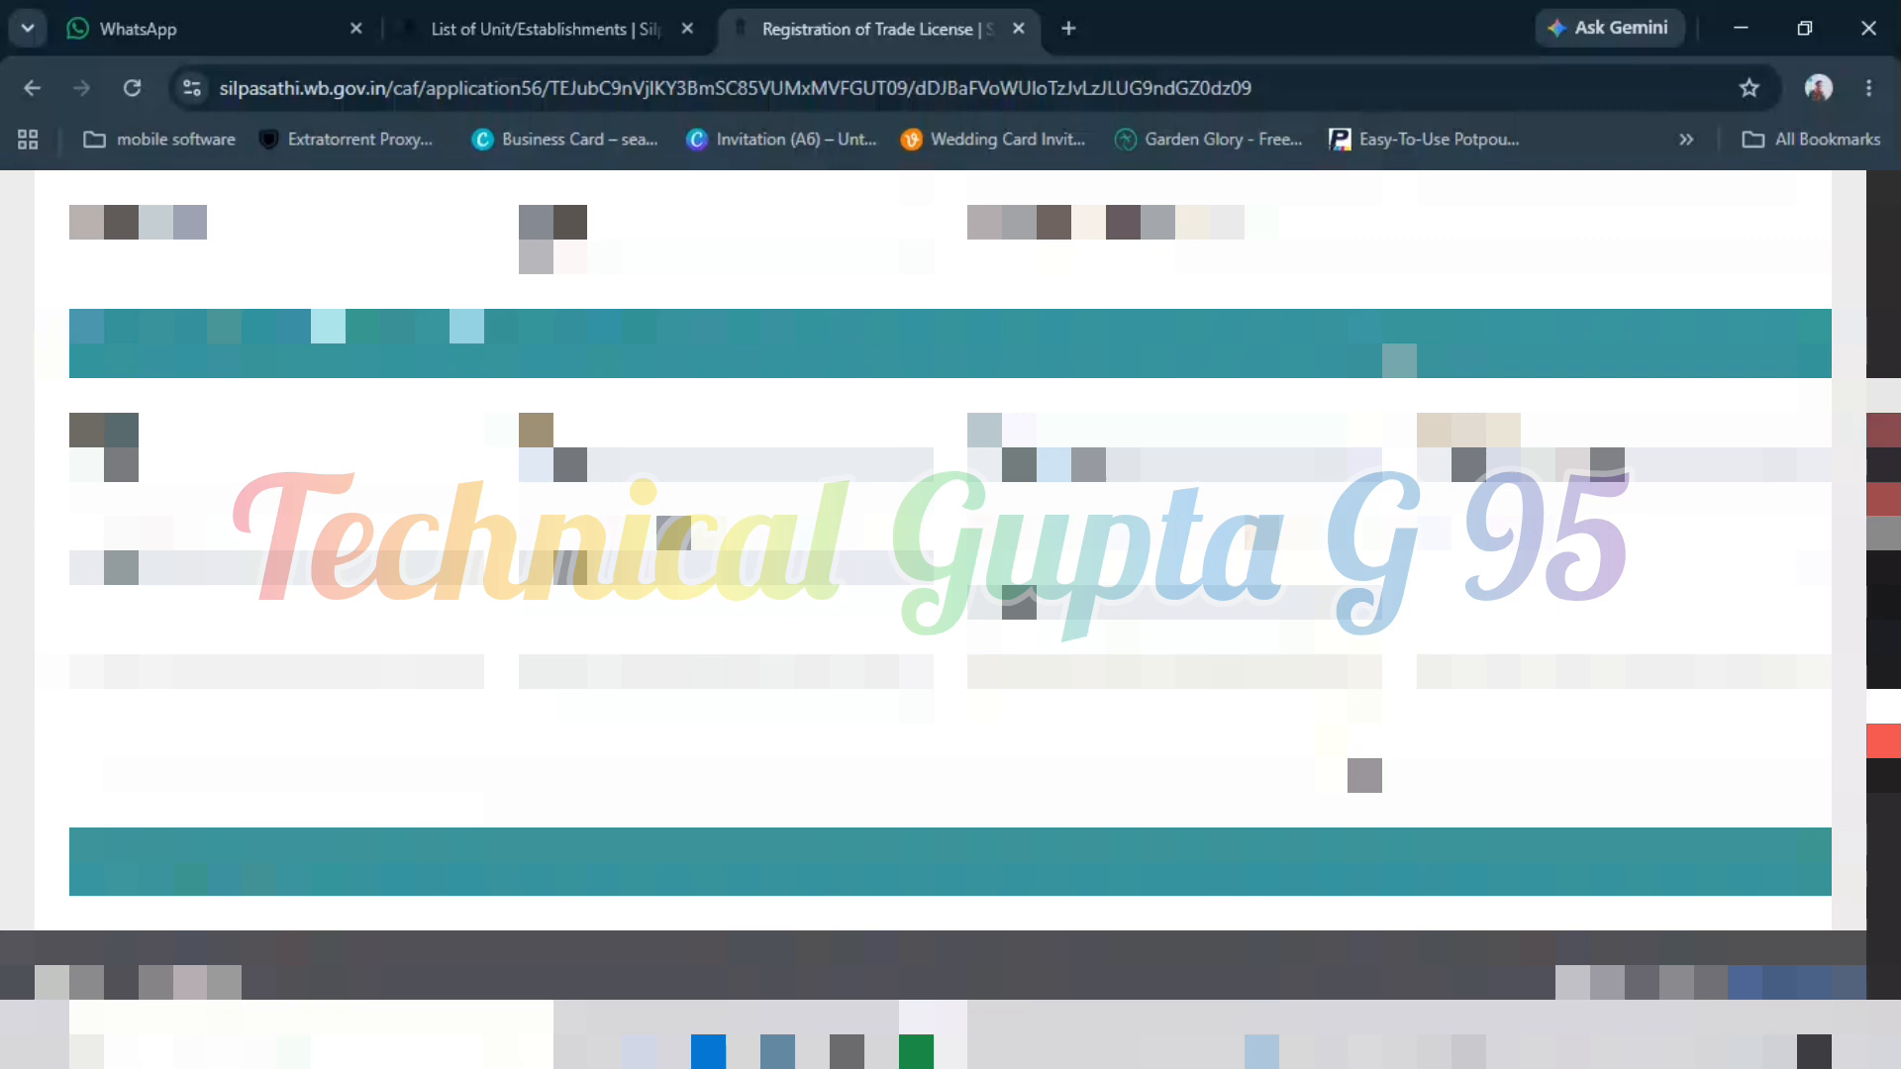
- Choose an option in the second field of the section below the address details and go to the third field
scroll(1364, 775, "down", 5)
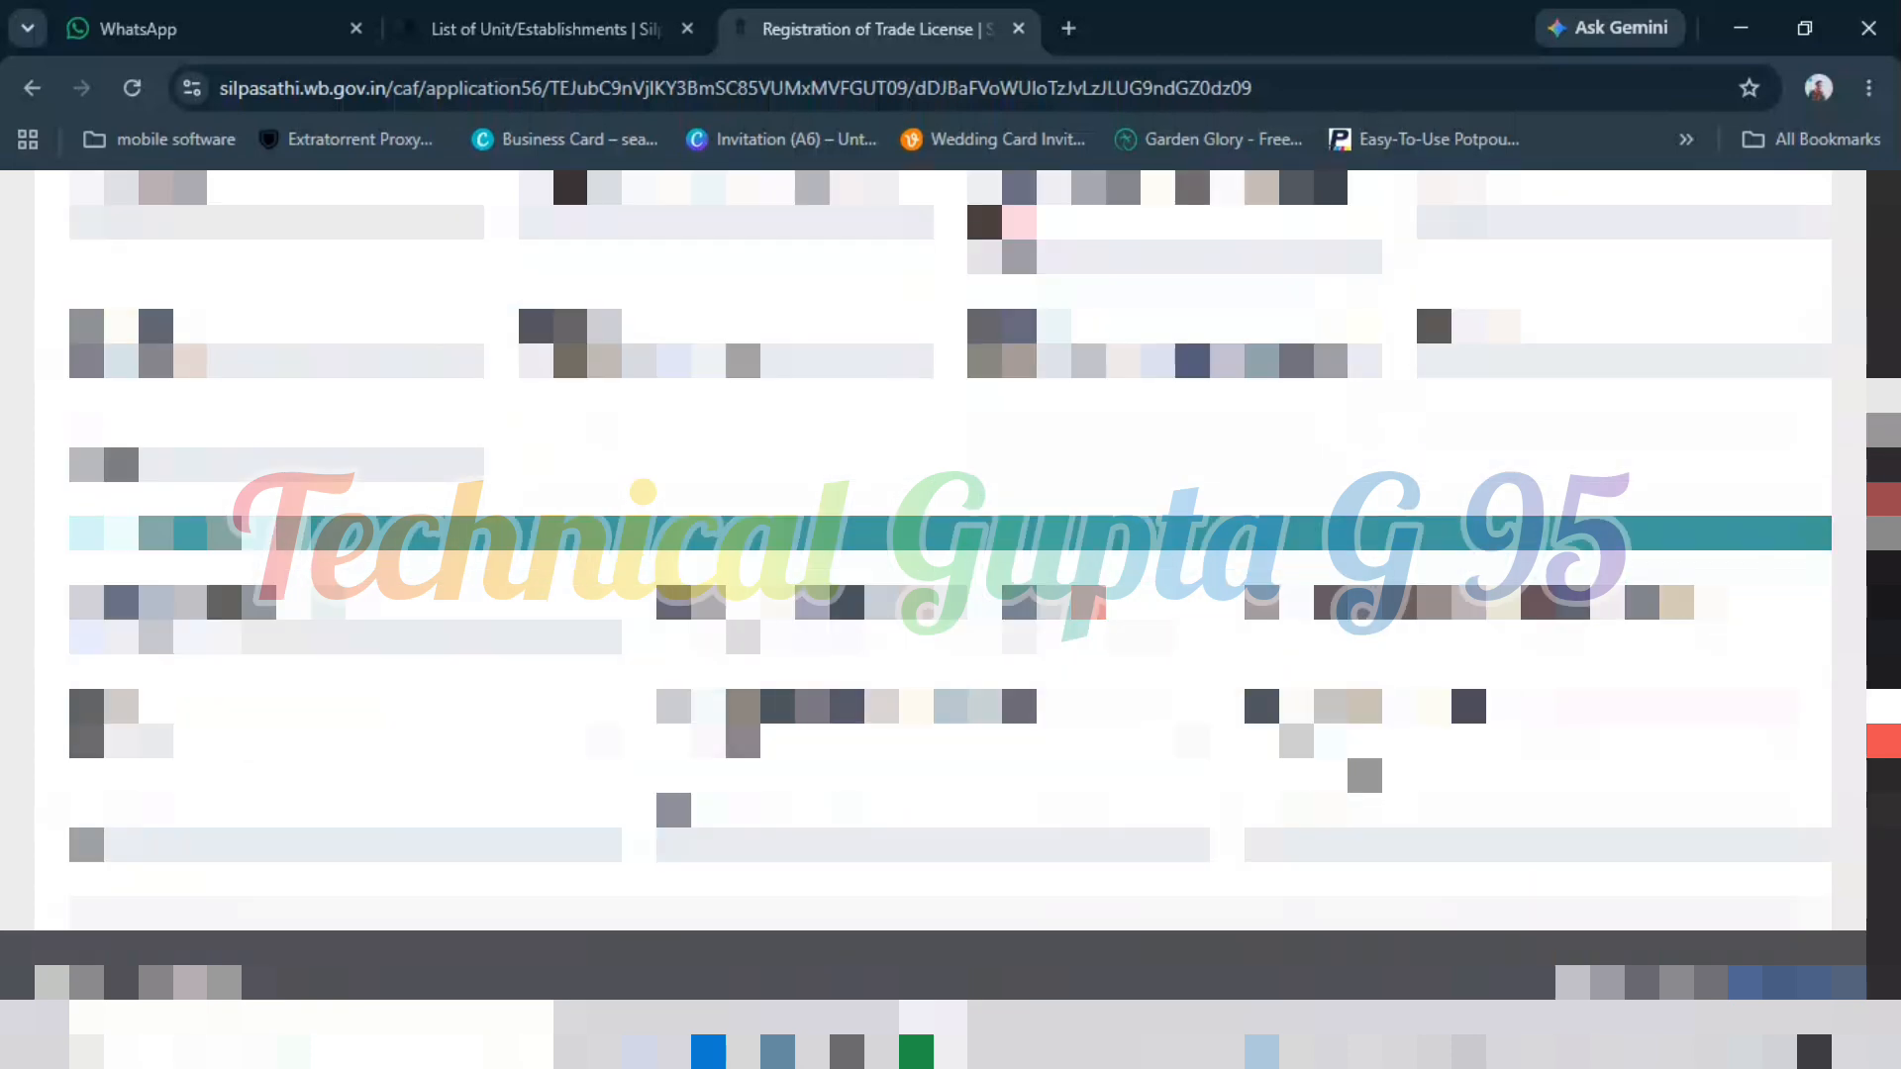
scroll(1364, 776, "down", 2)
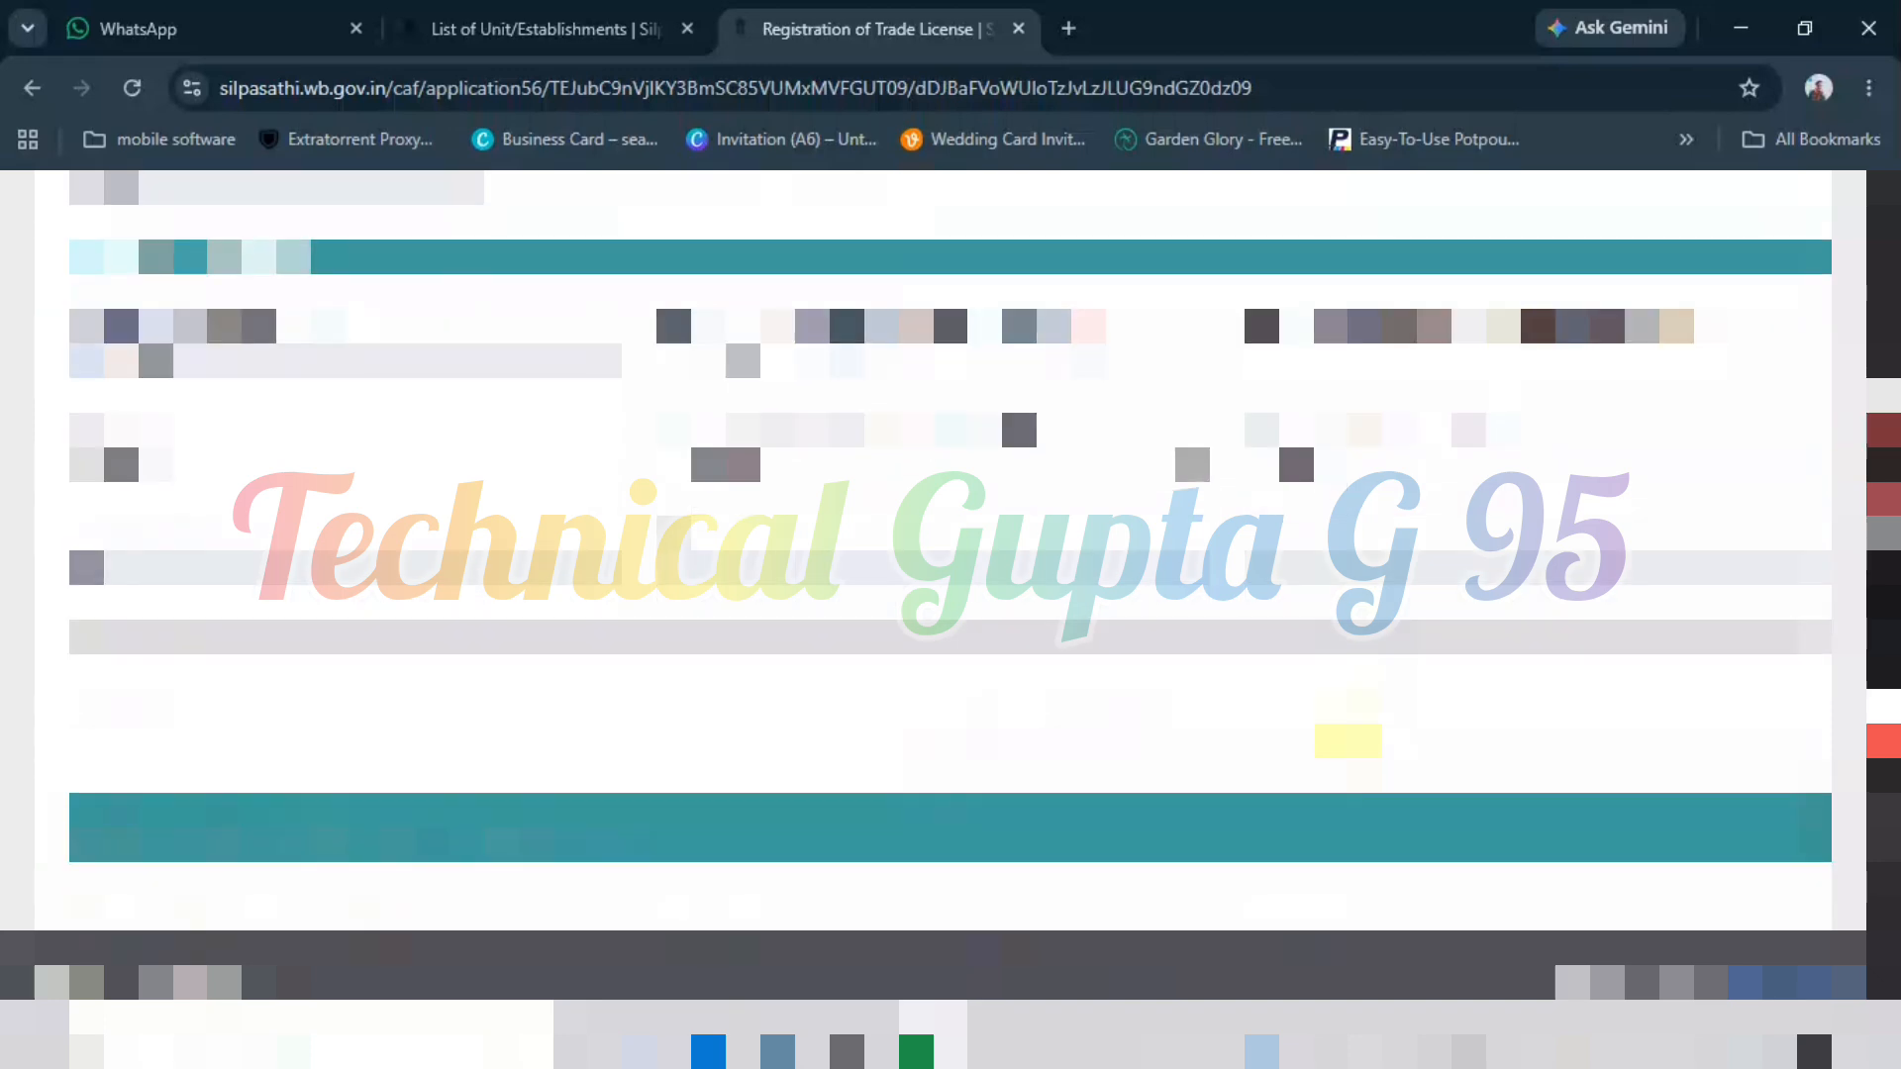
left_click(972, 353)
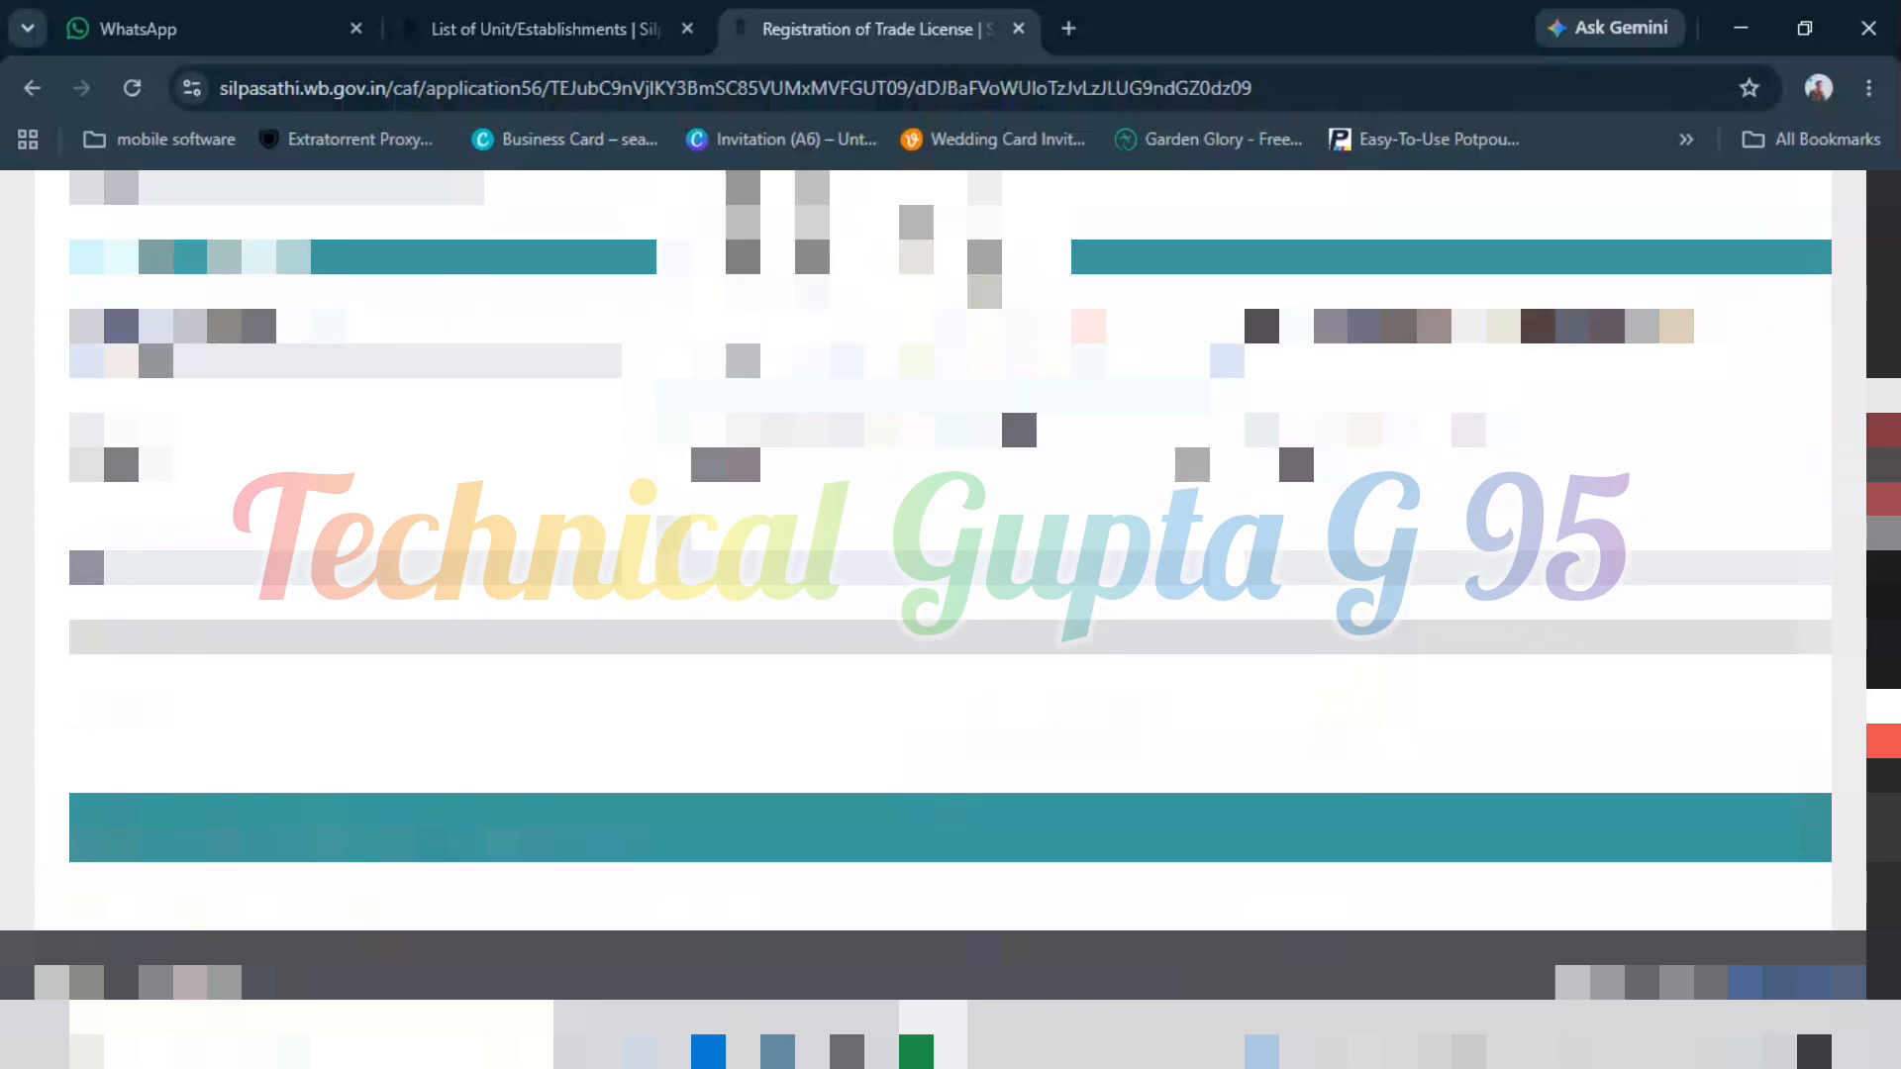
key("Return")
scroll(87, 487, "up", 1)
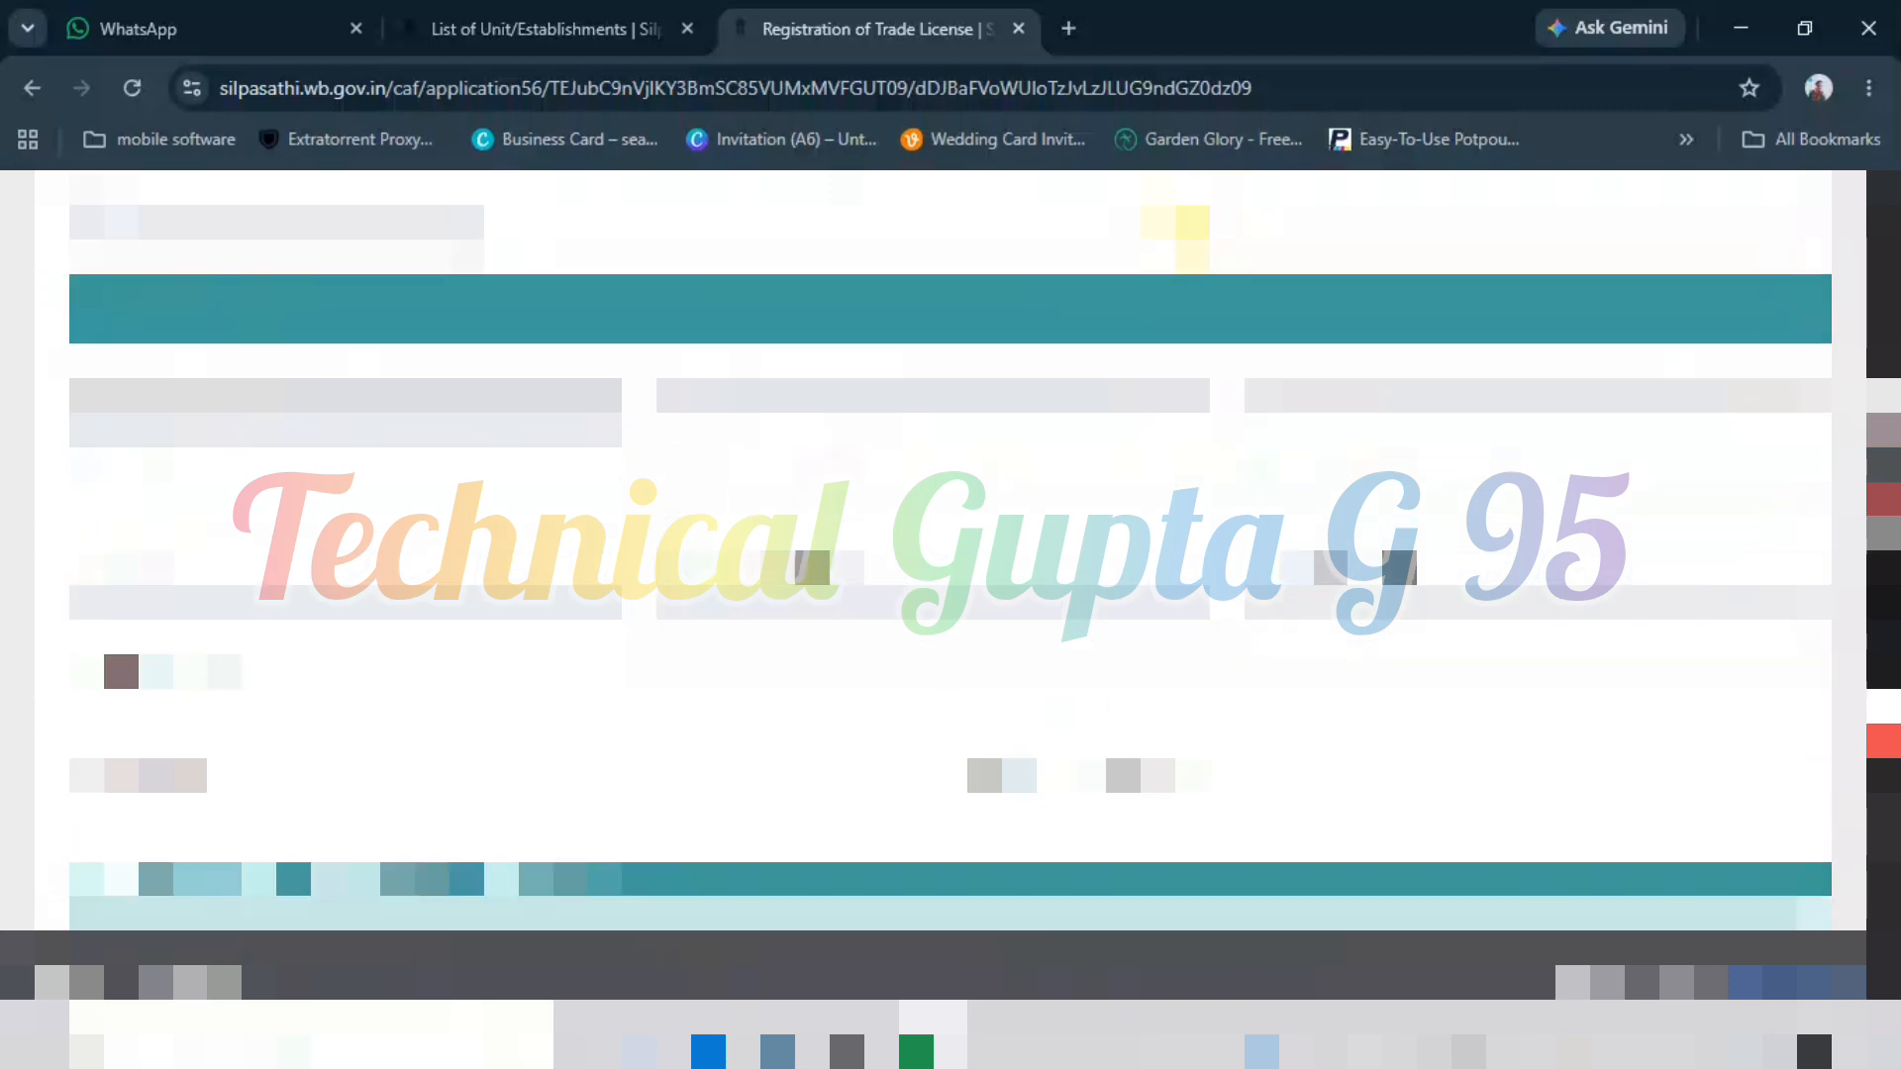
key("Down")
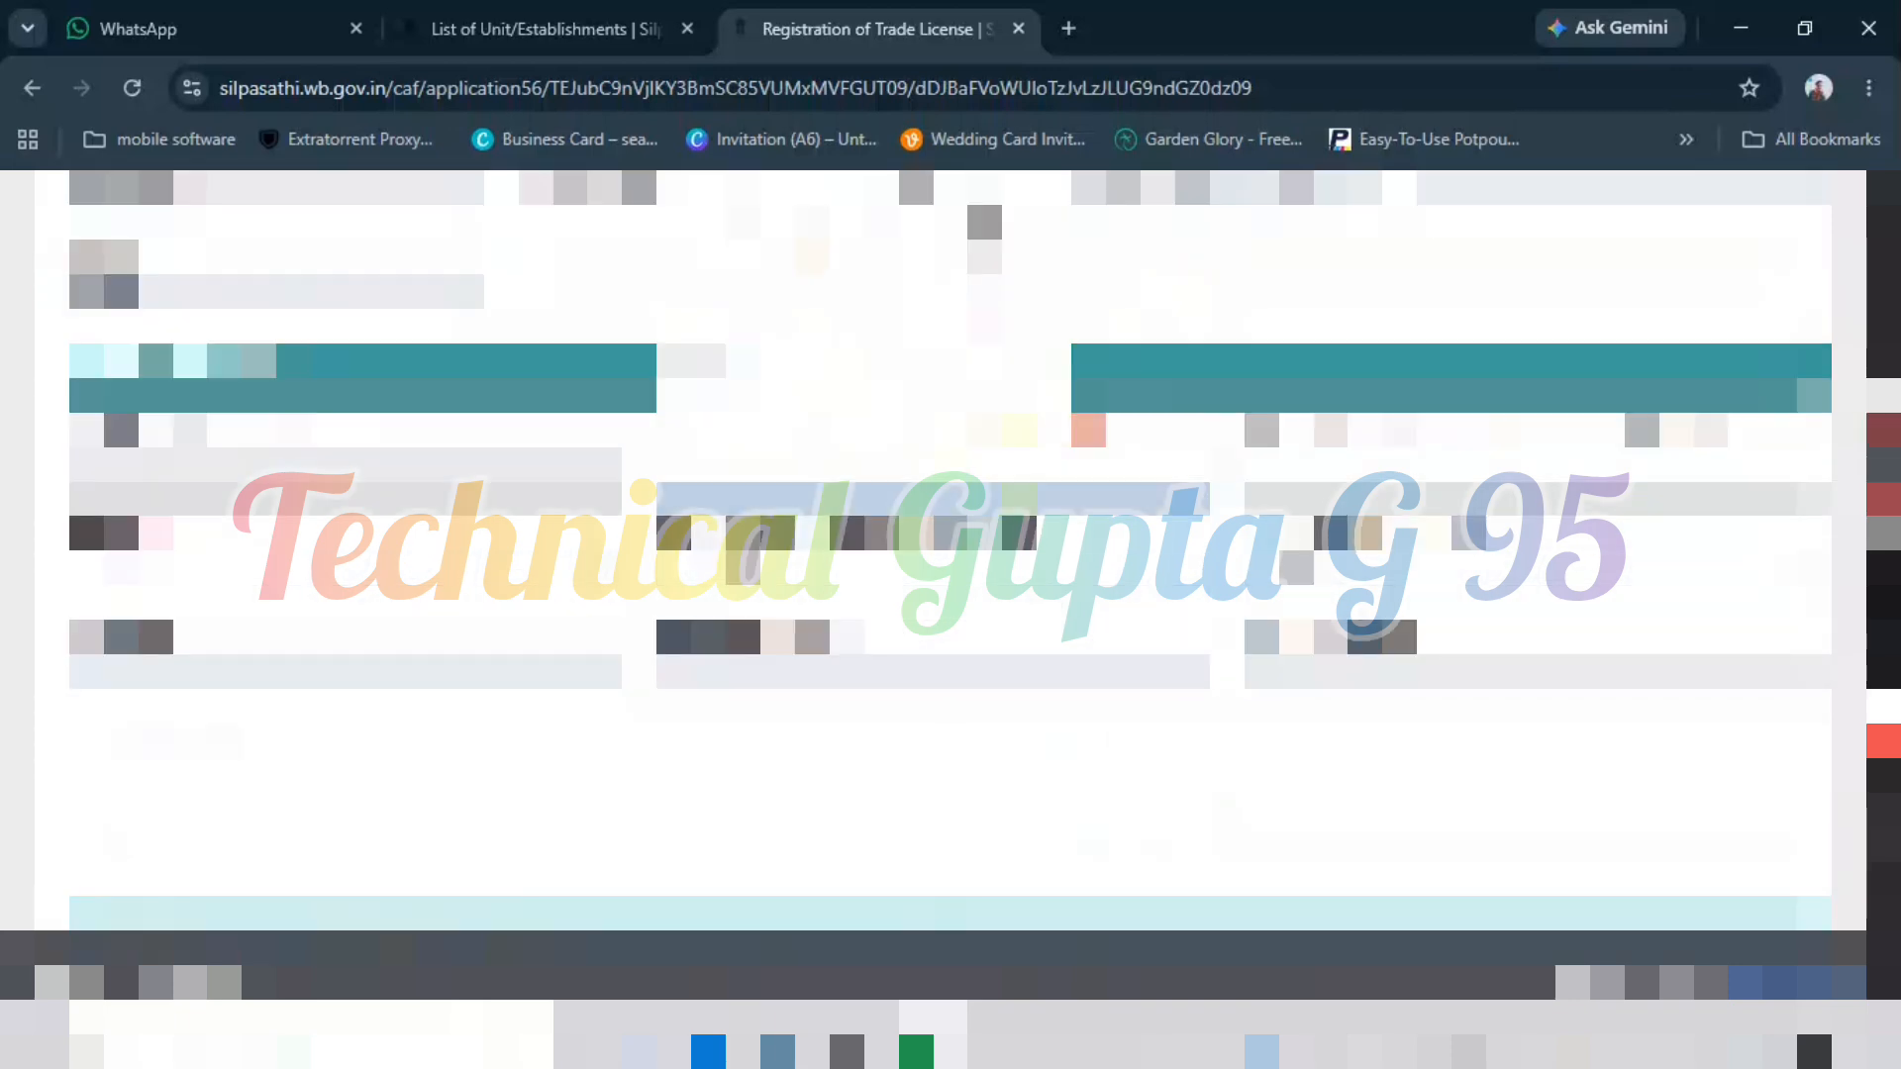
key("Return")
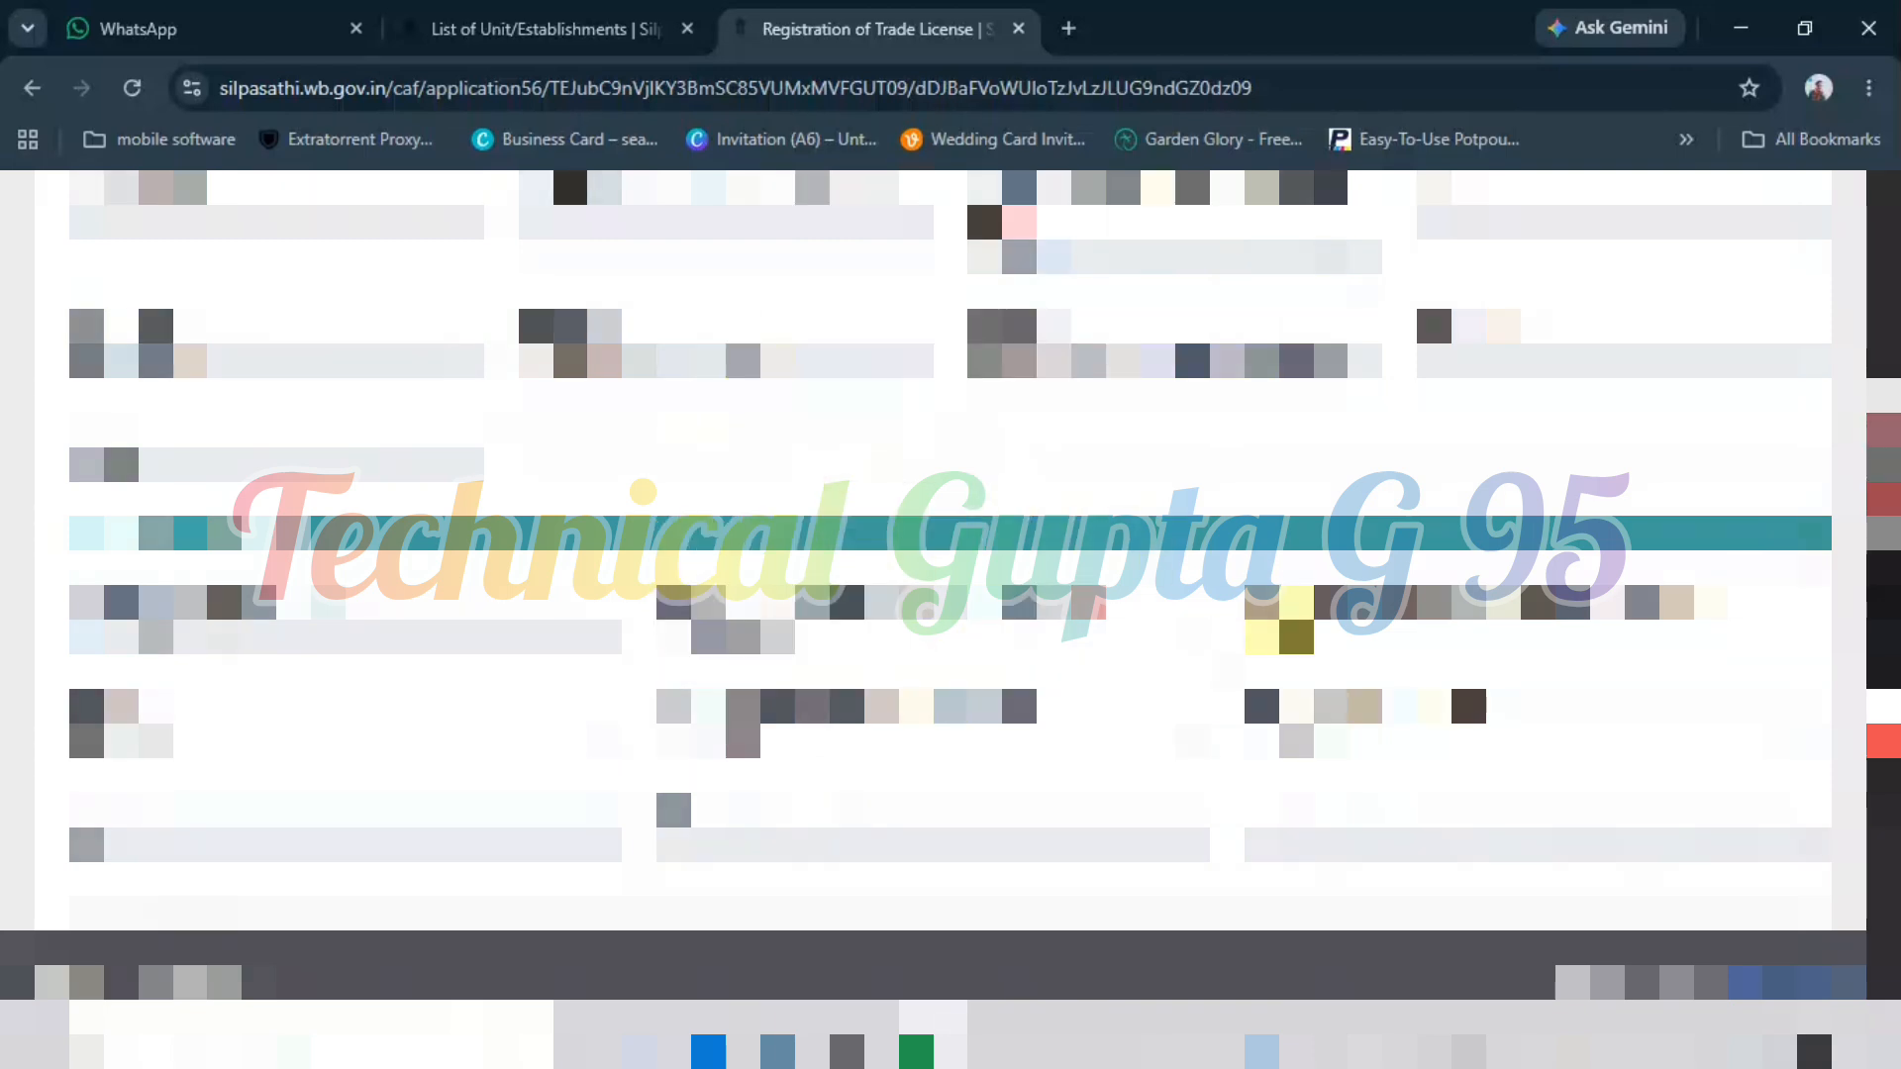
left_click(1280, 654)
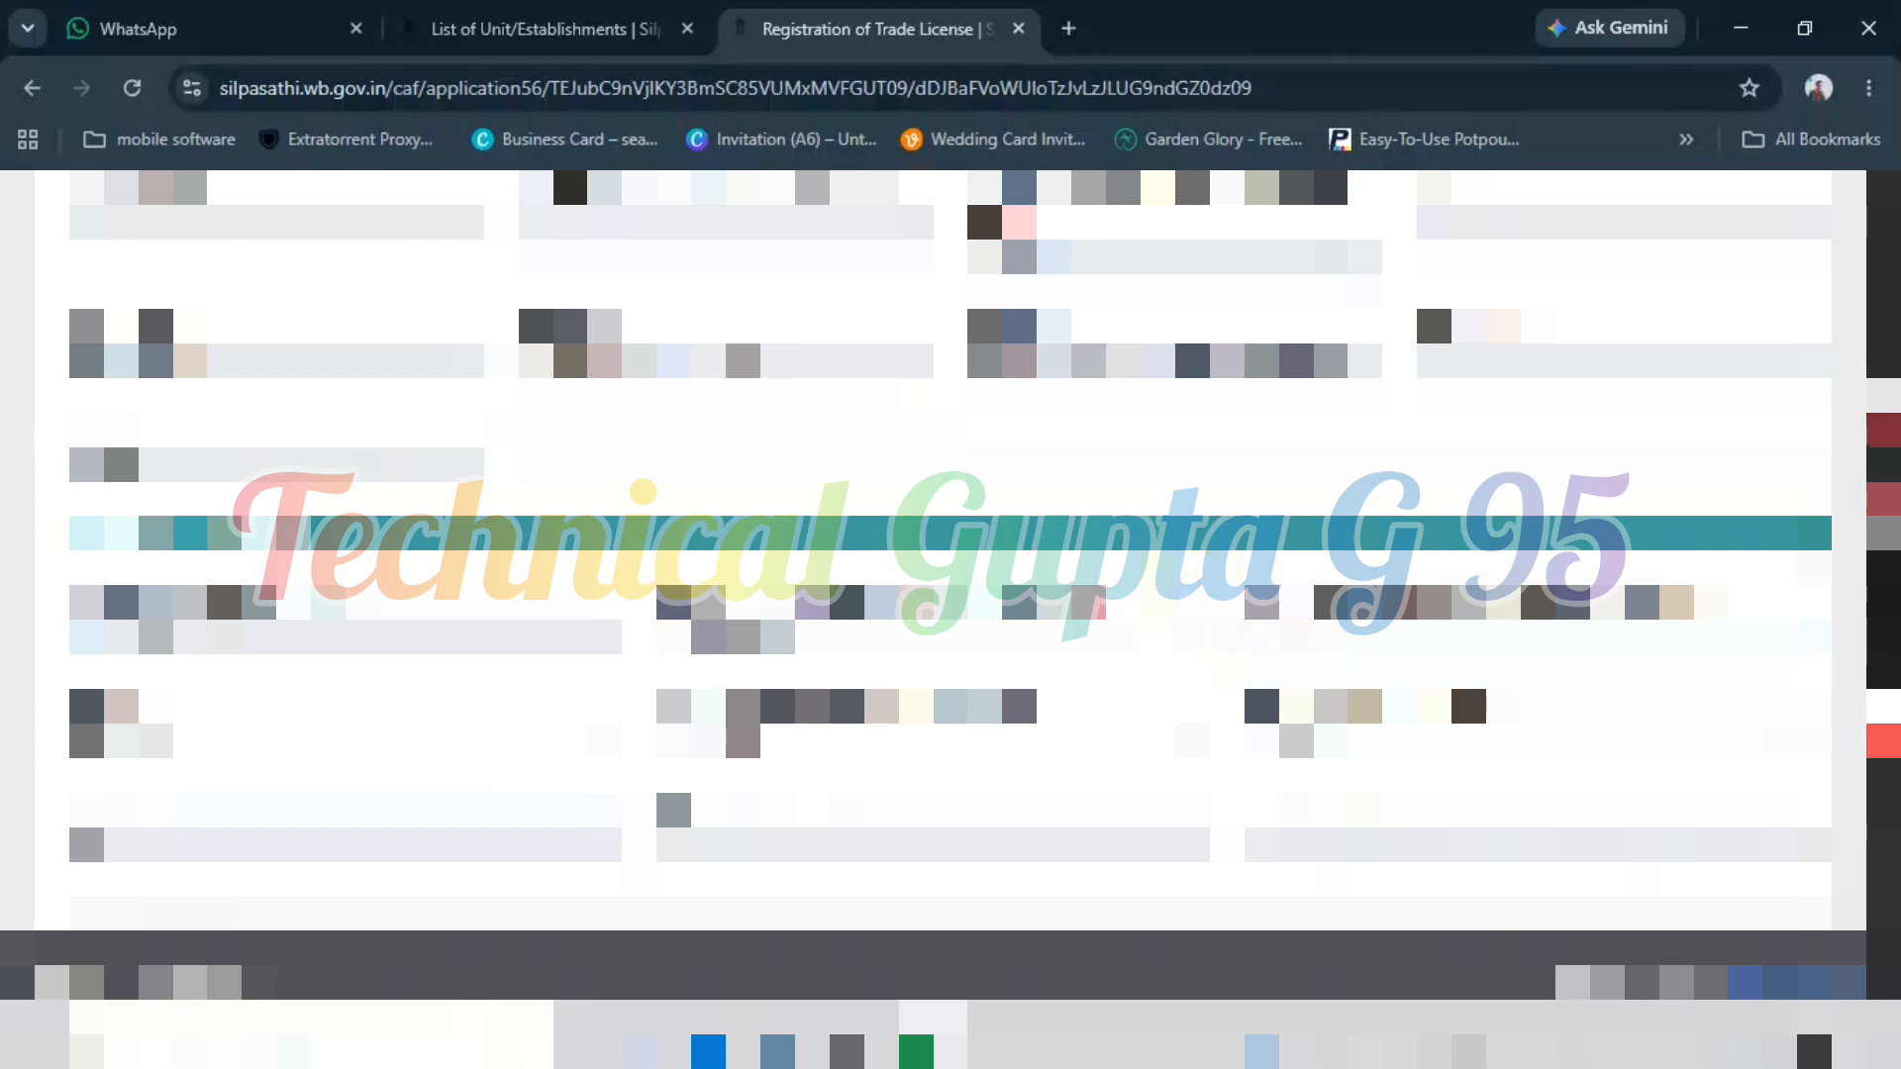
- Select the establishment's business category in the first field of the section's second row
left_click(191, 743)
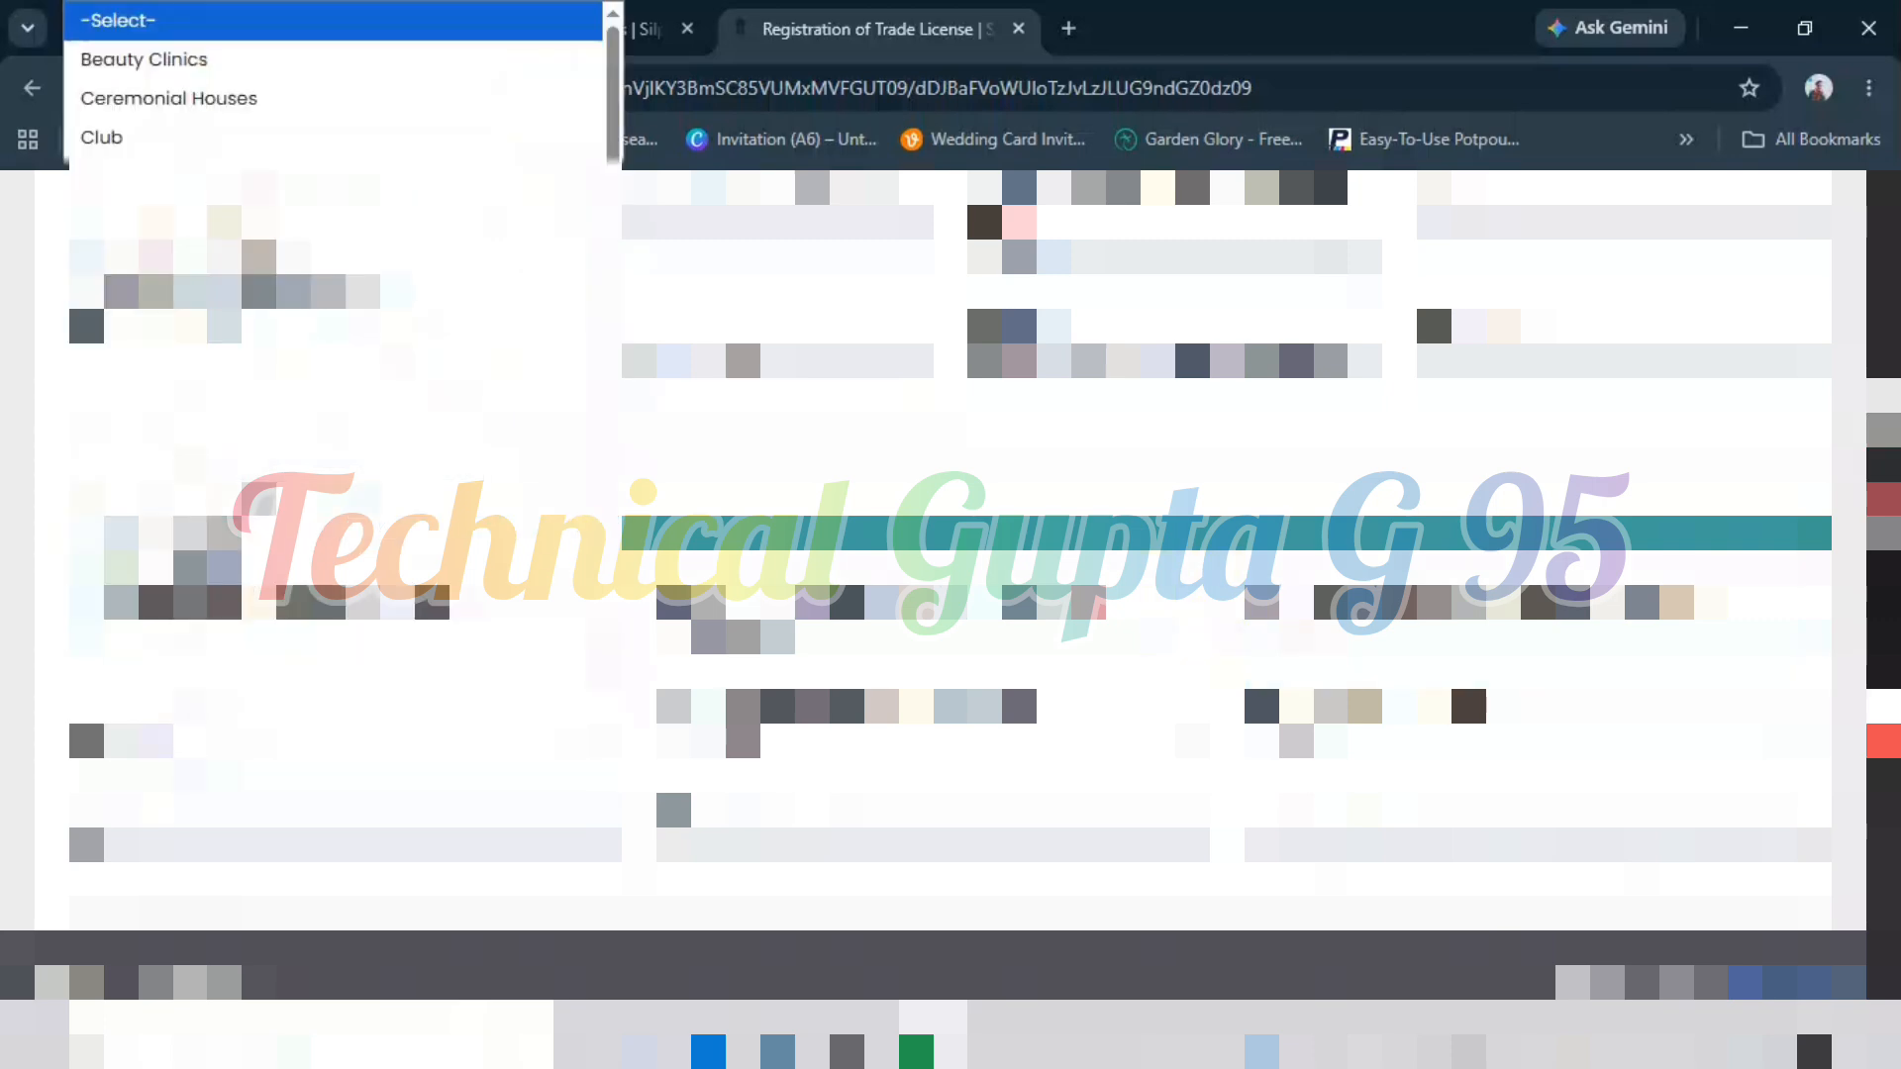
scroll(337, 89, "down", 1)
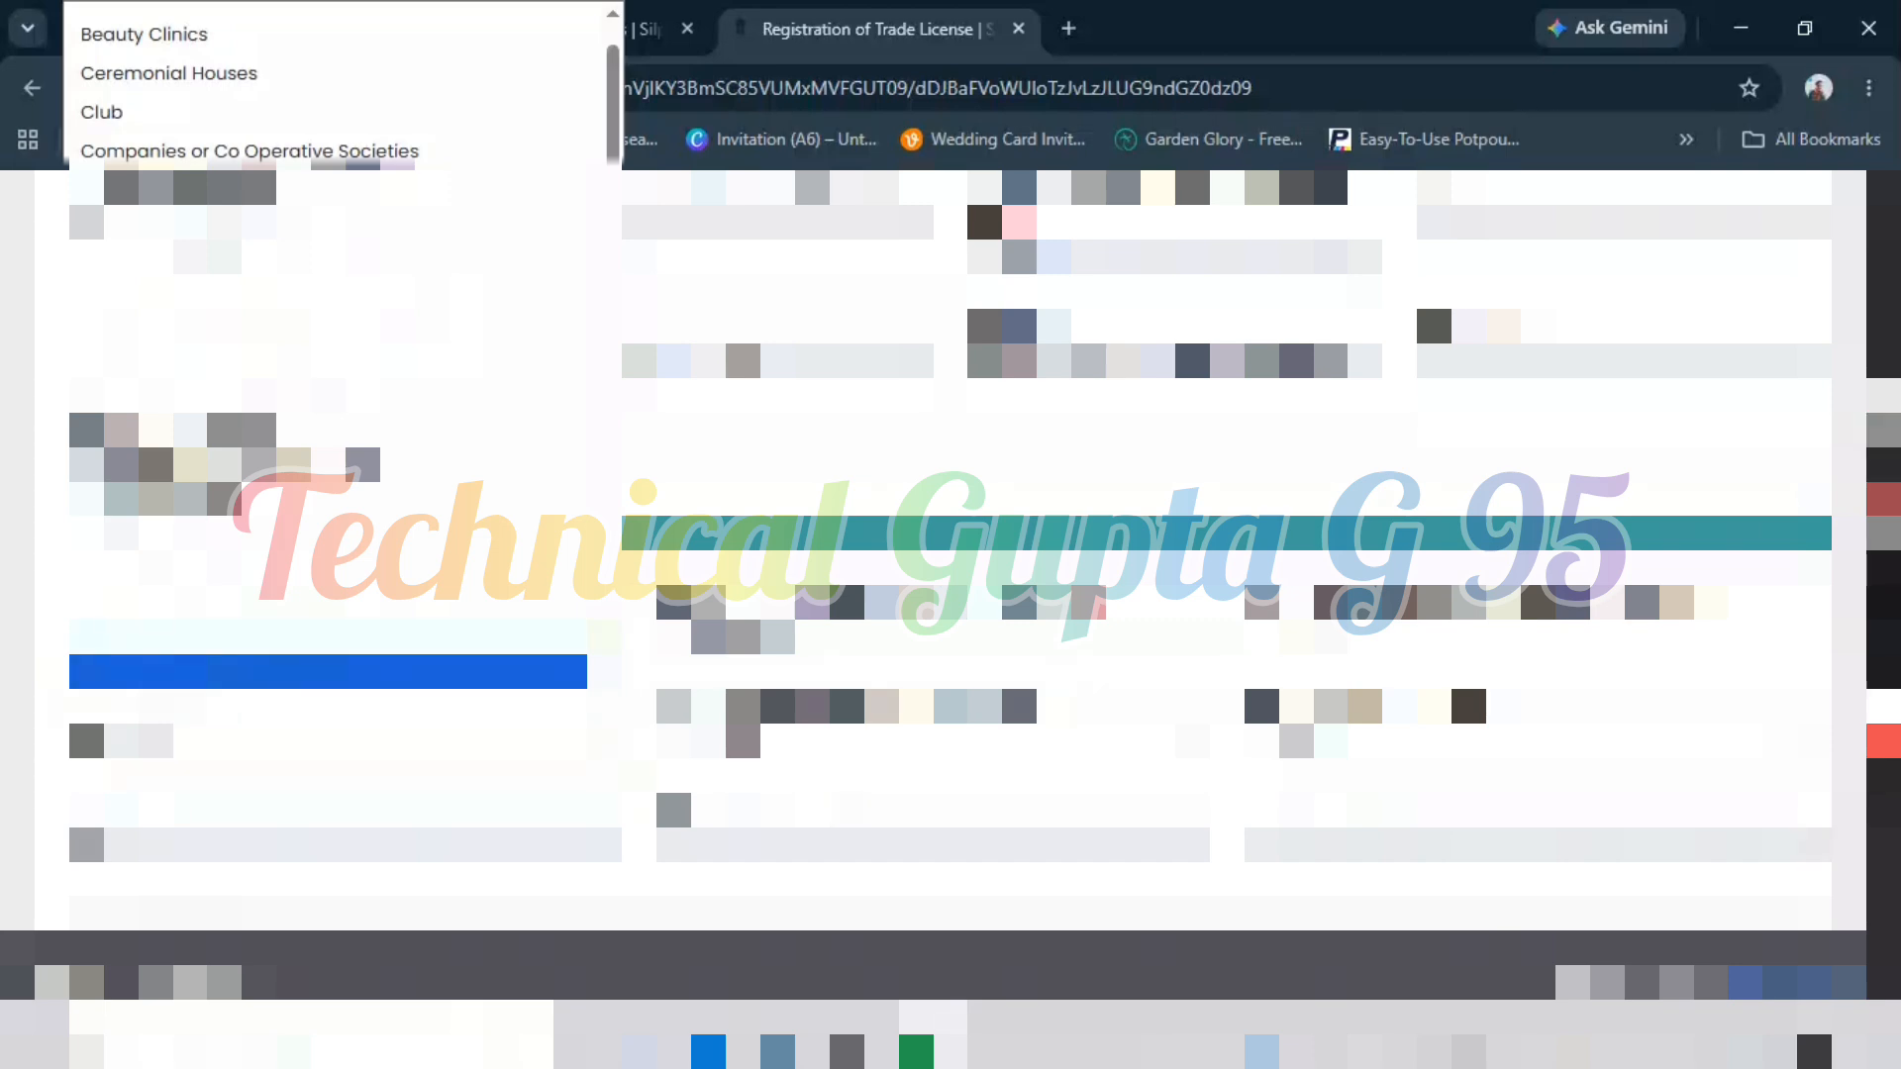
left_click(193, 671)
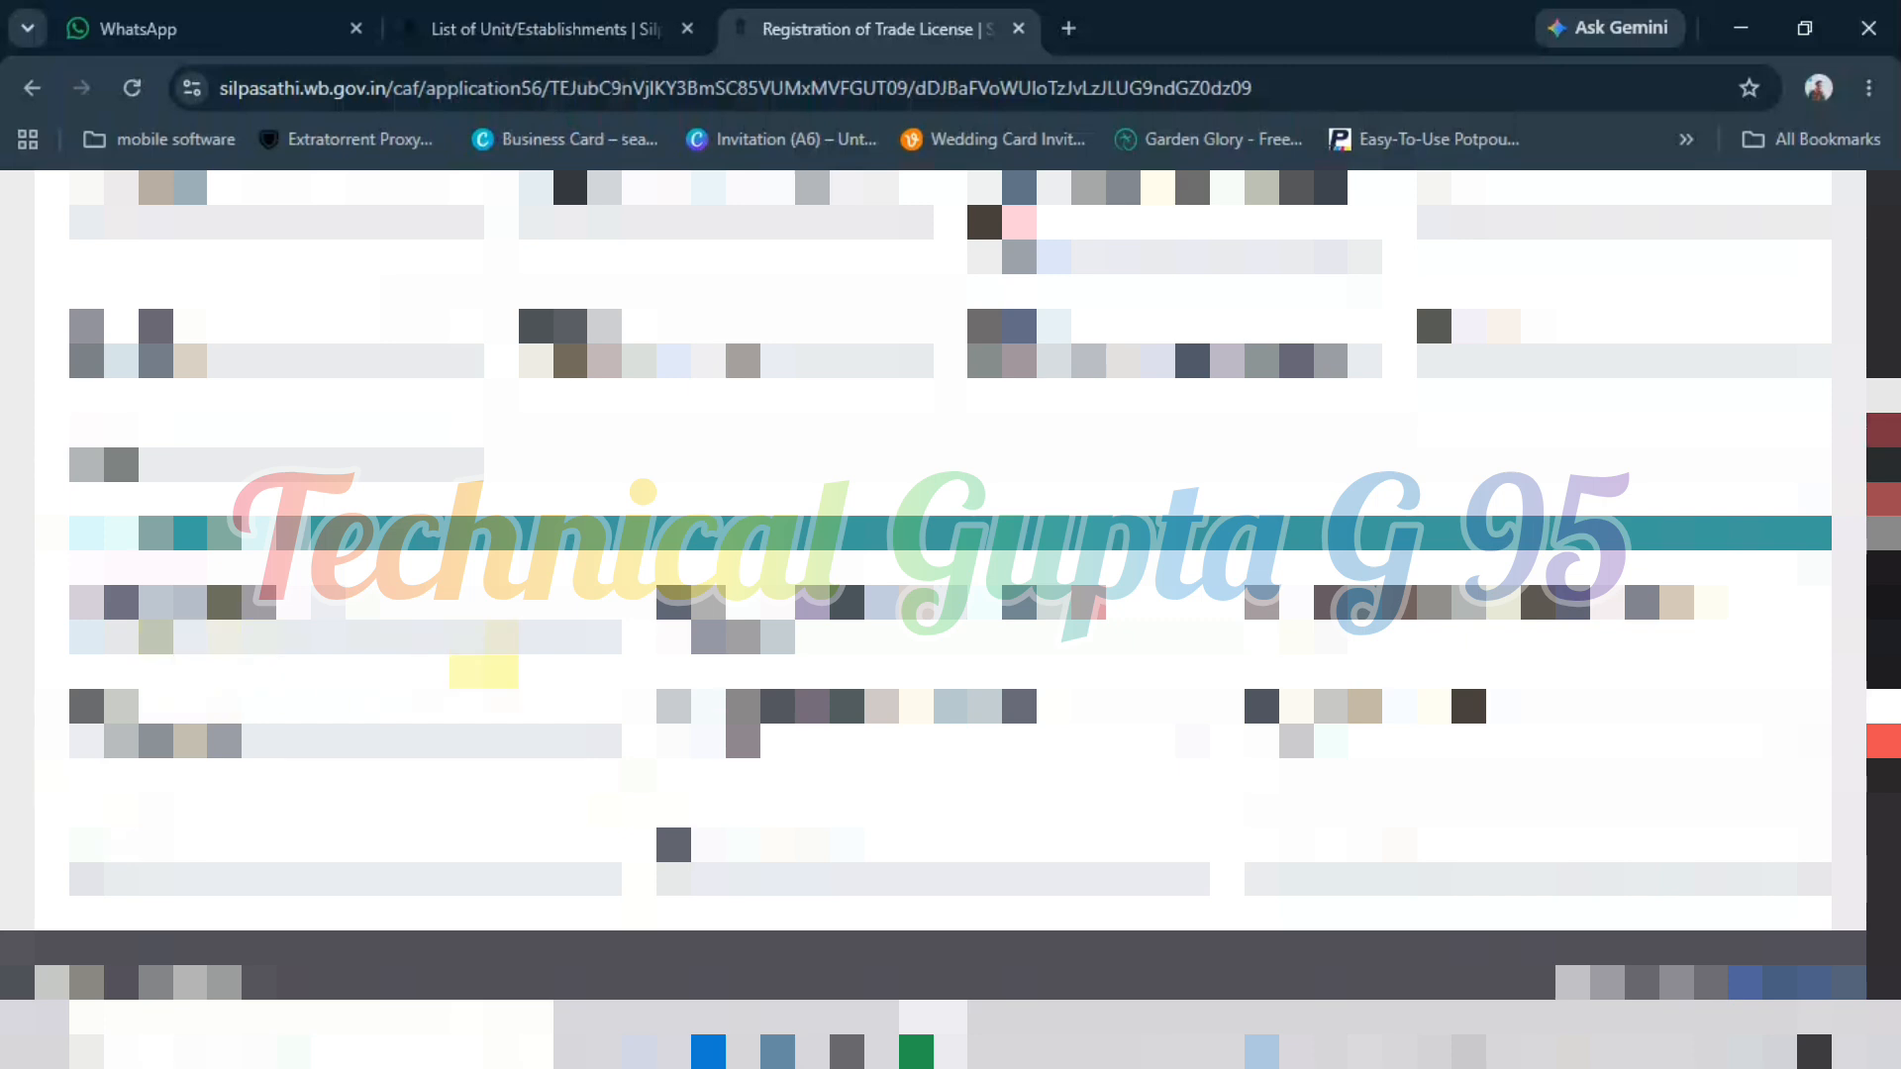
- Look through the specific trade types offered in the field beside the business category to find the establishment's trade
scroll(87, 626, "down", 2)
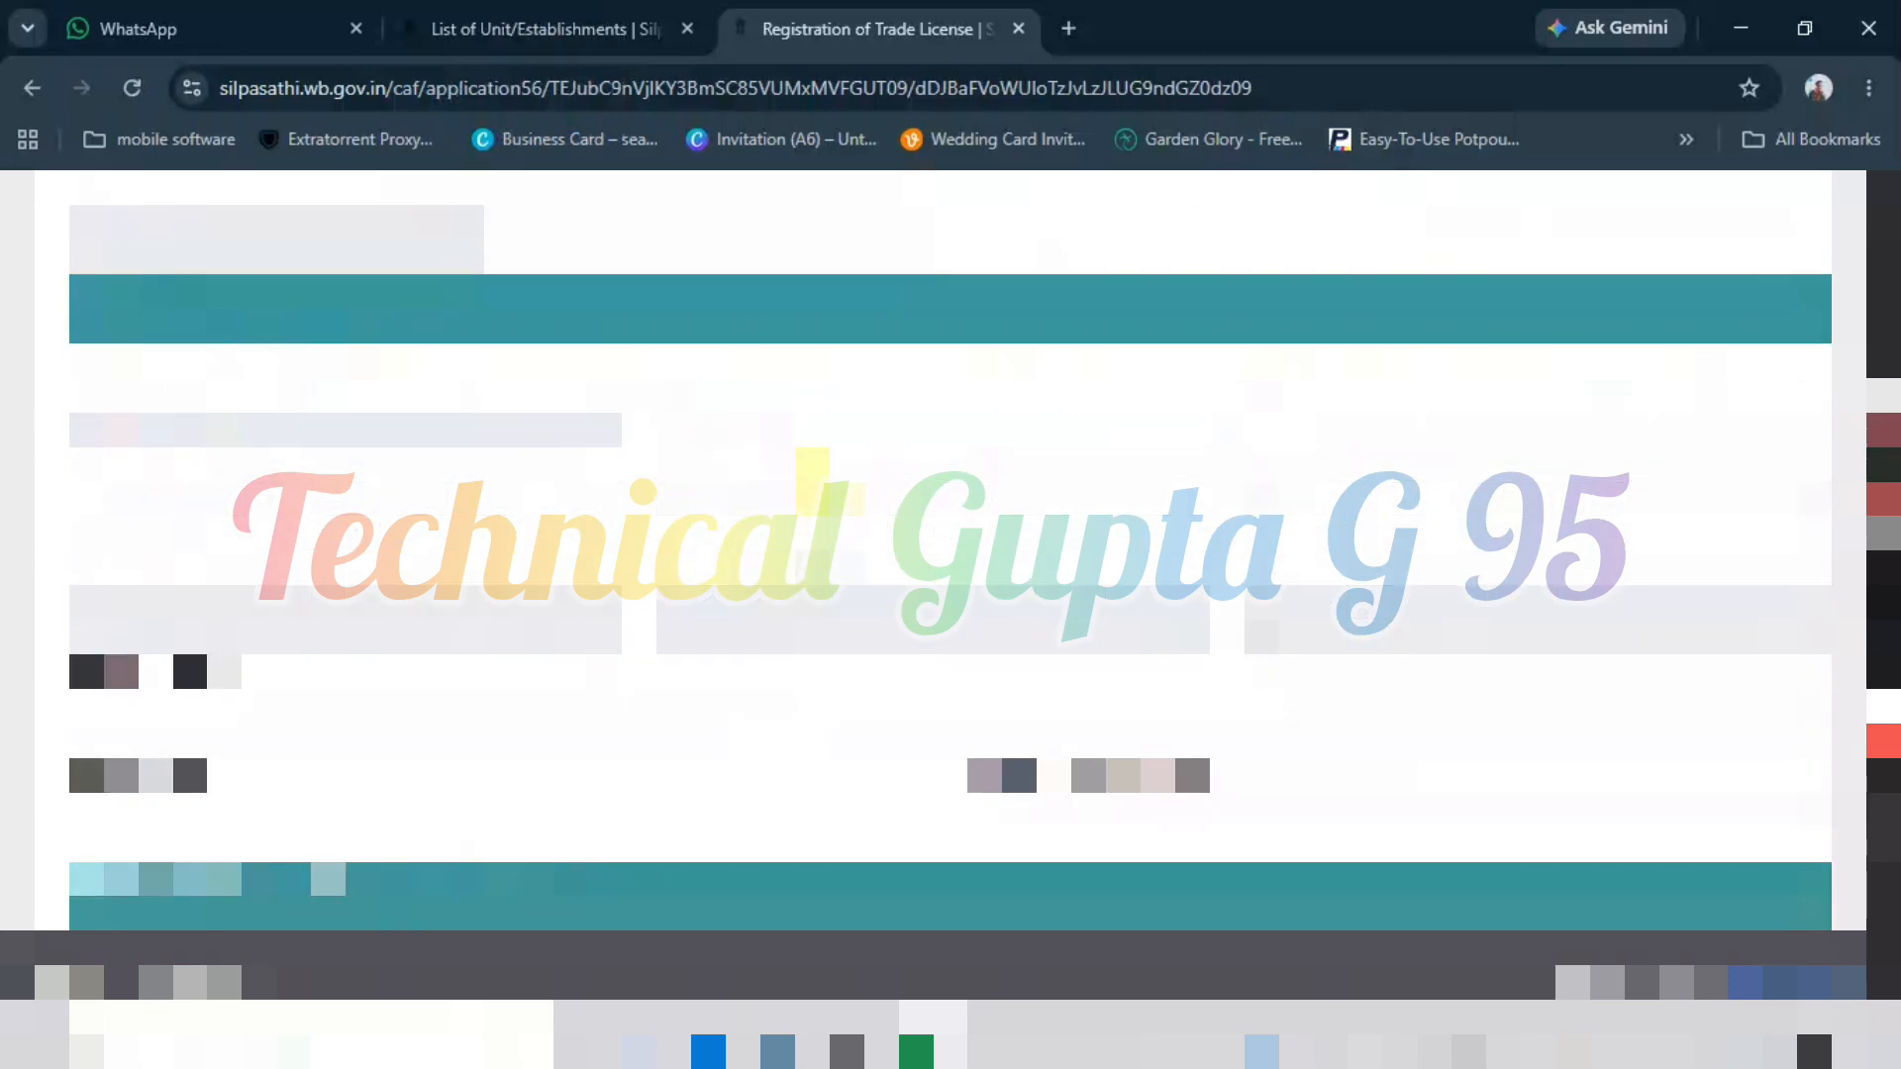
left_click(812, 511)
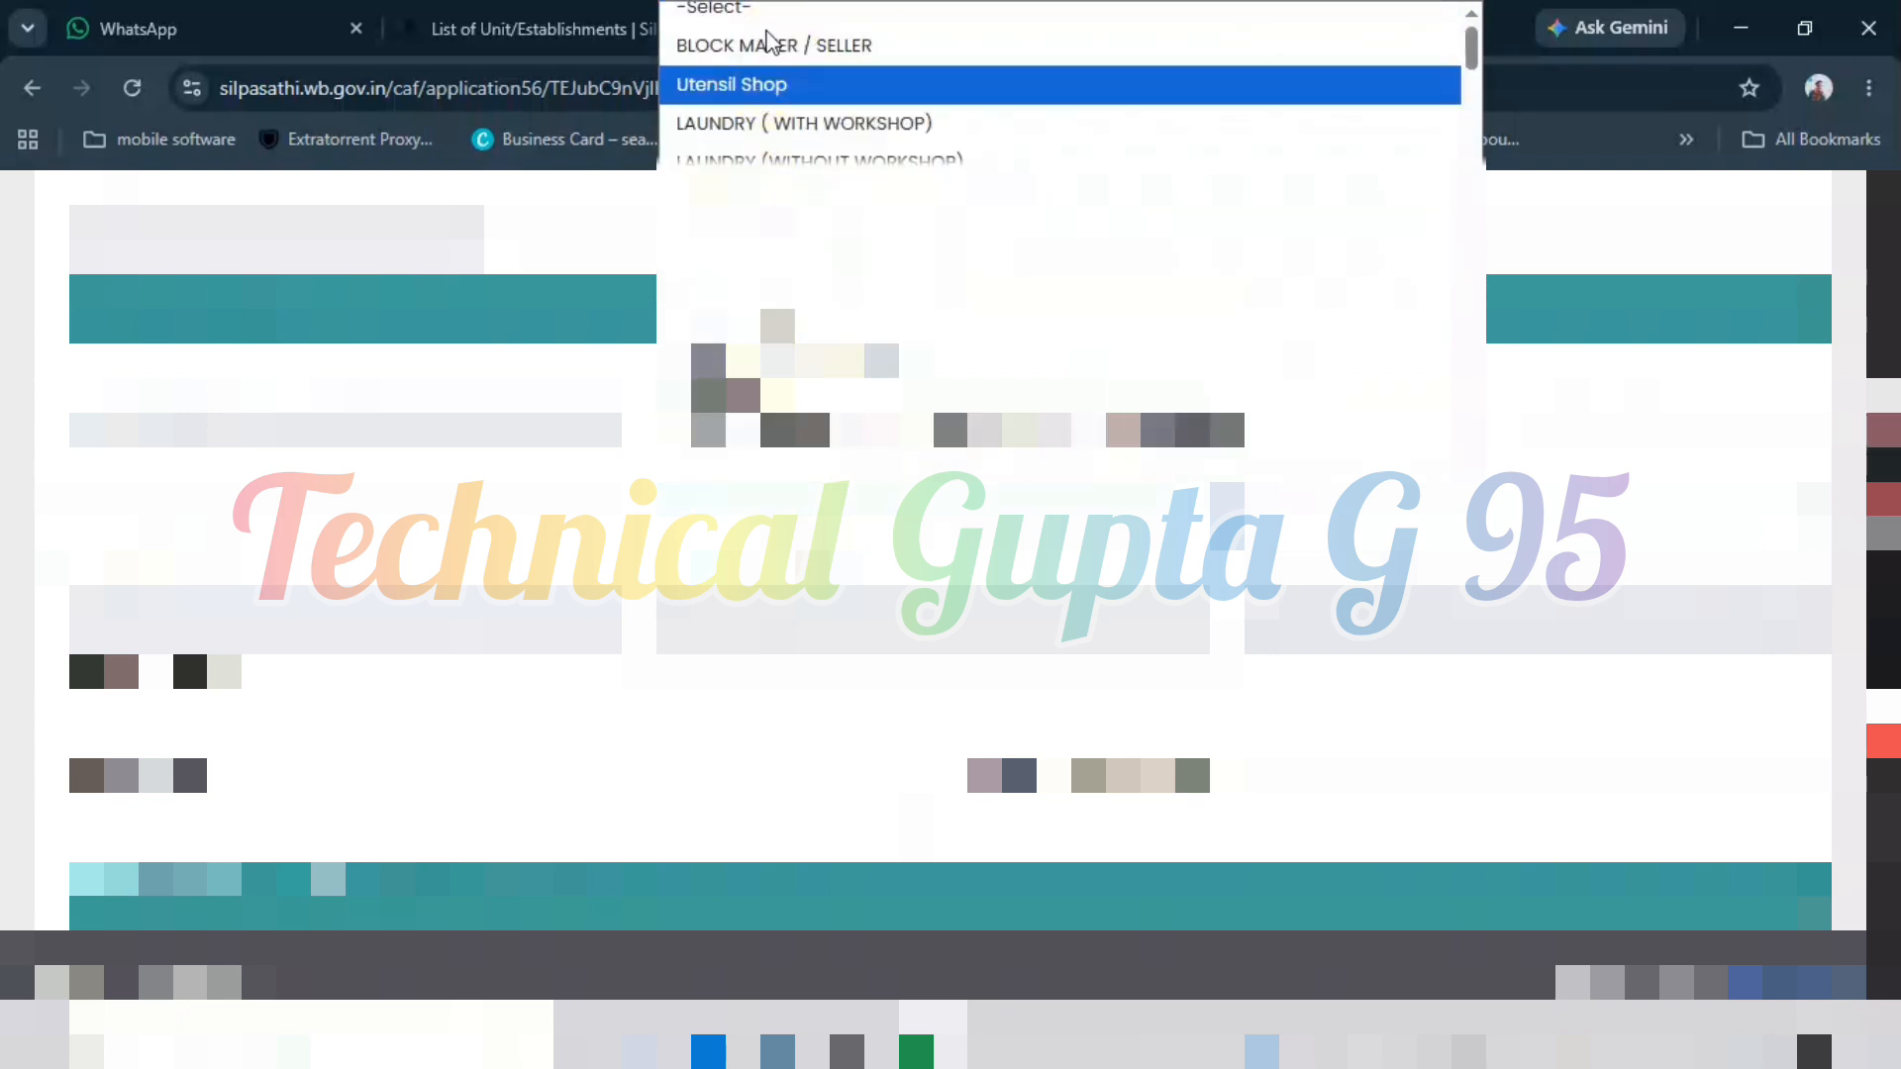
key("Down")
key("Down")
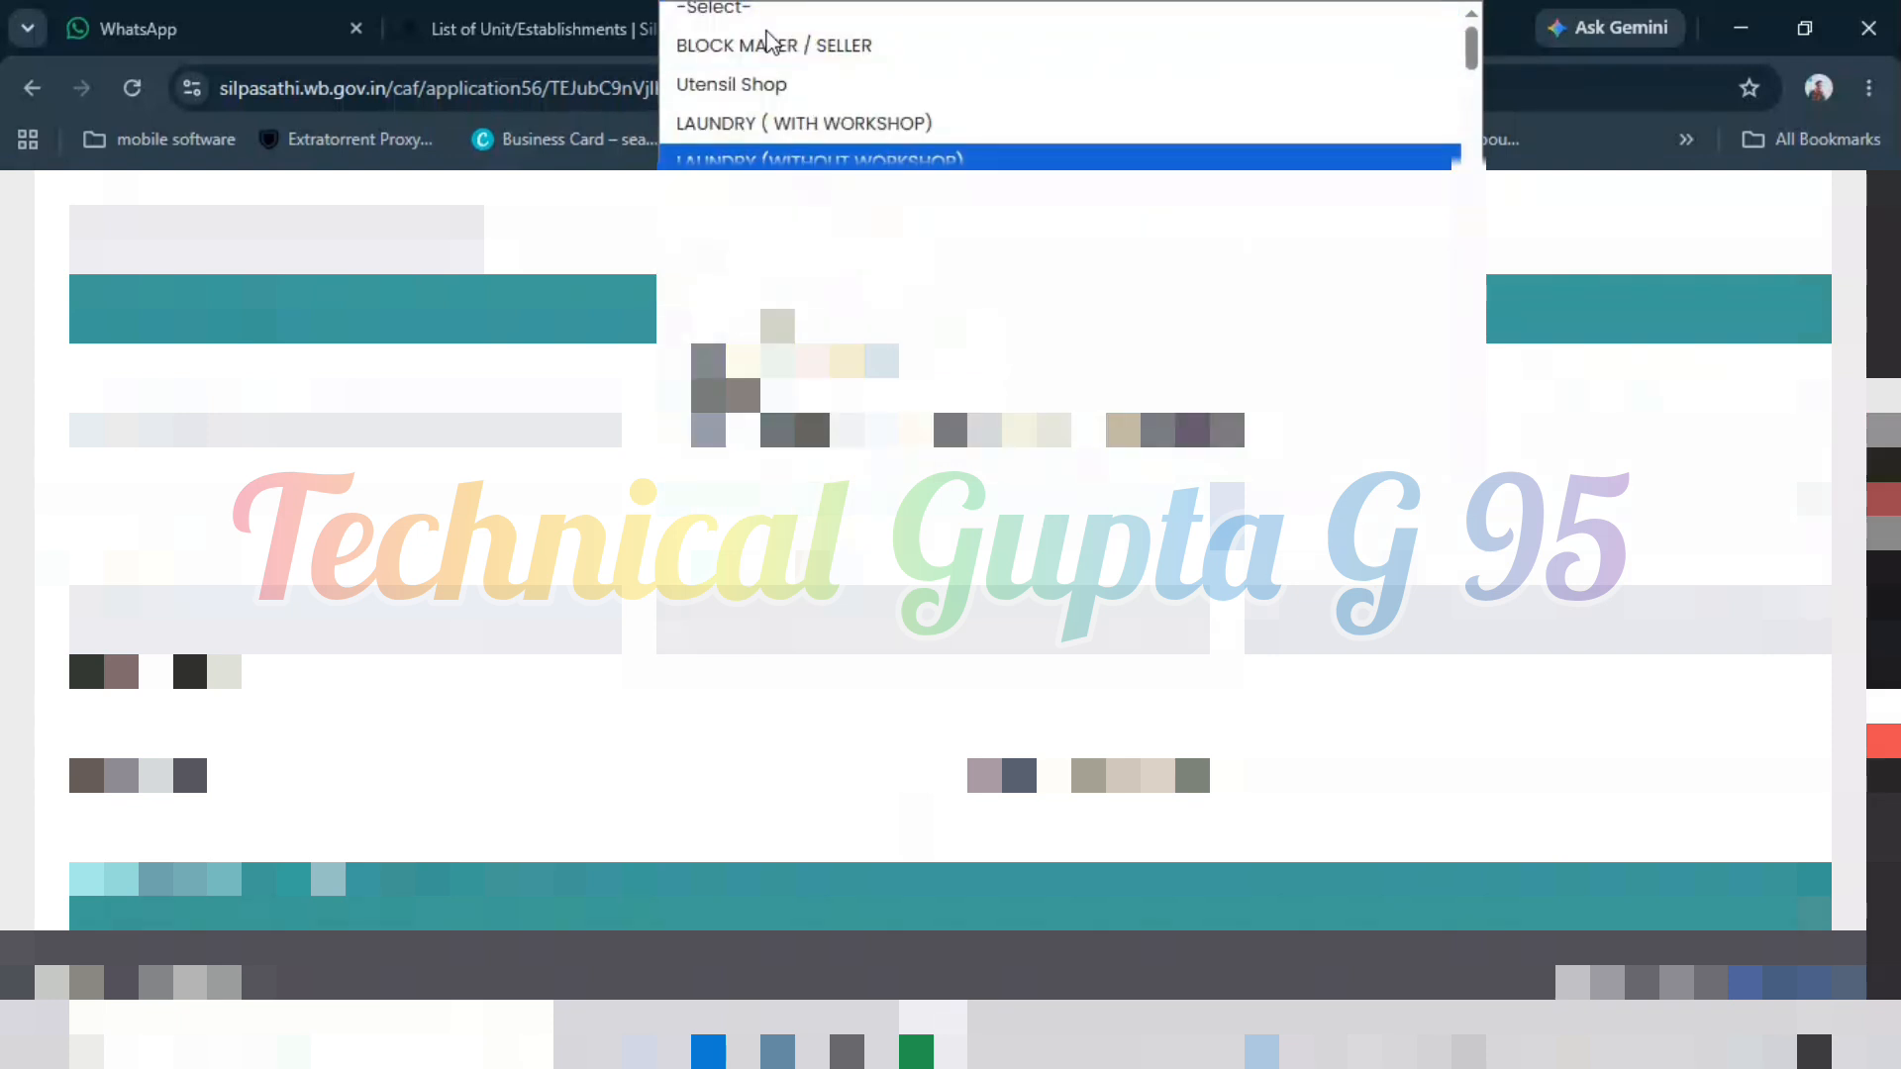
key("Down")
key("Down")
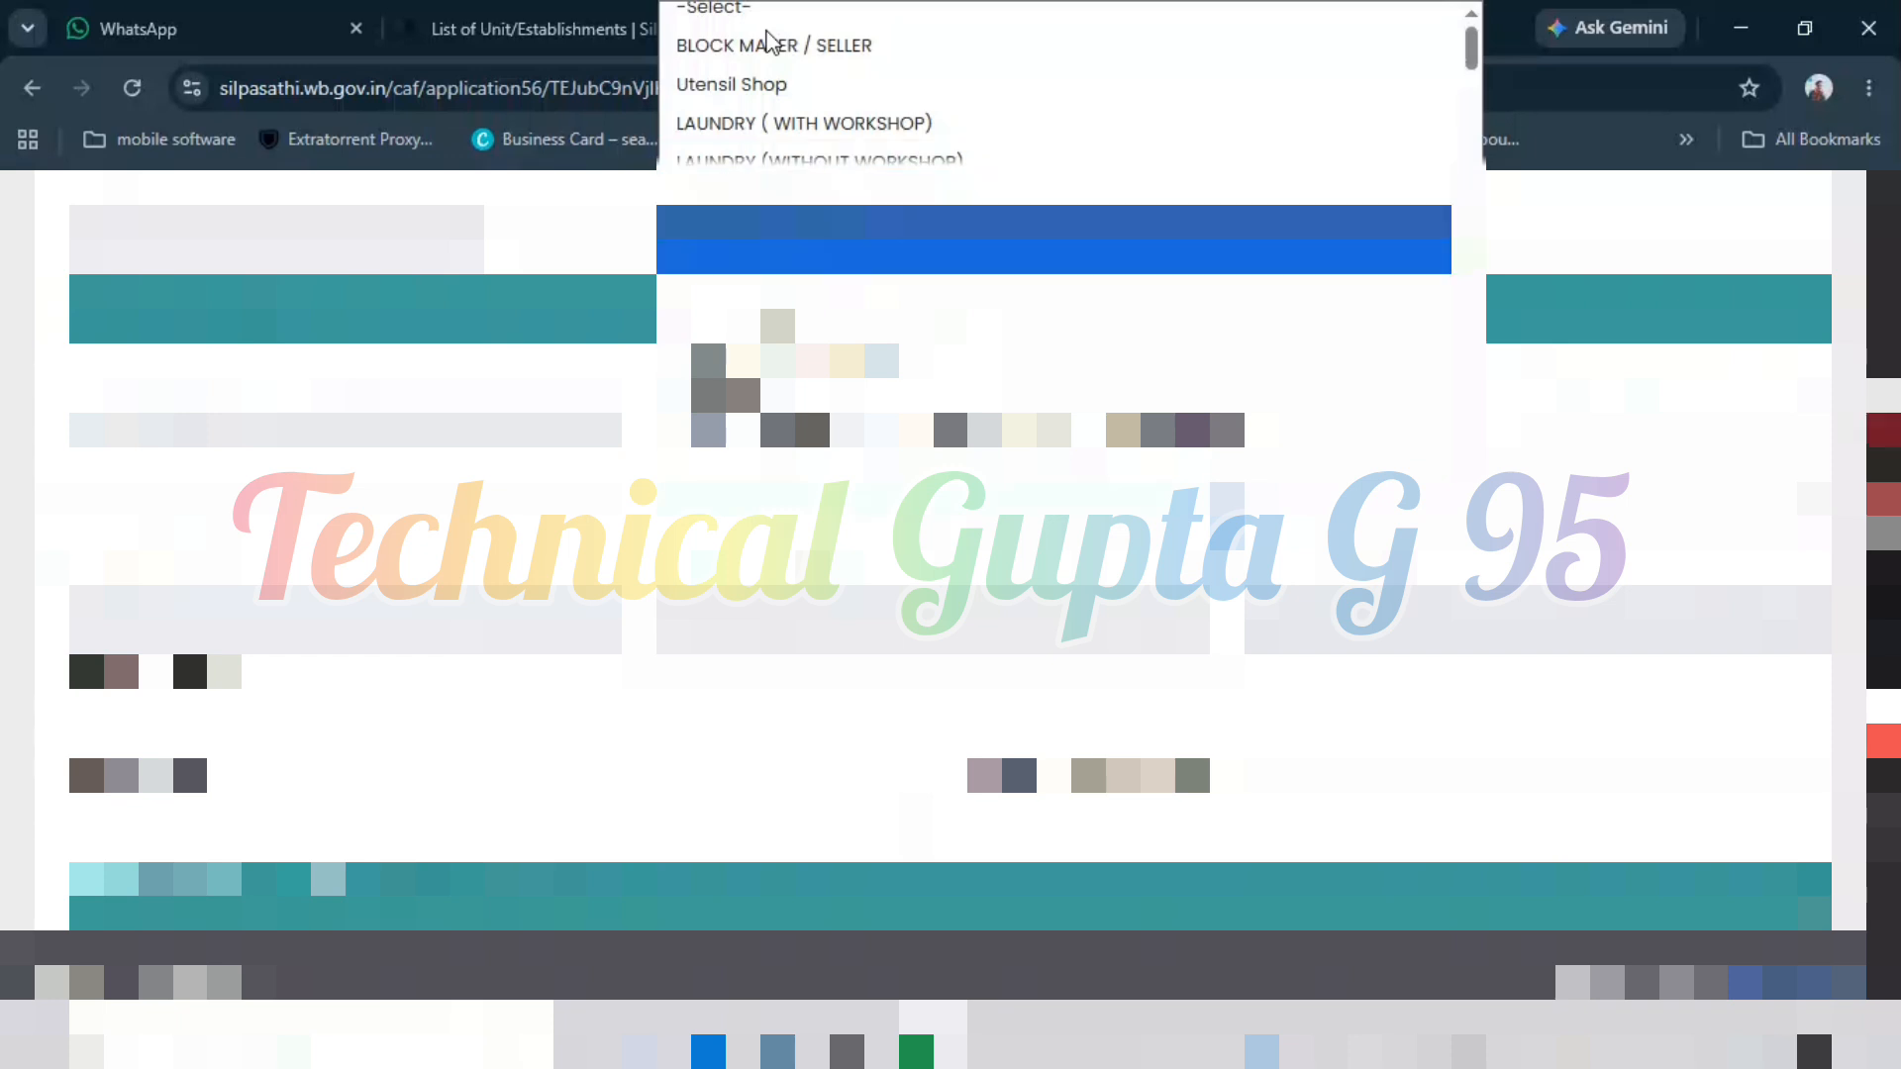
key("Down")
key("Down")
key("Down")
key("Down")
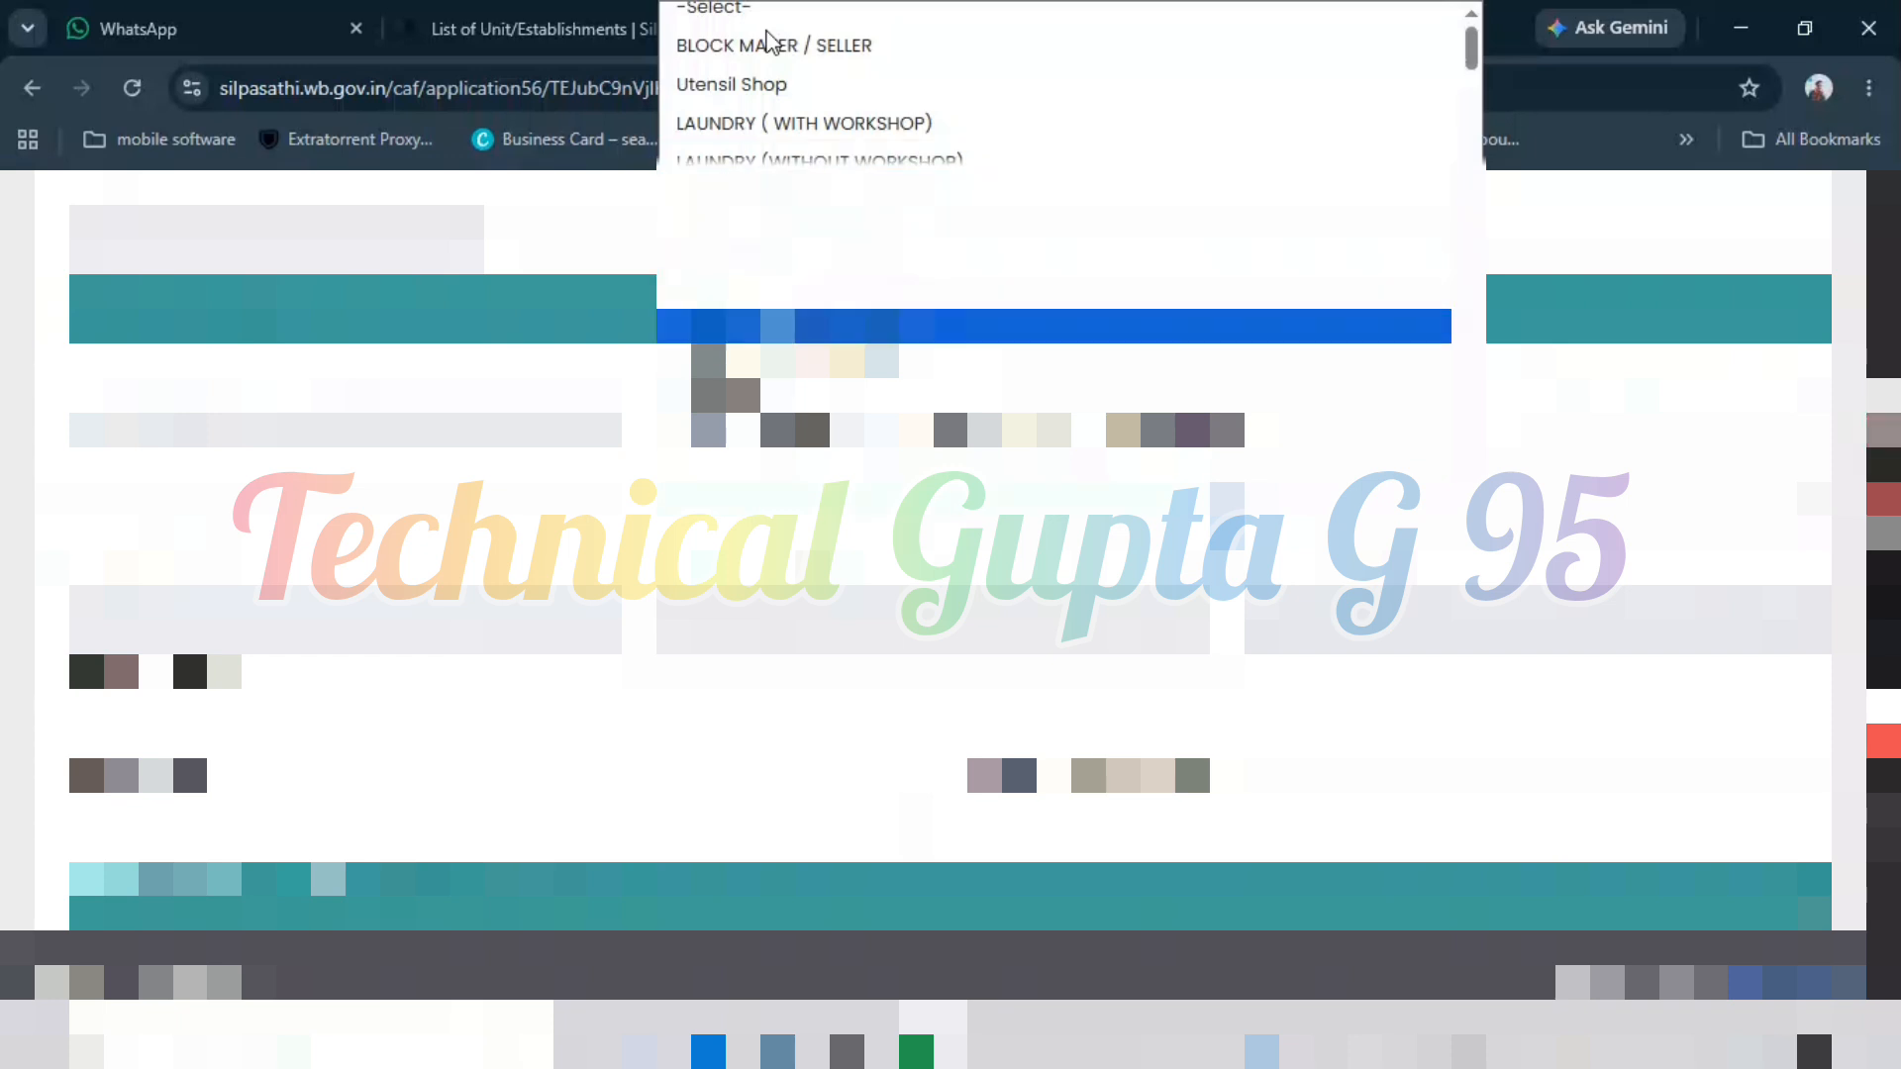
key("Down")
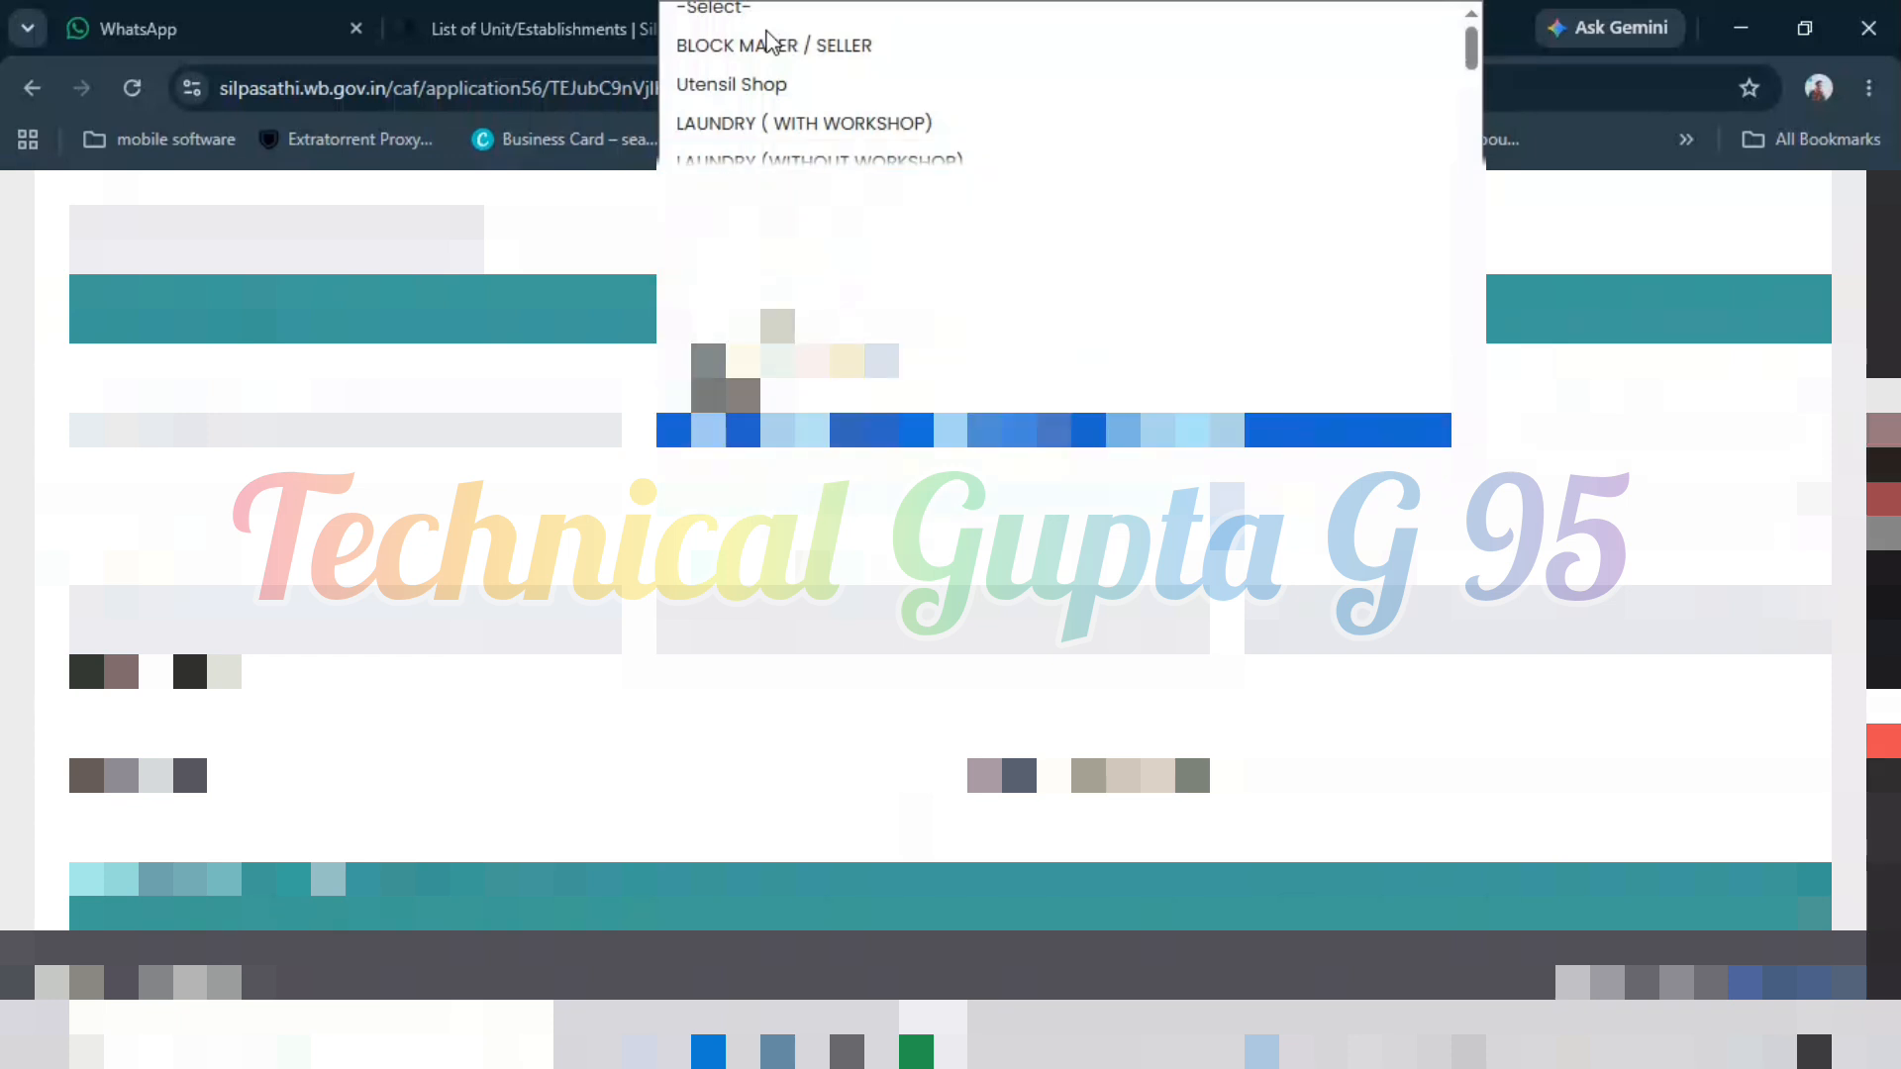
key("Down")
key("Down")
key("Down")
key("Down")
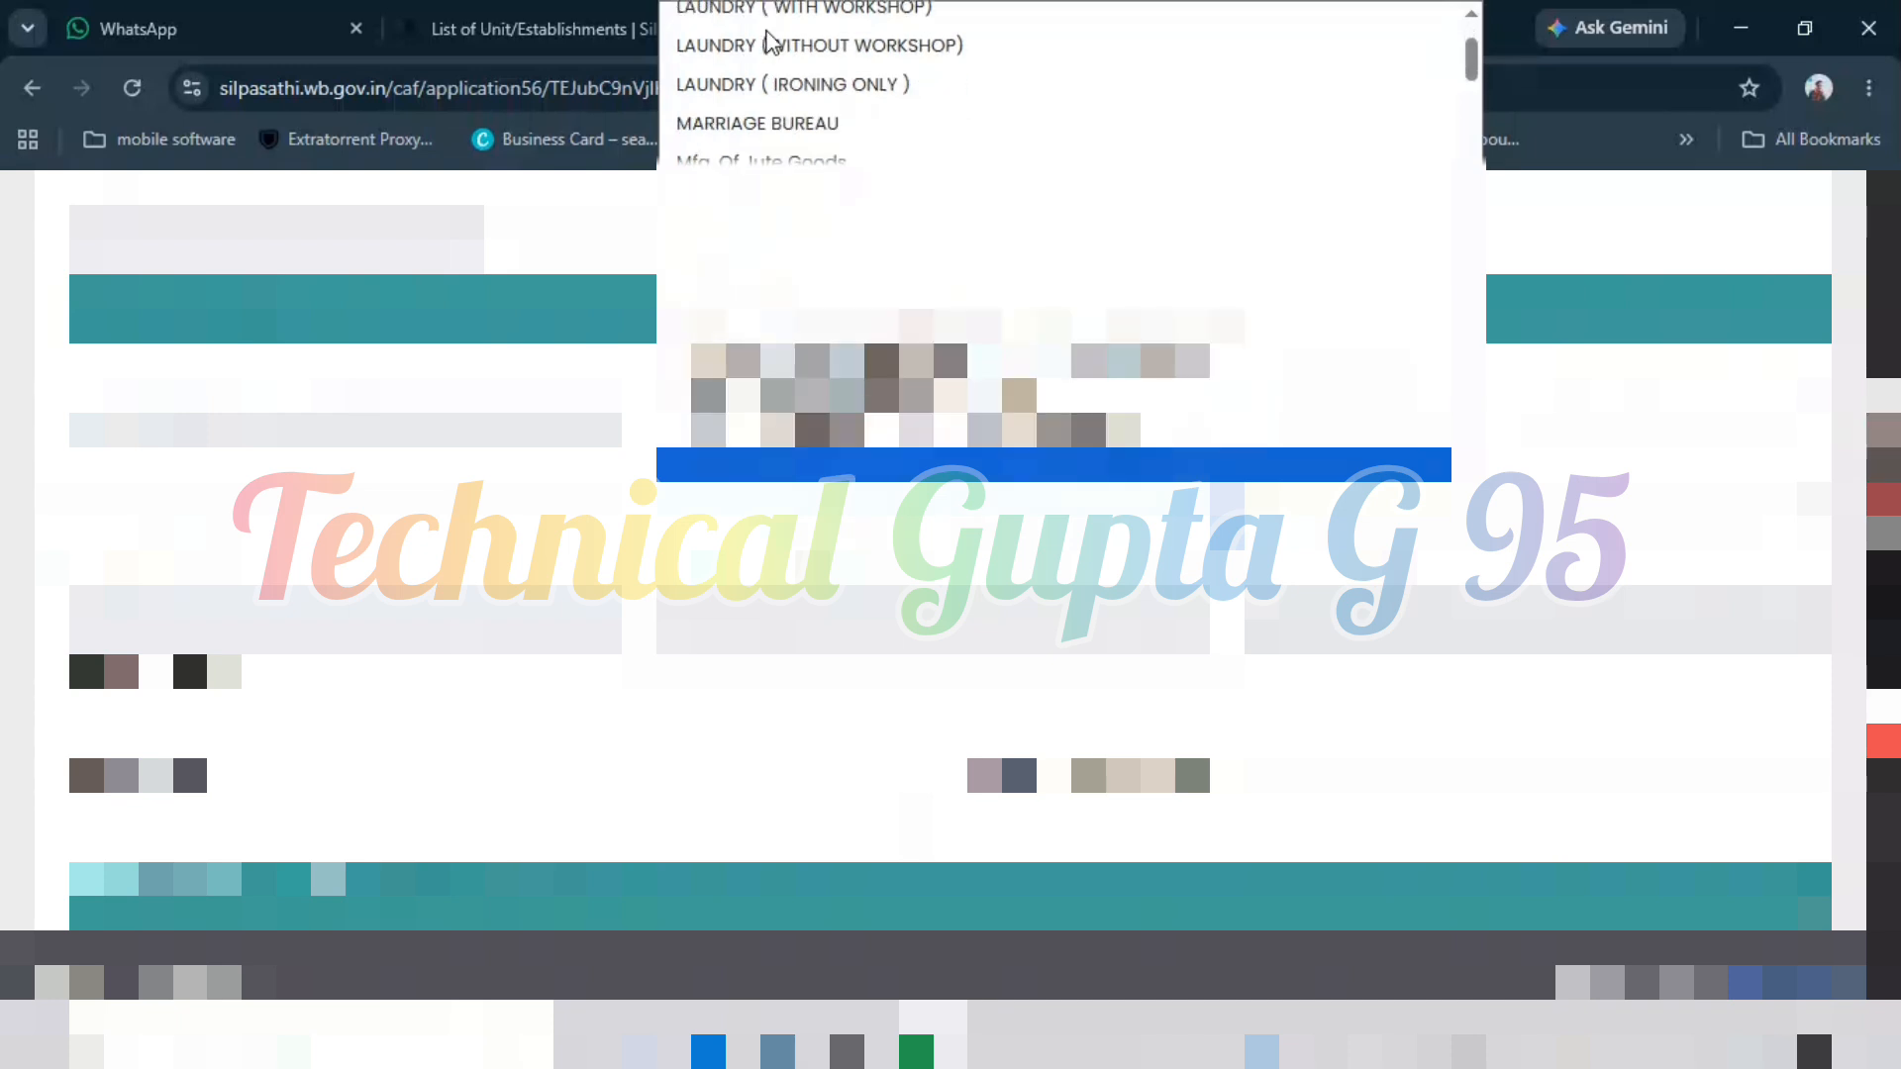
key("Down")
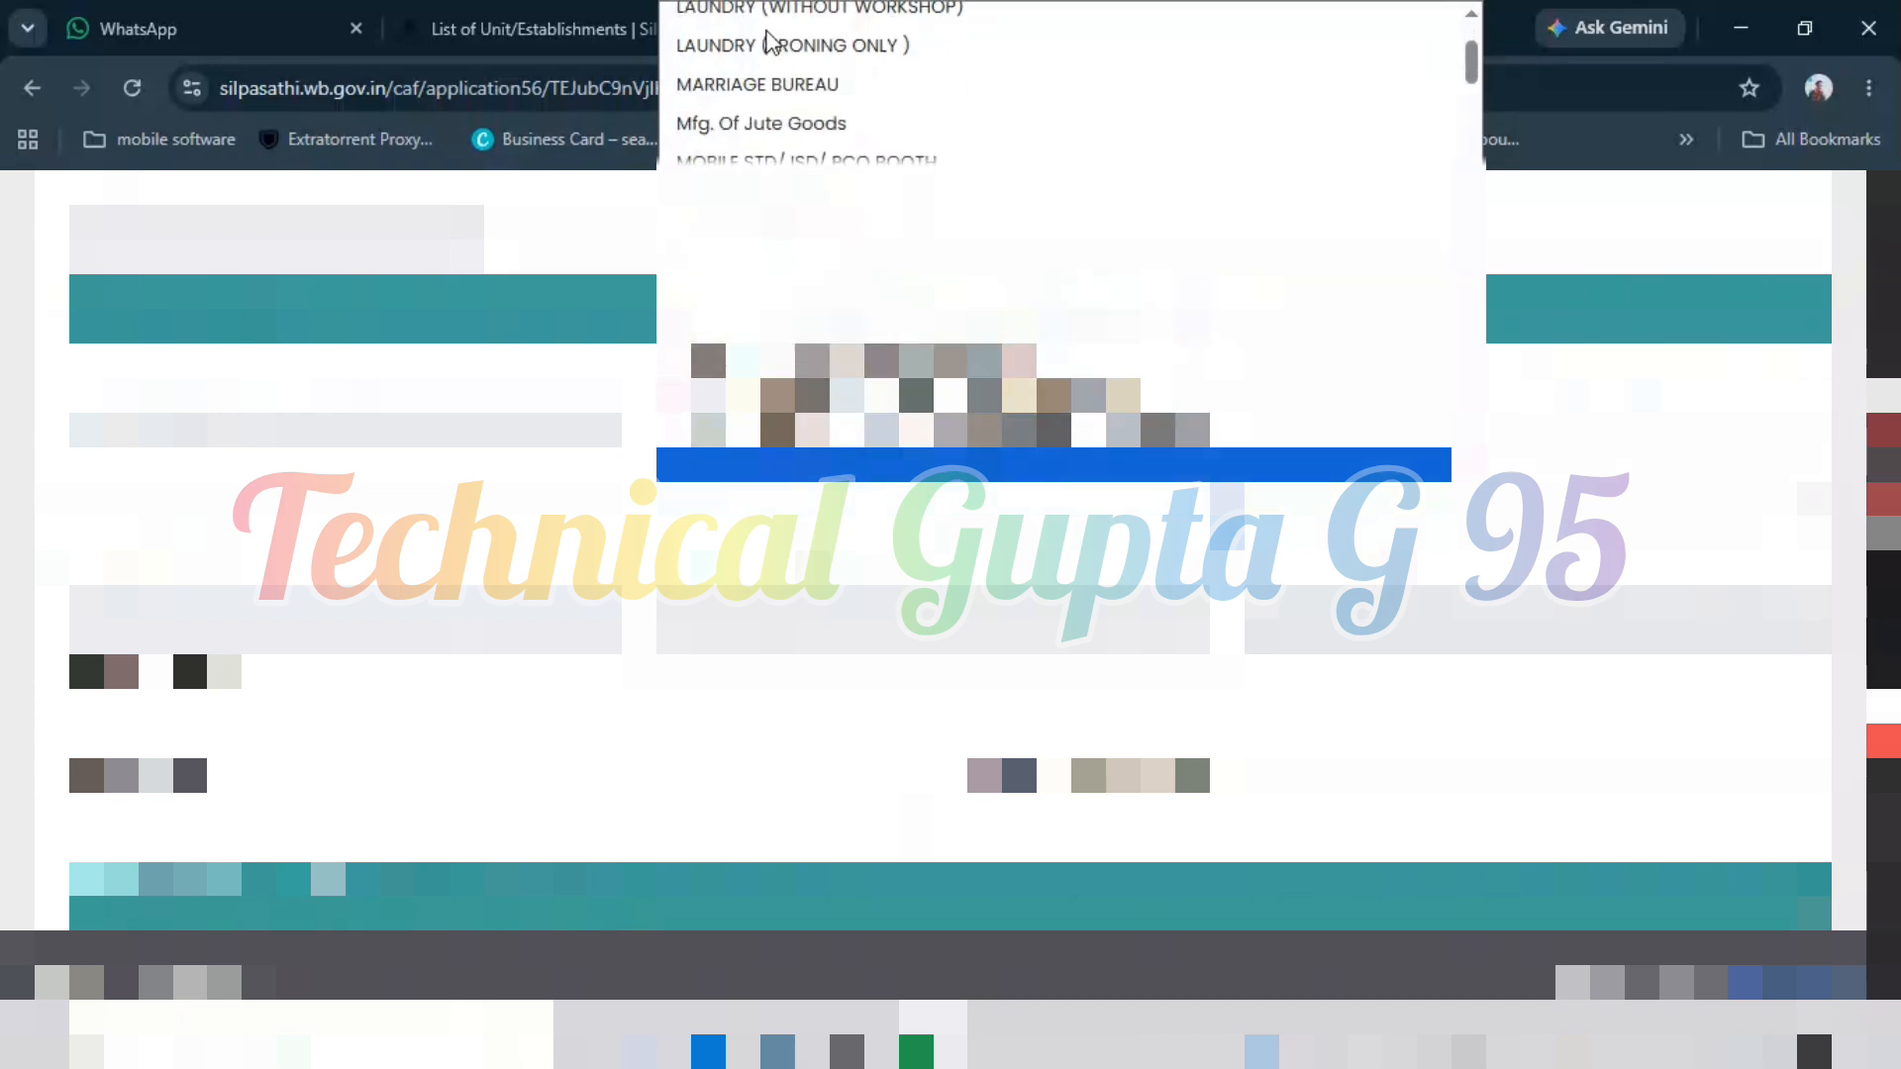
scroll(770, 42, "down", 2)
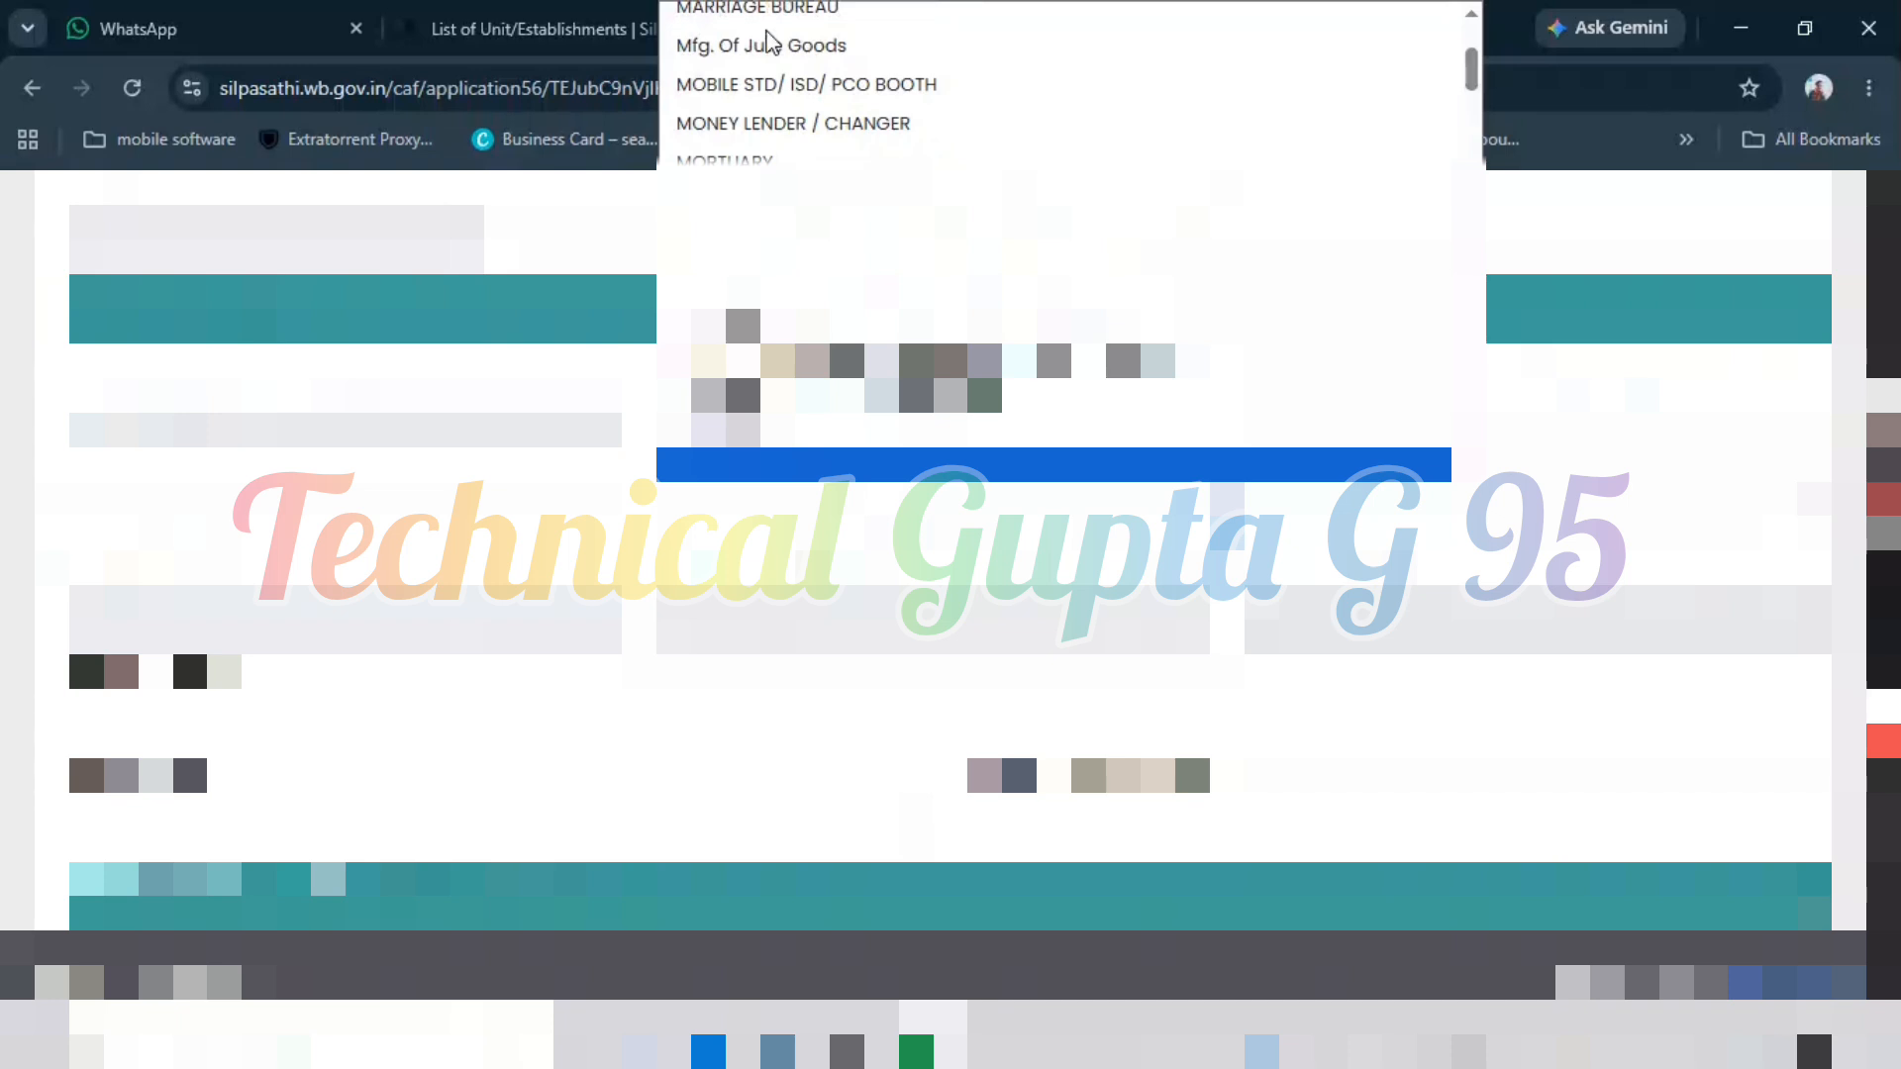
scroll(770, 41, "down", 3)
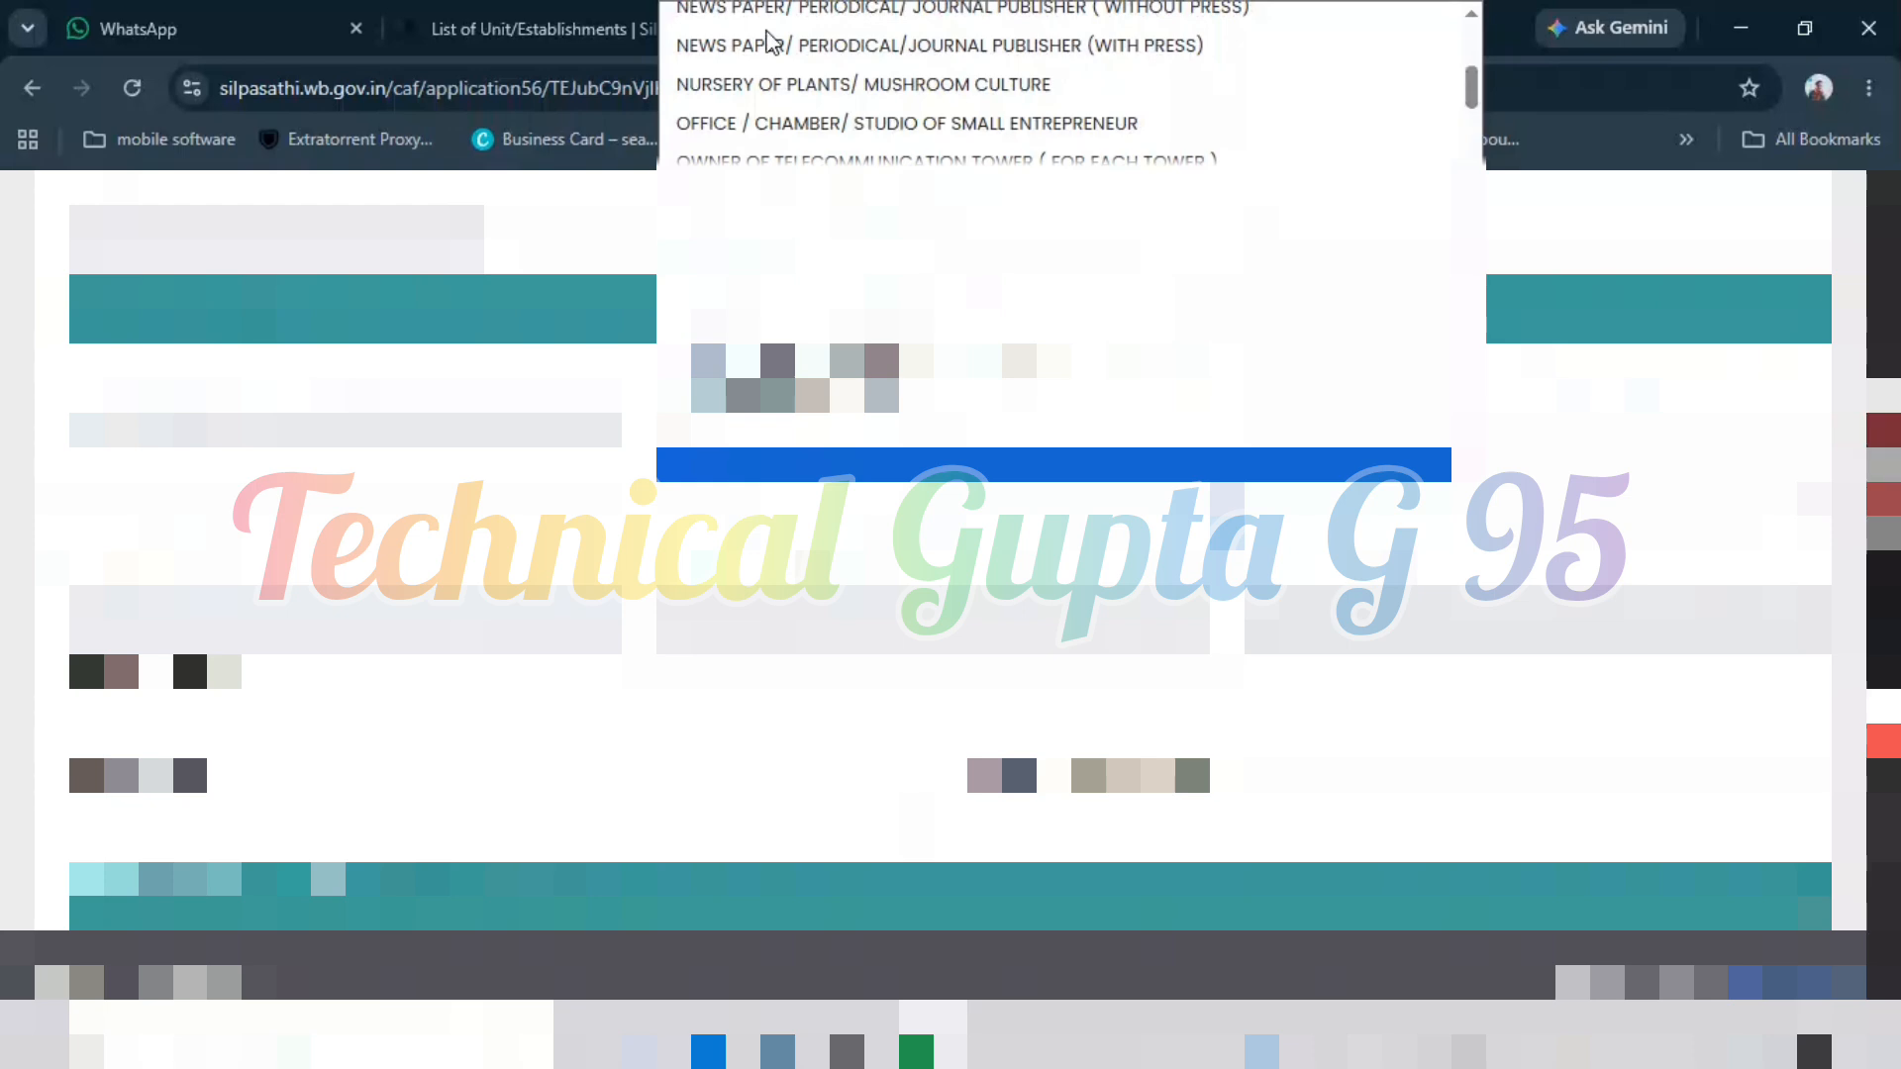
scroll(770, 42, "down", 1)
scroll(770, 42, "down", 1)
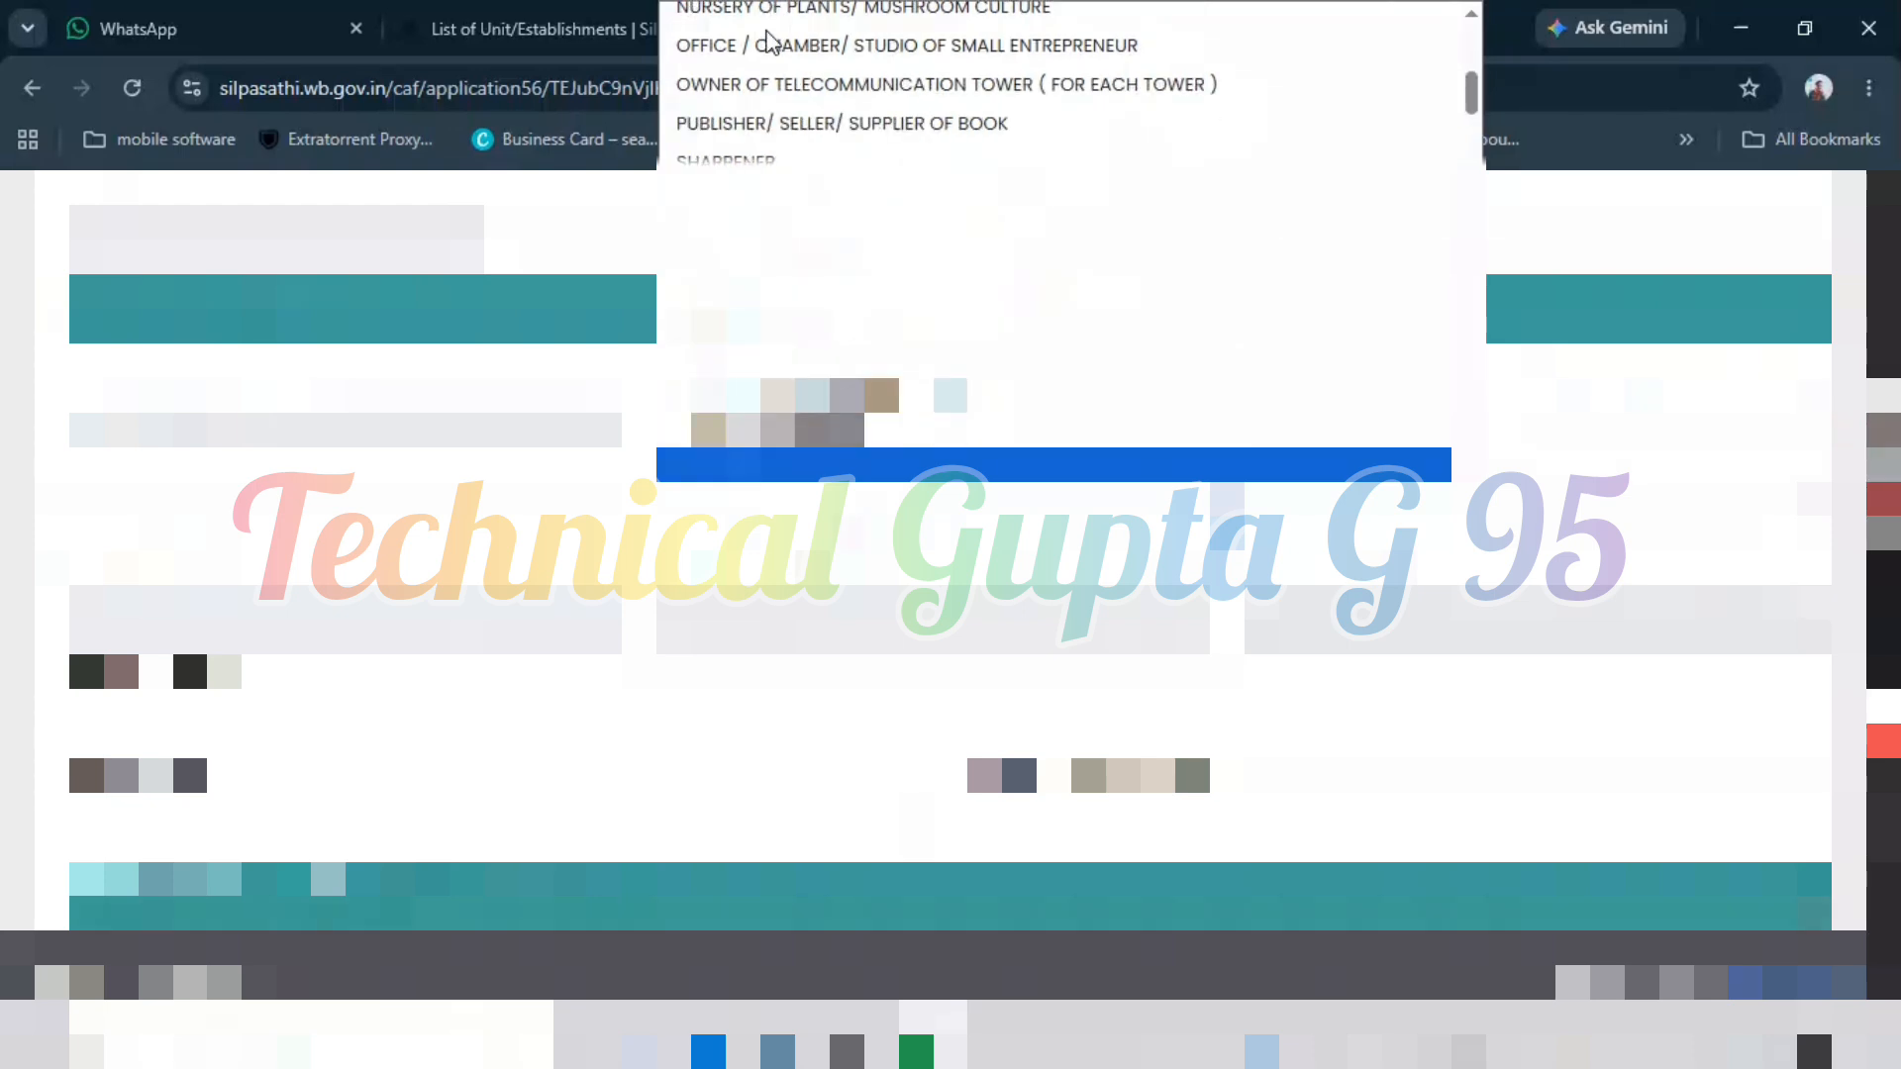
scroll(770, 41, "down", 1)
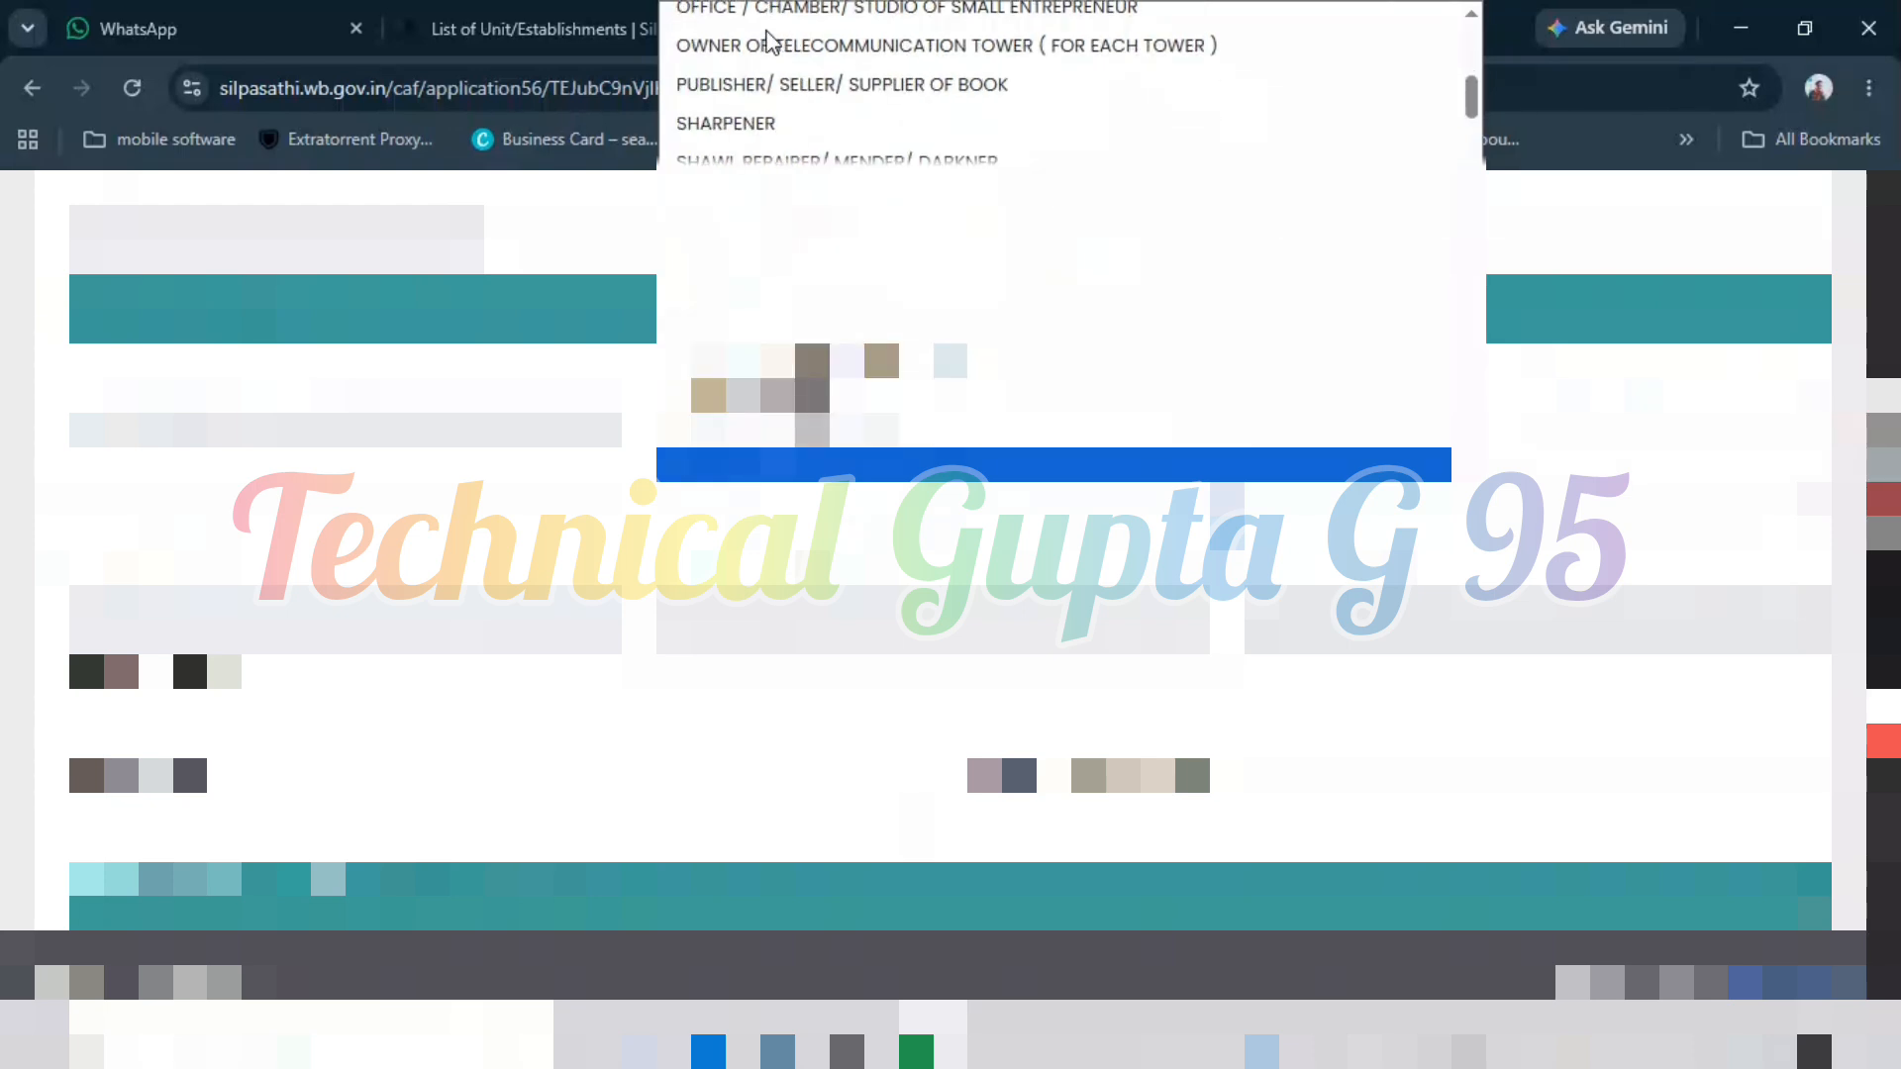
scroll(770, 41, "down", 1)
scroll(770, 42, "down", 3)
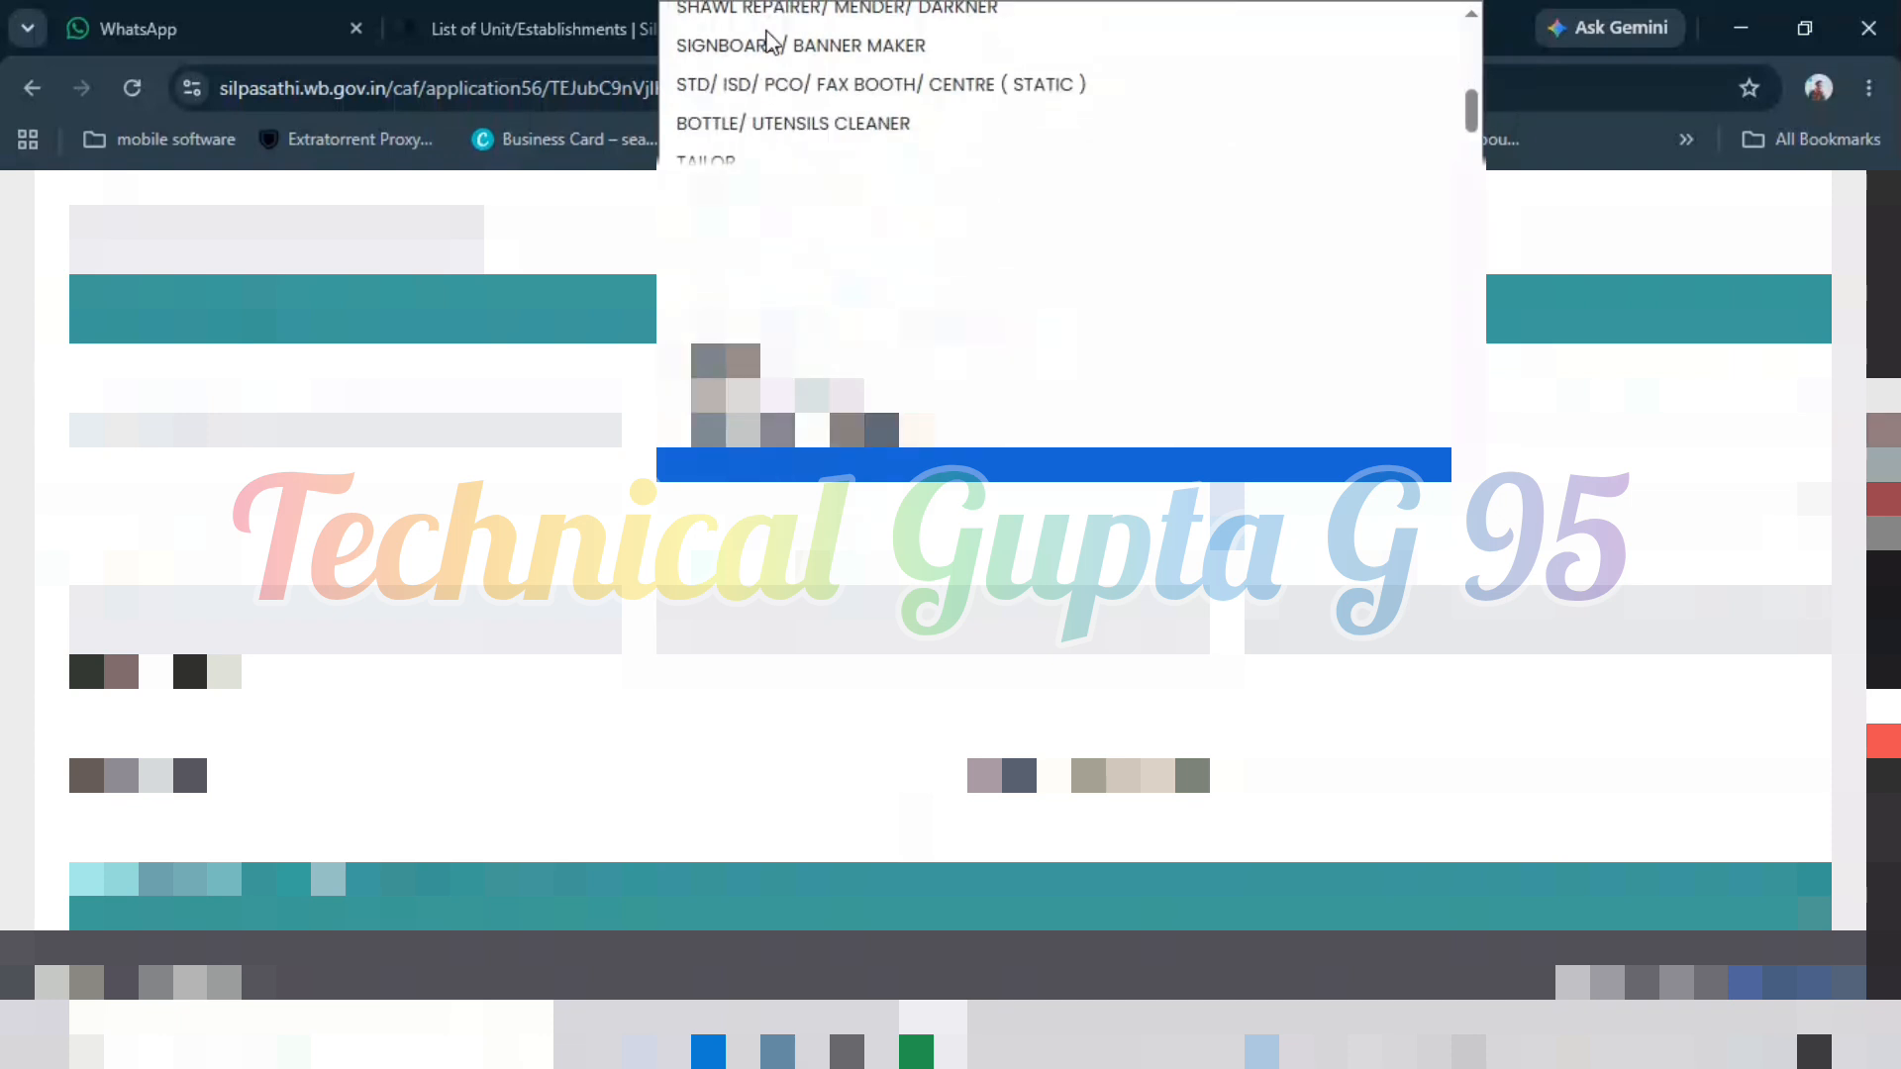
scroll(770, 41, "down", 1)
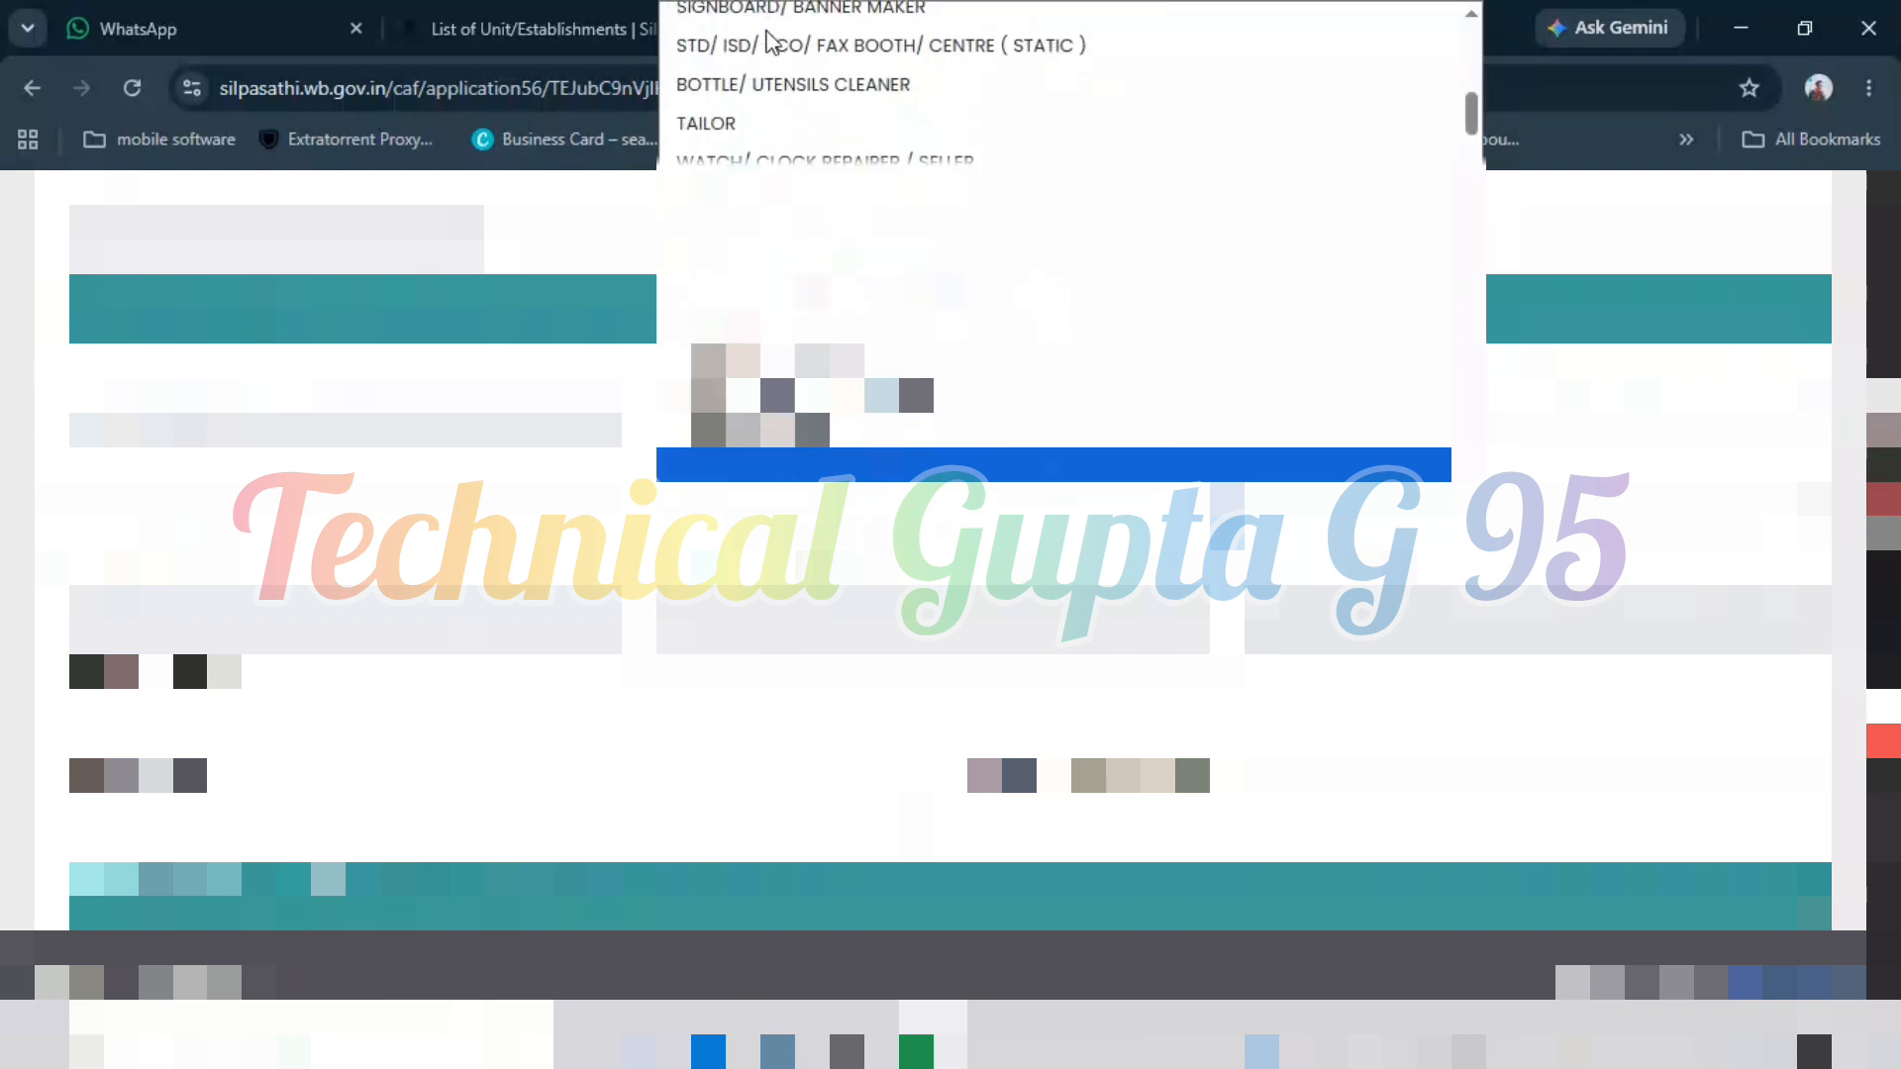
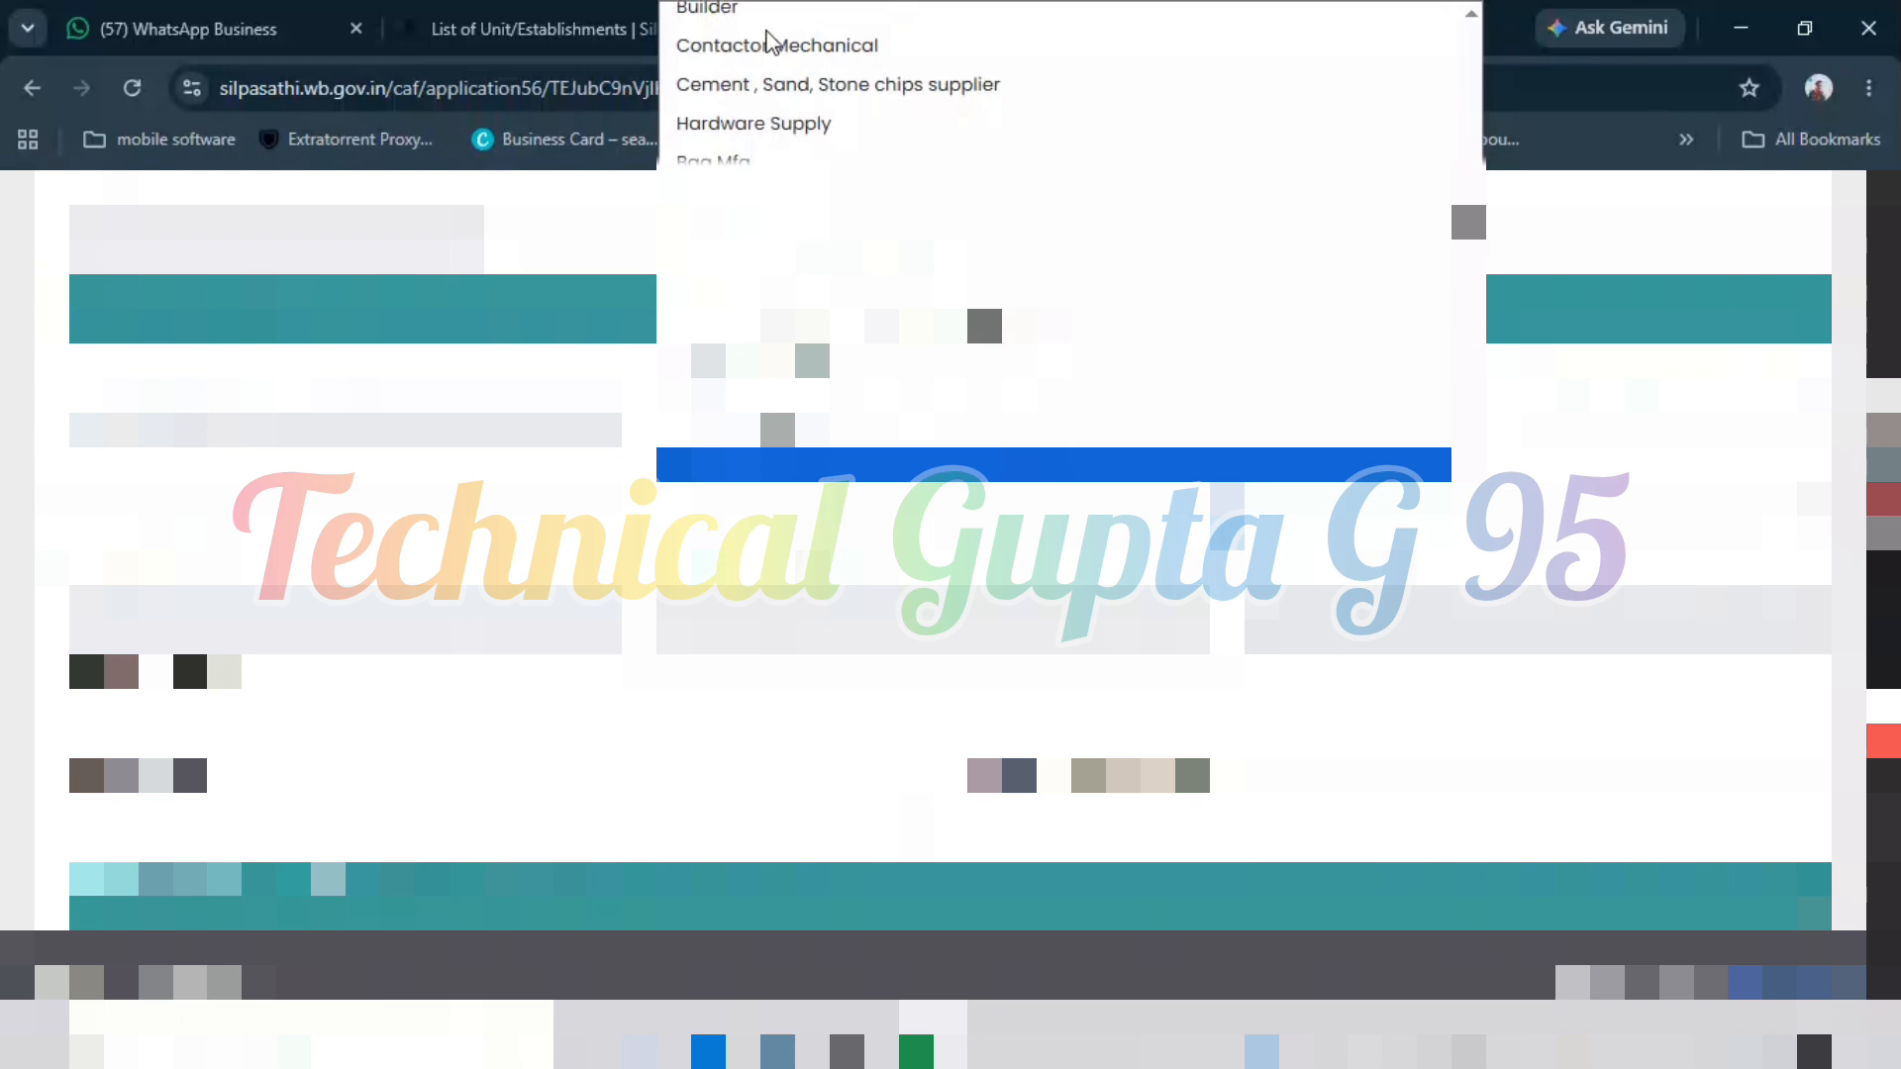
scroll(770, 42, "down", 1)
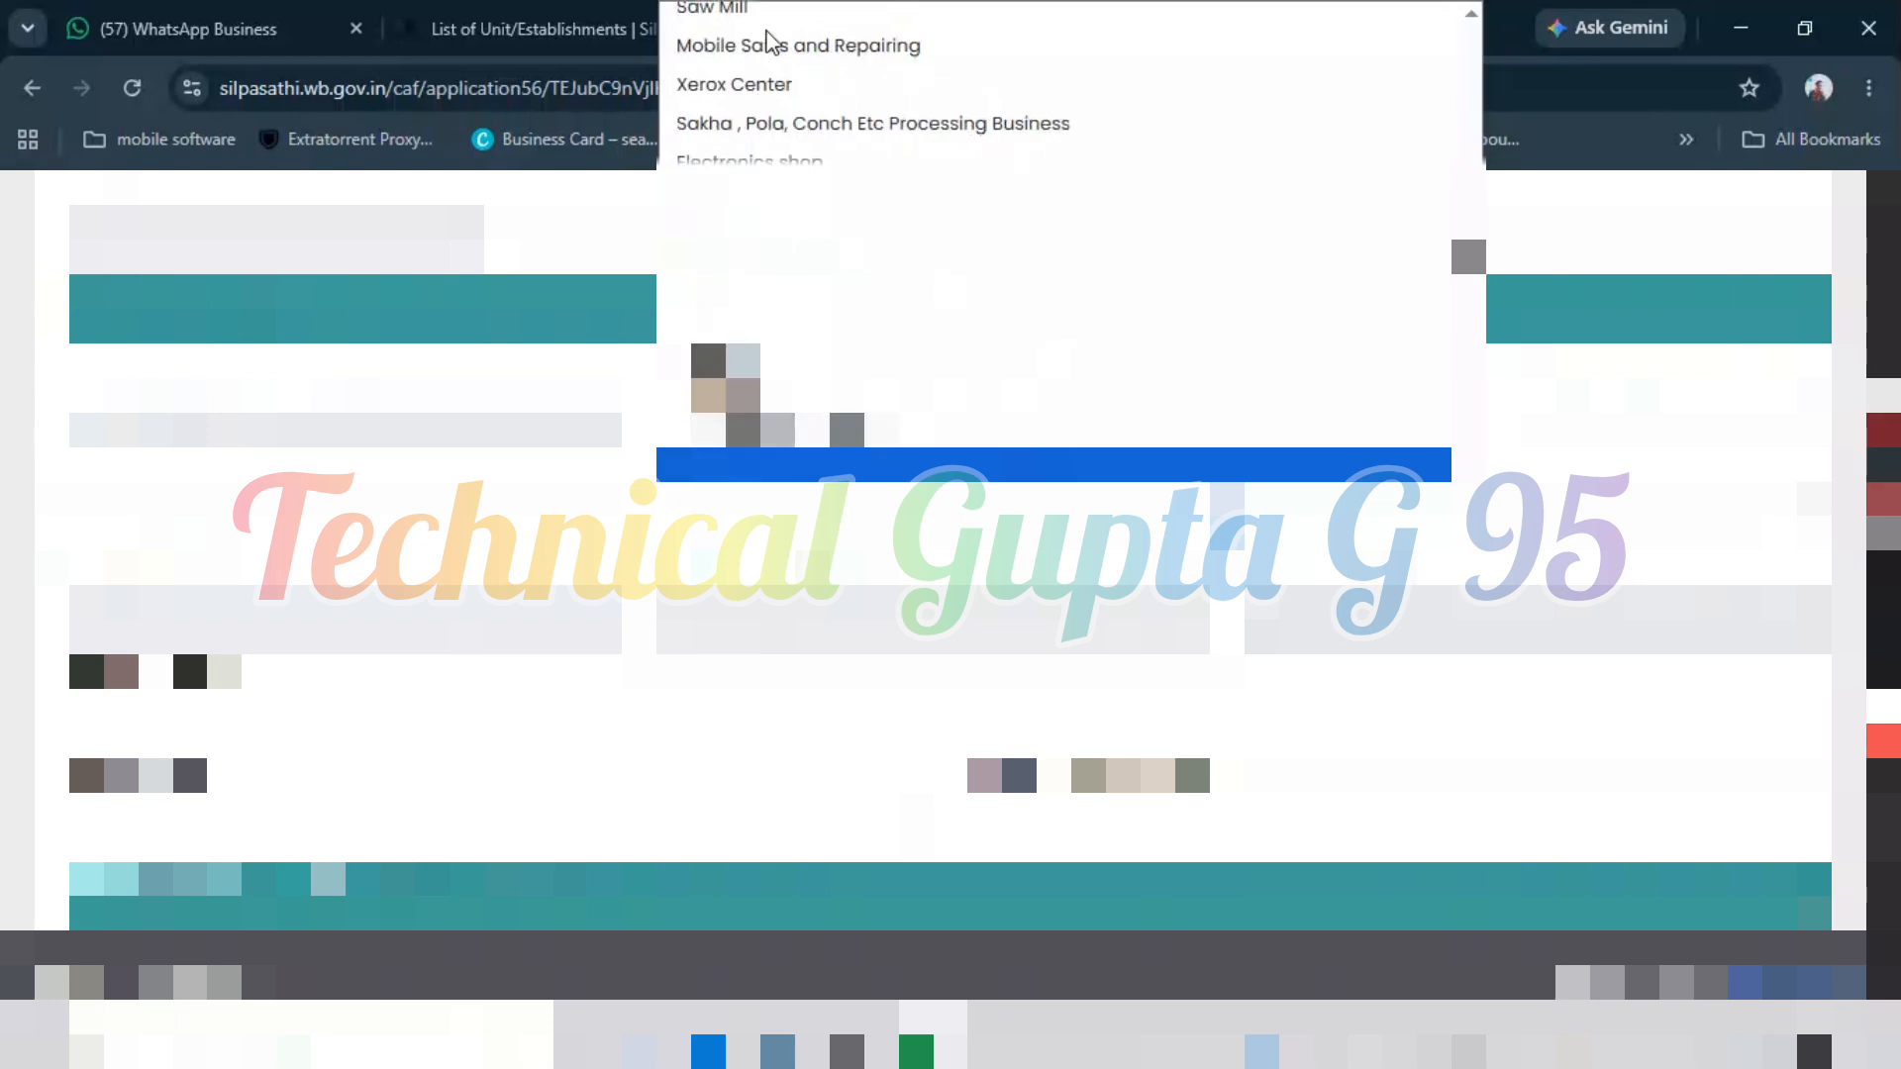
scroll(770, 41, "down", 1)
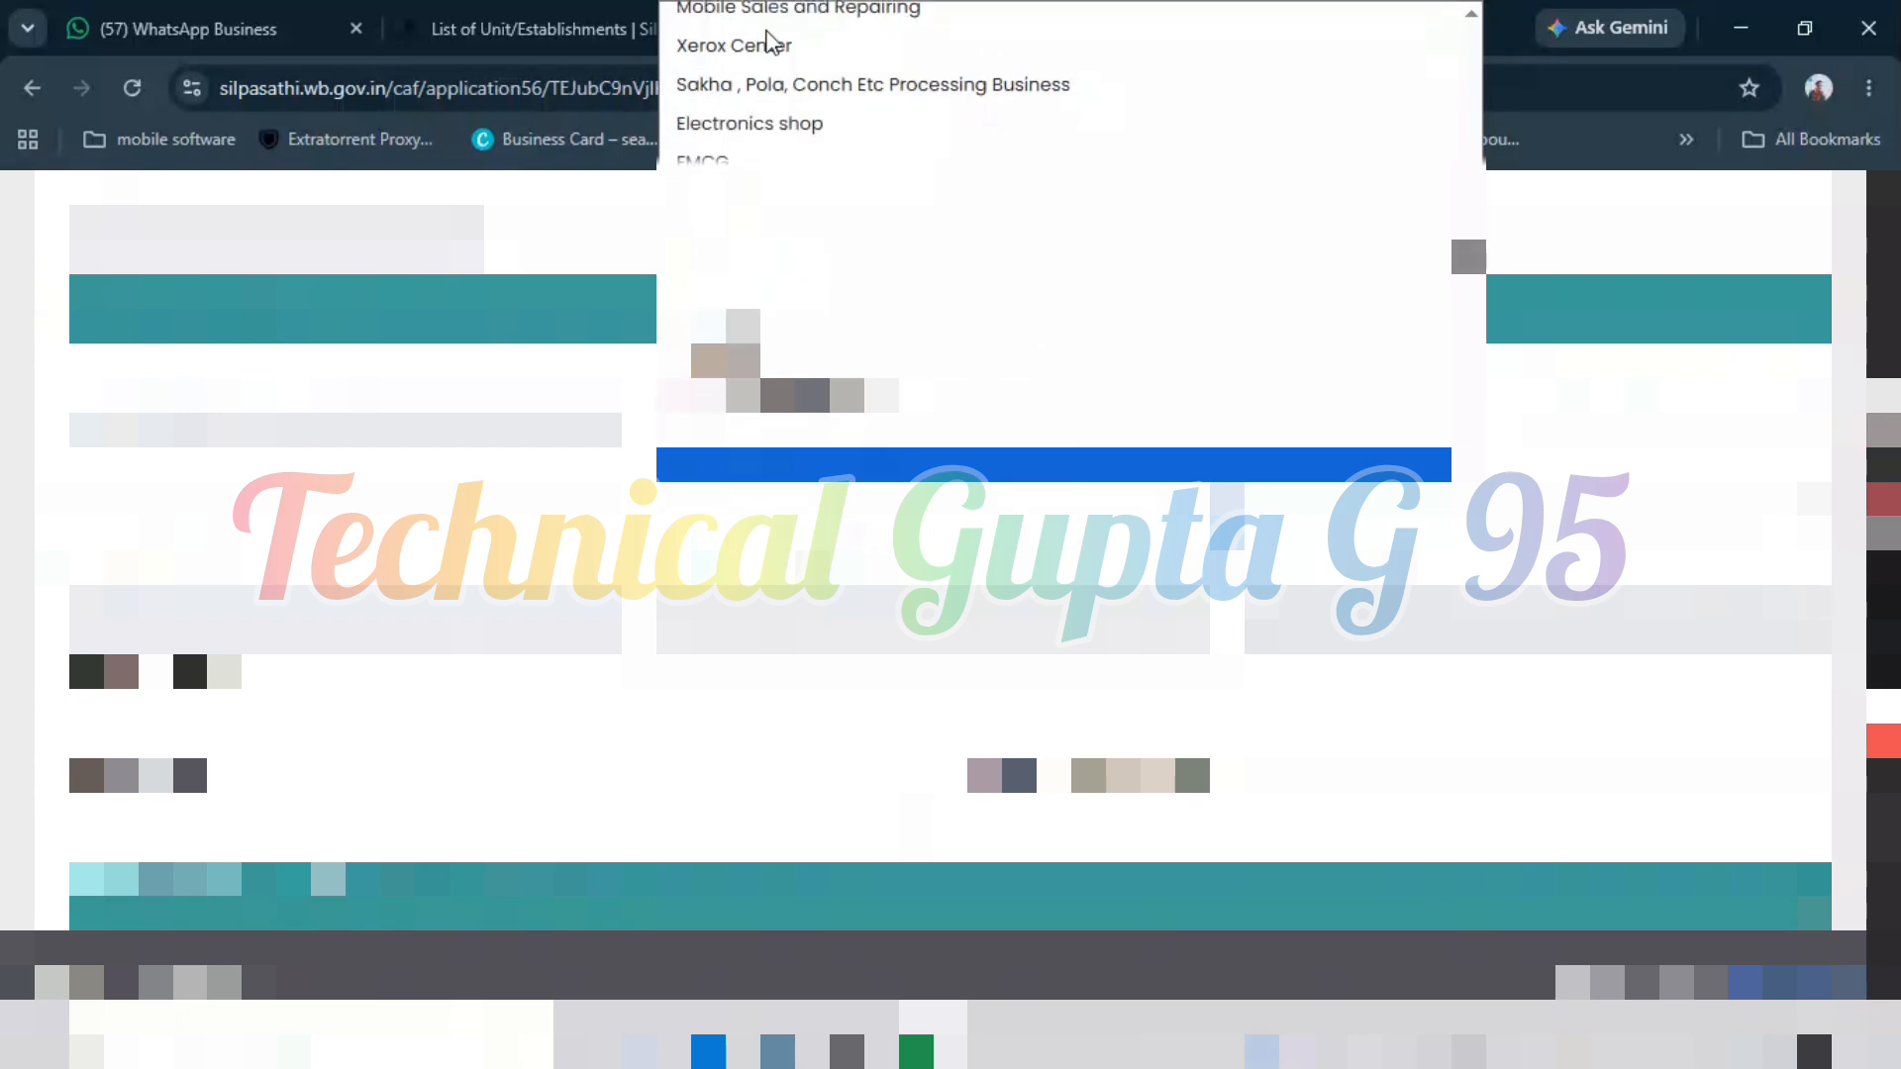
scroll(770, 41, "down", 1)
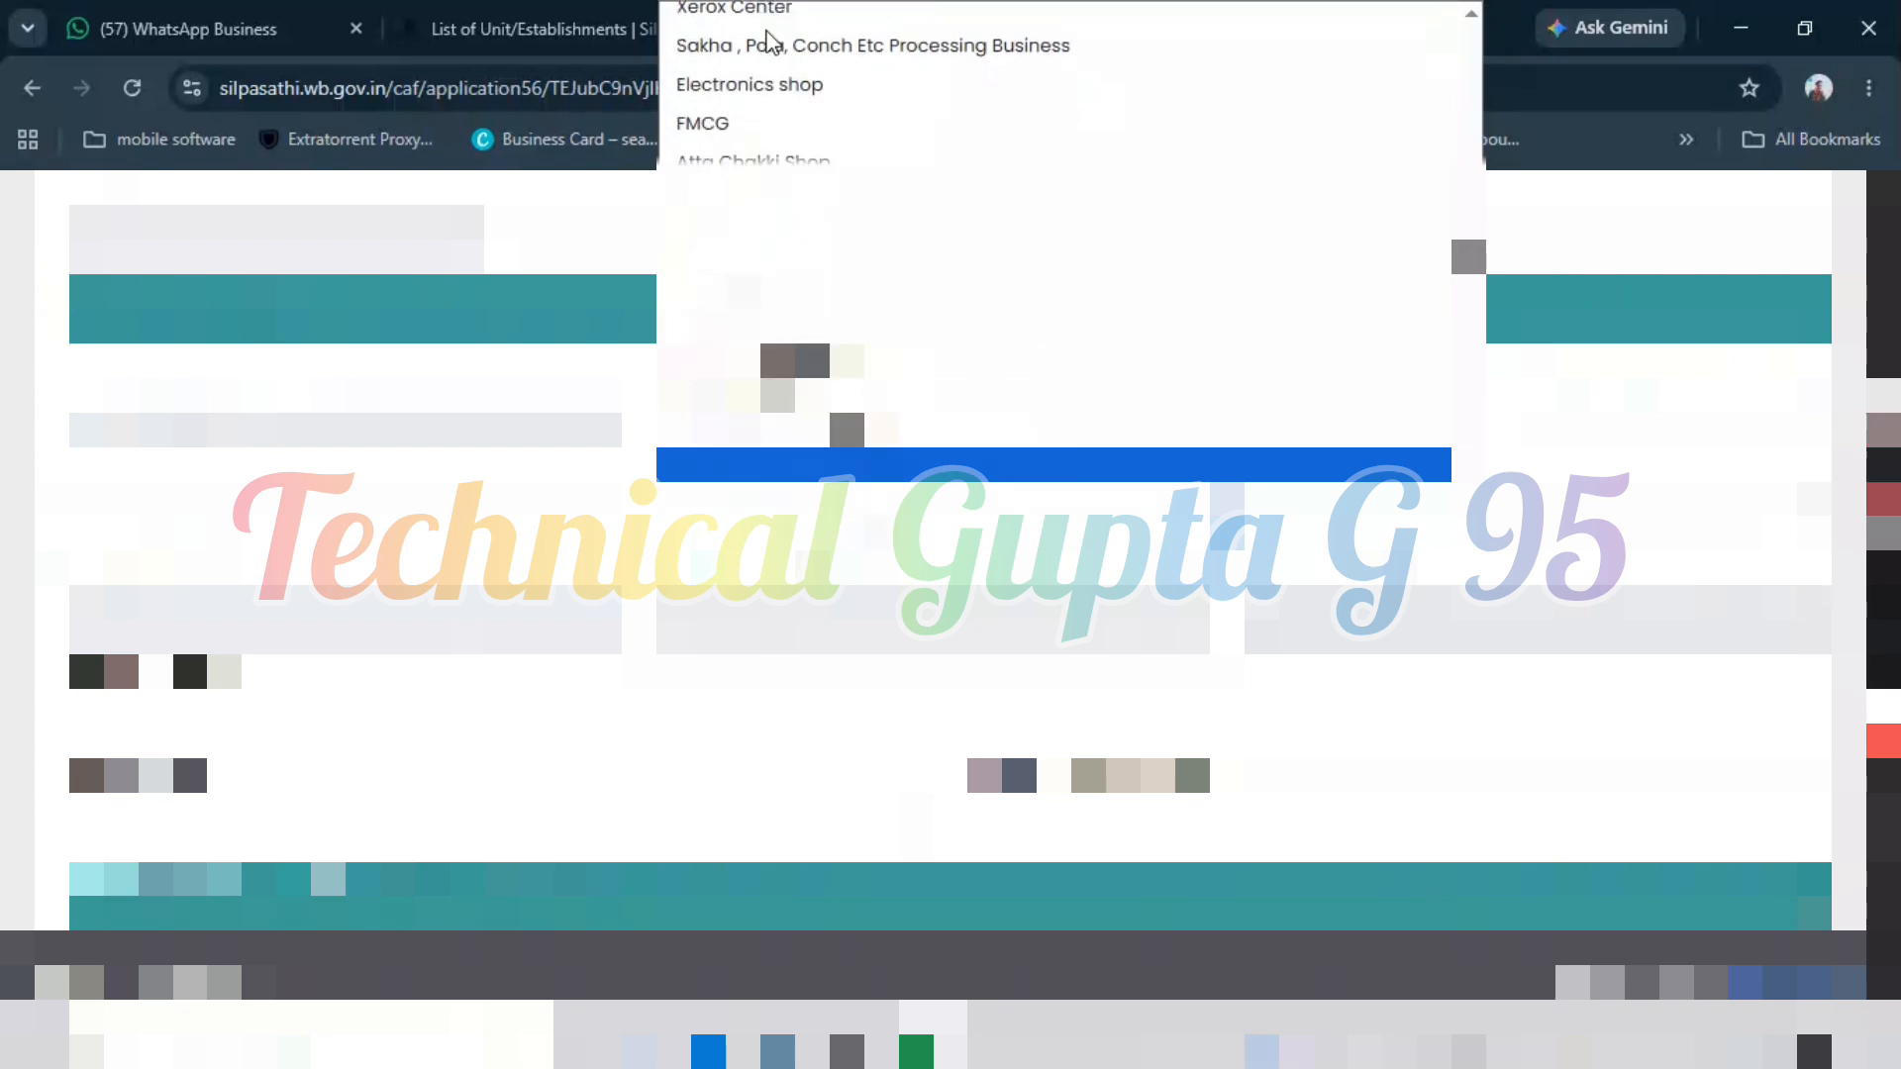
scroll(771, 42, "down", 2)
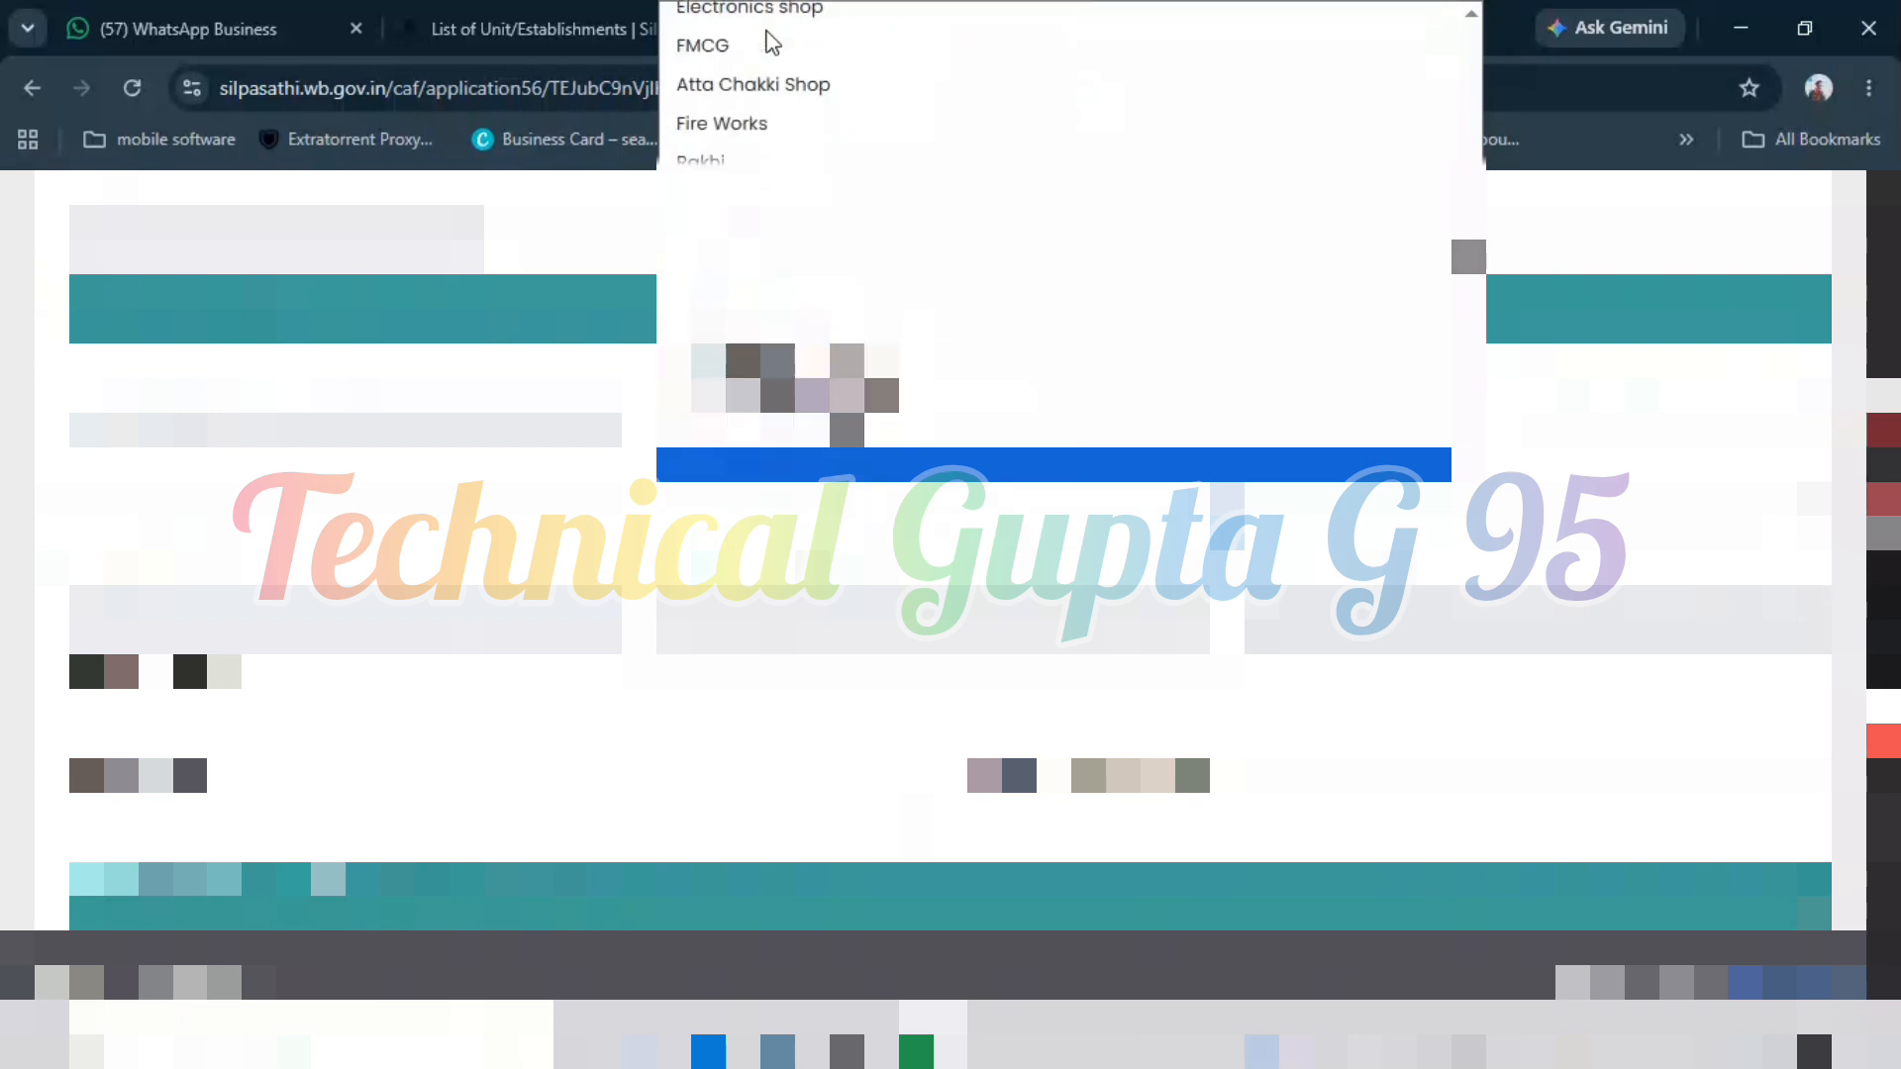
scroll(771, 41, "down", 3)
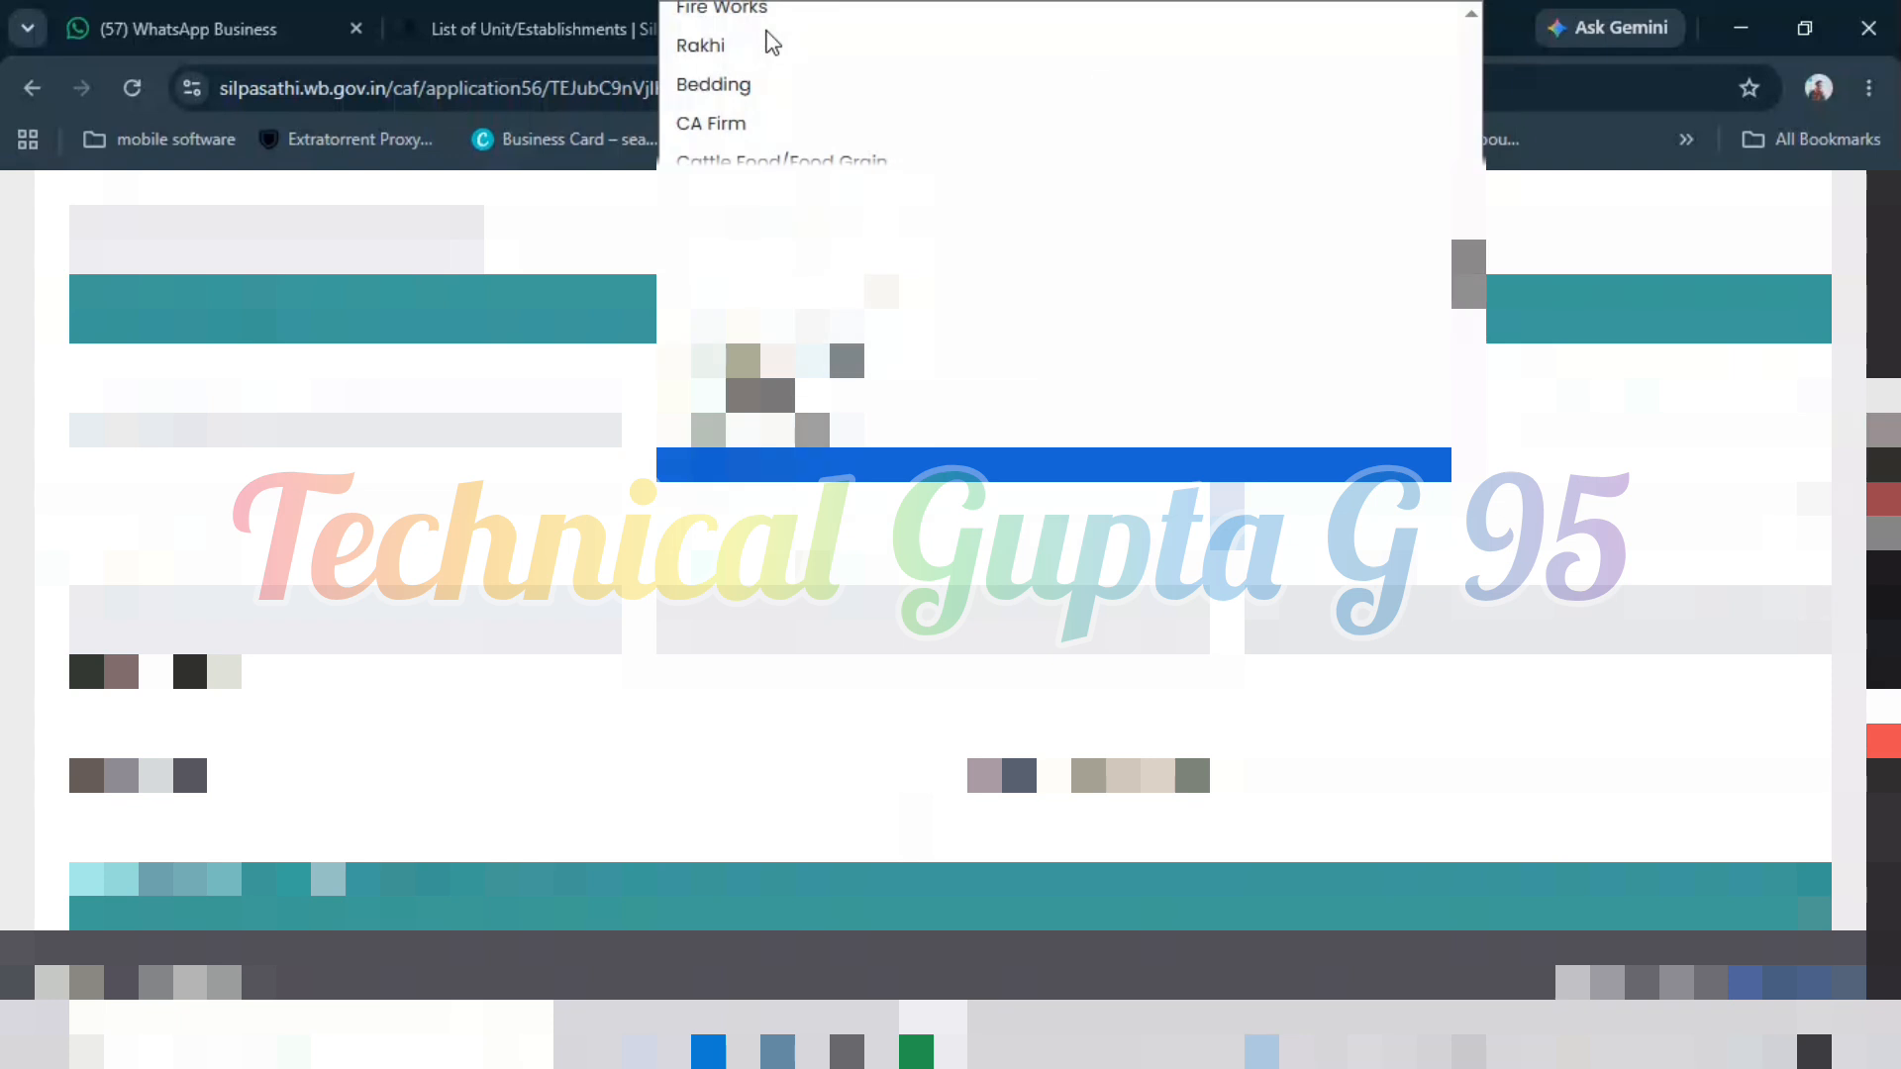
scroll(771, 41, "down", 2)
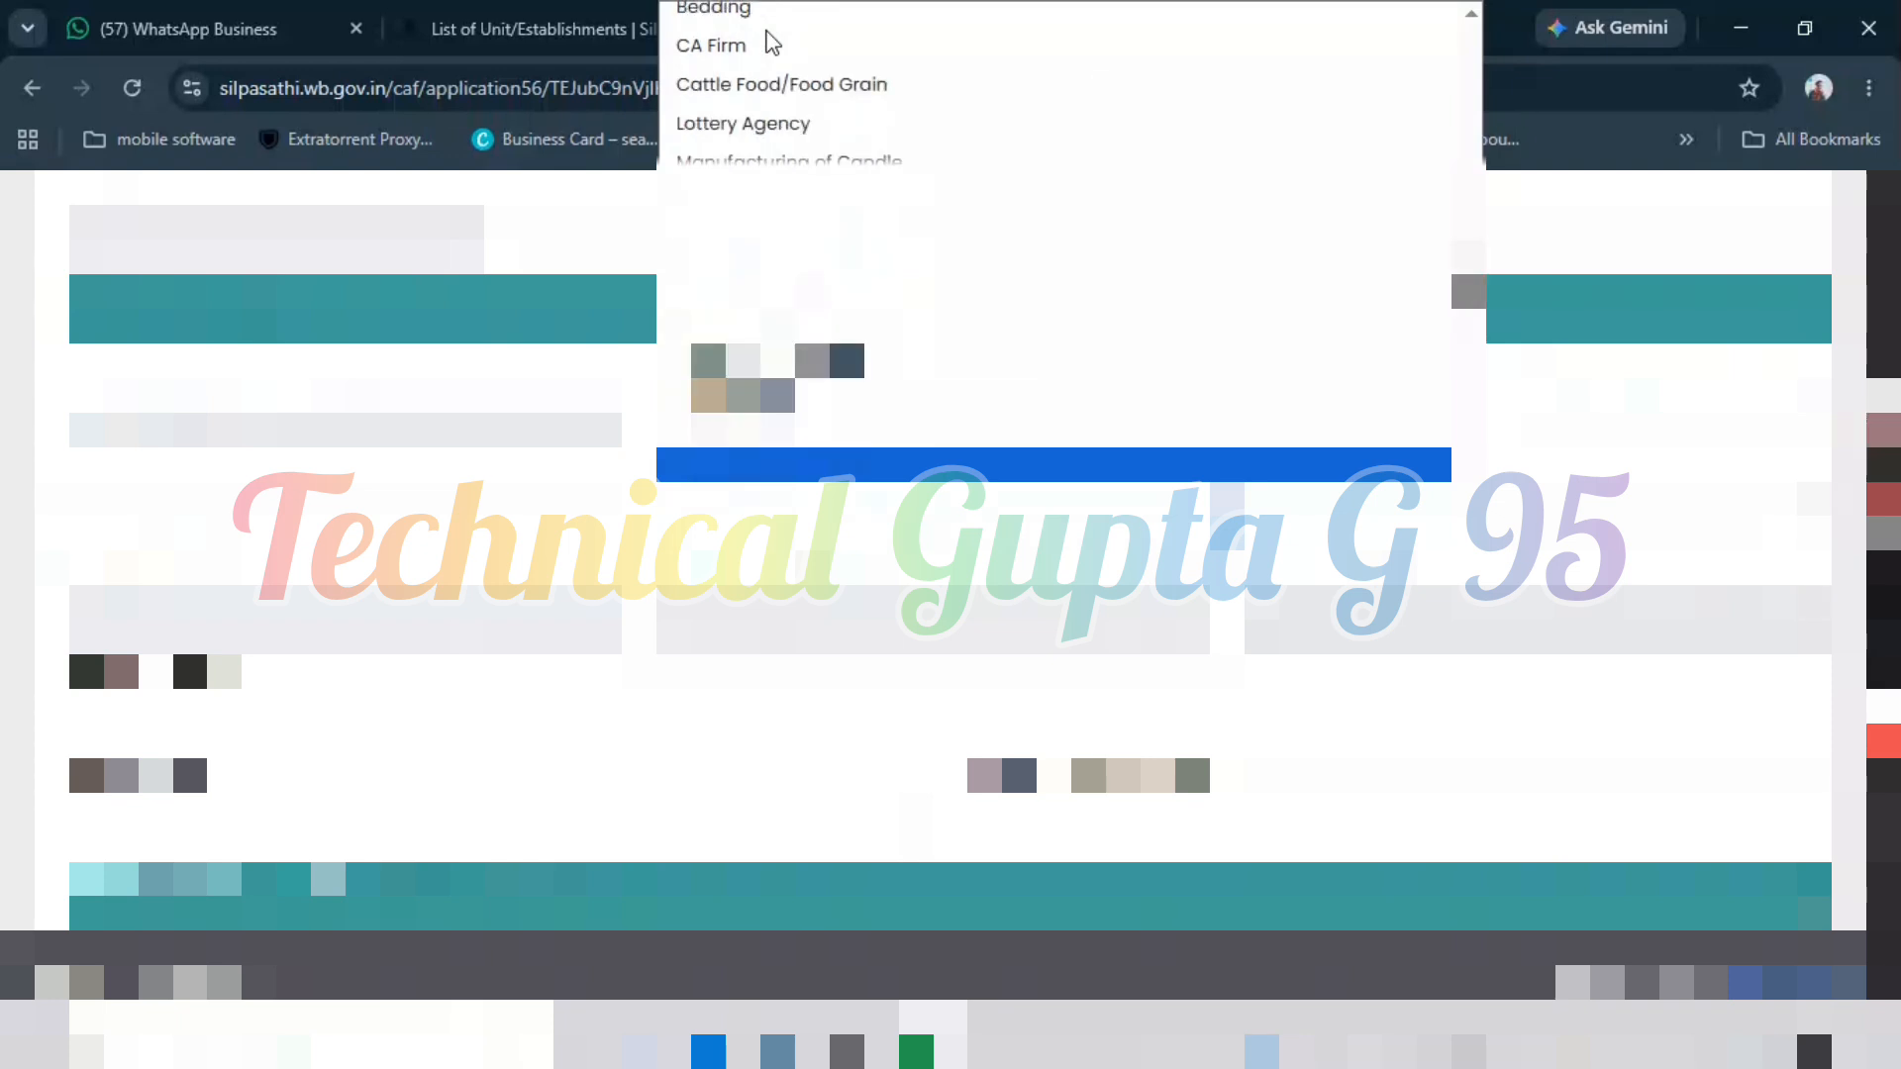
scroll(771, 42, "down", 1)
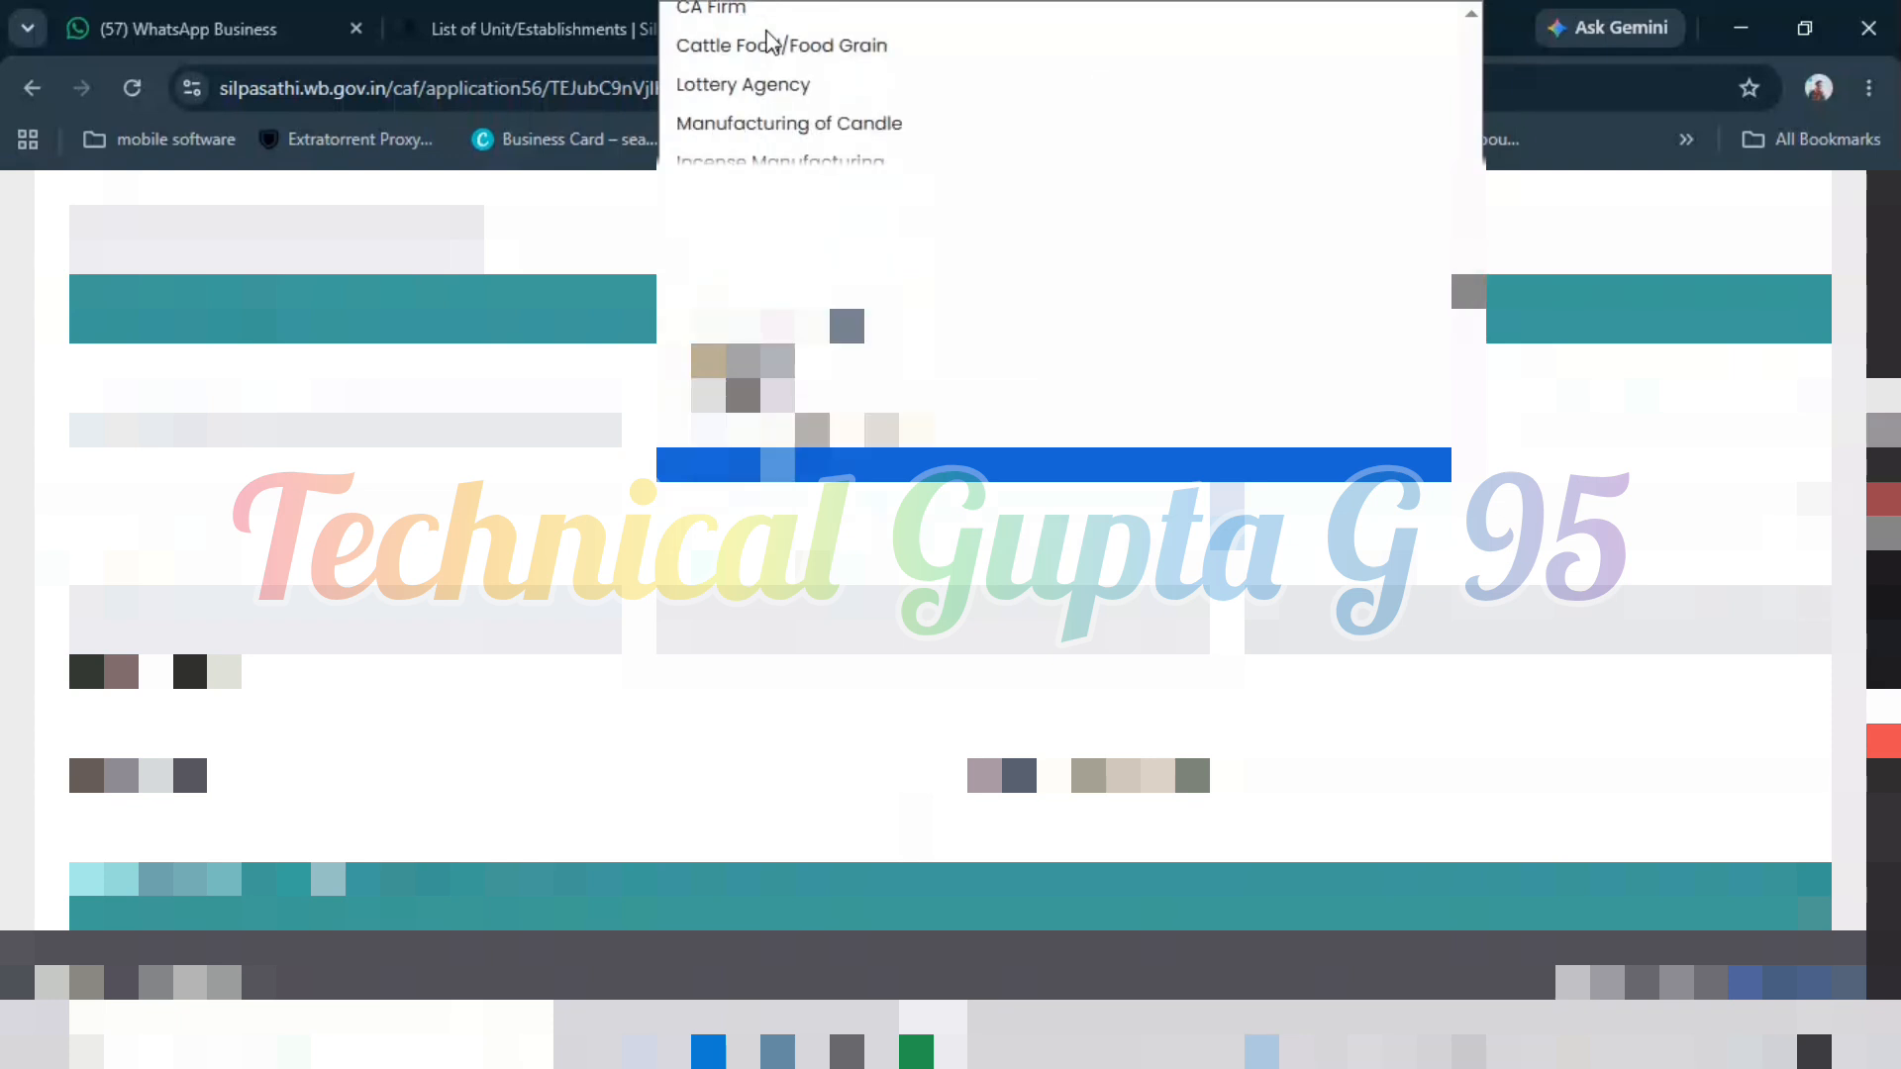
scroll(770, 41, "down", 2)
scroll(771, 42, "down", 1)
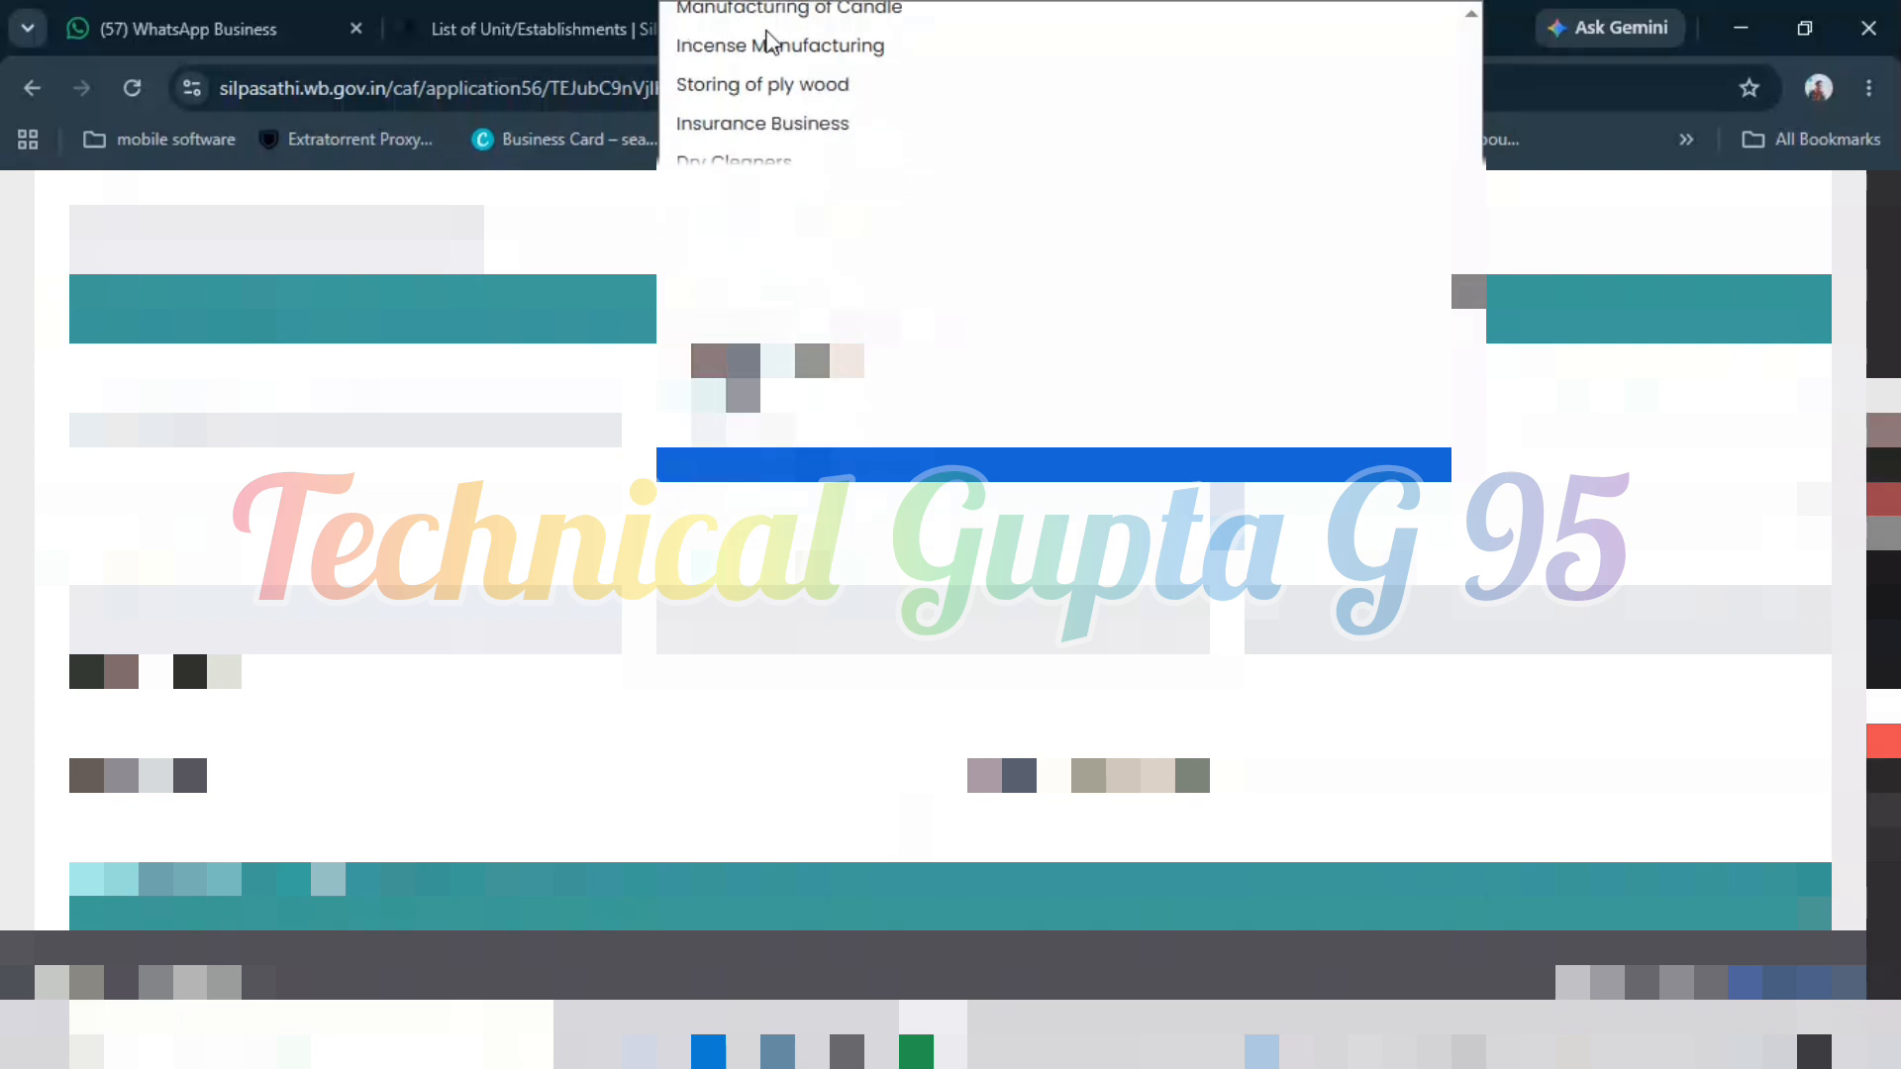
scroll(771, 41, "down", 1)
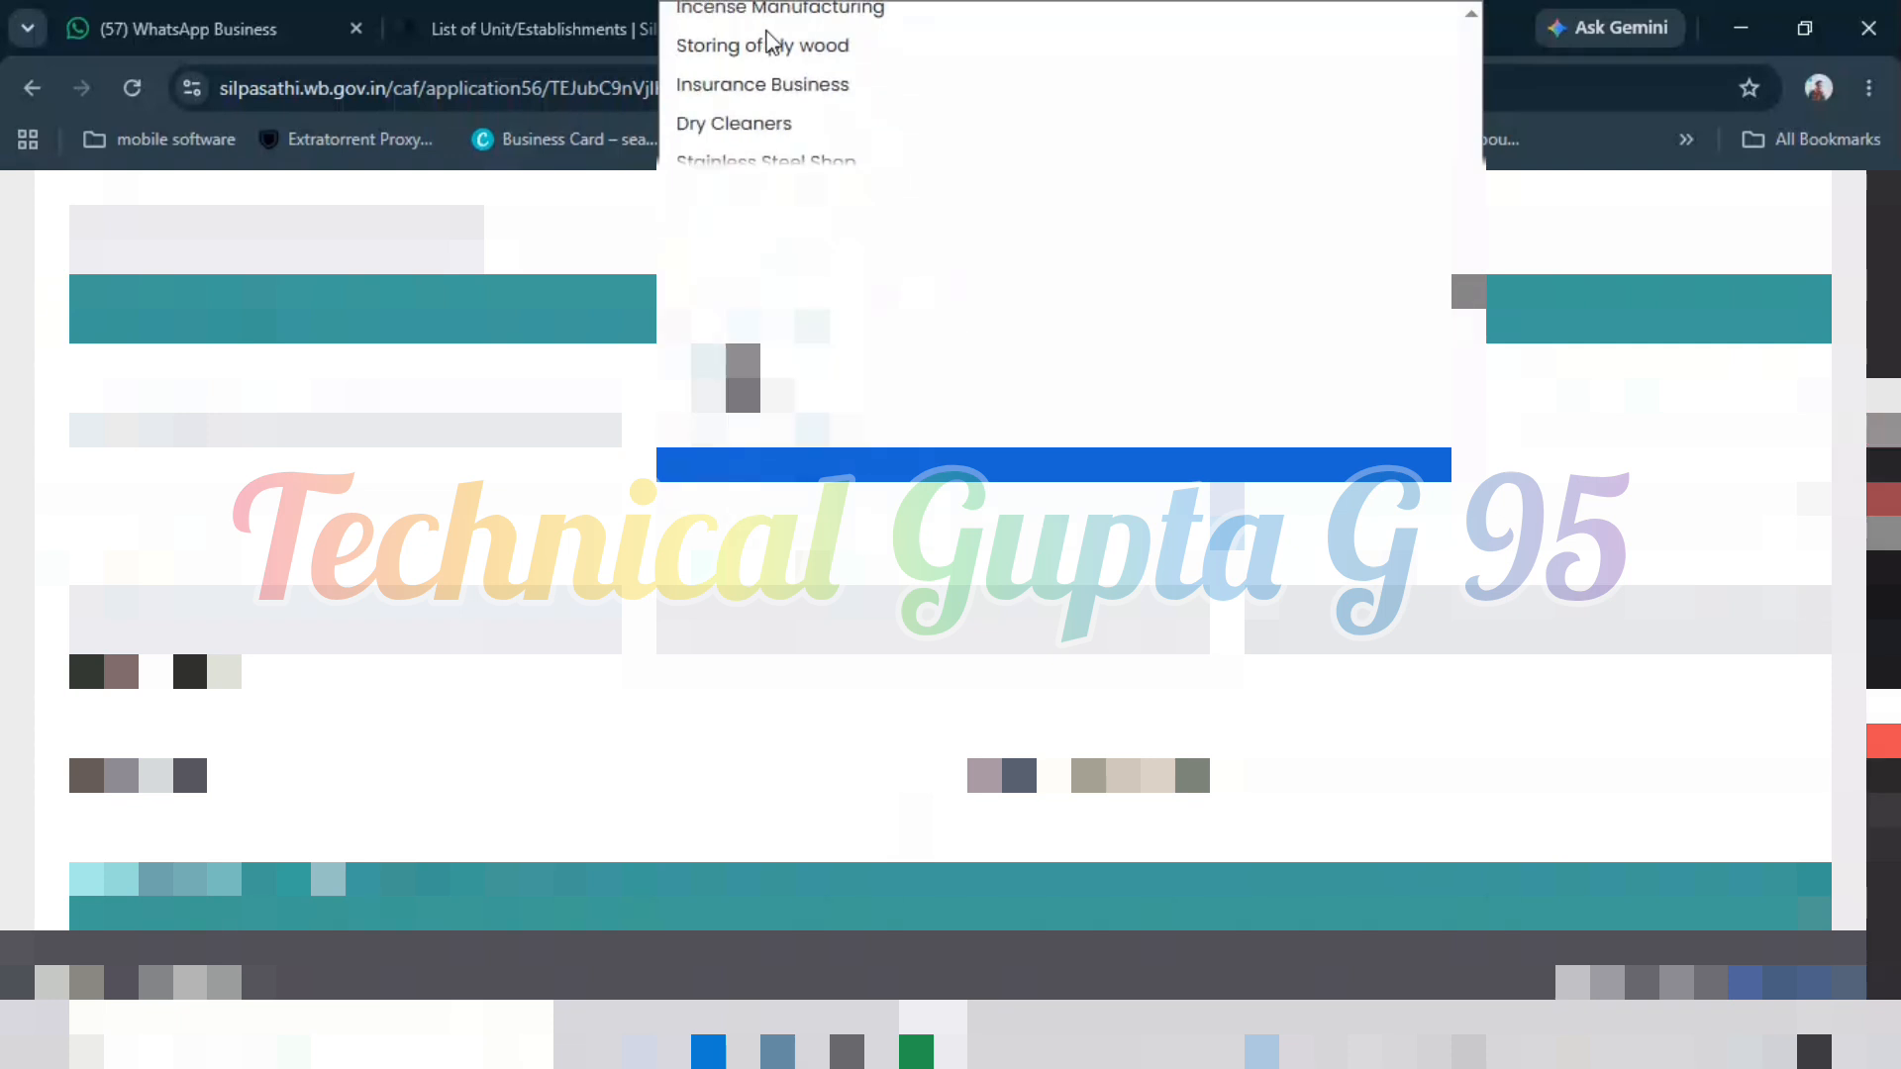
scroll(771, 42, "down", 1)
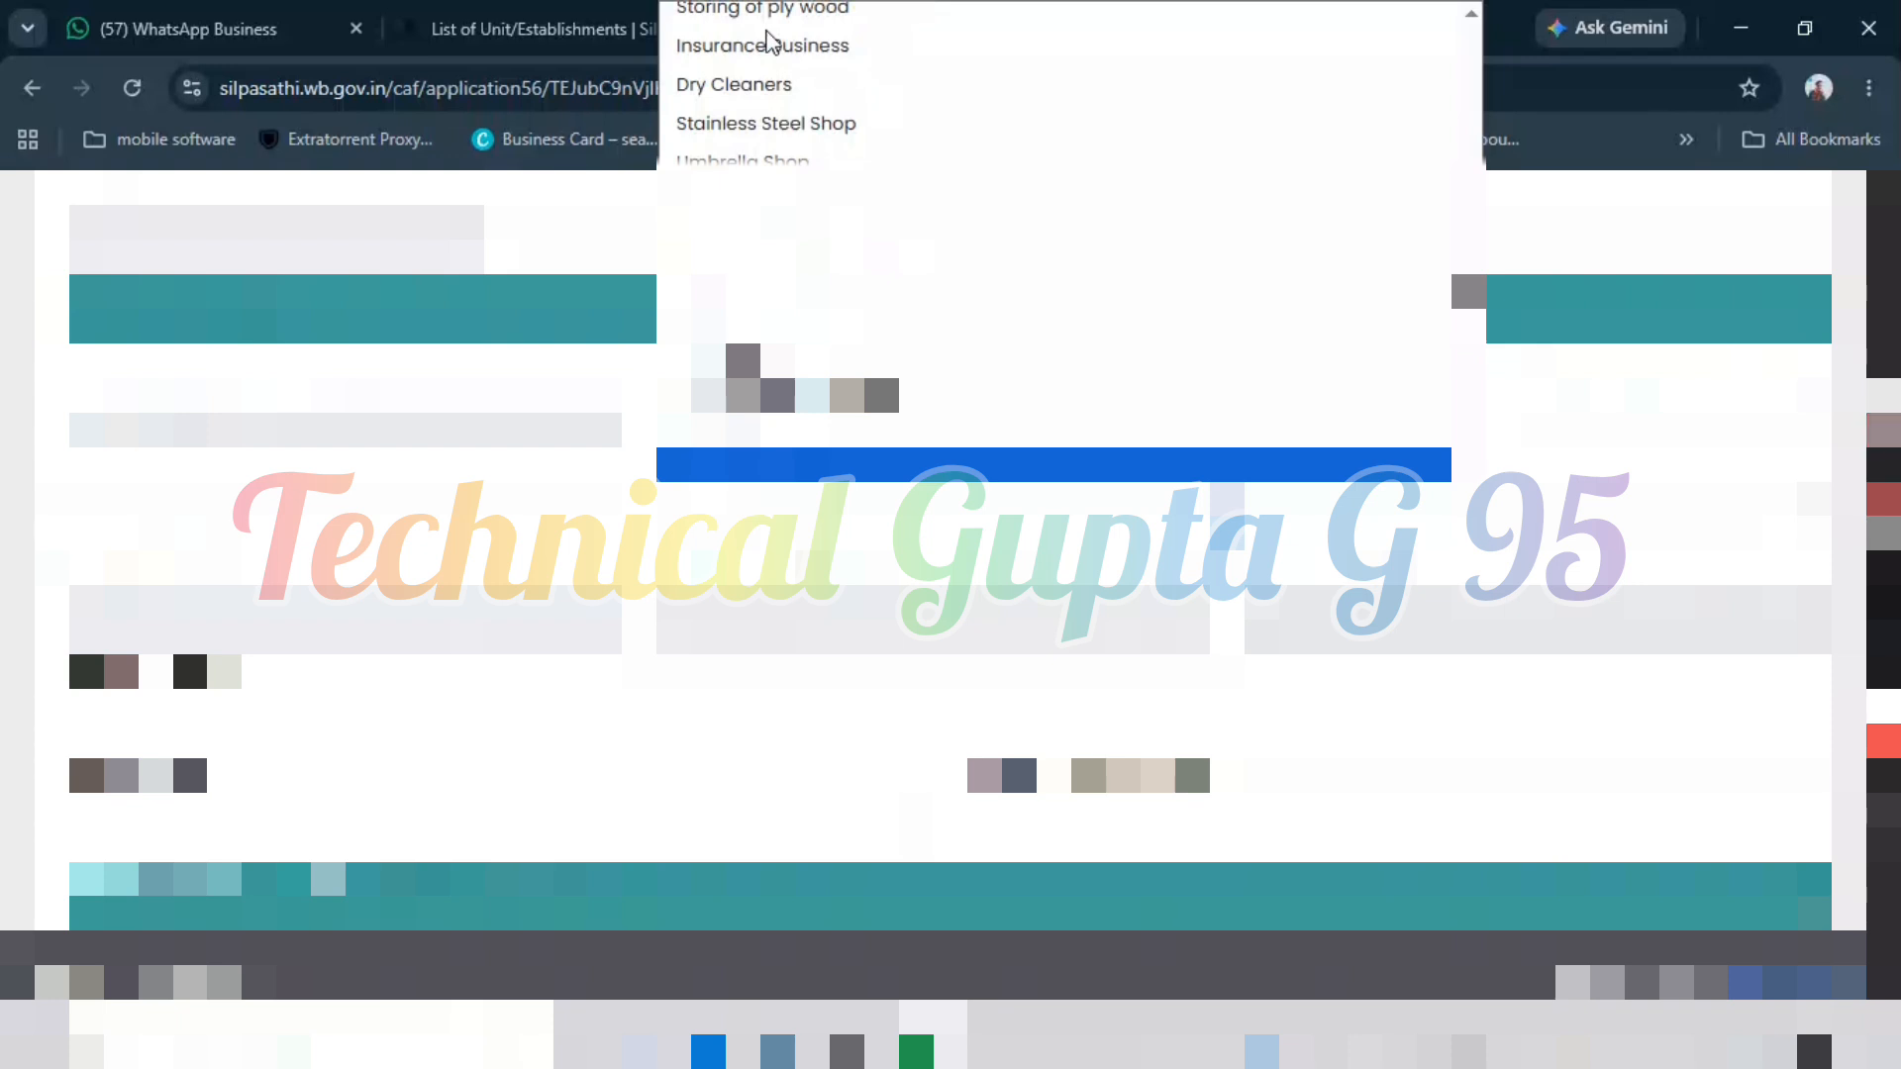
- Examine the remaining trade types listed for the chosen business category, from the ply wood and insurance entries down past the tailoring and cotton shops
scroll(771, 42, "down", 1)
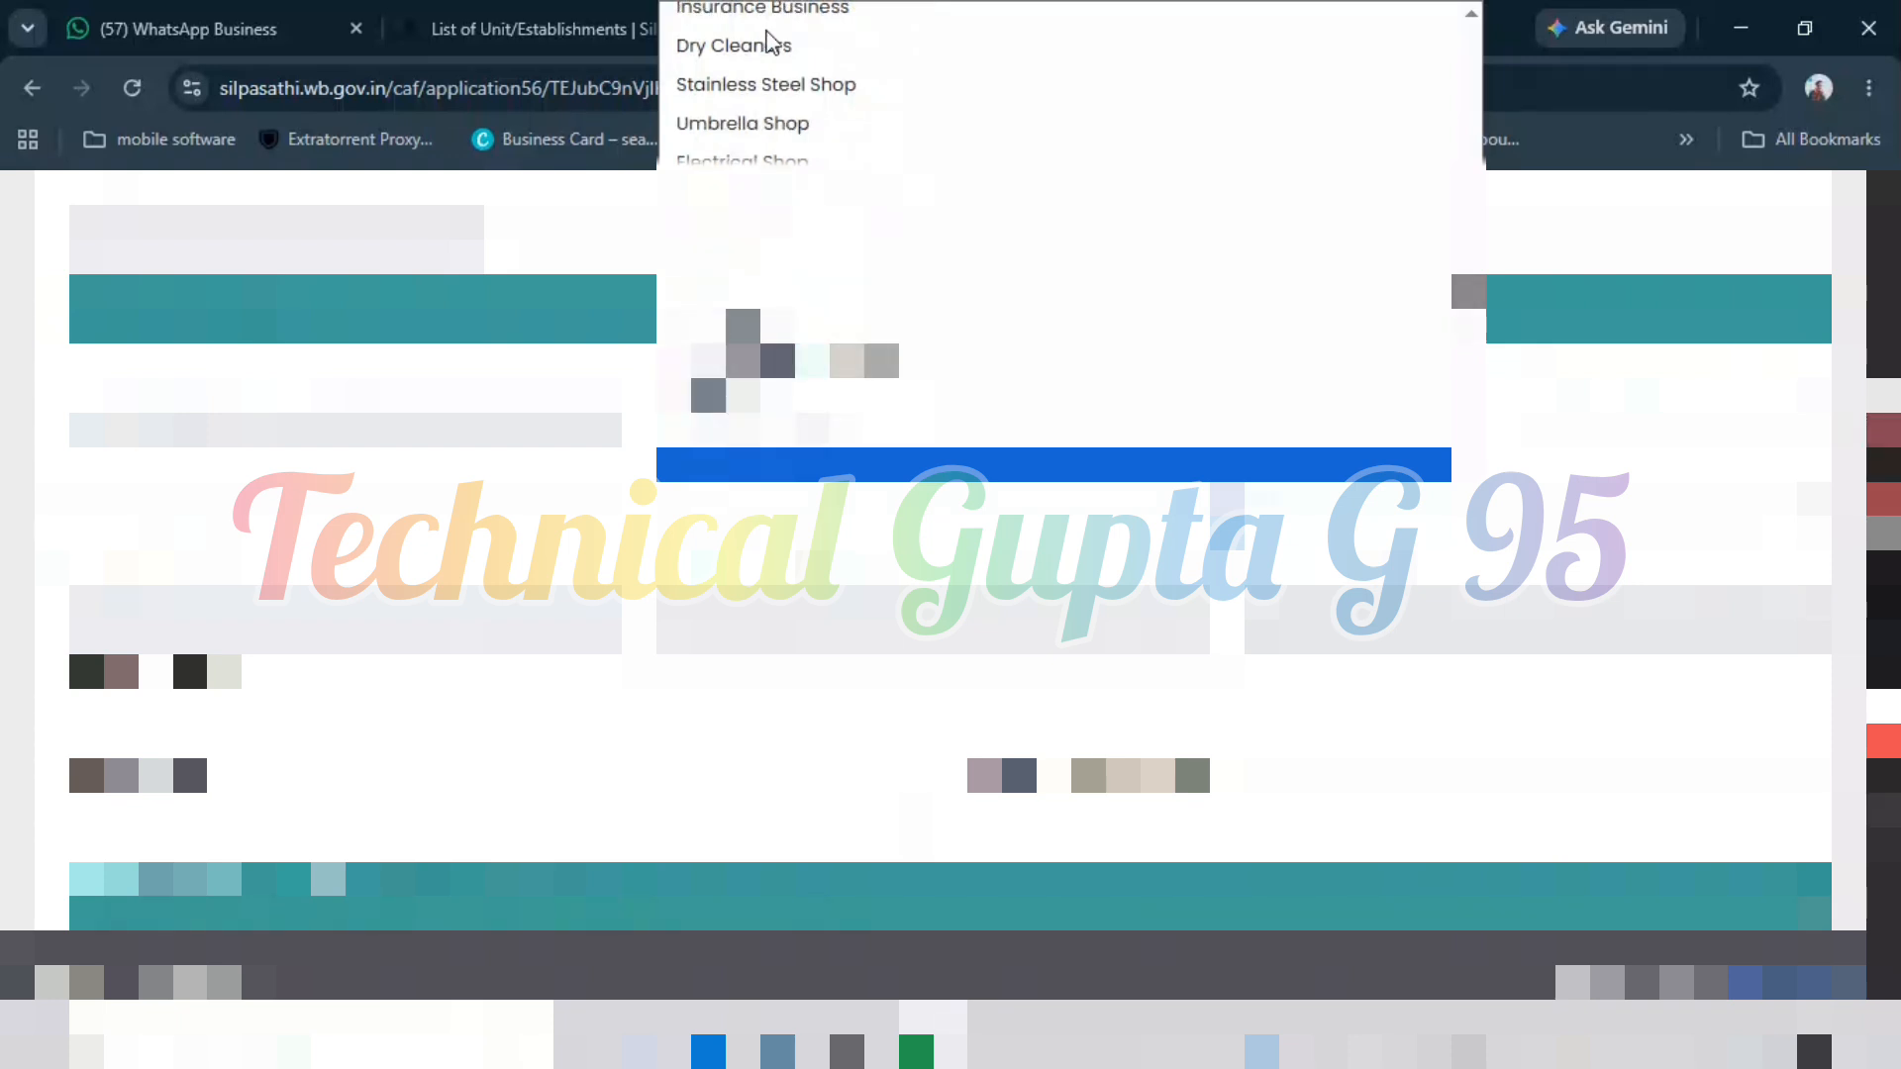
scroll(771, 42, "down", 1)
scroll(771, 41, "down", 1)
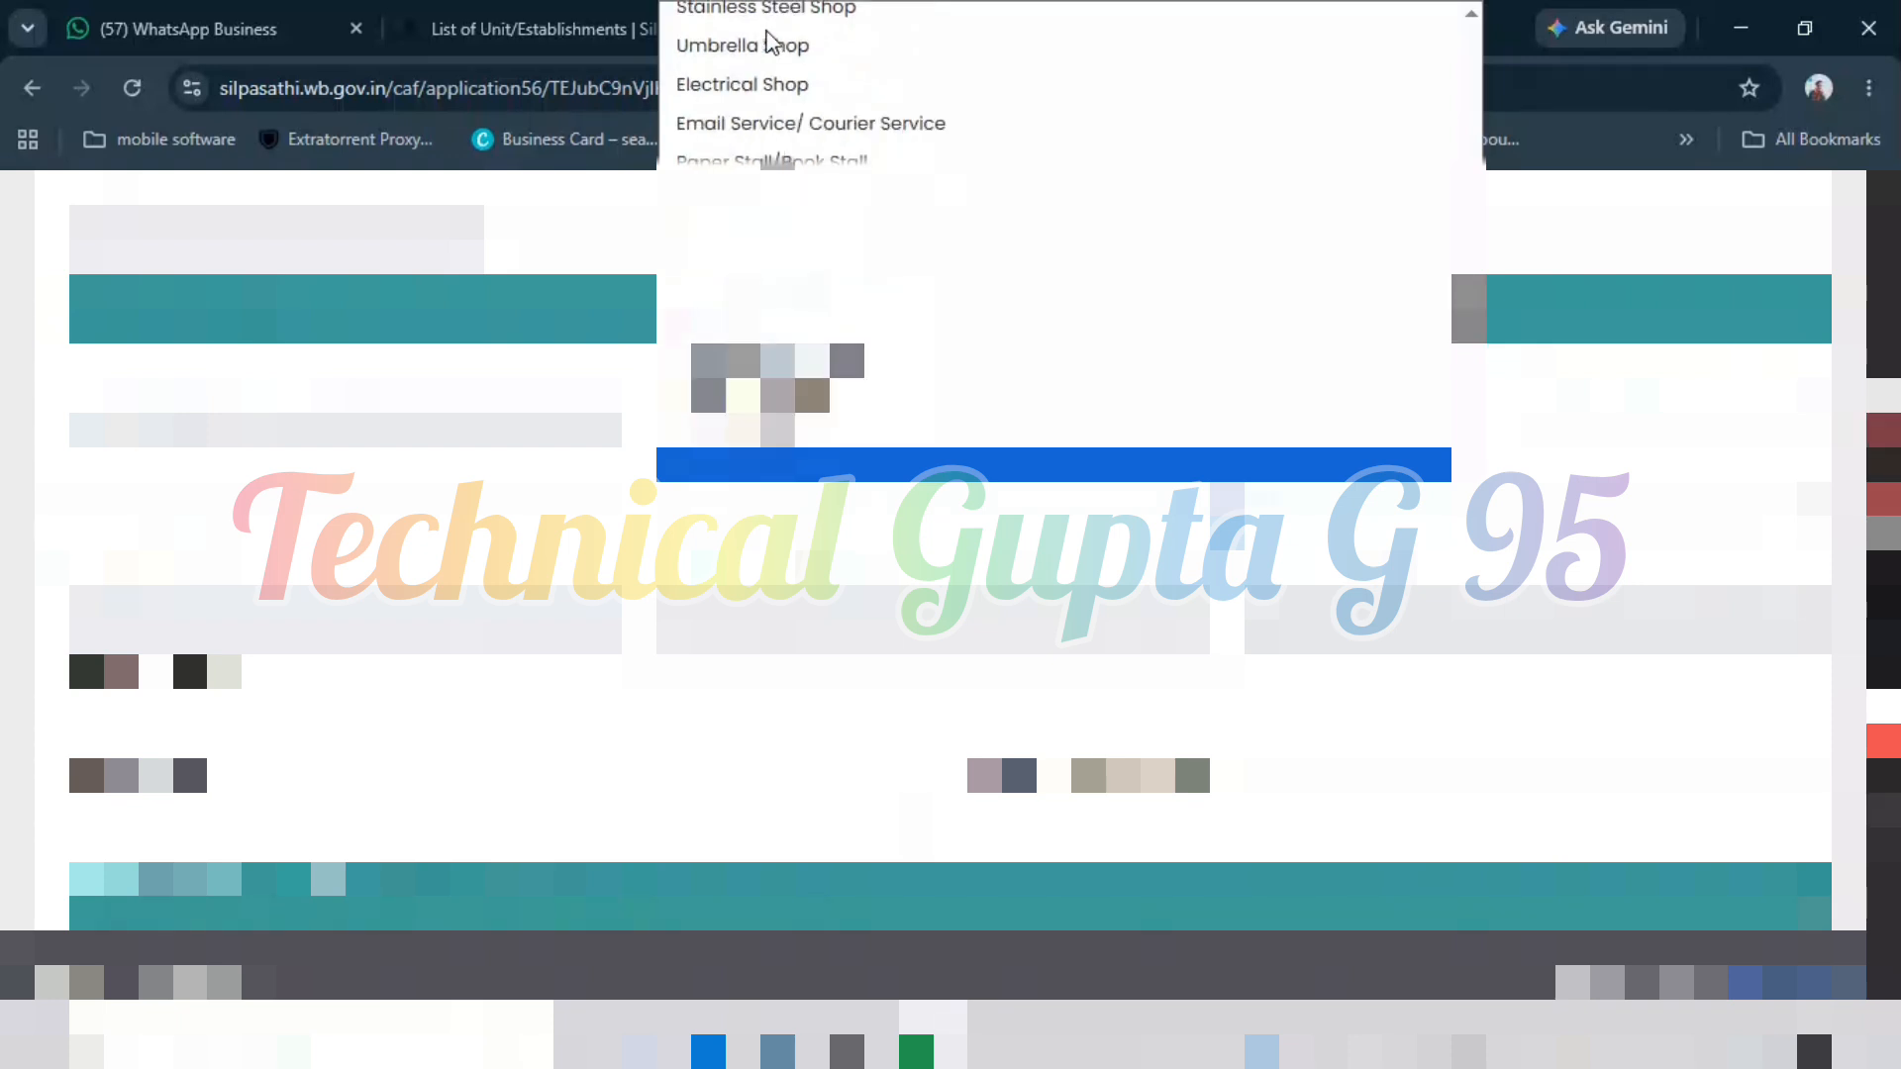
scroll(771, 41, "down", 1)
scroll(771, 42, "down", 2)
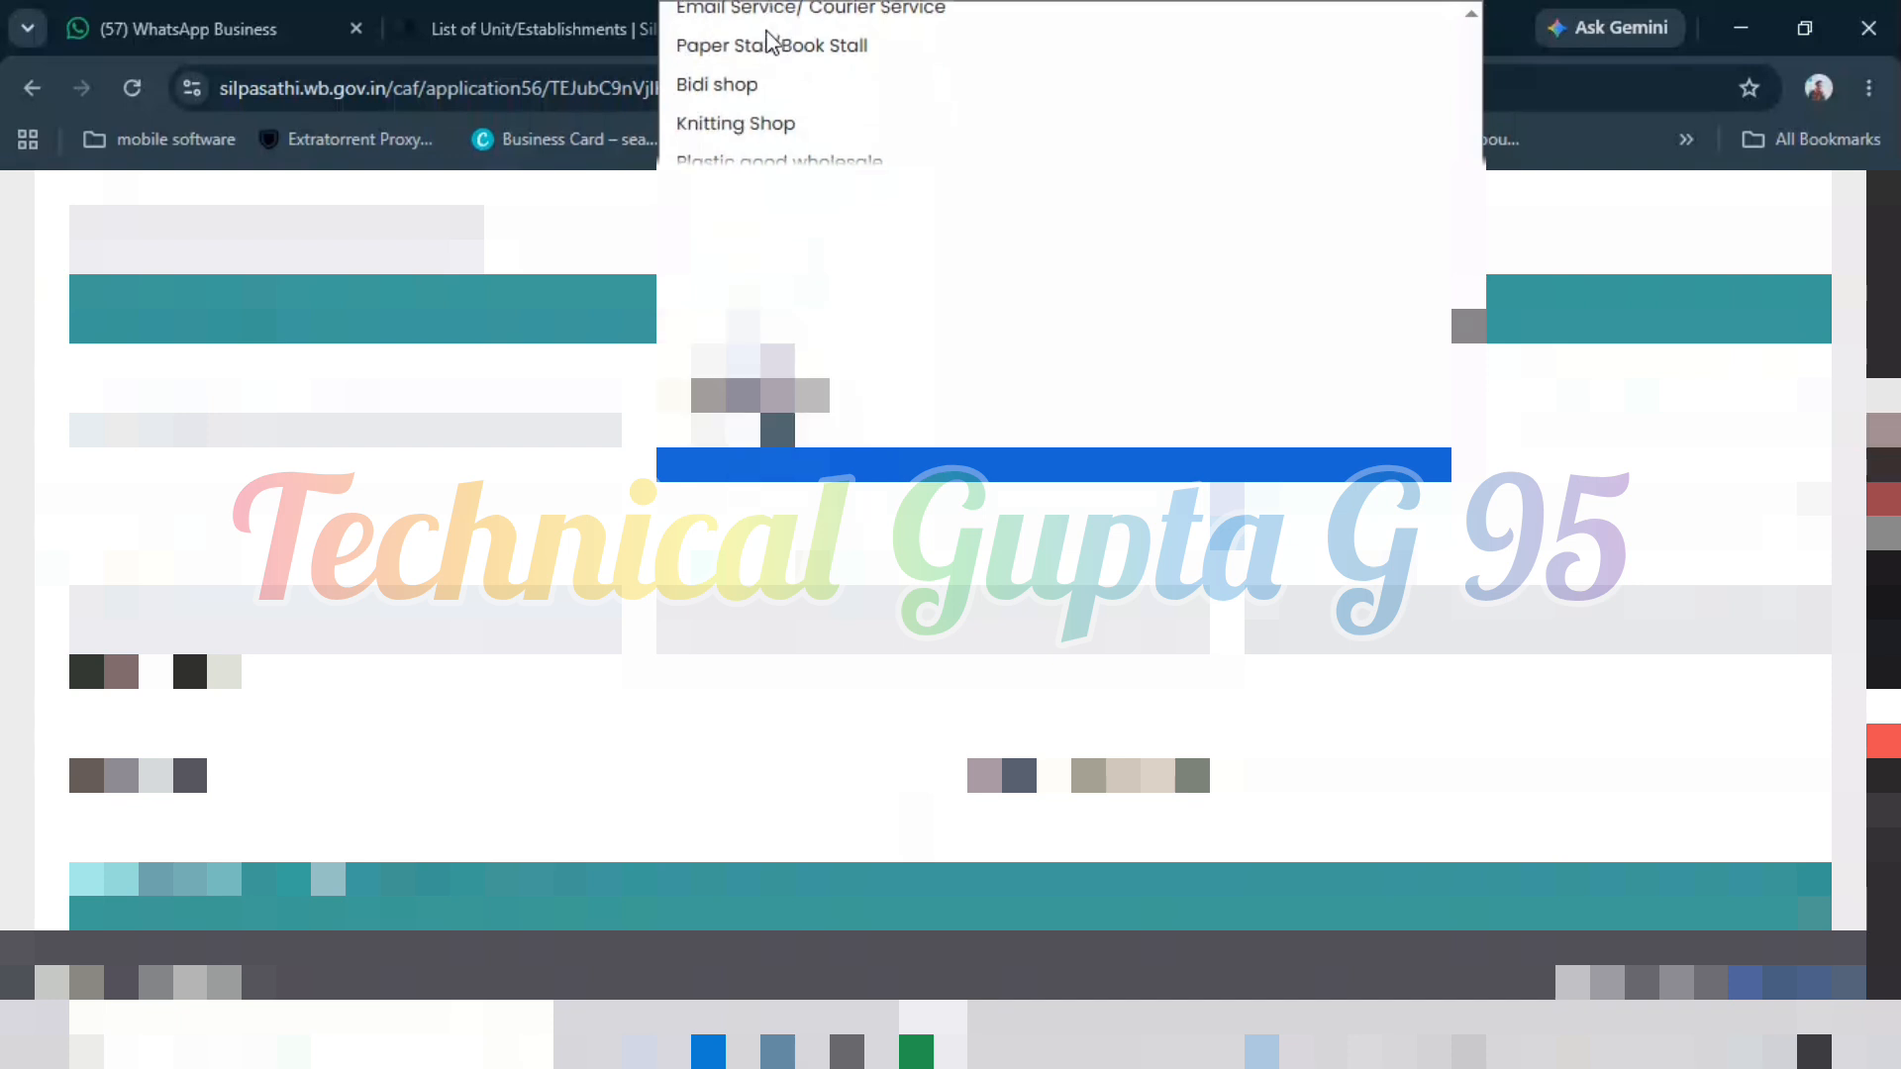
scroll(771, 42, "down", 1)
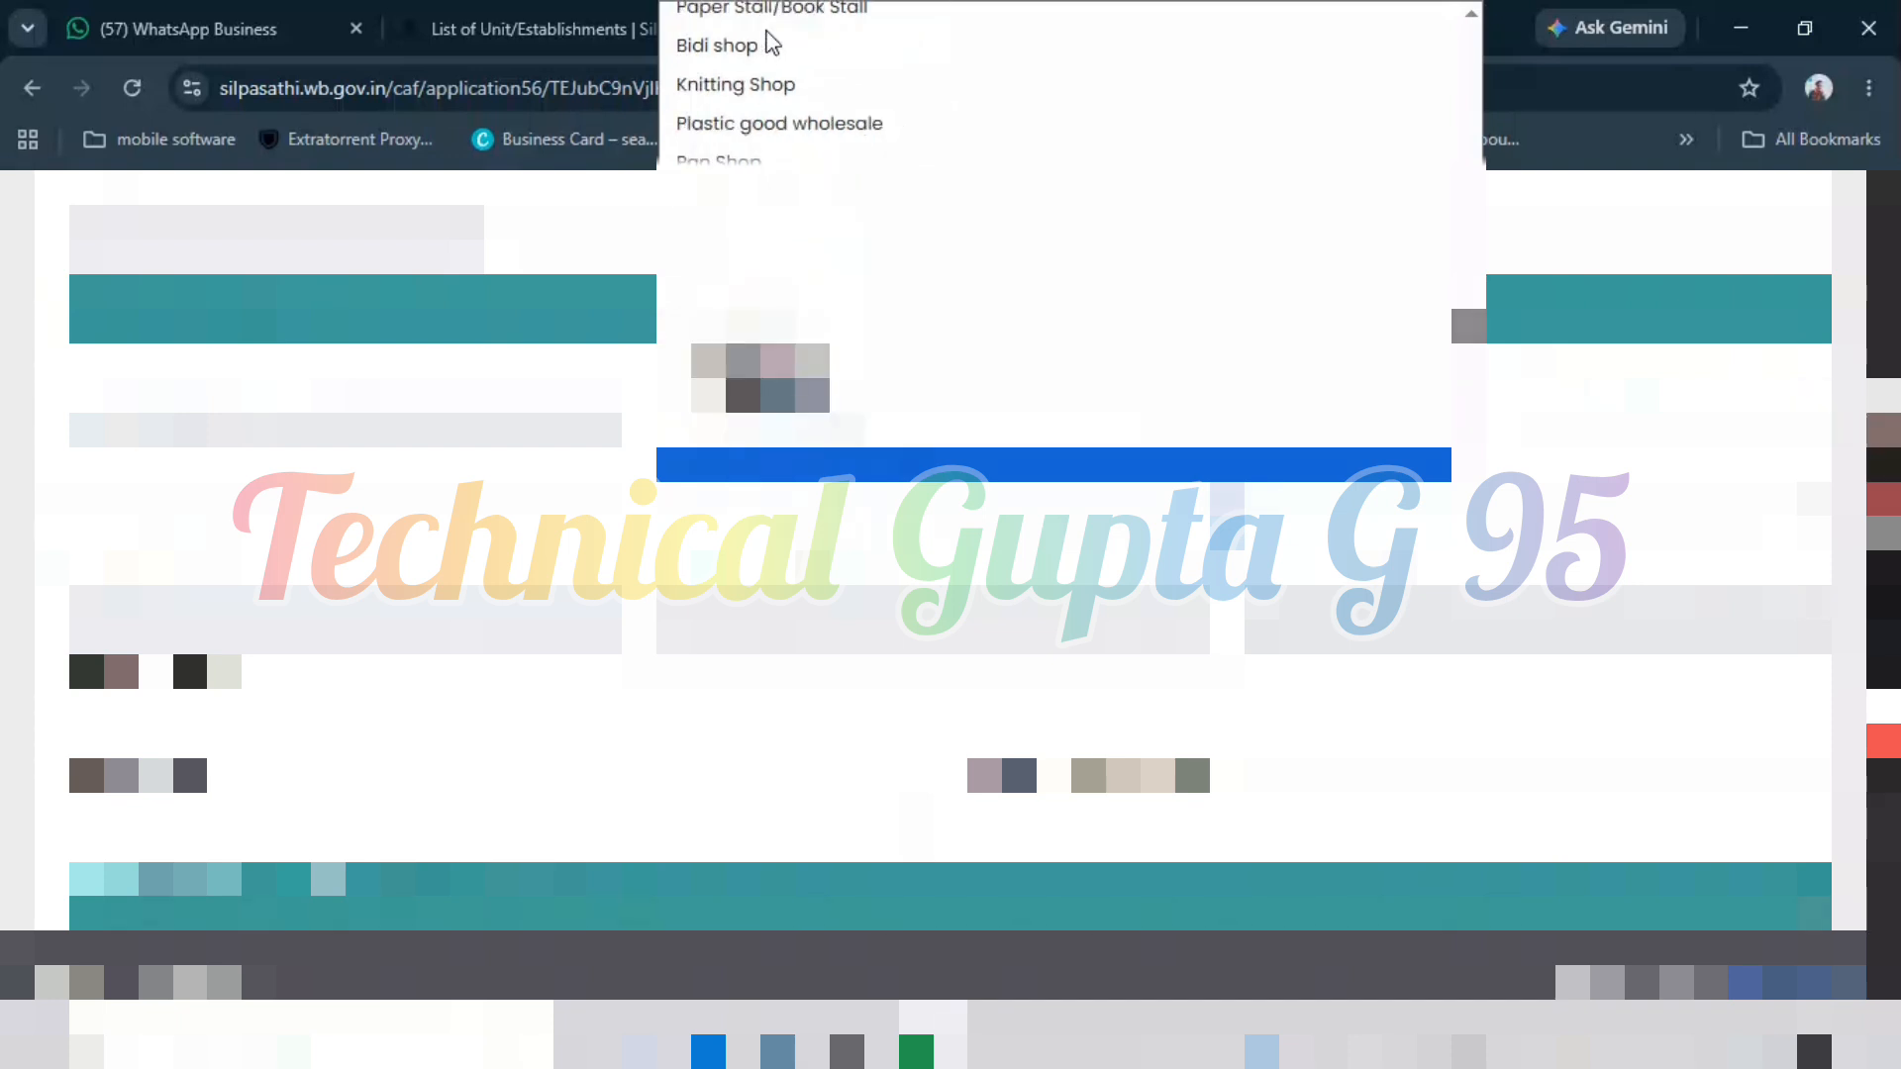
scroll(771, 41, "down", 1)
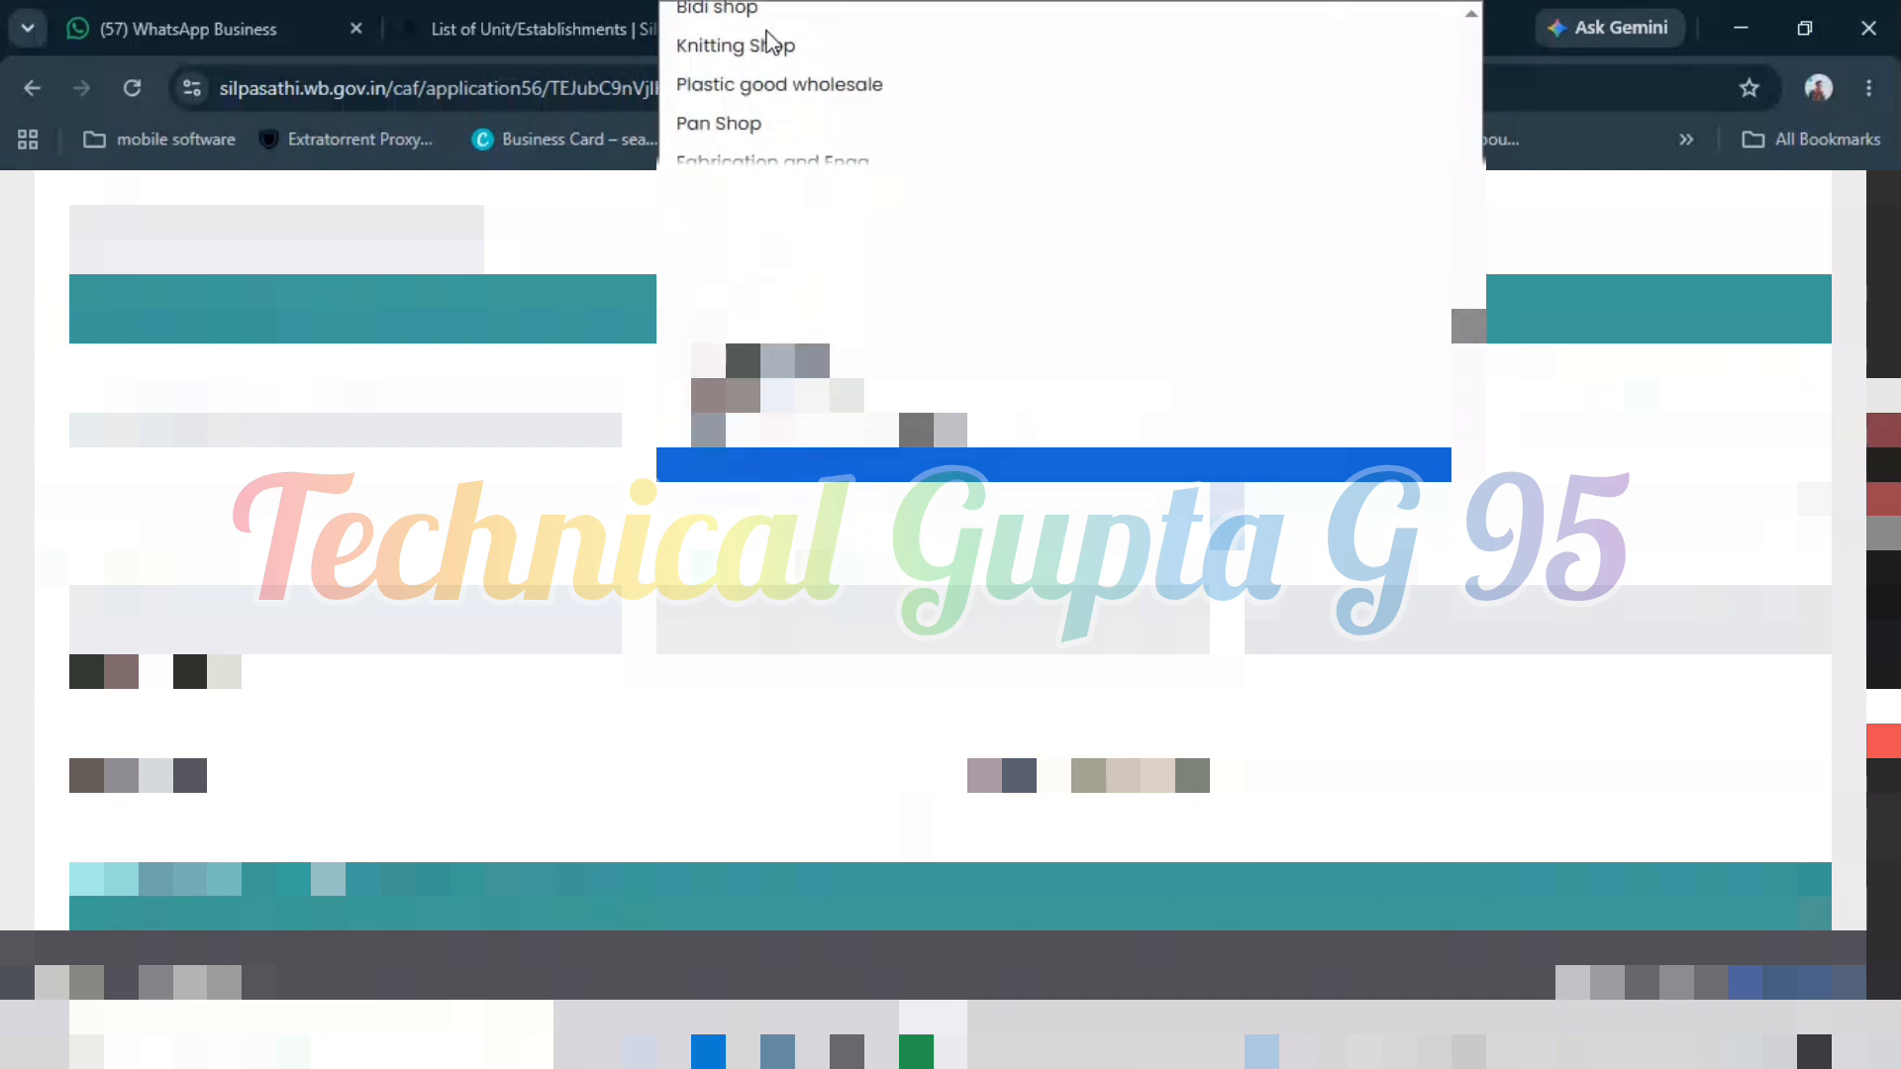
scroll(771, 41, "down", 1)
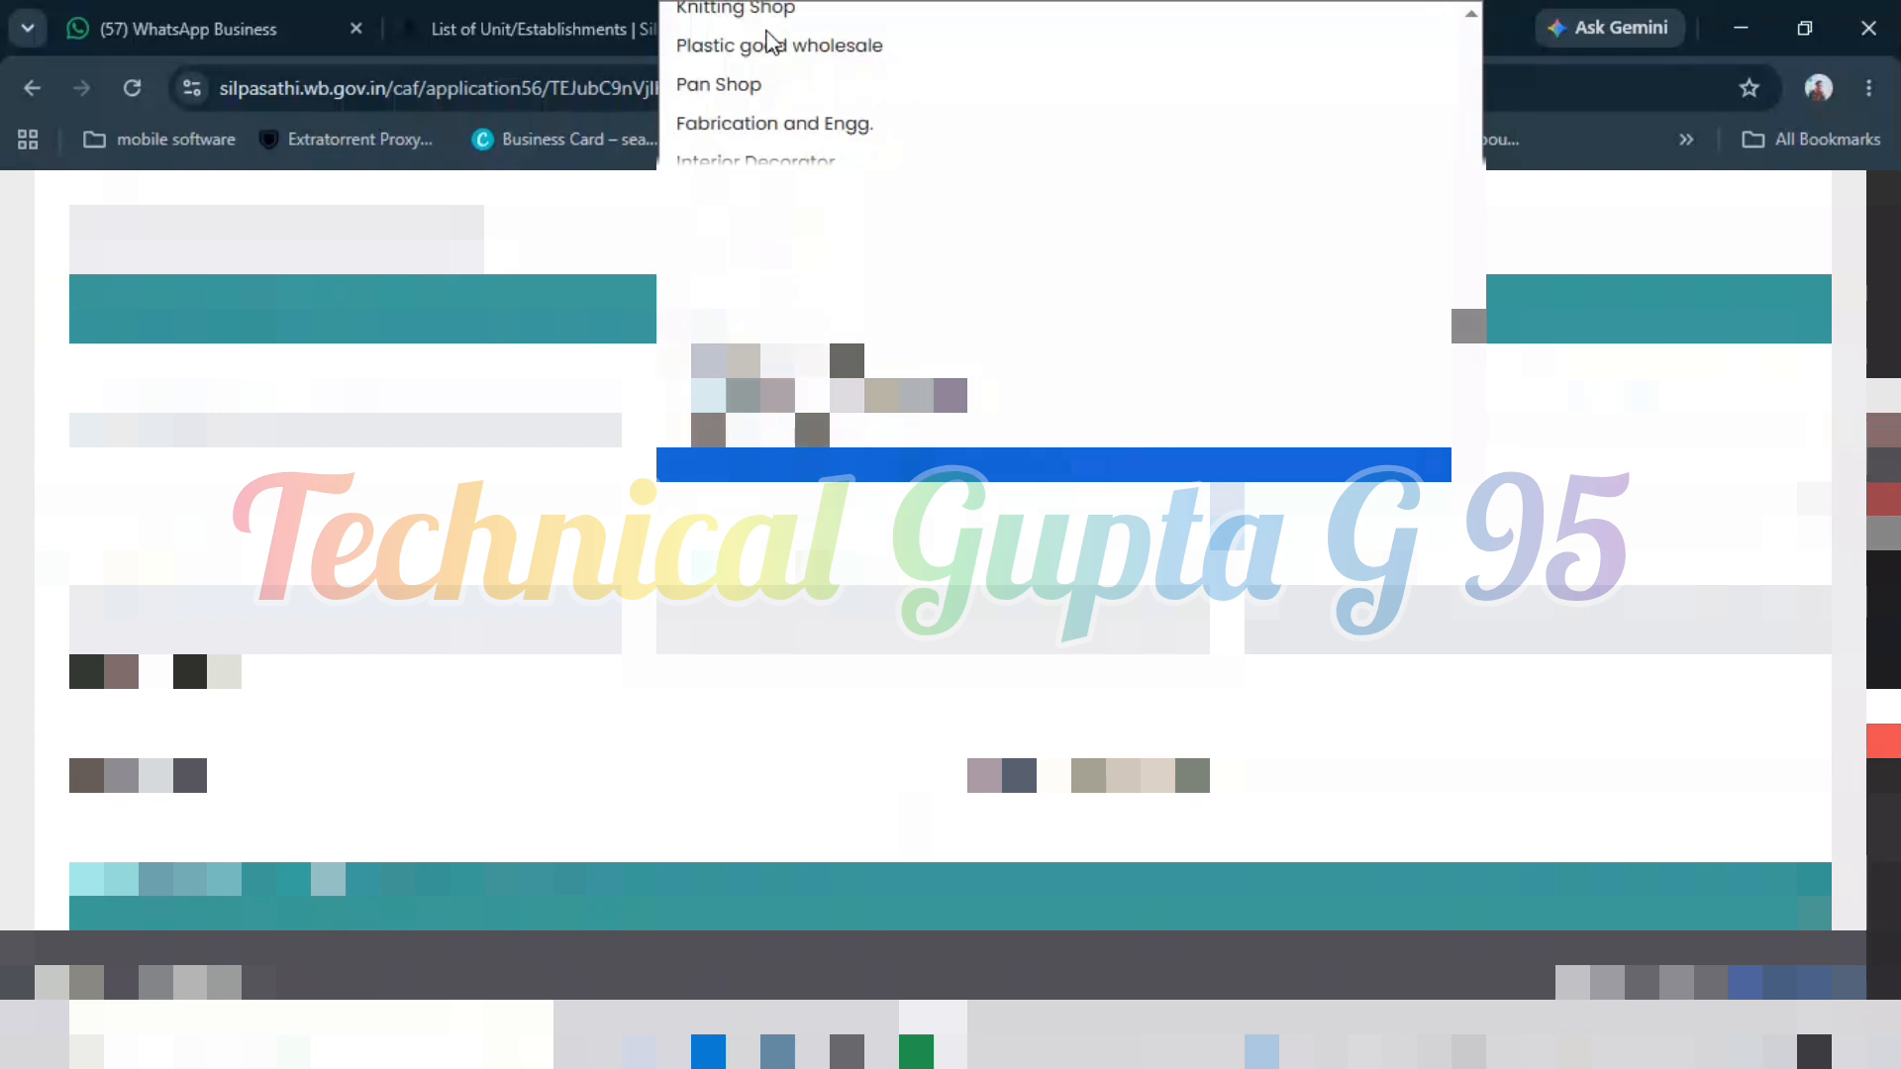
scroll(771, 42, "down", 1)
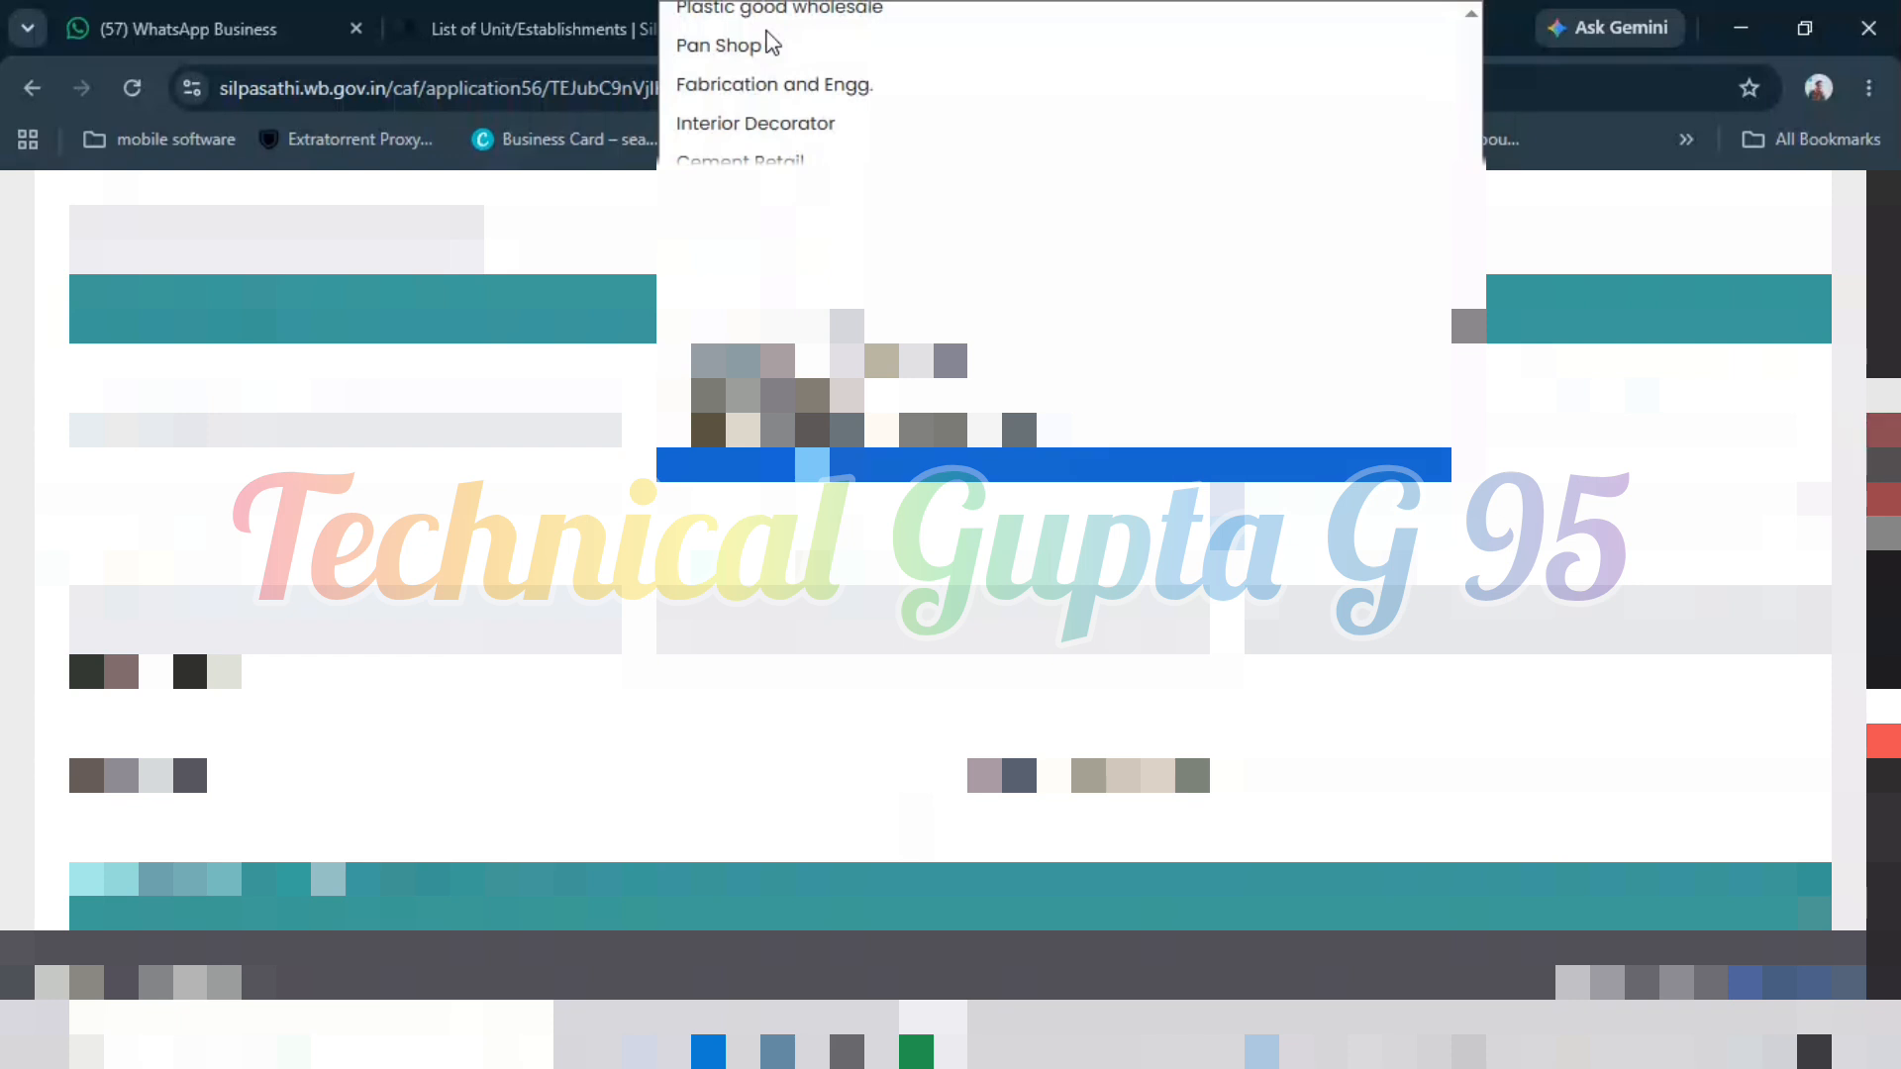
scroll(771, 42, "down", 1)
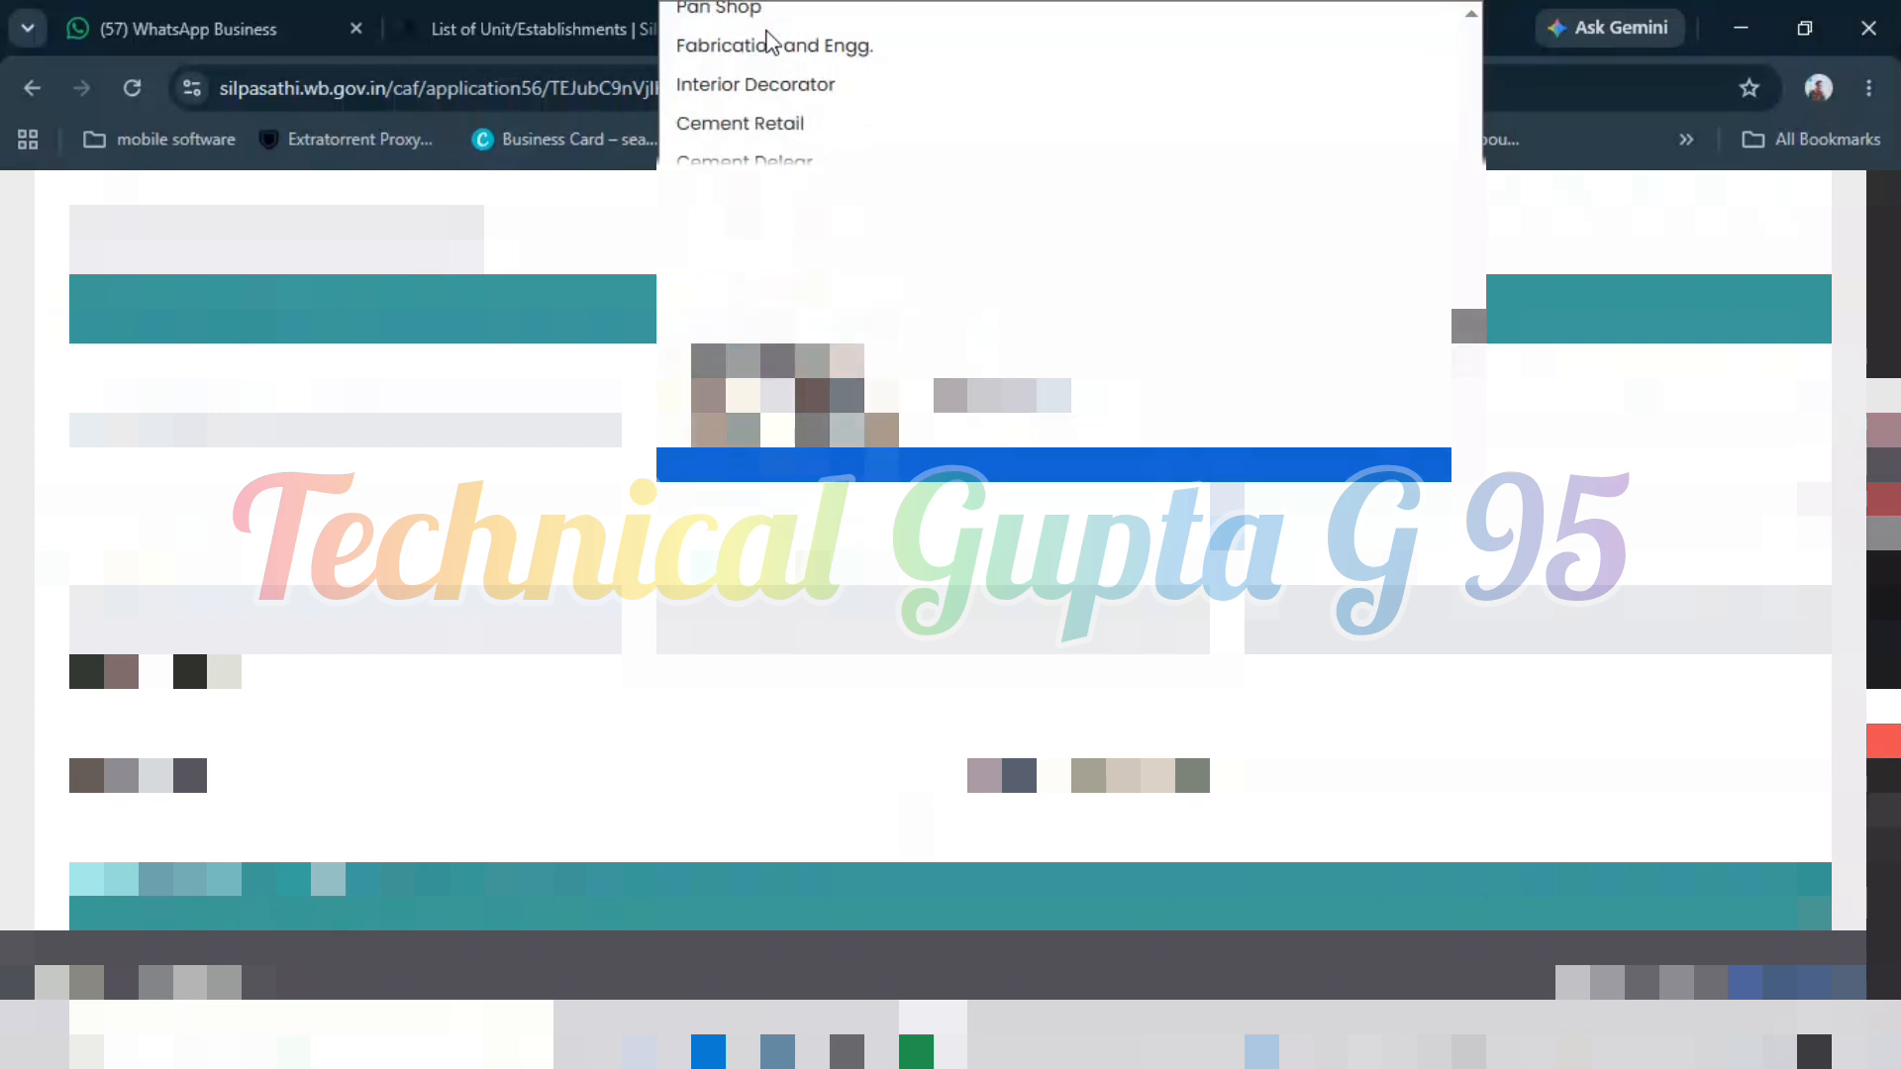
scroll(771, 42, "down", 1)
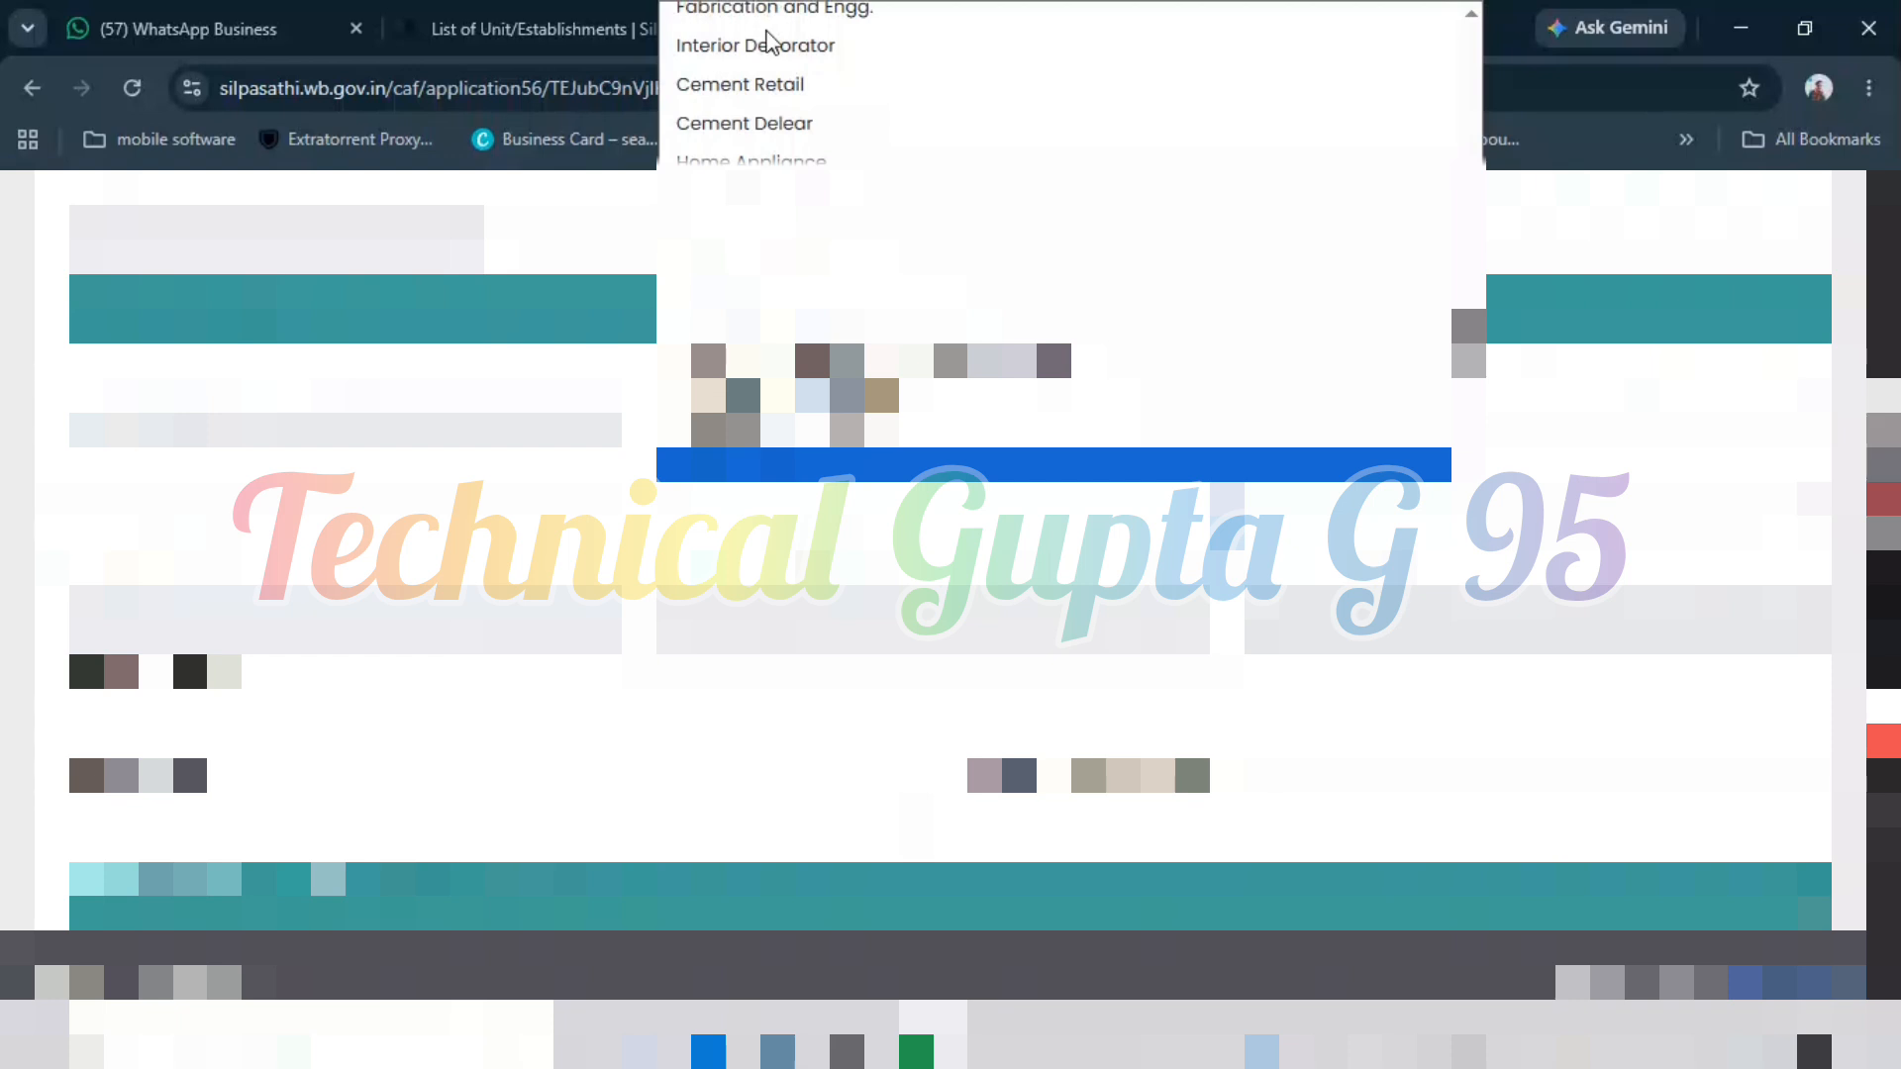
scroll(771, 42, "down", 1)
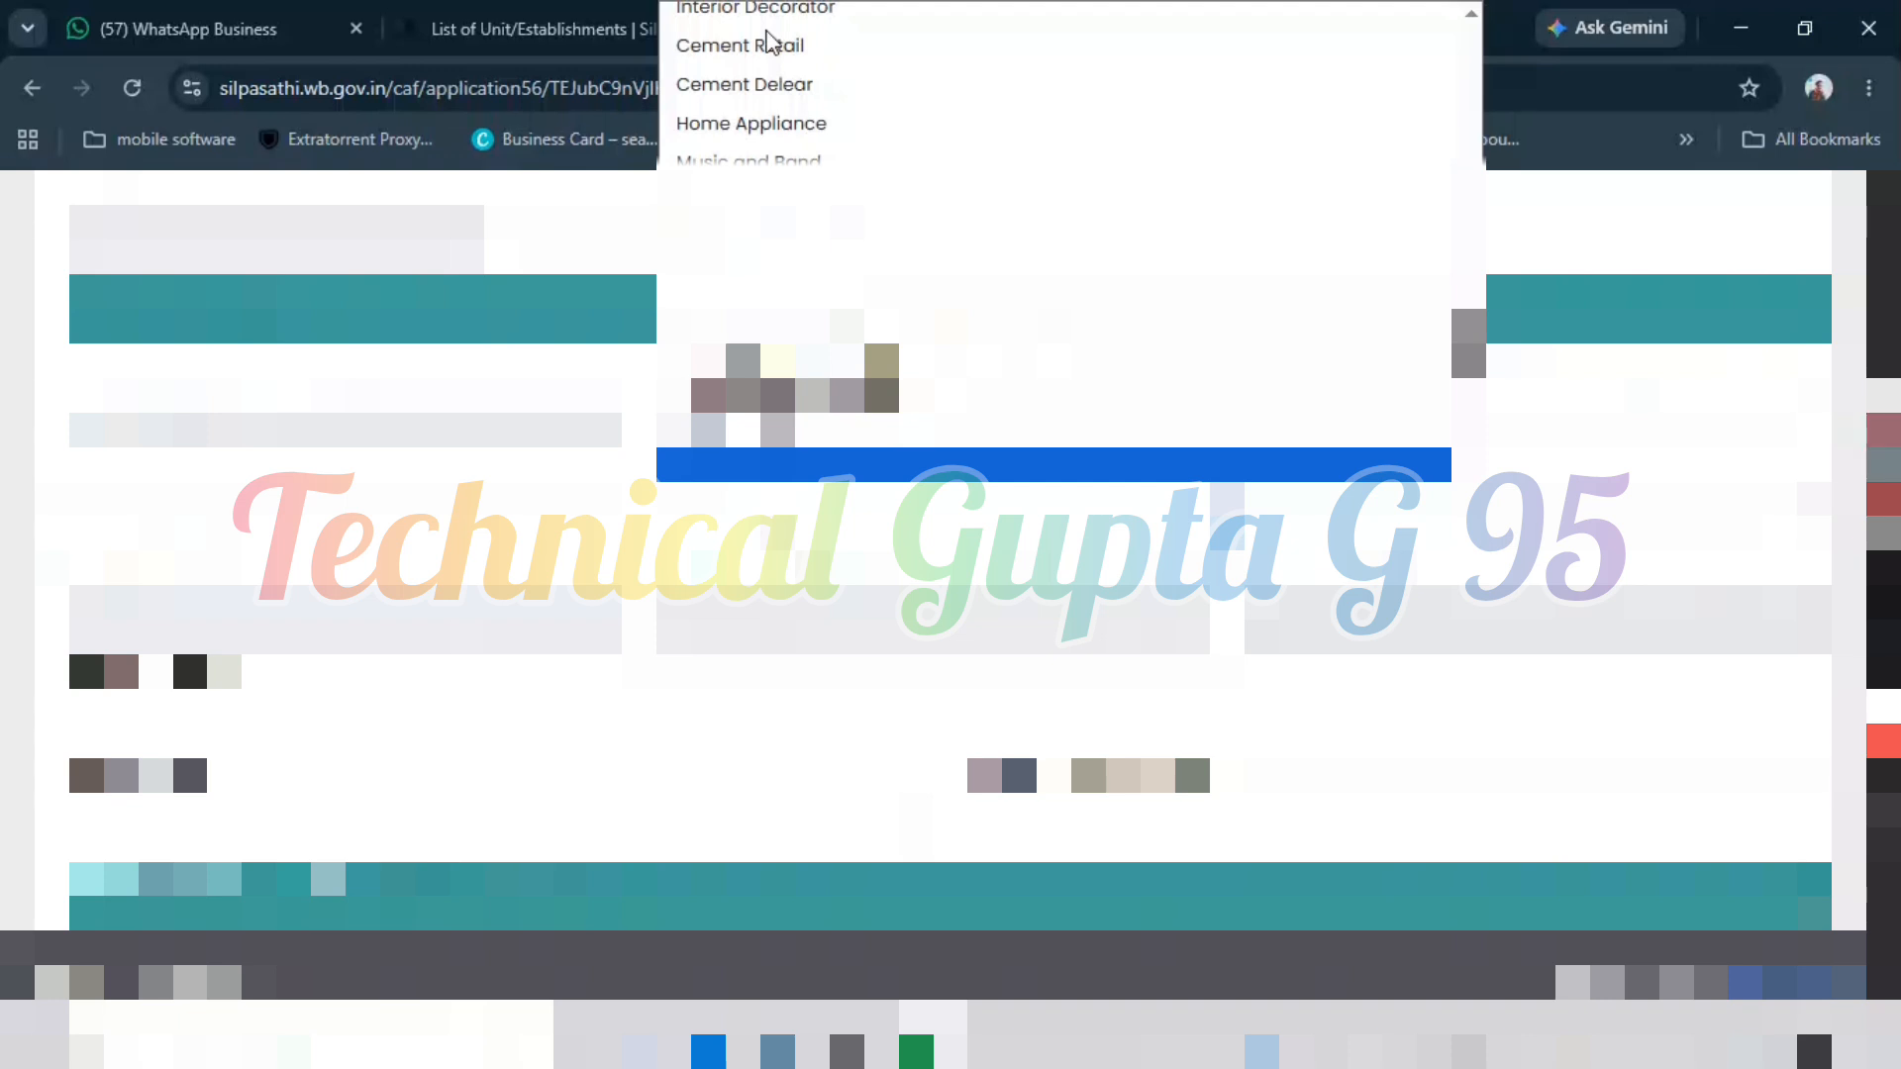
scroll(771, 41, "down", 1)
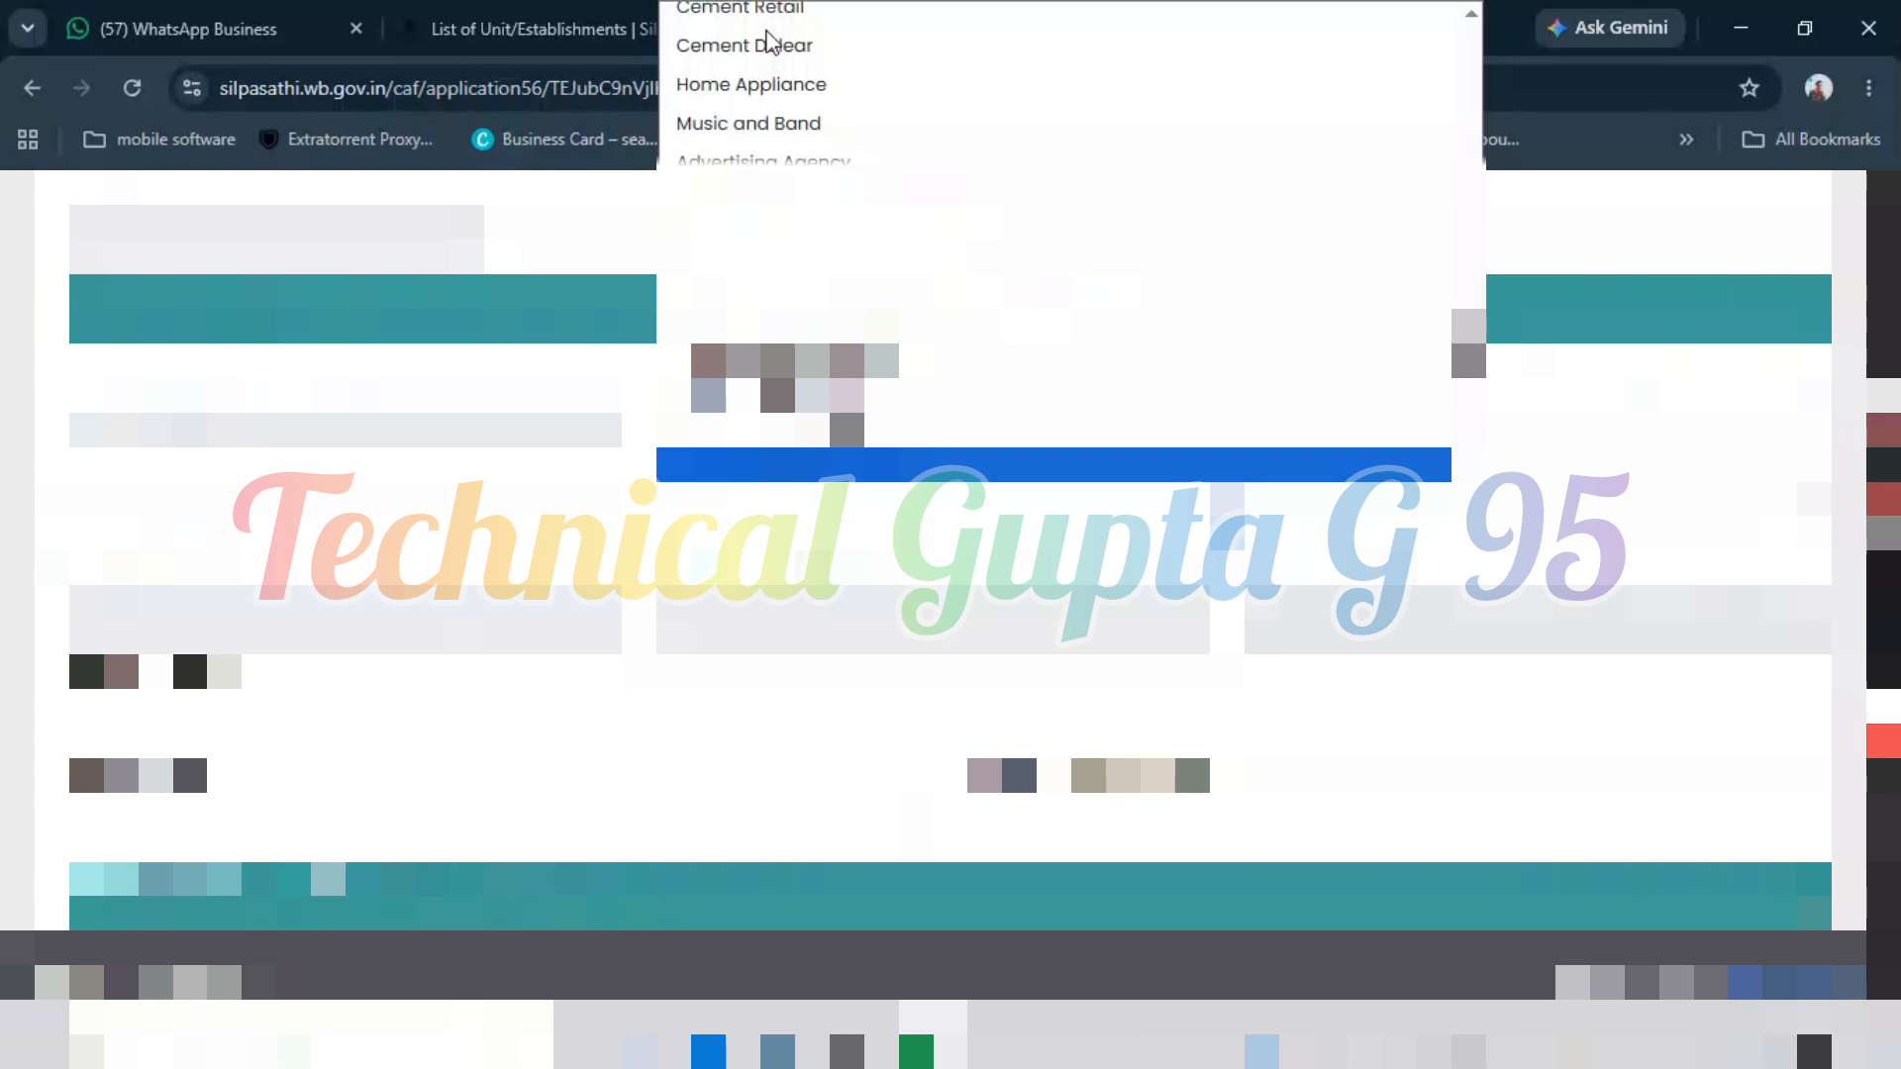
scroll(768, 42, "down", 1)
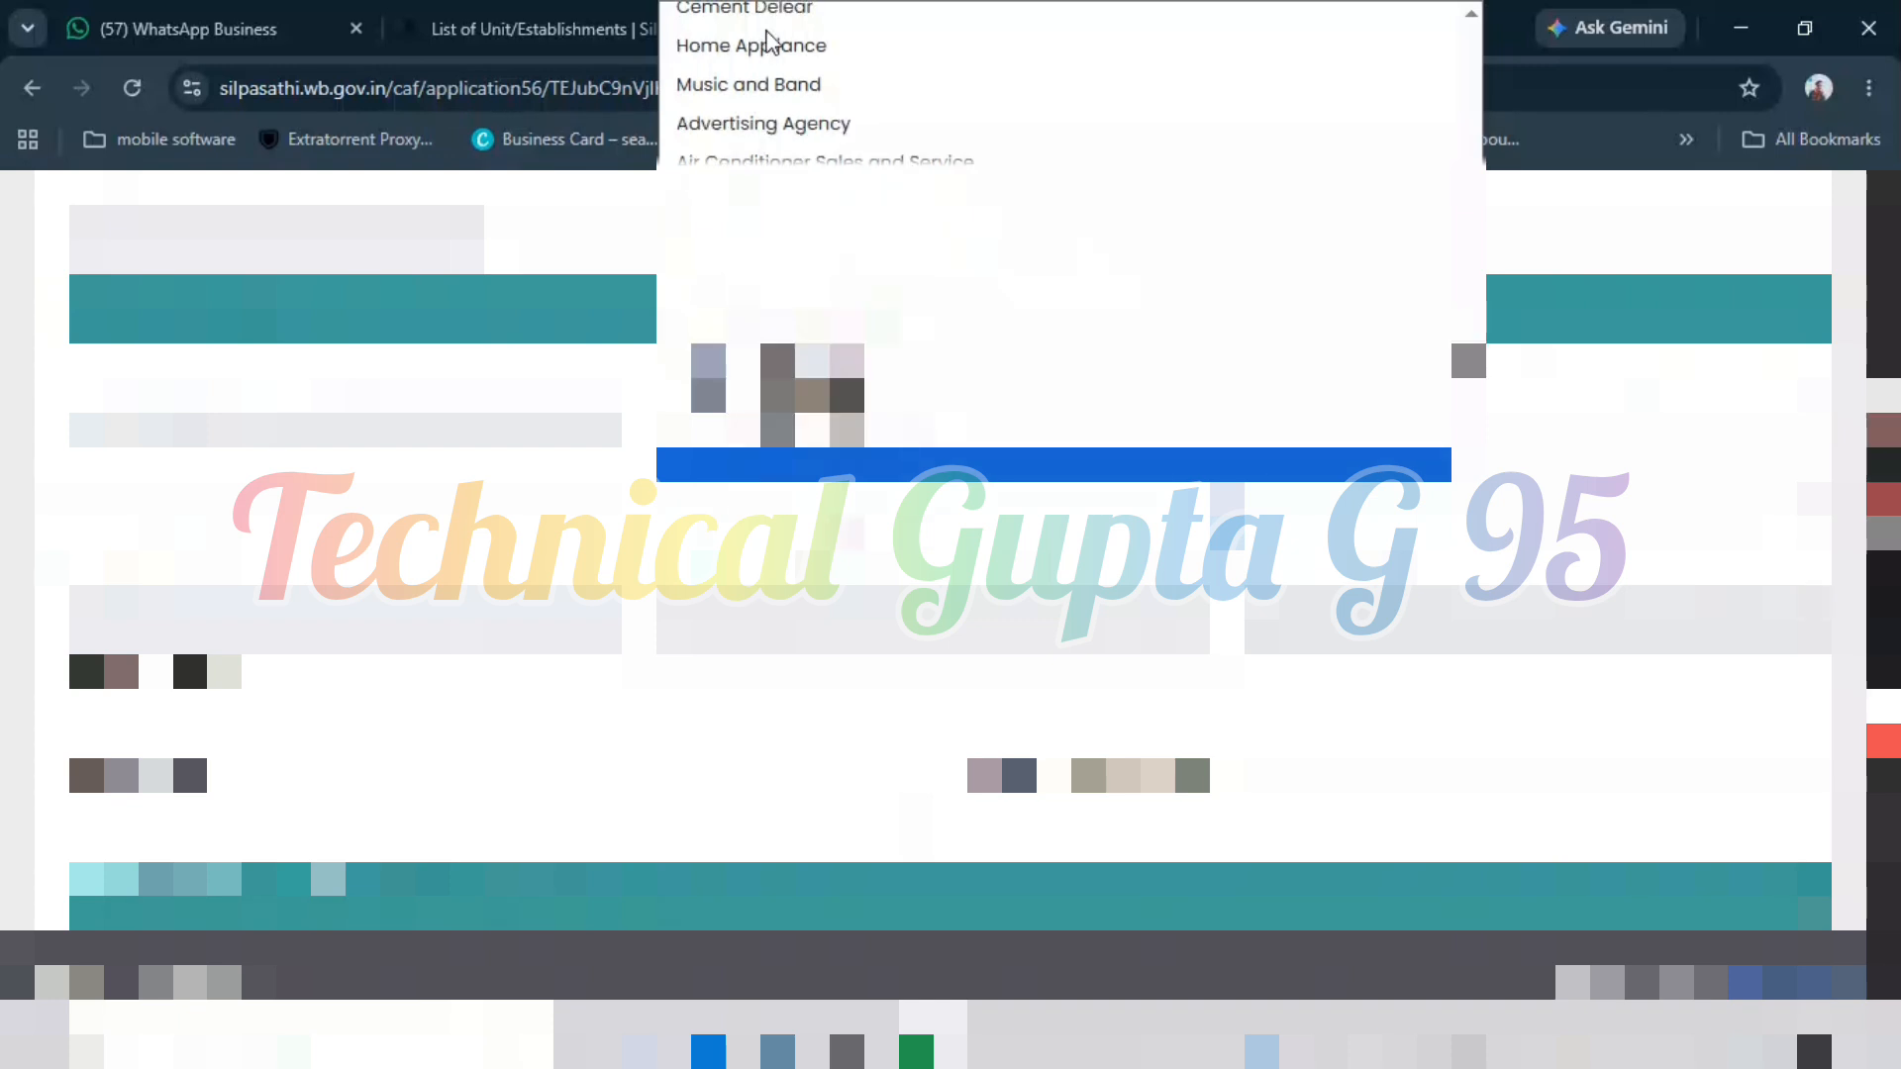
scroll(768, 41, "down", 1)
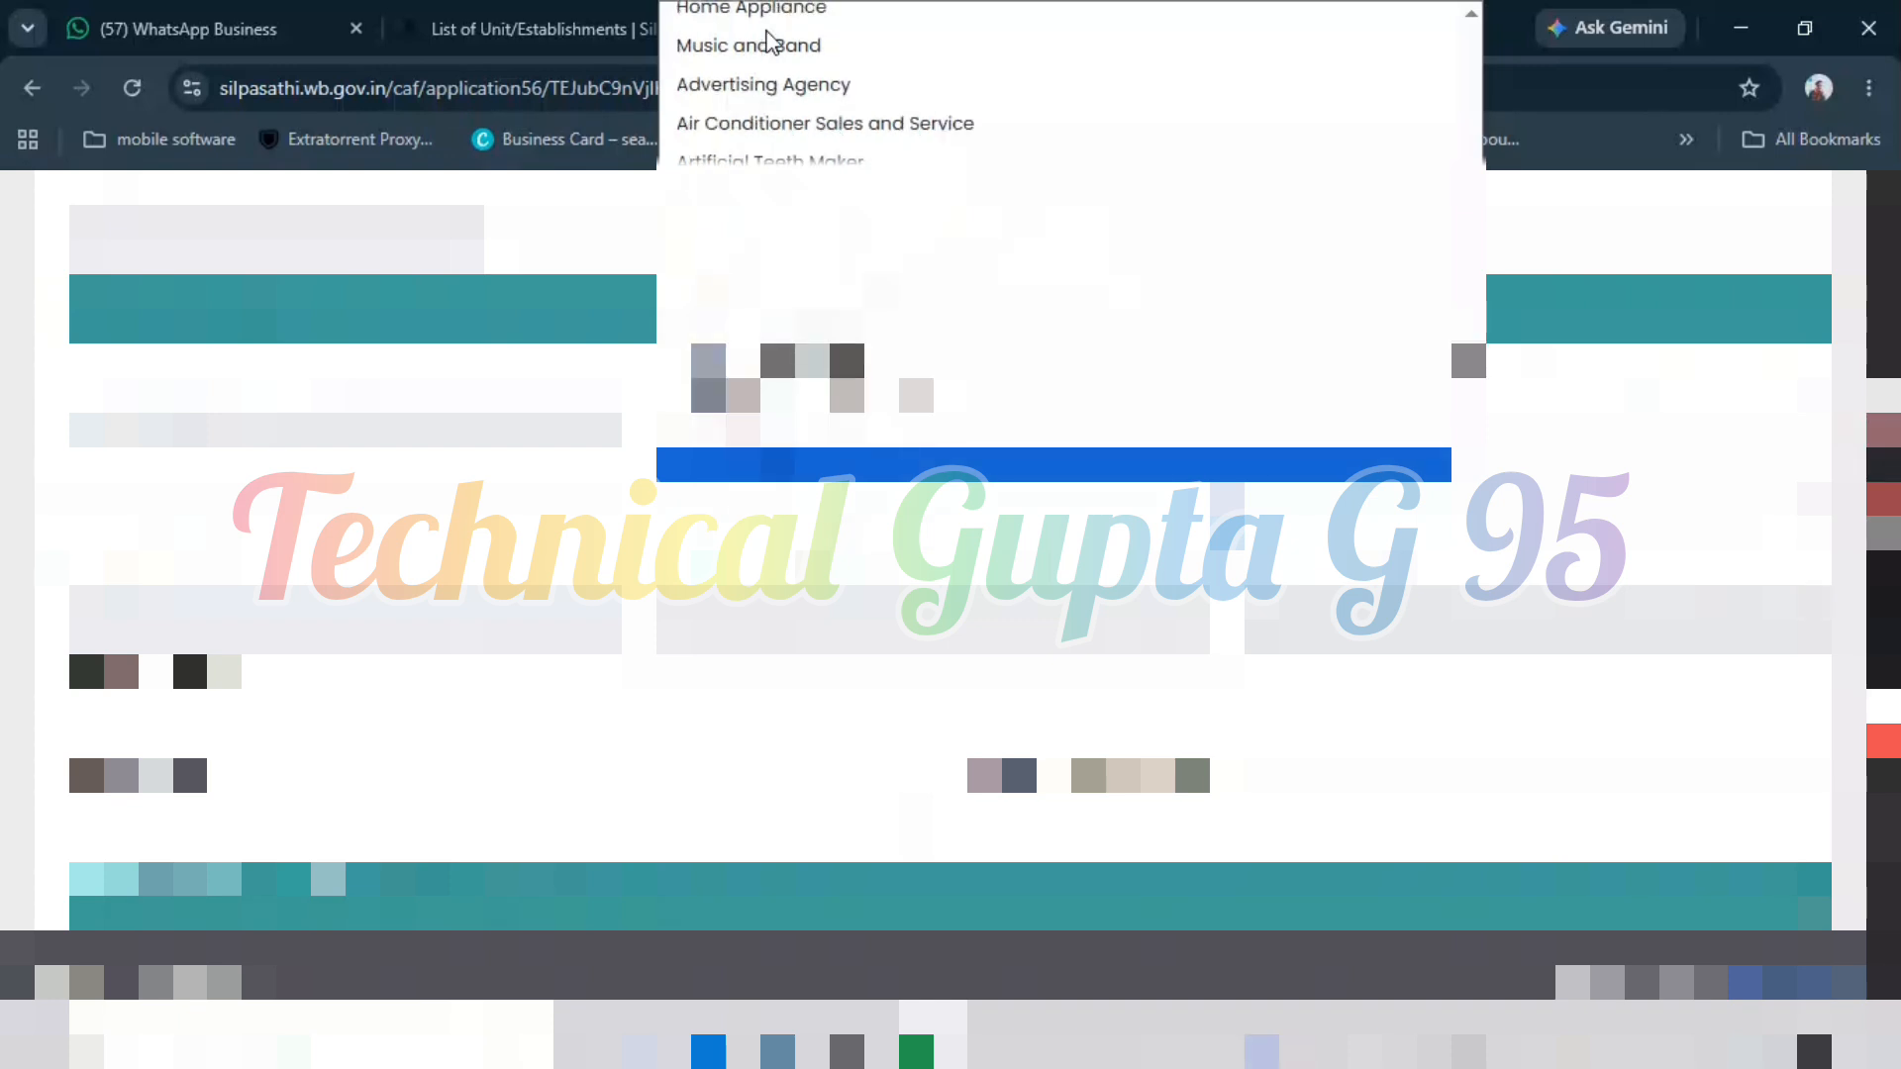
scroll(768, 41, "down", 2)
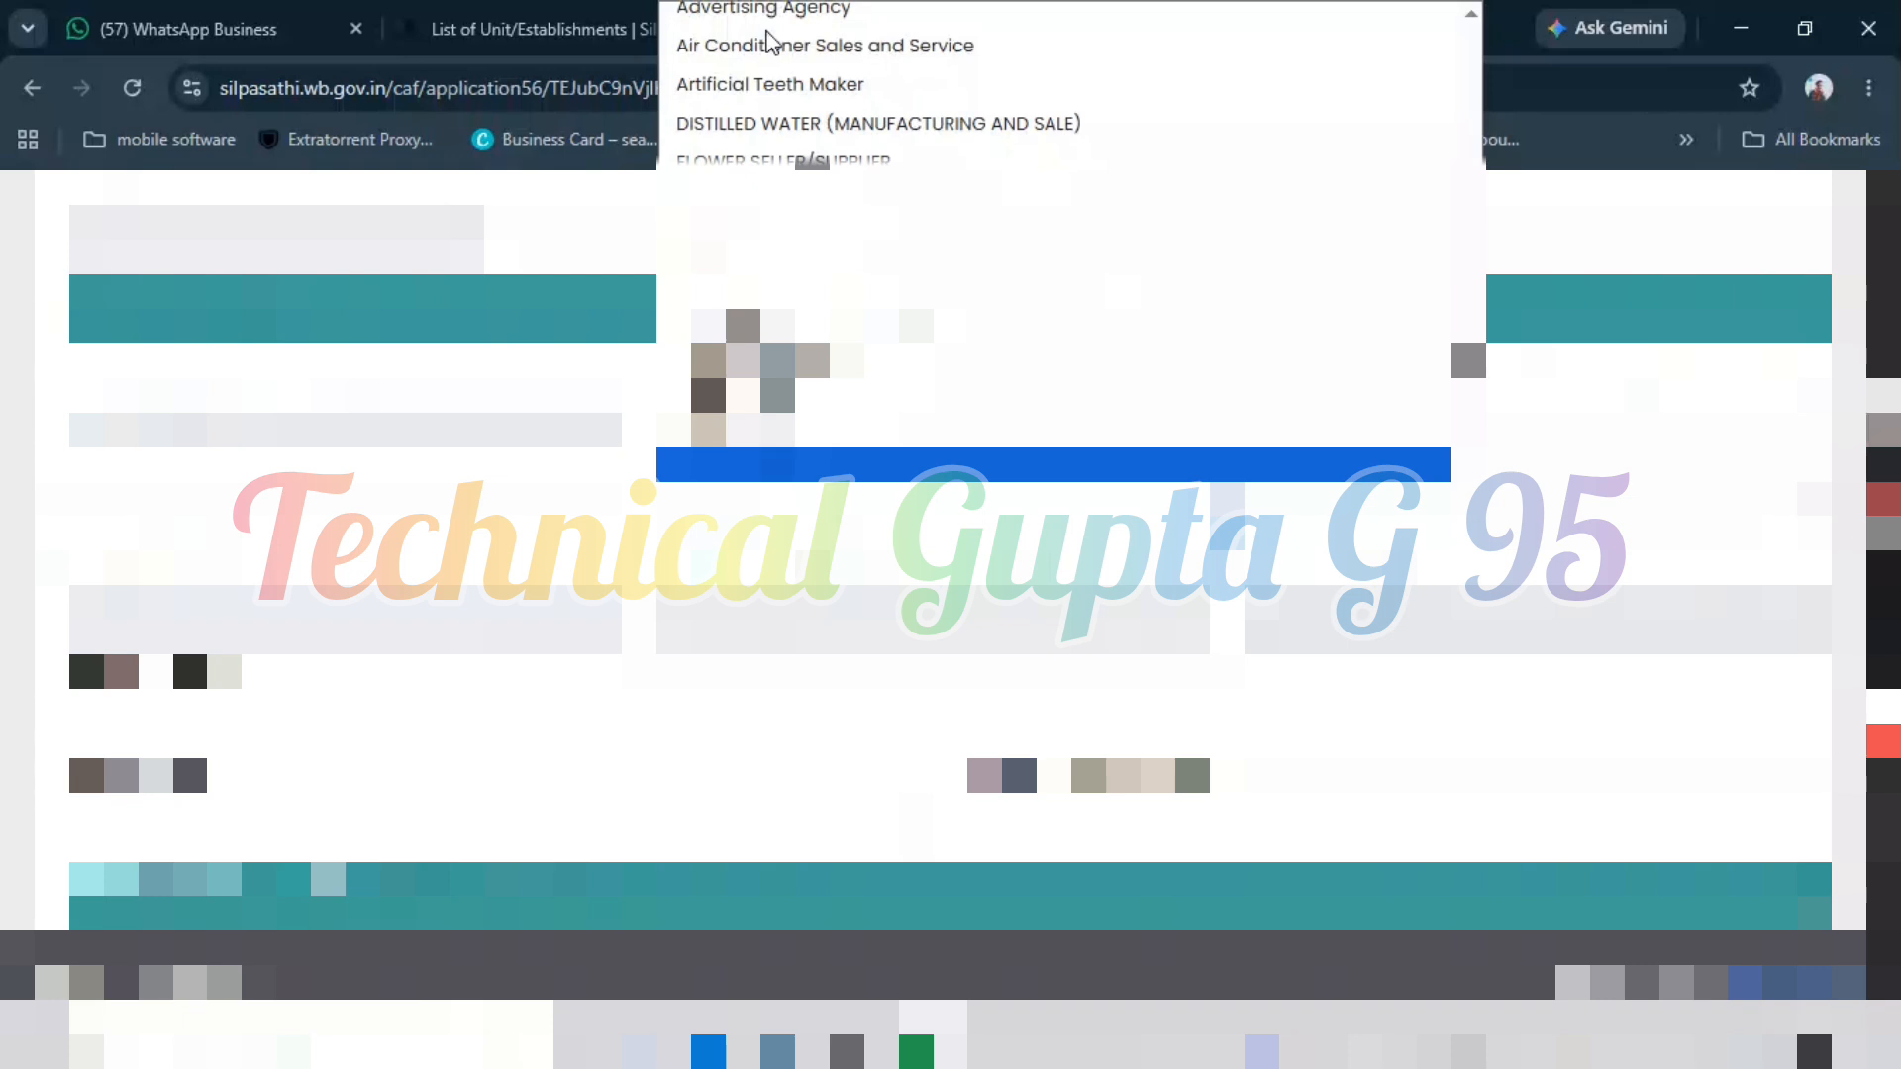
scroll(768, 42, "down", 1)
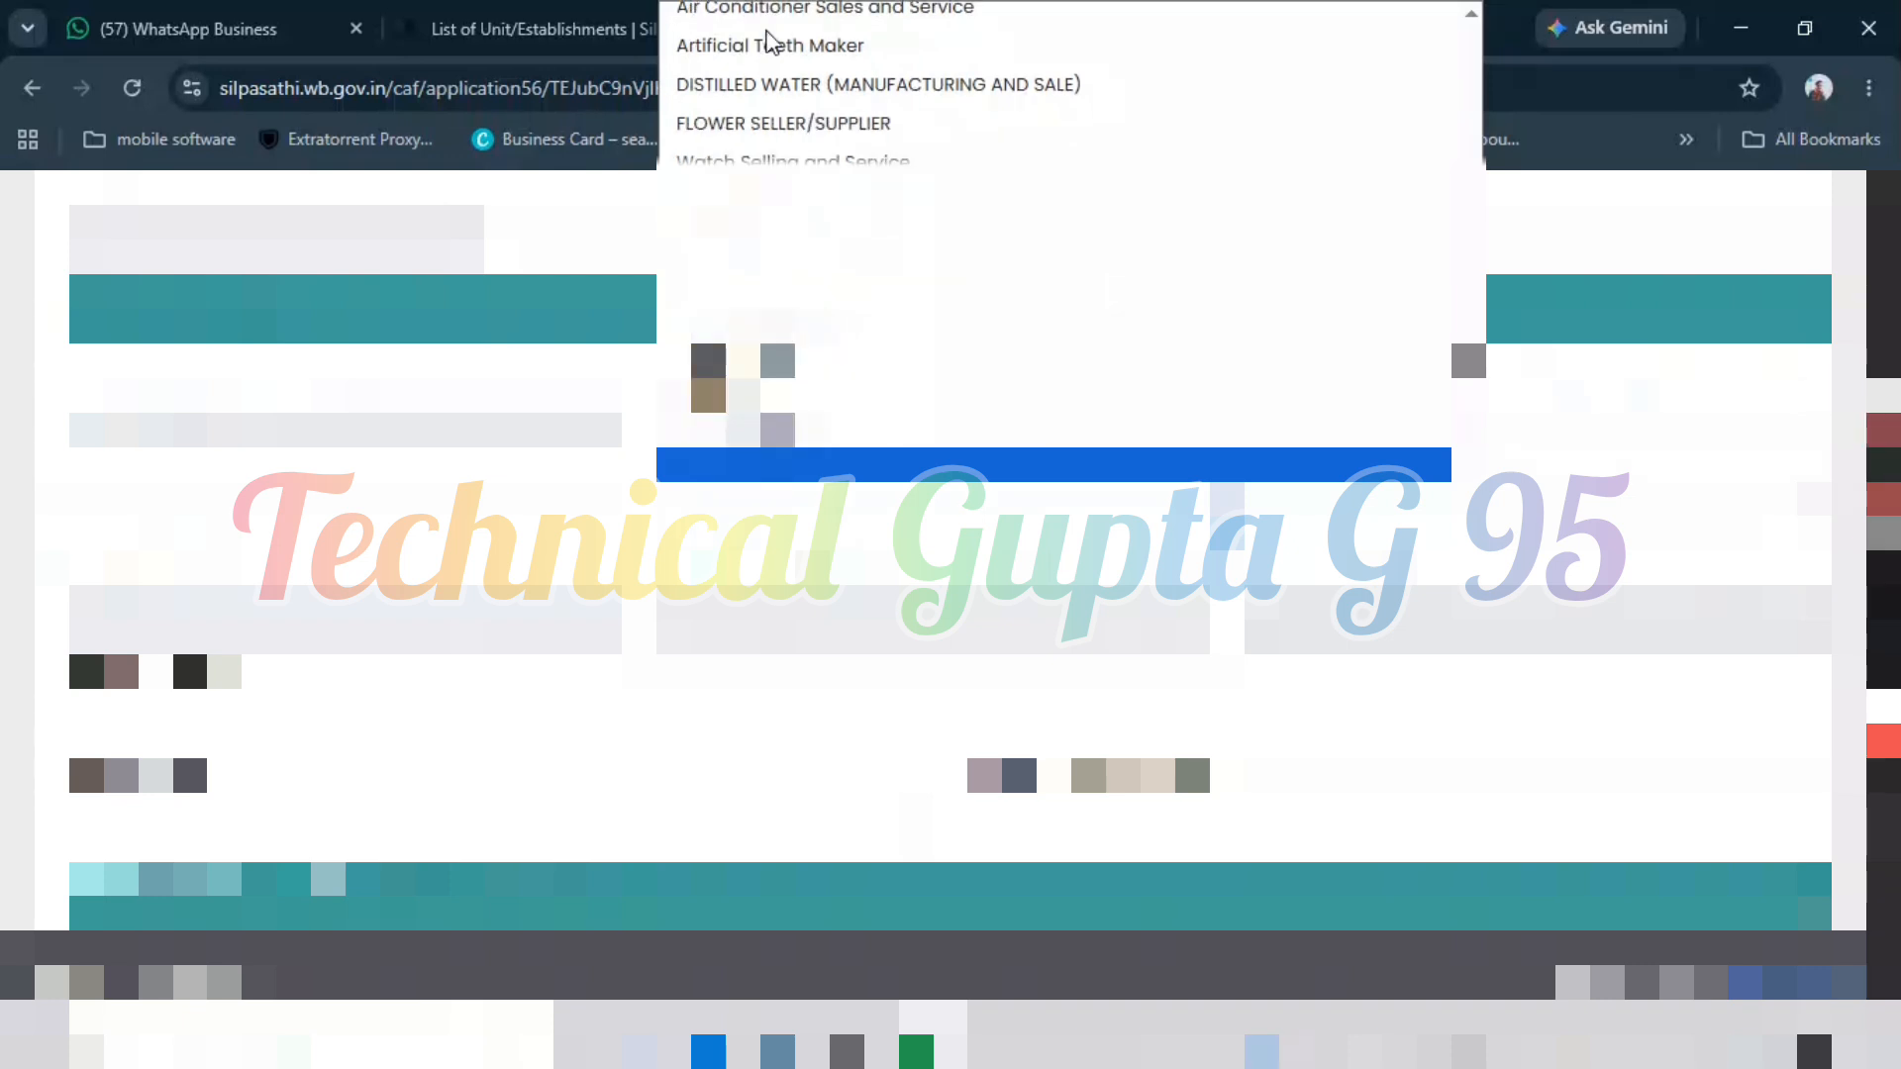
scroll(768, 42, "down", 1)
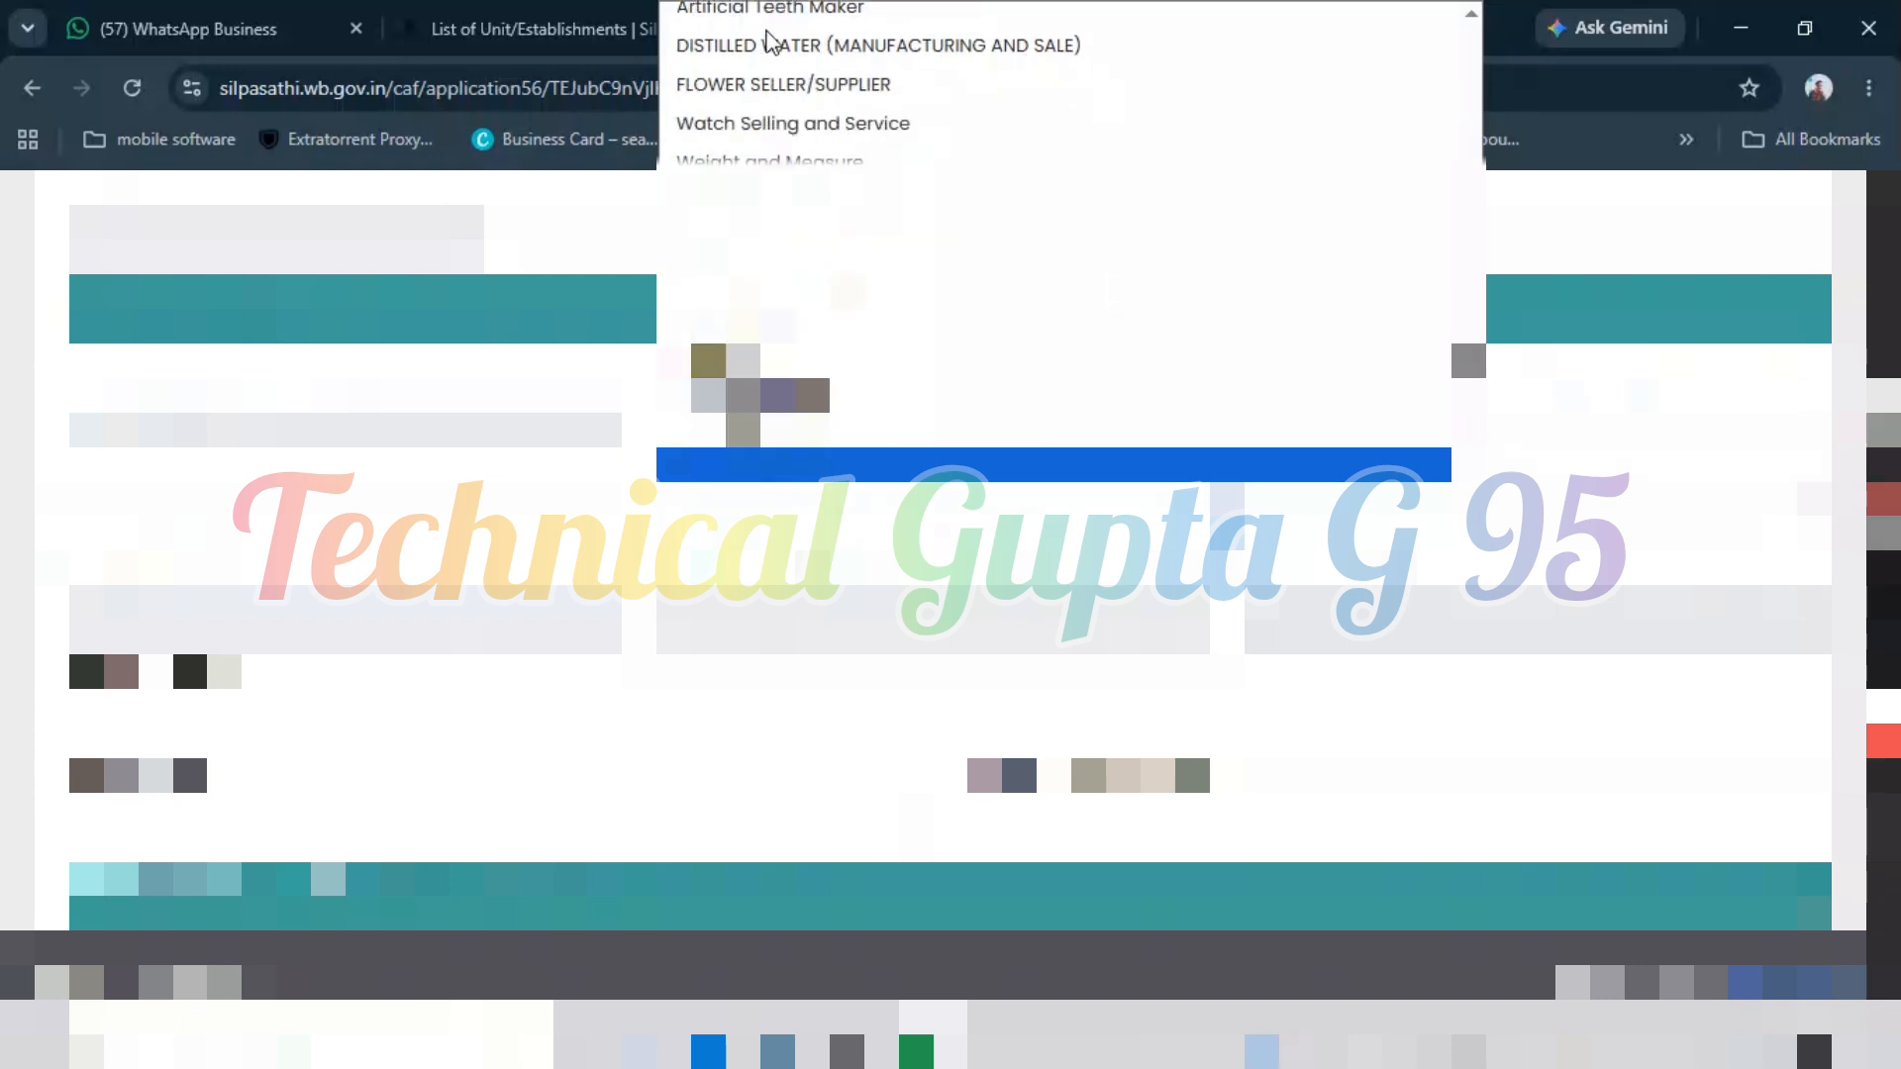
scroll(769, 42, "down", 1)
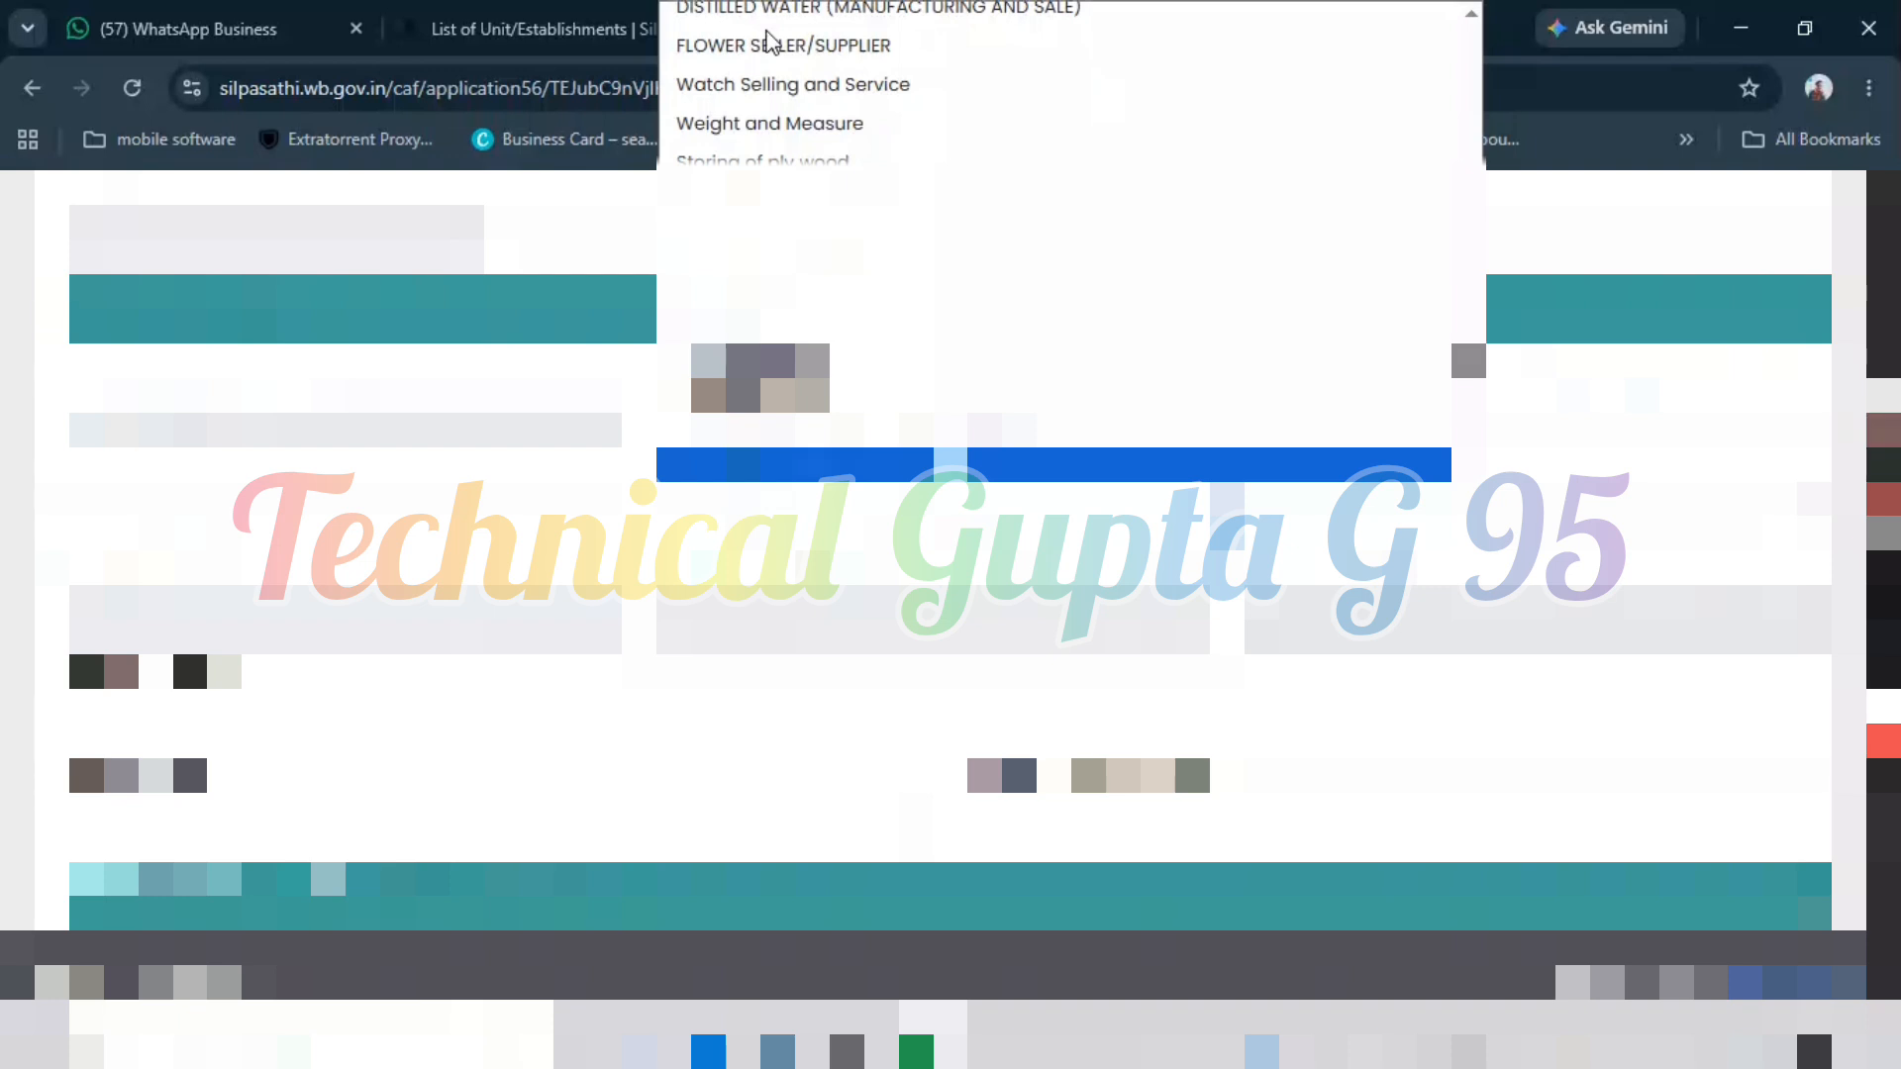
scroll(768, 41, "down", 4)
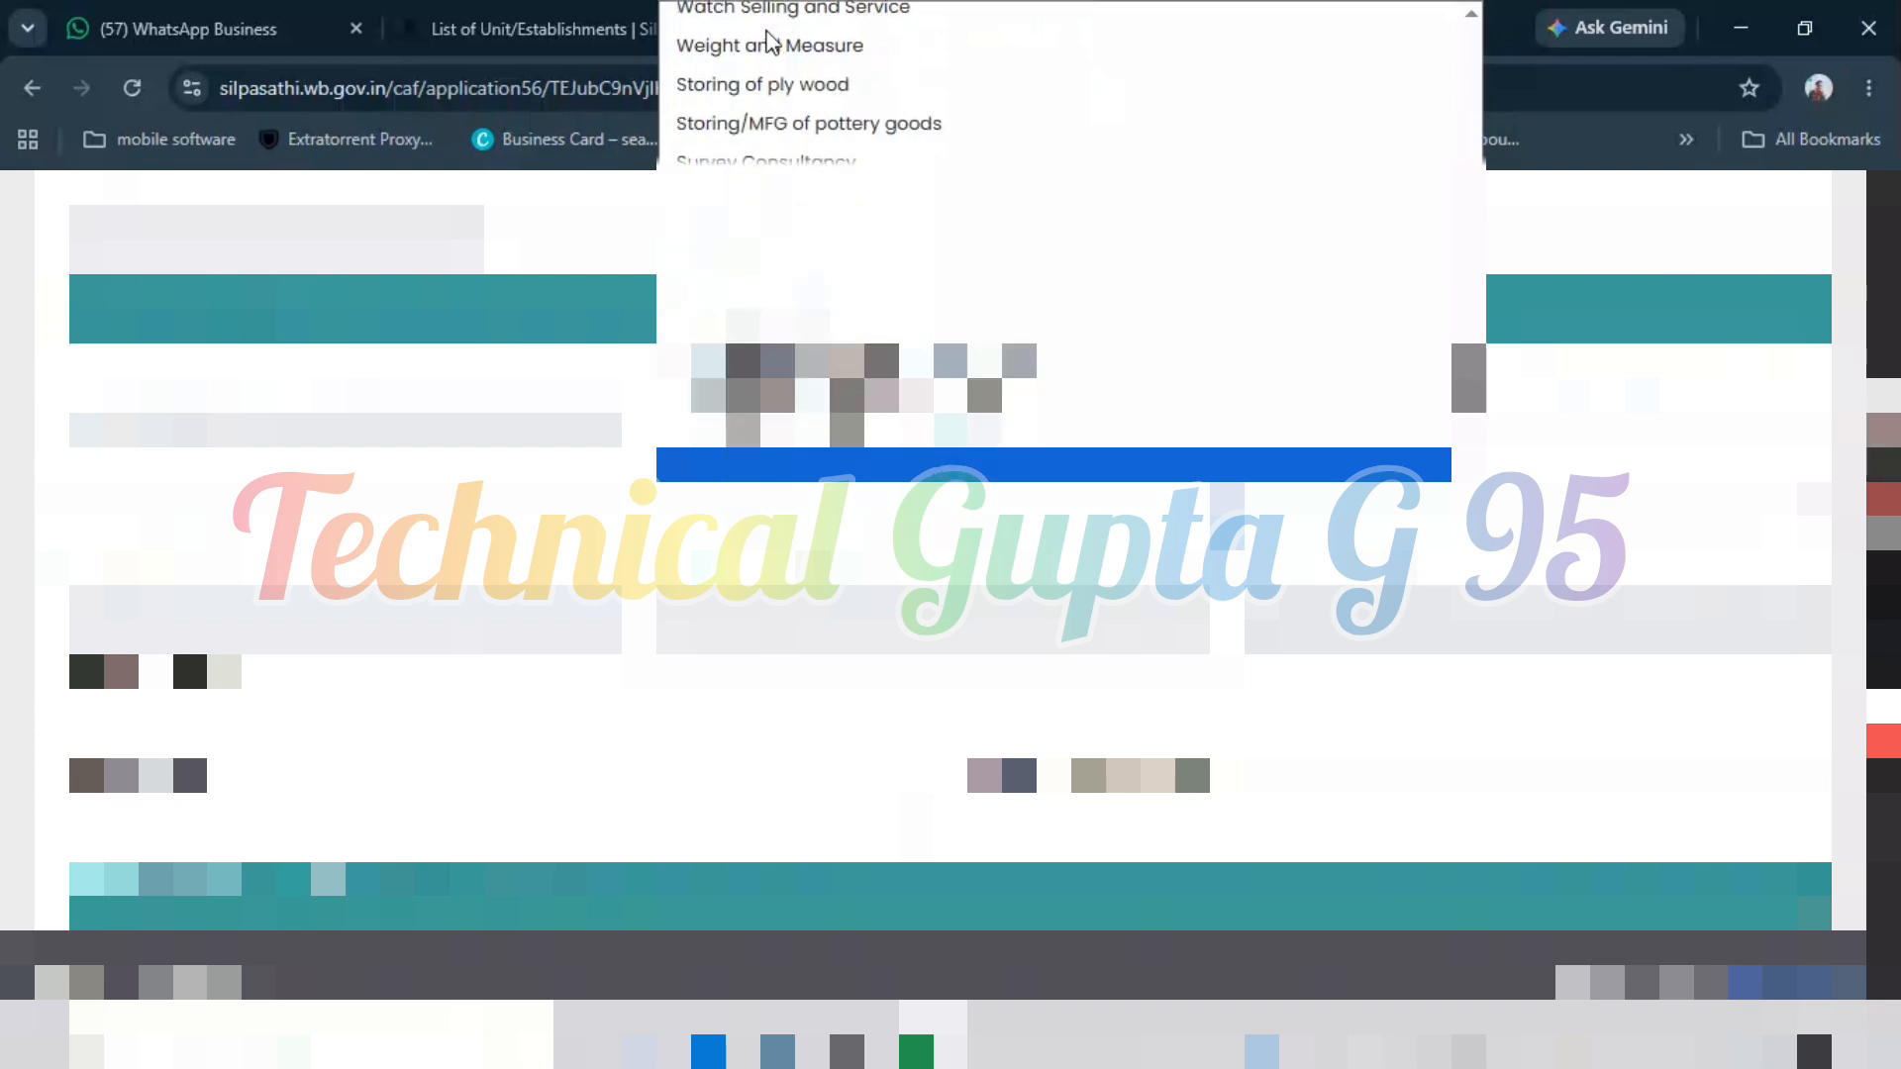
scroll(769, 41, "down", 1)
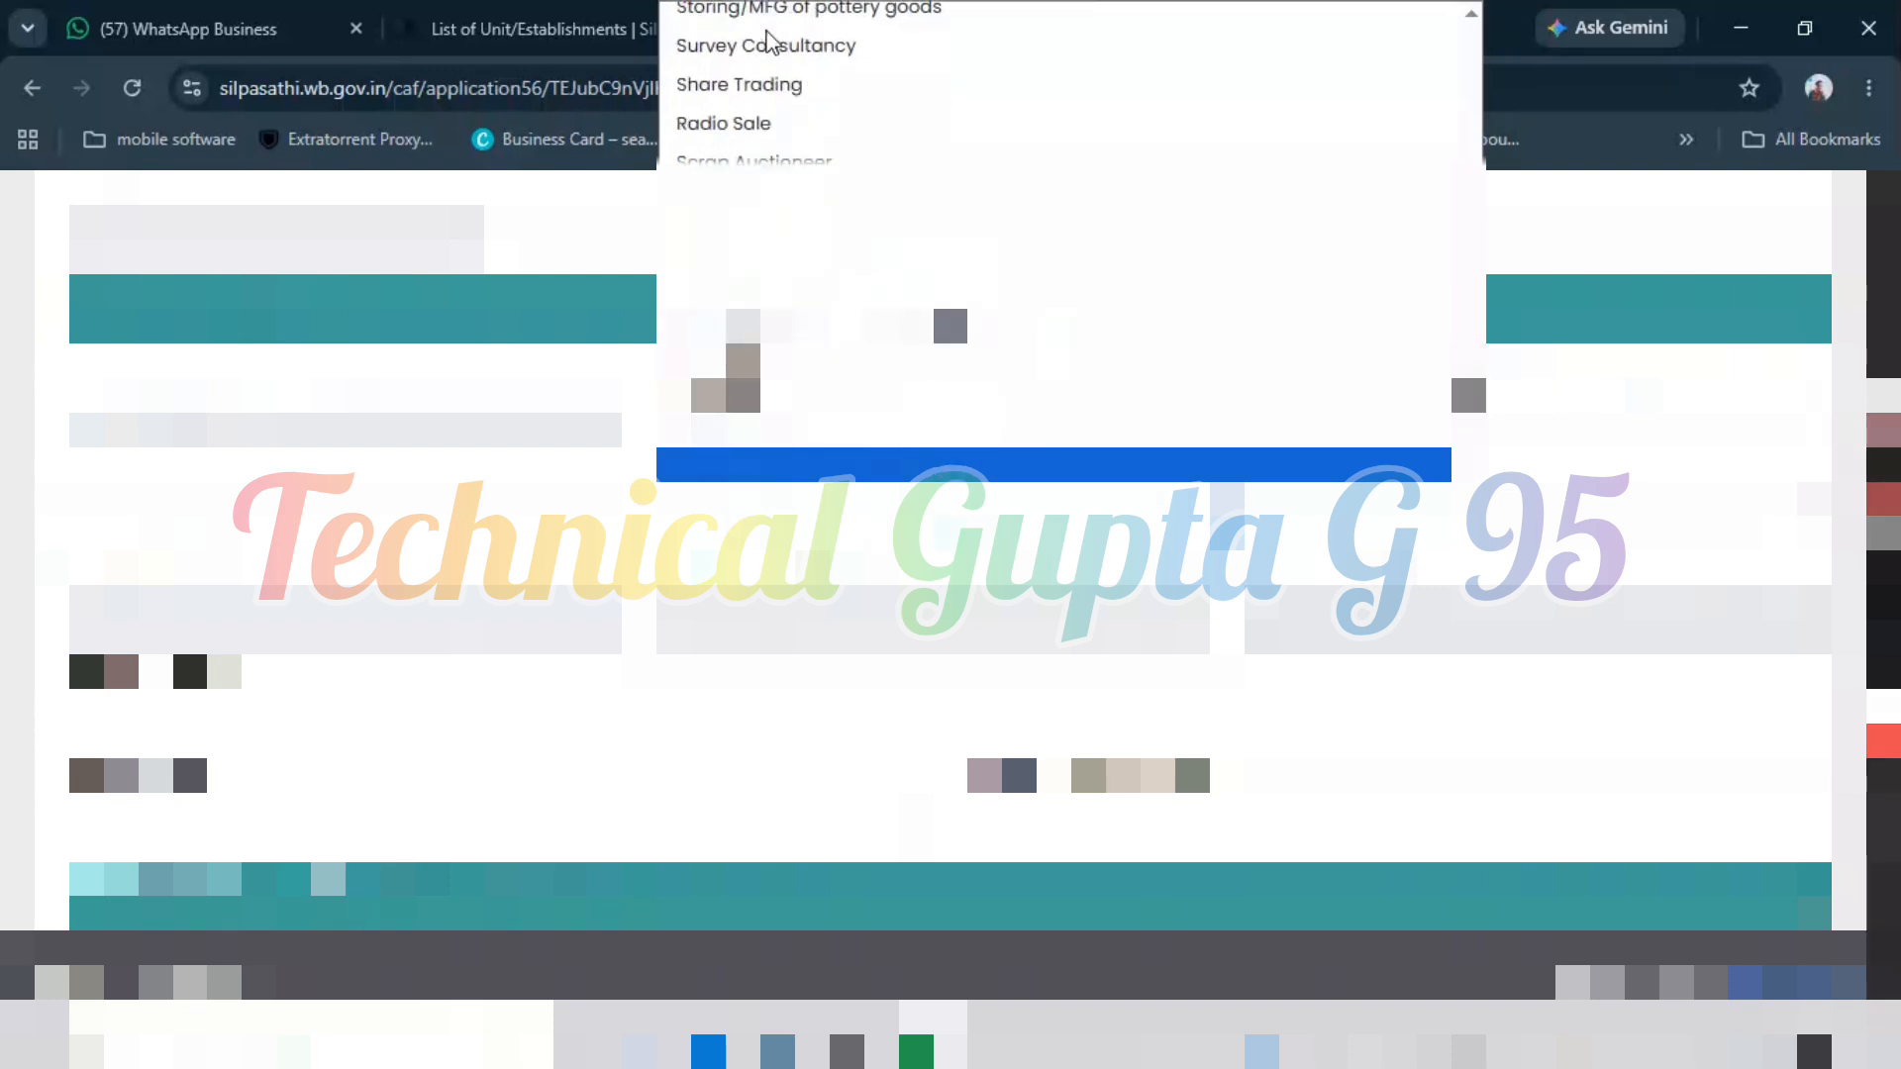
scroll(768, 42, "down", 1)
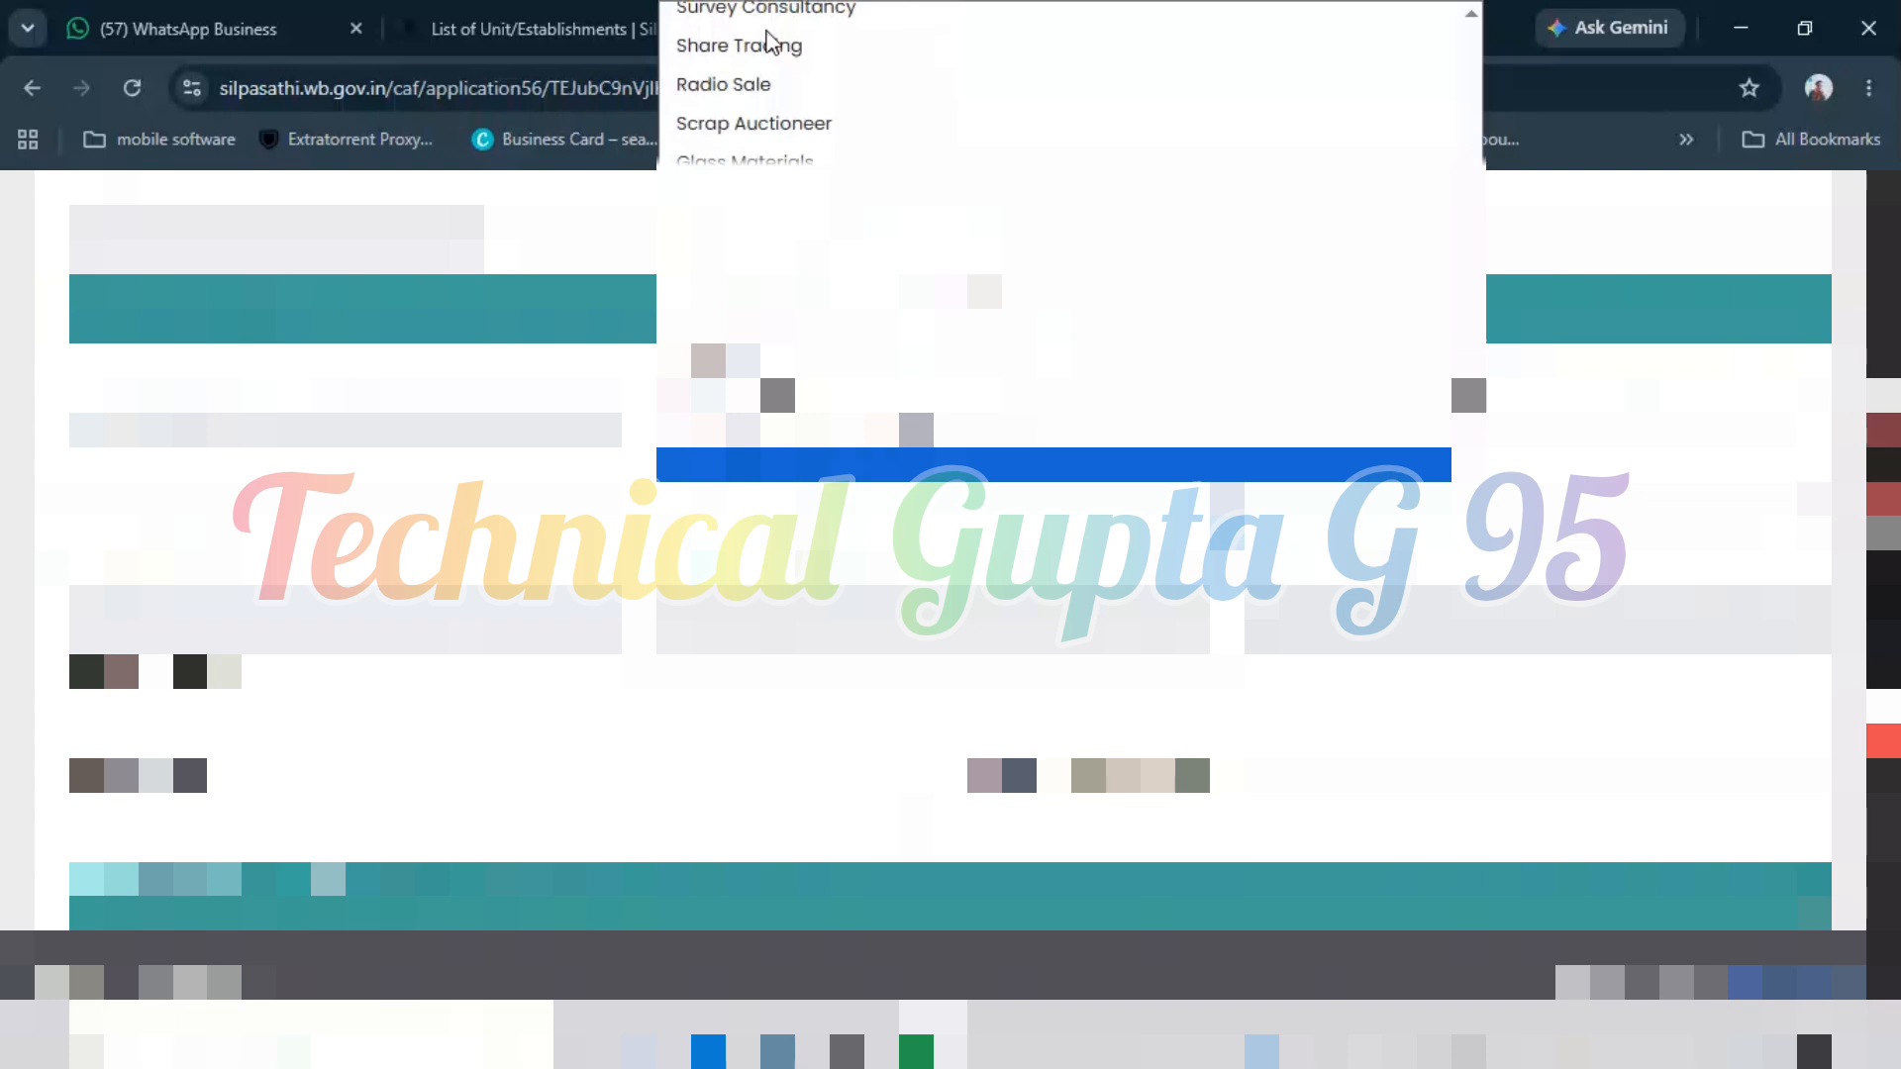
scroll(768, 42, "down", 1)
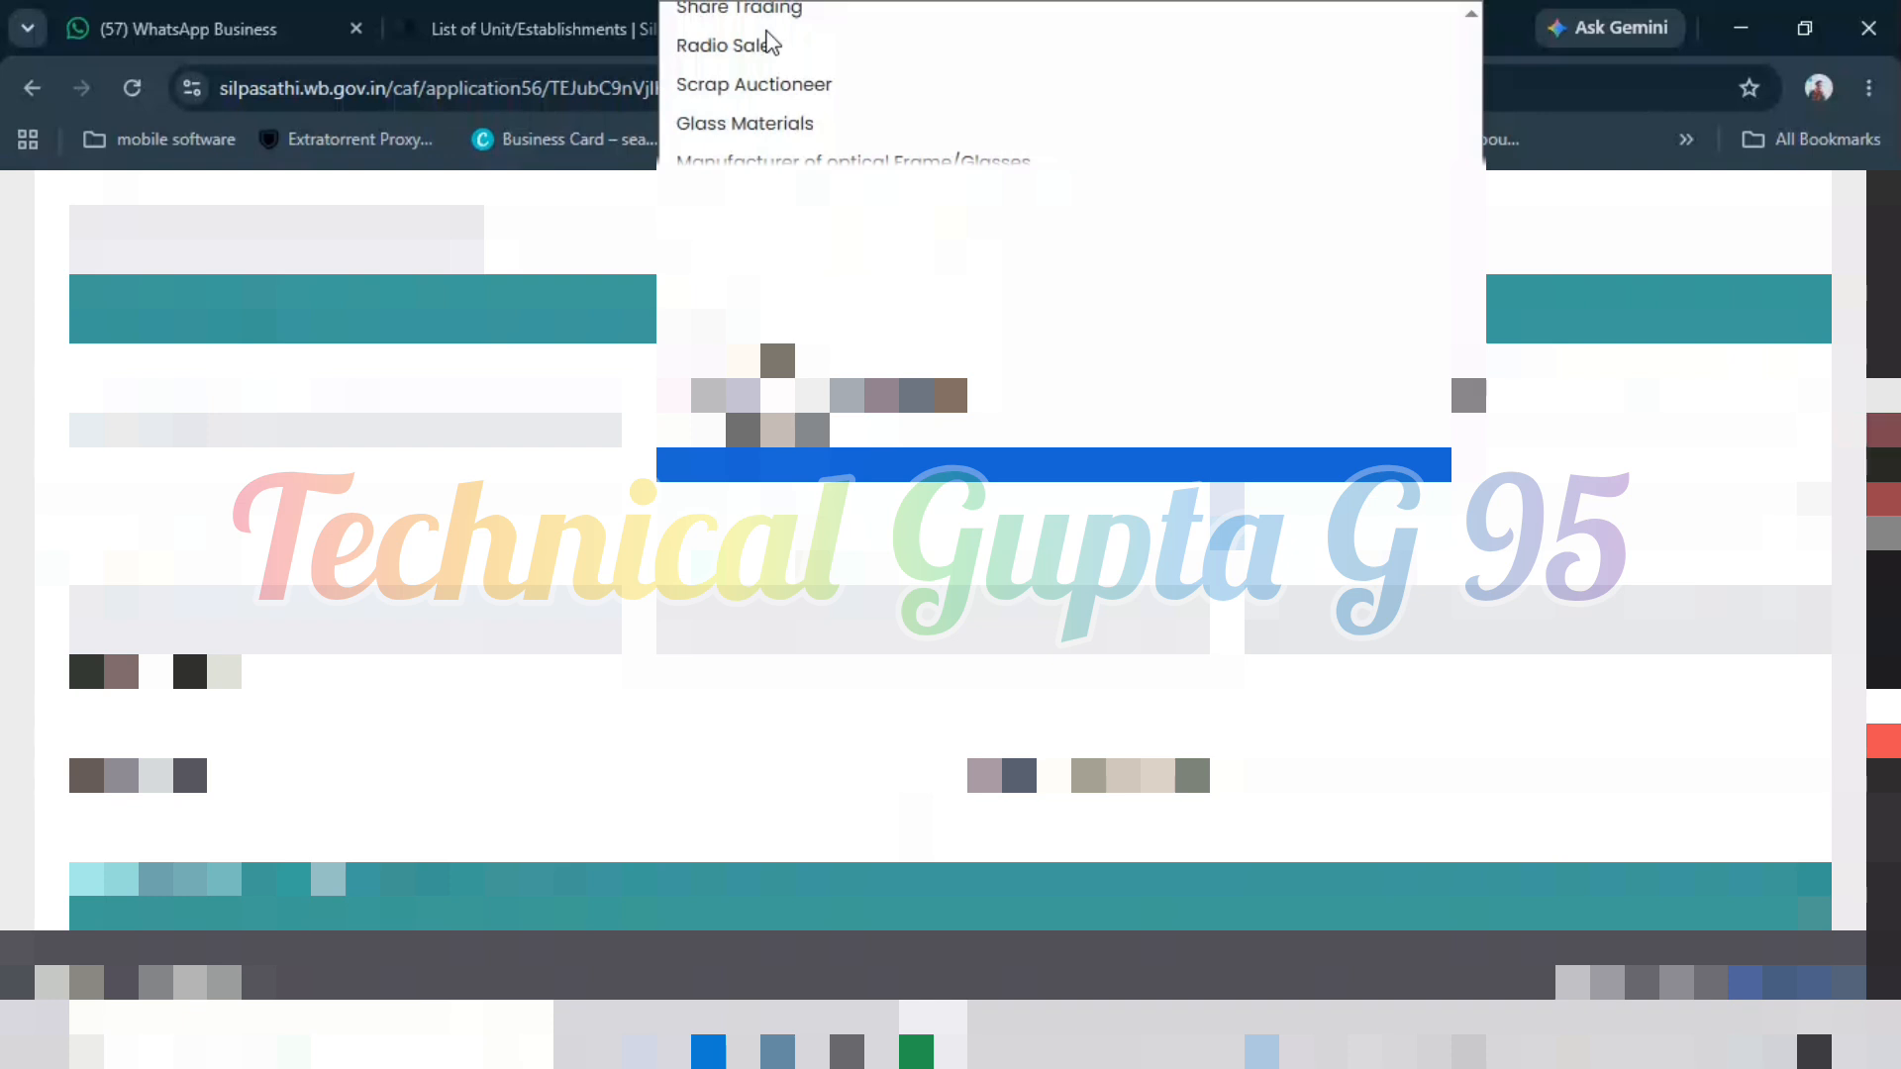
scroll(767, 42, "down", 1)
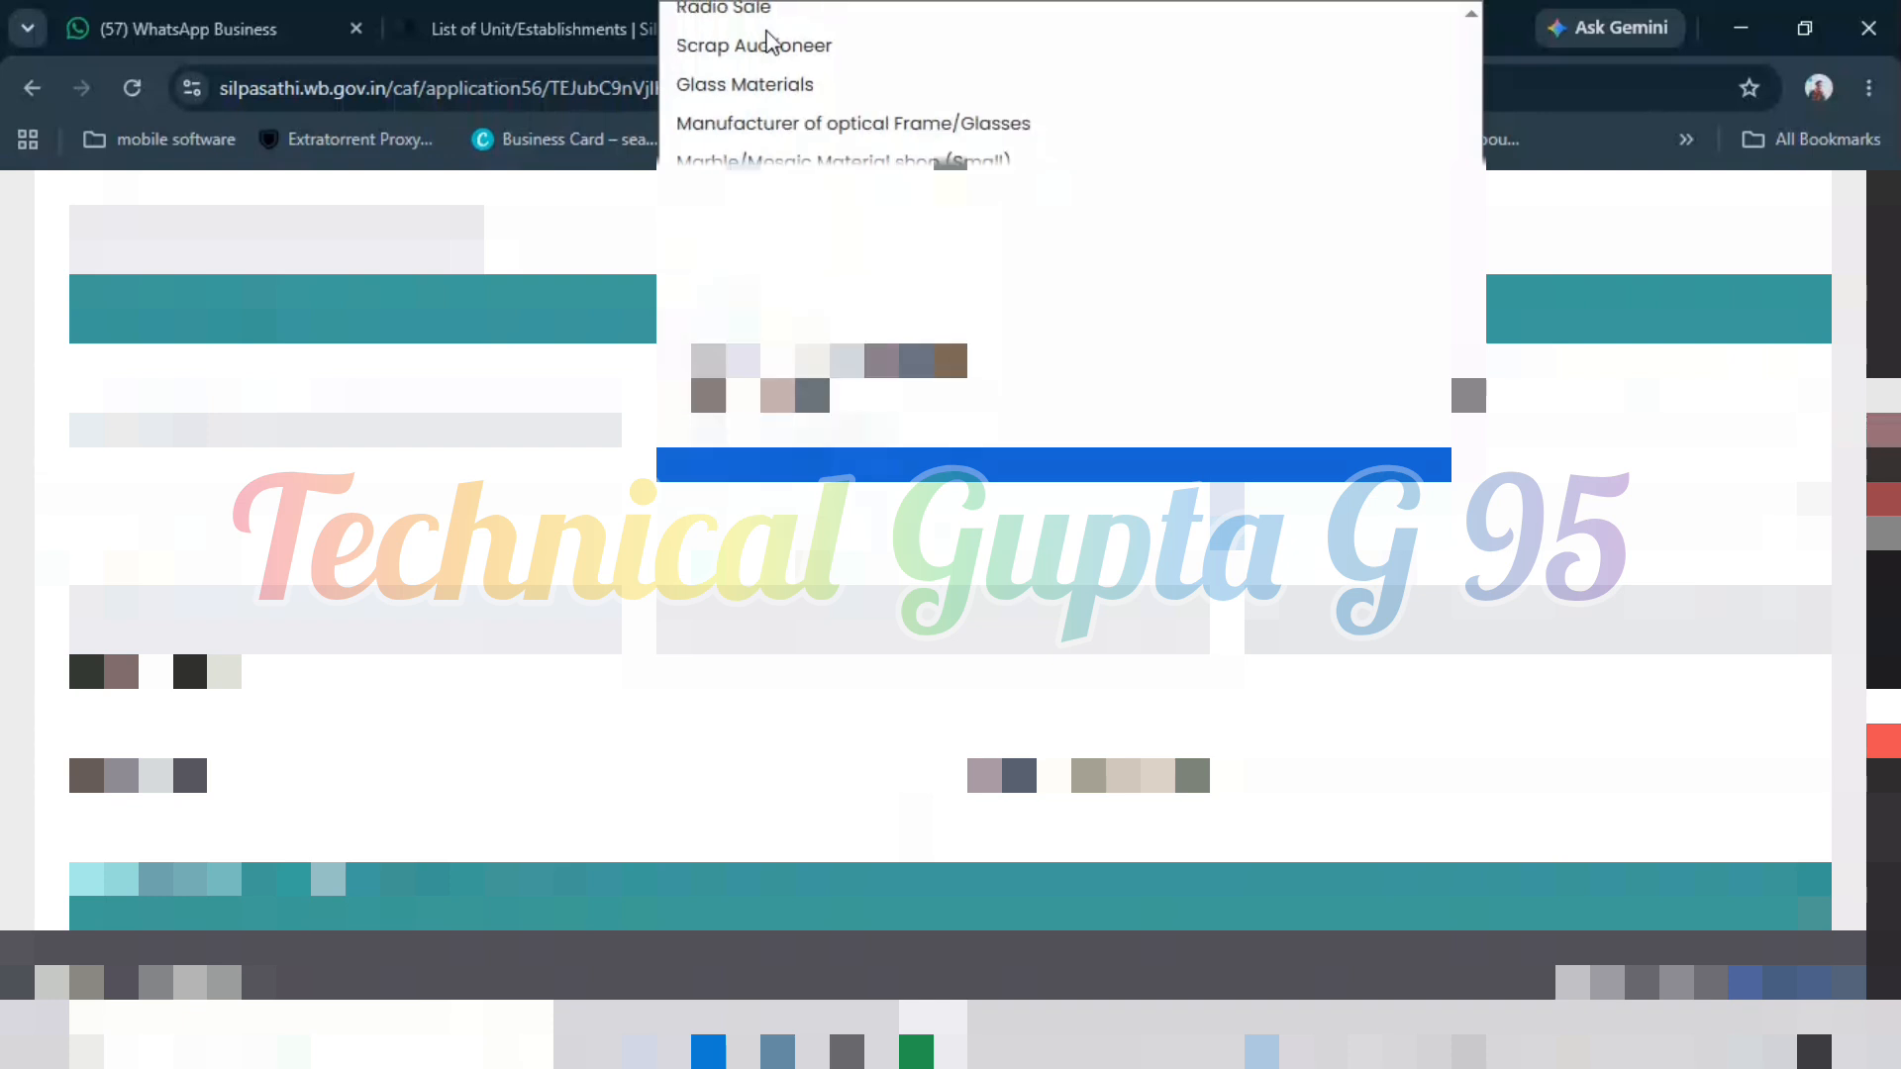
scroll(769, 42, "down", 1)
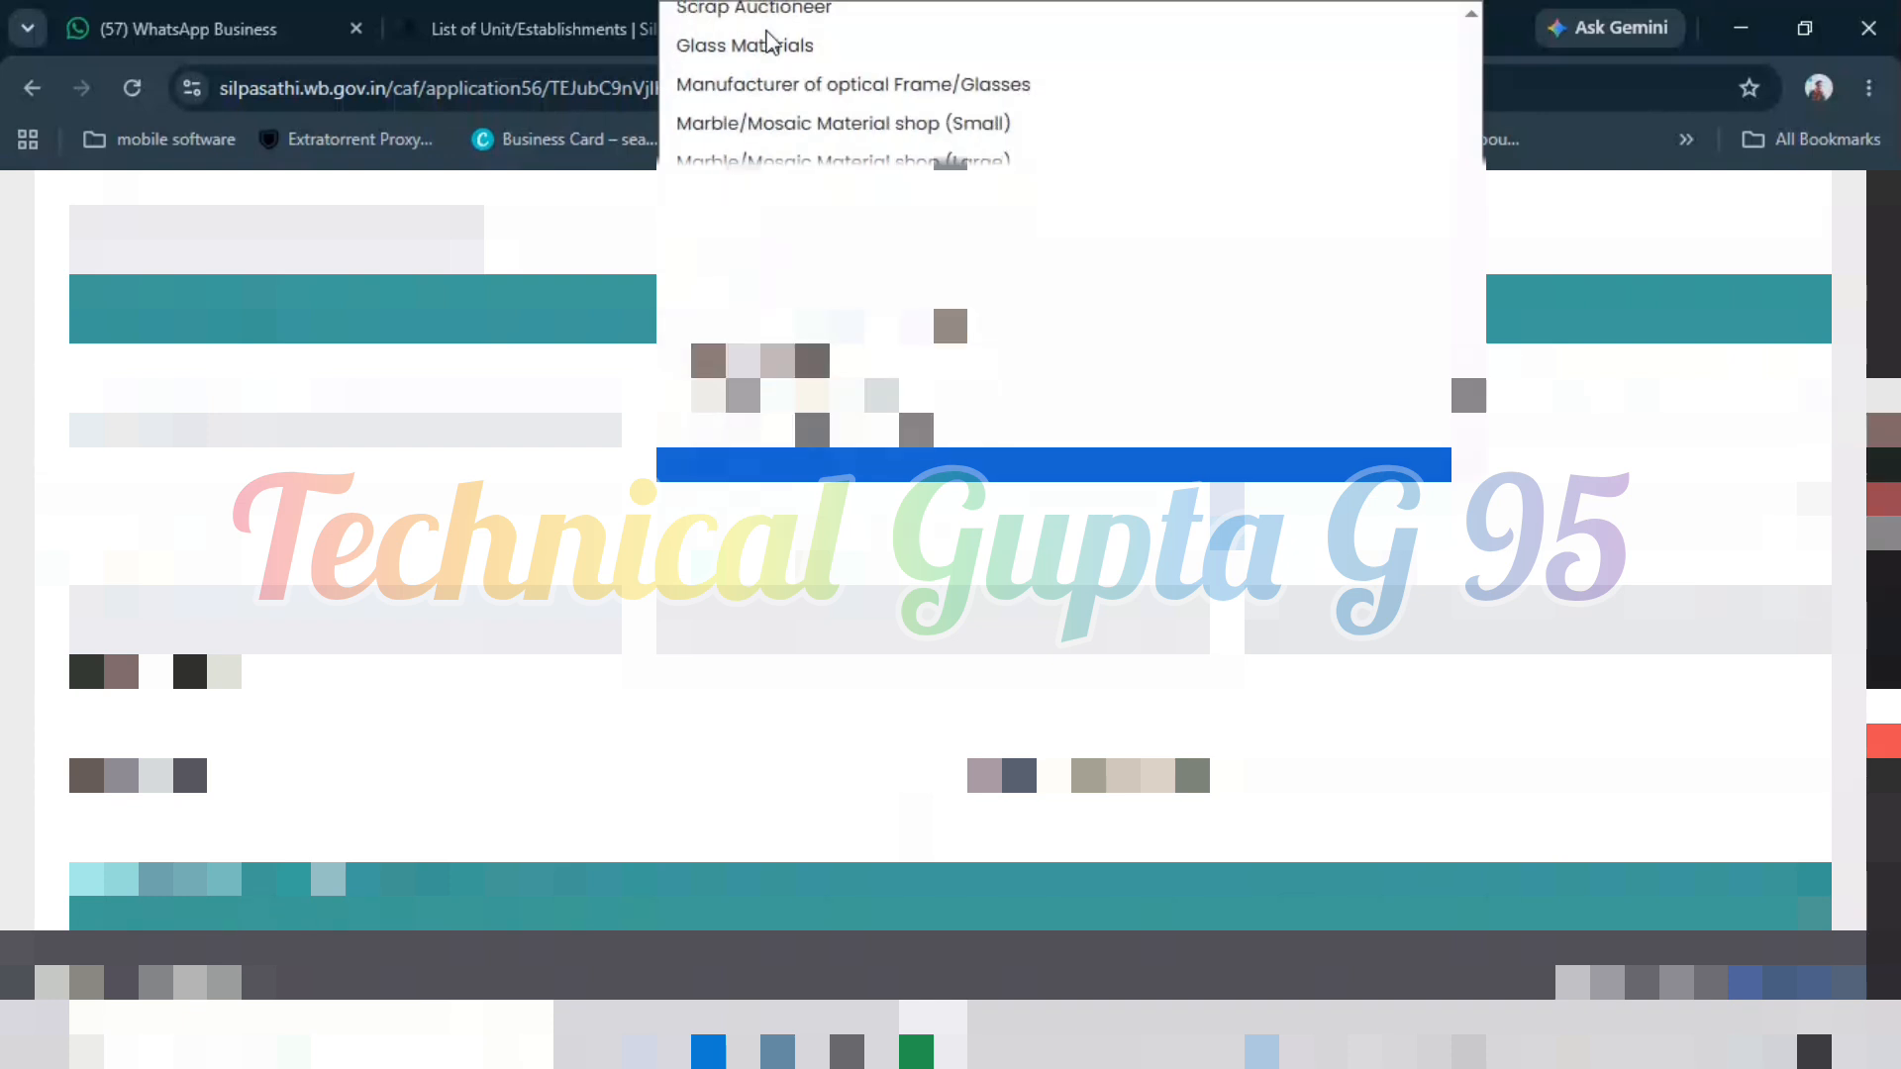
scroll(769, 42, "down", 1)
scroll(769, 42, "down", 2)
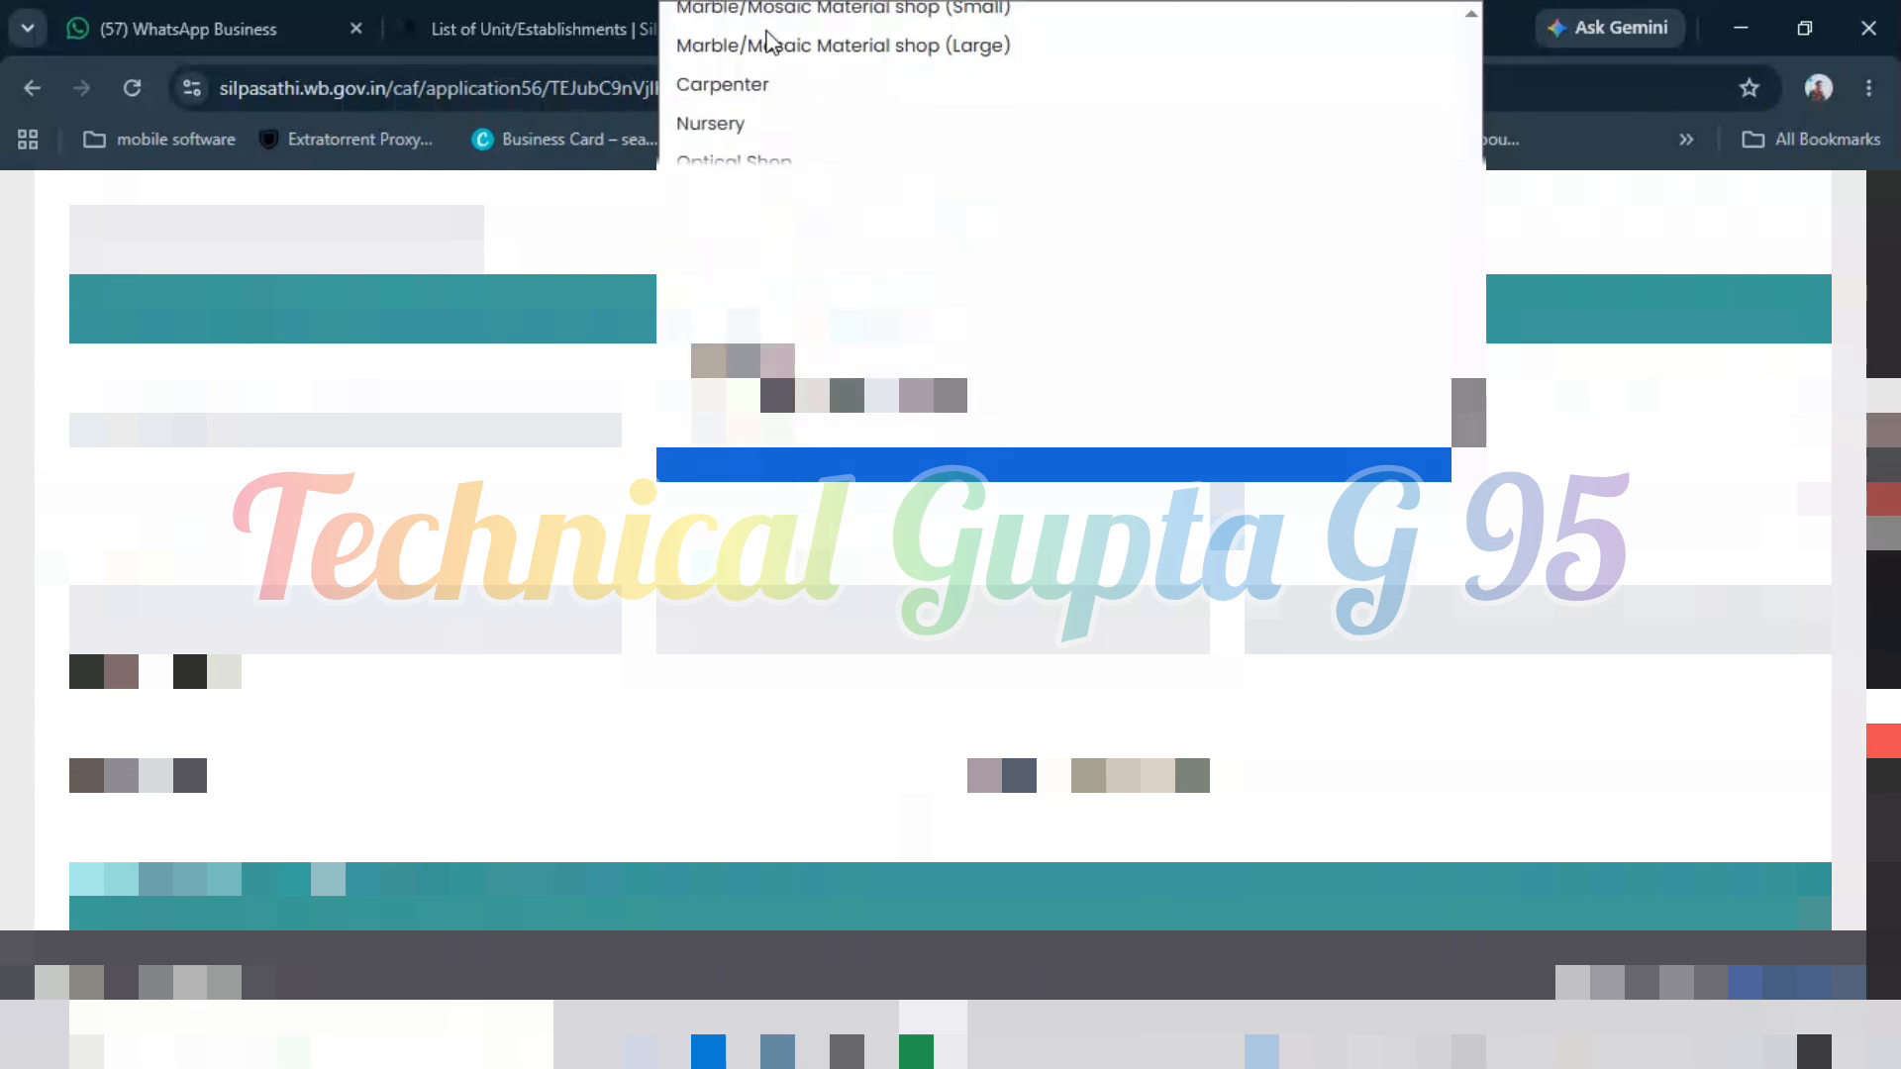
scroll(769, 41, "down", 1)
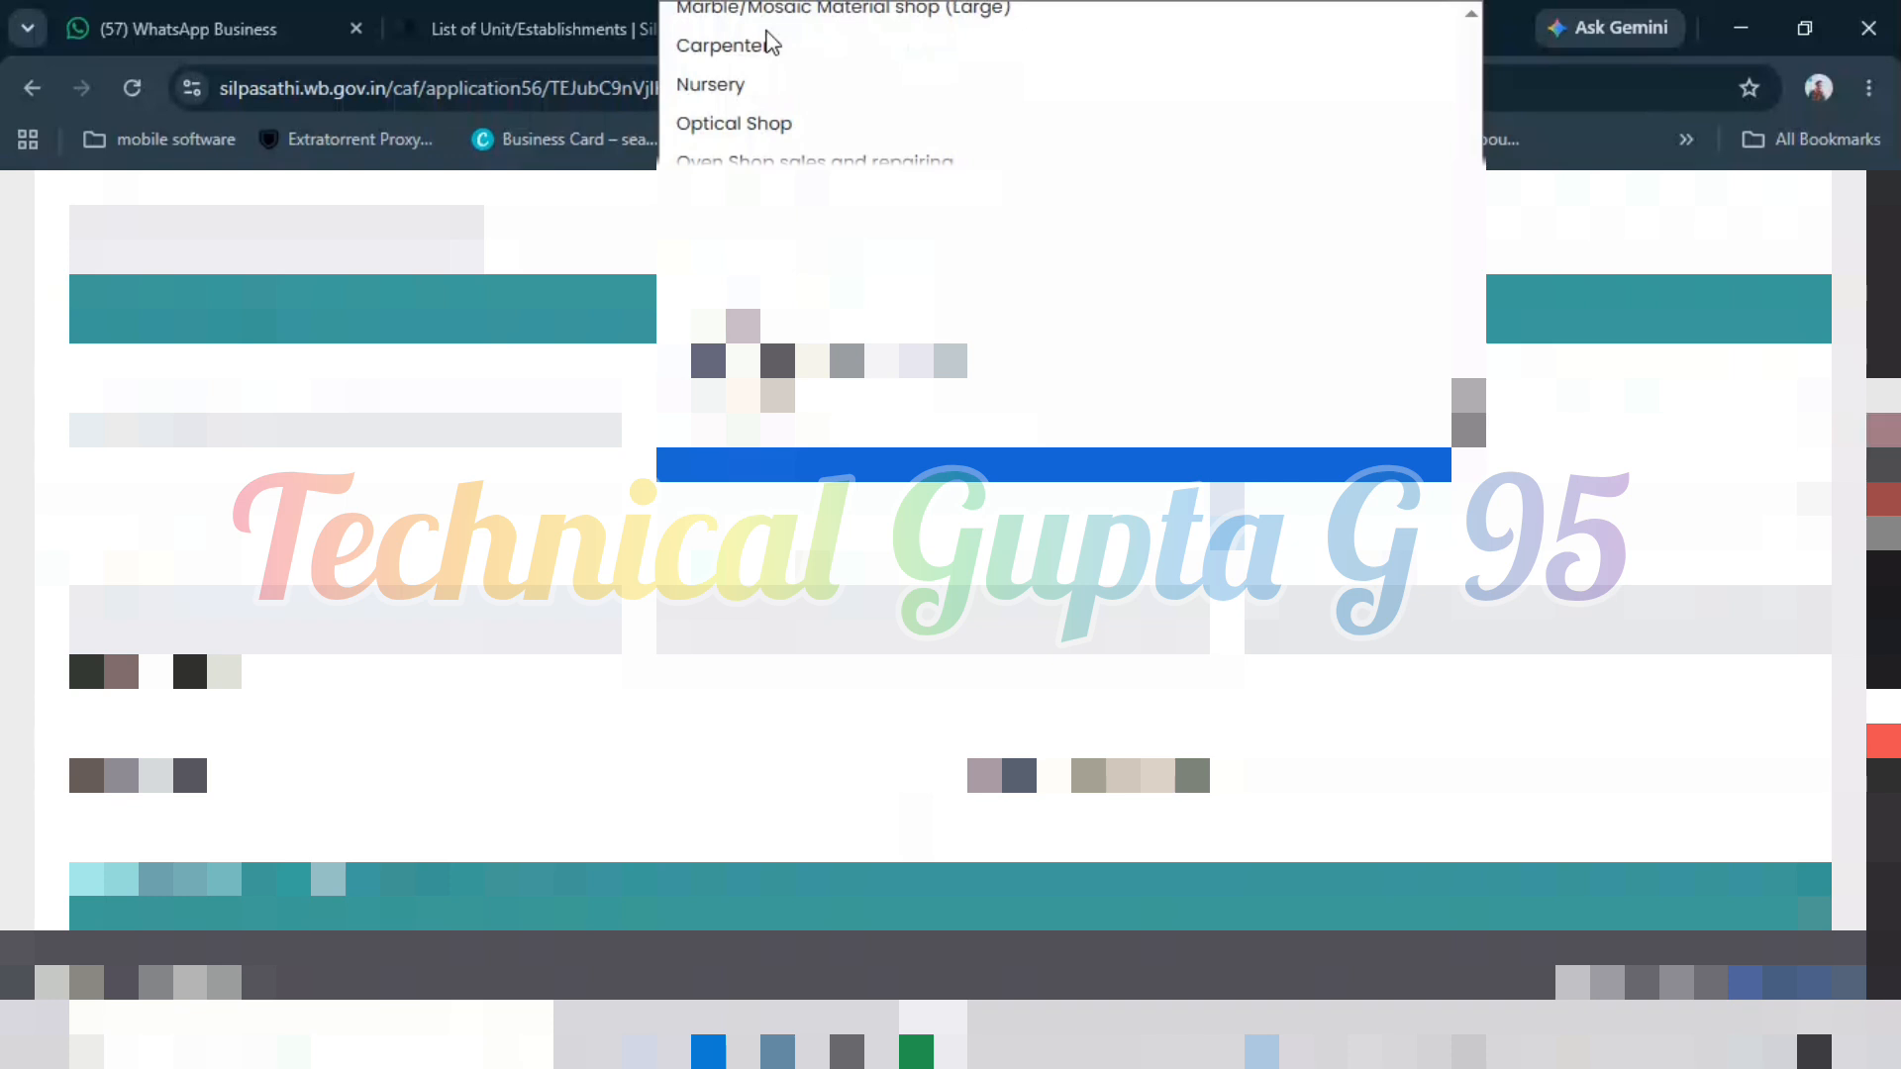
scroll(768, 42, "down", 2)
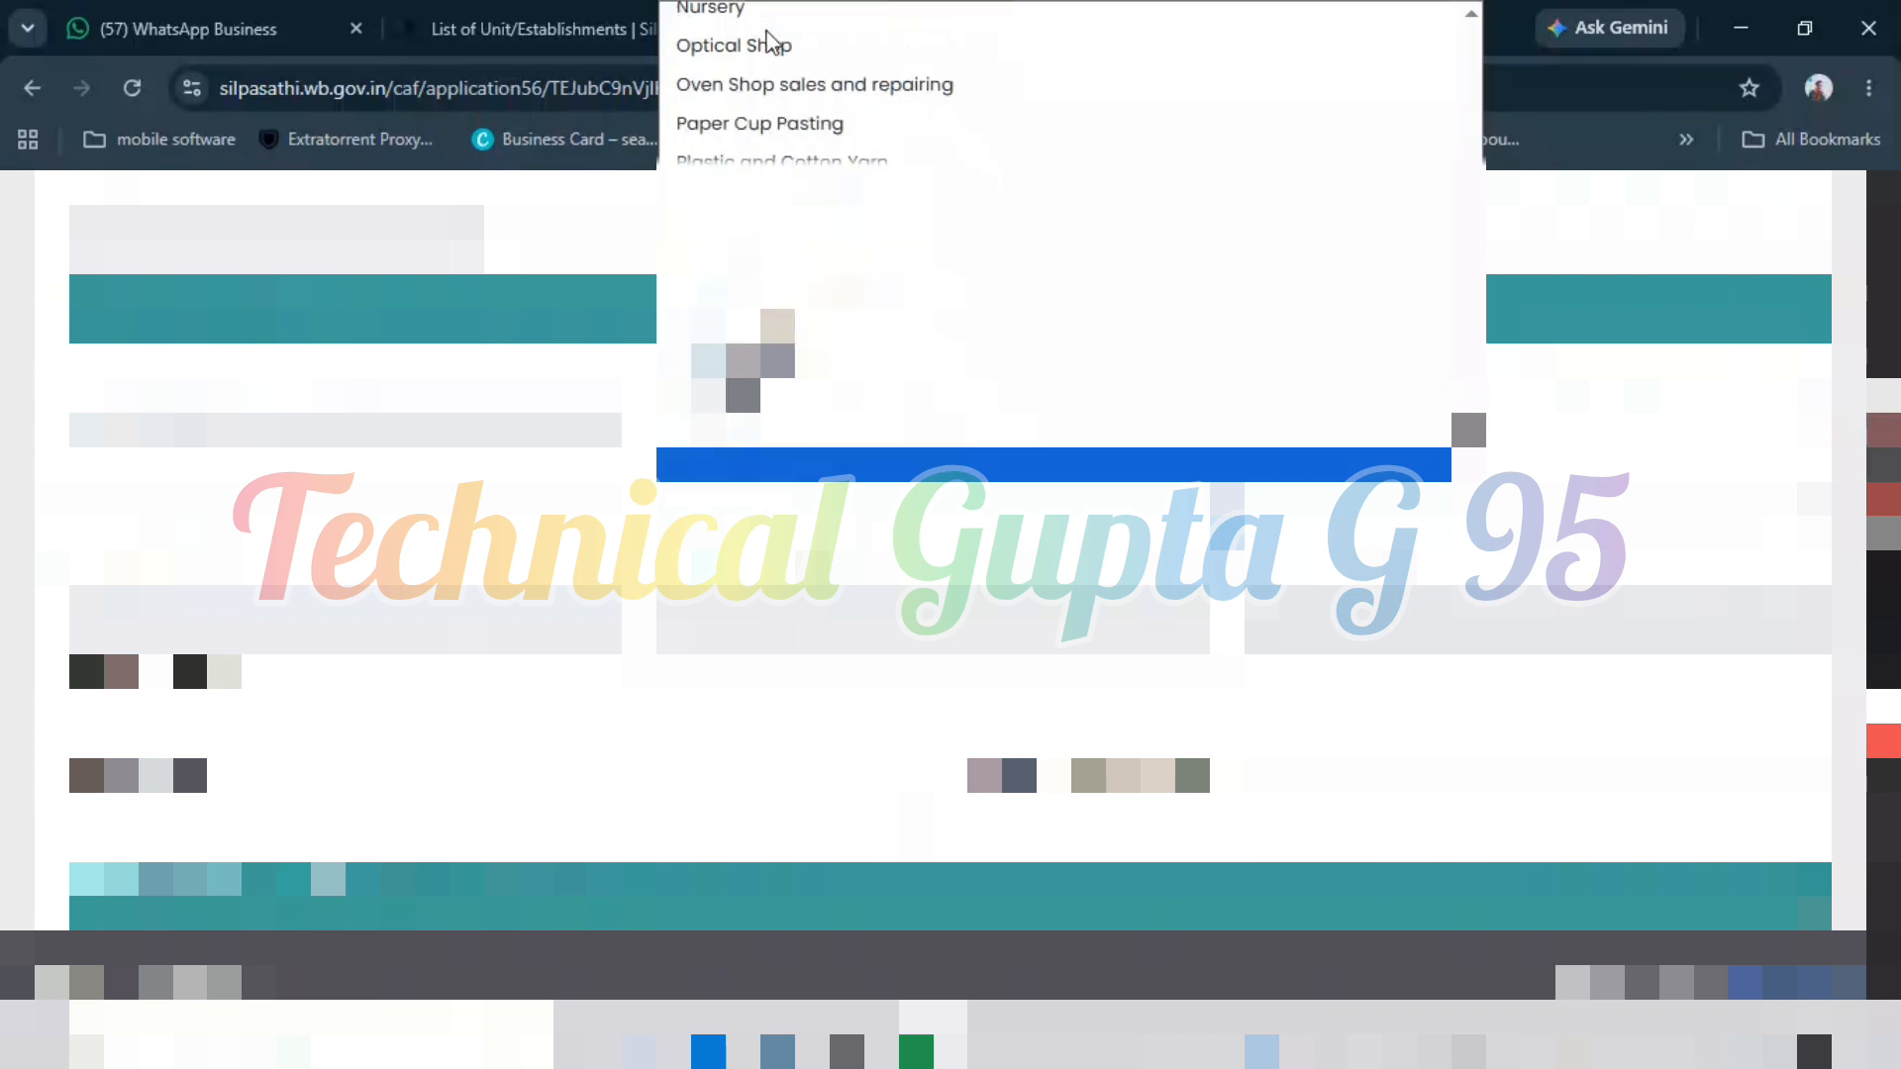
scroll(768, 41, "down", 1)
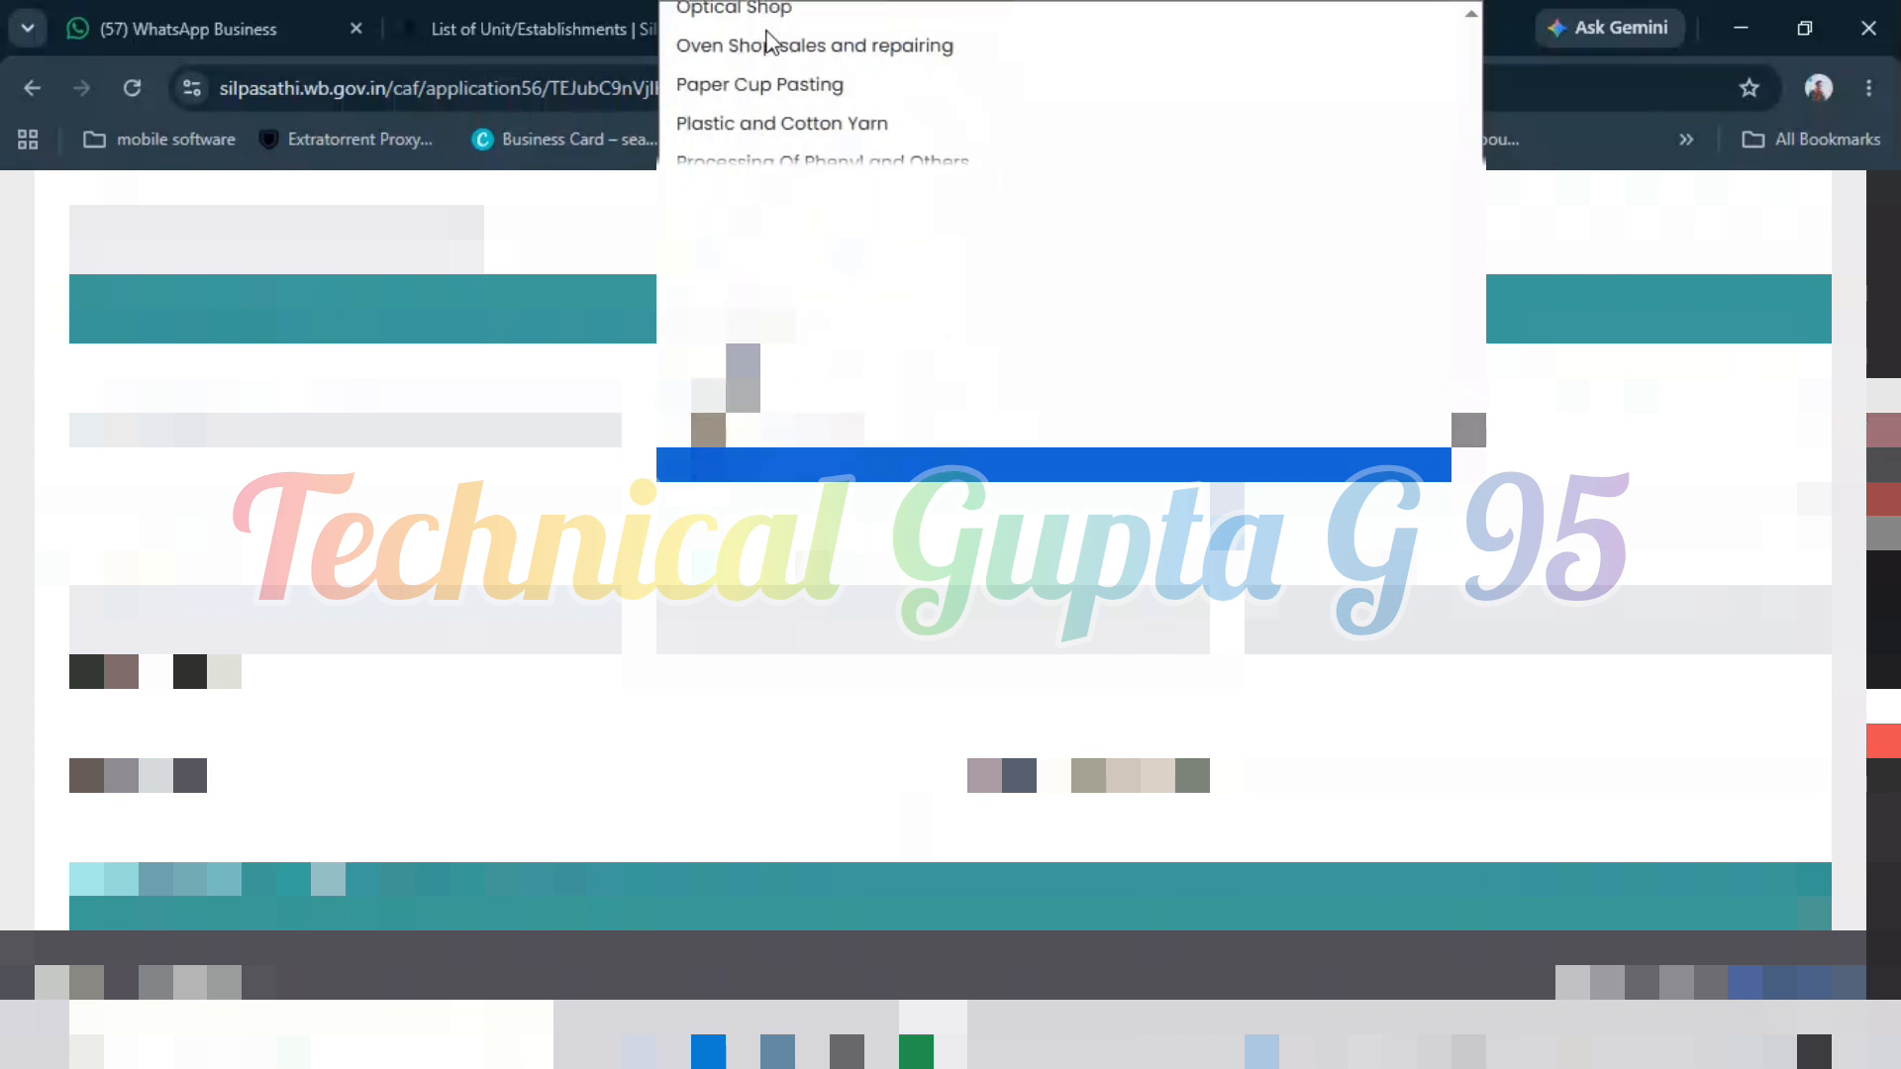
scroll(768, 41, "down", 1)
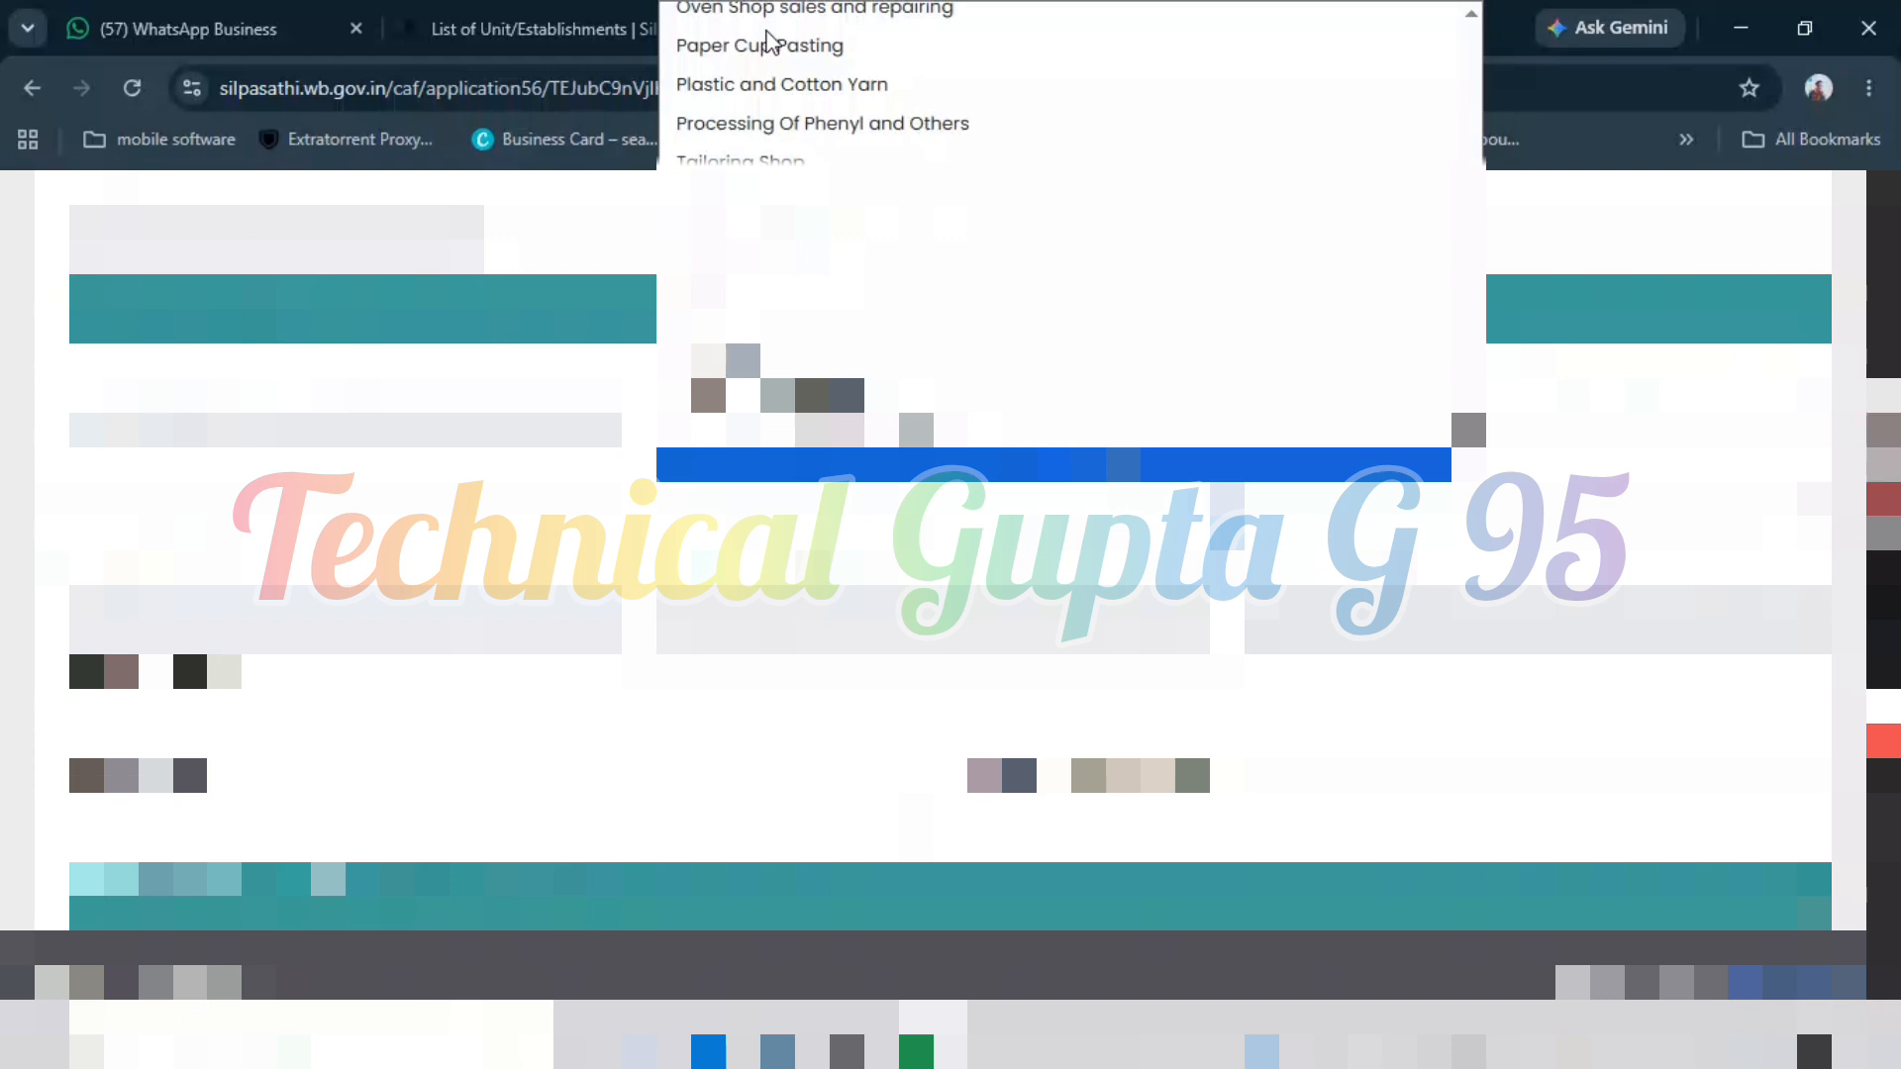
scroll(768, 41, "down", 1)
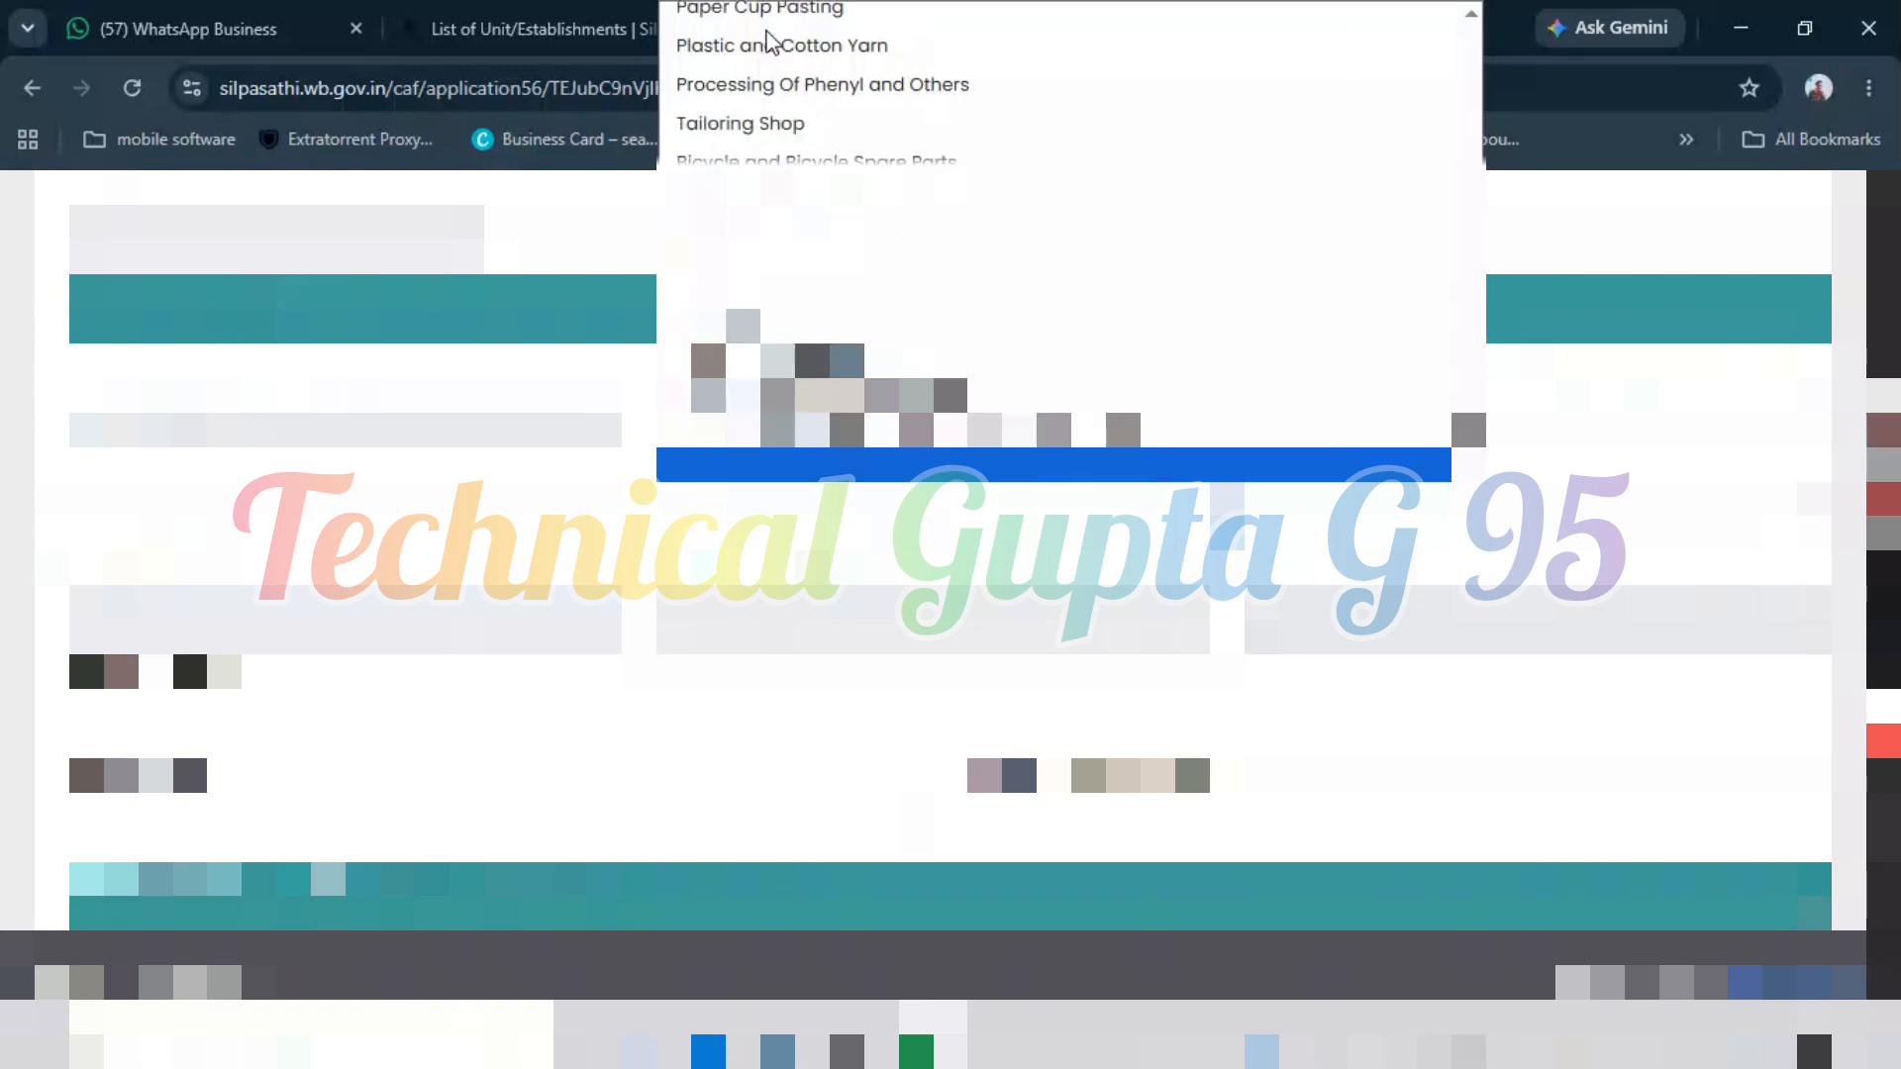
scroll(768, 42, "down", 1)
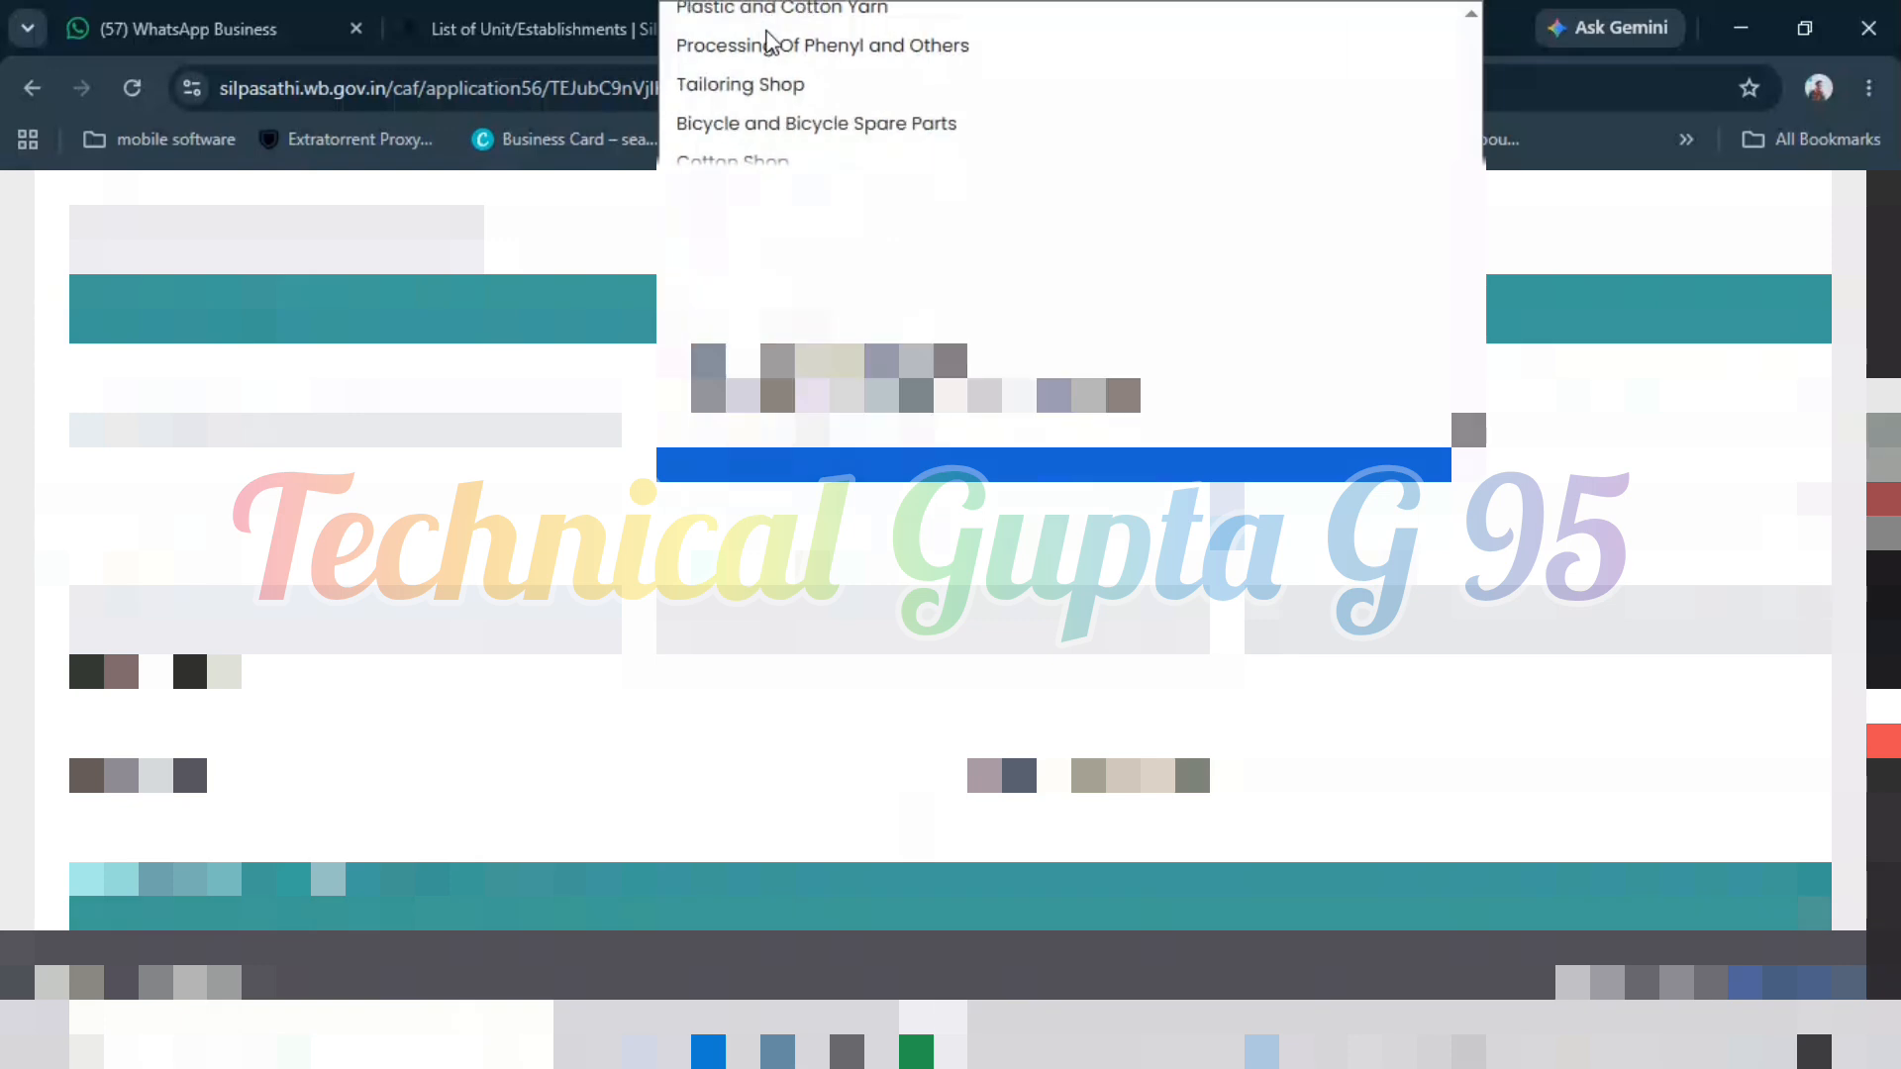
scroll(768, 42, "down", 1)
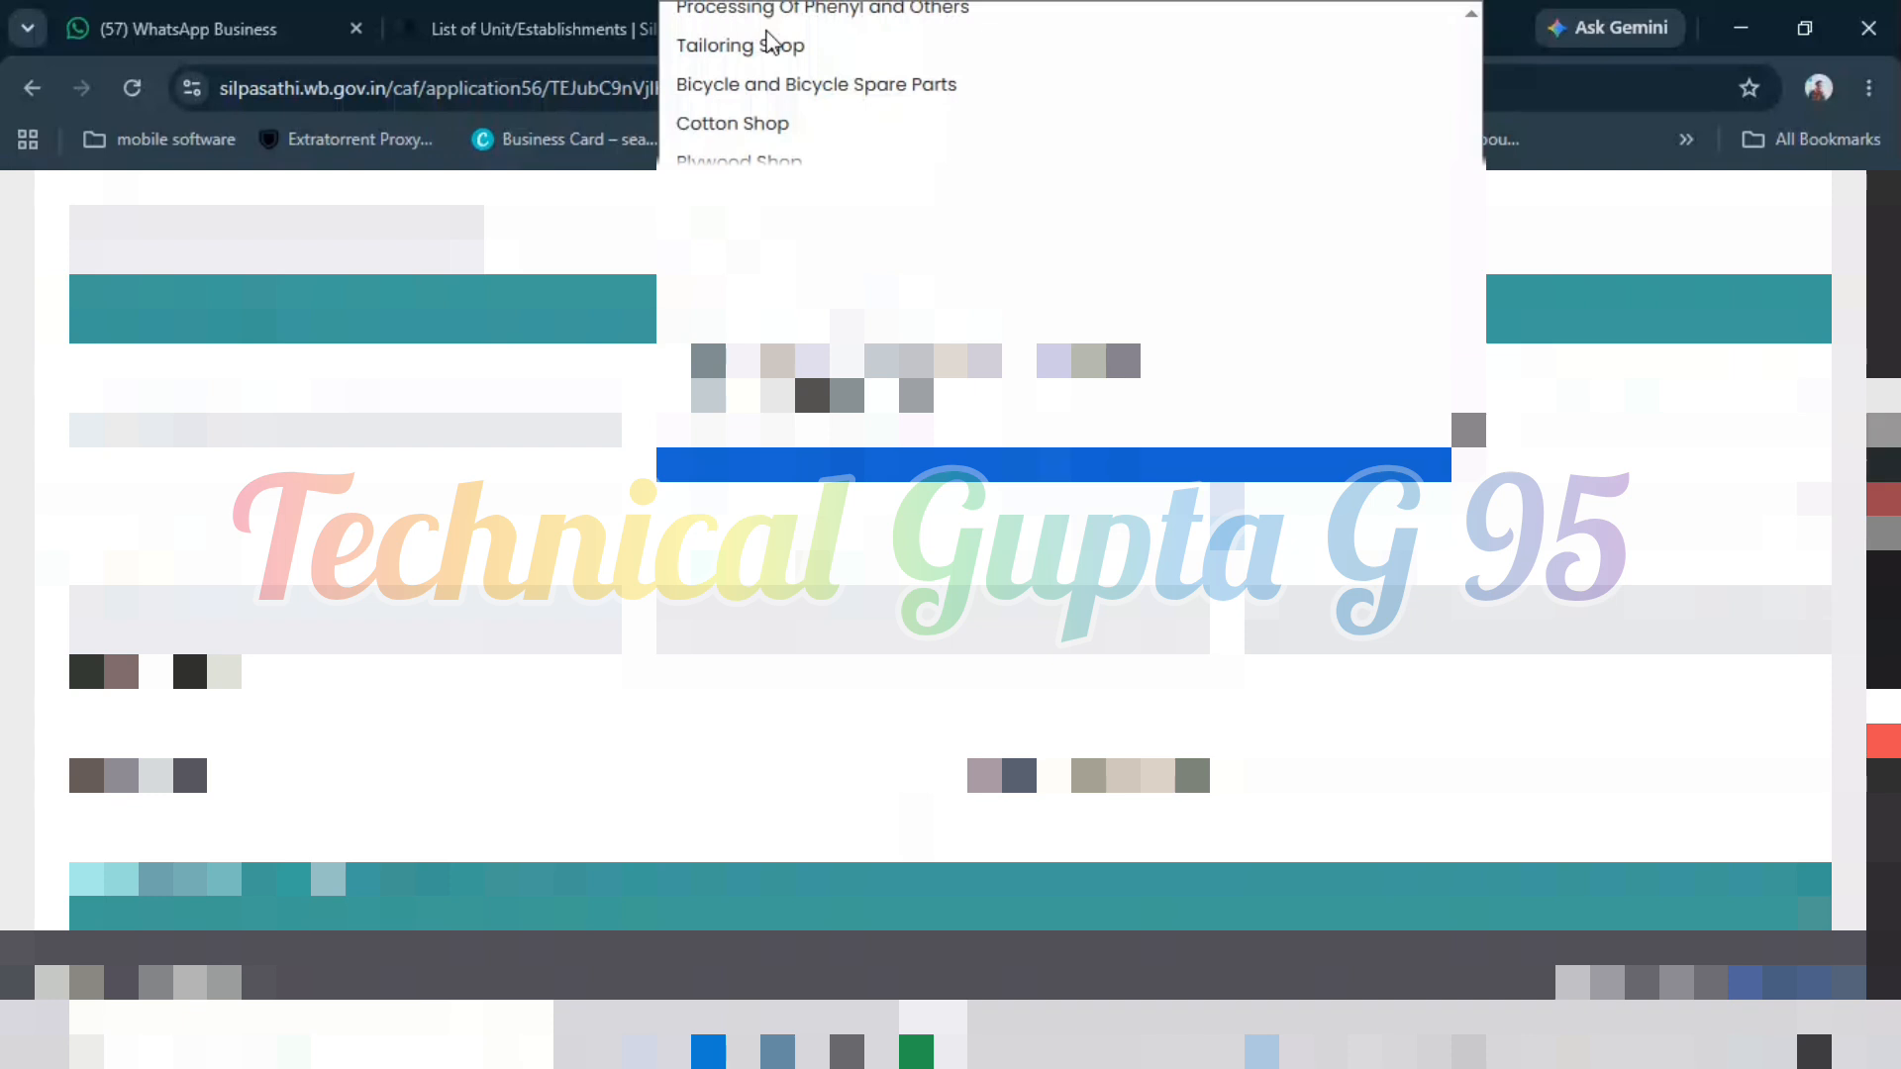
scroll(768, 41, "down", 1)
scroll(768, 41, "down", 1)
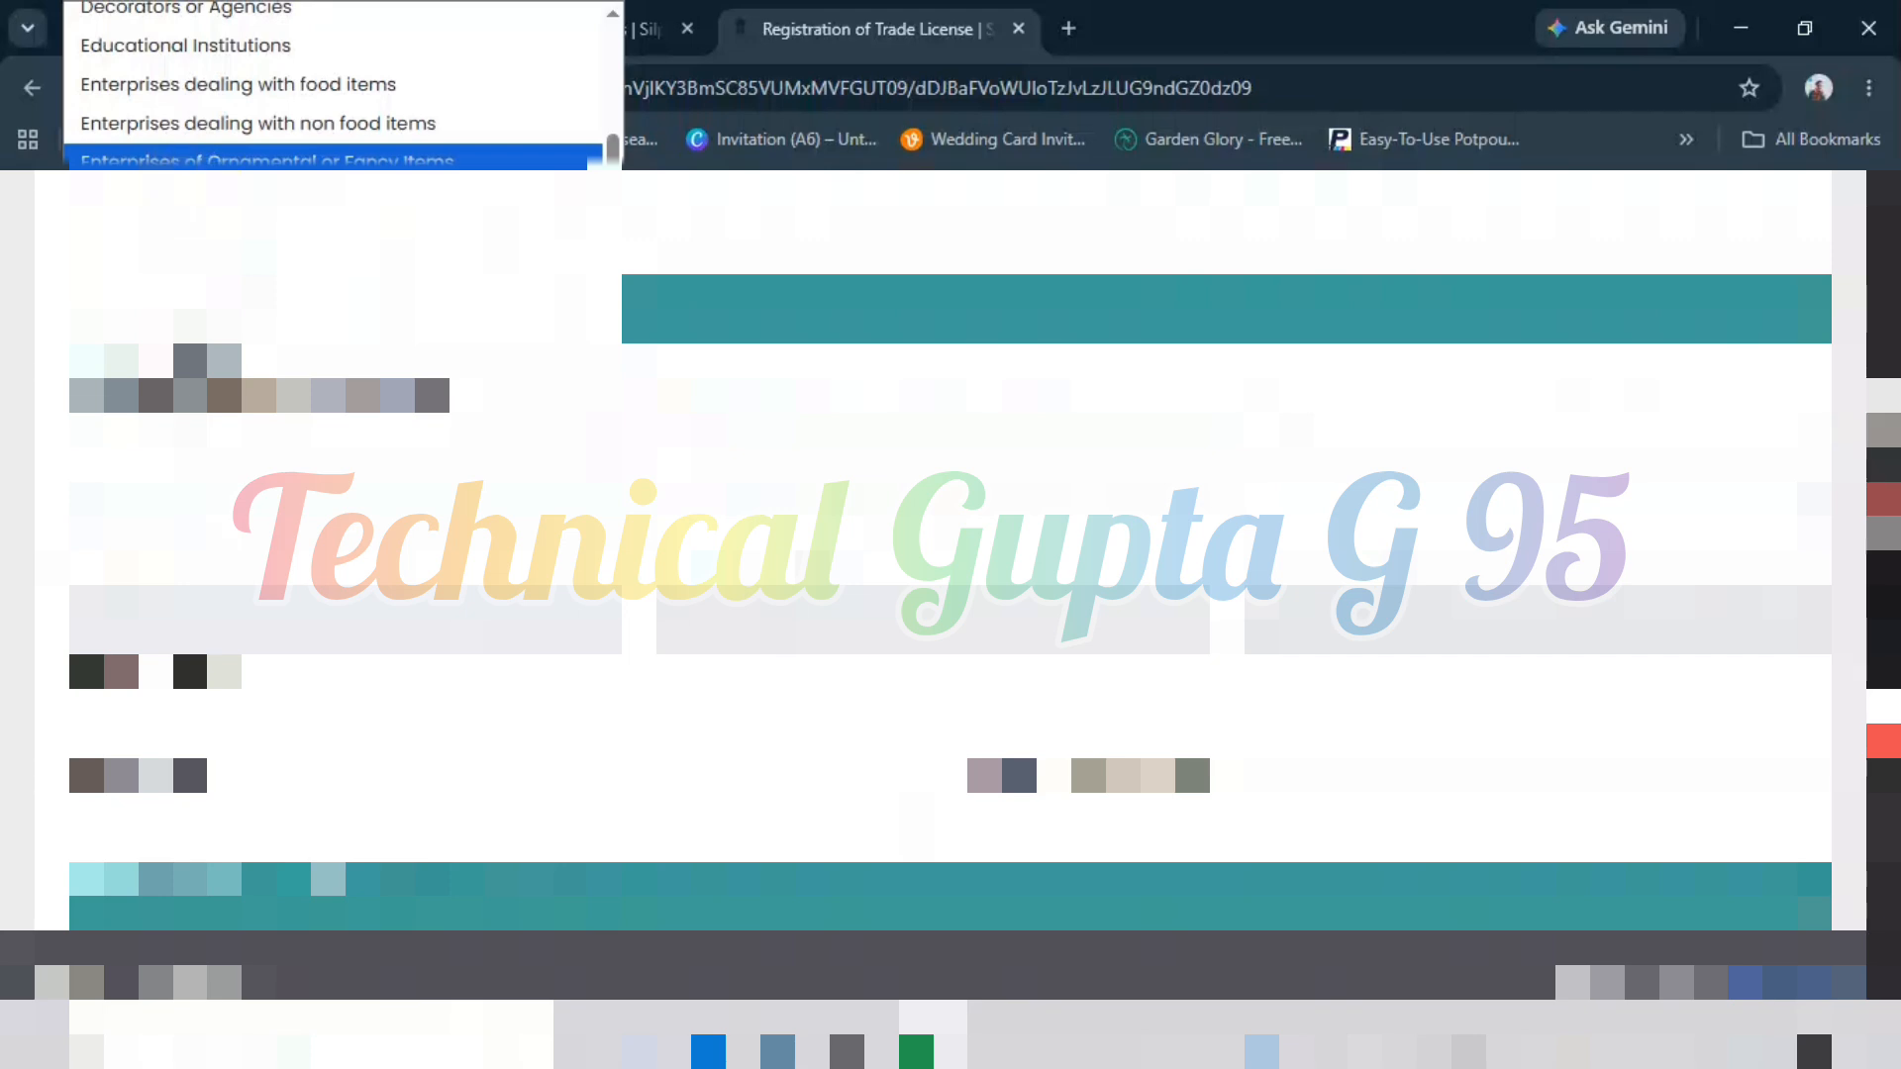
- Look back up through the business categories, from Enterprises of Ornamental or Fancy Items to Beauty Clinics
key("Up")
key("Up")
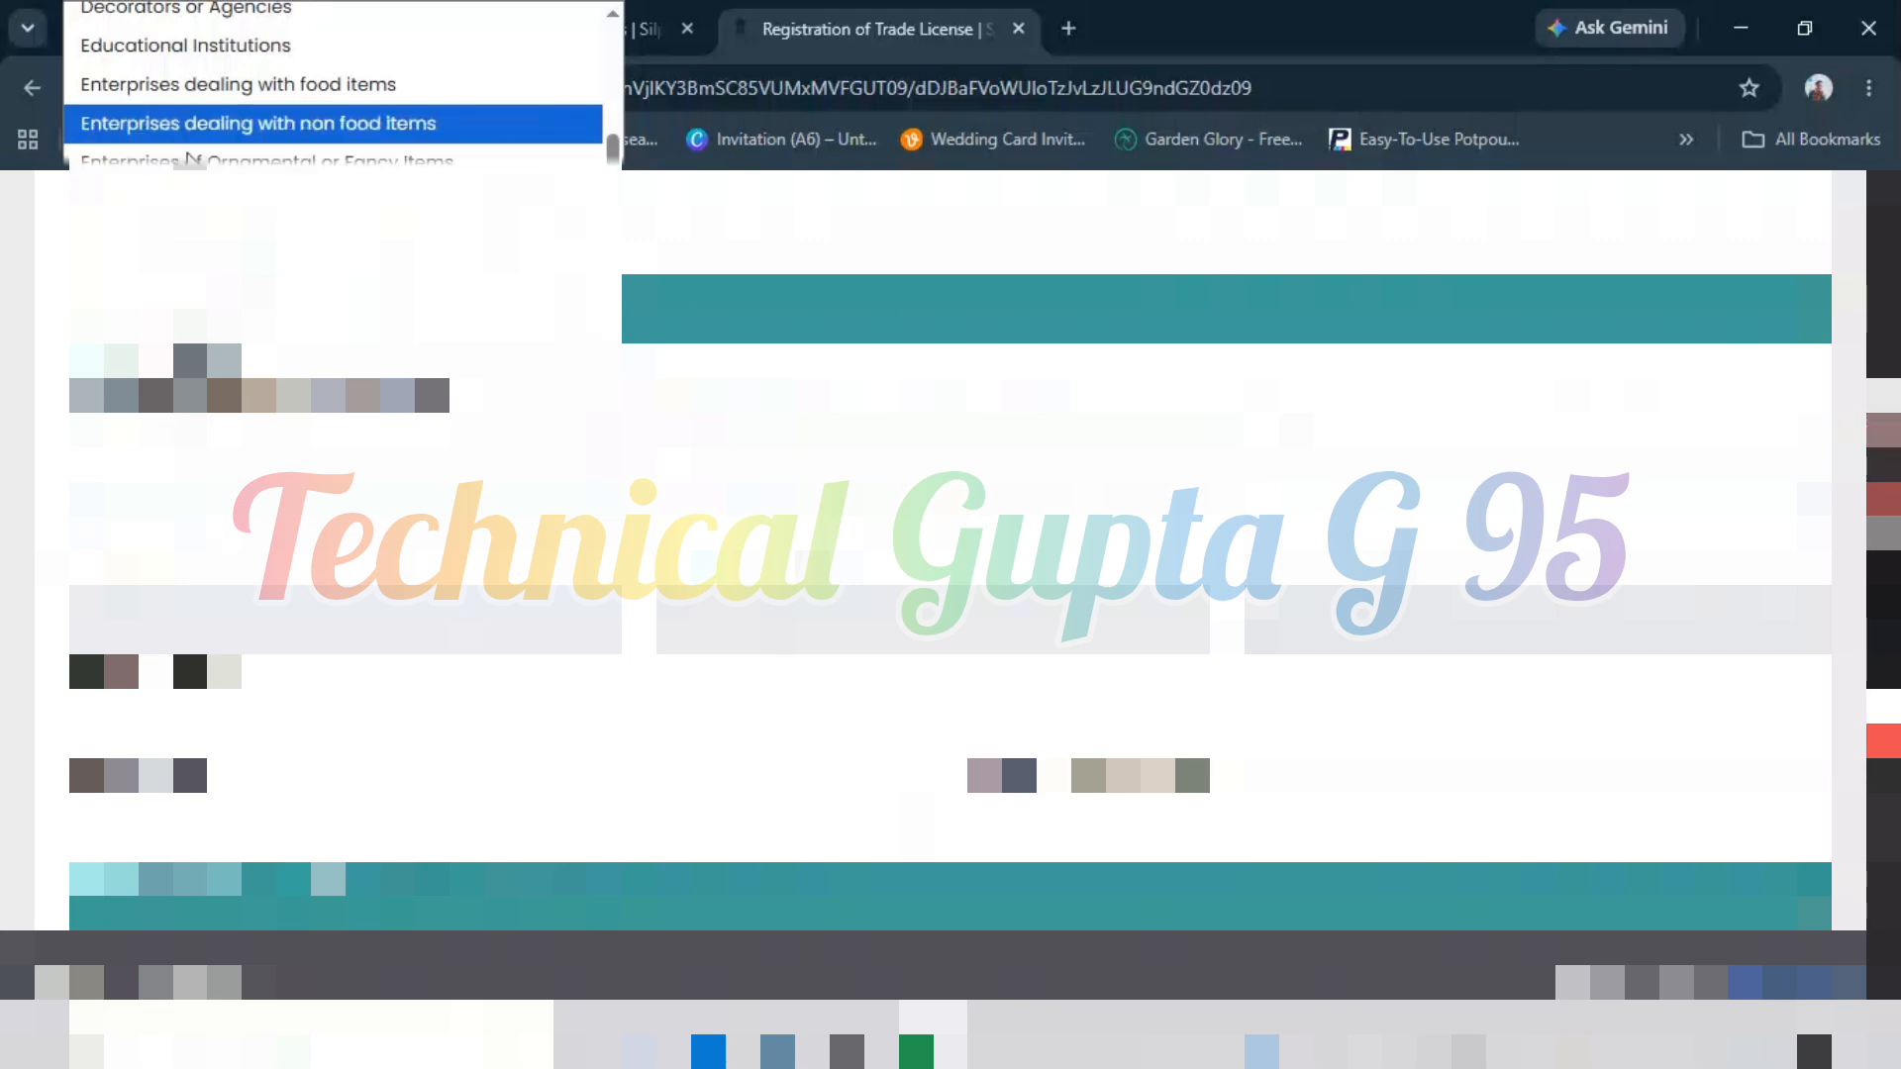
key("Up")
key("Up")
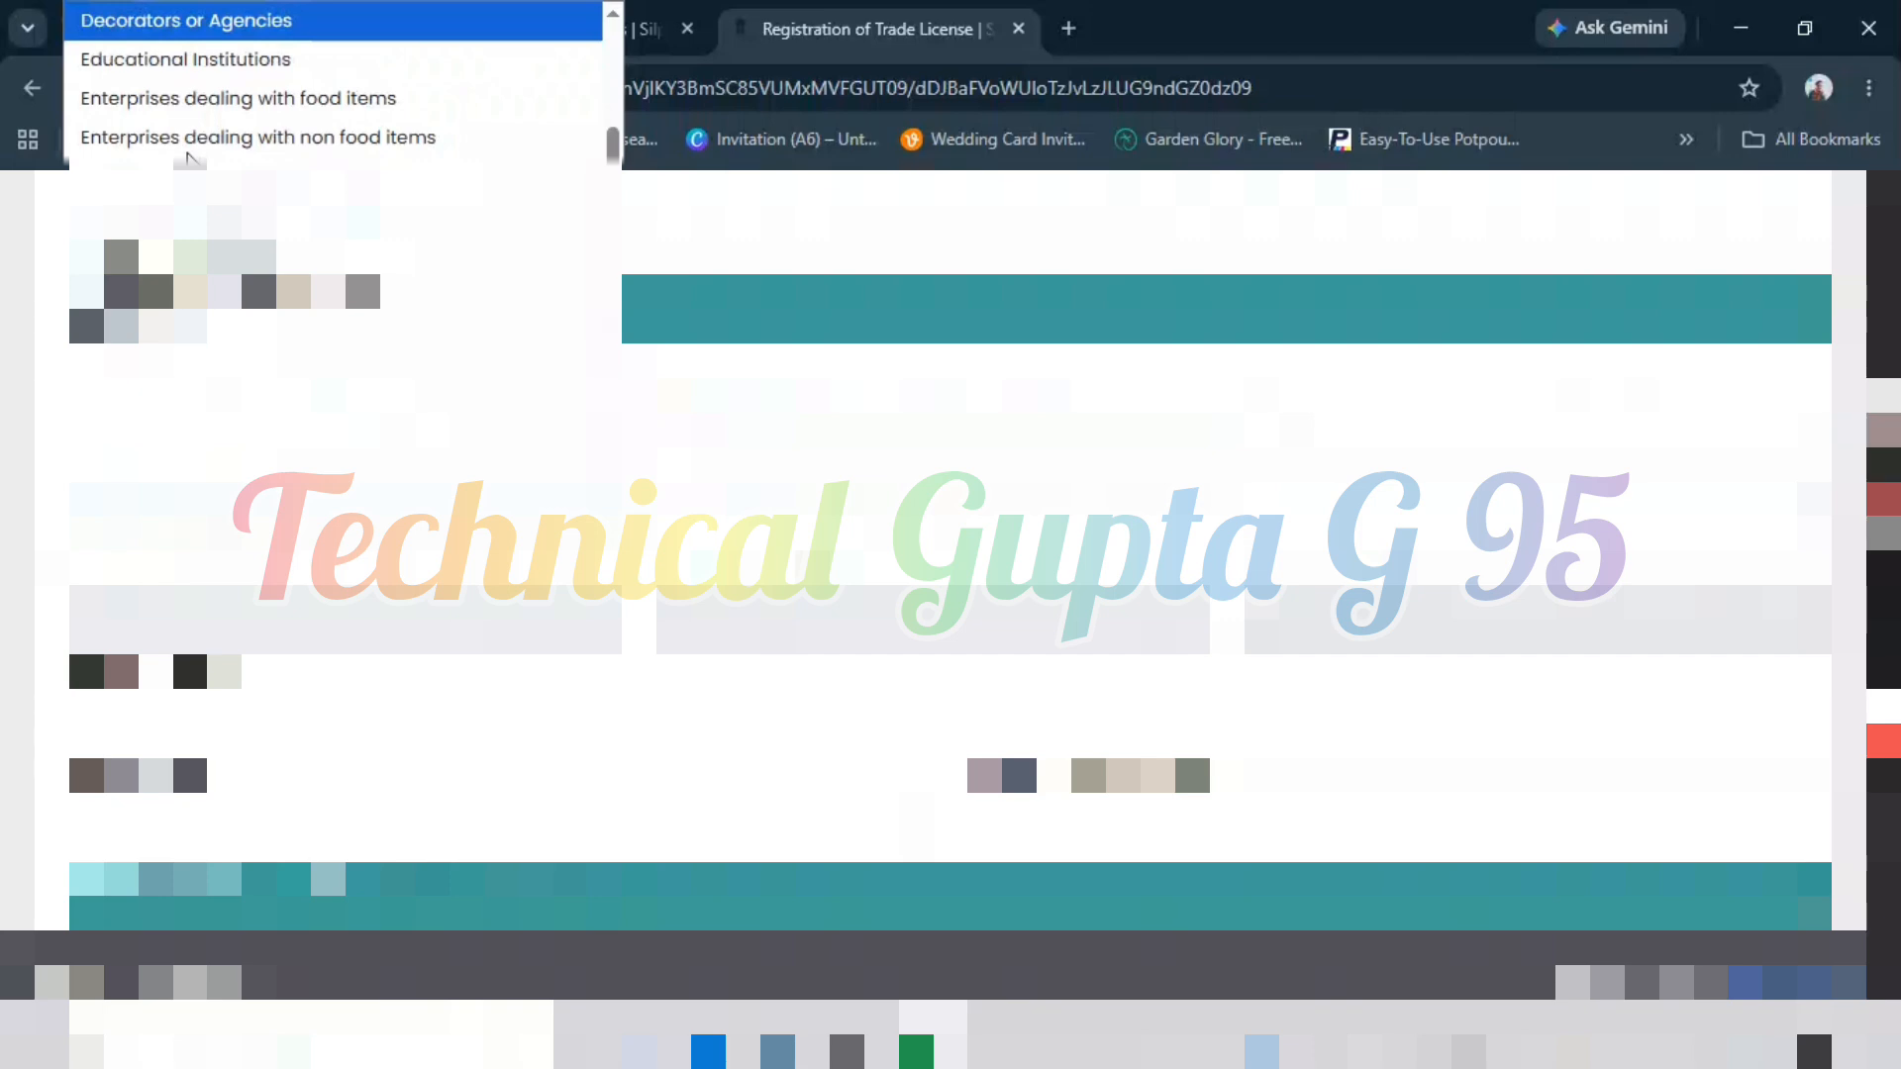
key("Up")
key("Up")
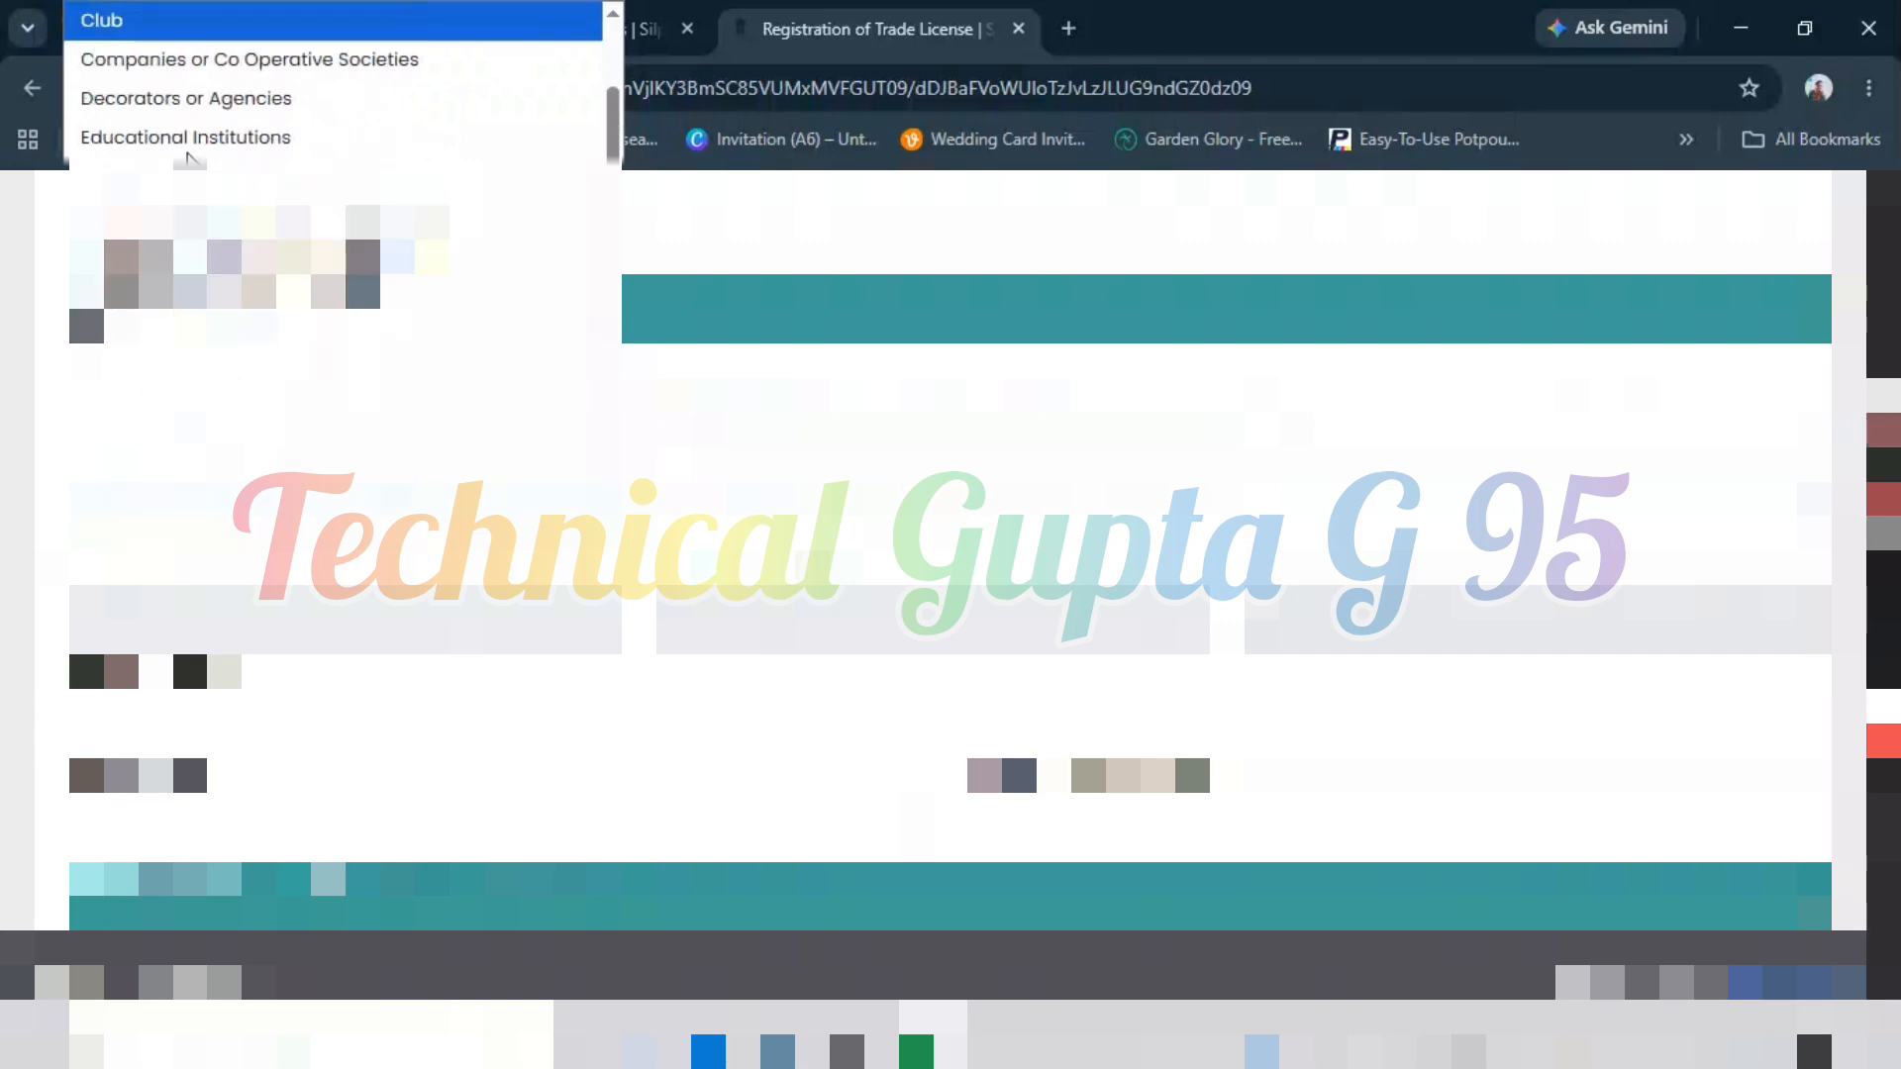
key("Up")
key("Up")
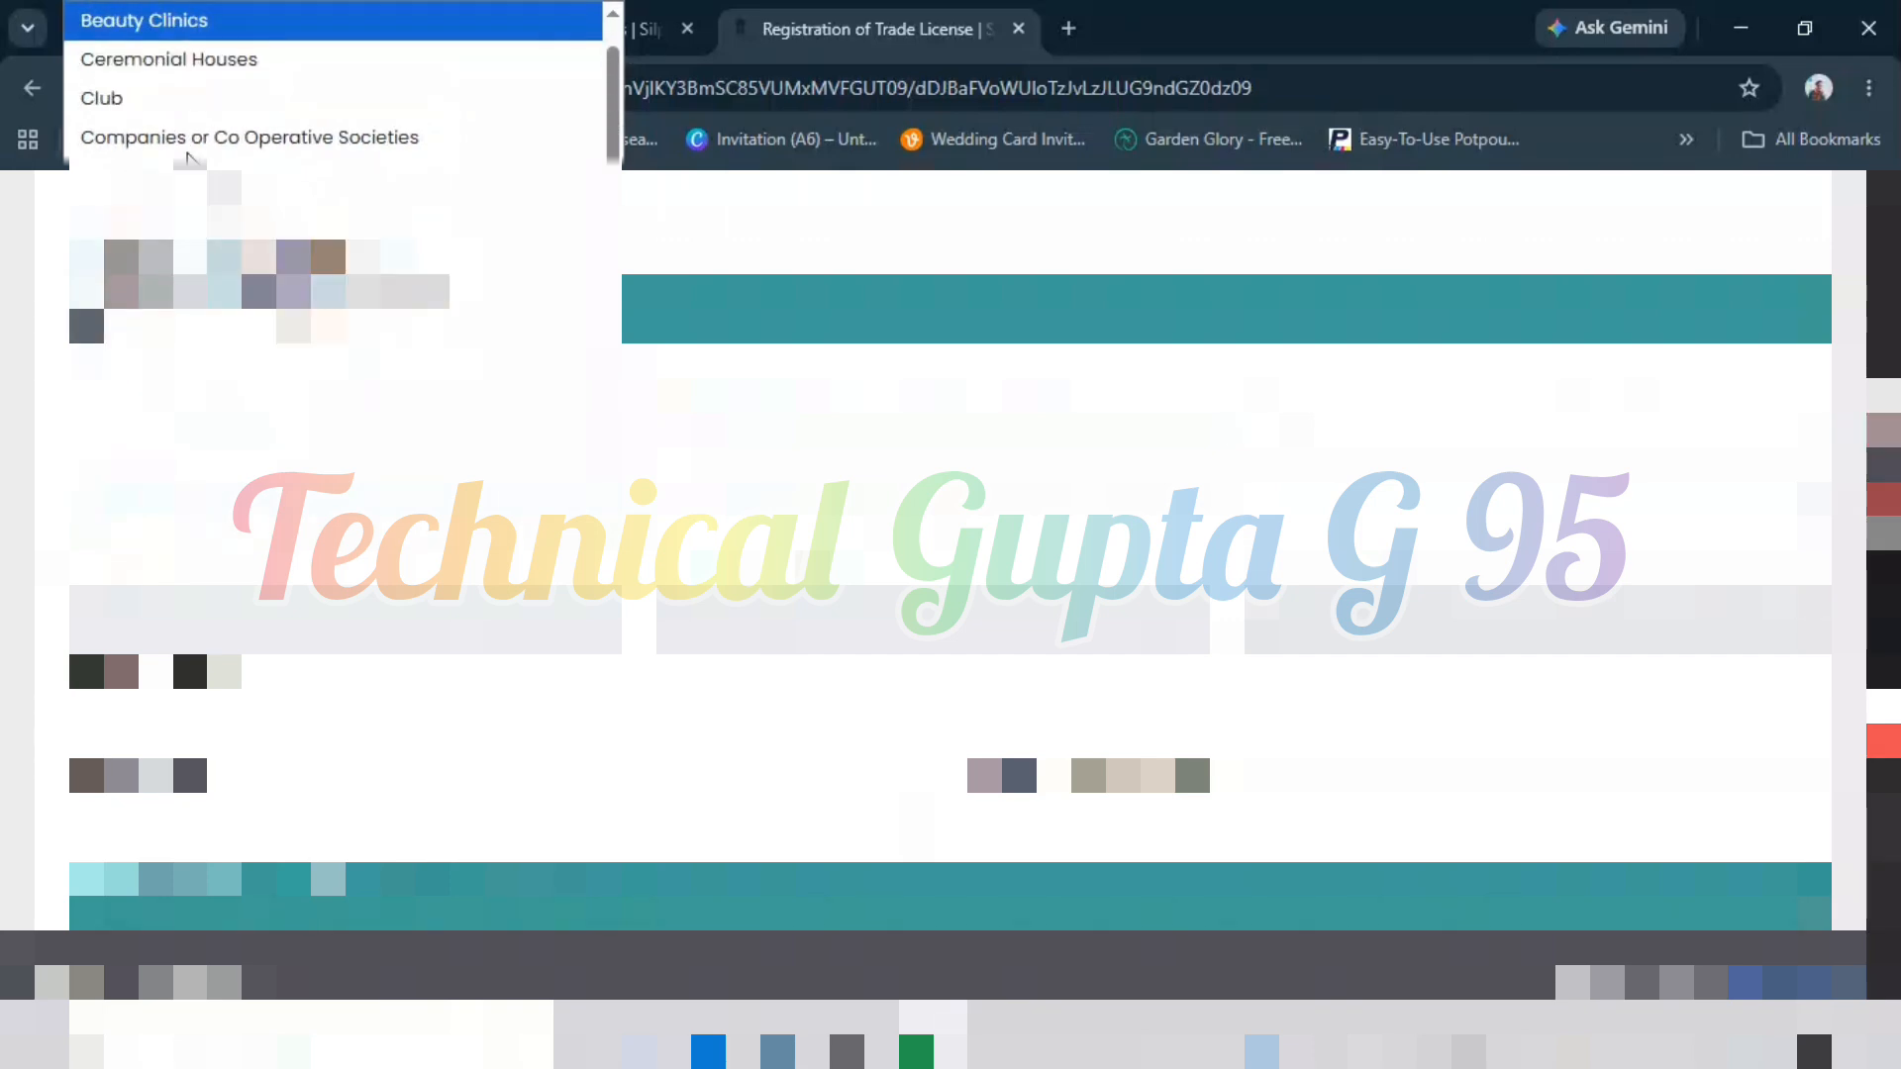
key("Up")
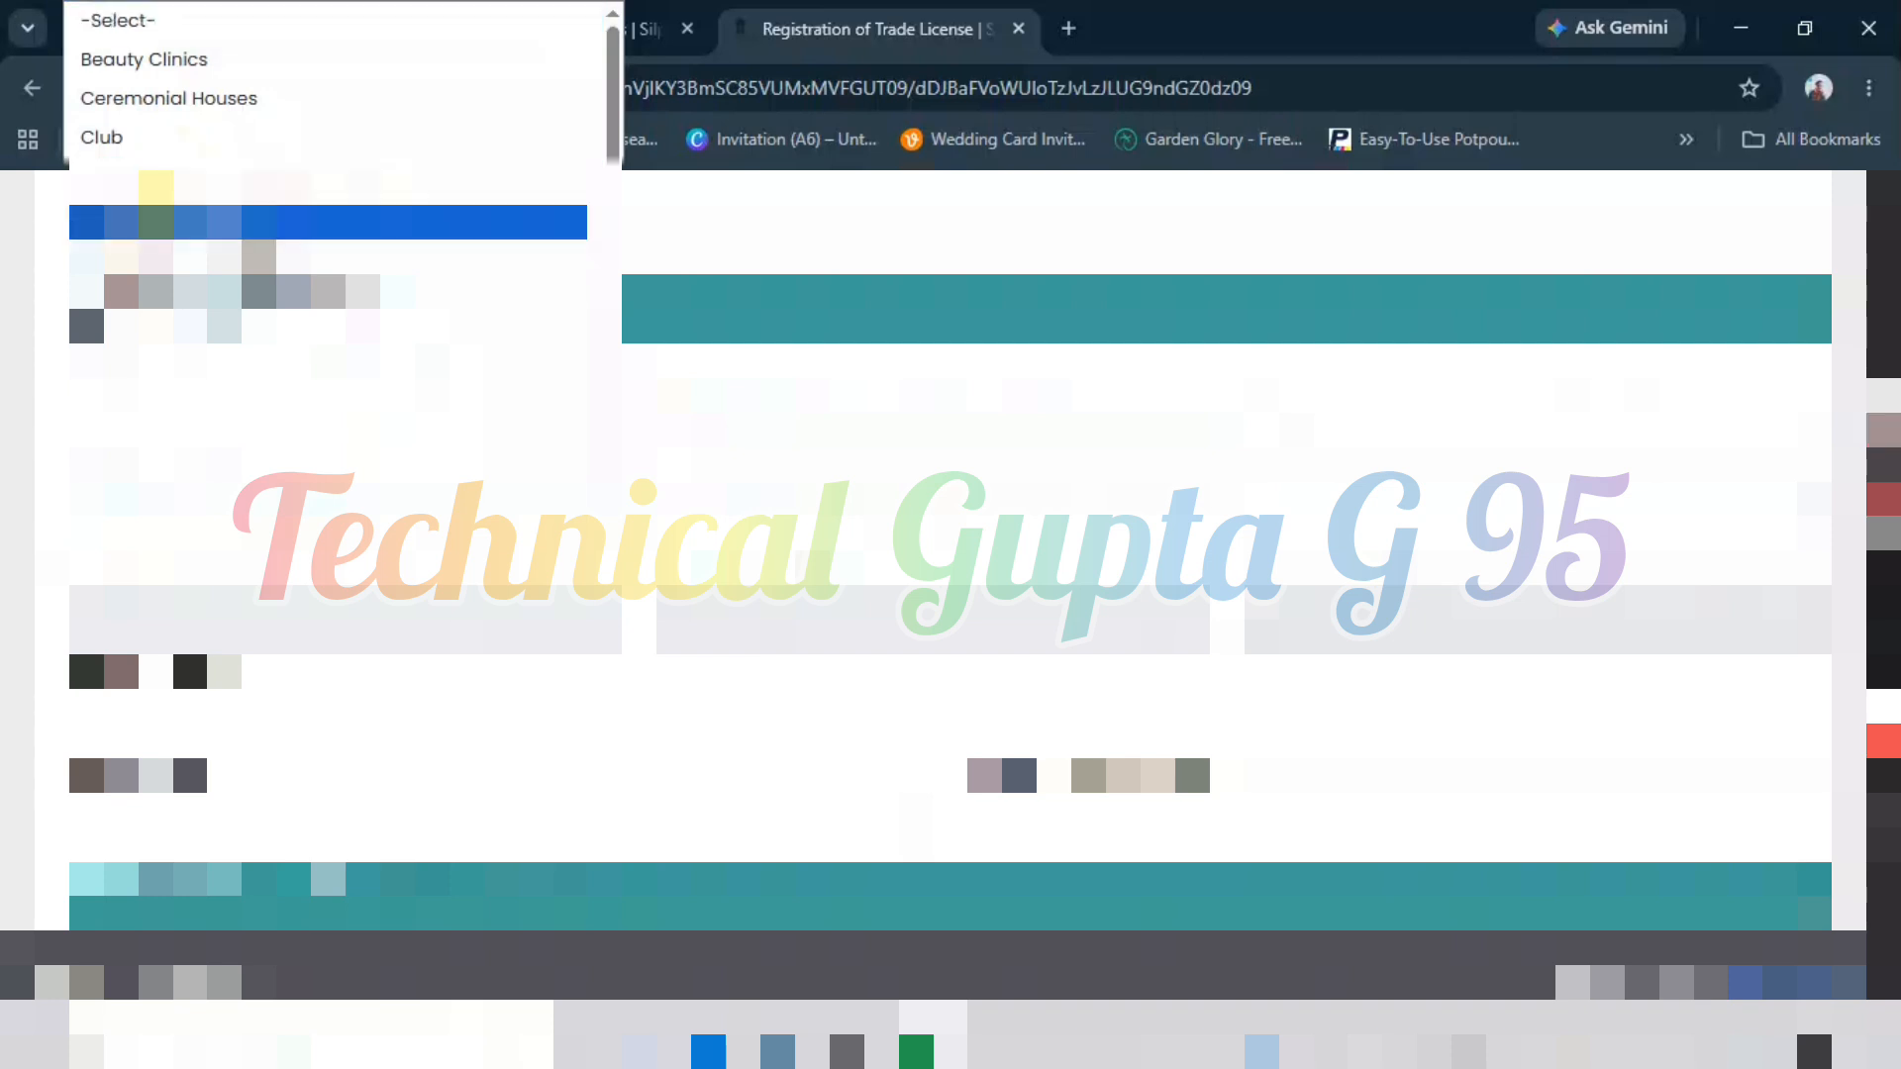
key("Return")
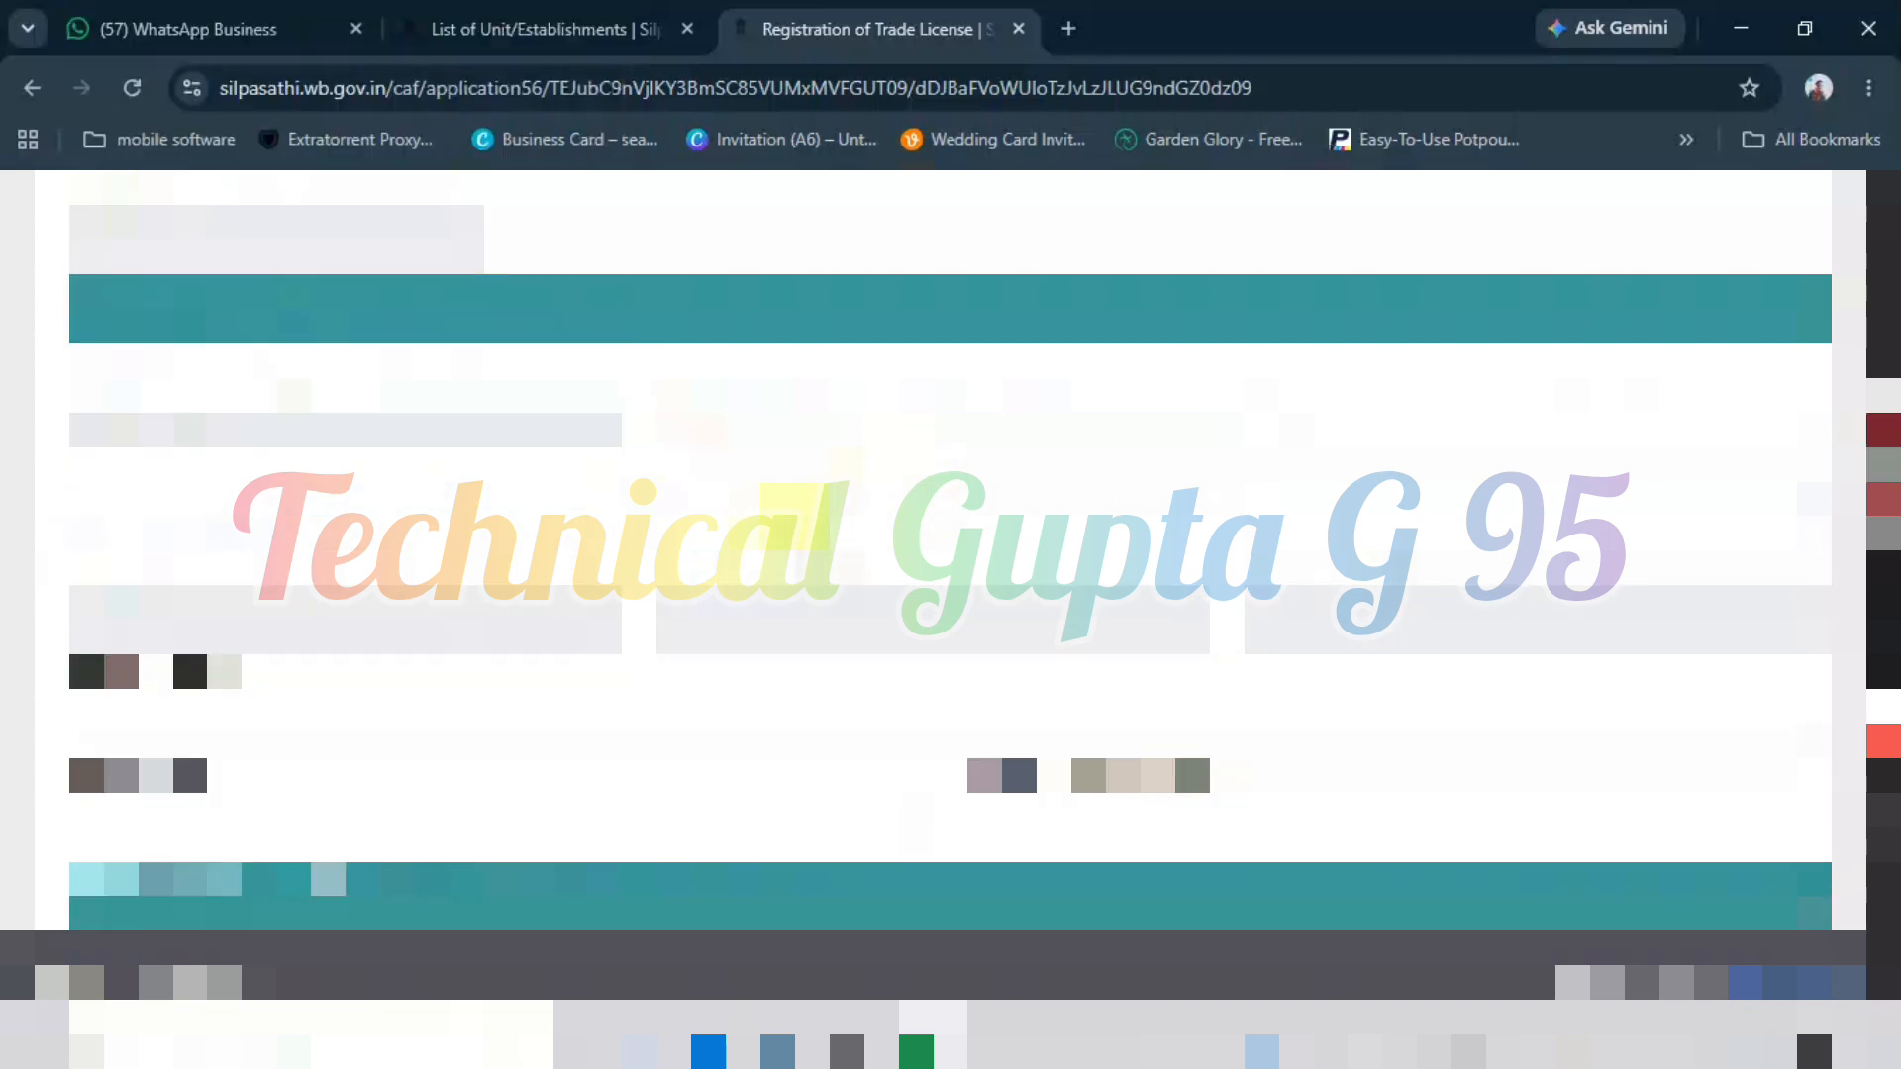
- Set the establishment's business category to Enterprises dealing with food items
left_click(709, 591)
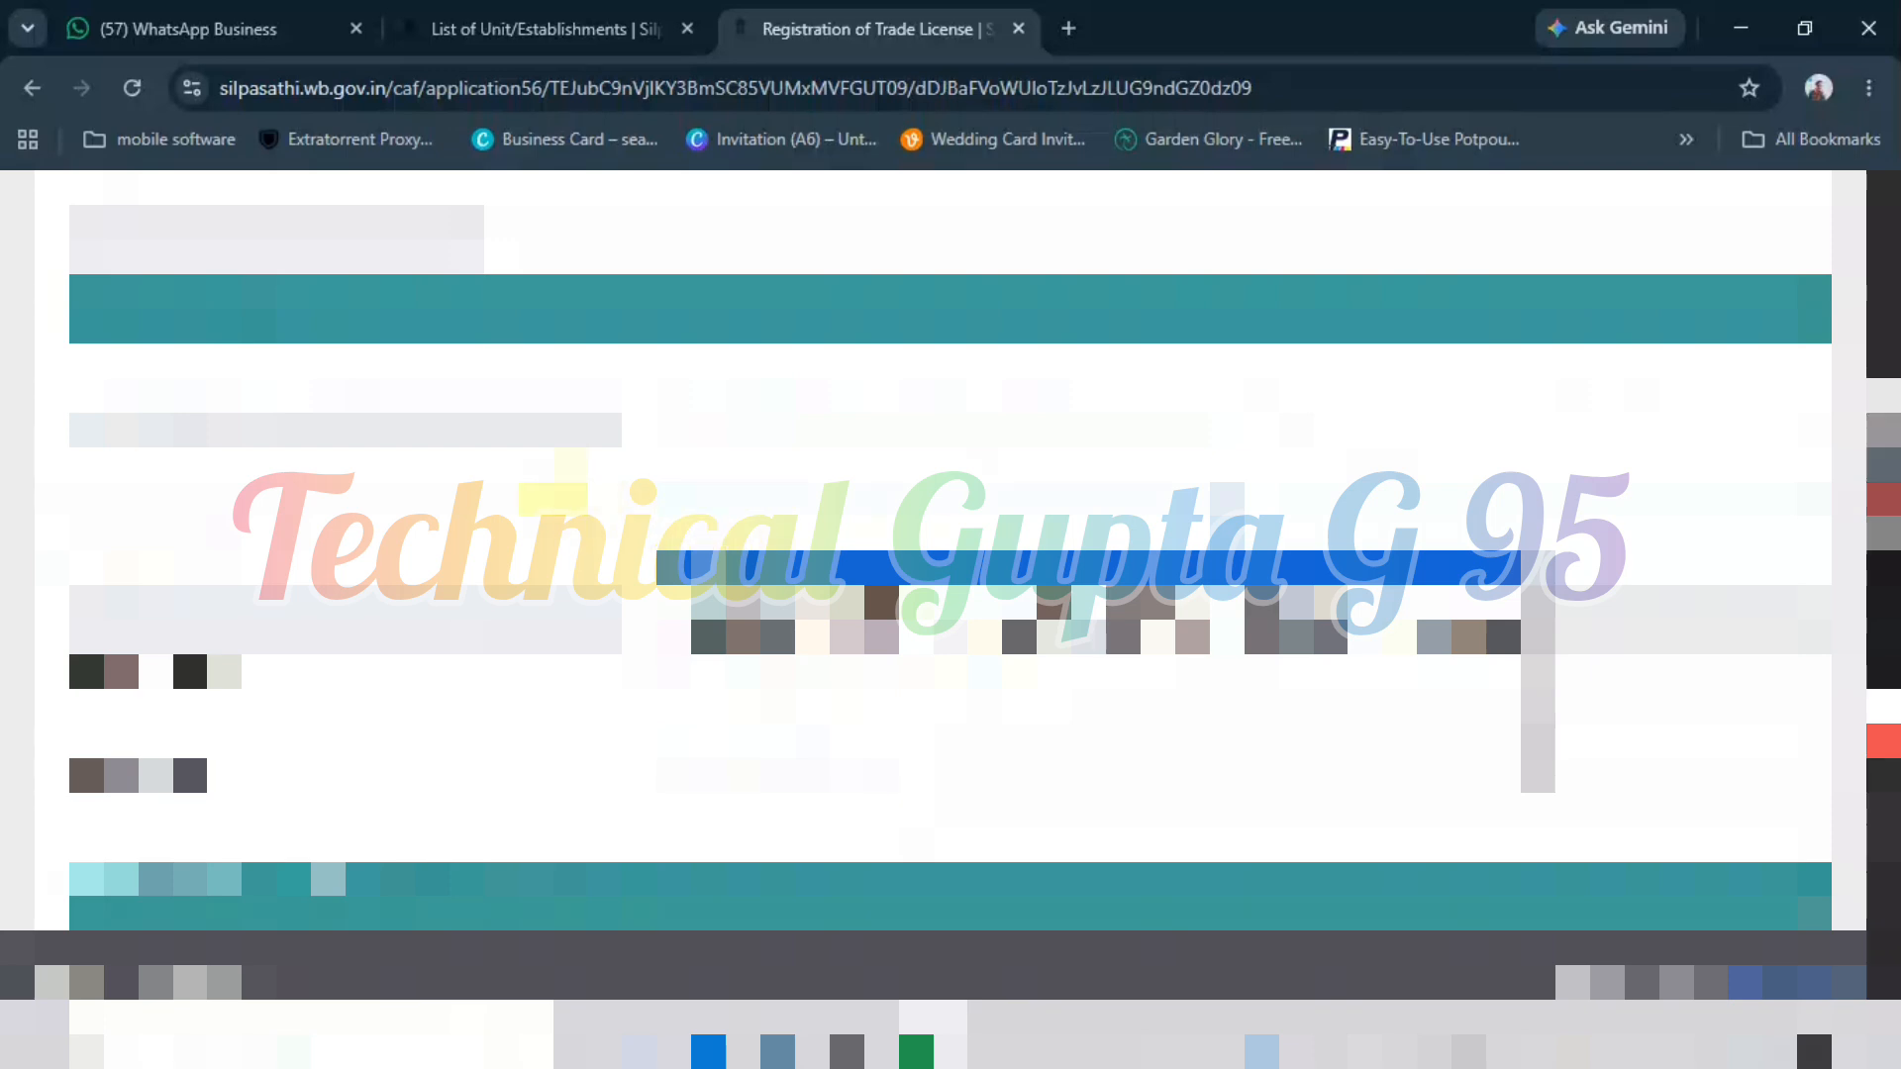
left_click(709, 591)
left_click(345, 431)
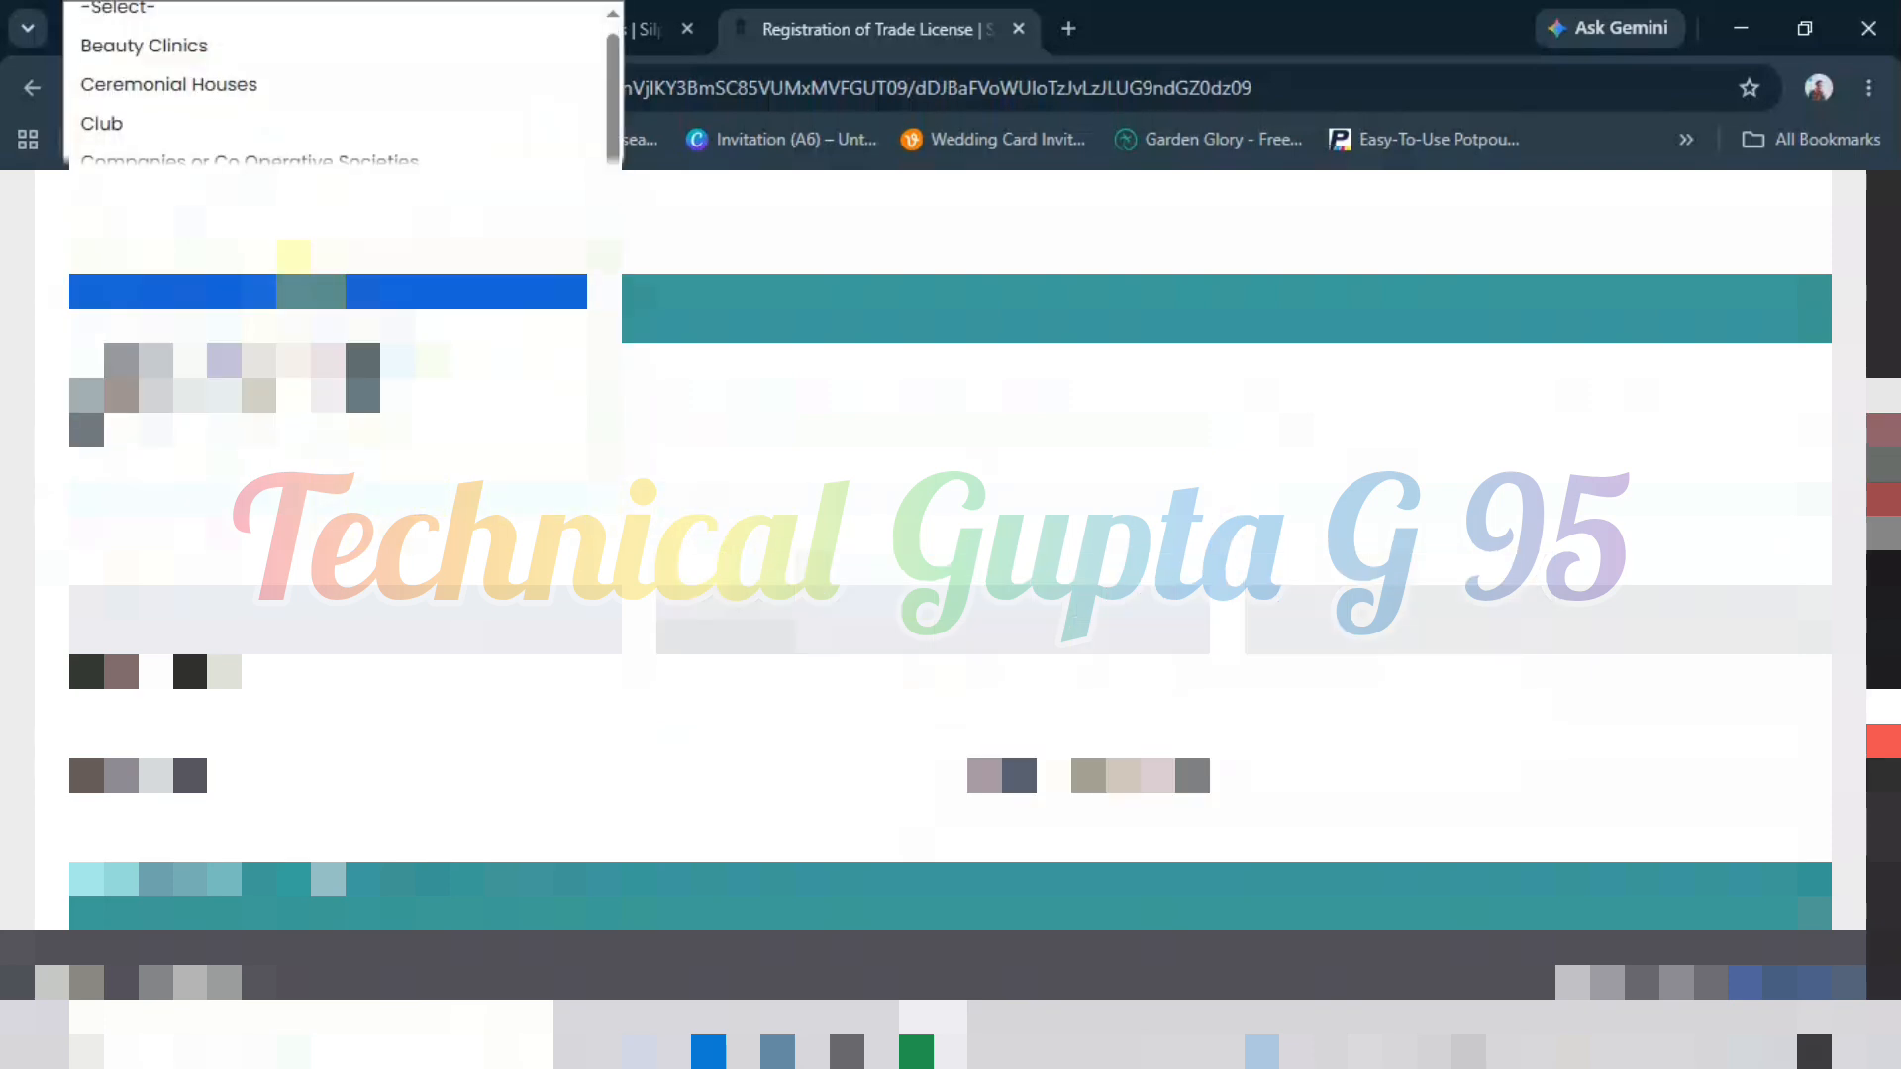
left_click(310, 291)
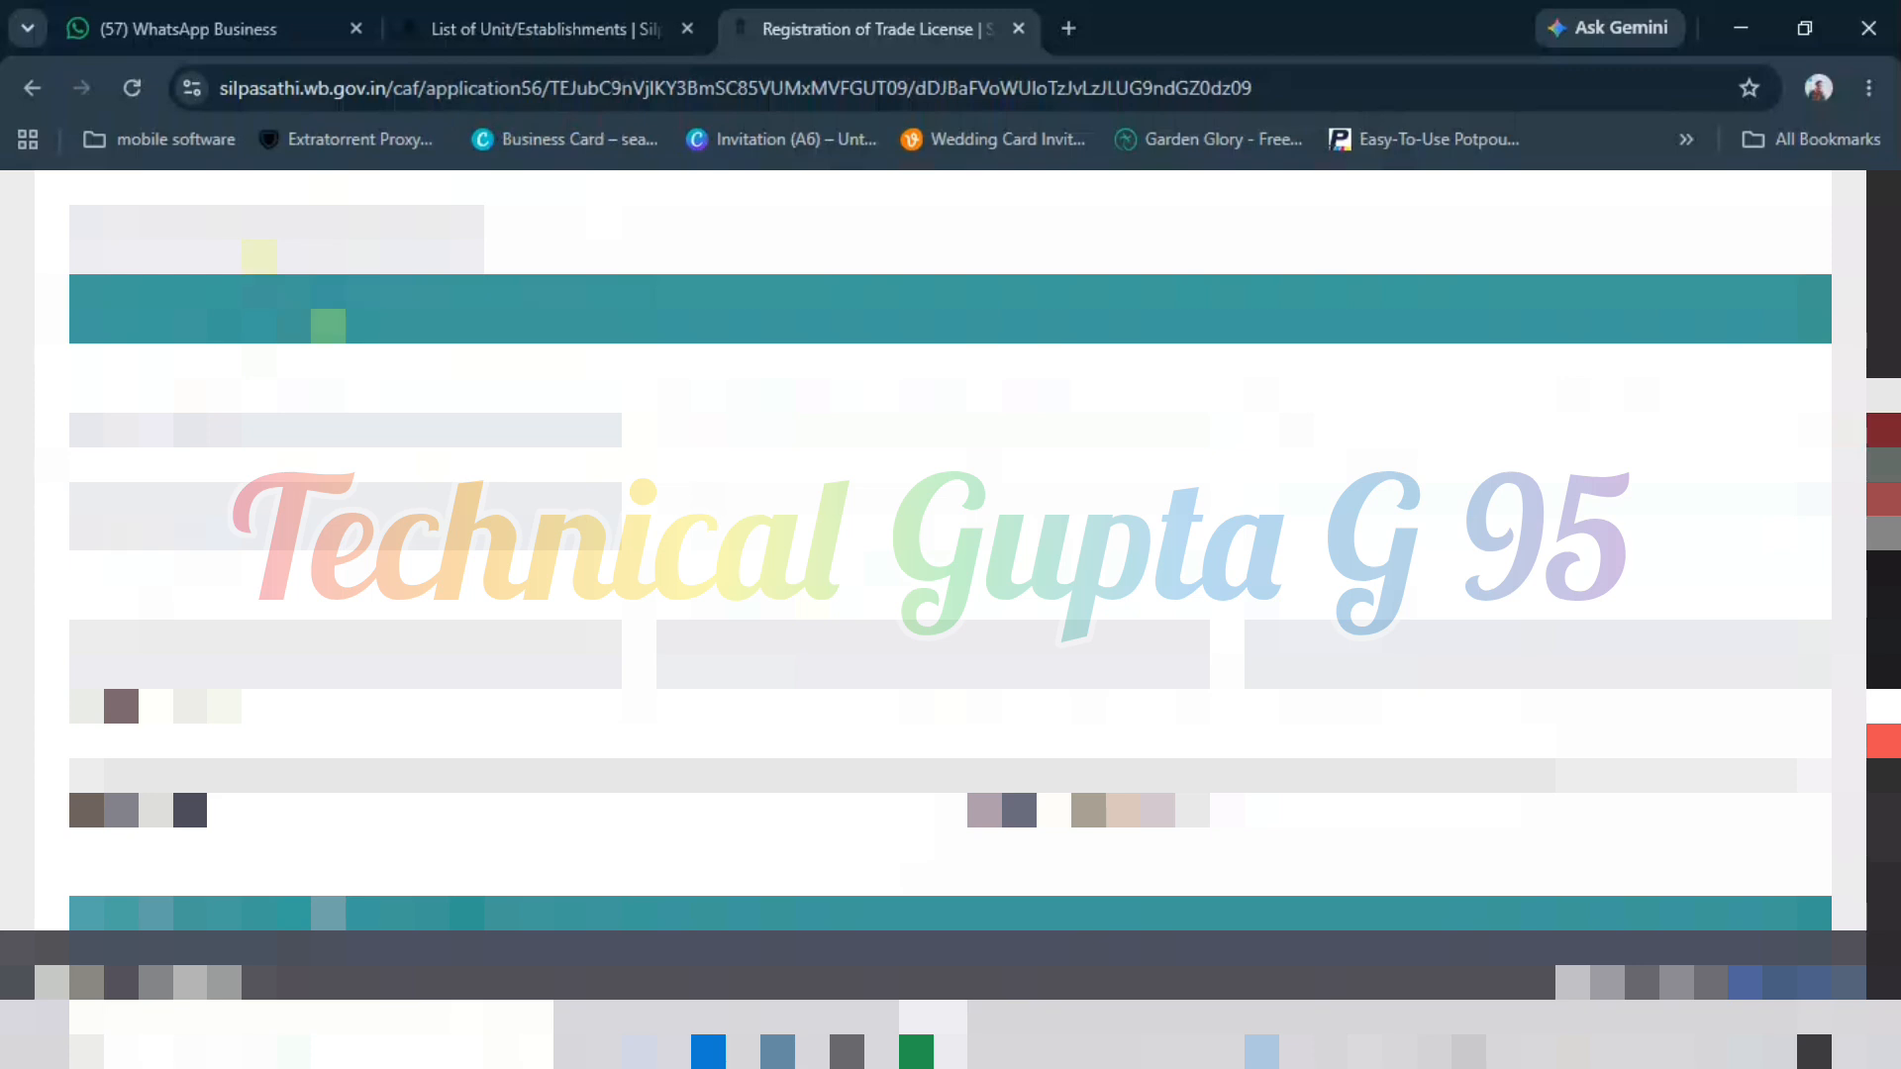
- Examine the first trade types offered for food enterprises, from importer/exporter, ration shop and food kiosk past the mineral water manufacturer
left_click(835, 527)
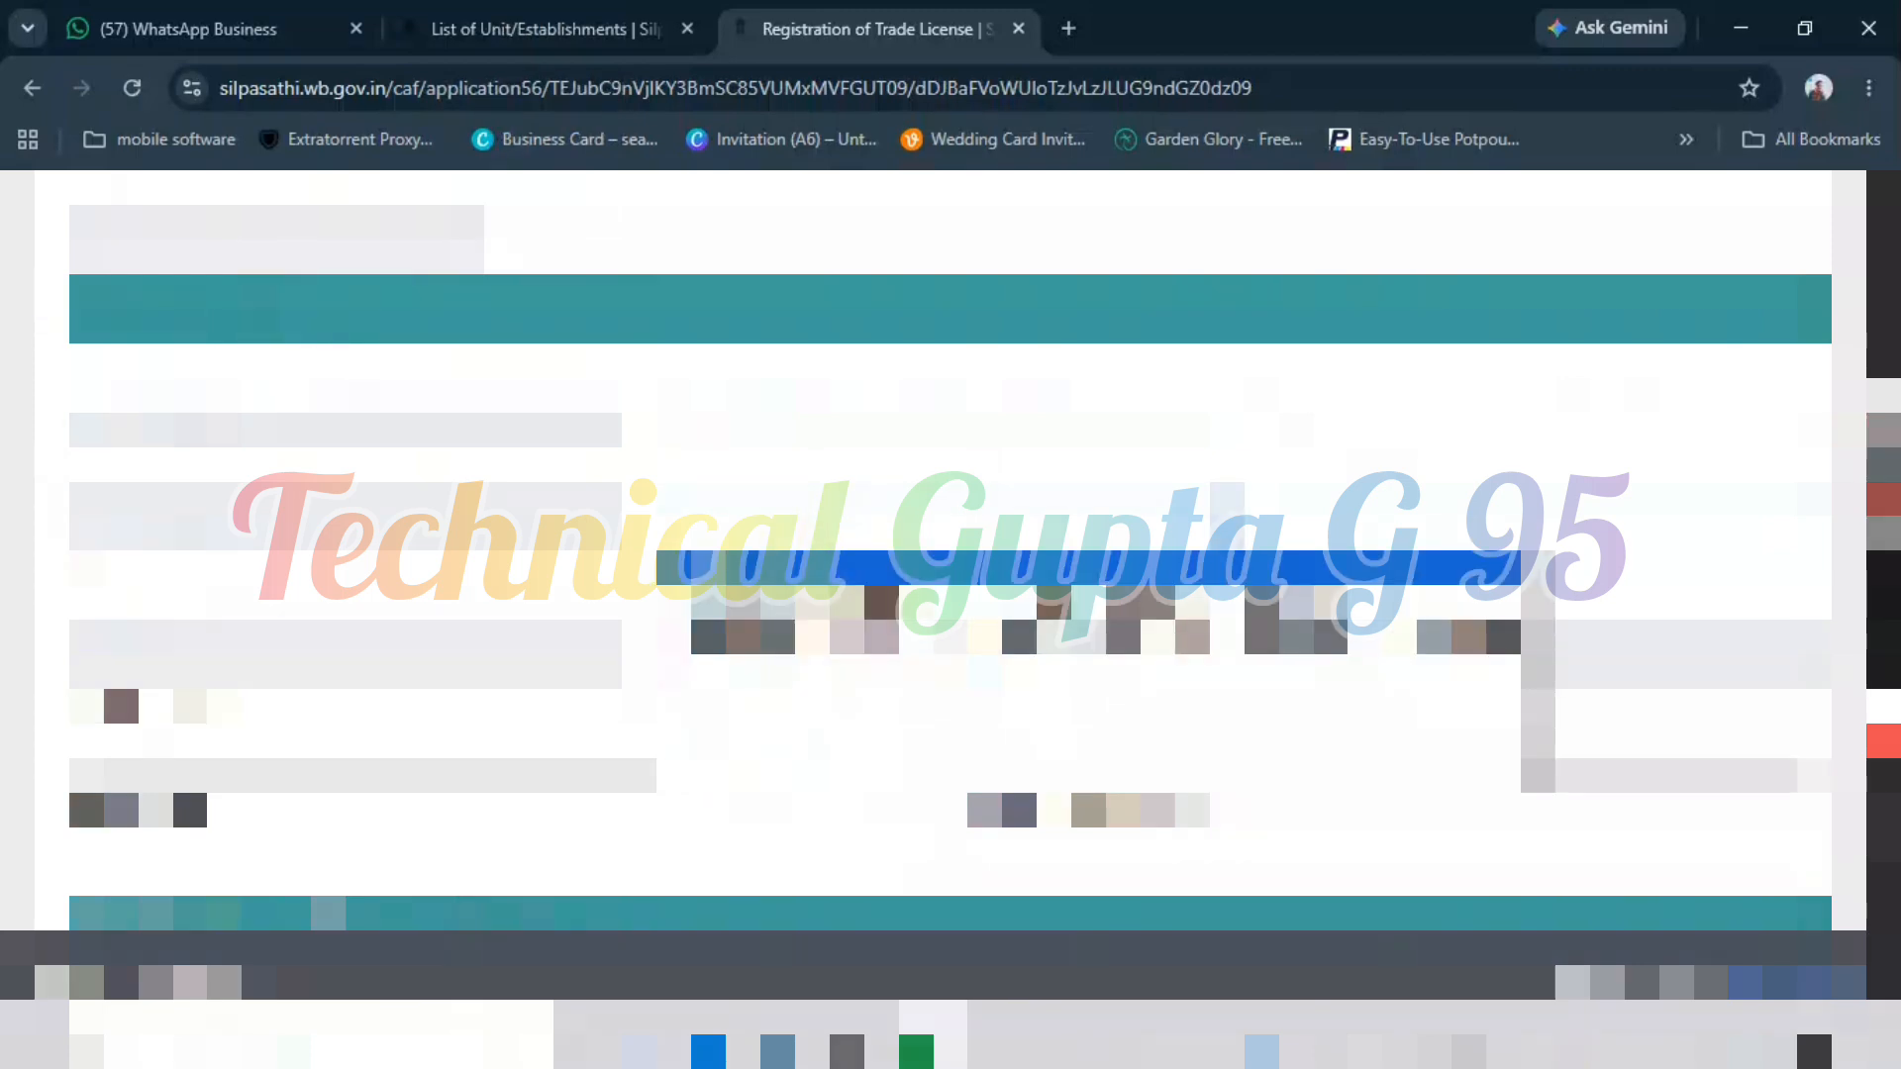
left_click(834, 527)
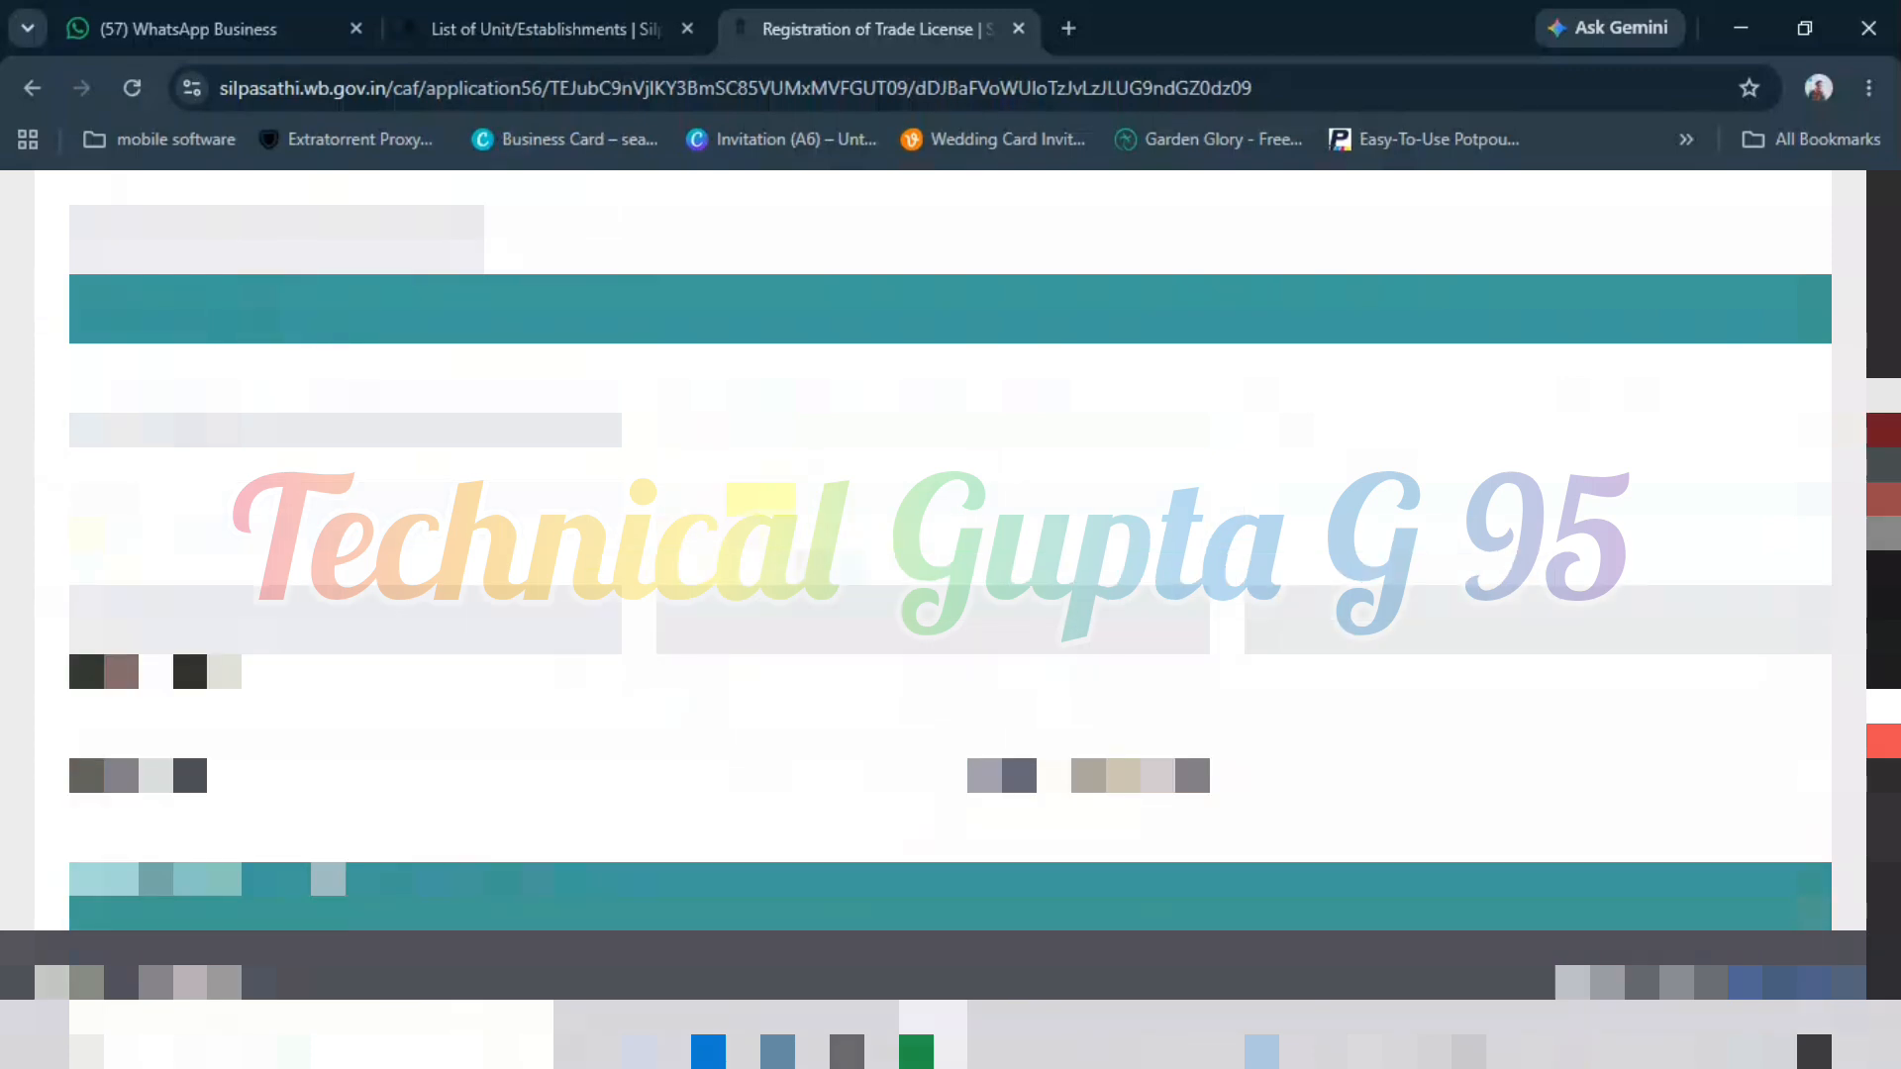
left_click(743, 529)
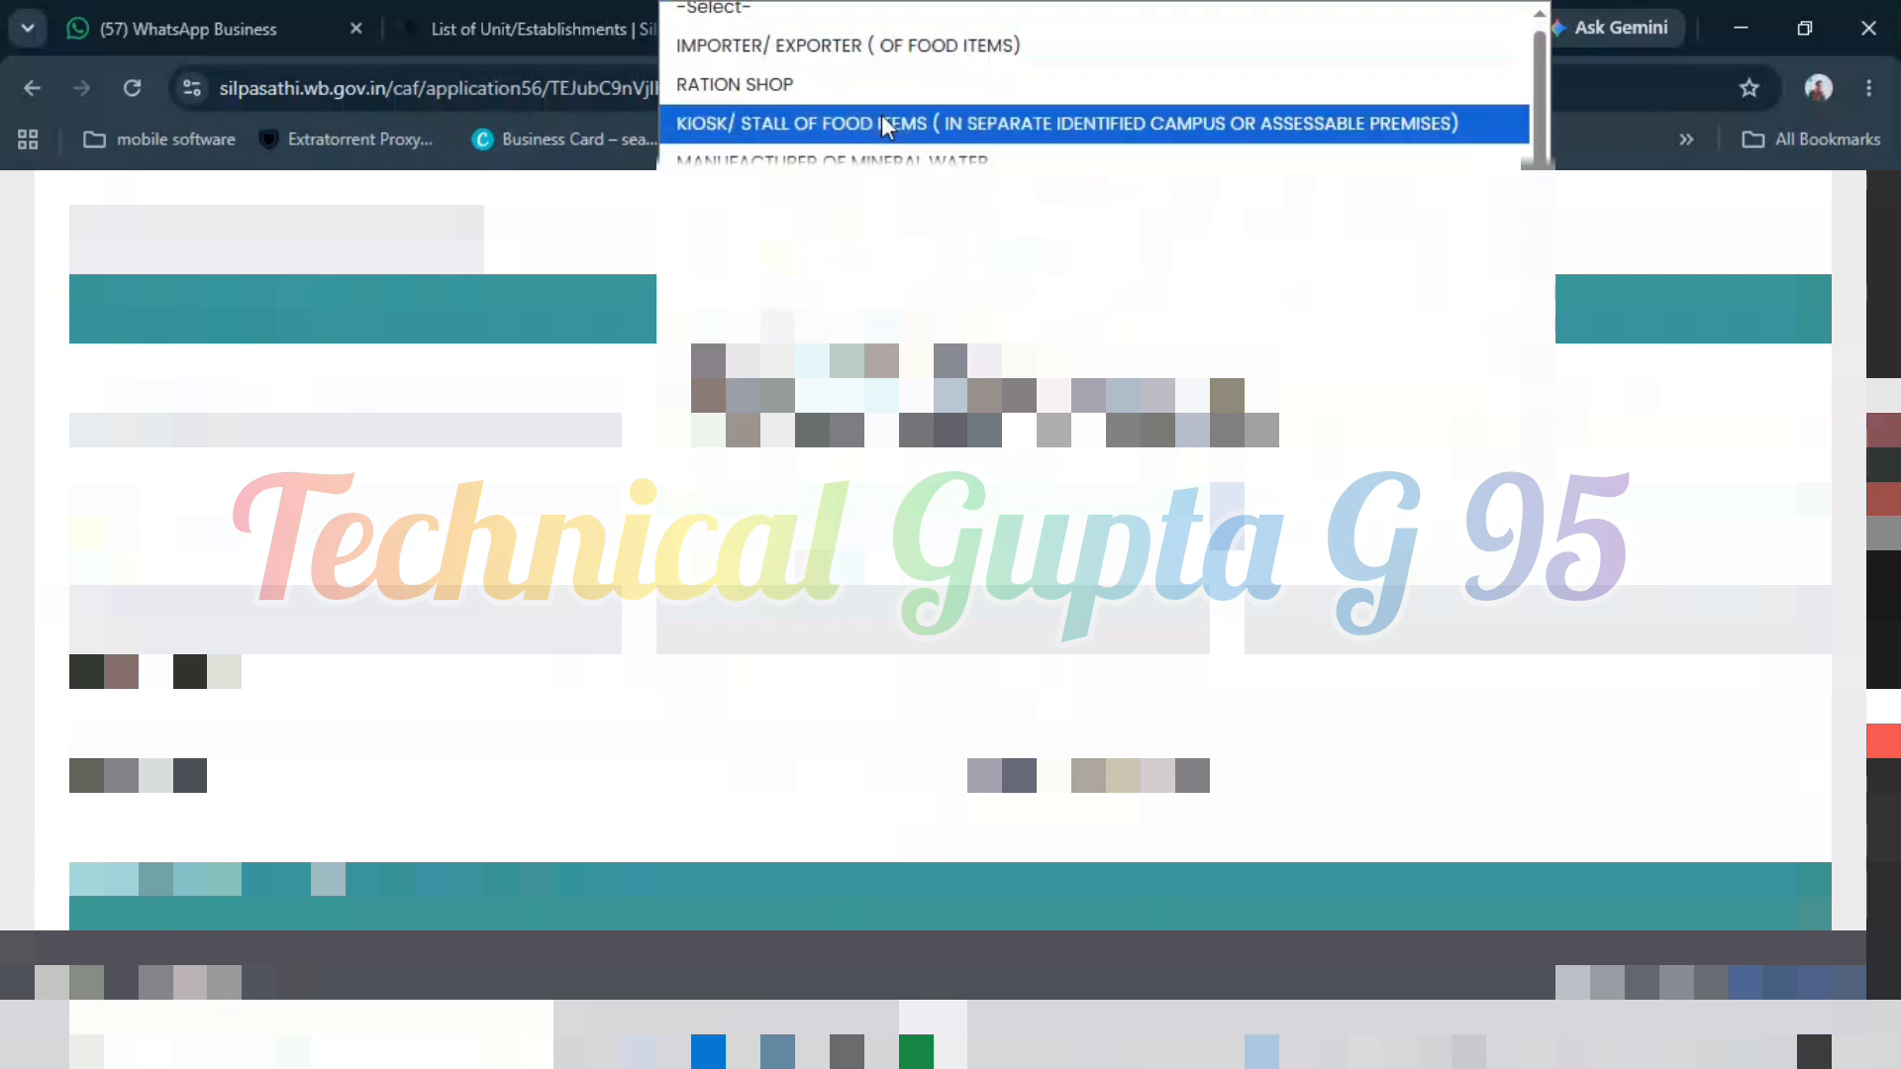
key("Down")
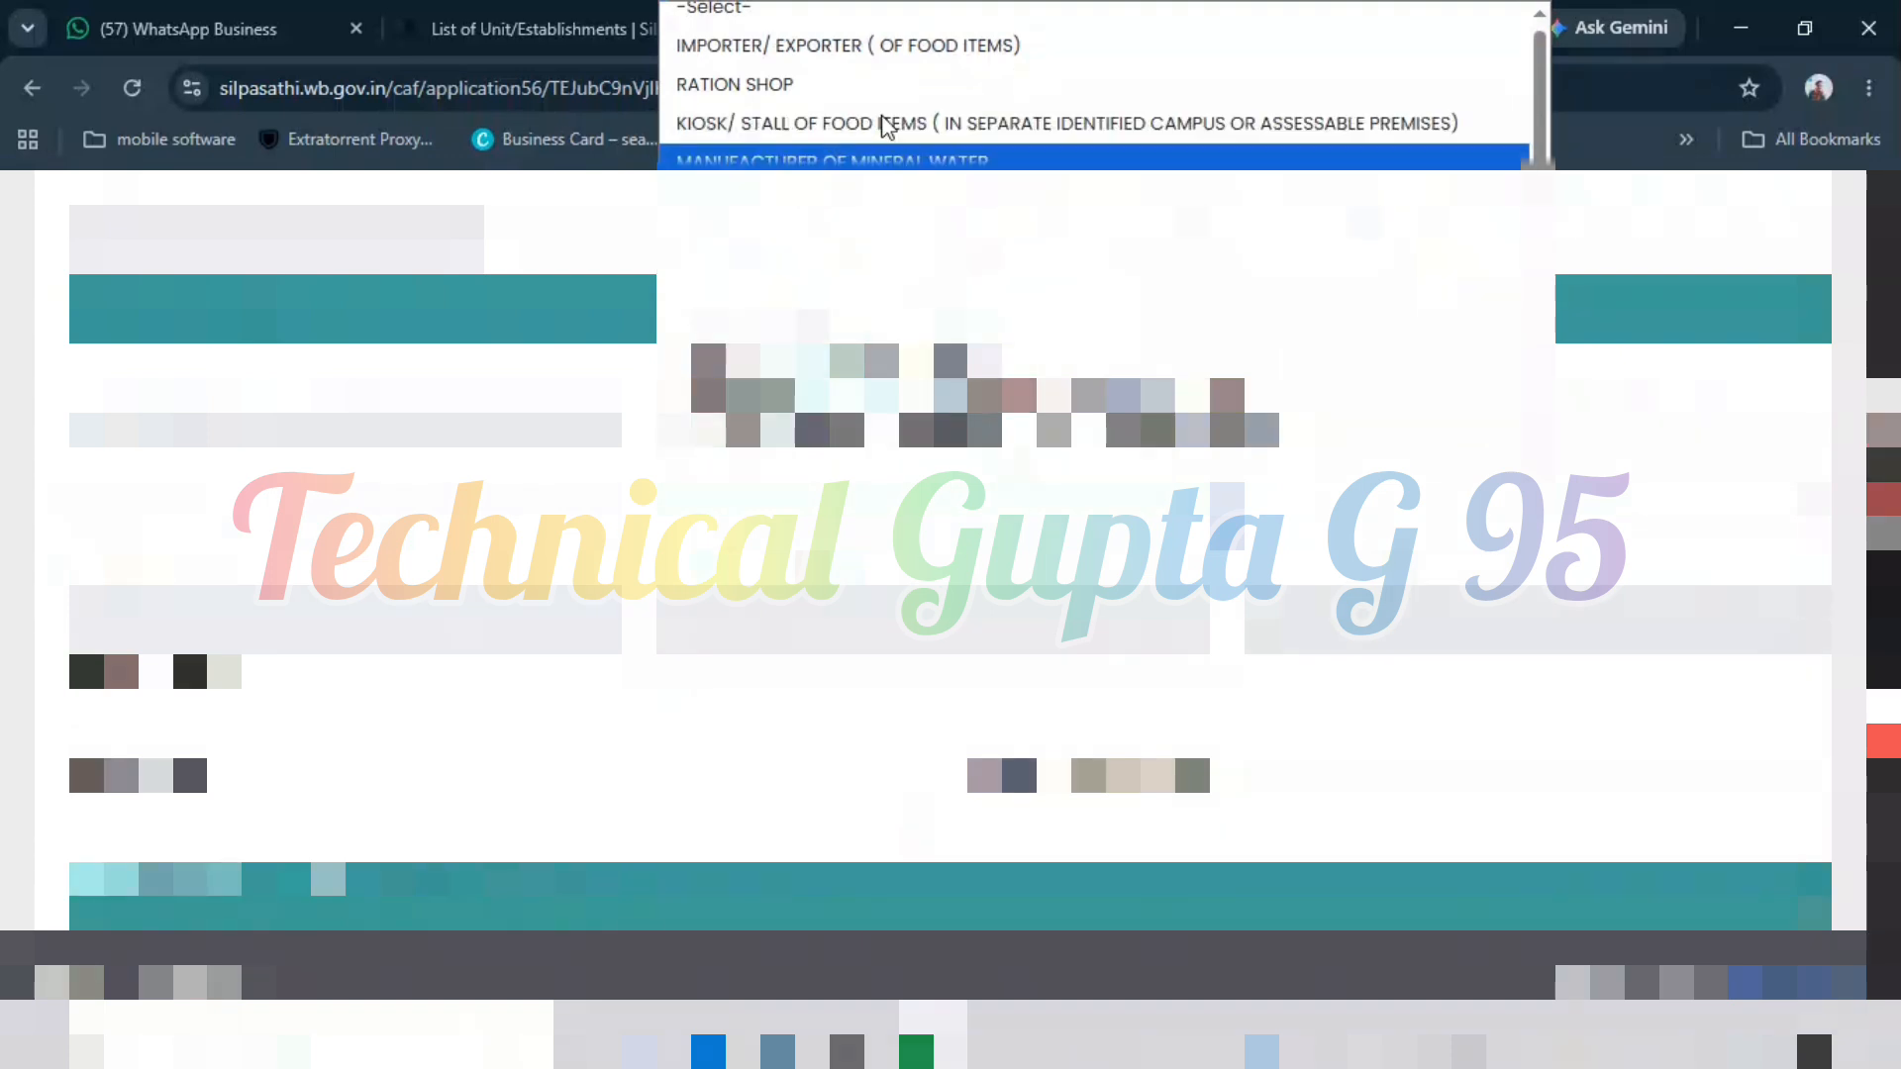
key("Down")
key("Down")
key("Down")
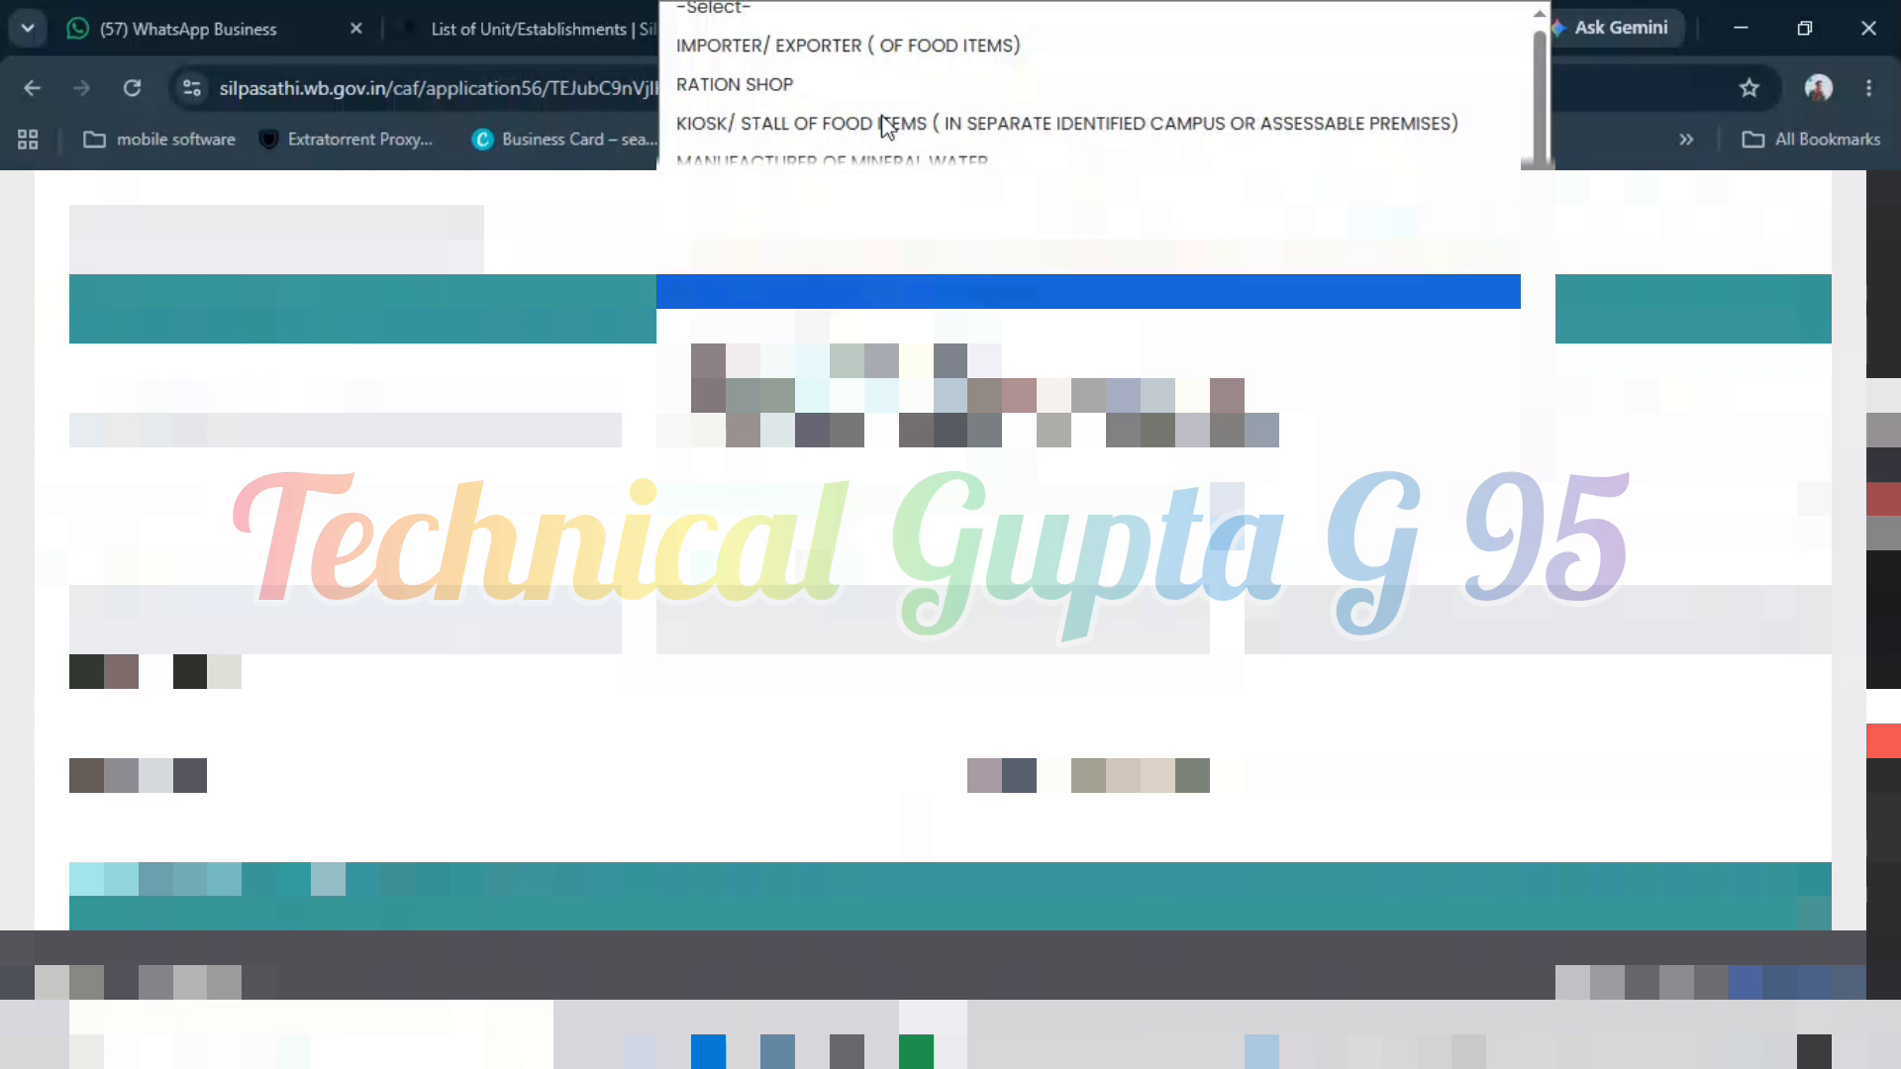
key("Down")
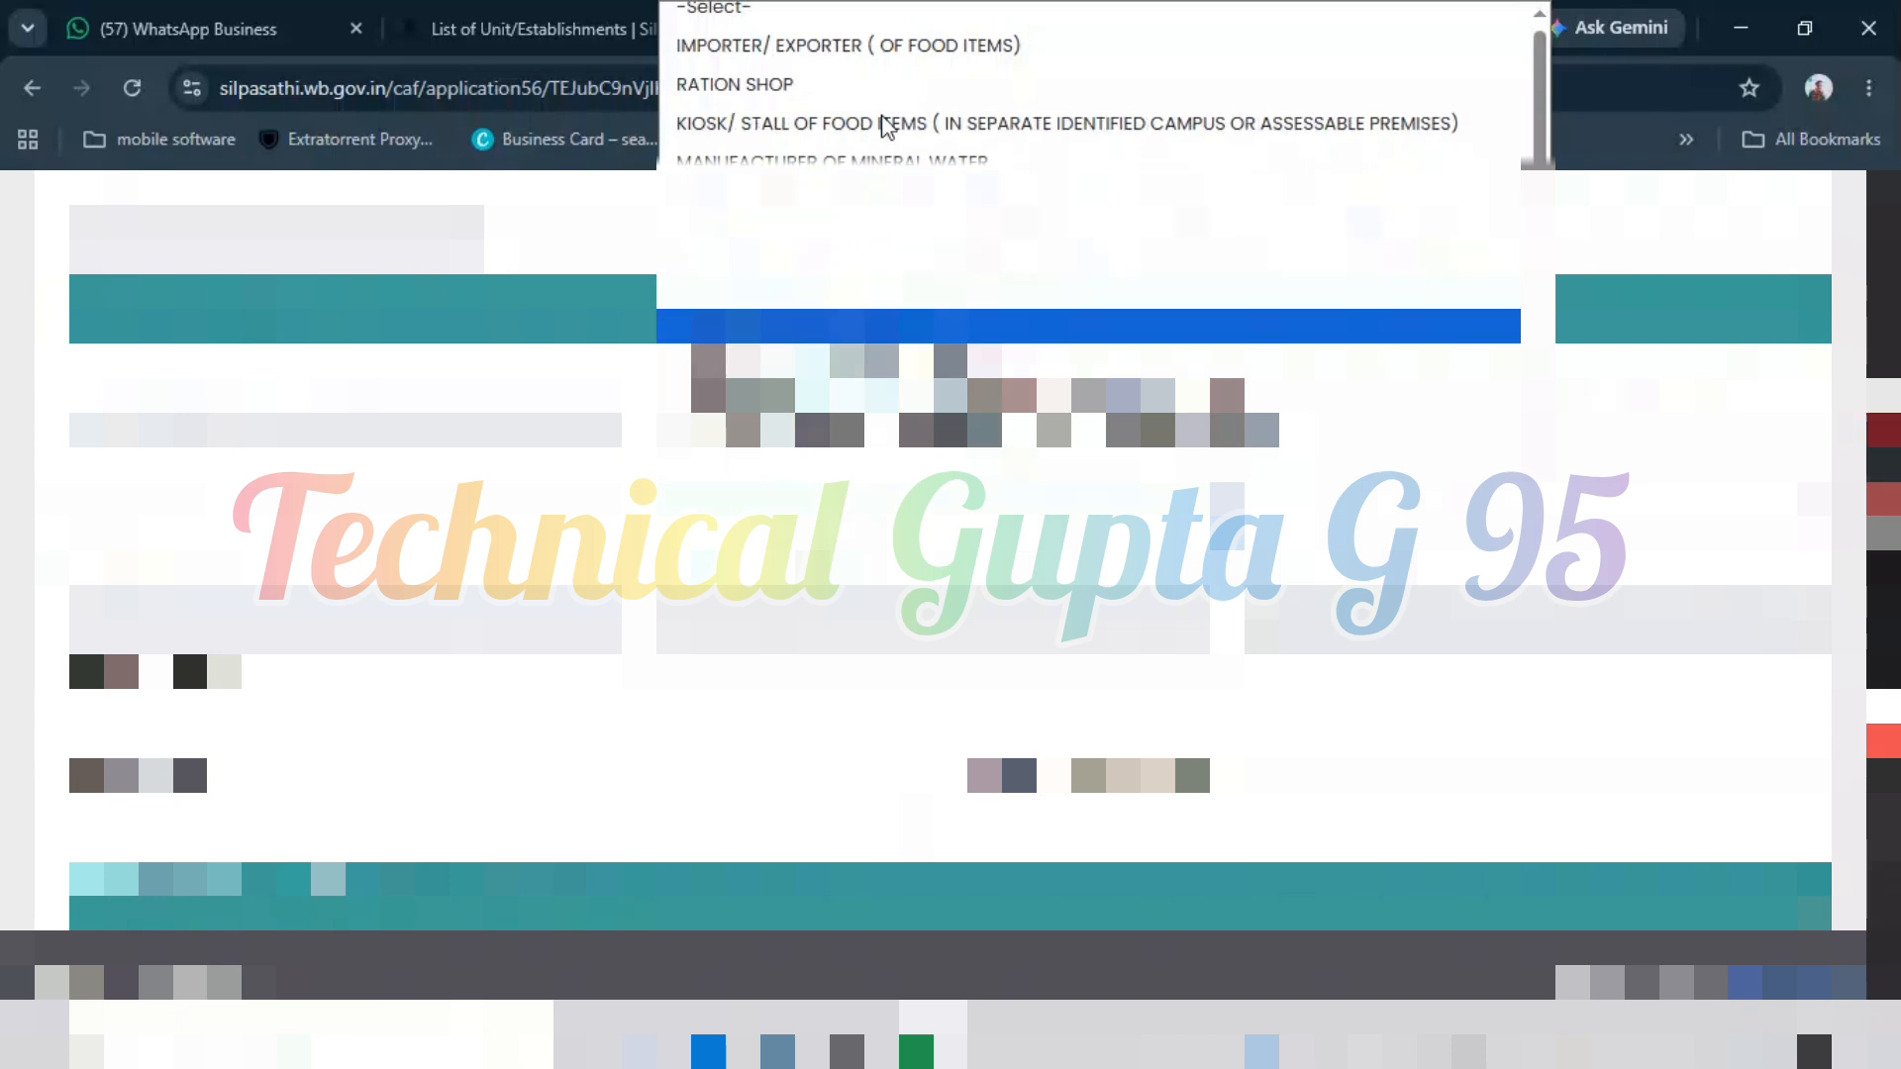
key("Down")
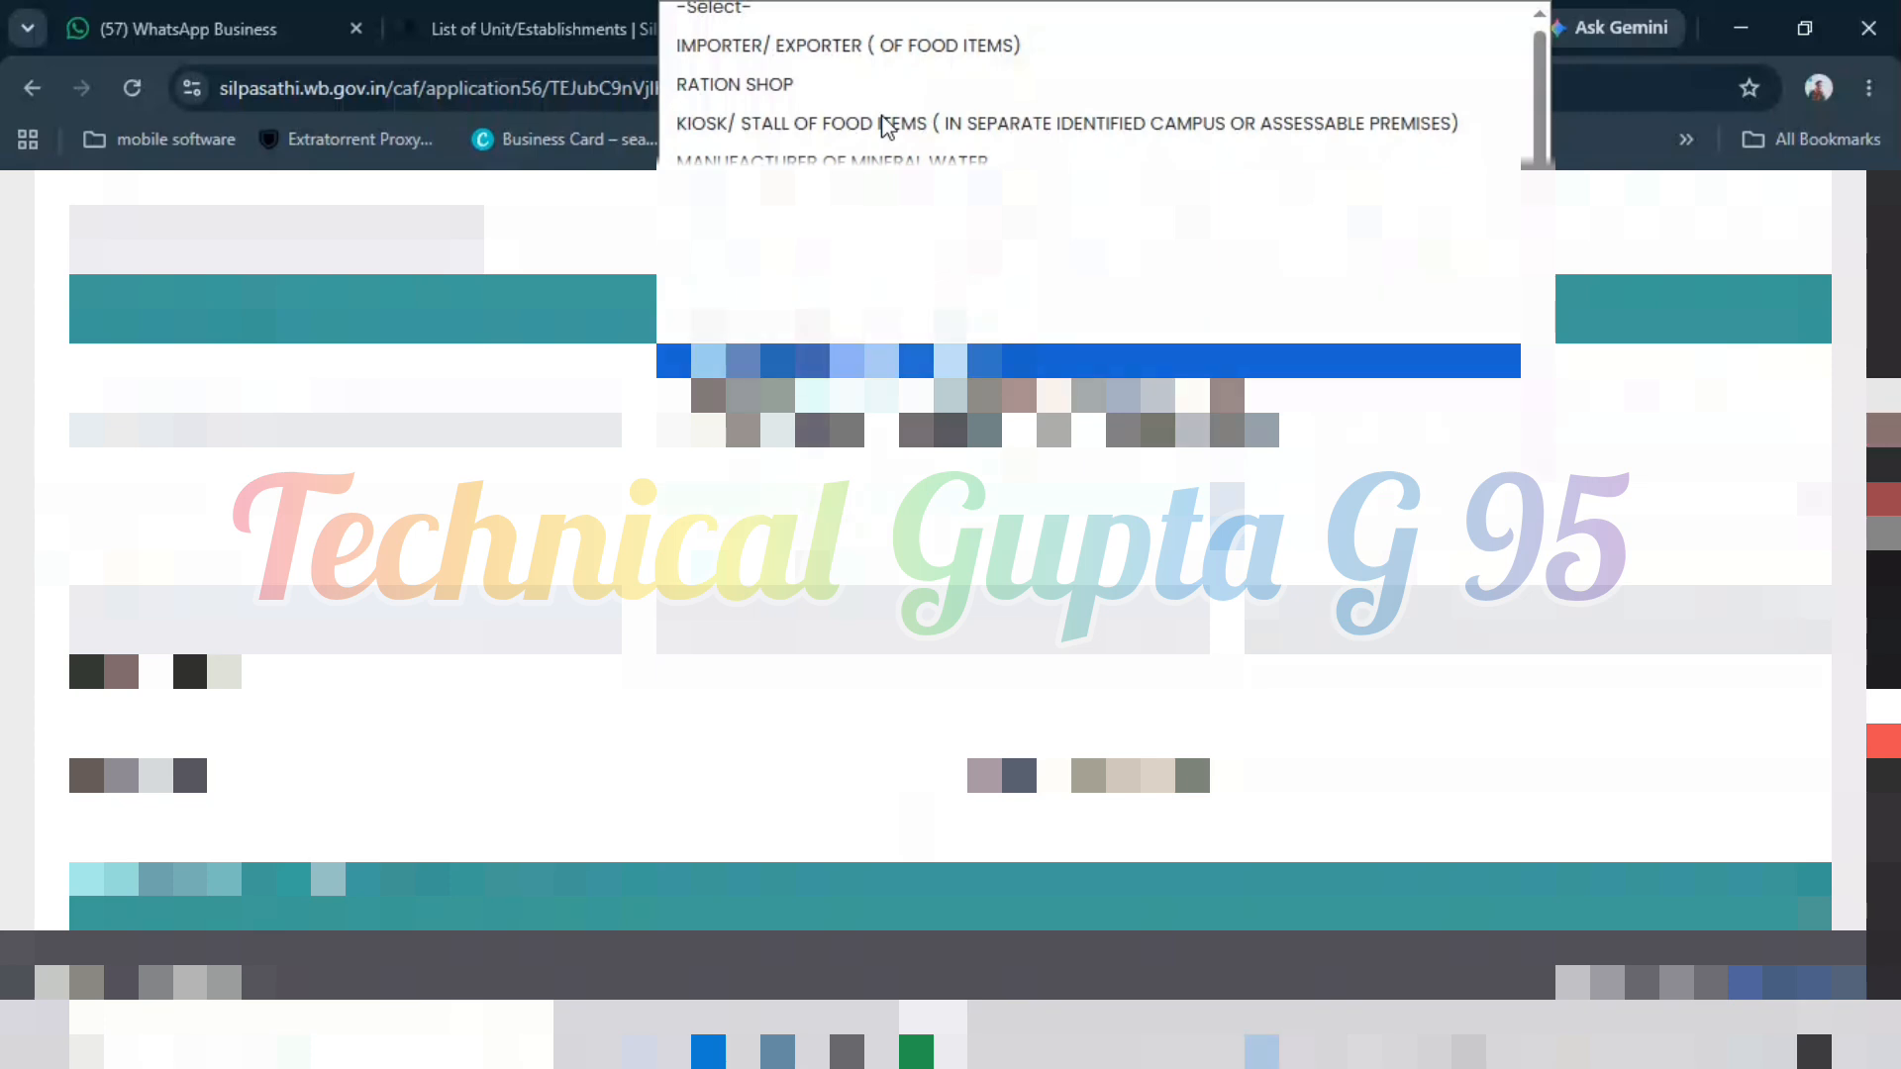
key("Down")
key("Down")
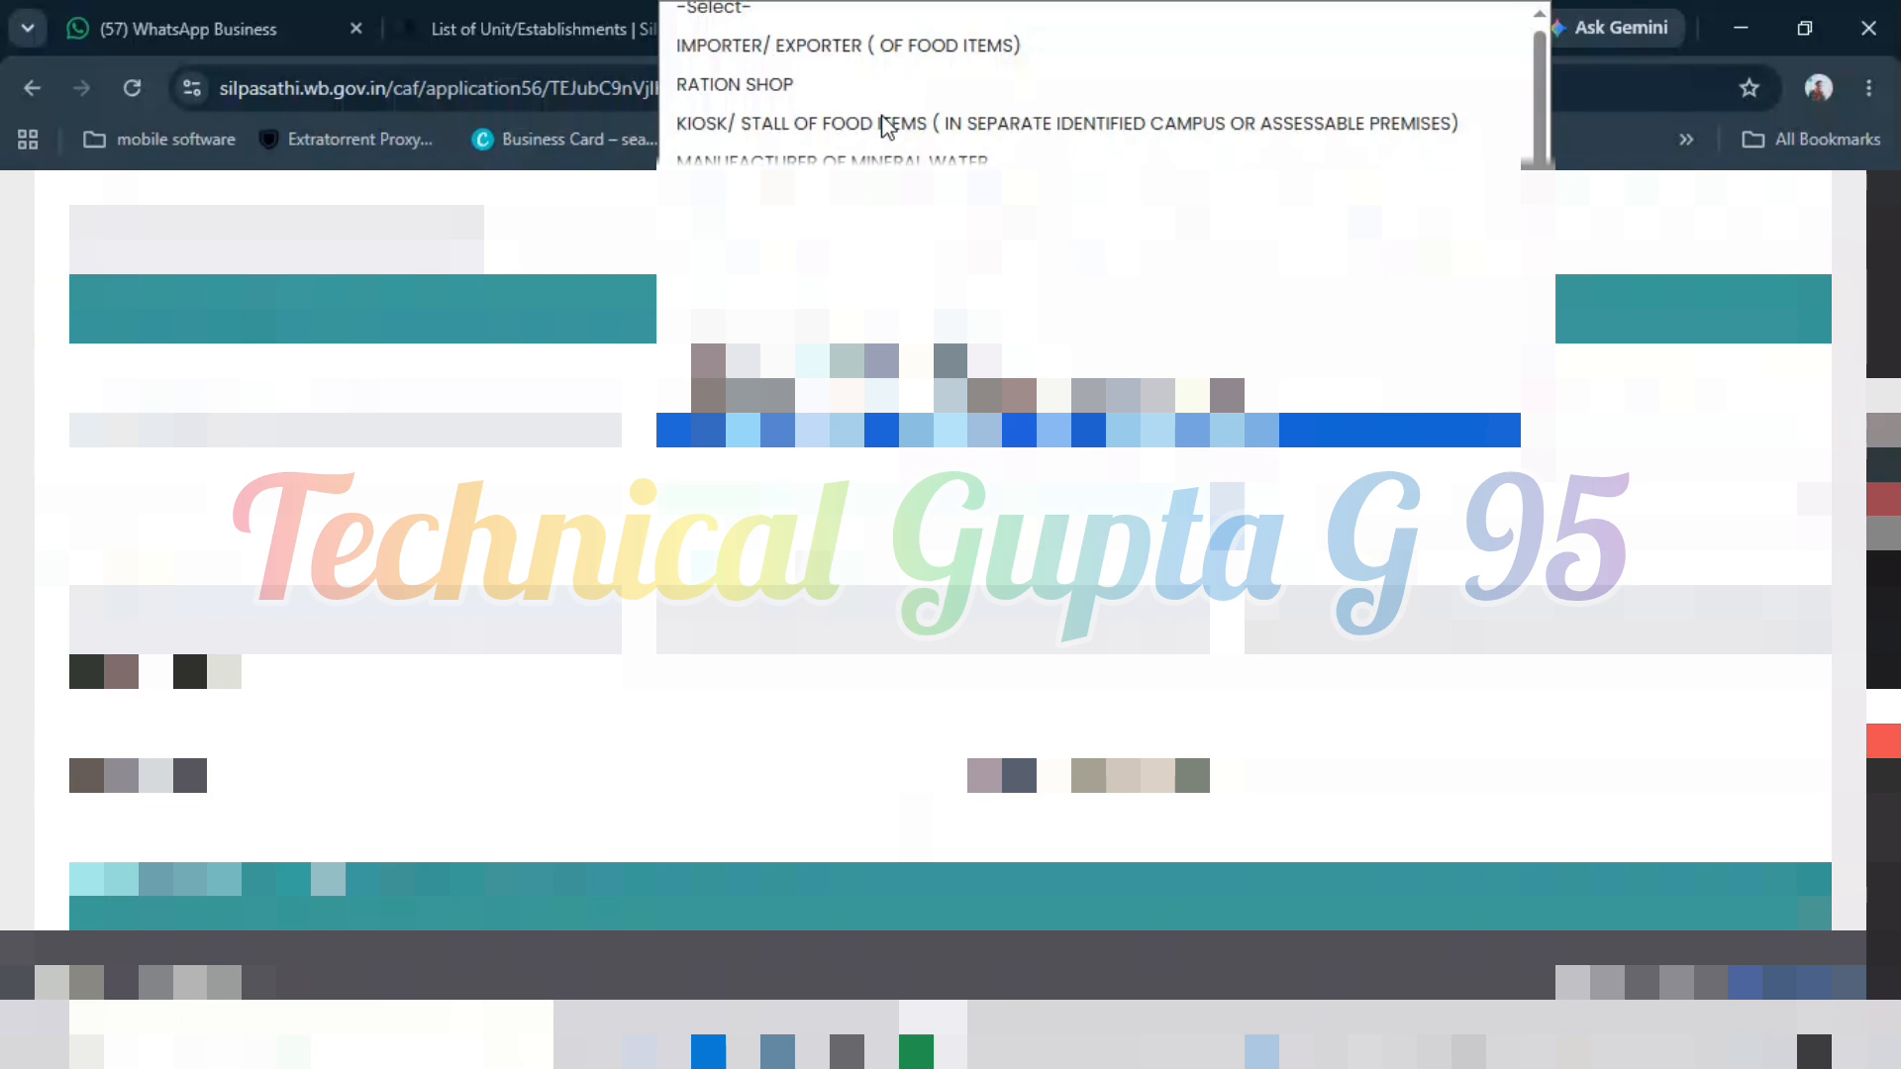
- Examine the food trade types from the retail, livestock, vegetable and wholesale sellers through the workshop/factory entries graded by floor area
scroll(884, 125, "down", 4)
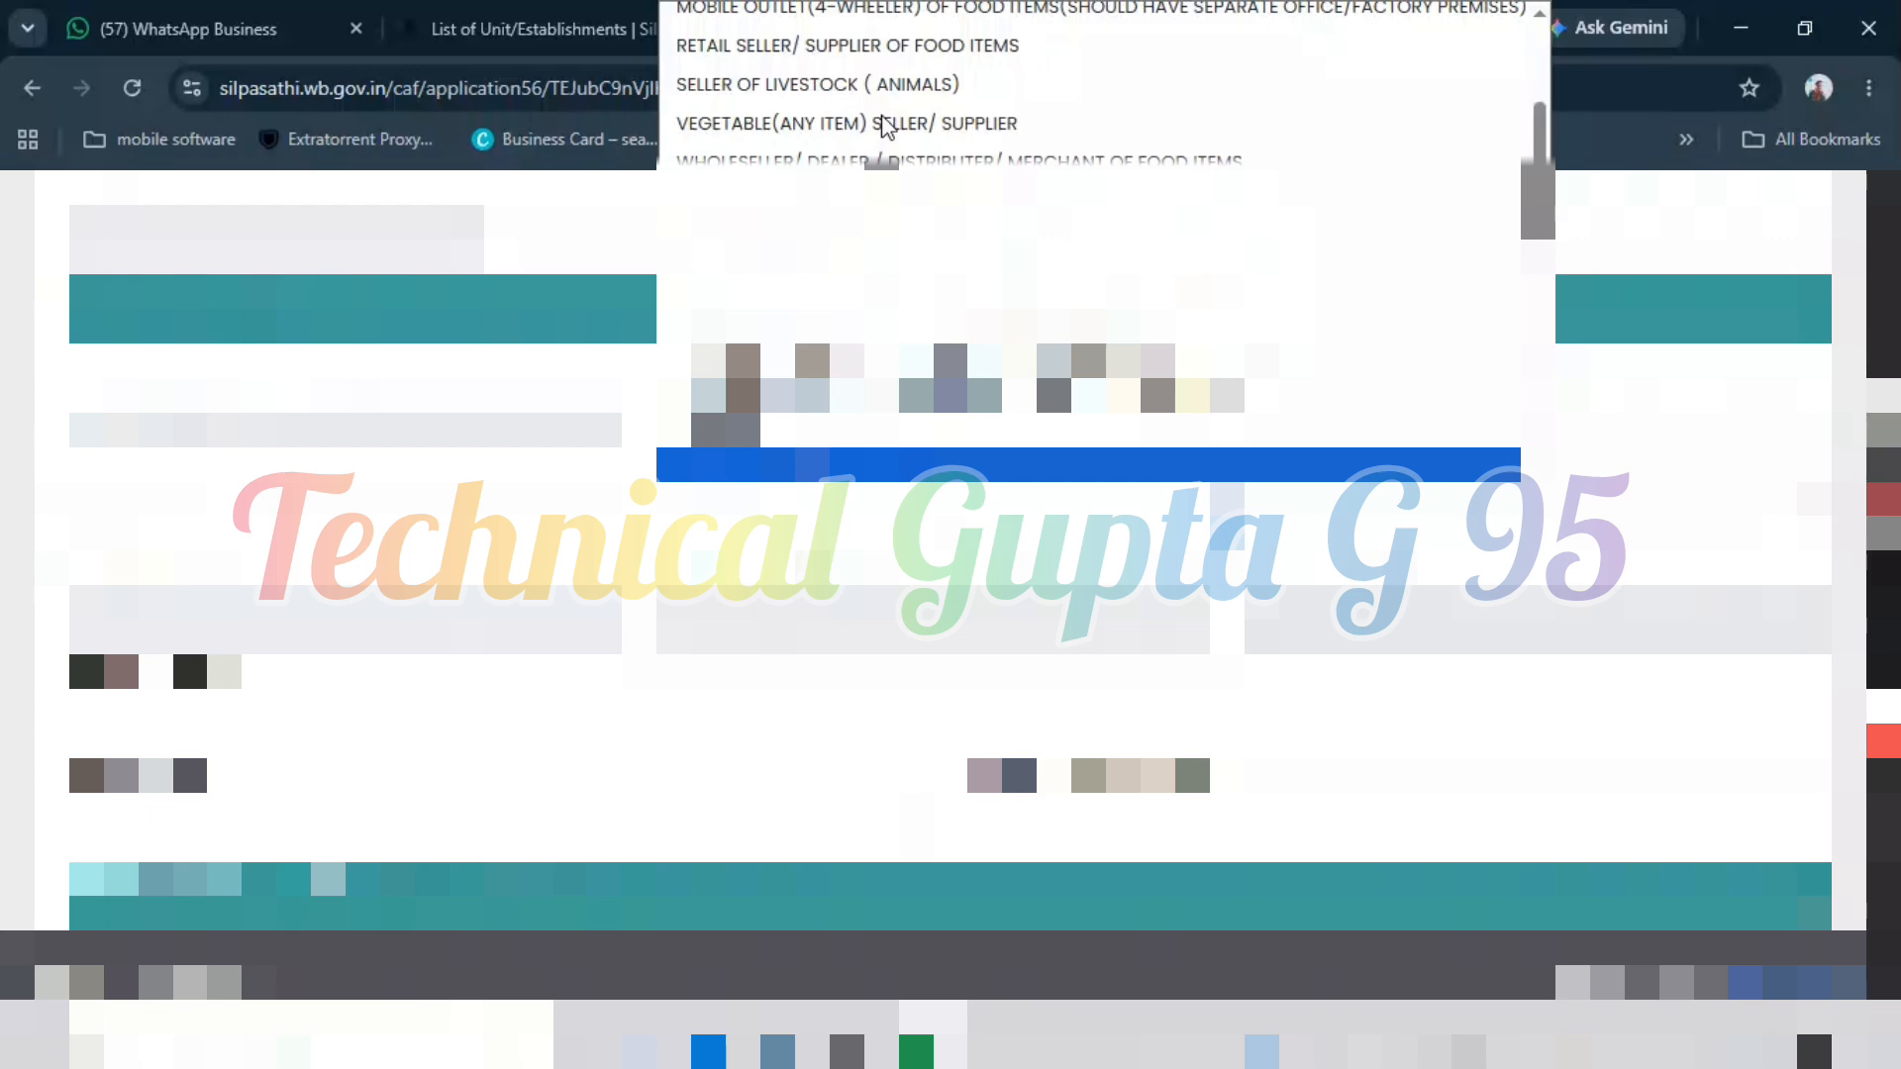
scroll(884, 126, "down", 1)
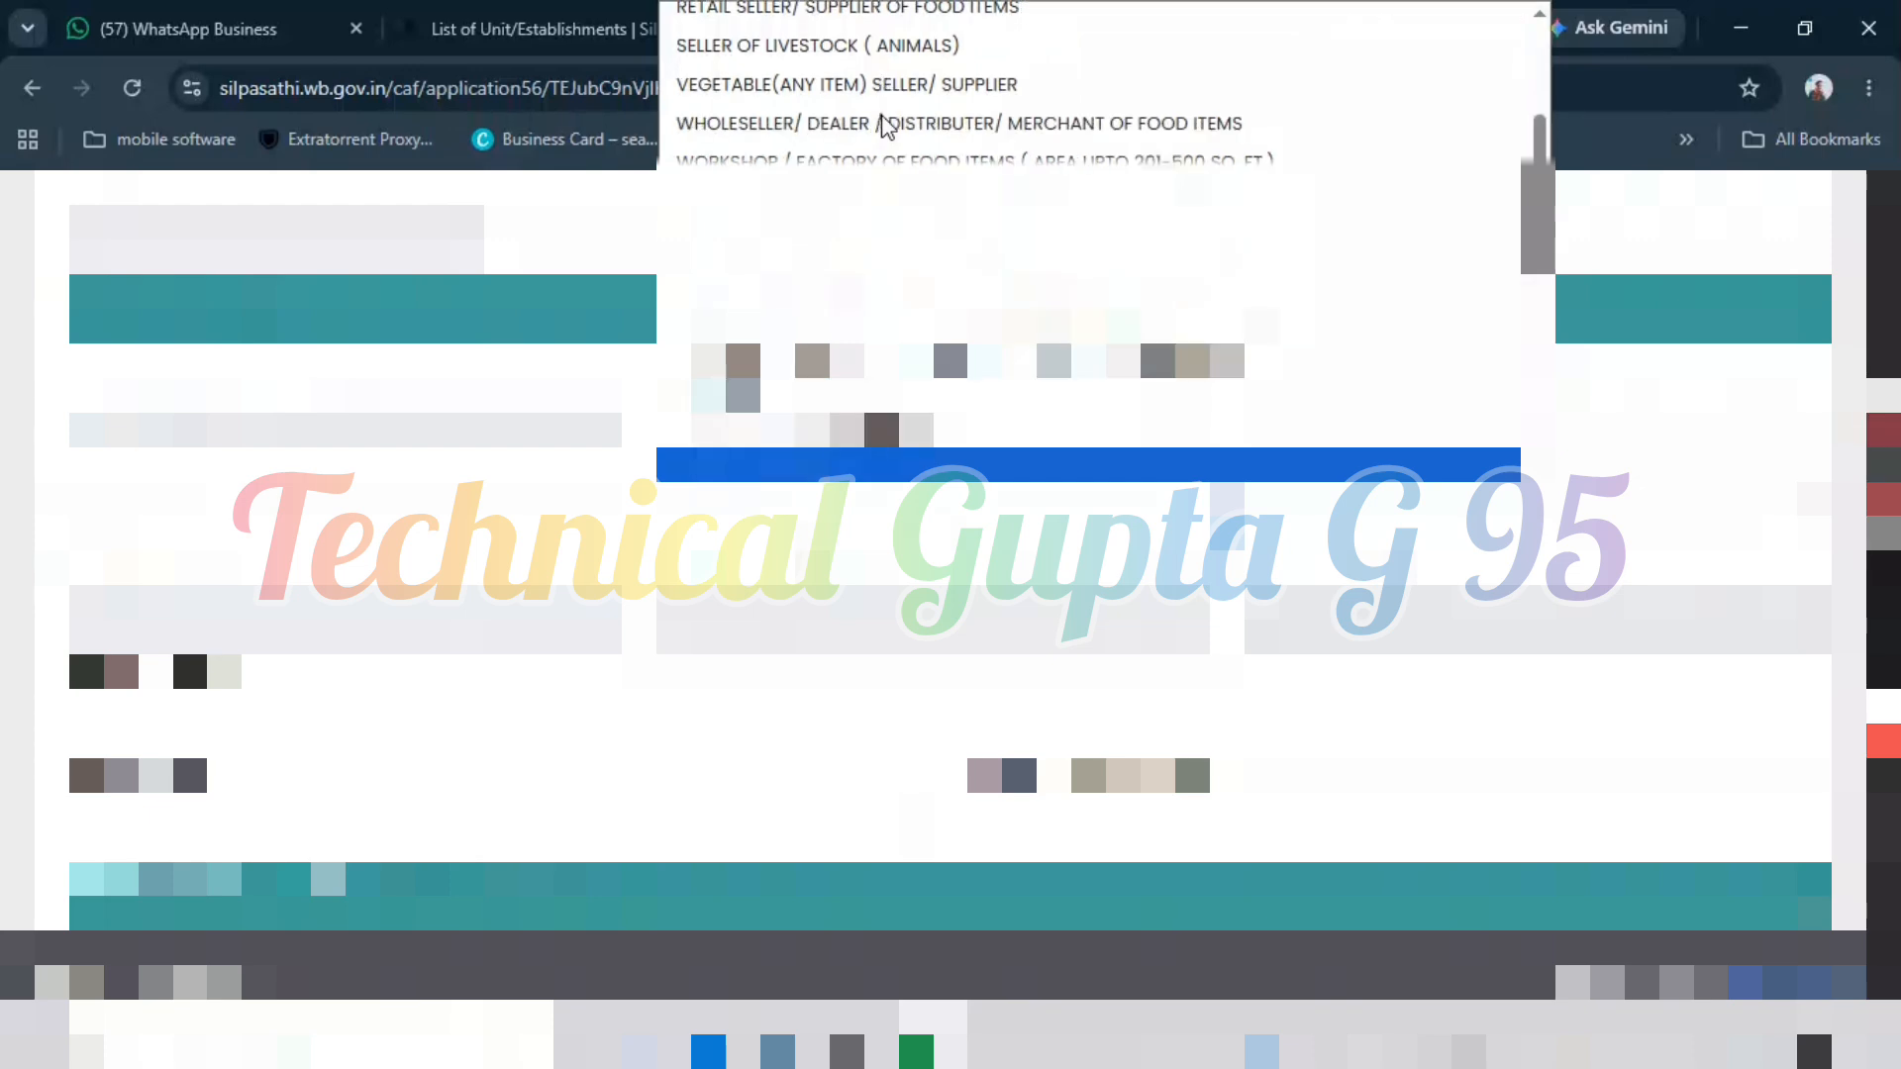
scroll(884, 126, "down", 1)
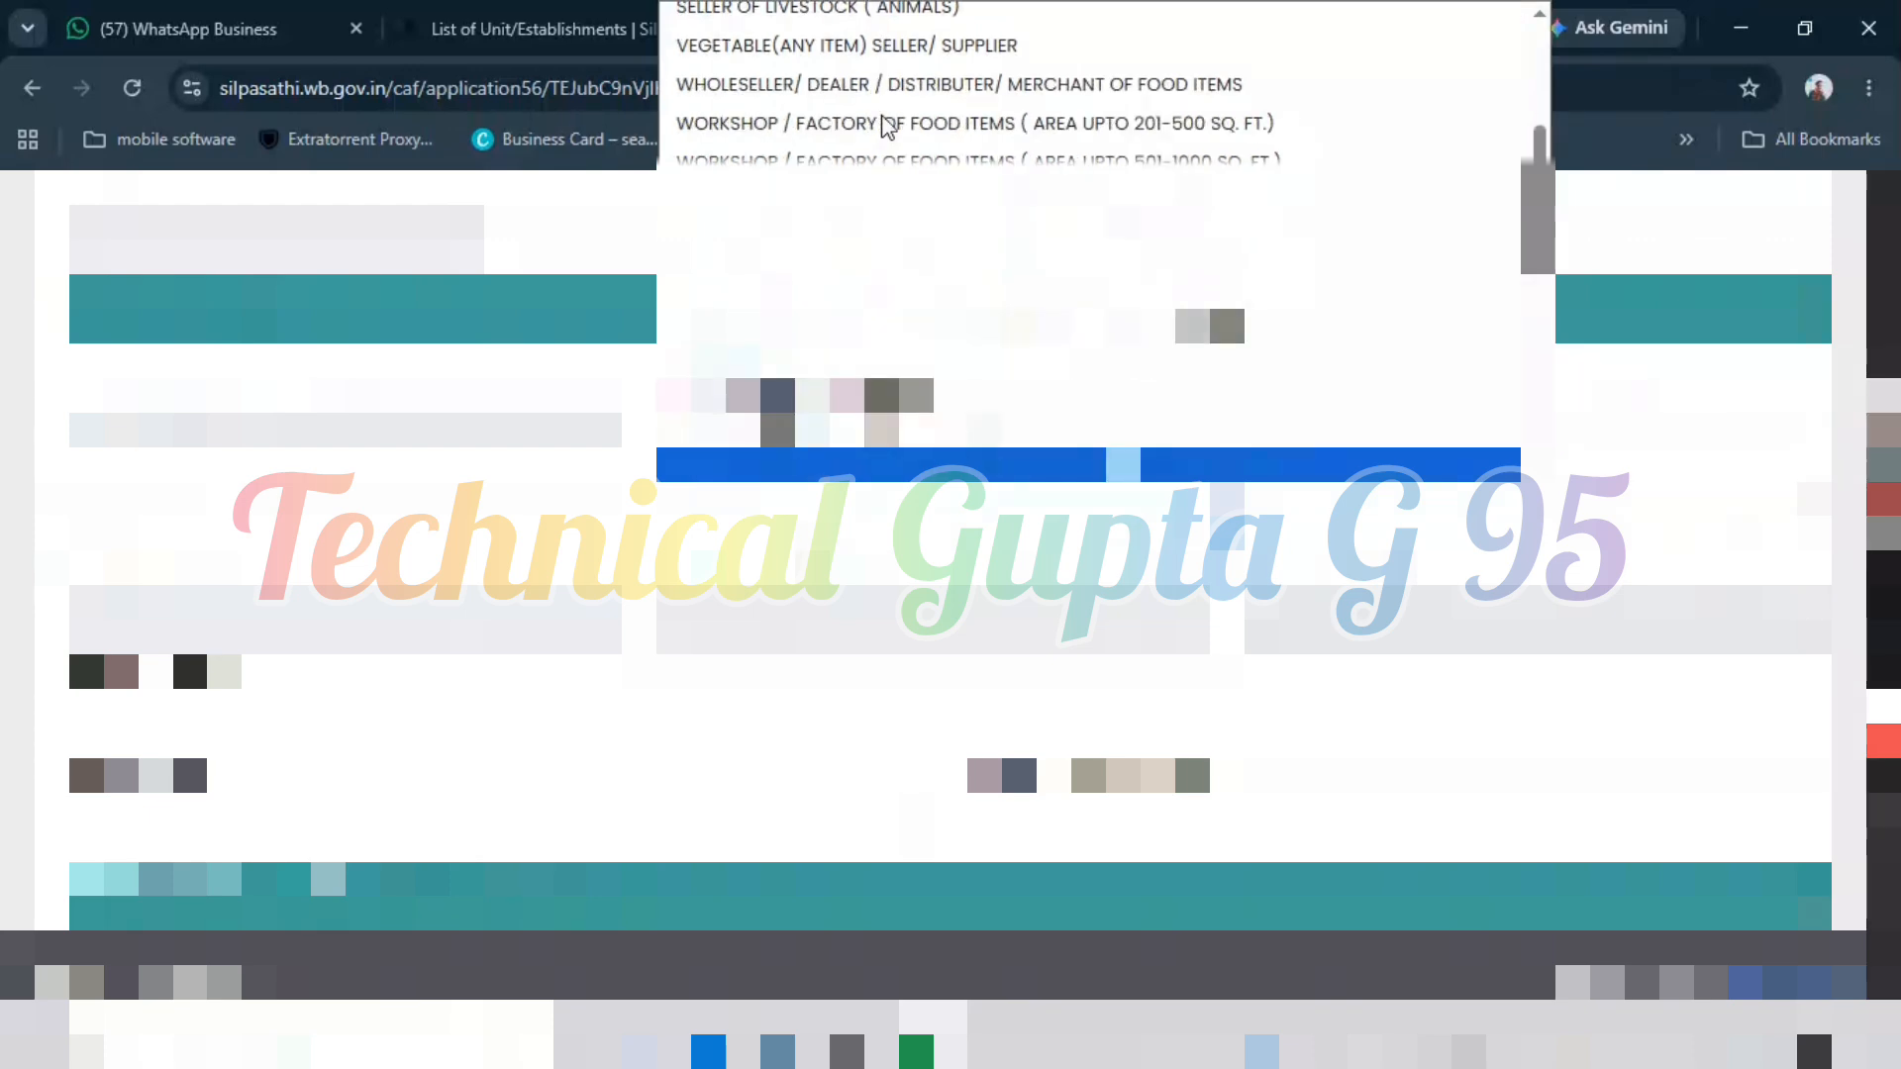
scroll(884, 126, "down", 1)
scroll(884, 125, "down", 1)
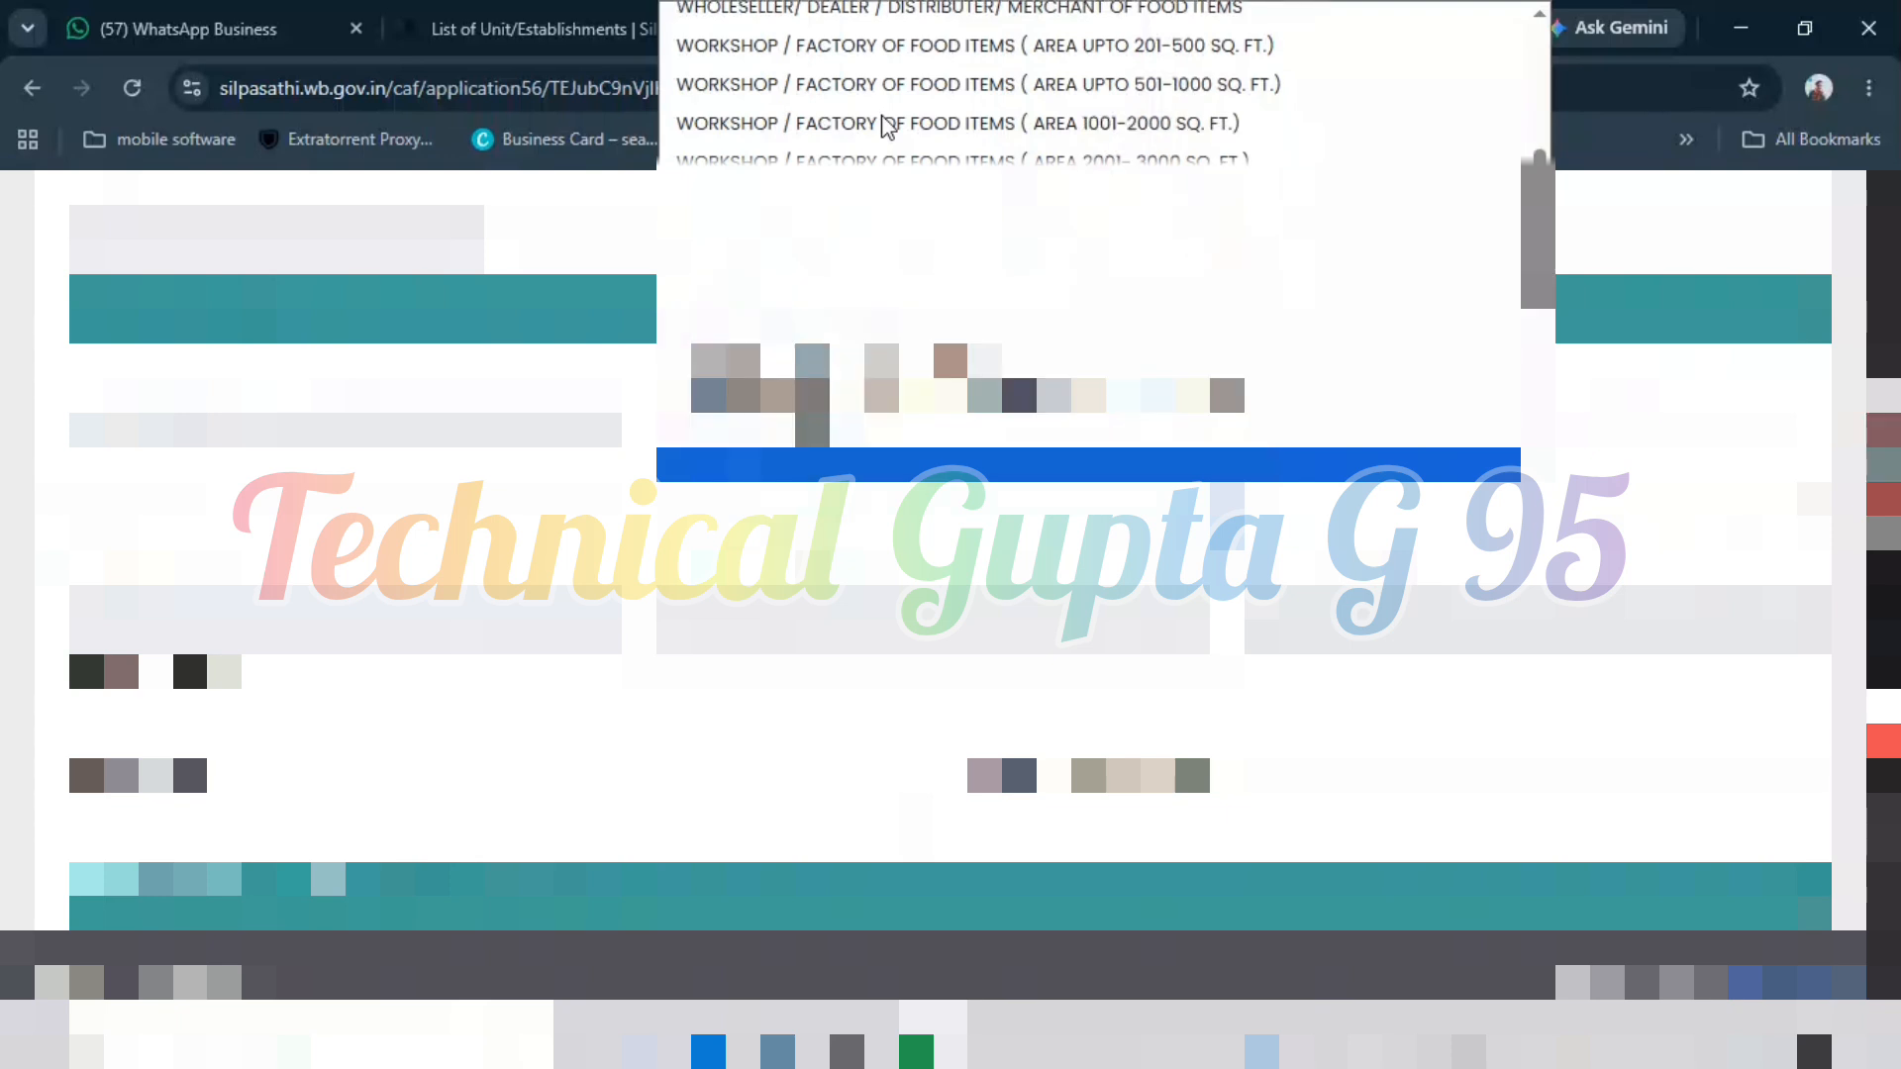
scroll(884, 126, "down", 1)
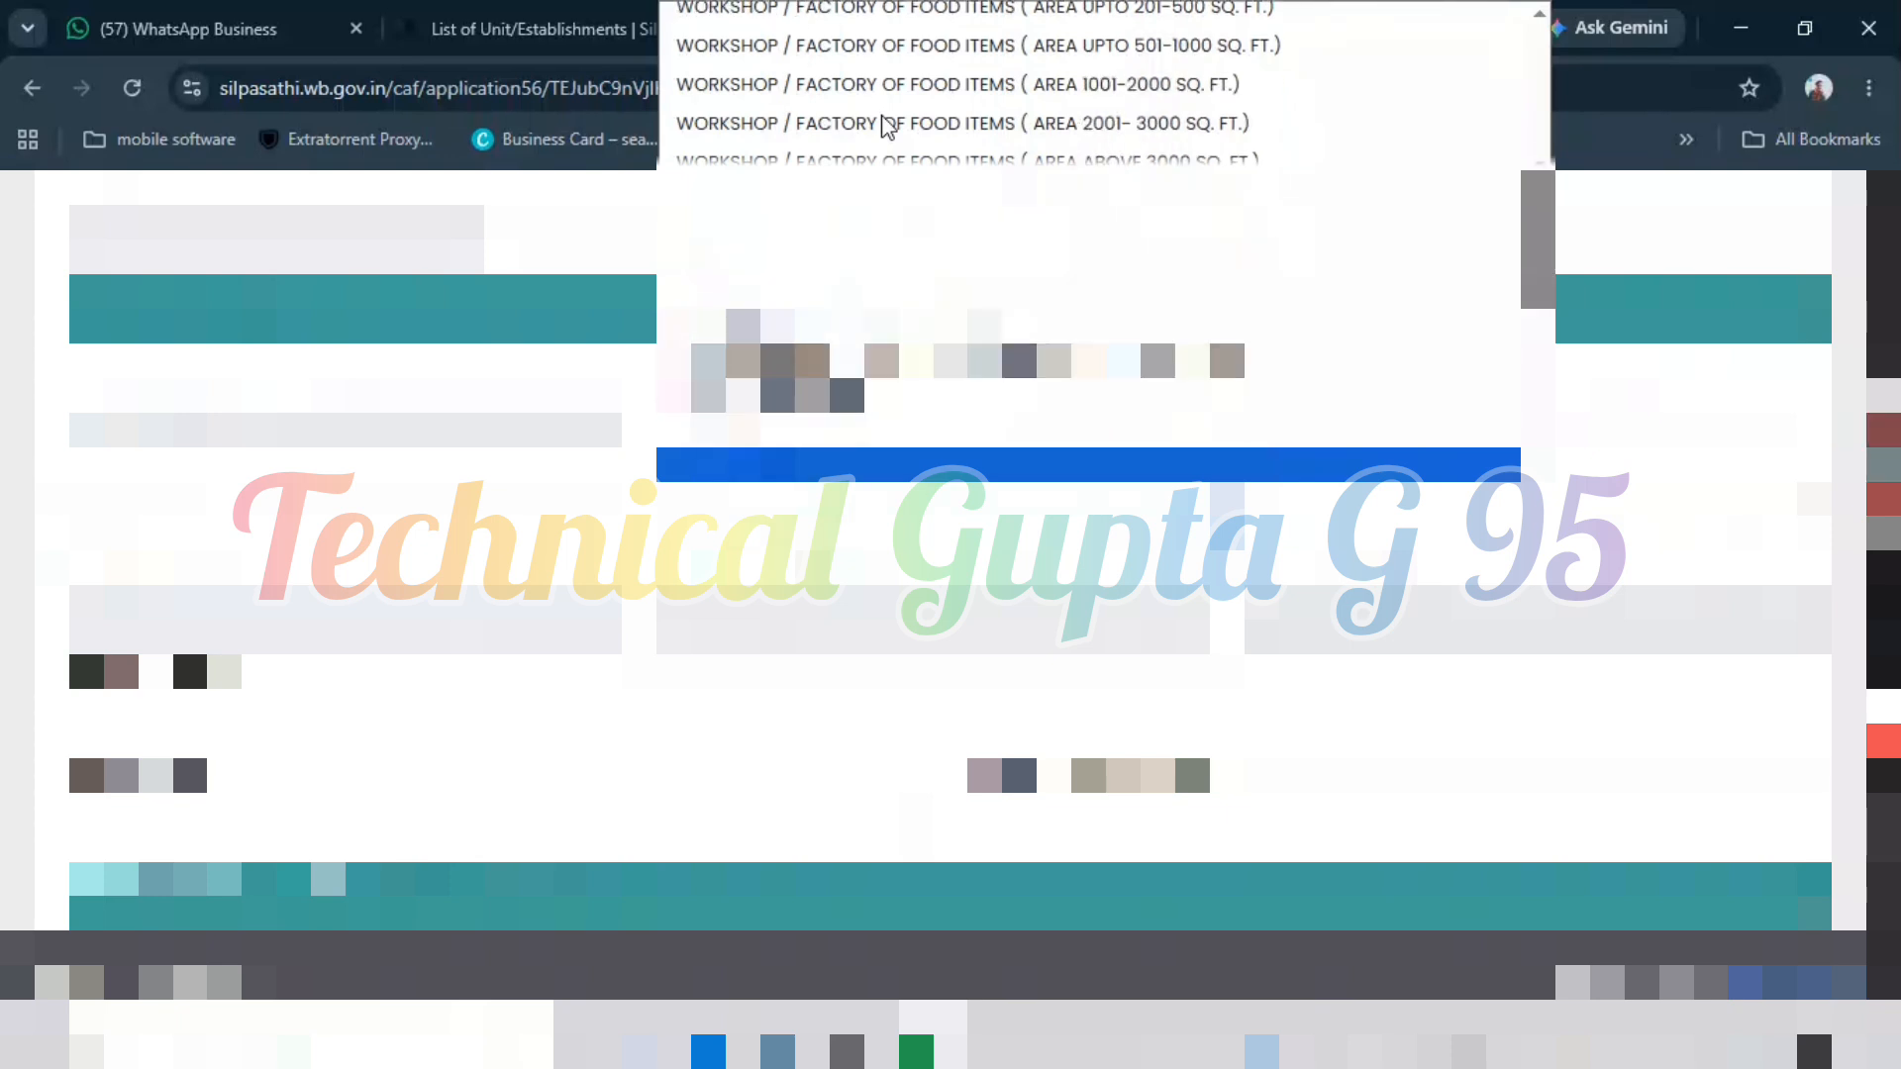
scroll(884, 126, "down", 1)
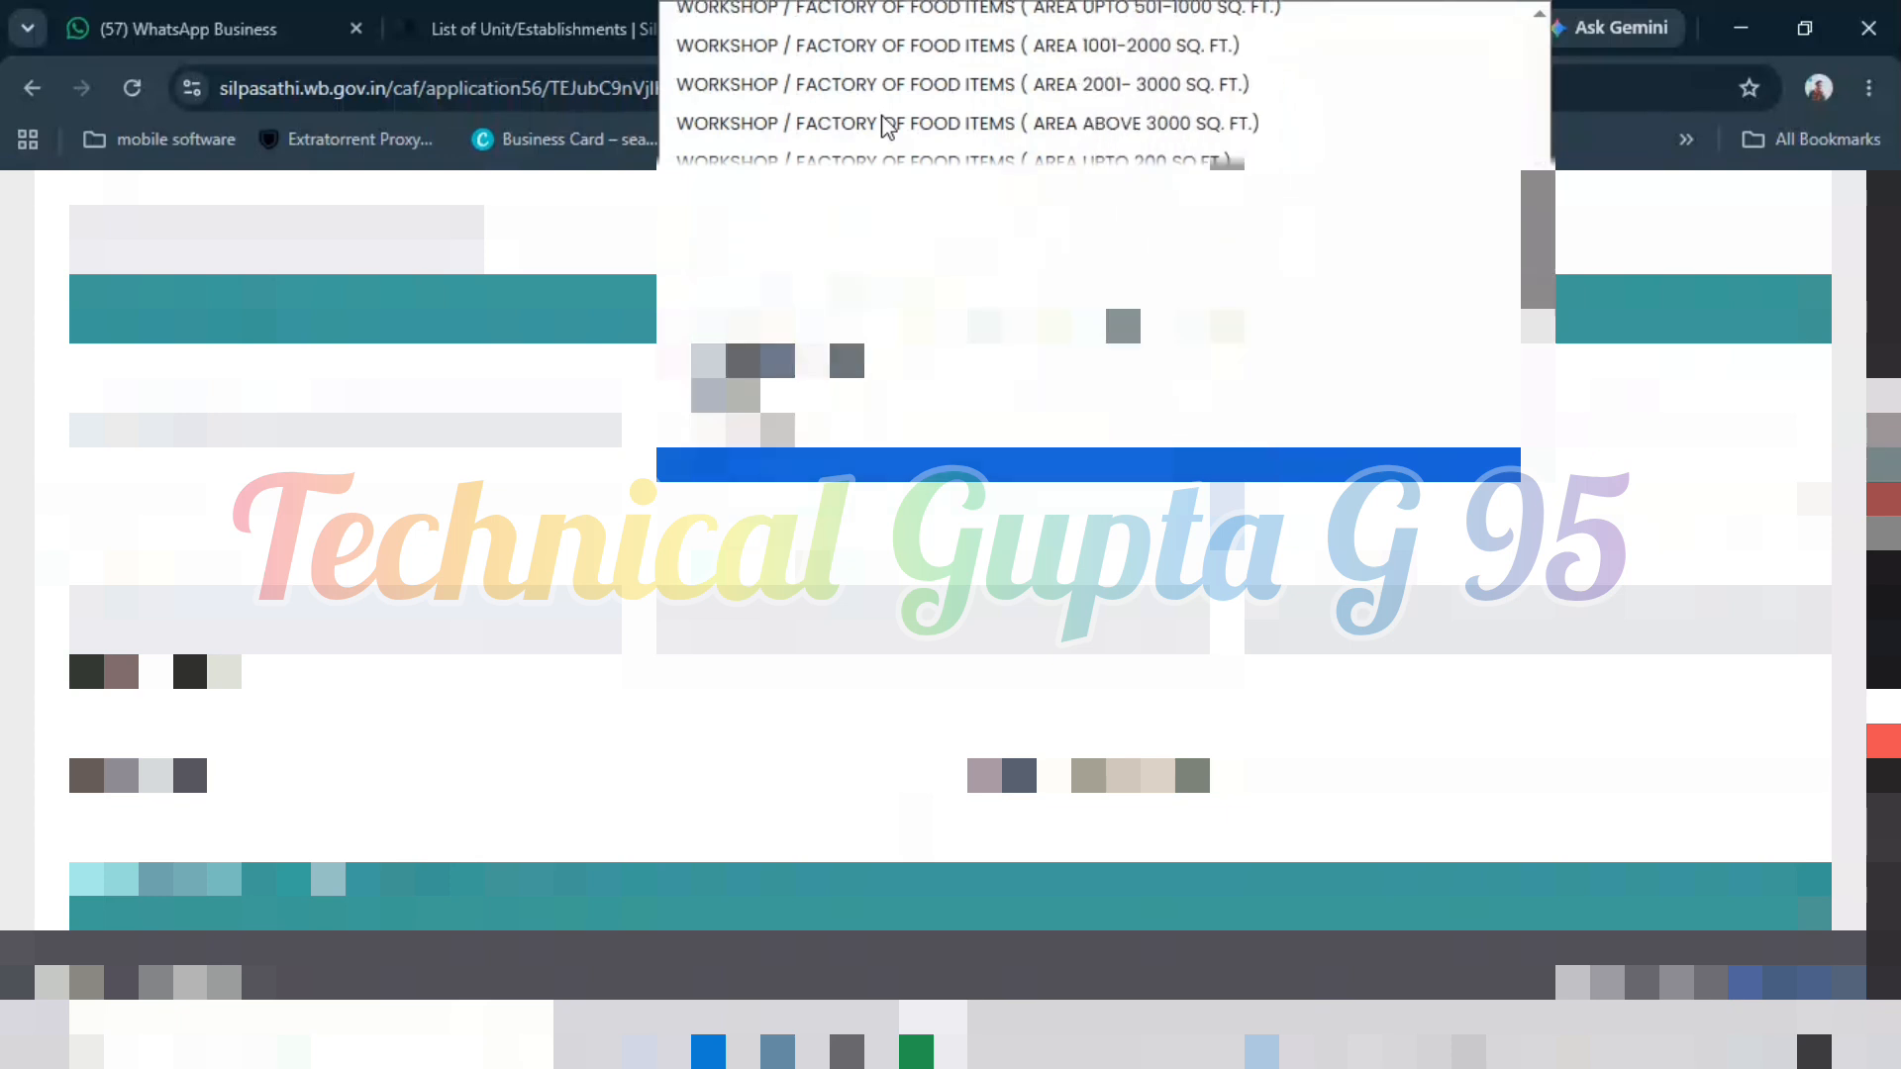
scroll(884, 126, "down", 1)
scroll(884, 126, "down", 1)
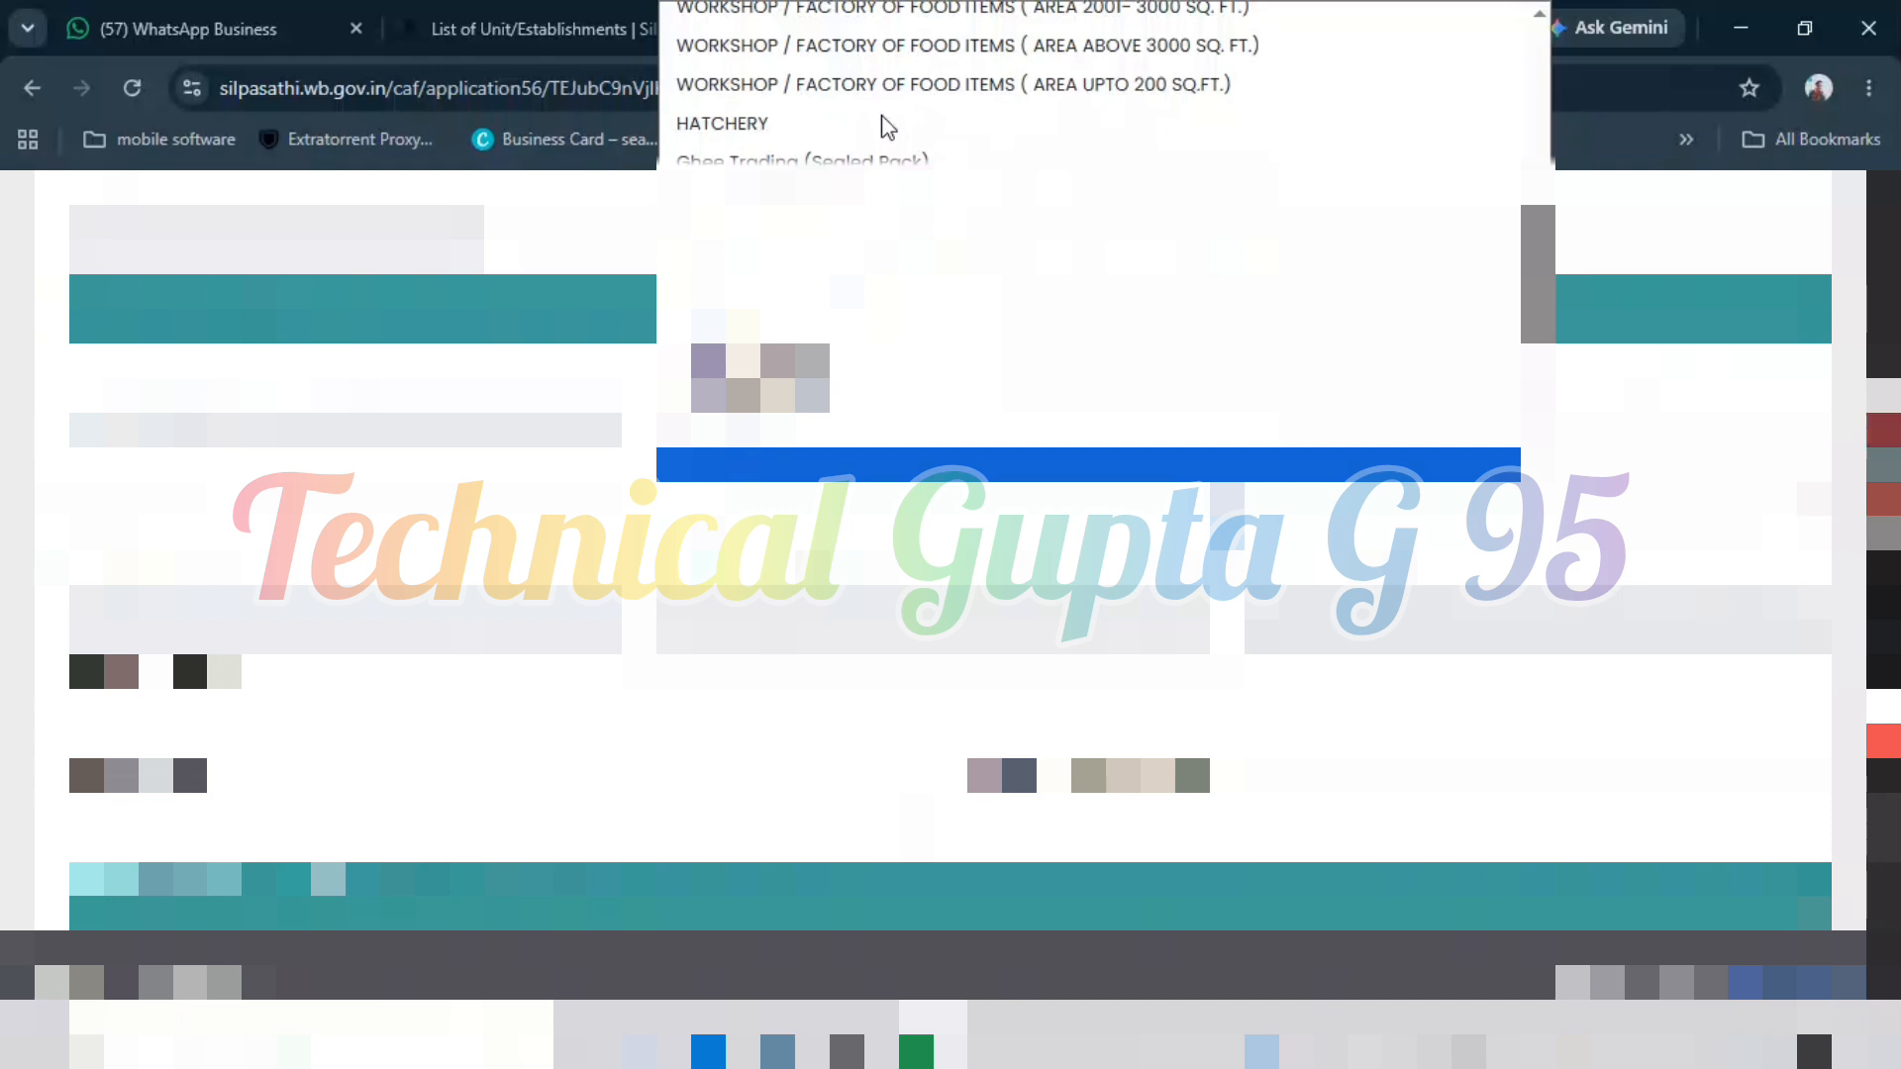
- Examine the remaining food trade types, from hatchery and ghee trading past the grocery shop, tea stall, poultry business and oil mill
scroll(884, 126, "down", 1)
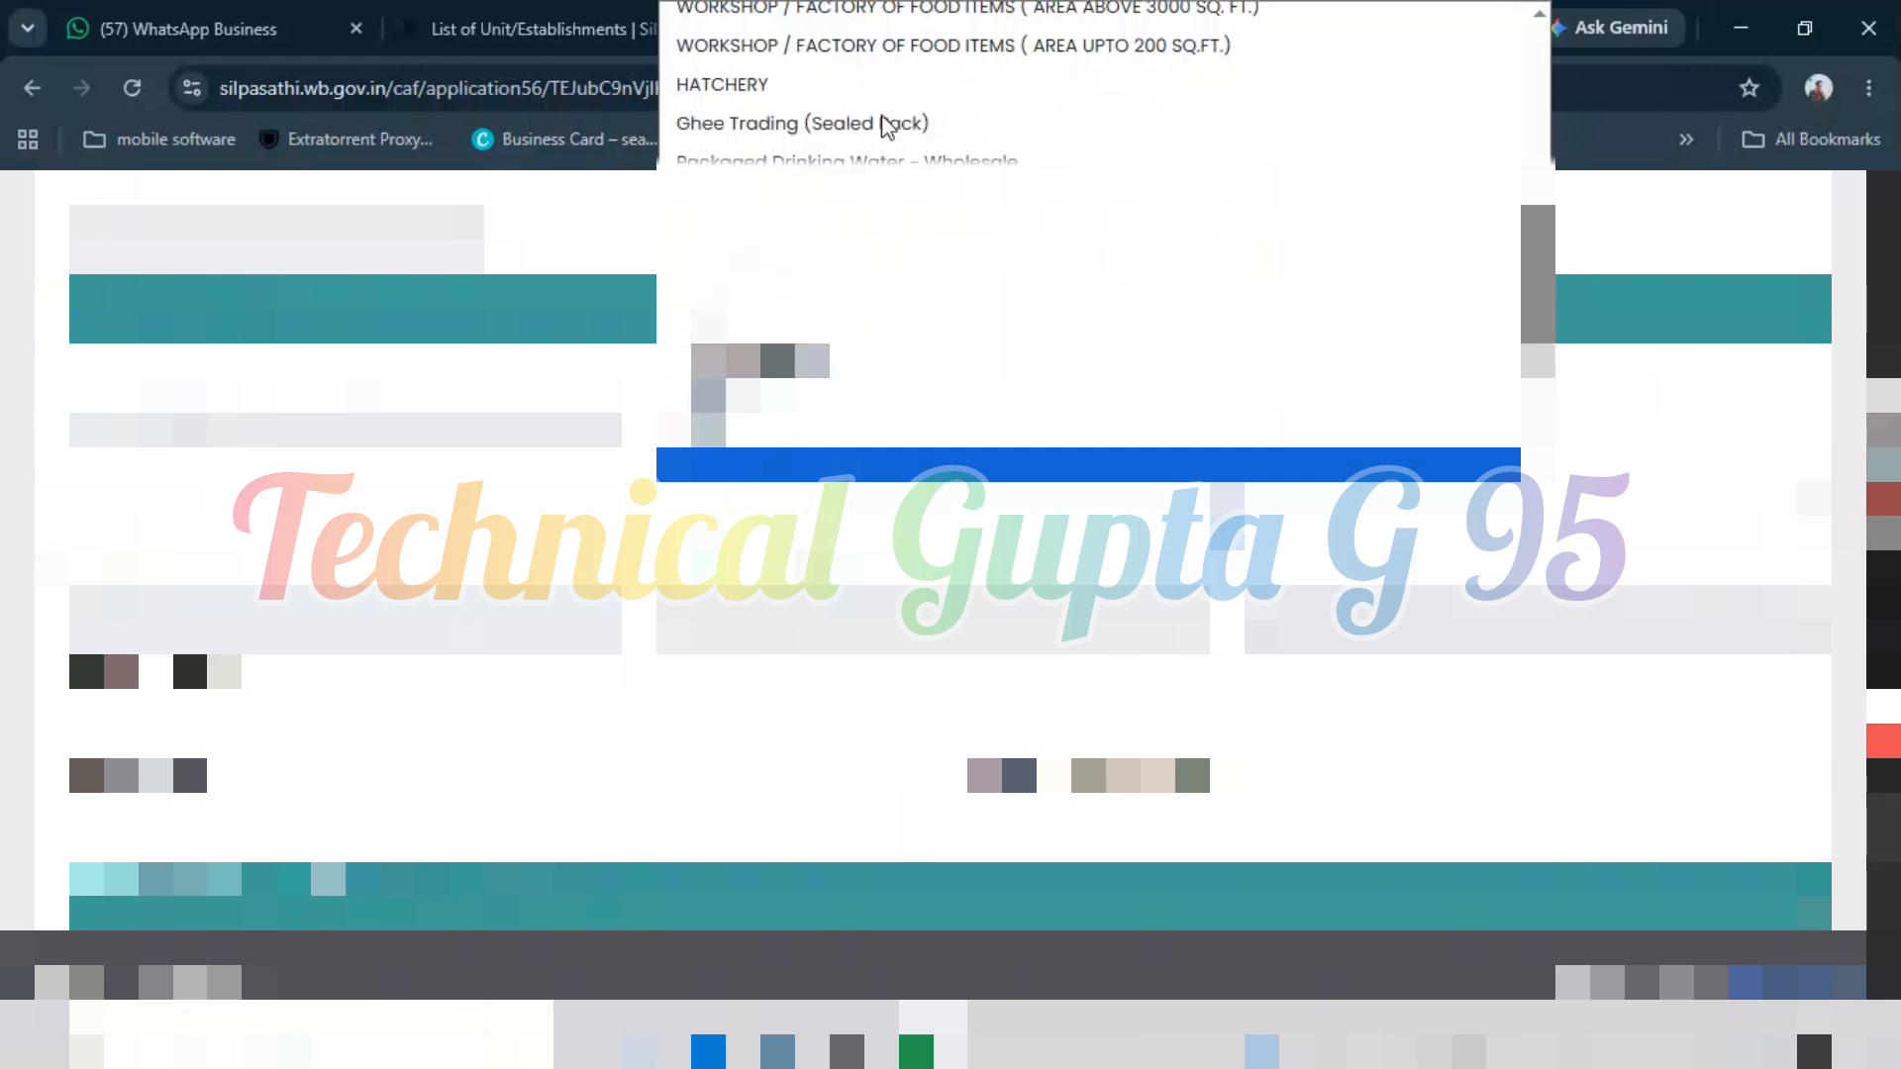
scroll(884, 125, "down", 1)
scroll(884, 126, "down", 1)
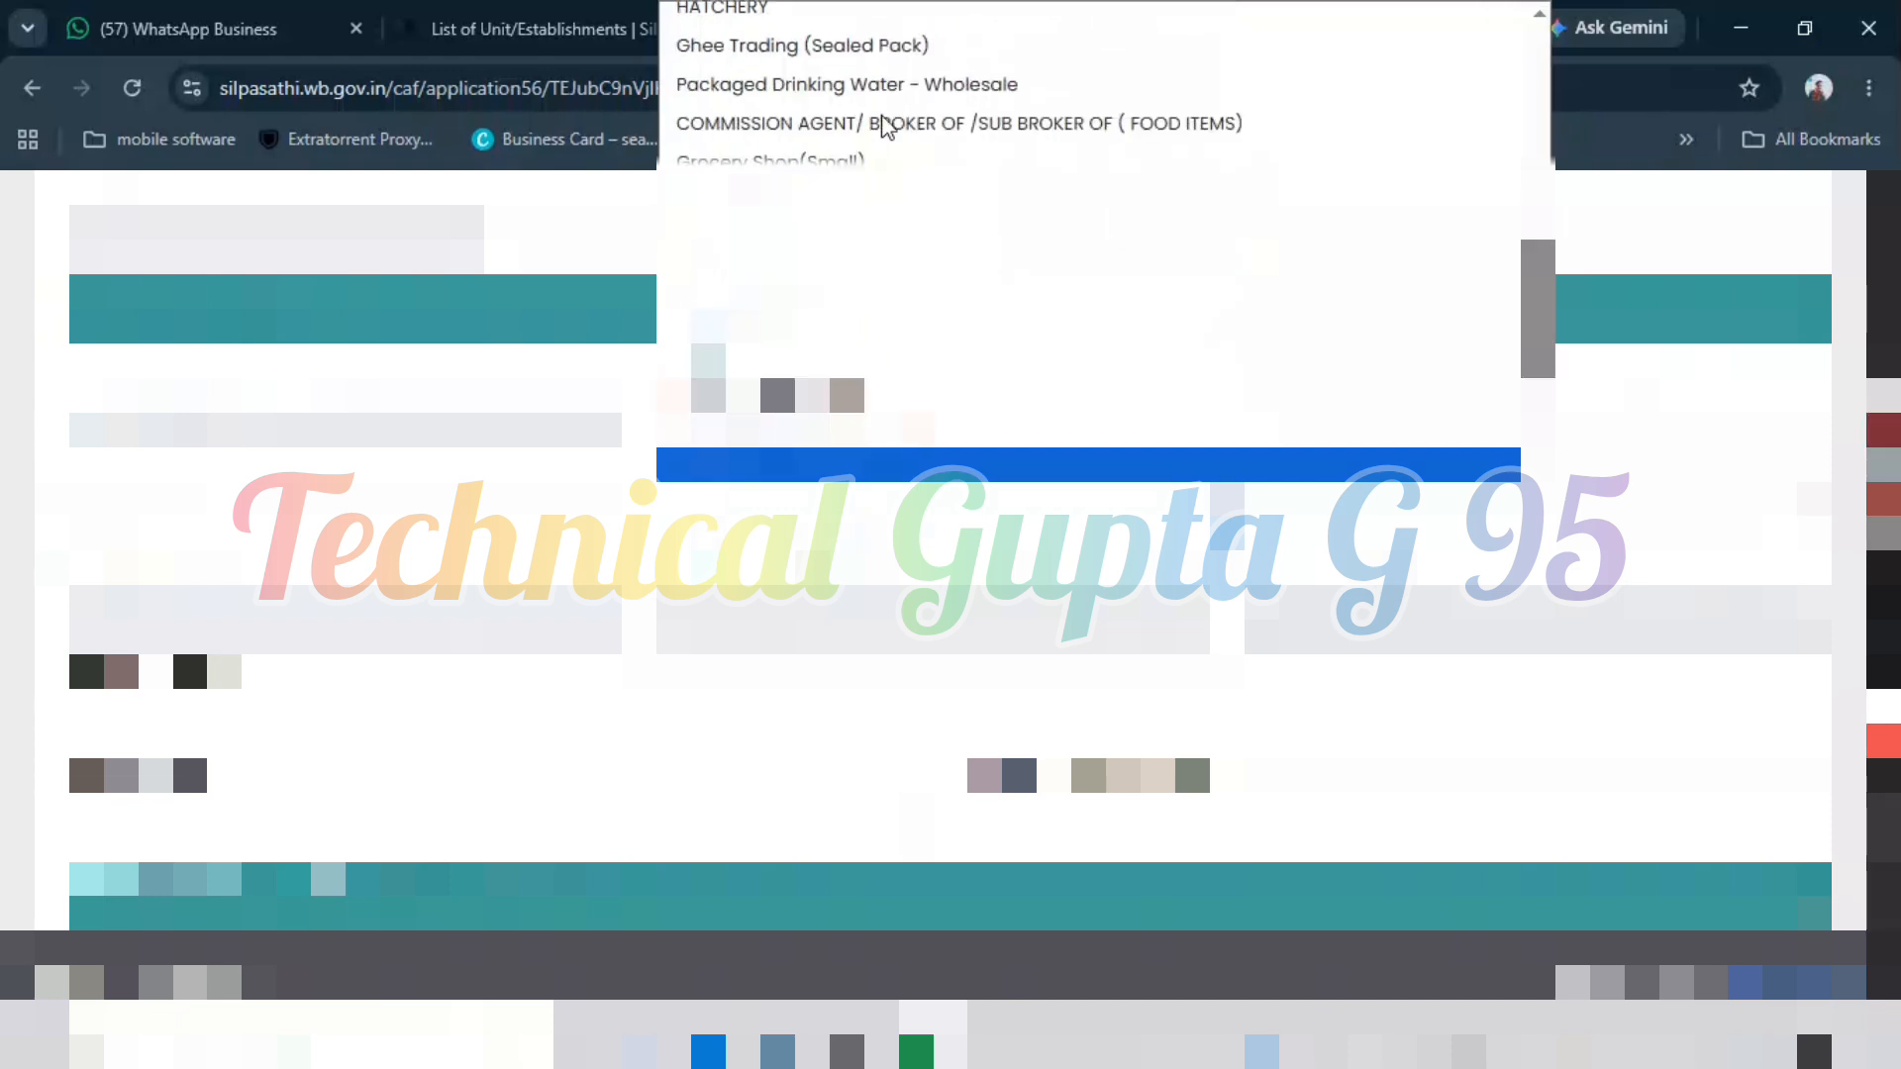
scroll(884, 125, "down", 1)
scroll(884, 126, "down", 1)
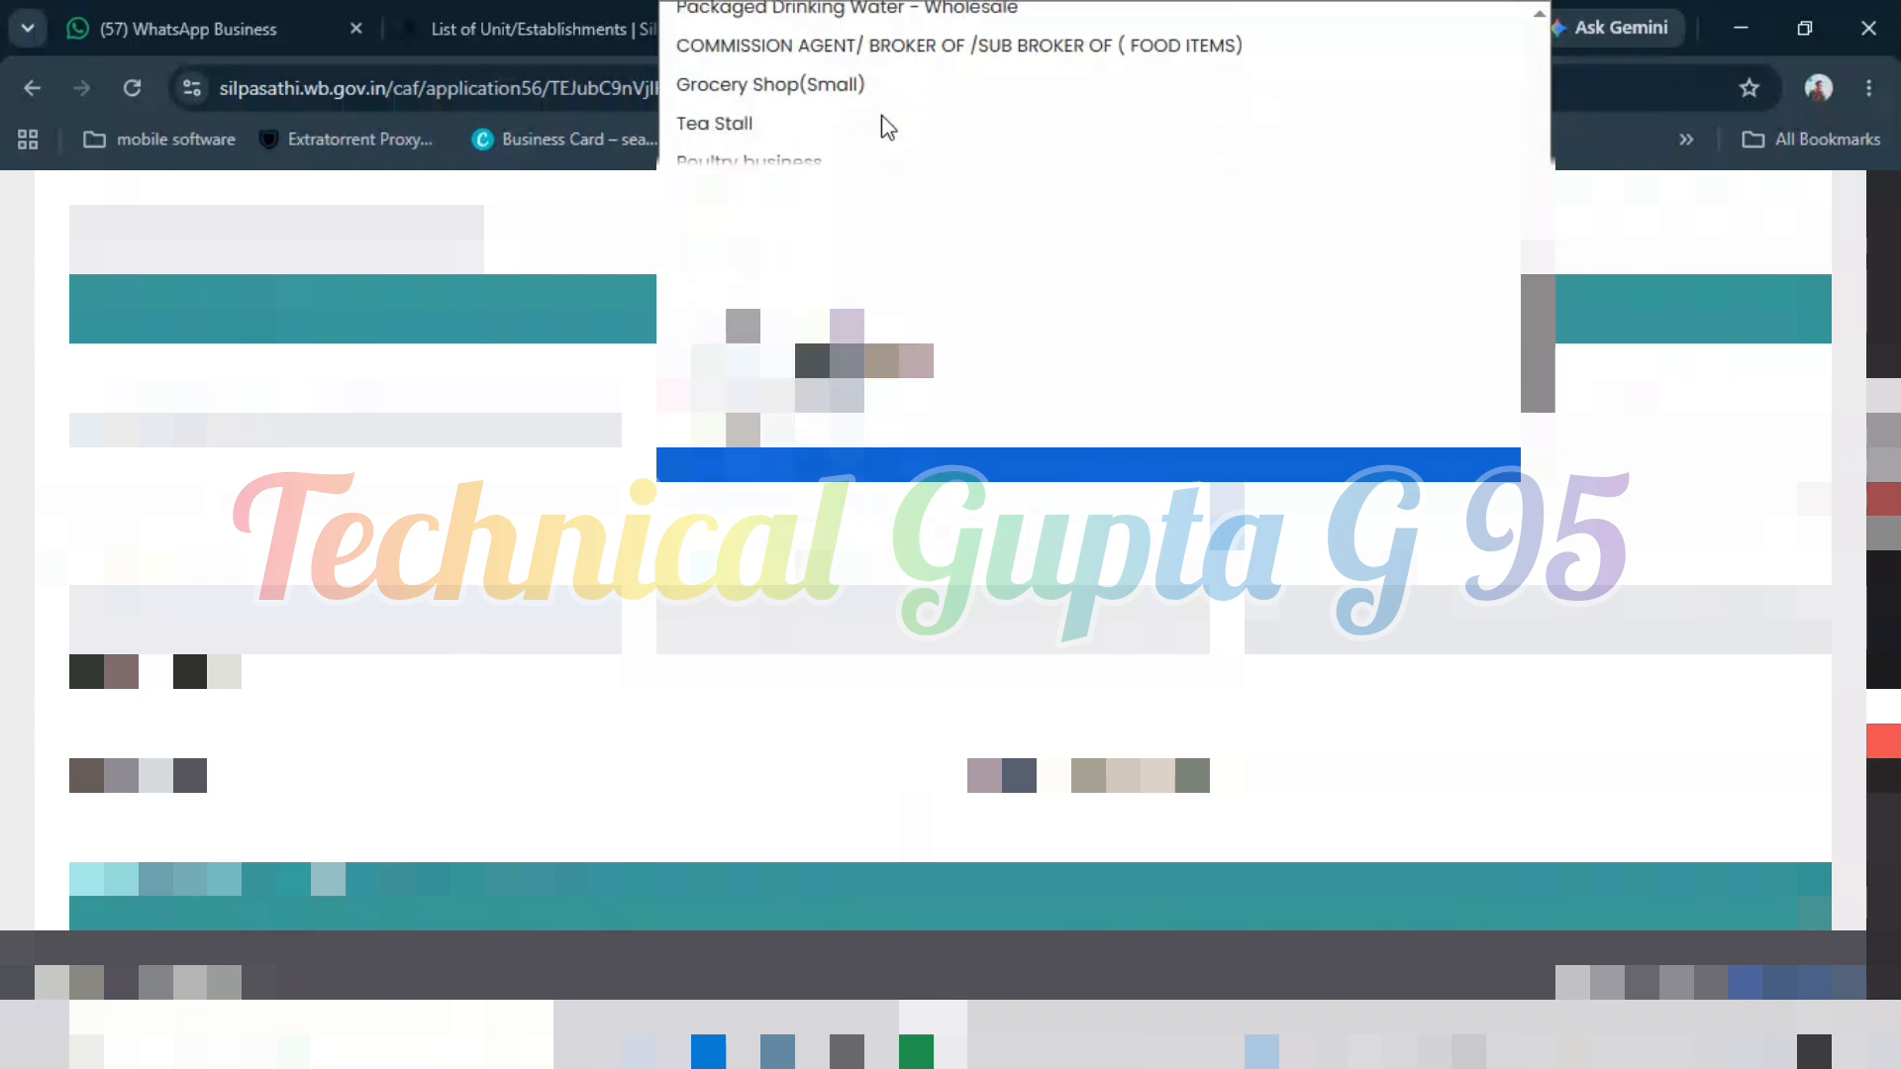
scroll(887, 126, "down", 1)
scroll(887, 127, "down", 2)
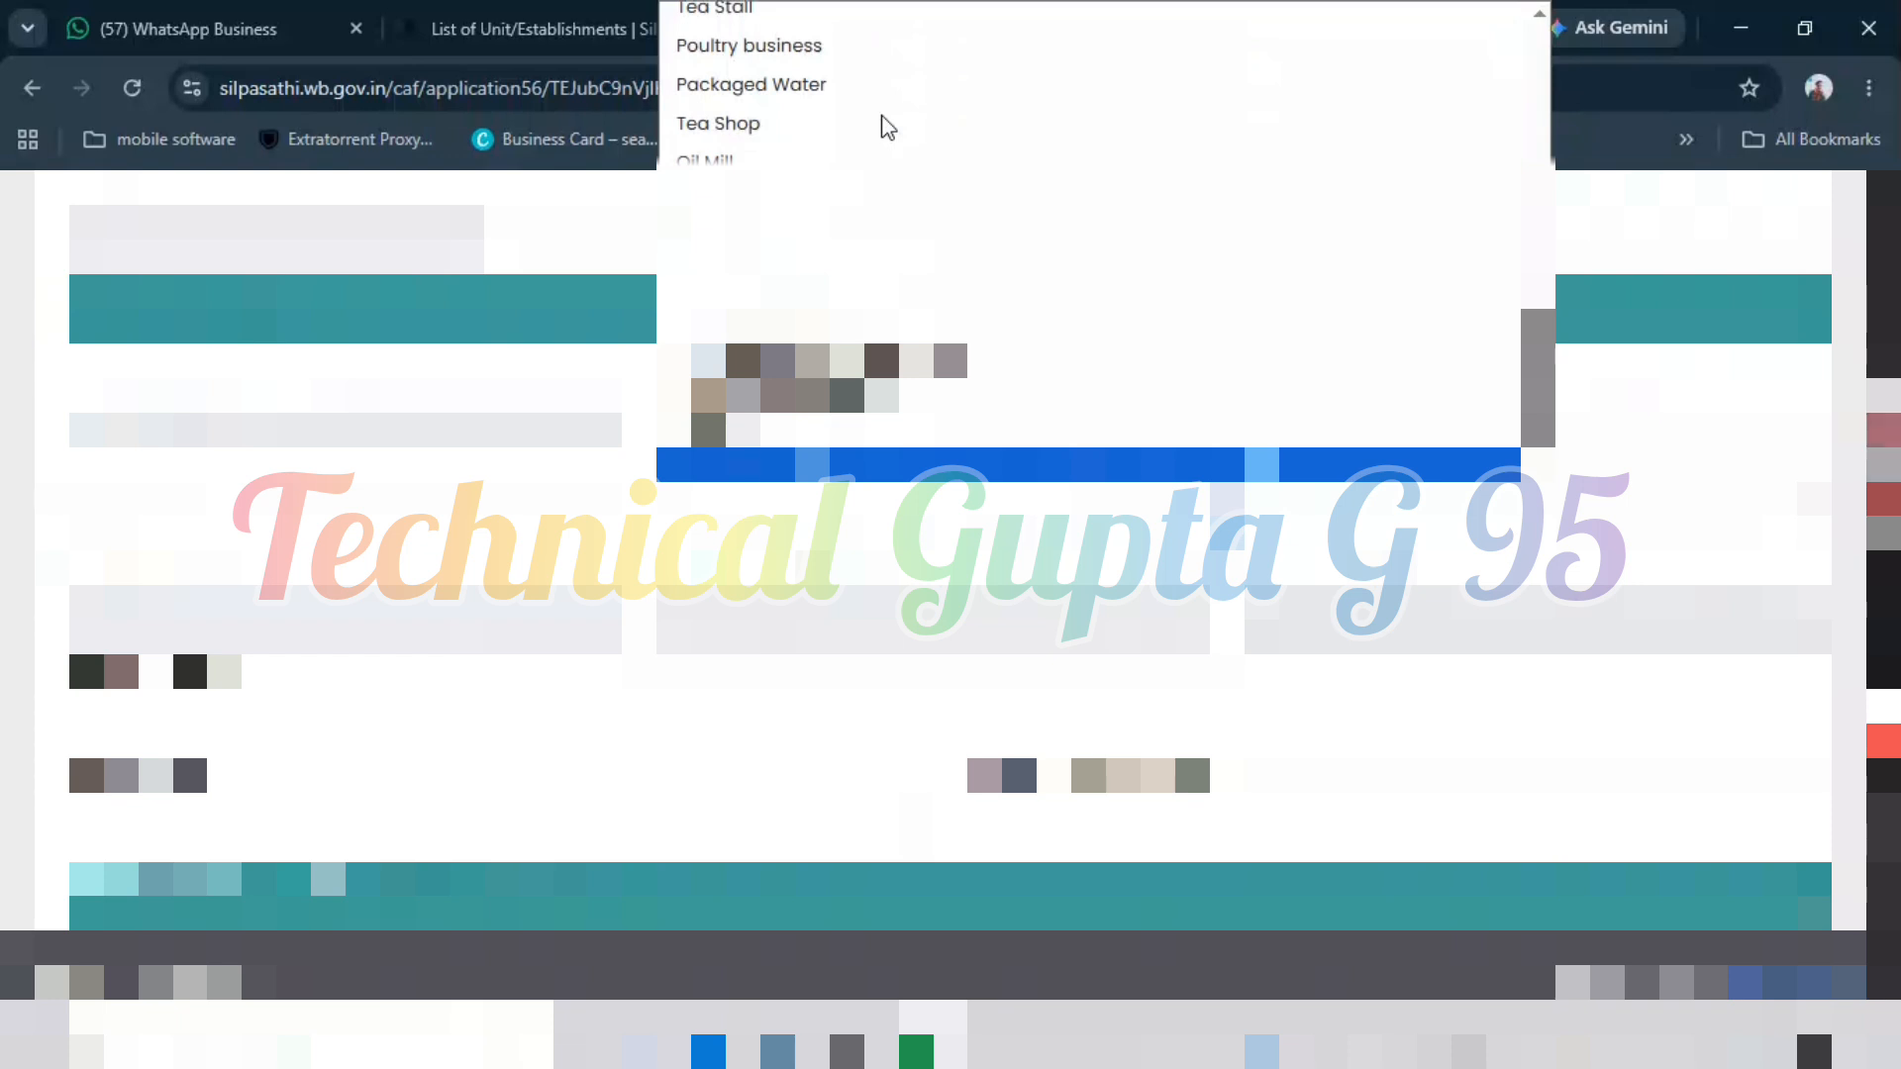
scroll(887, 127, "down", 2)
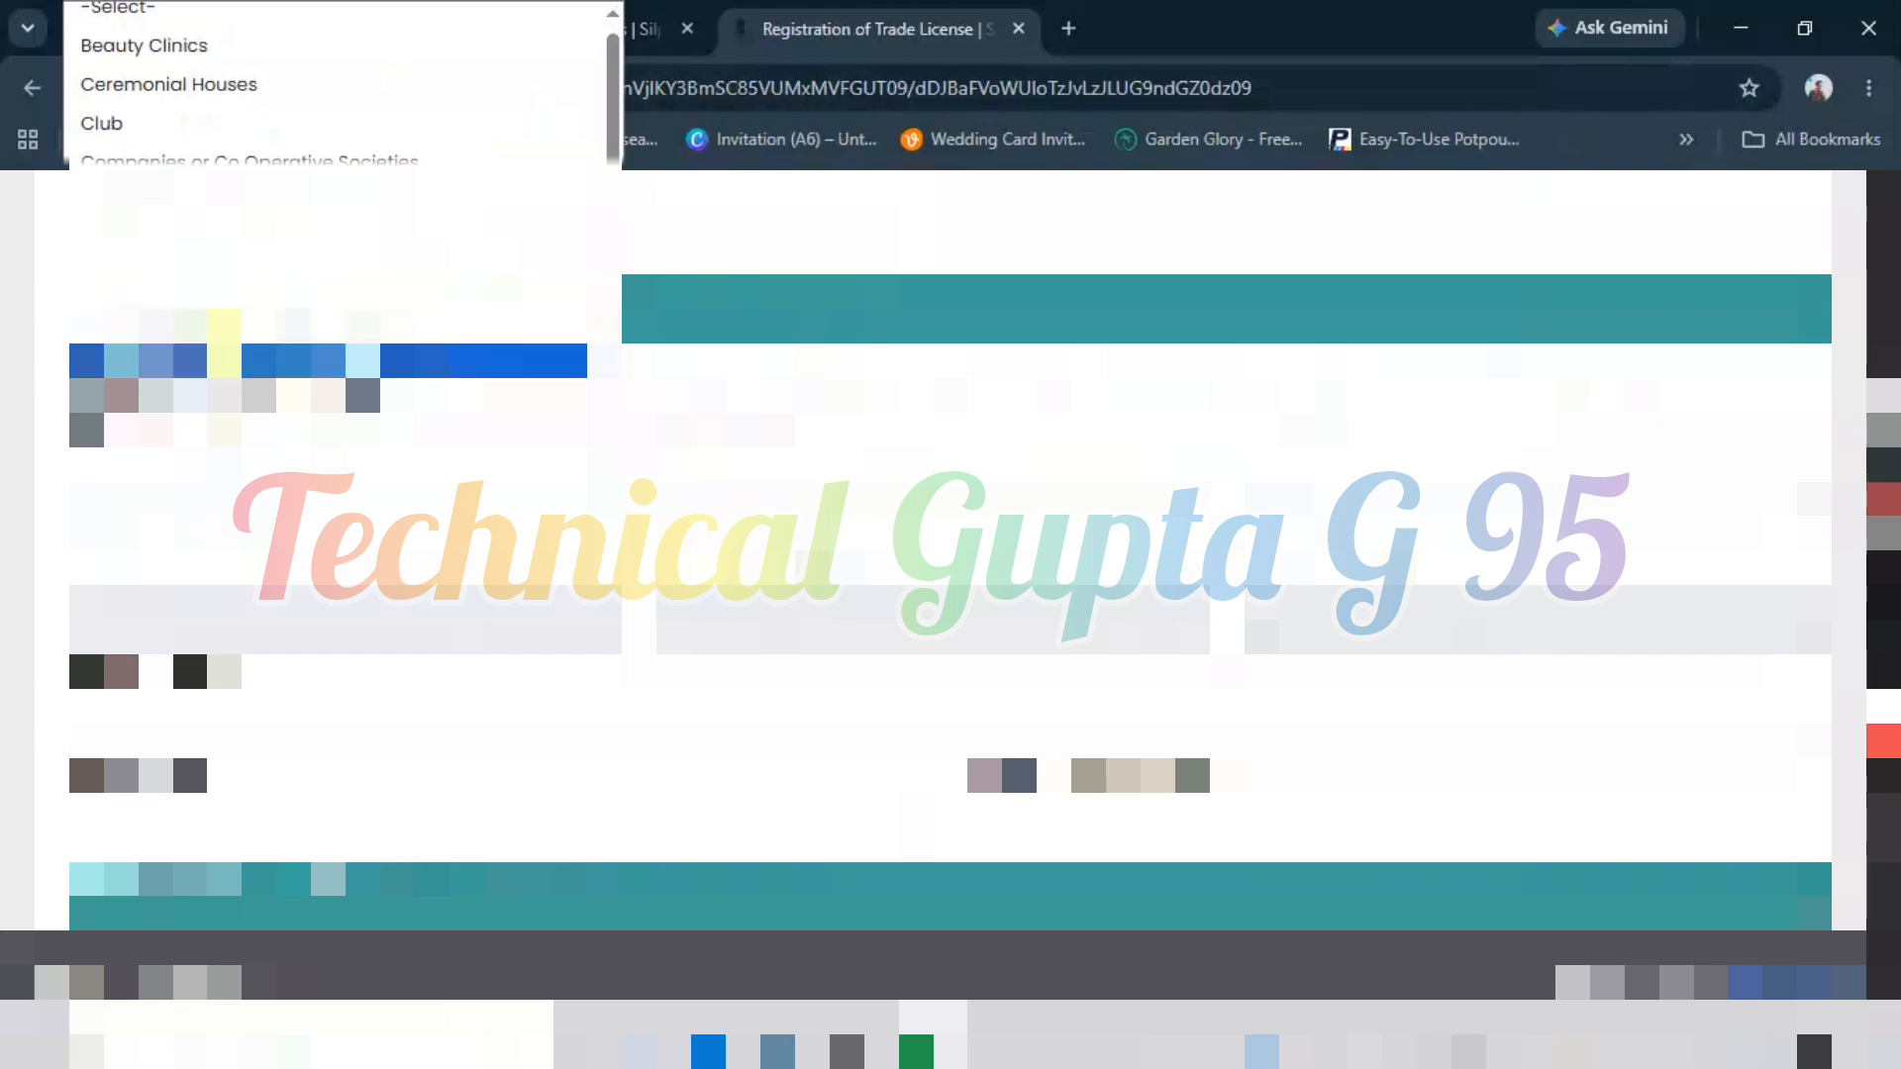
- Set the establishment's business category to Enterprises of Ornamental or Fancy Items
left_click(226, 353)
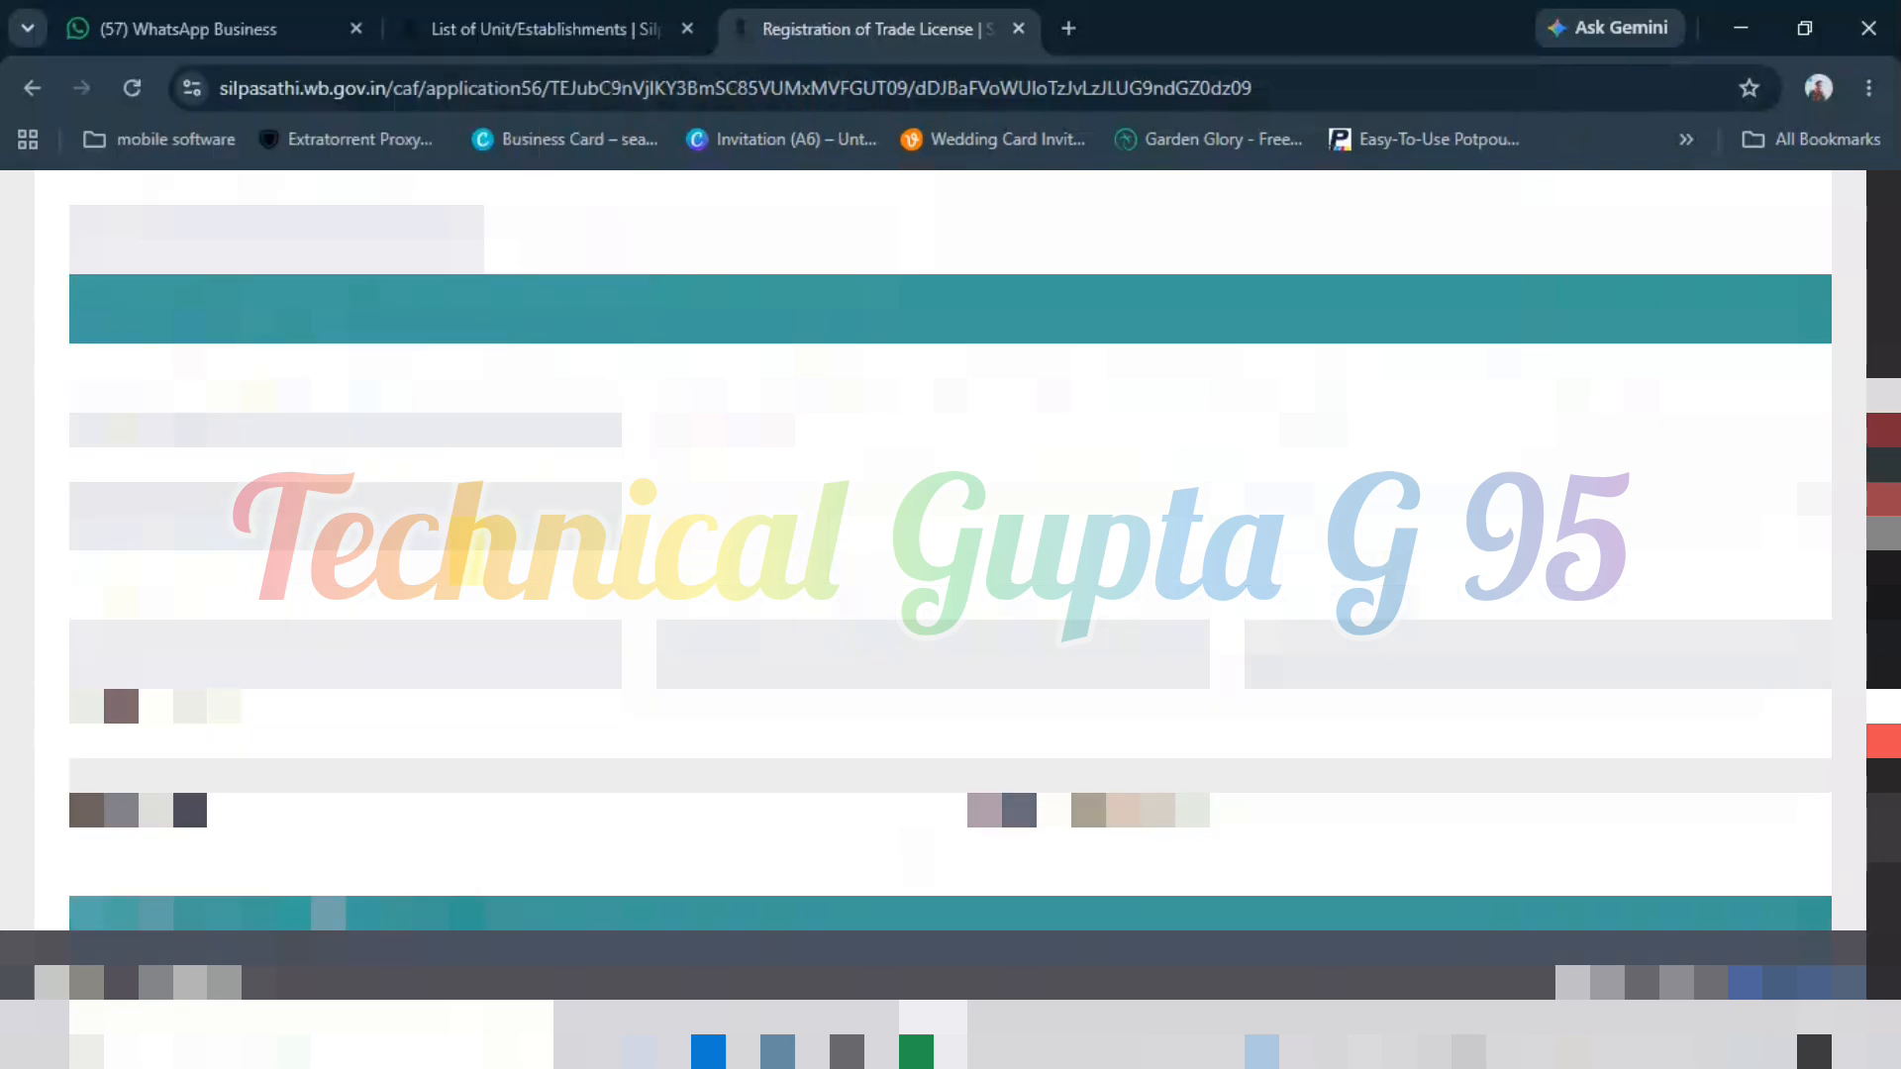
scroll(951, 594, "down", 1)
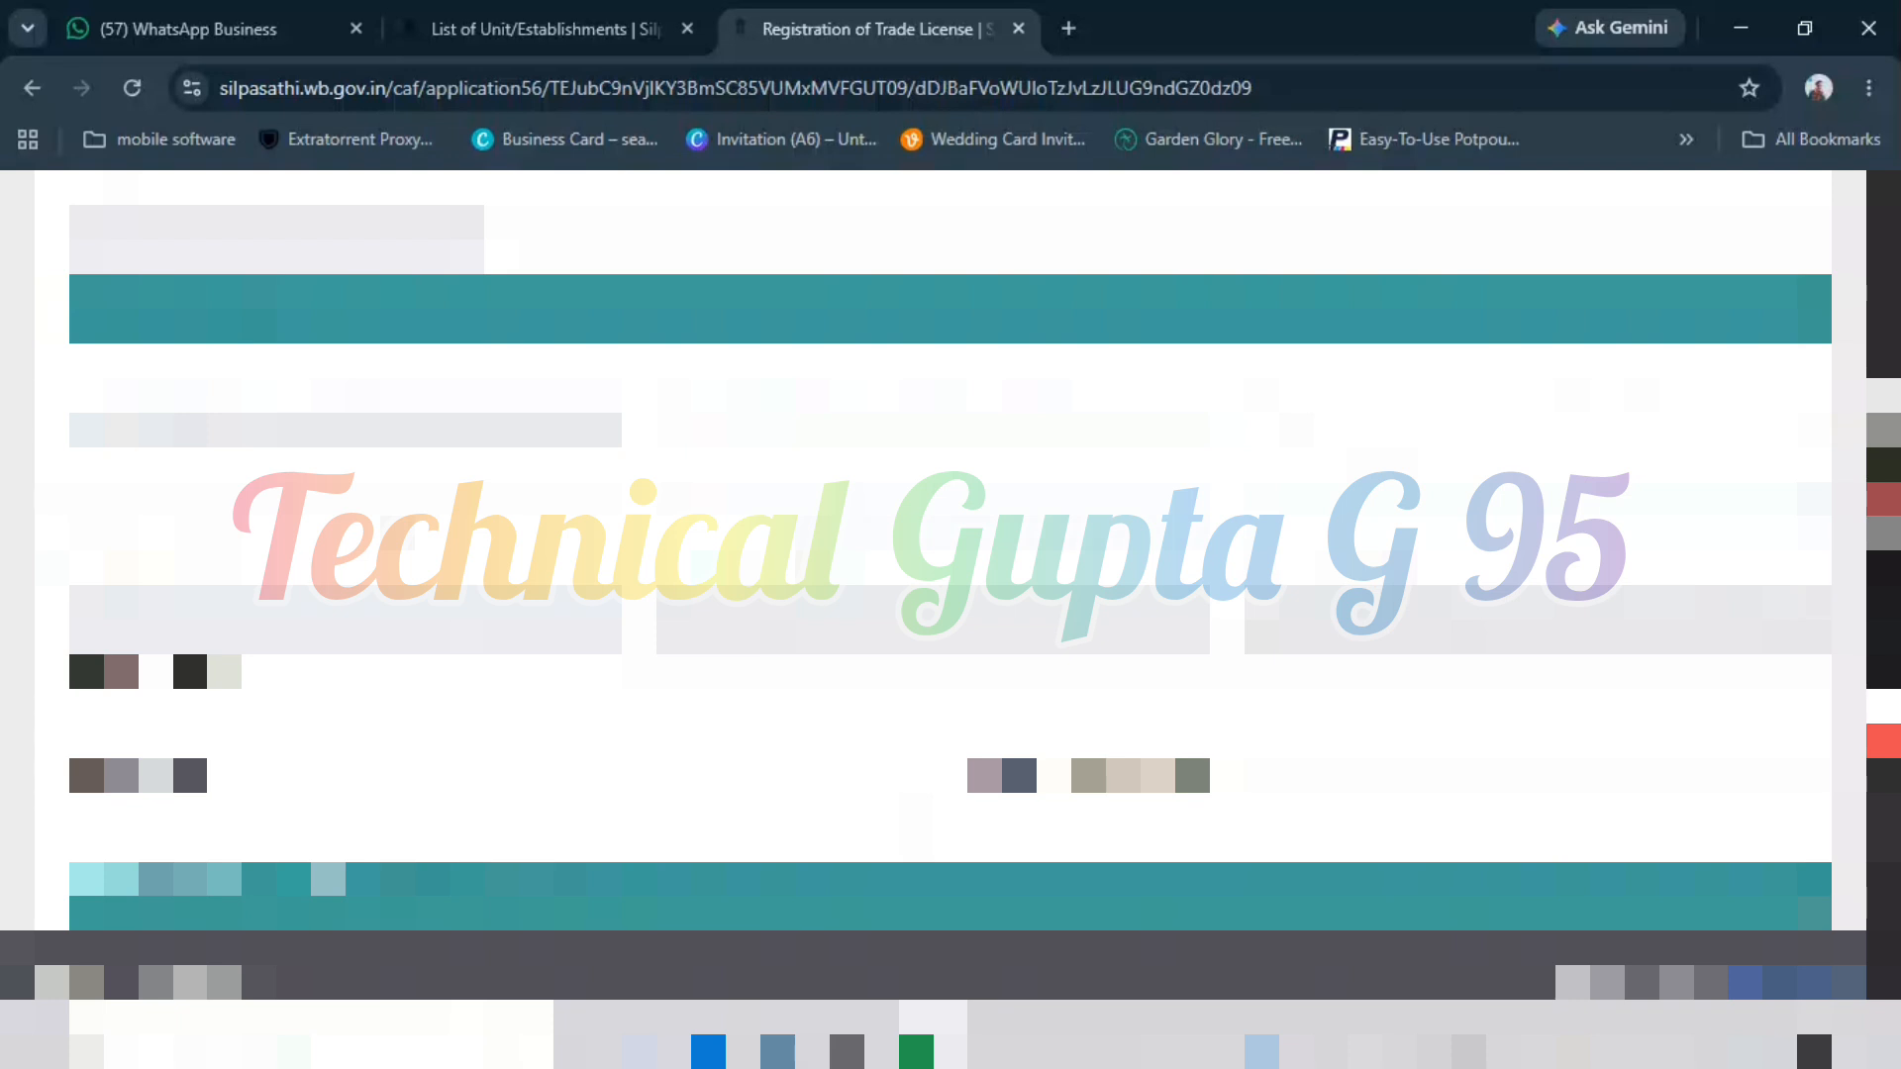
- Examine the trade types for ornamental or fancy items, from jewellery shops by area to kite makers, photography shops and photo processing laboratories
left_click(777, 297)
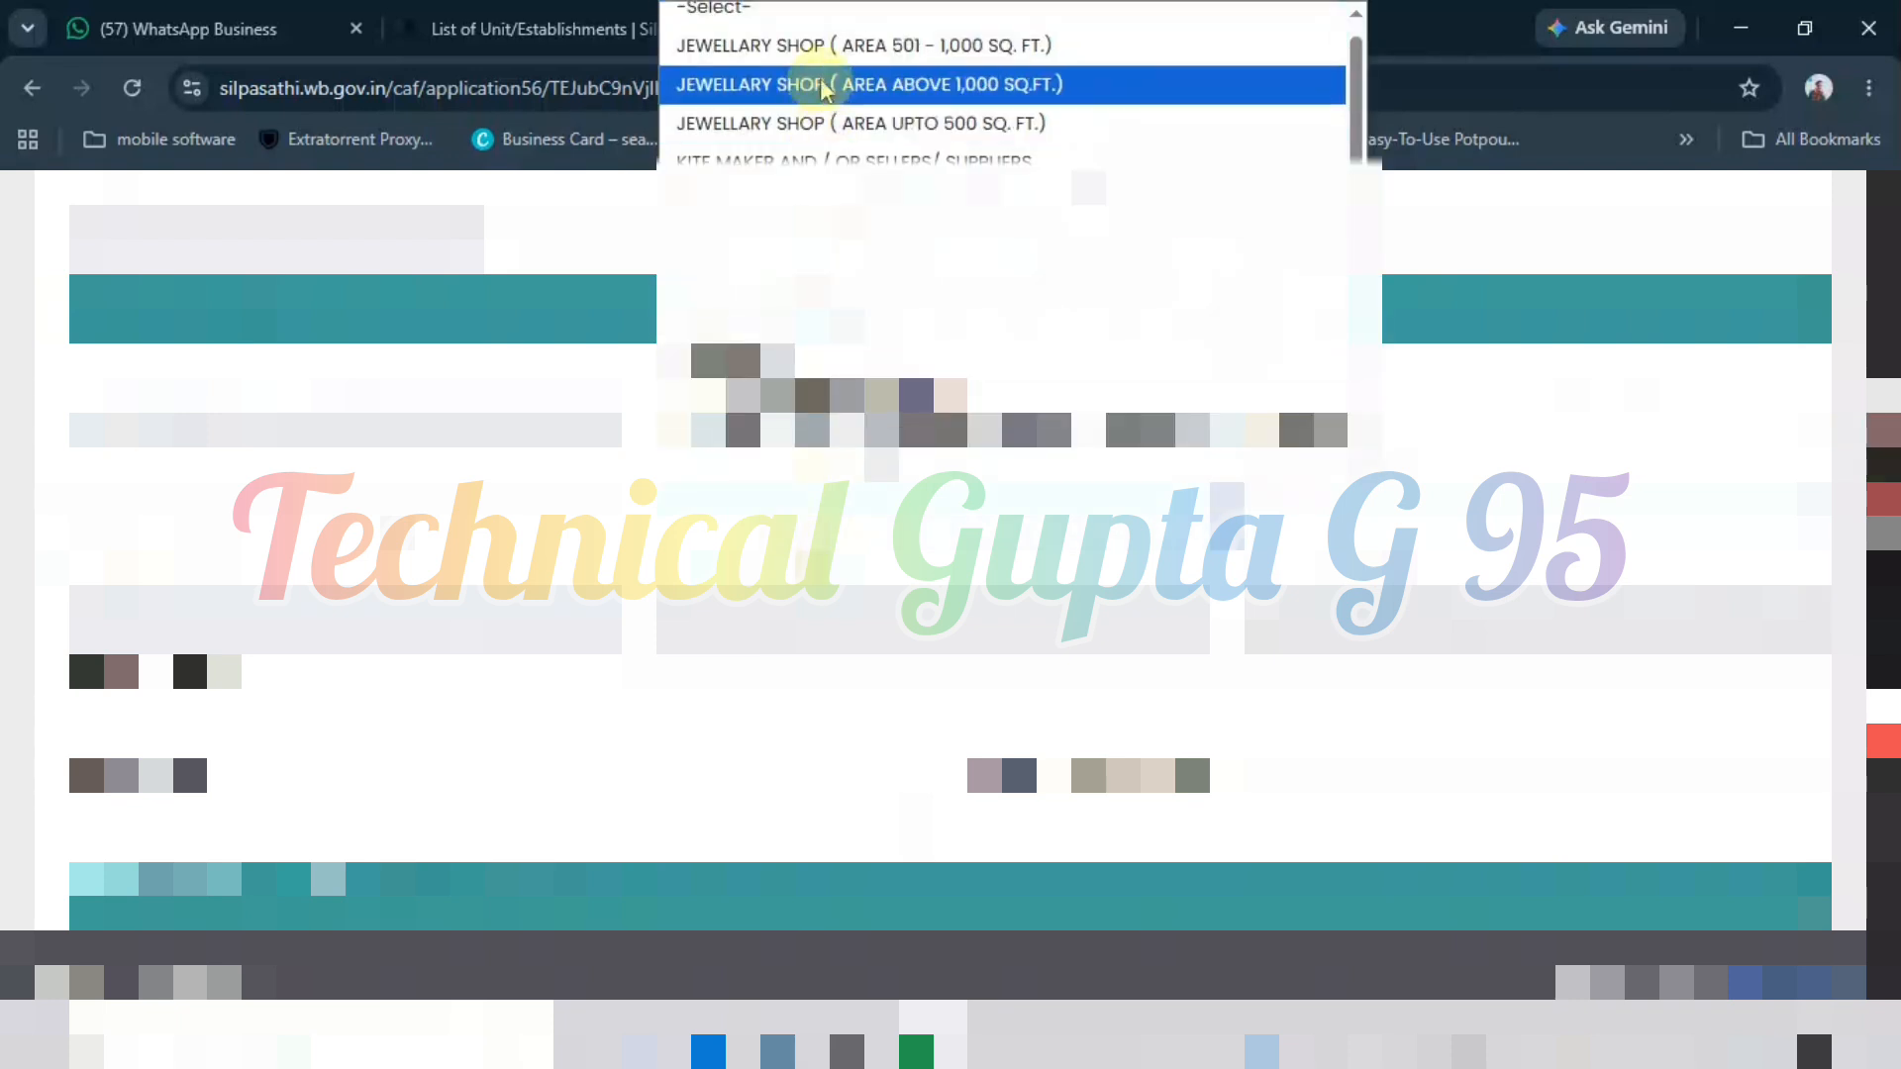
key("Down")
key("Down")
key("Down")
key("Down")
key("Down")
key("Down")
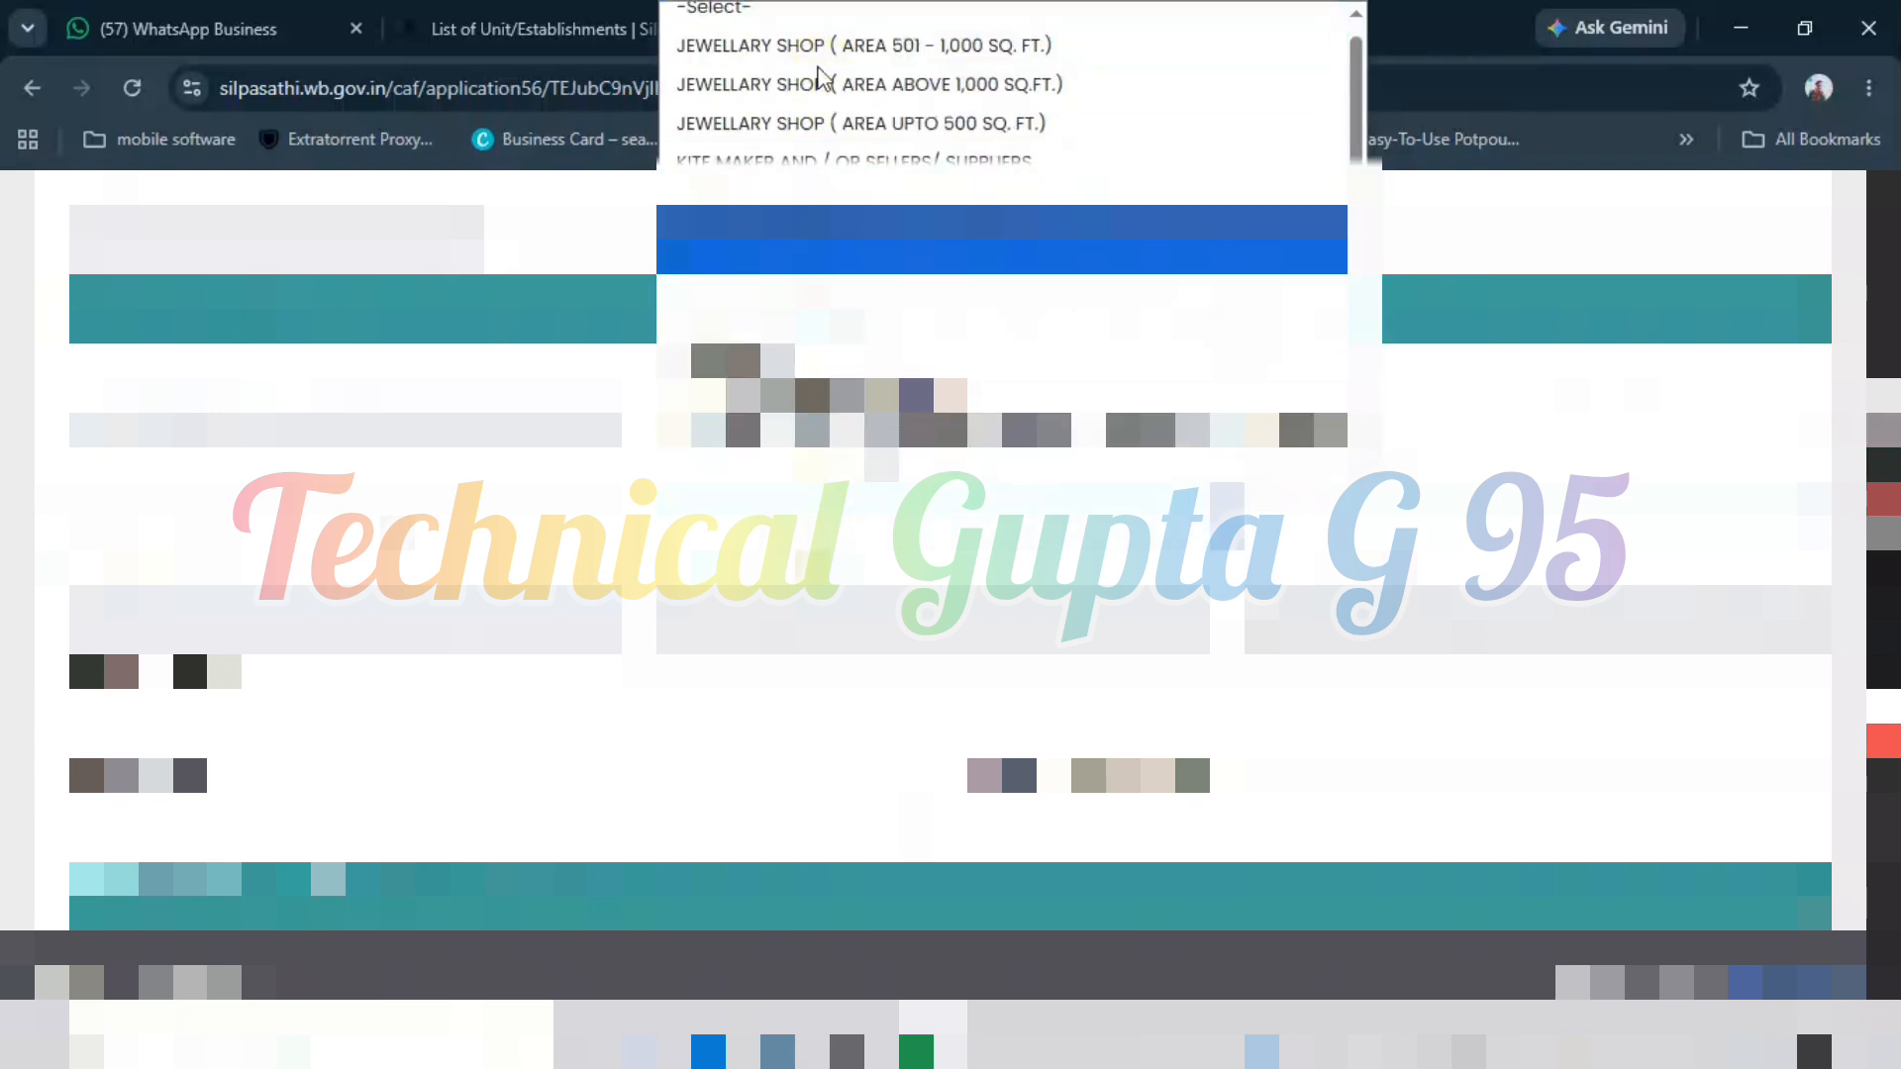
key("Down")
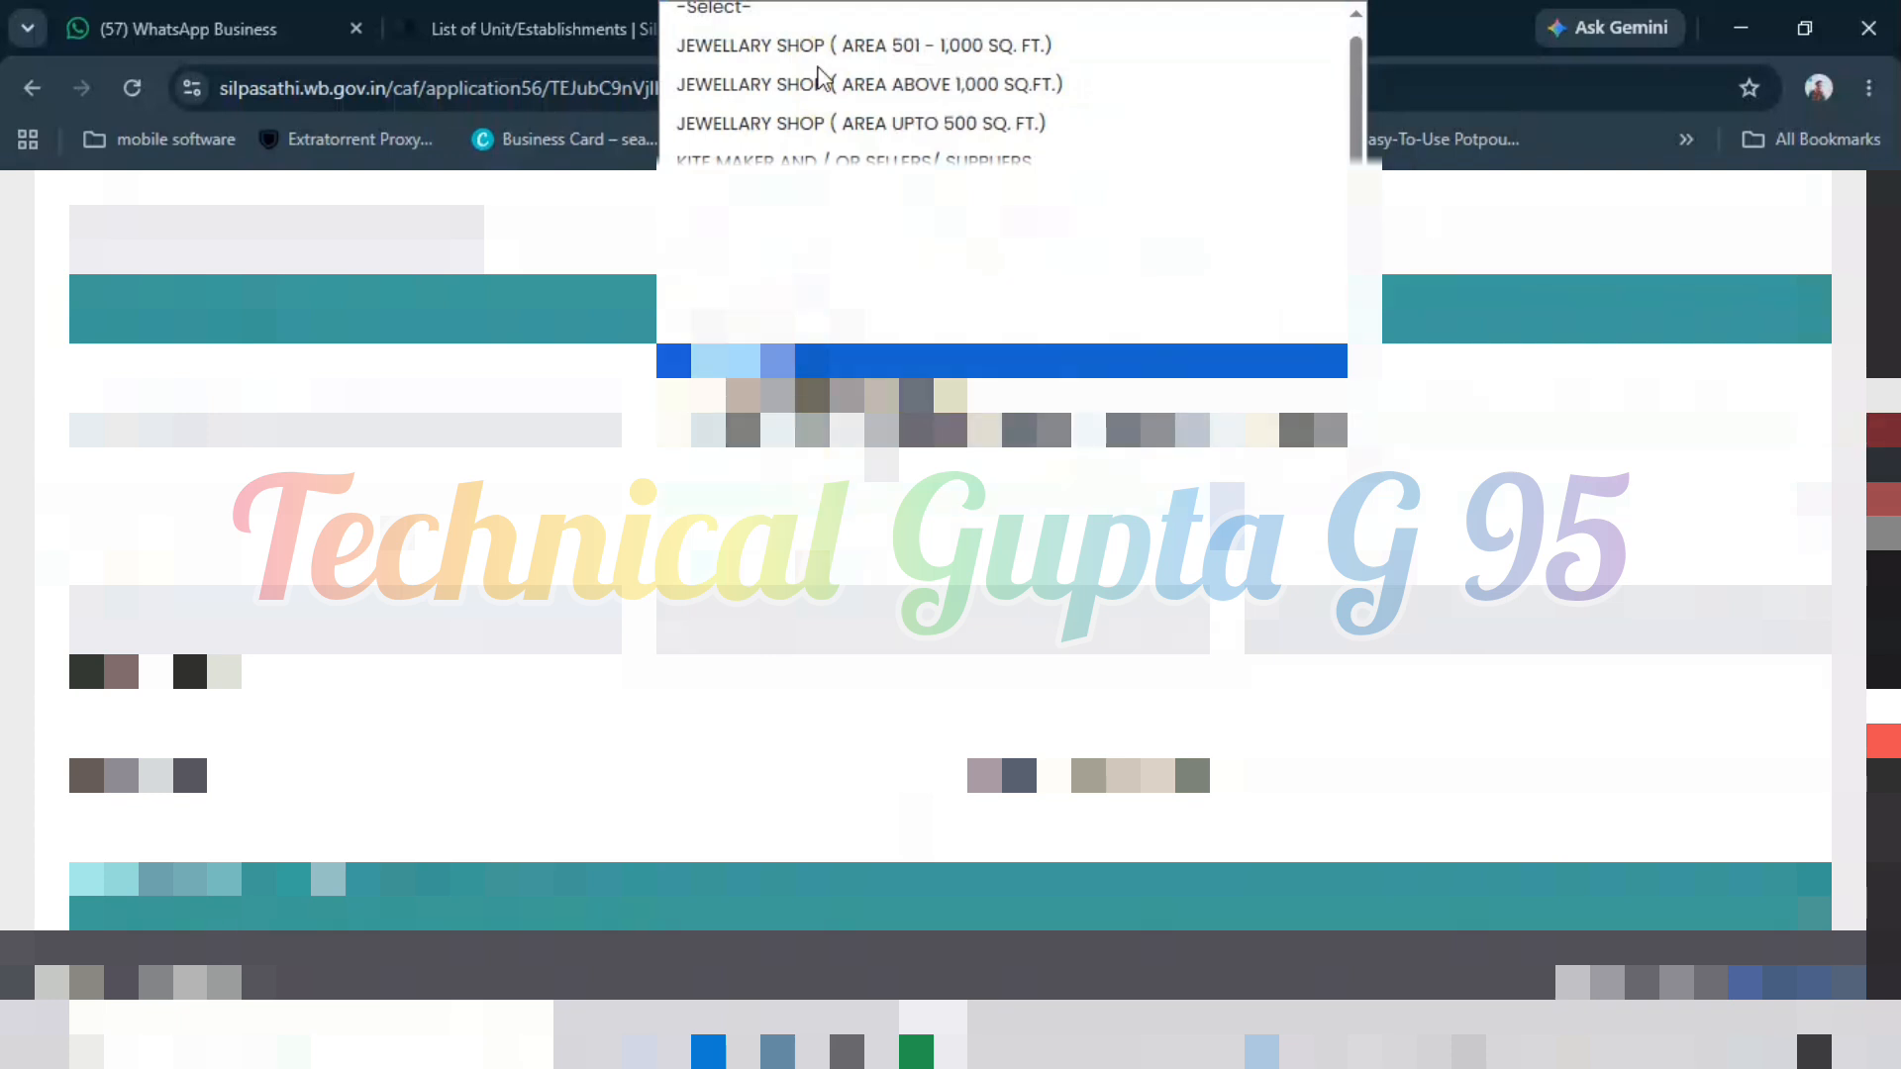
key("Down")
key("Down")
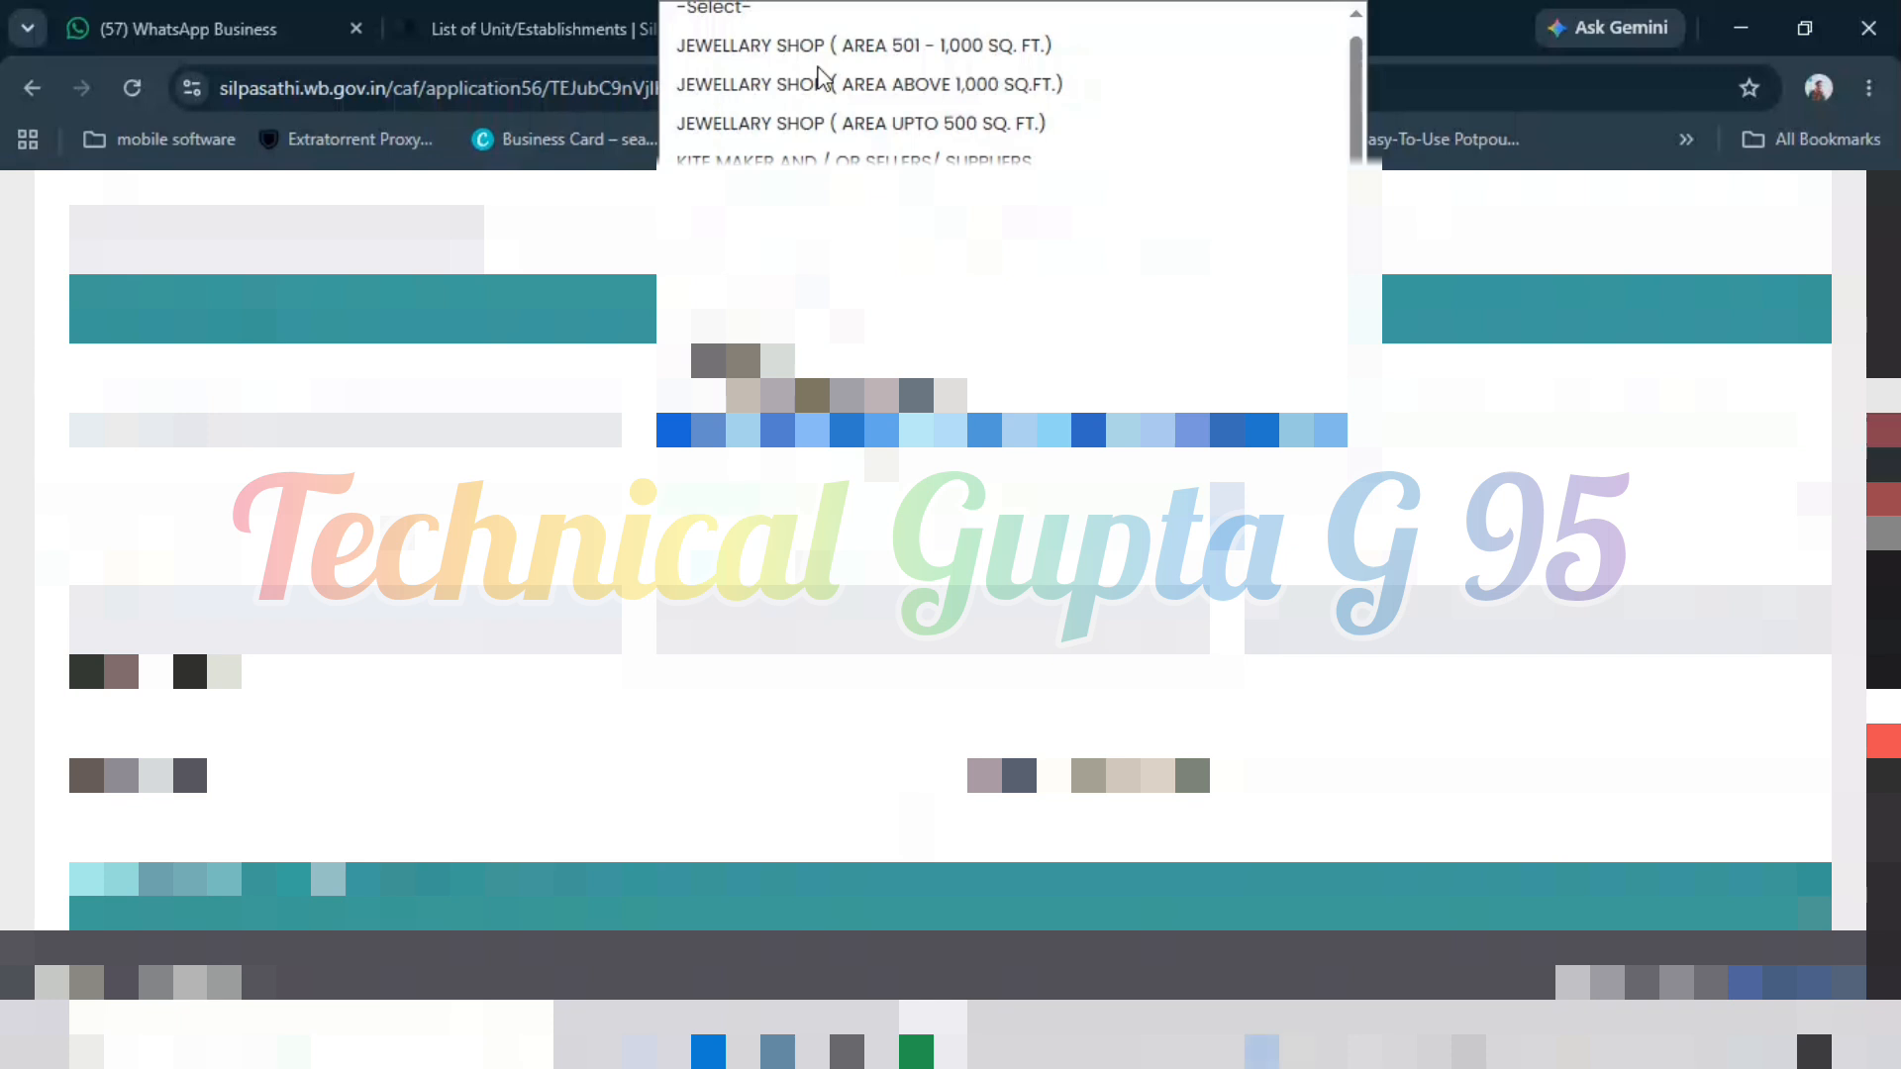
key("Down")
key("Down")
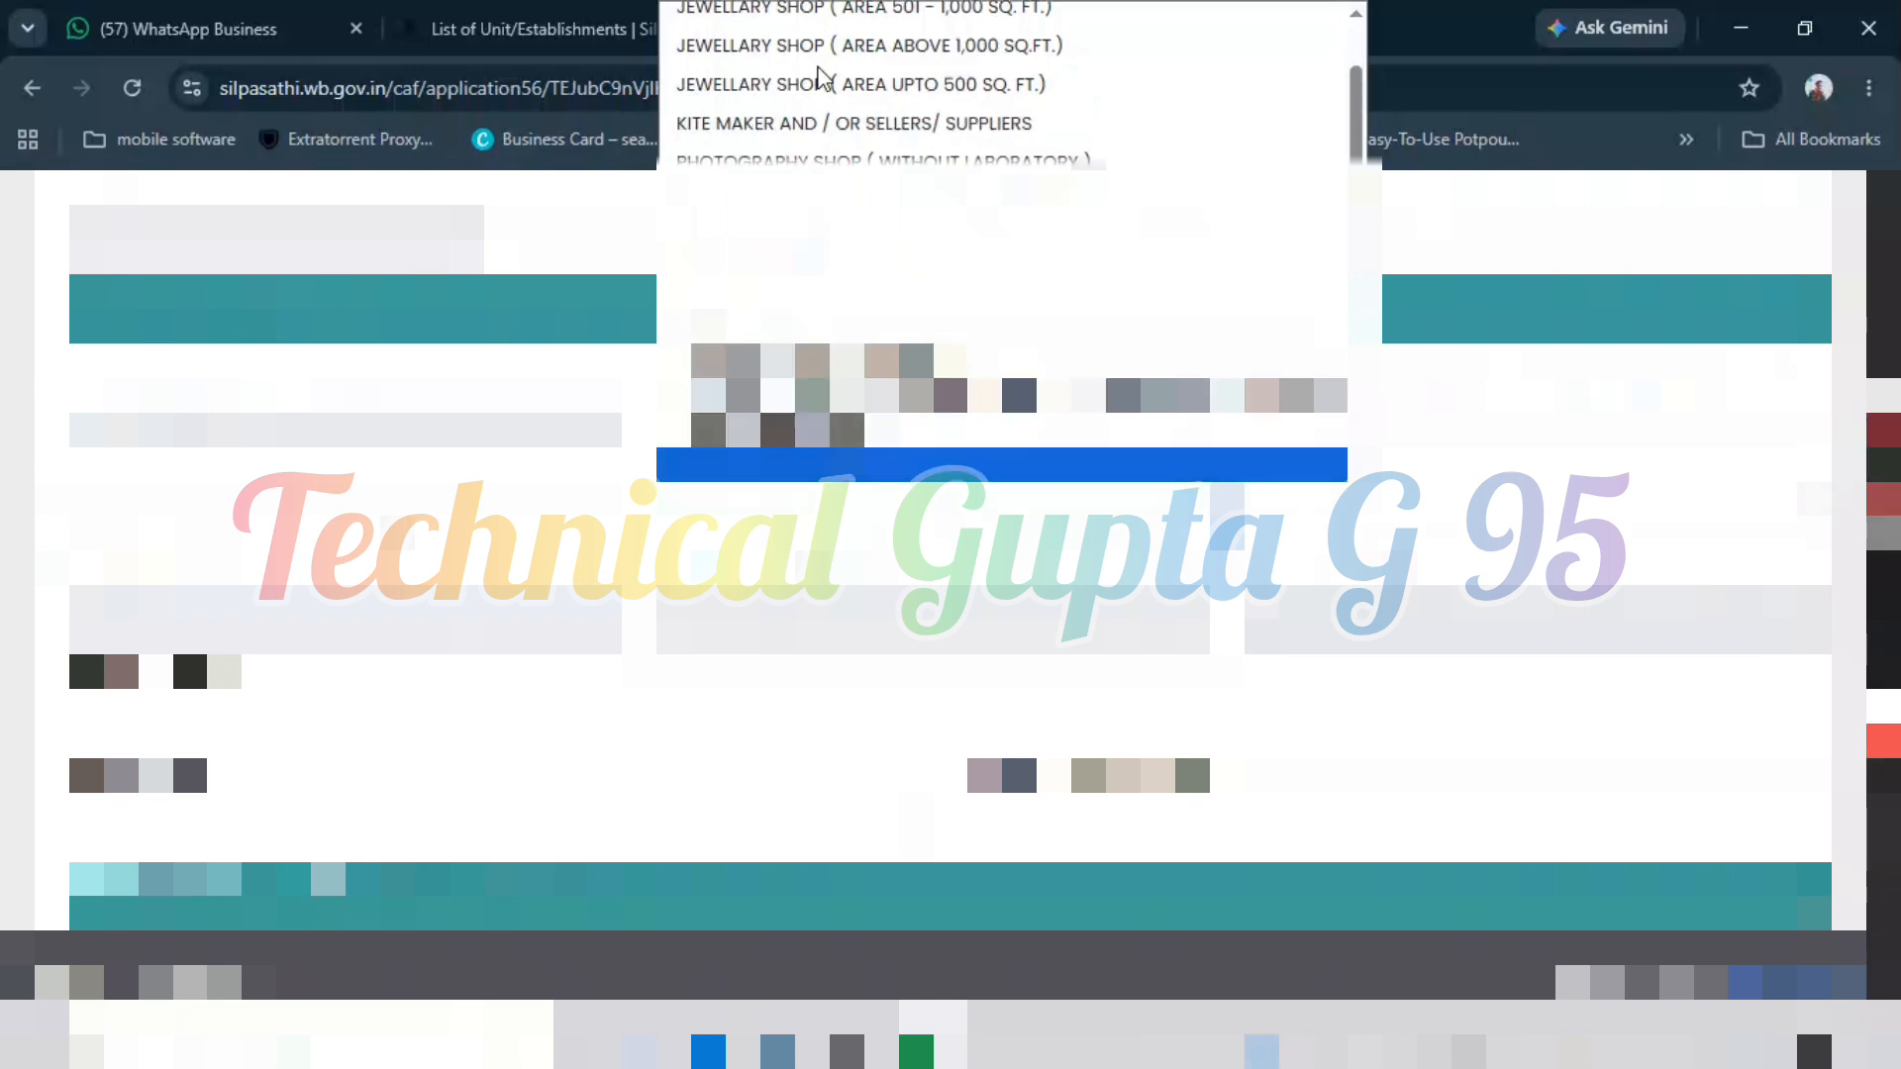
key("Down")
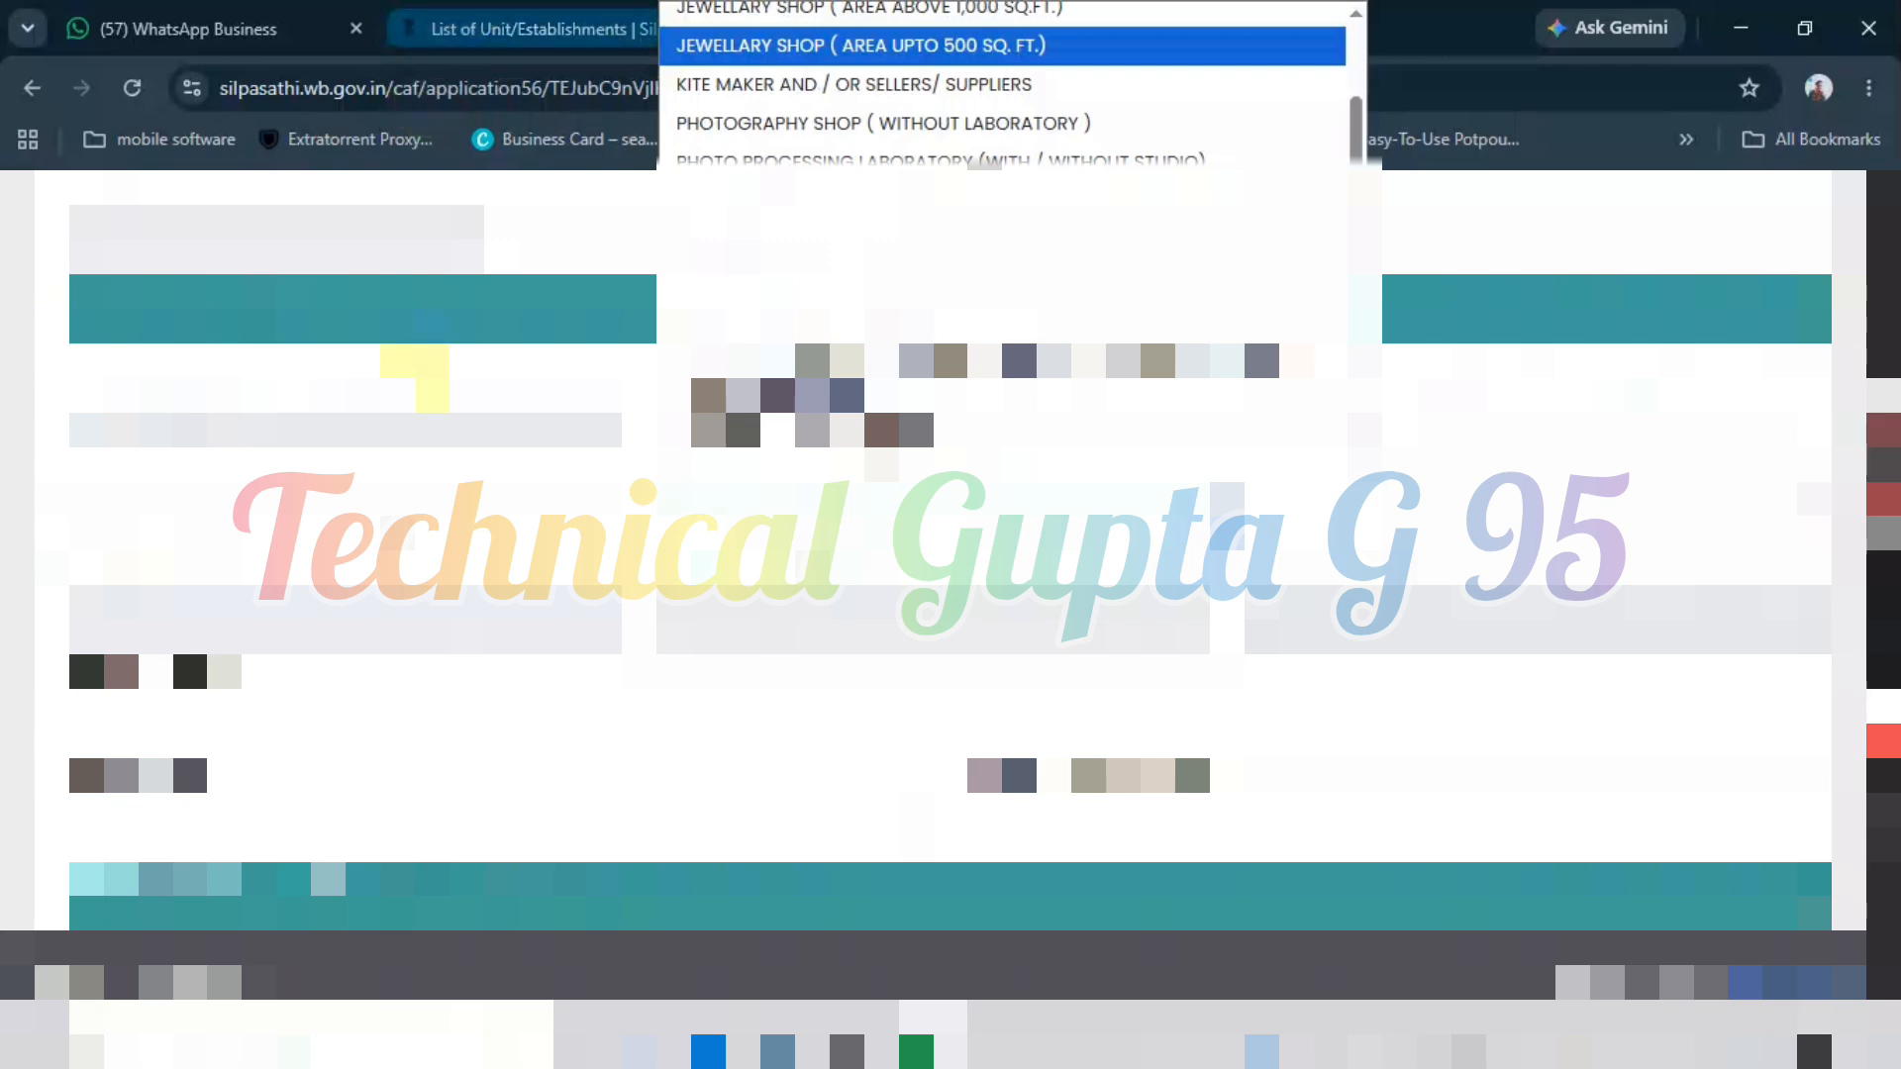
- Change the establishment's business category to the one covering entertainment trades such as jatra, opera and multiplex
left_click(276, 516)
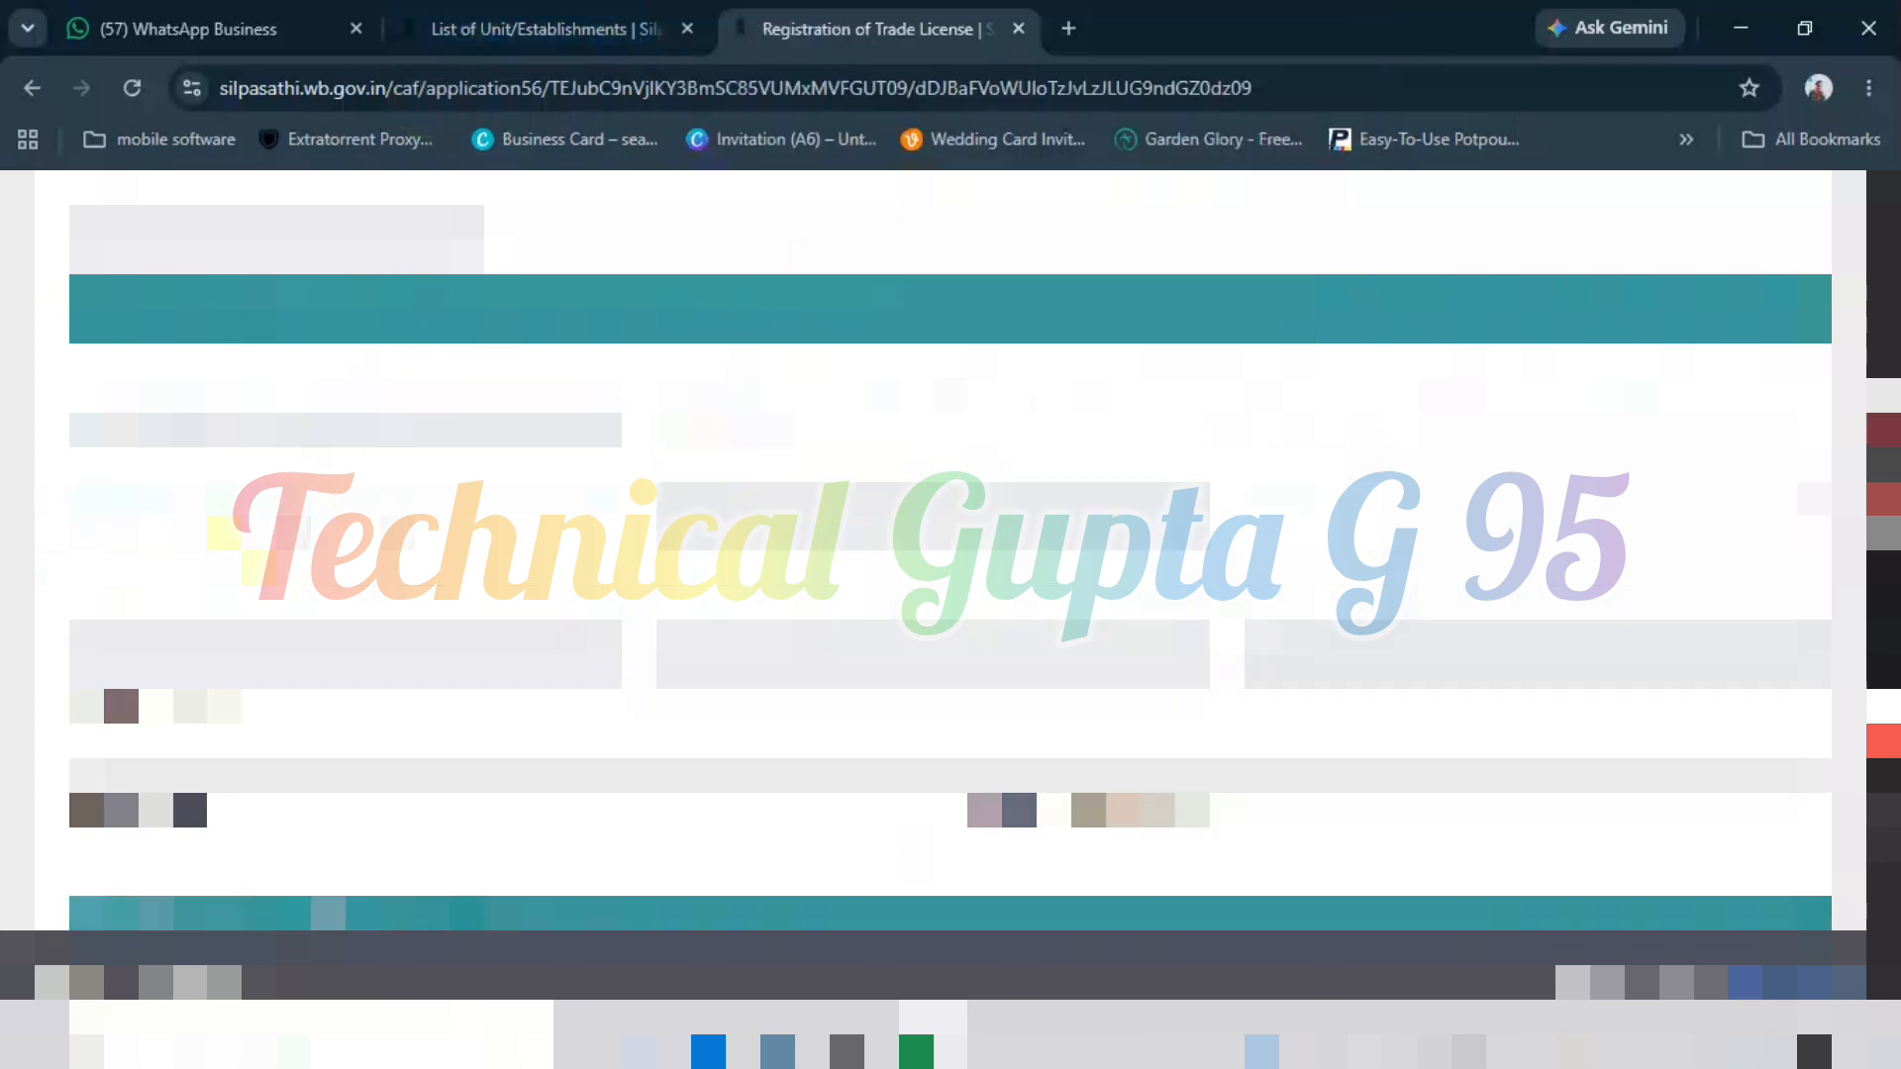
scroll(87, 625, "down", 1)
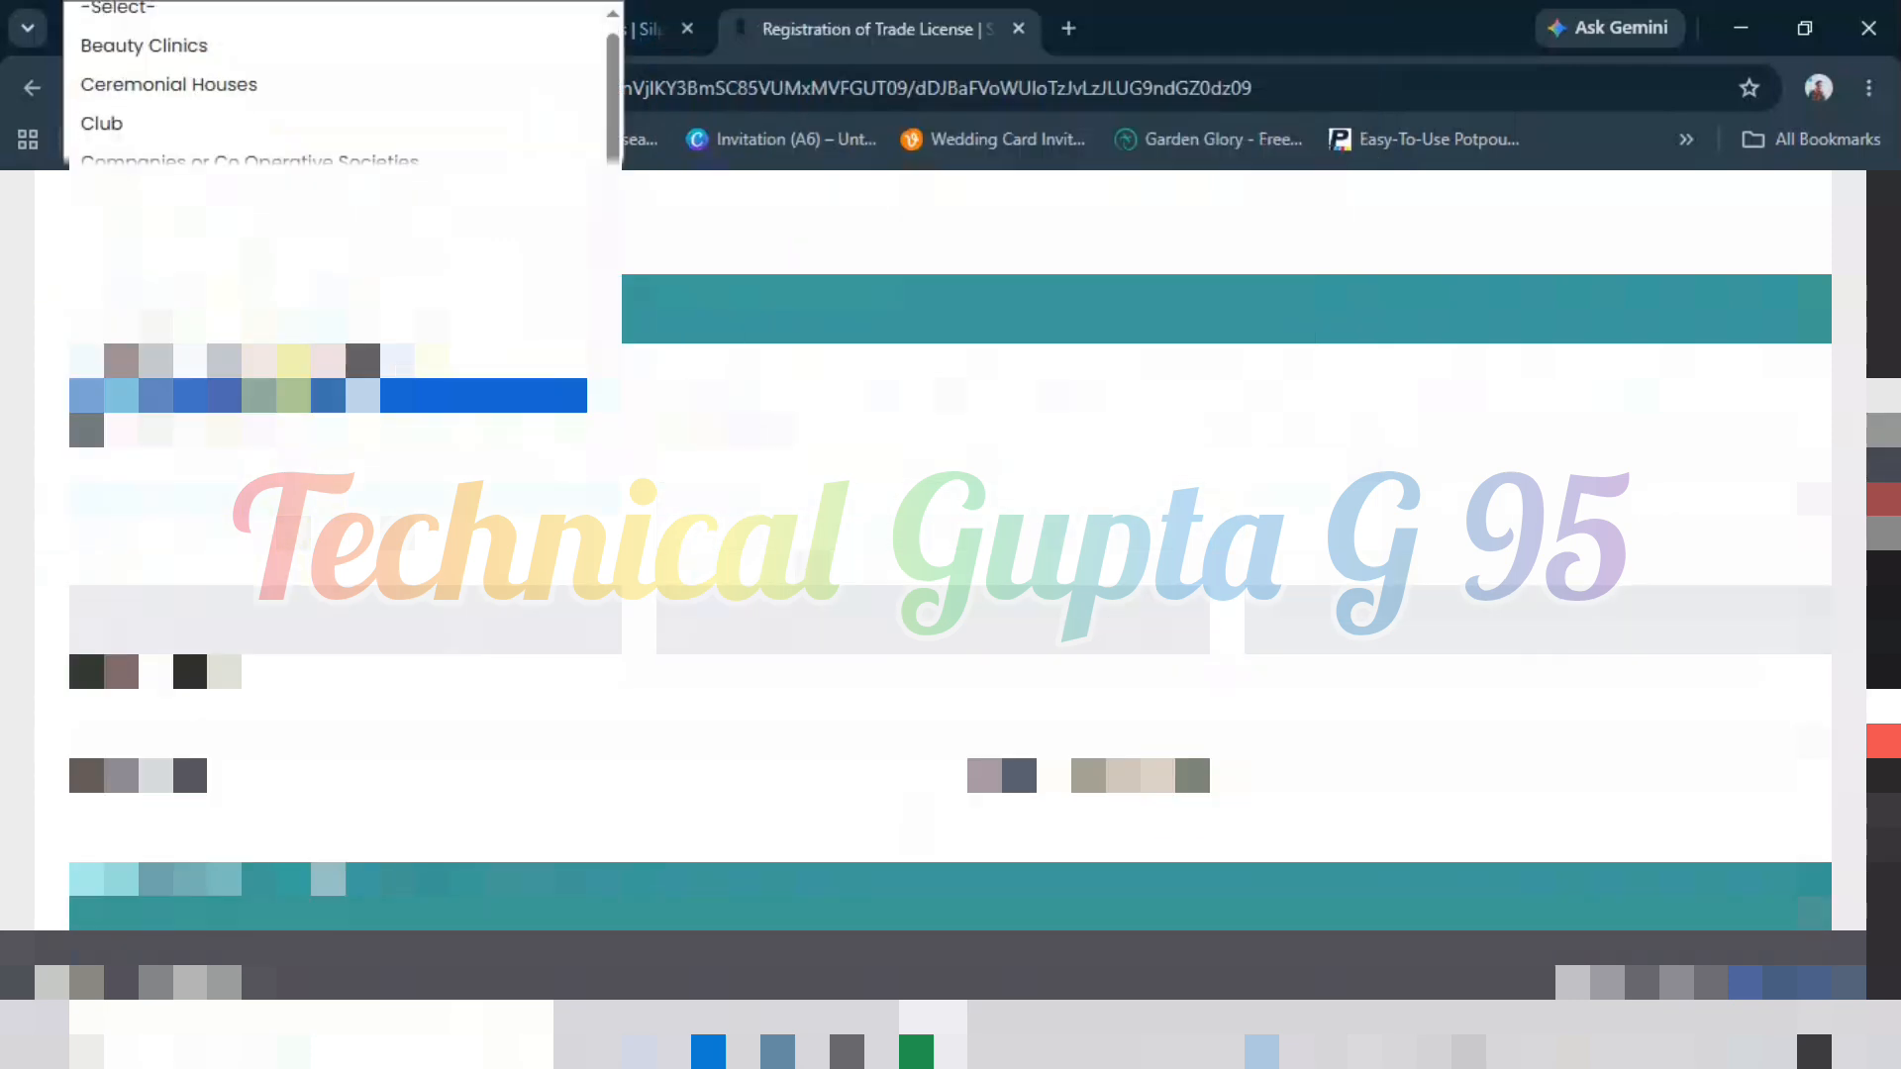
left_click(87, 626)
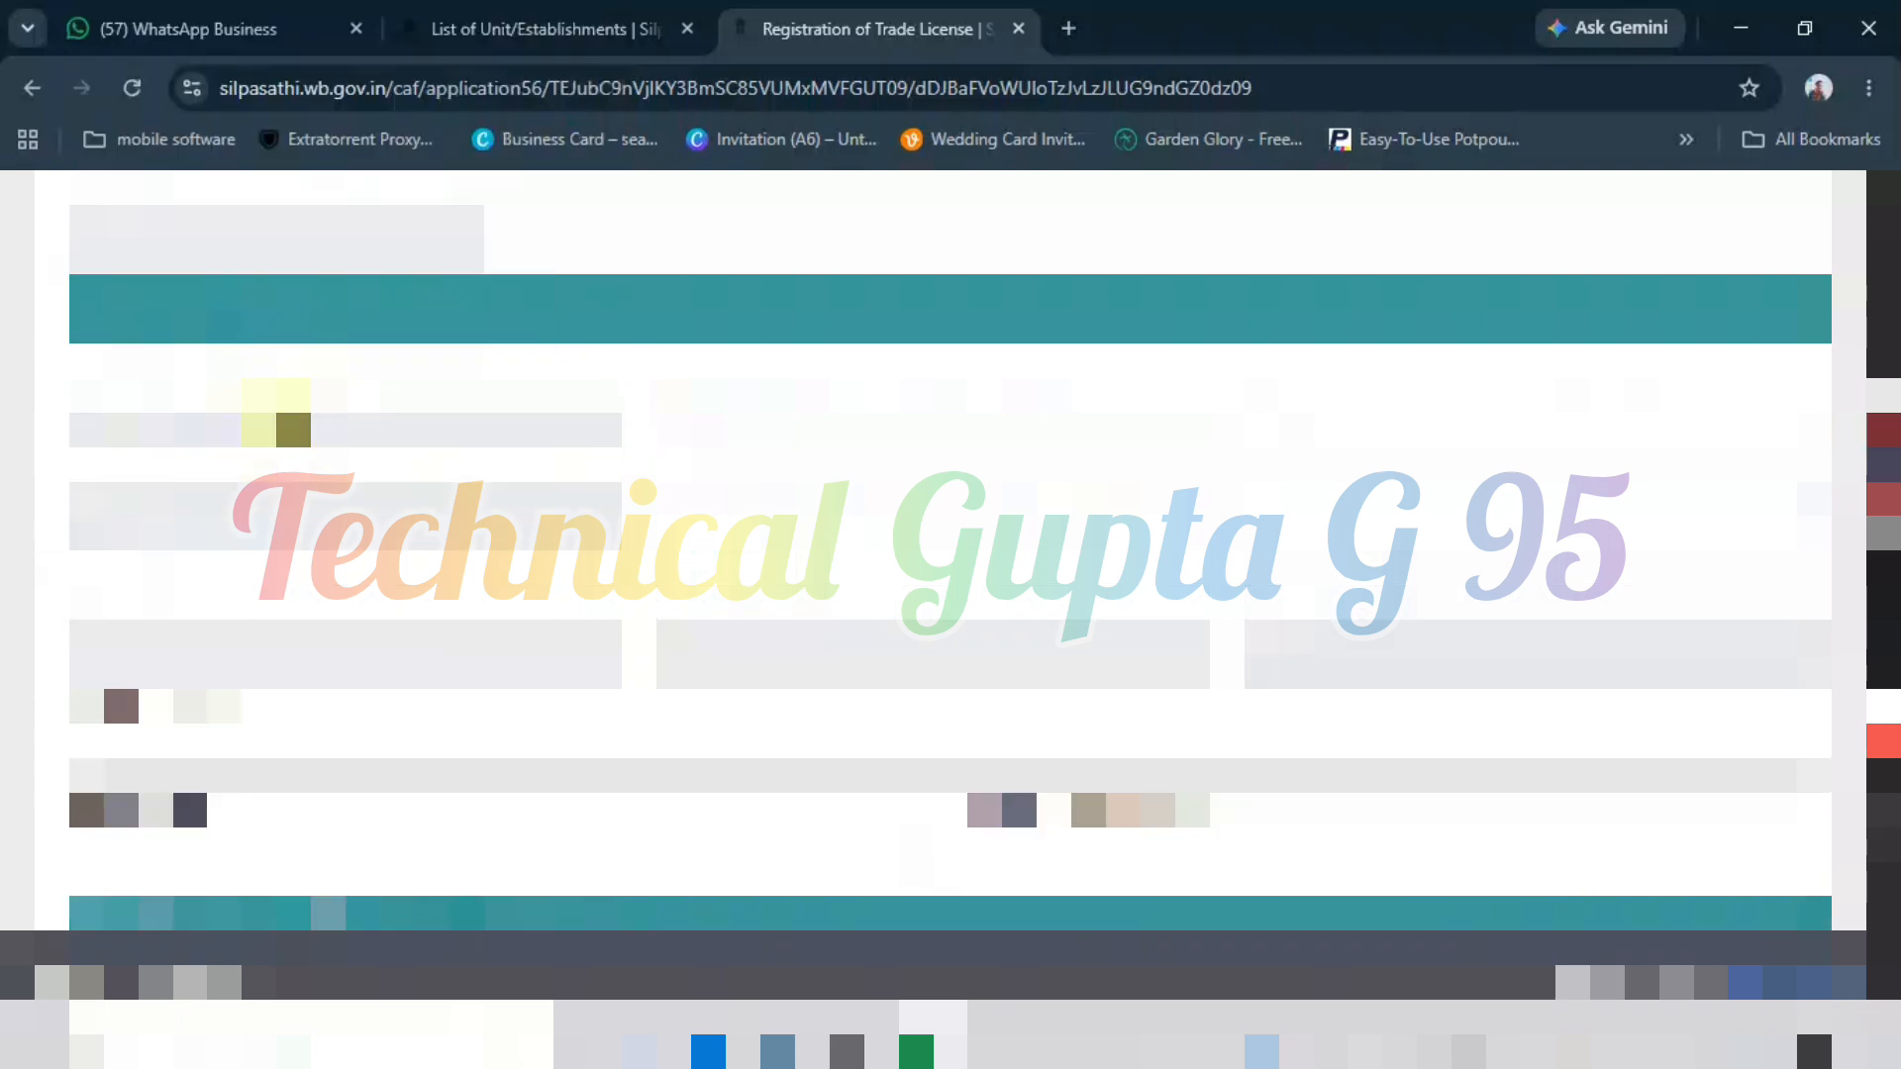
- Examine the first entertainment trade types, from jatra and leisure plex through performing art organisation and exhibition organiser to race course
left_click(813, 512)
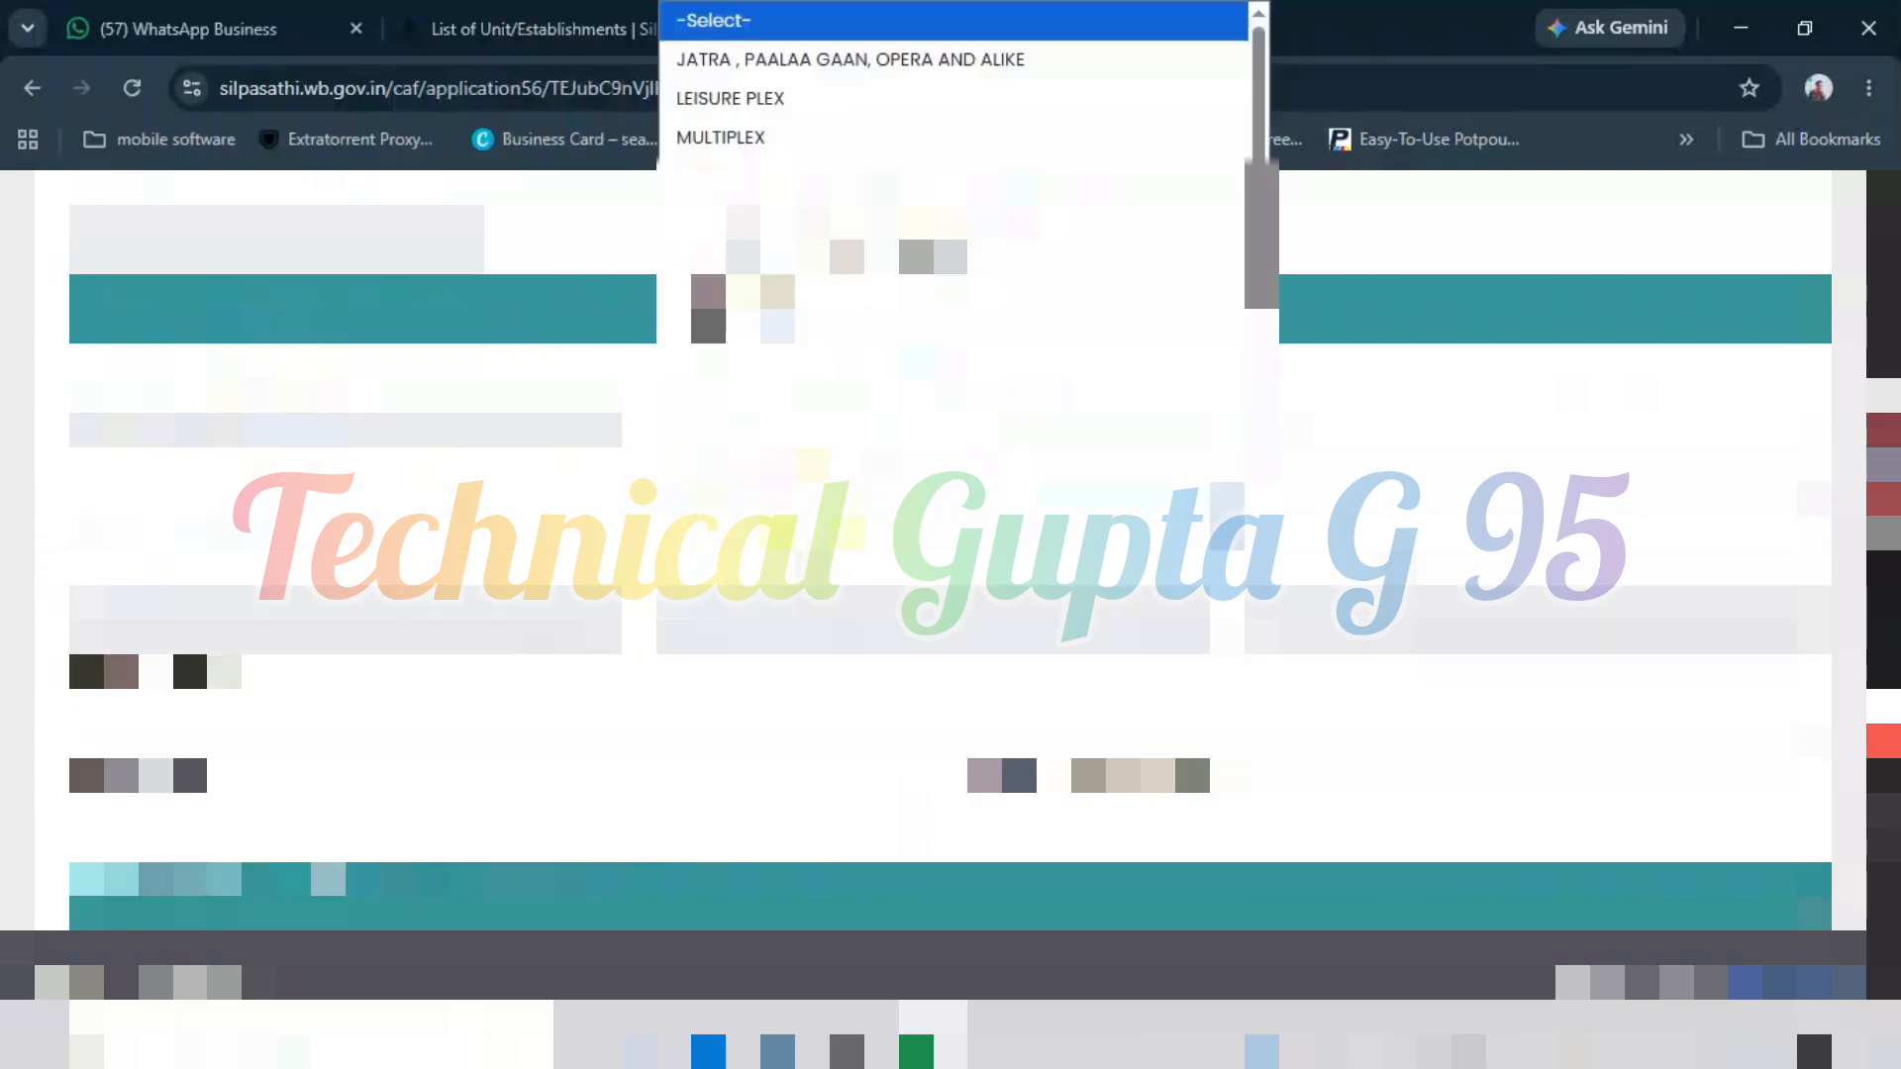
key("Down")
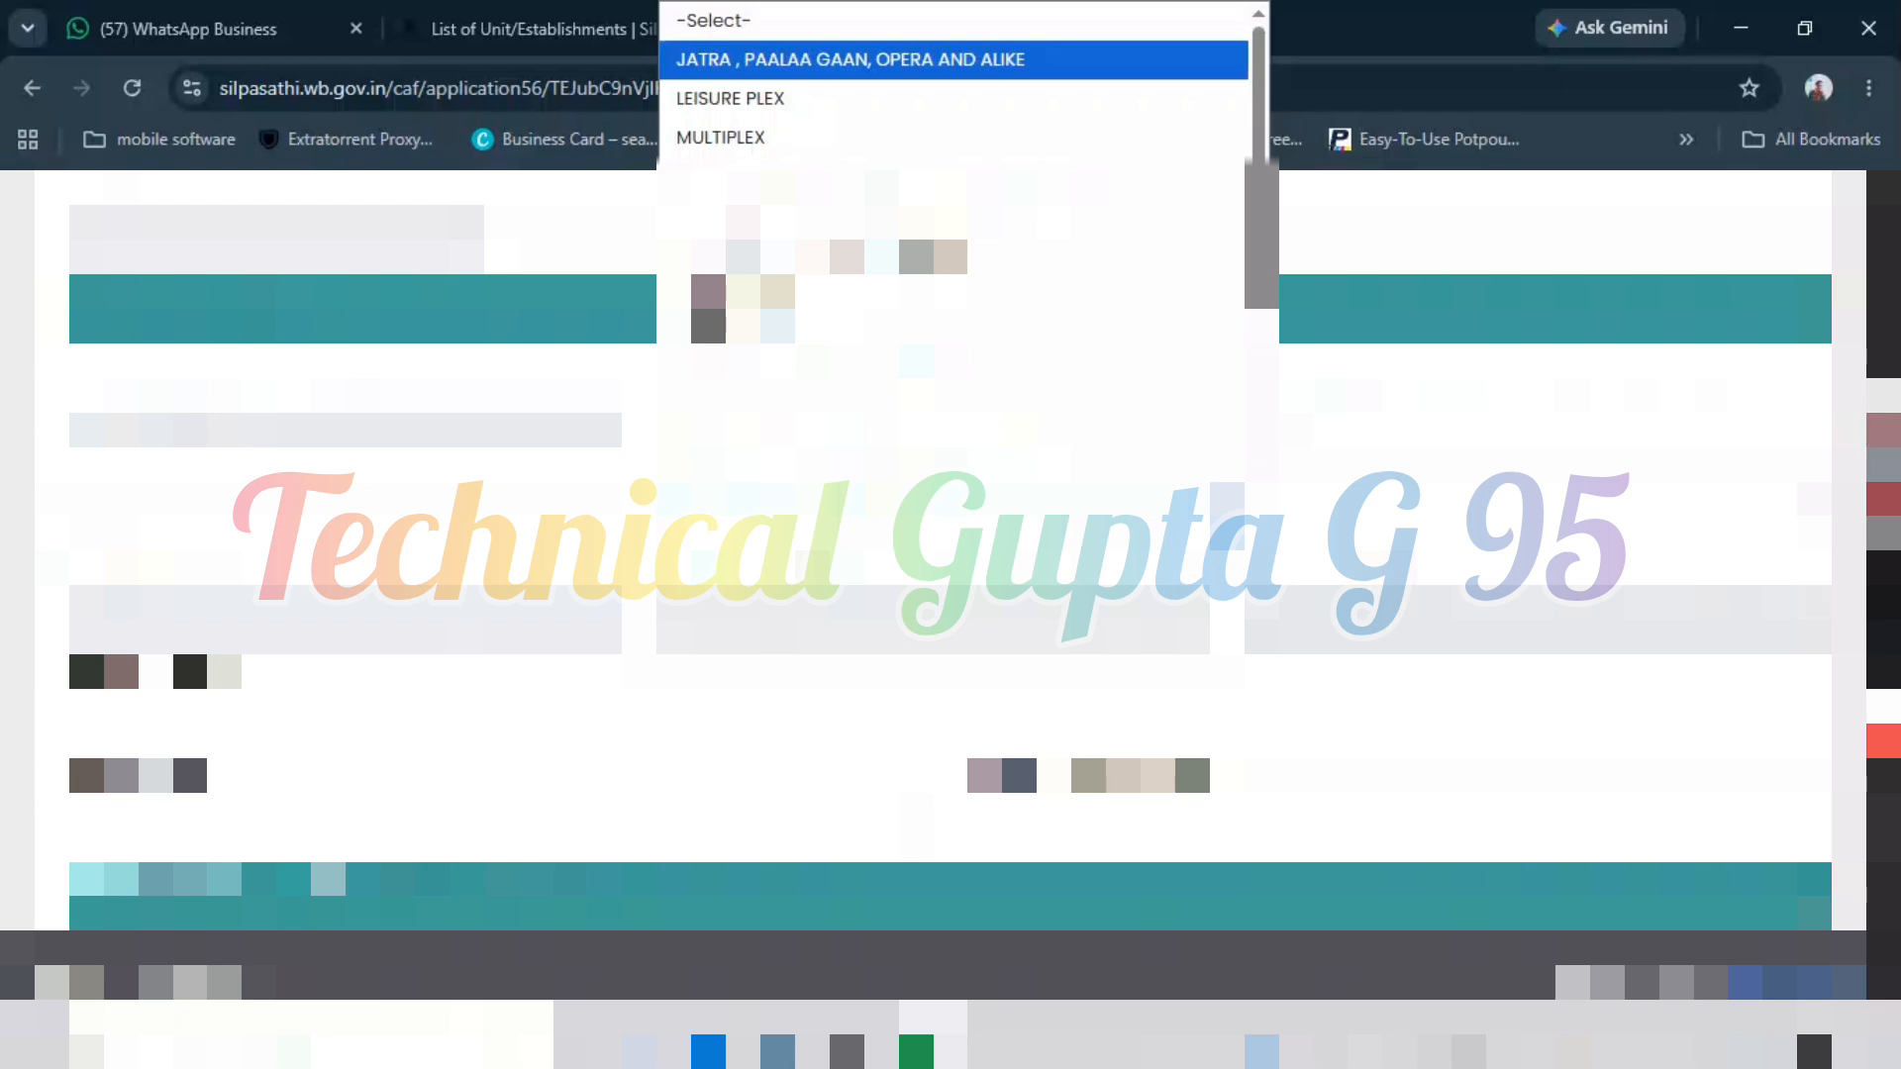
key("Down")
key("Down")
key("Down")
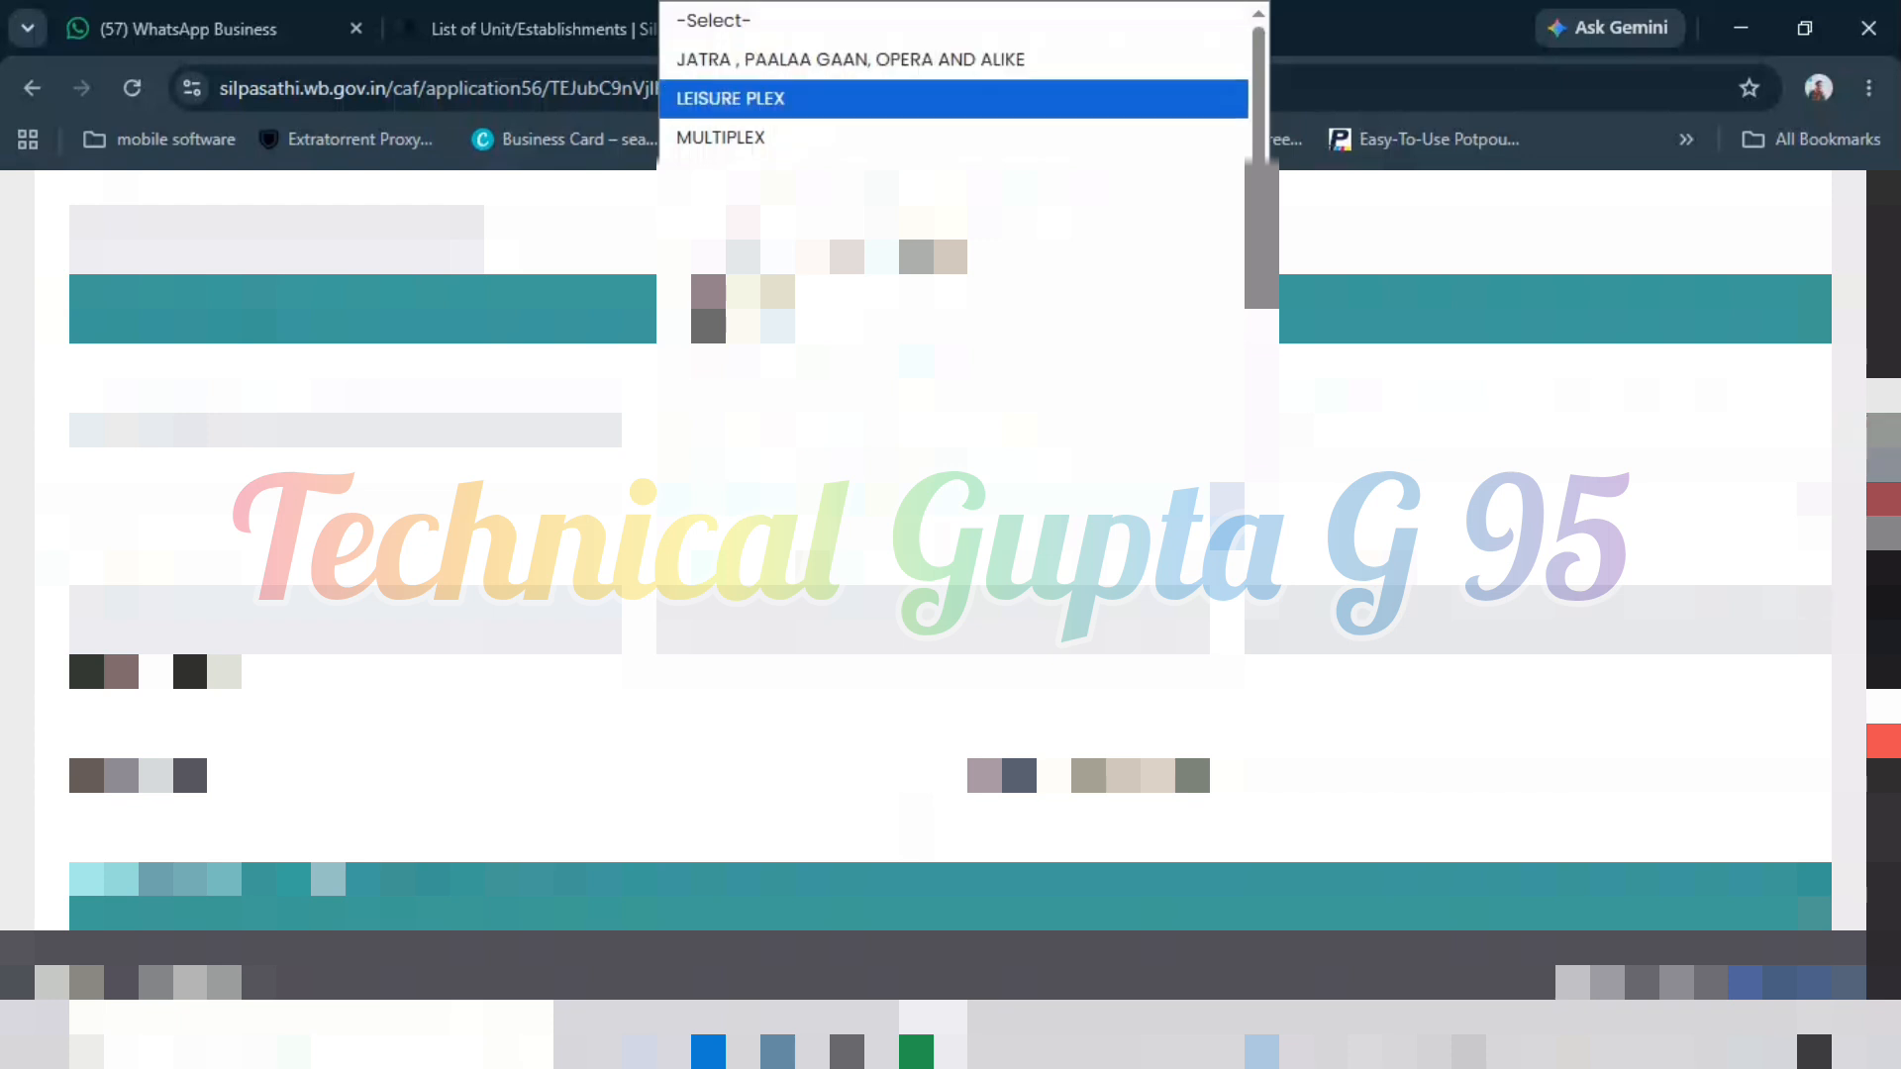
key("Down")
key("Down")
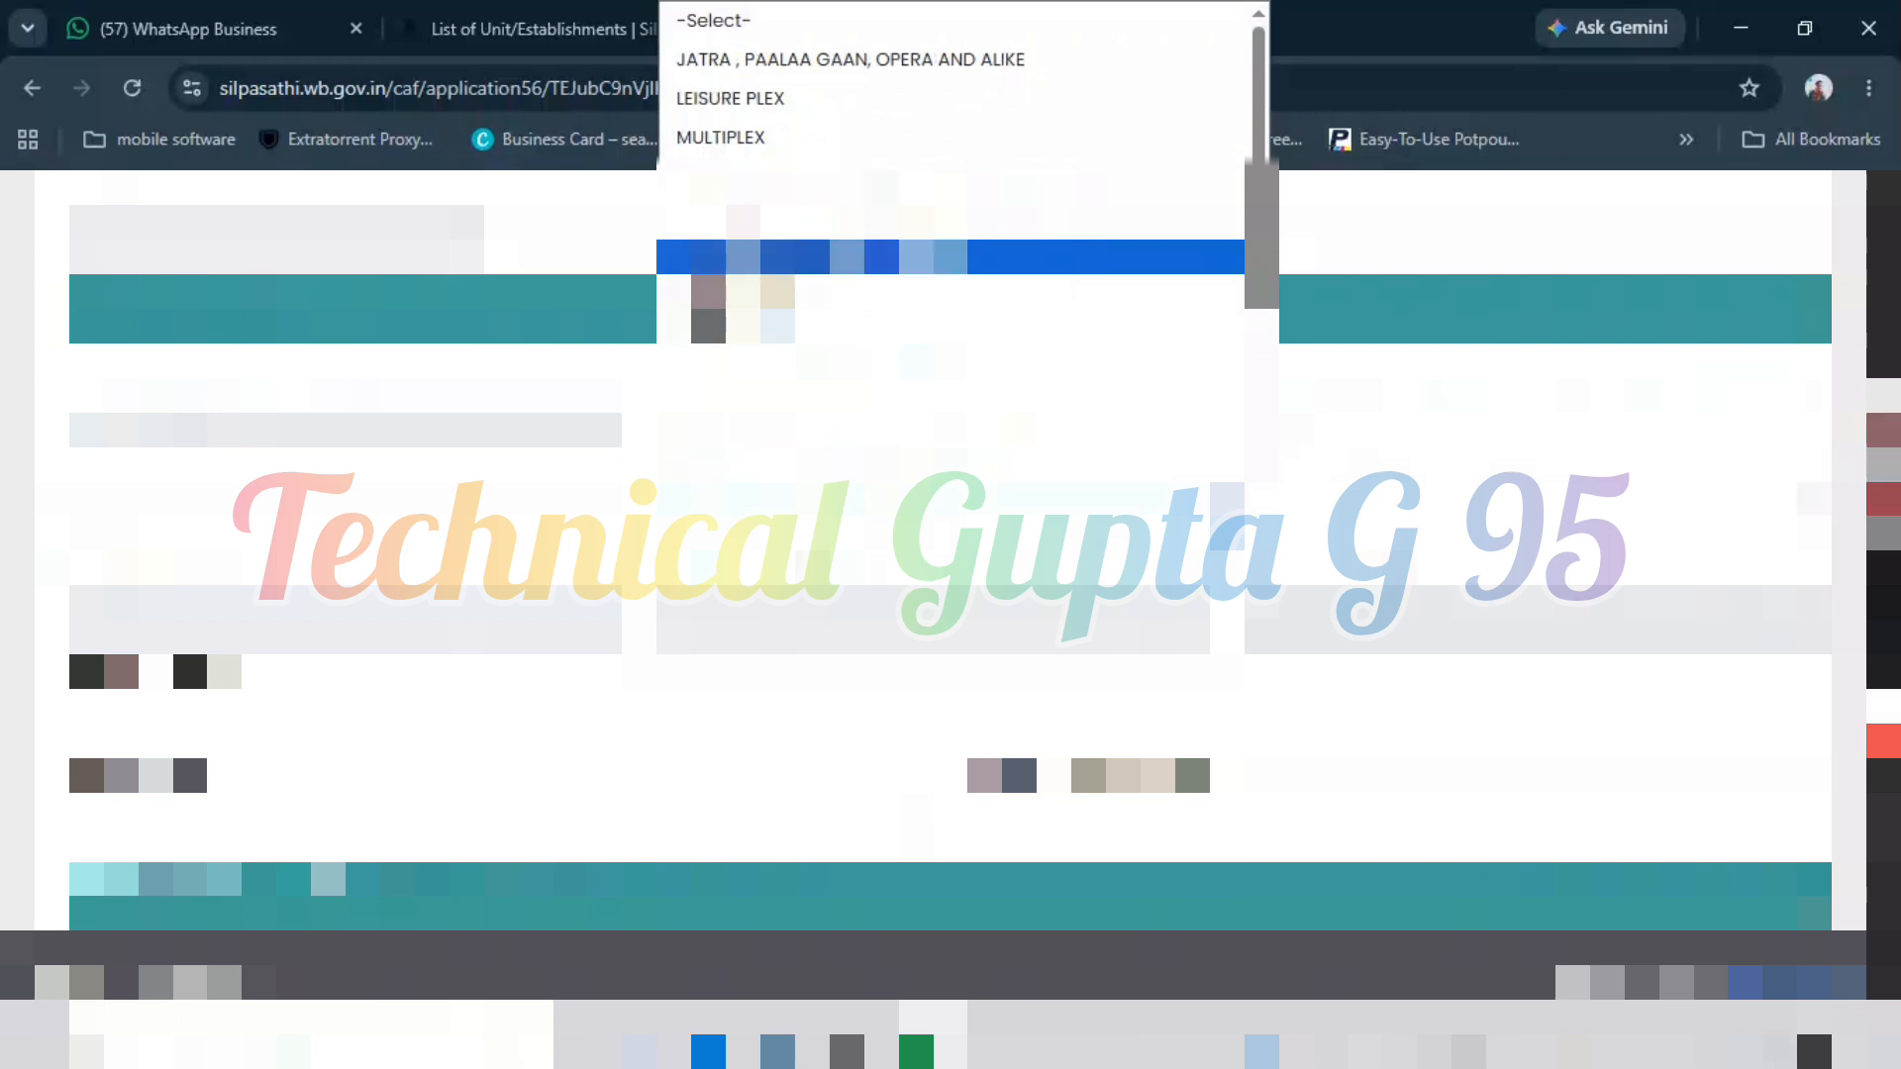
key("Down")
key("Down")
key("Down")
key("Down")
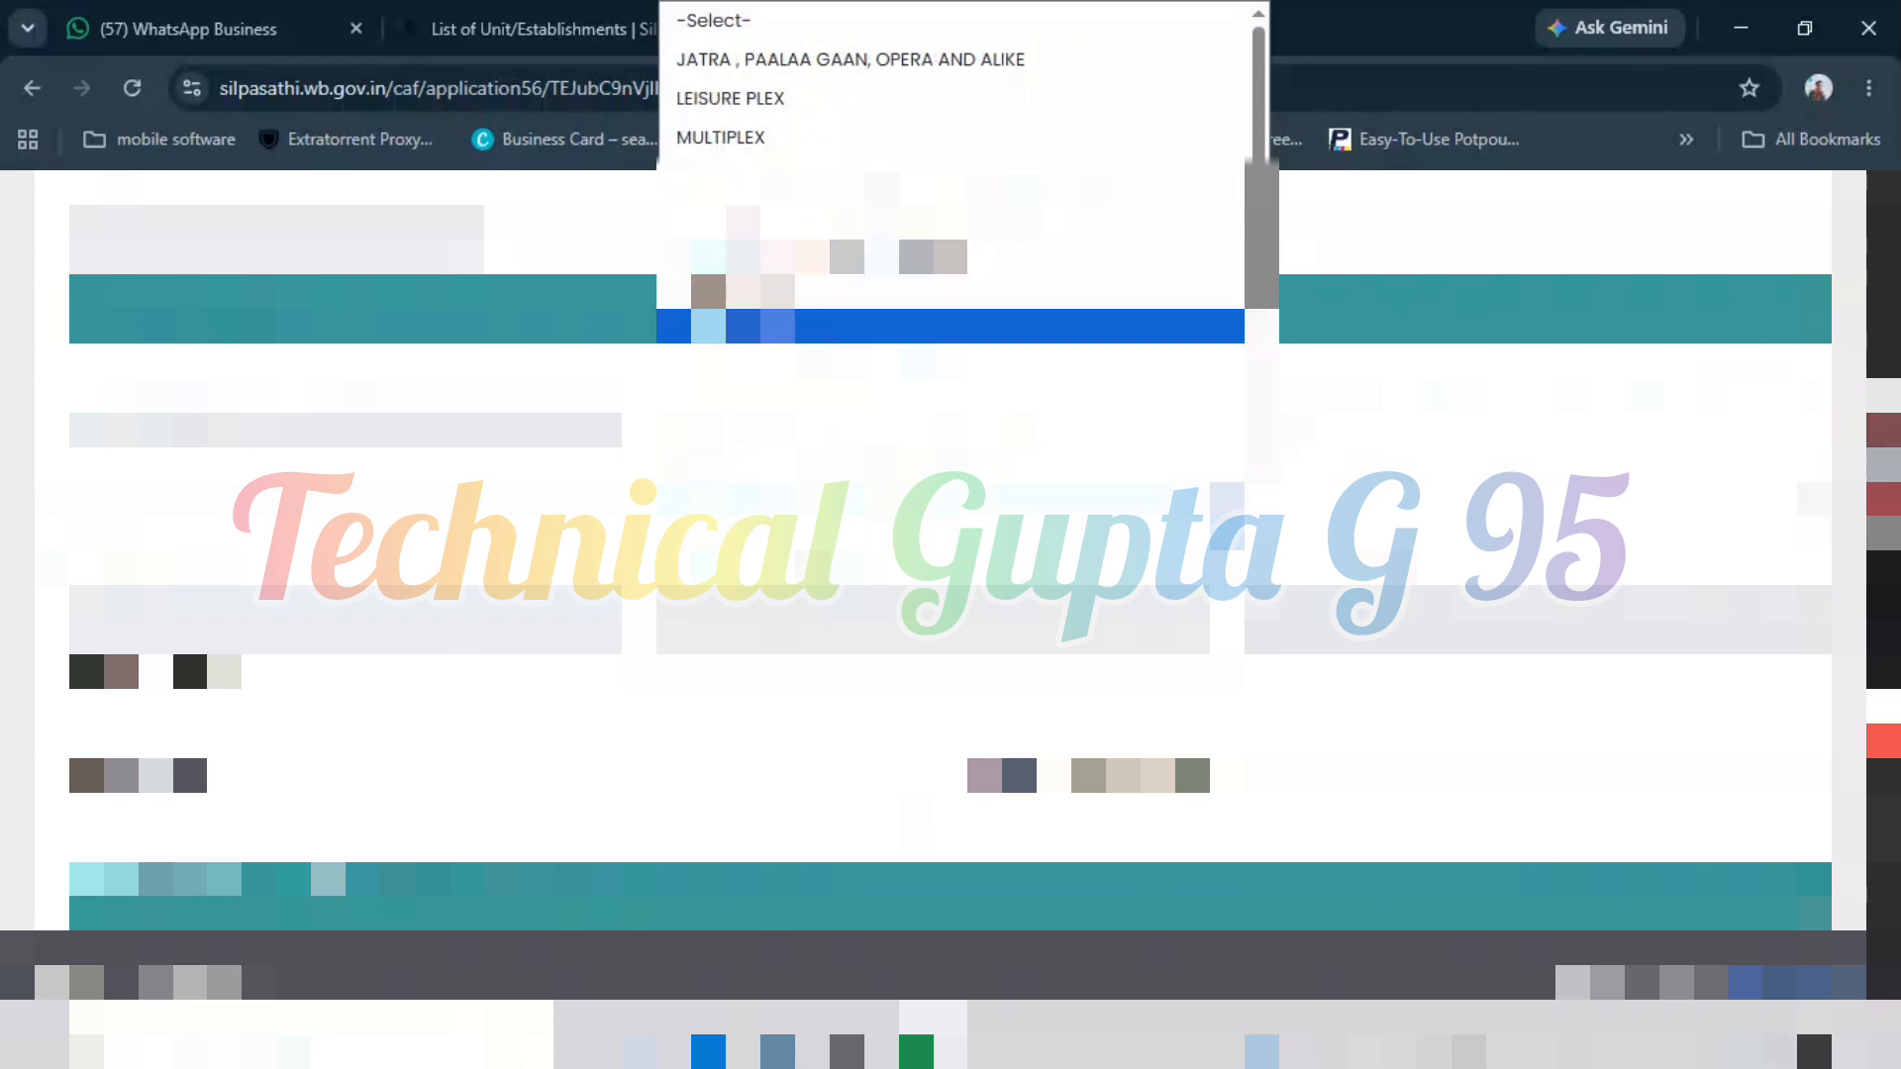
- Examine the remaining entertainment trade types listed after the race course entry
key("Down")
key("Down")
key("Down")
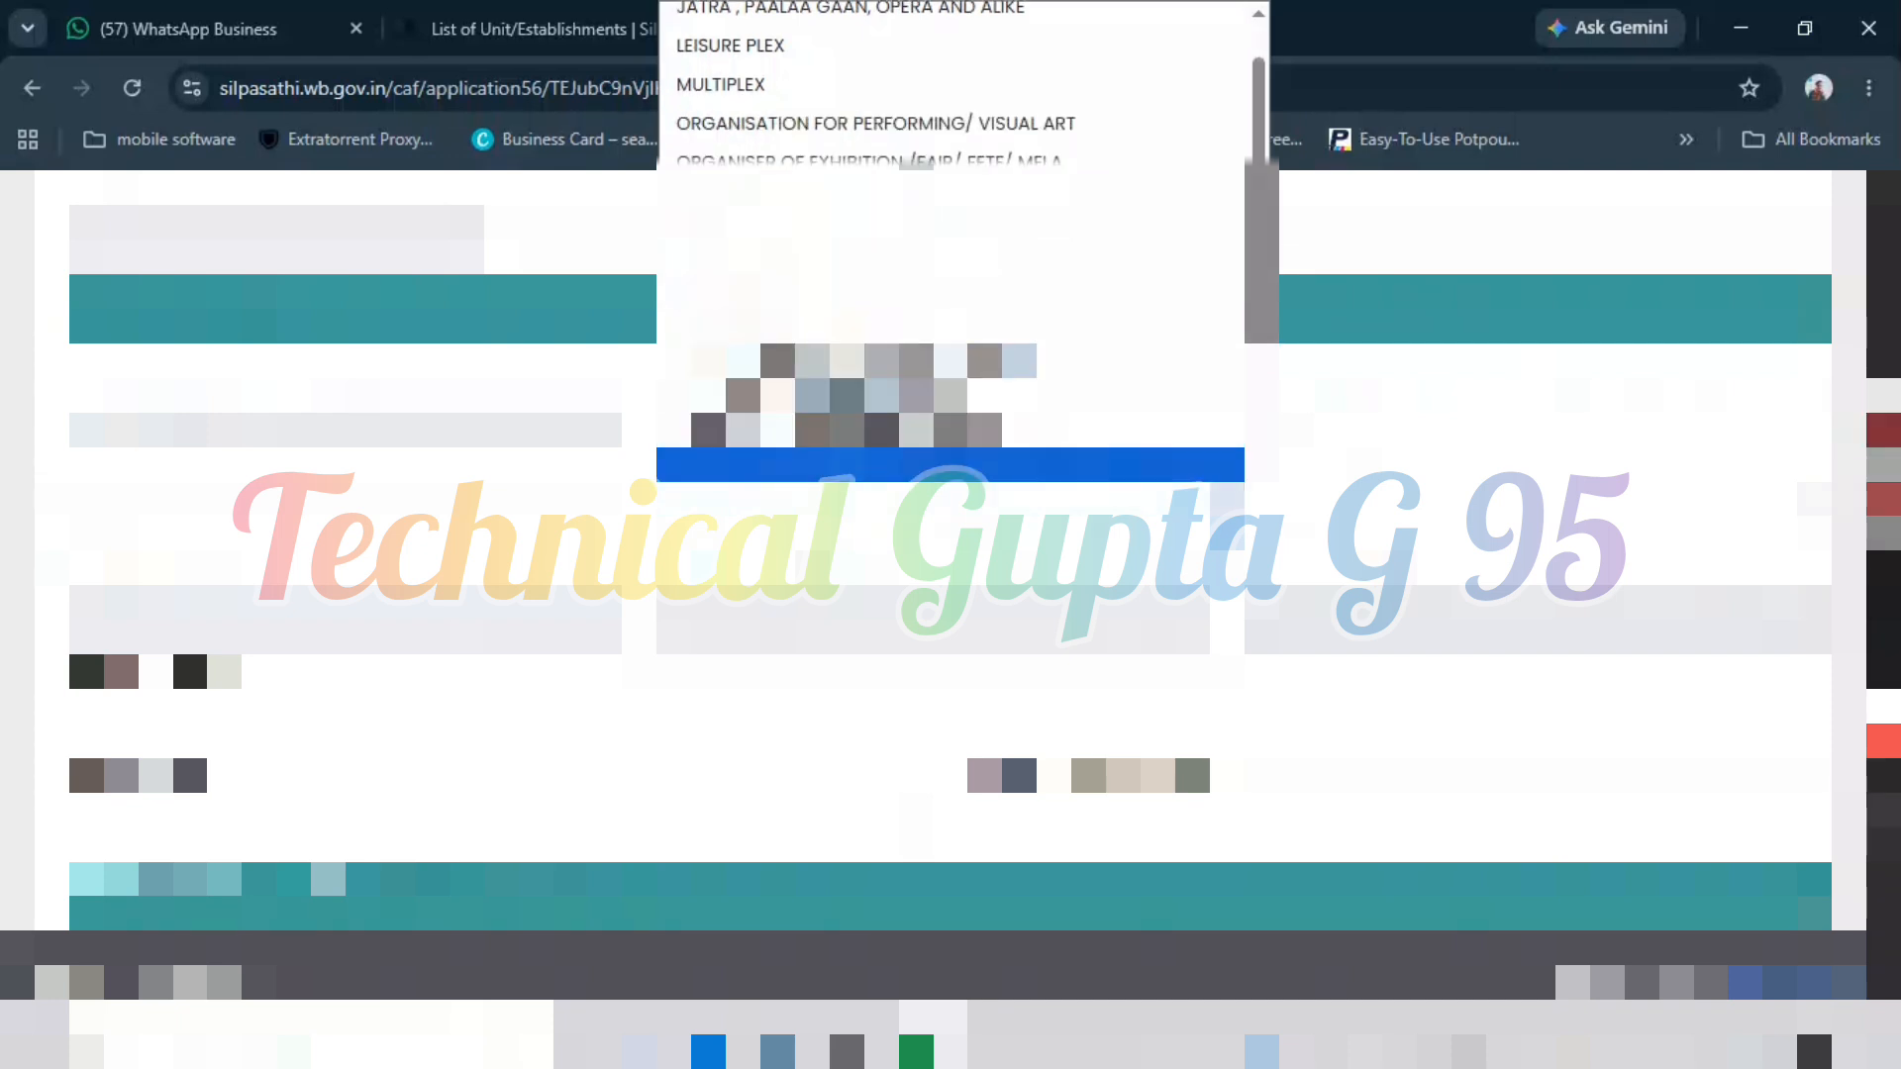
key("Down")
key("Down")
key("Down")
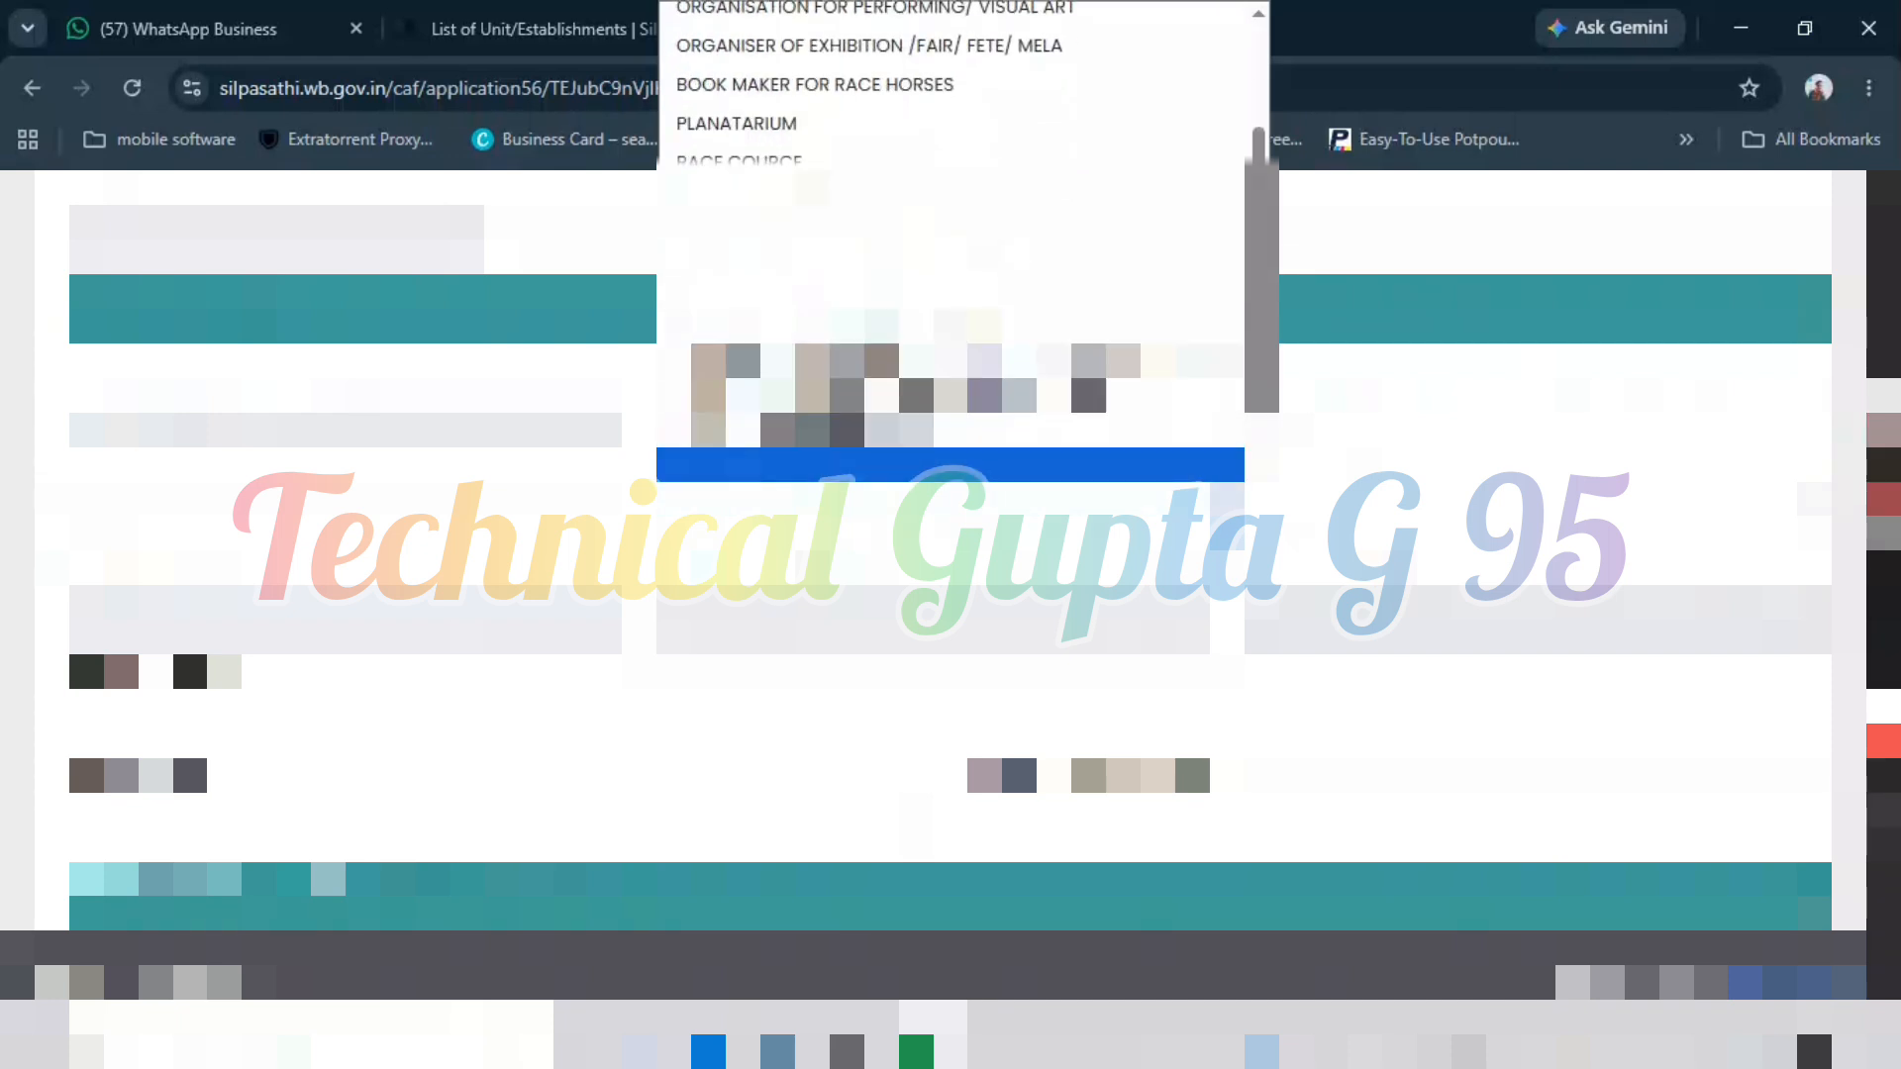
key("Down")
key("Down")
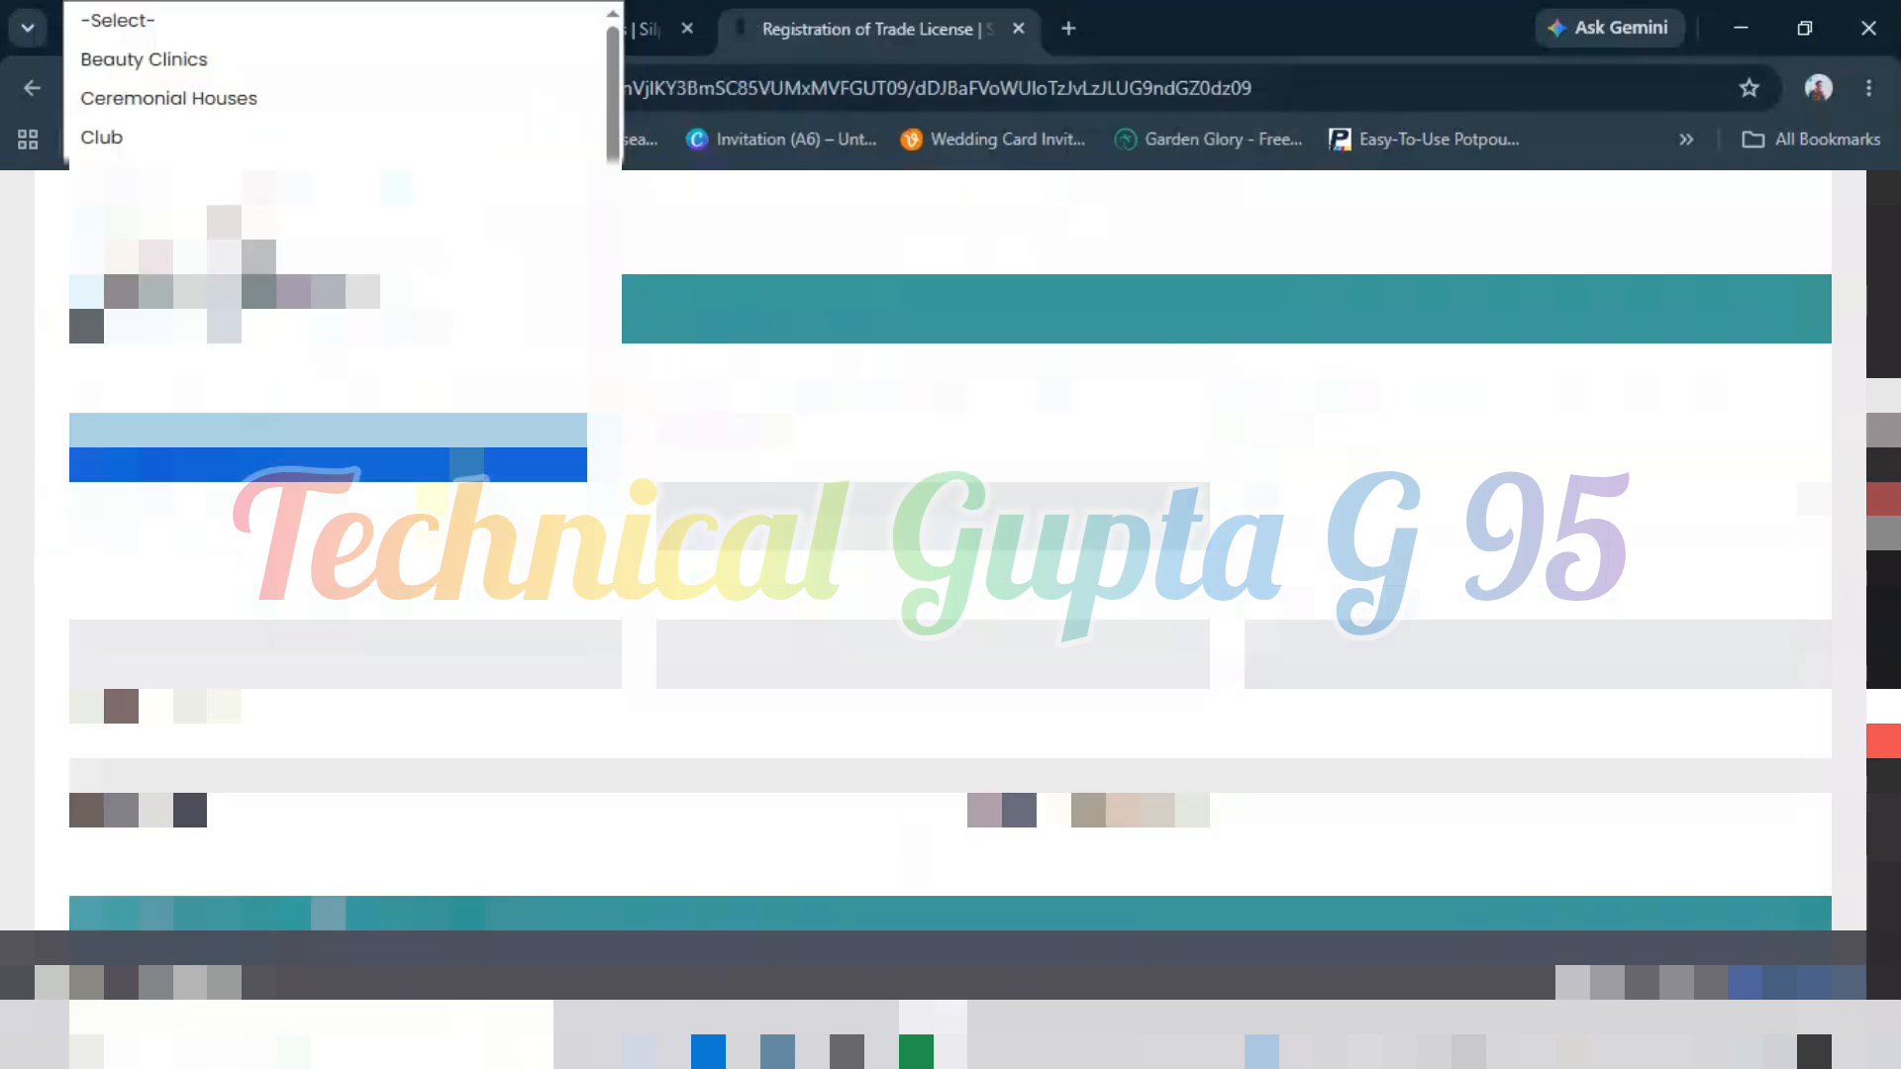
- Choose a different business category for the establishment from further down the category list
scroll(337, 84, "down", 1)
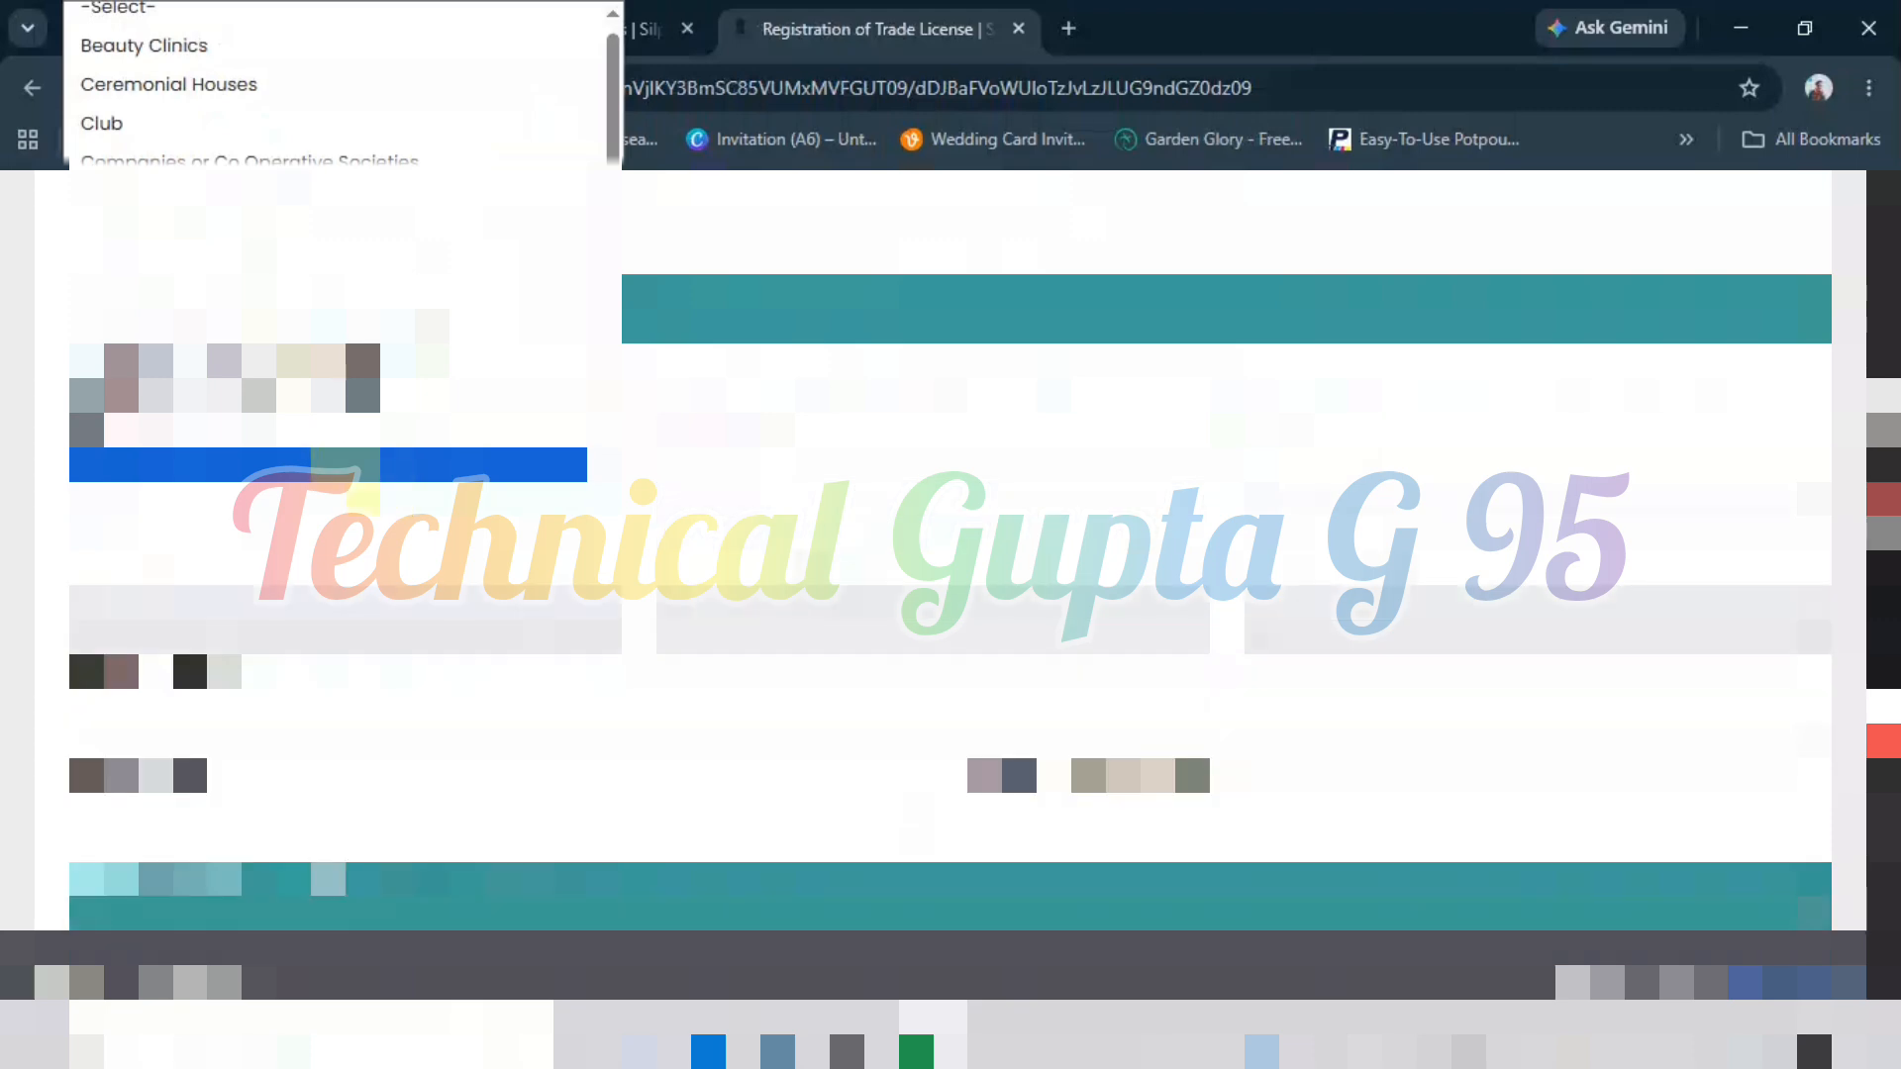
scroll(336, 84, "down", 1)
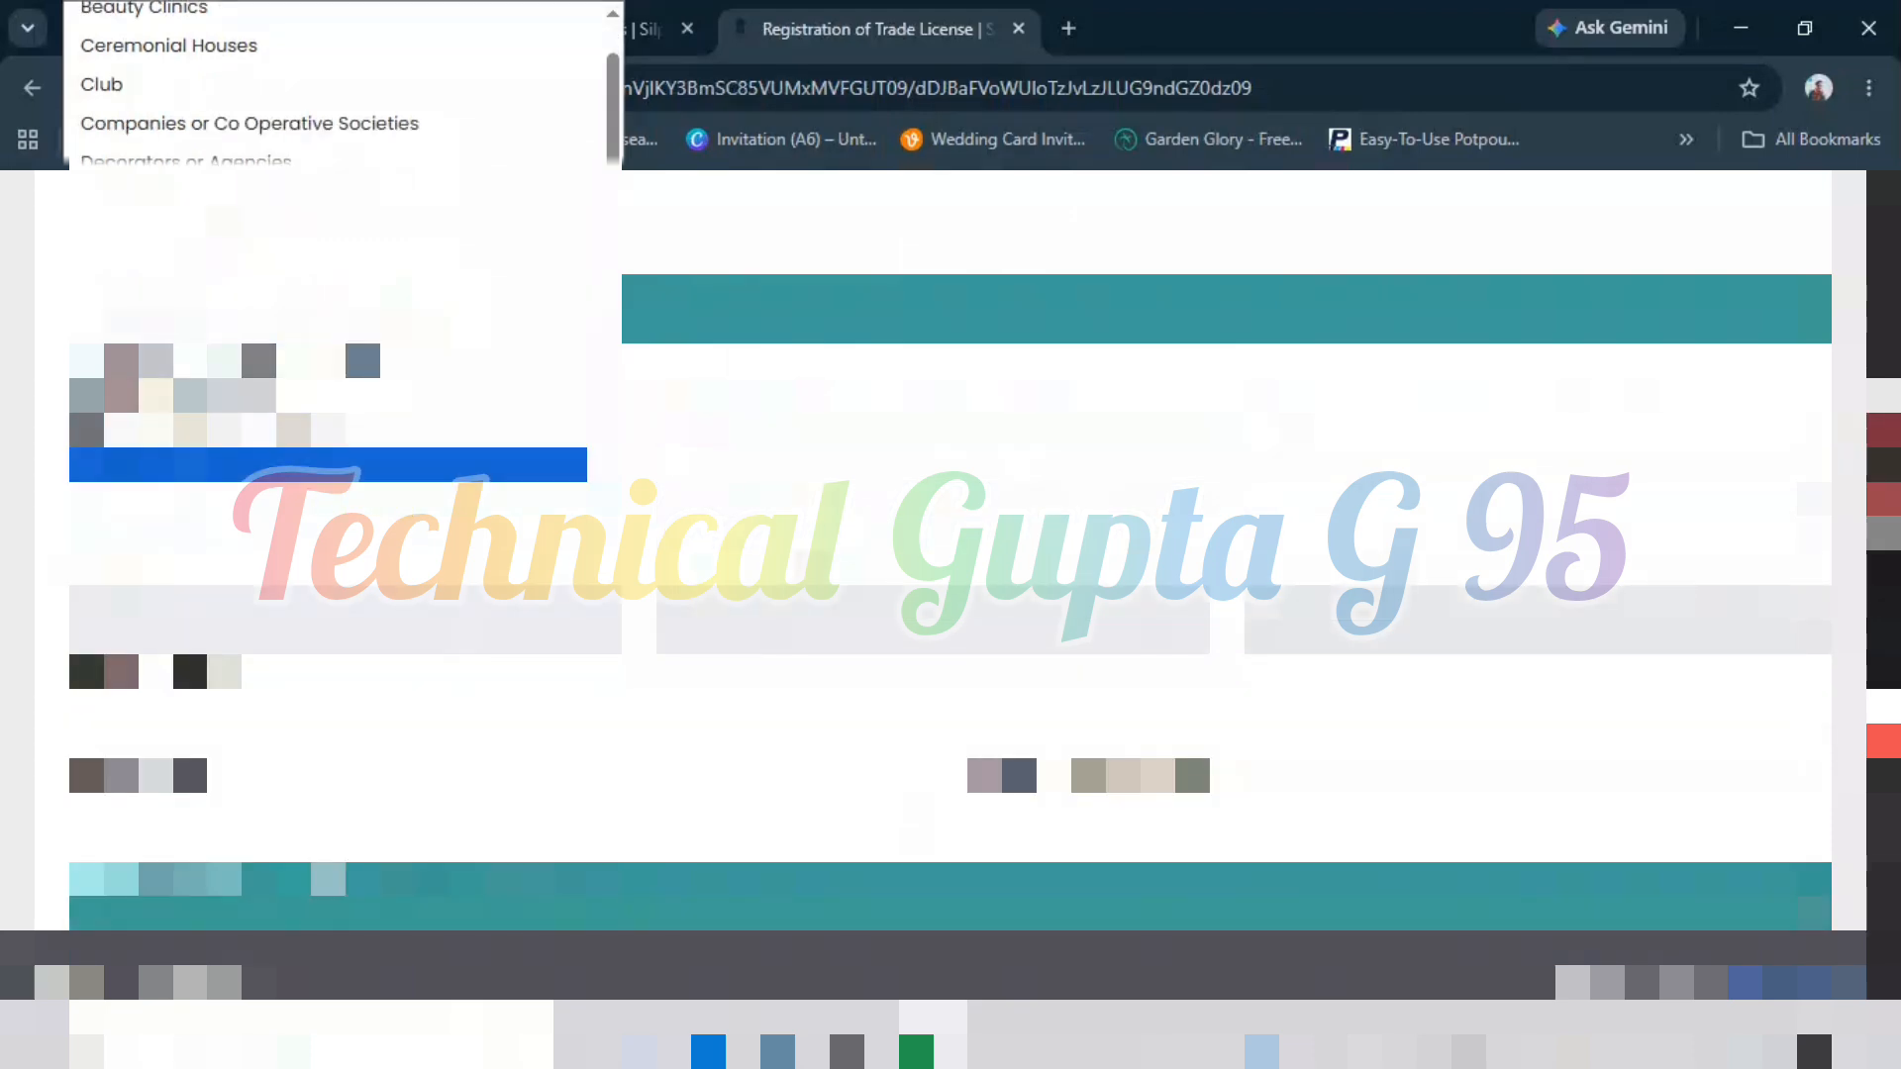
left_click(327, 464)
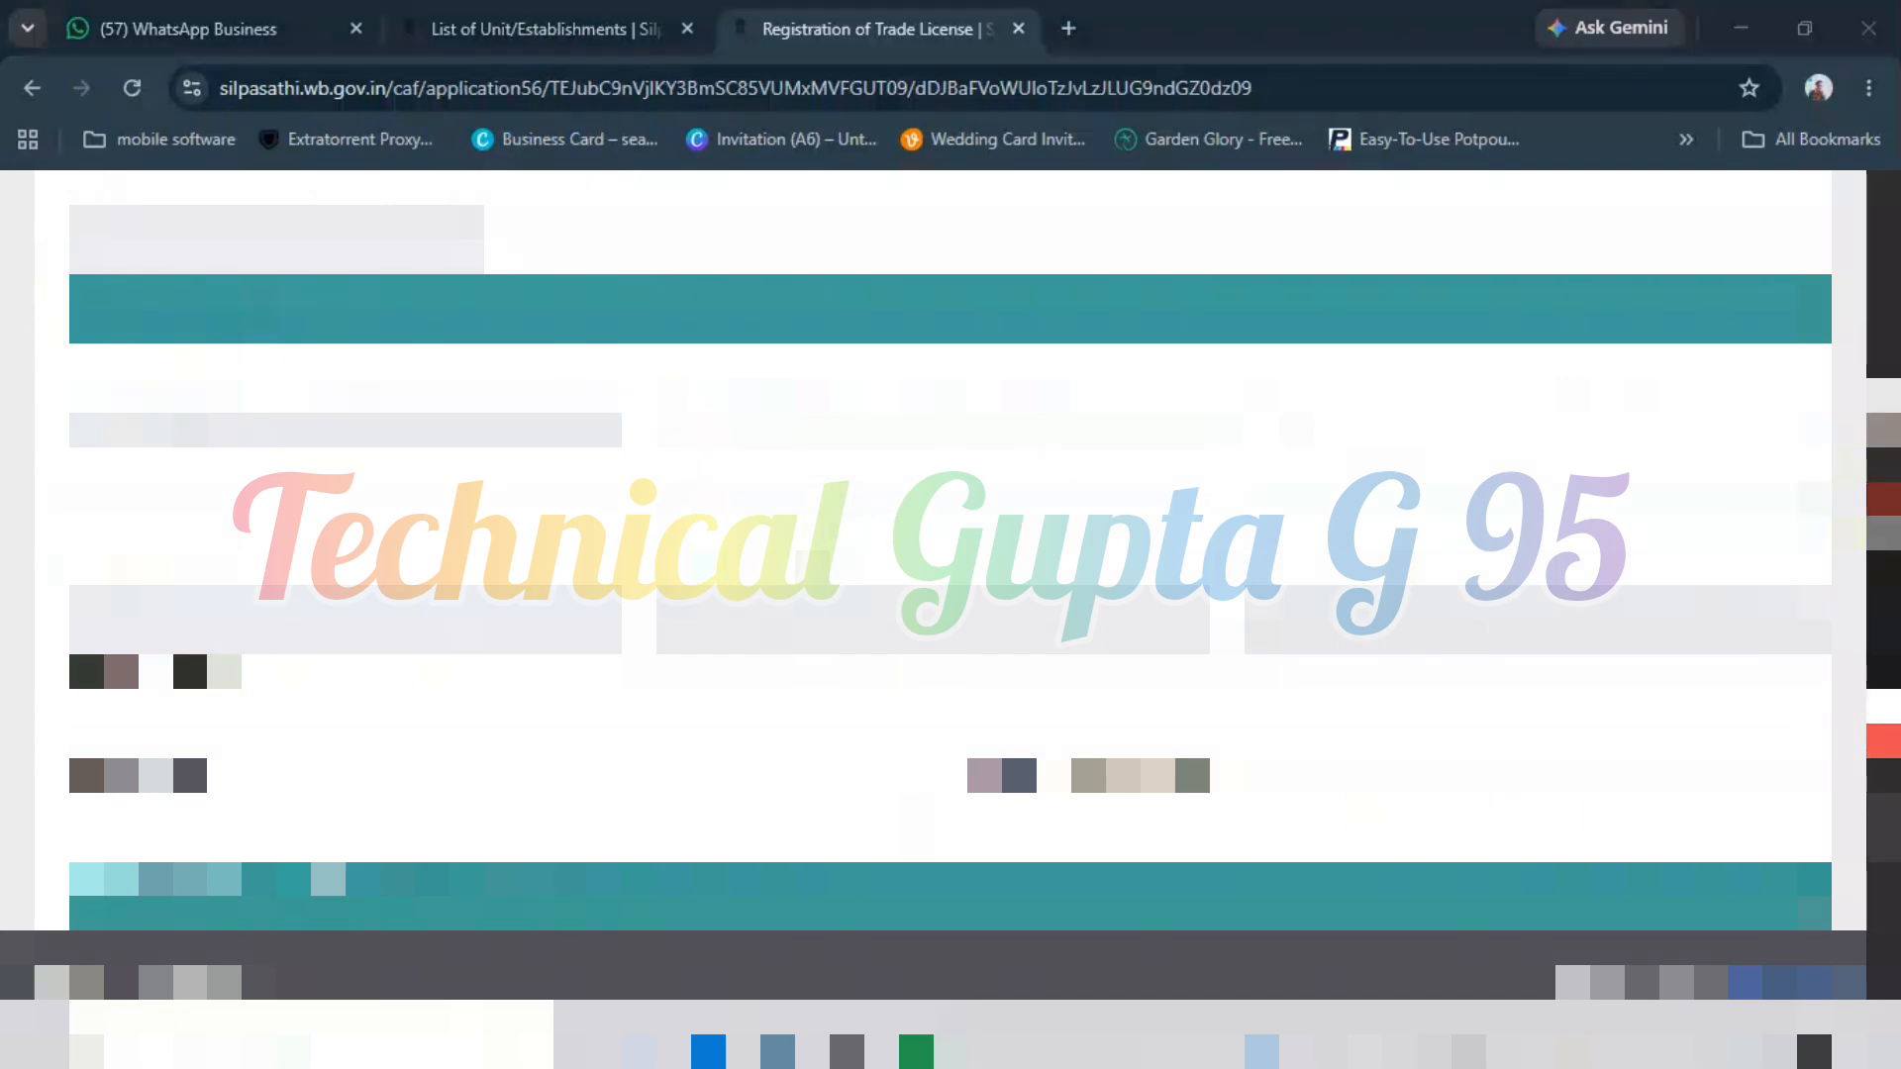
- Review the registration form's sections before and after the trade details, including the fields beneath the business category
scroll(950, 594, "down", 5)
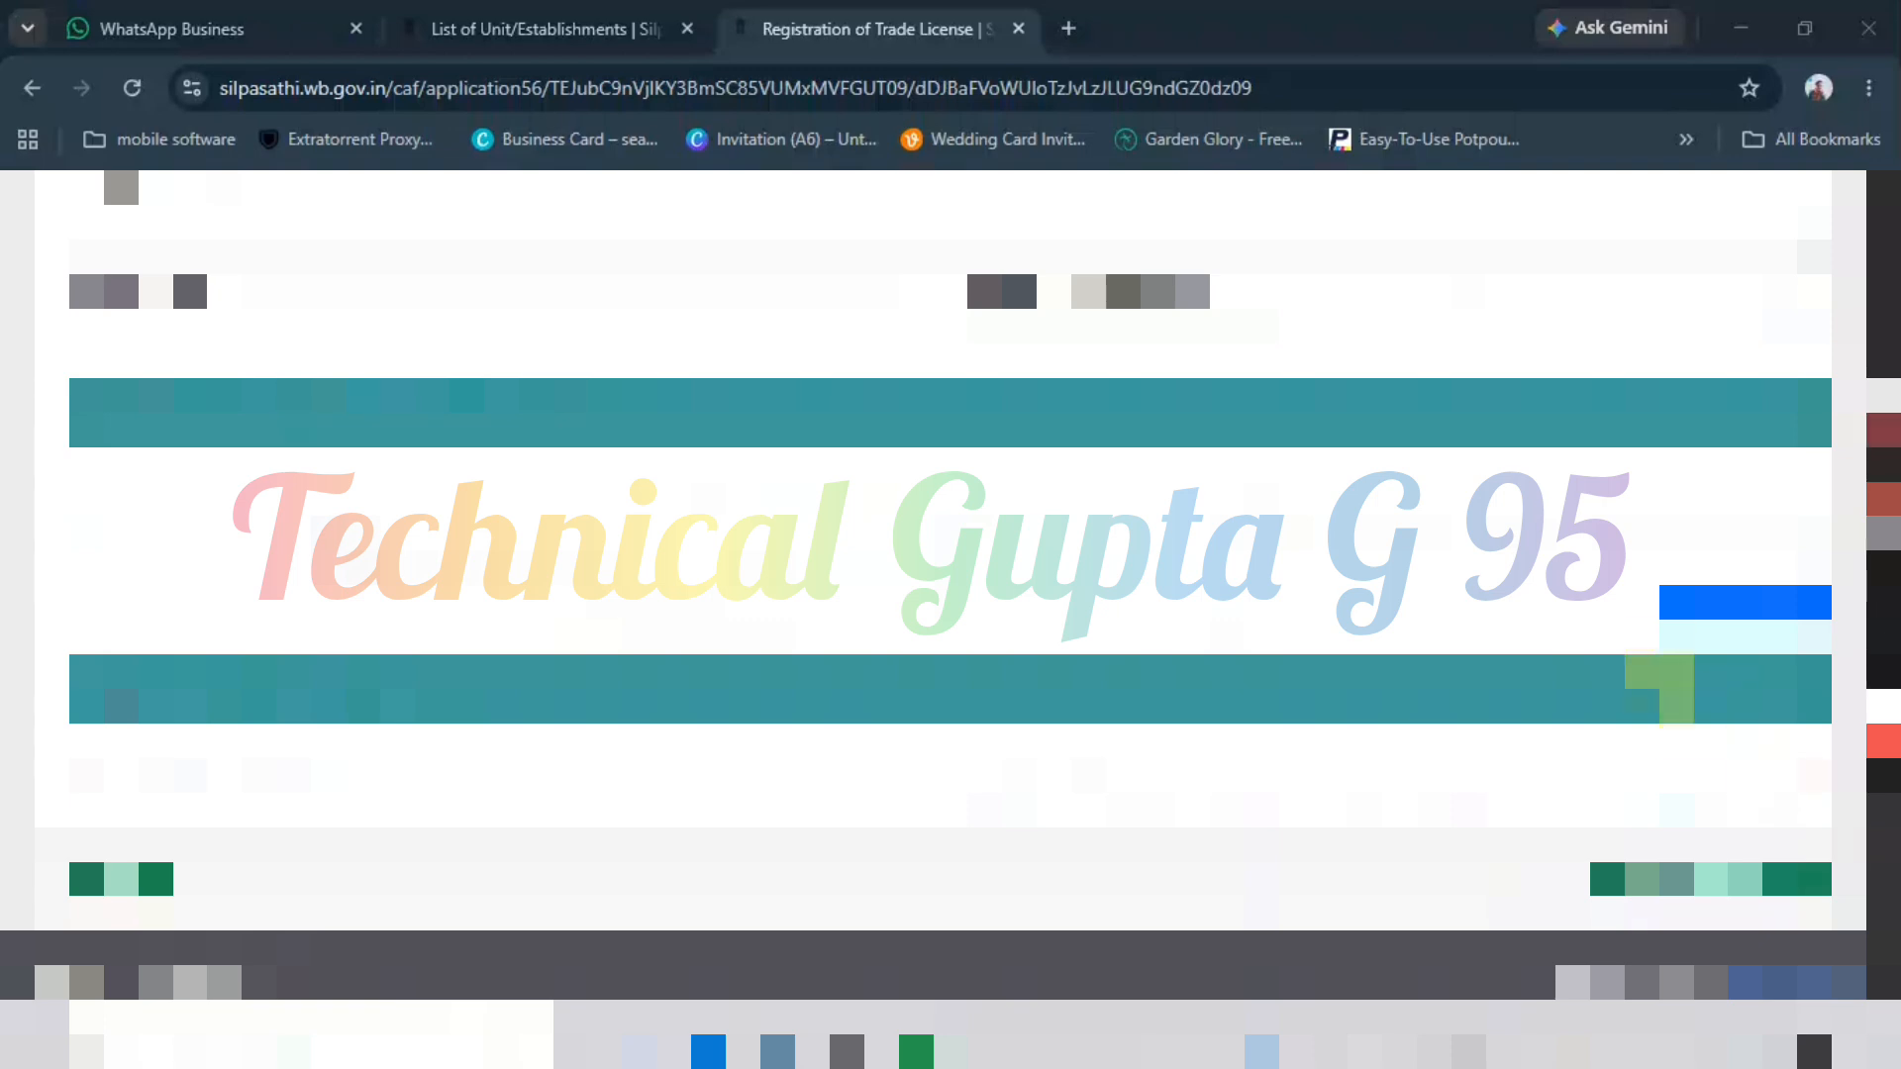
scroll(950, 594, "up", 4)
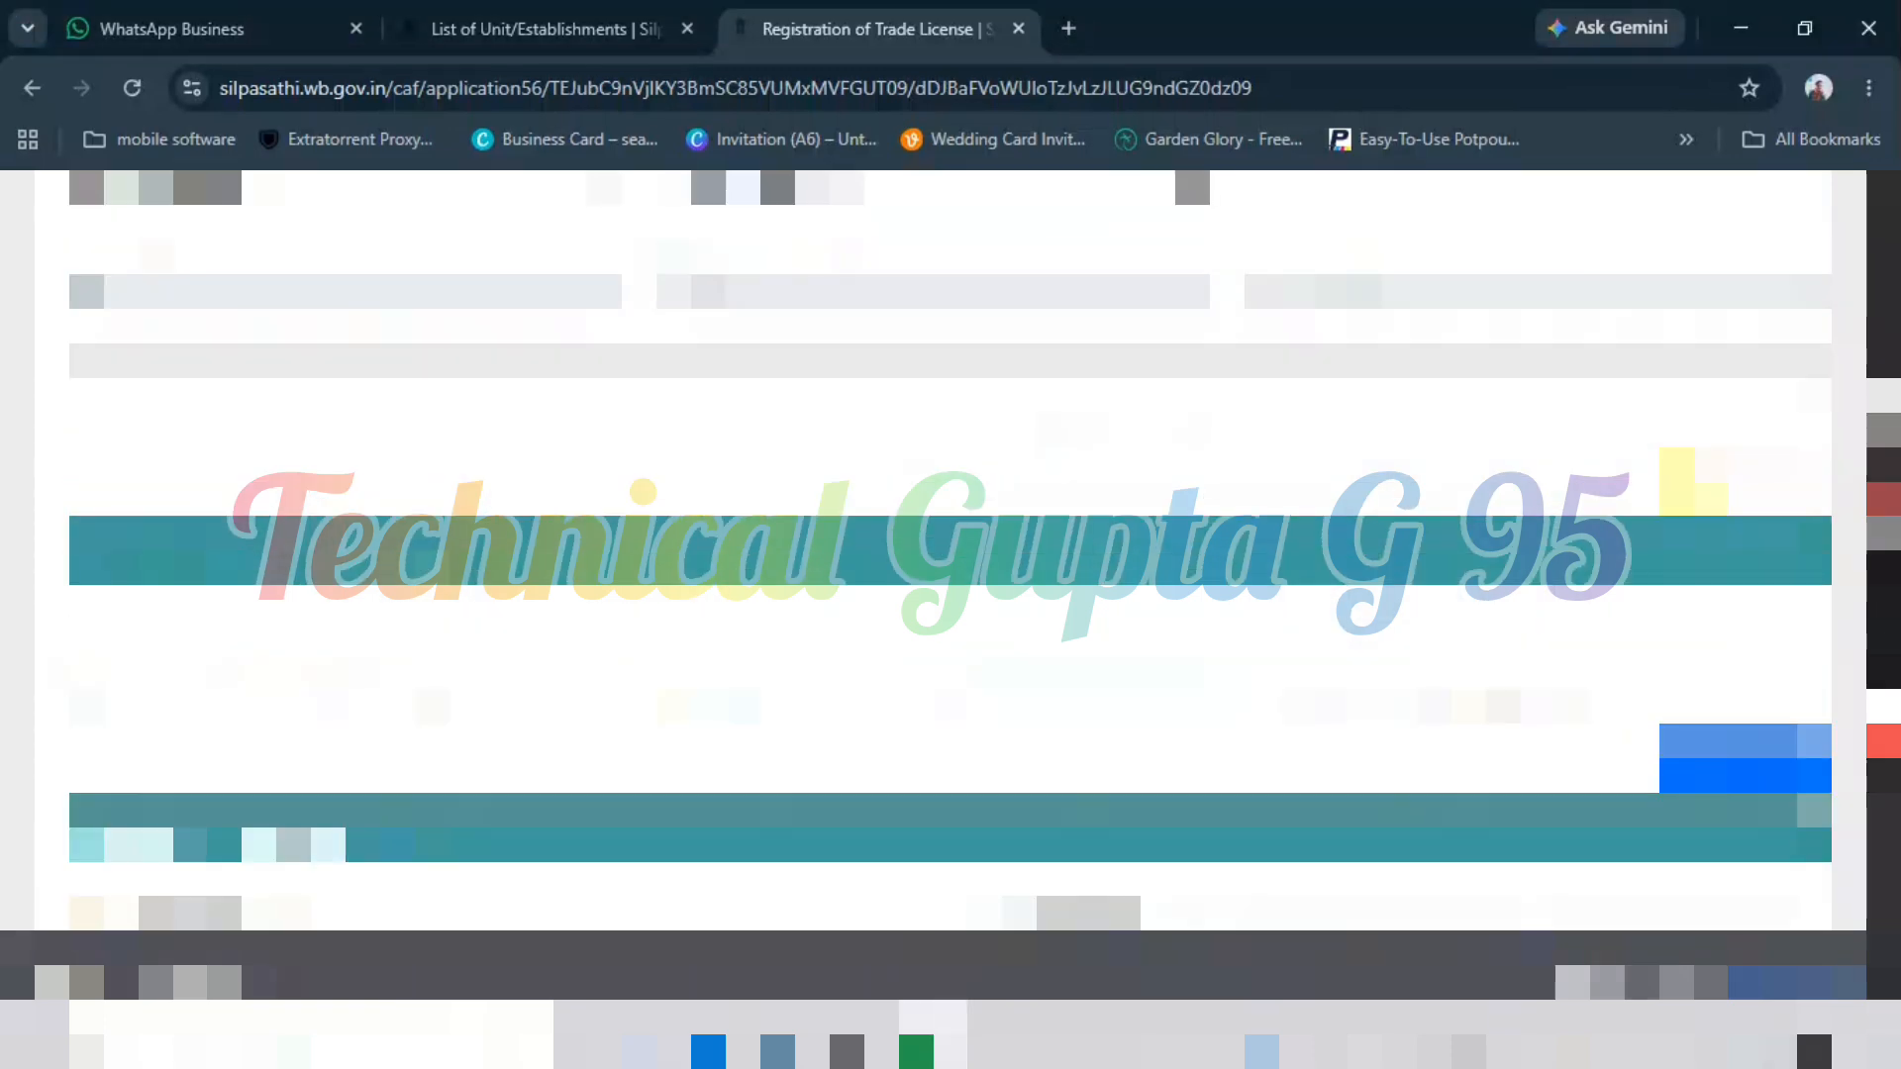
scroll(951, 594, "up", 4)
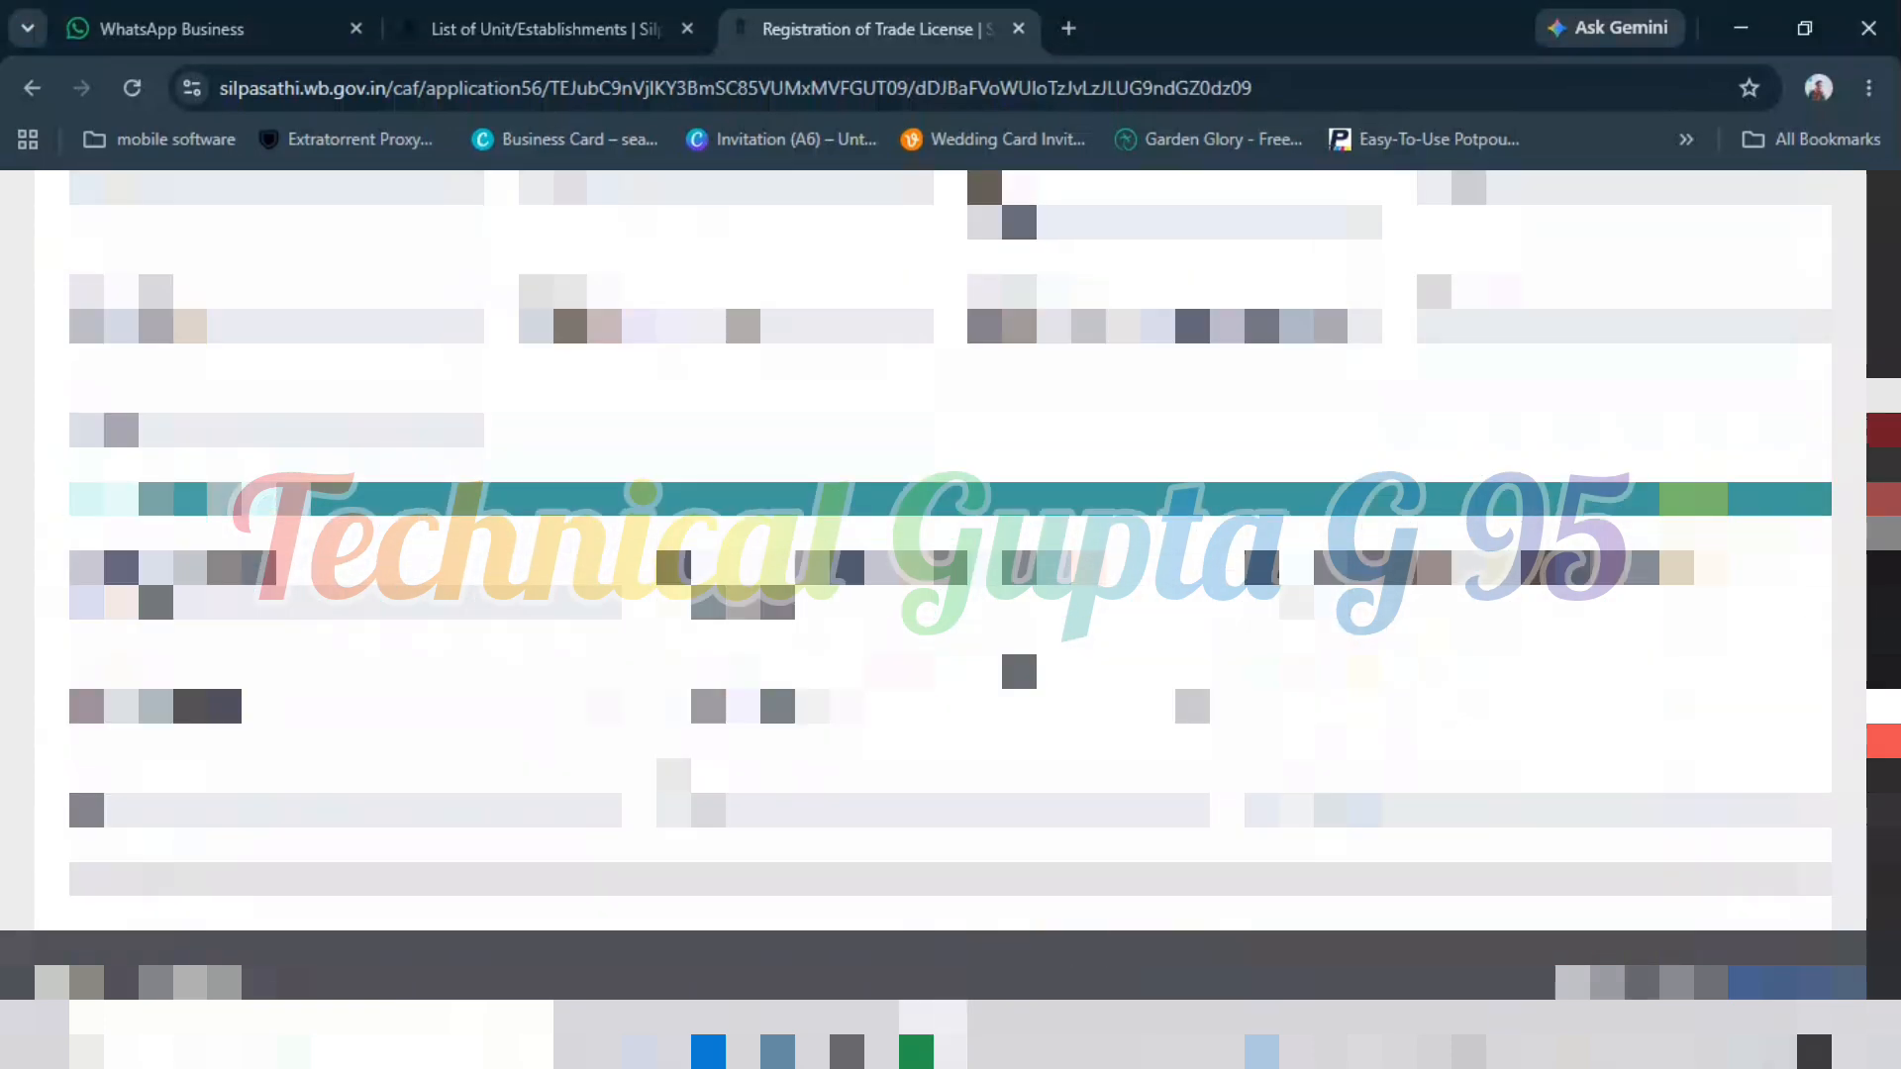
scroll(950, 545, "down", 3)
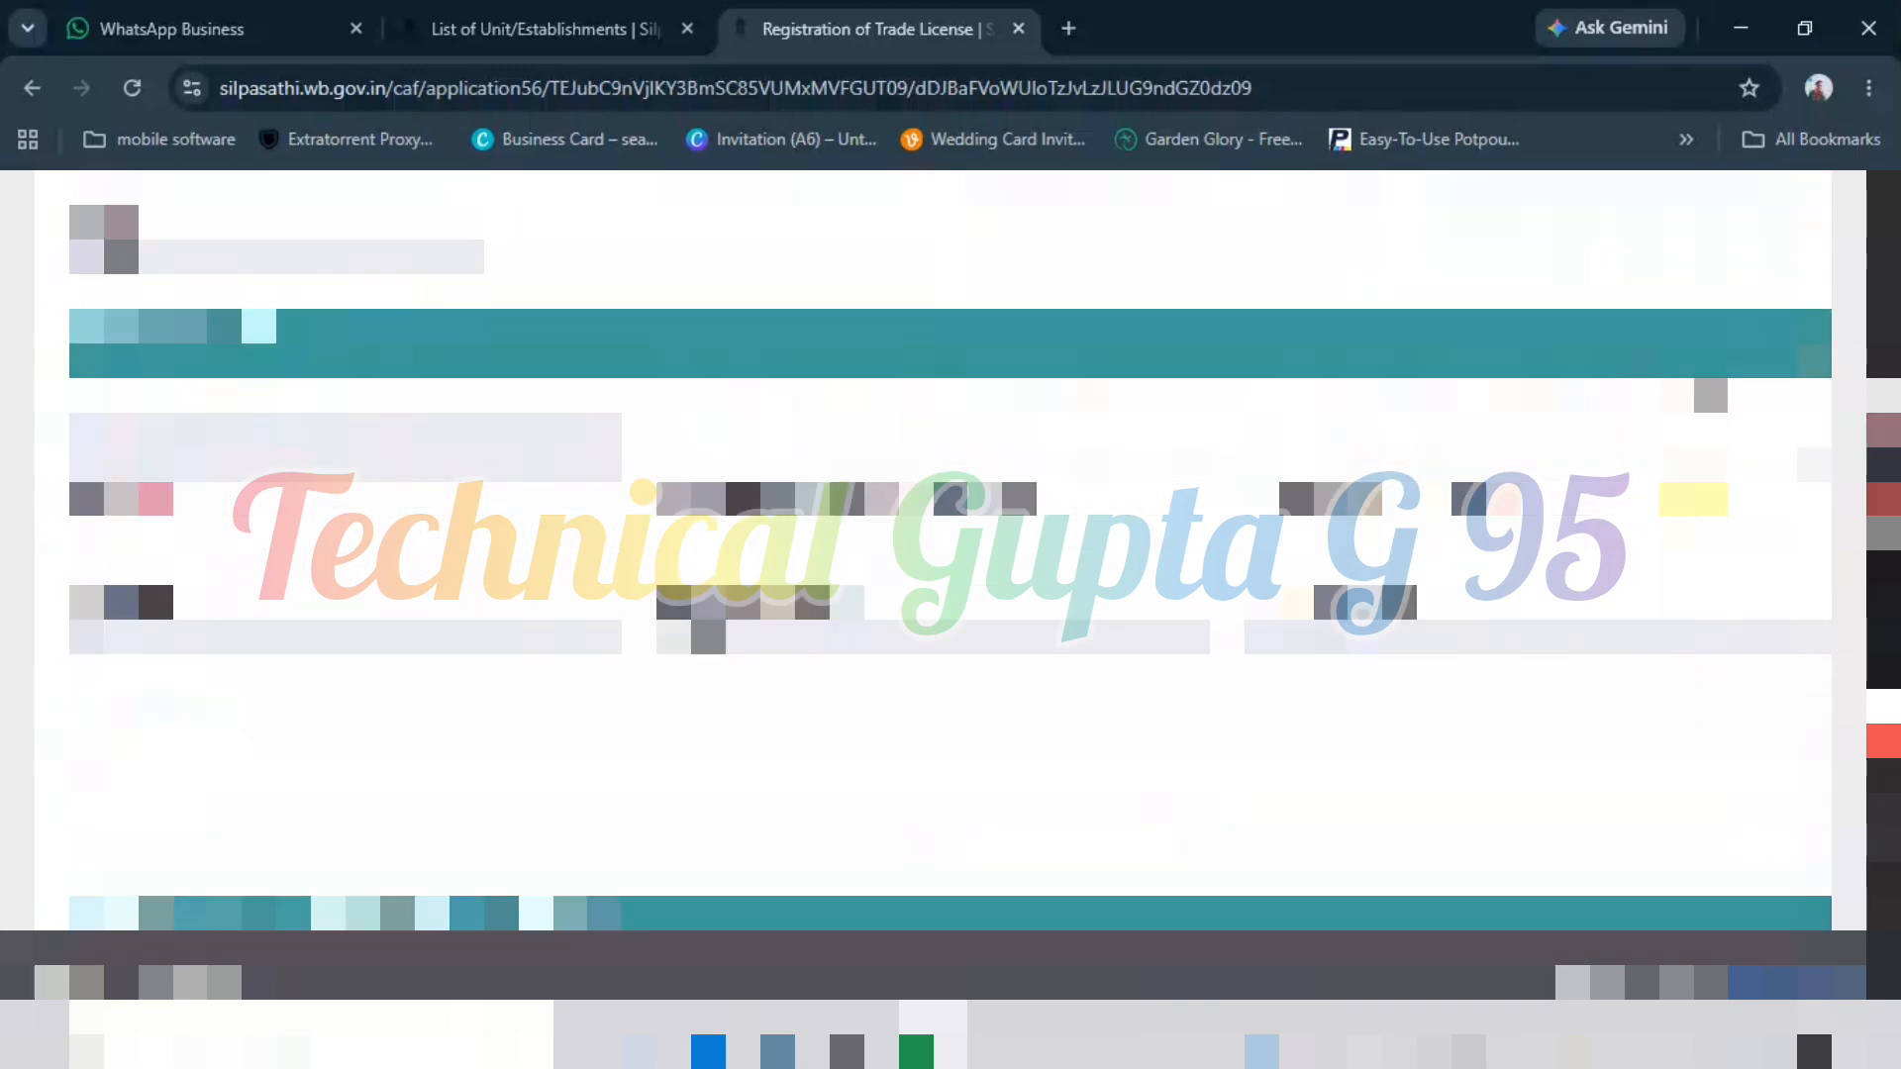
key("Return")
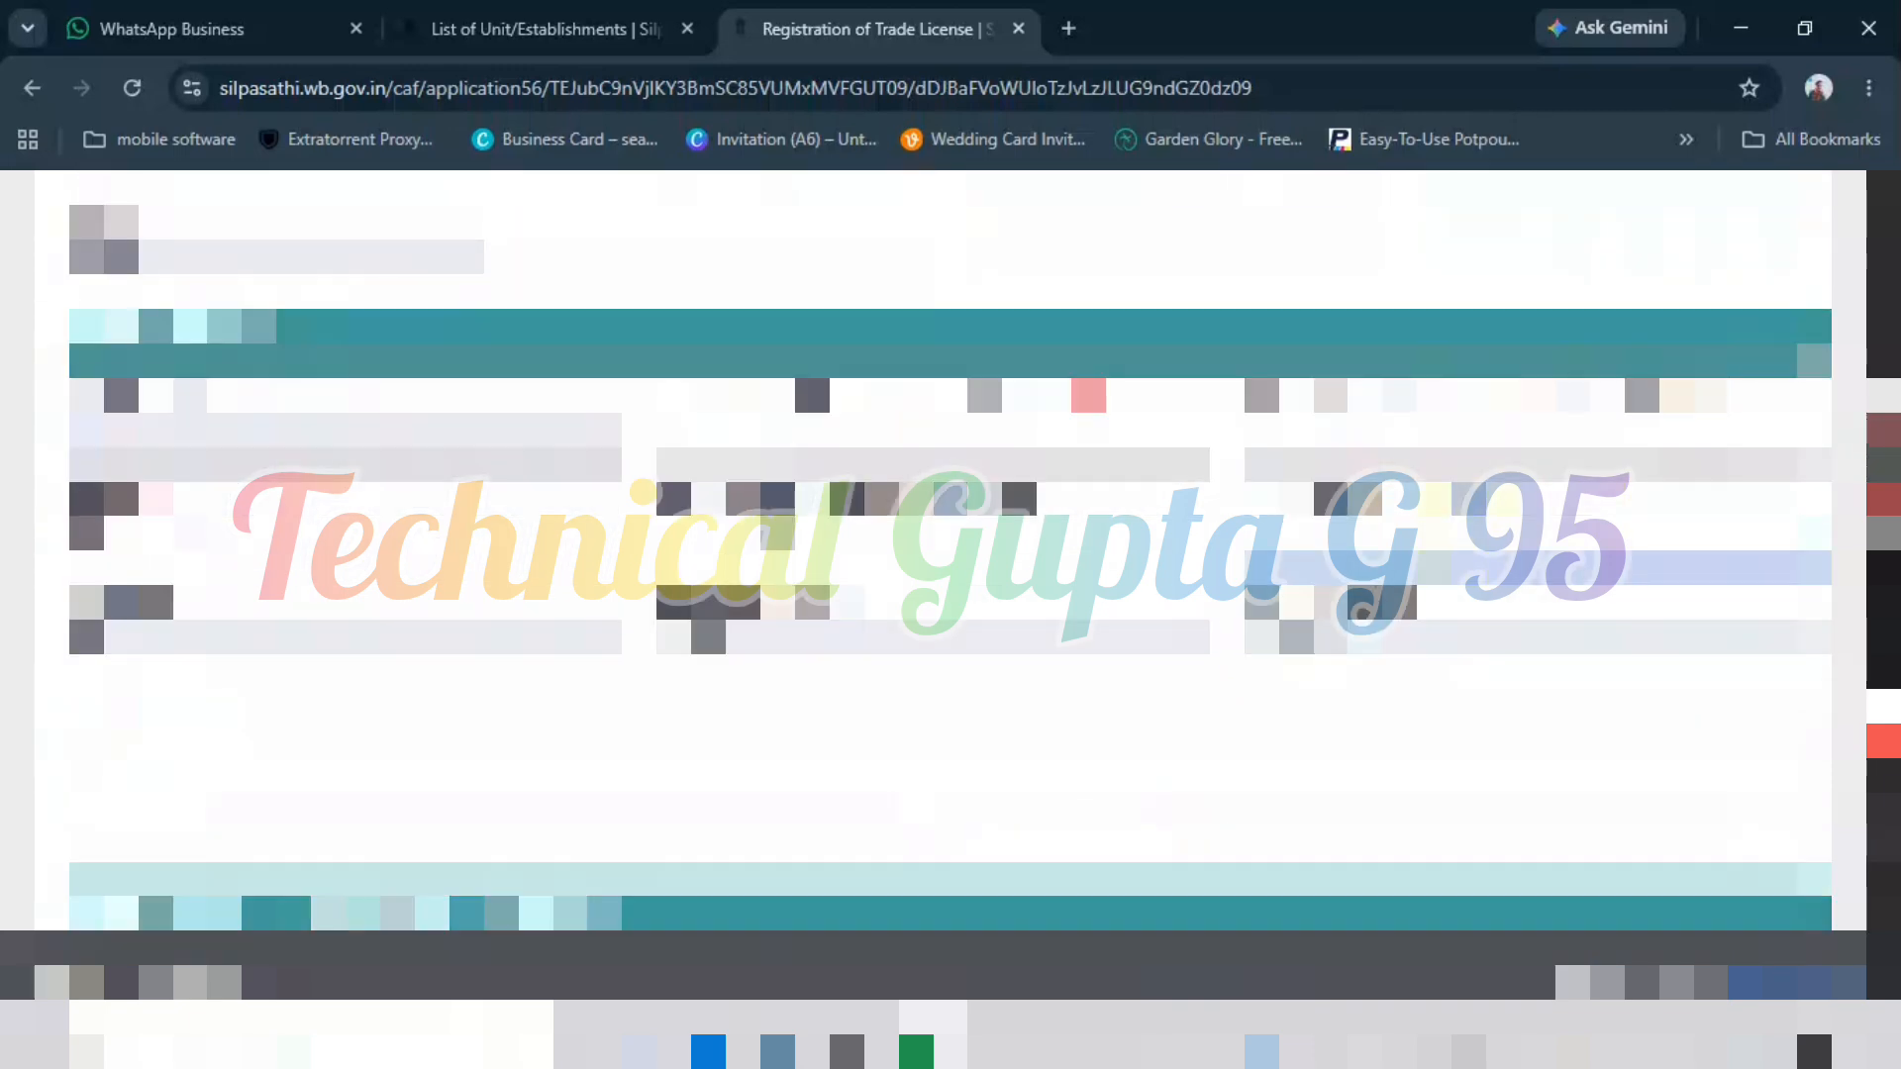
scroll(877, 324, "down", 2)
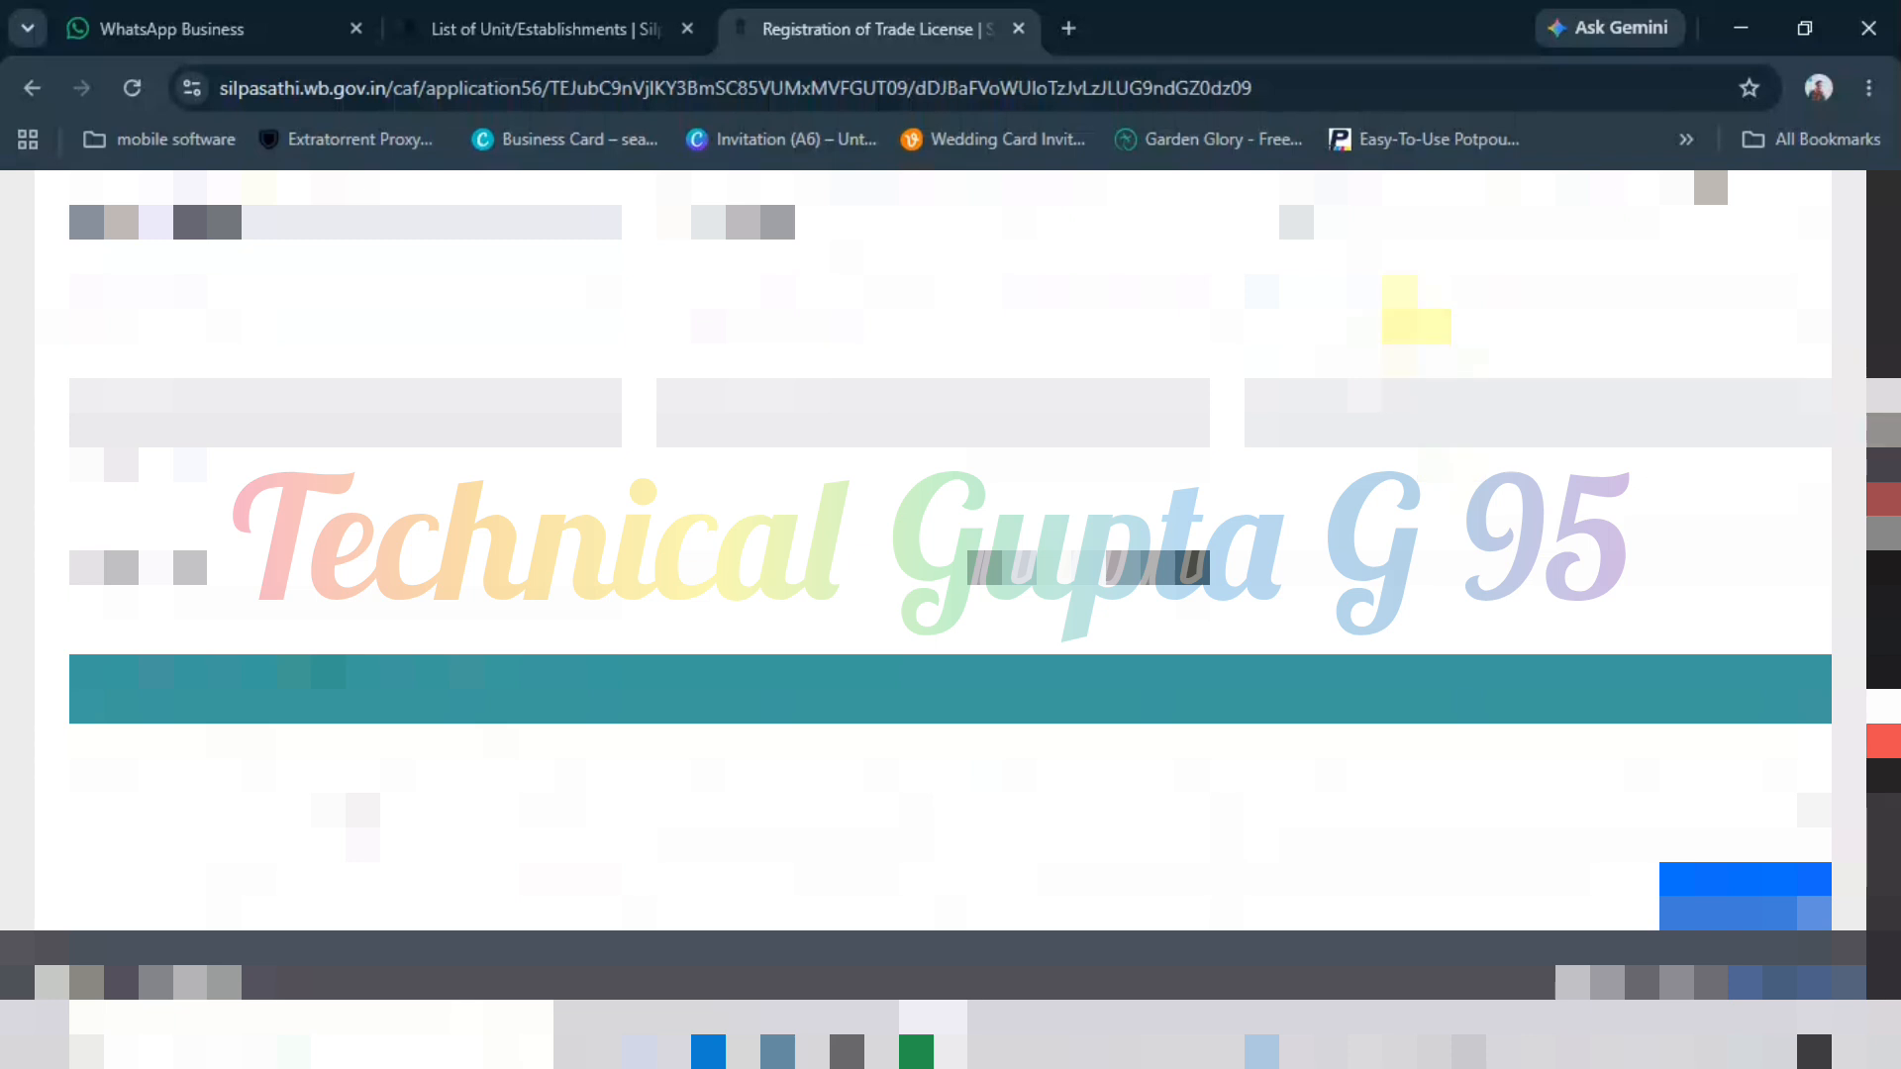
left_click(1426, 413)
left_click(1346, 395)
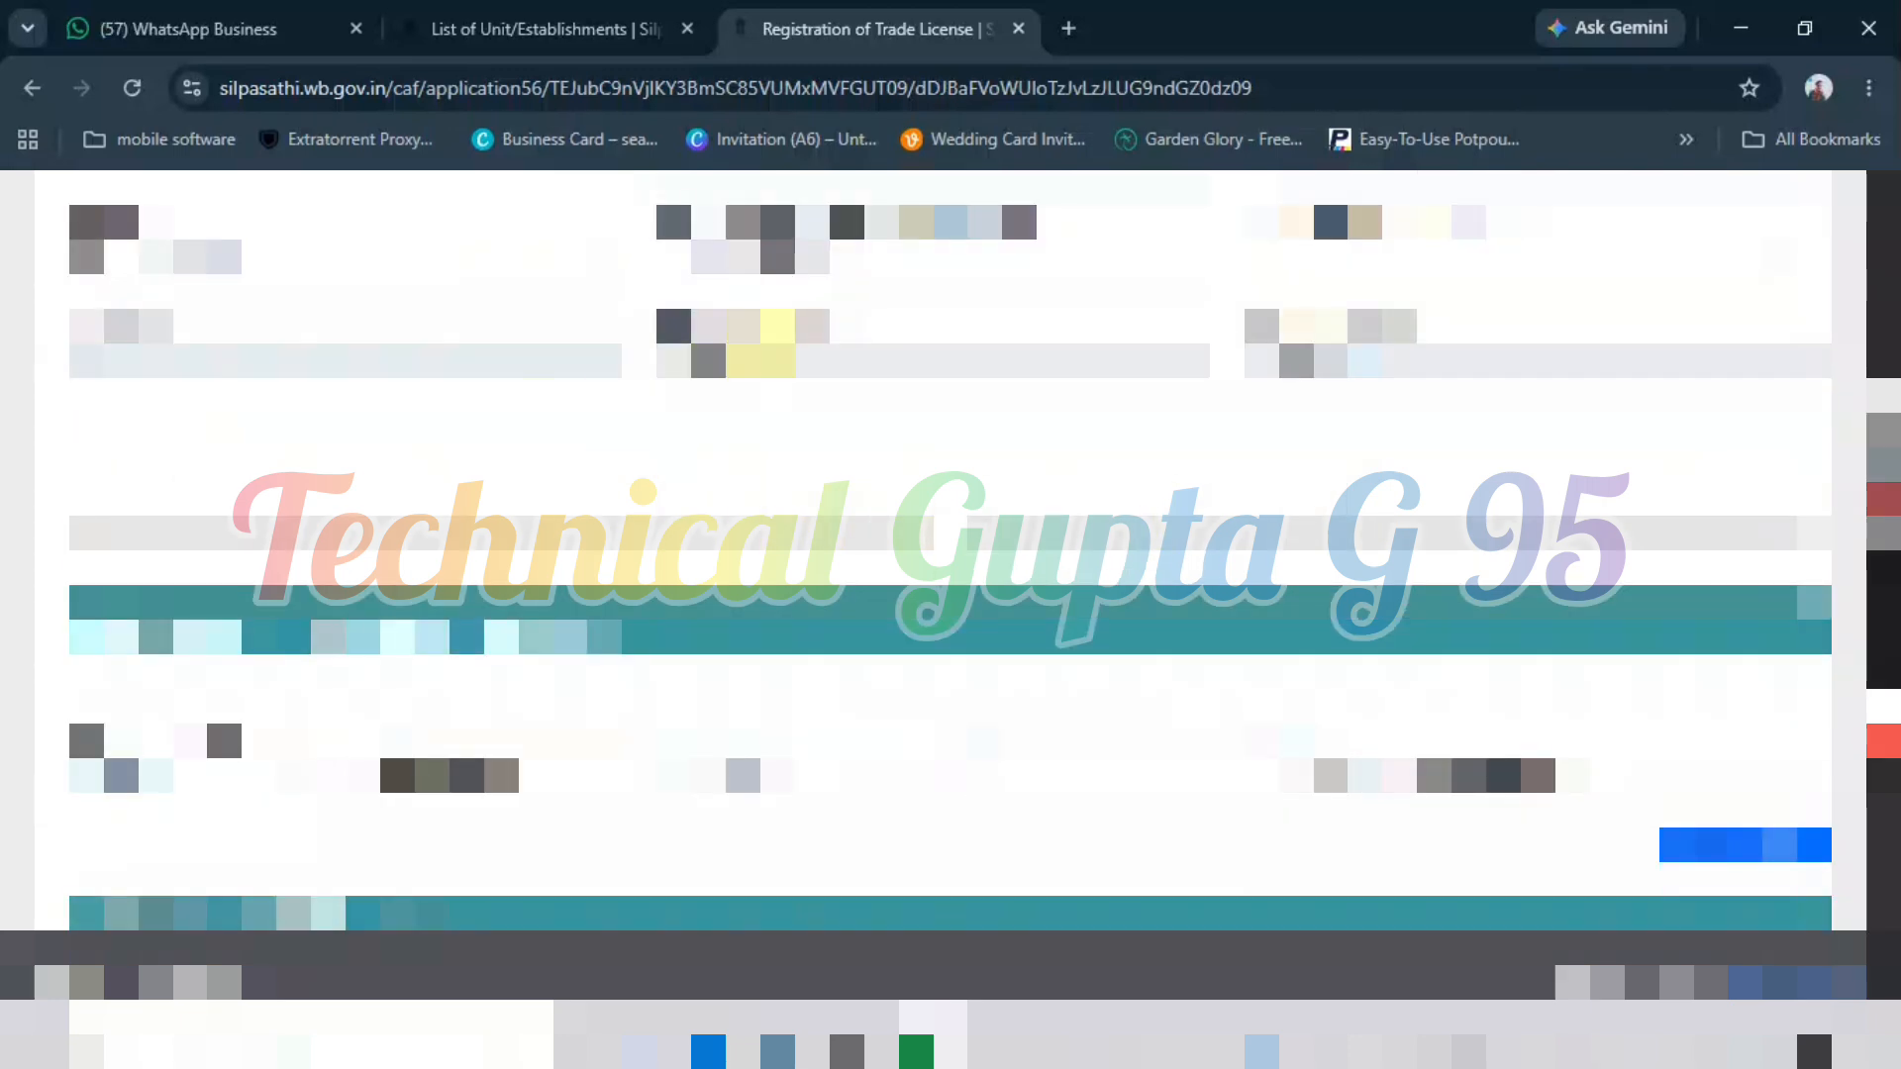
- Choose the final option from the selection list in the last section of the trade license registration form
scroll(950, 545, "down", 5)
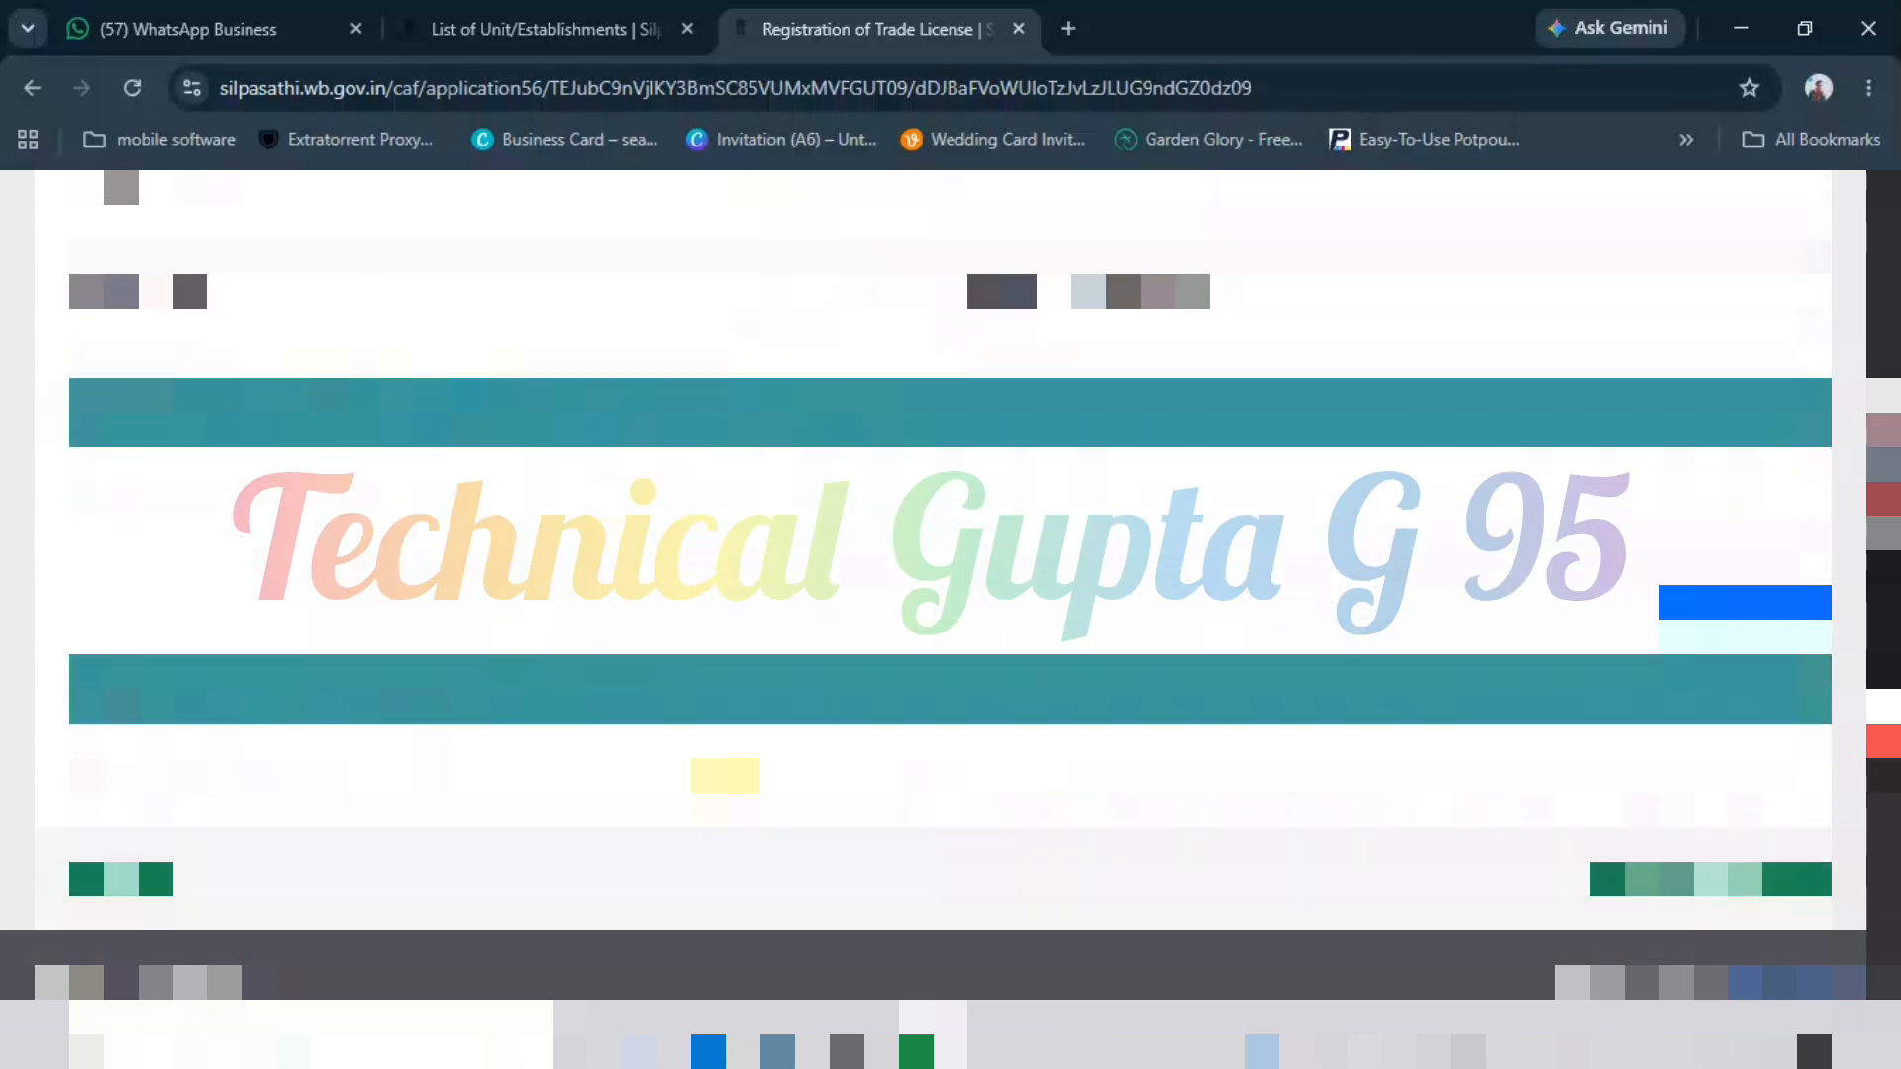
left_click(1037, 792)
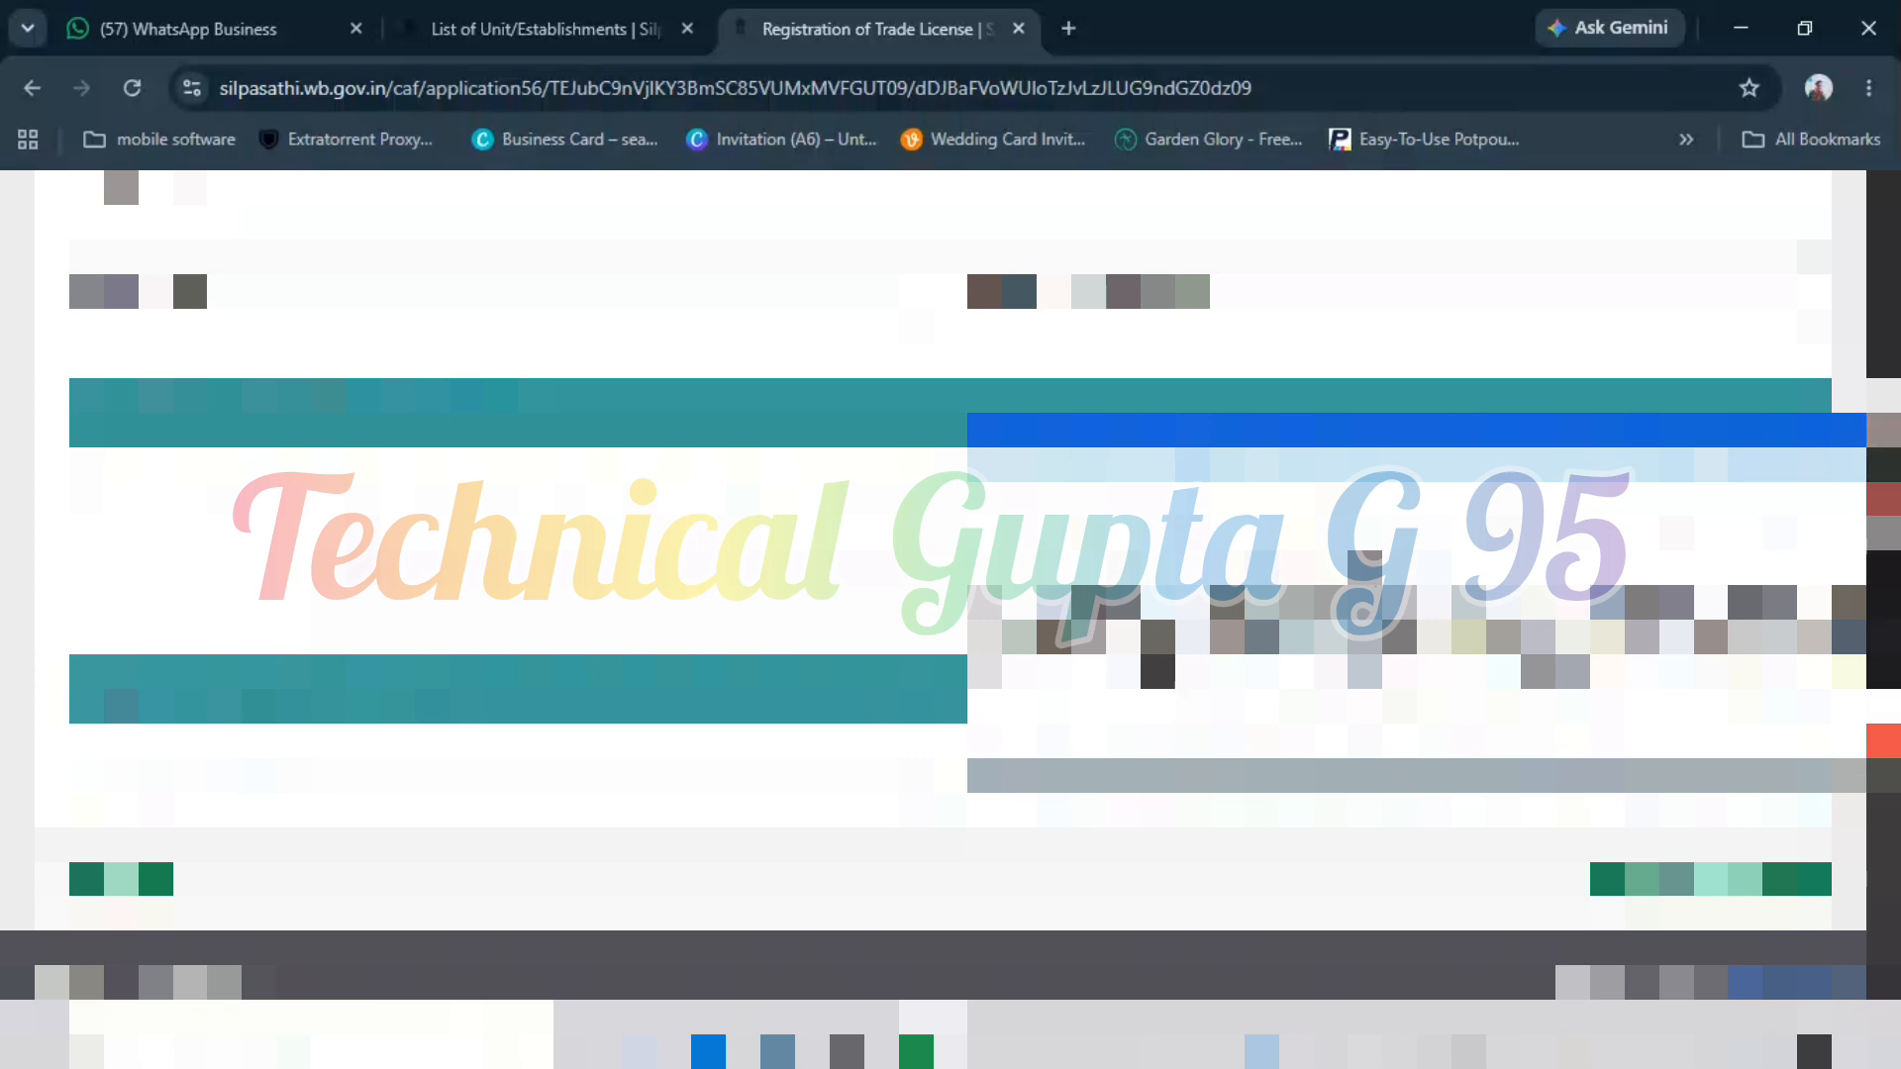
key("Down")
key("Down")
key("Down")
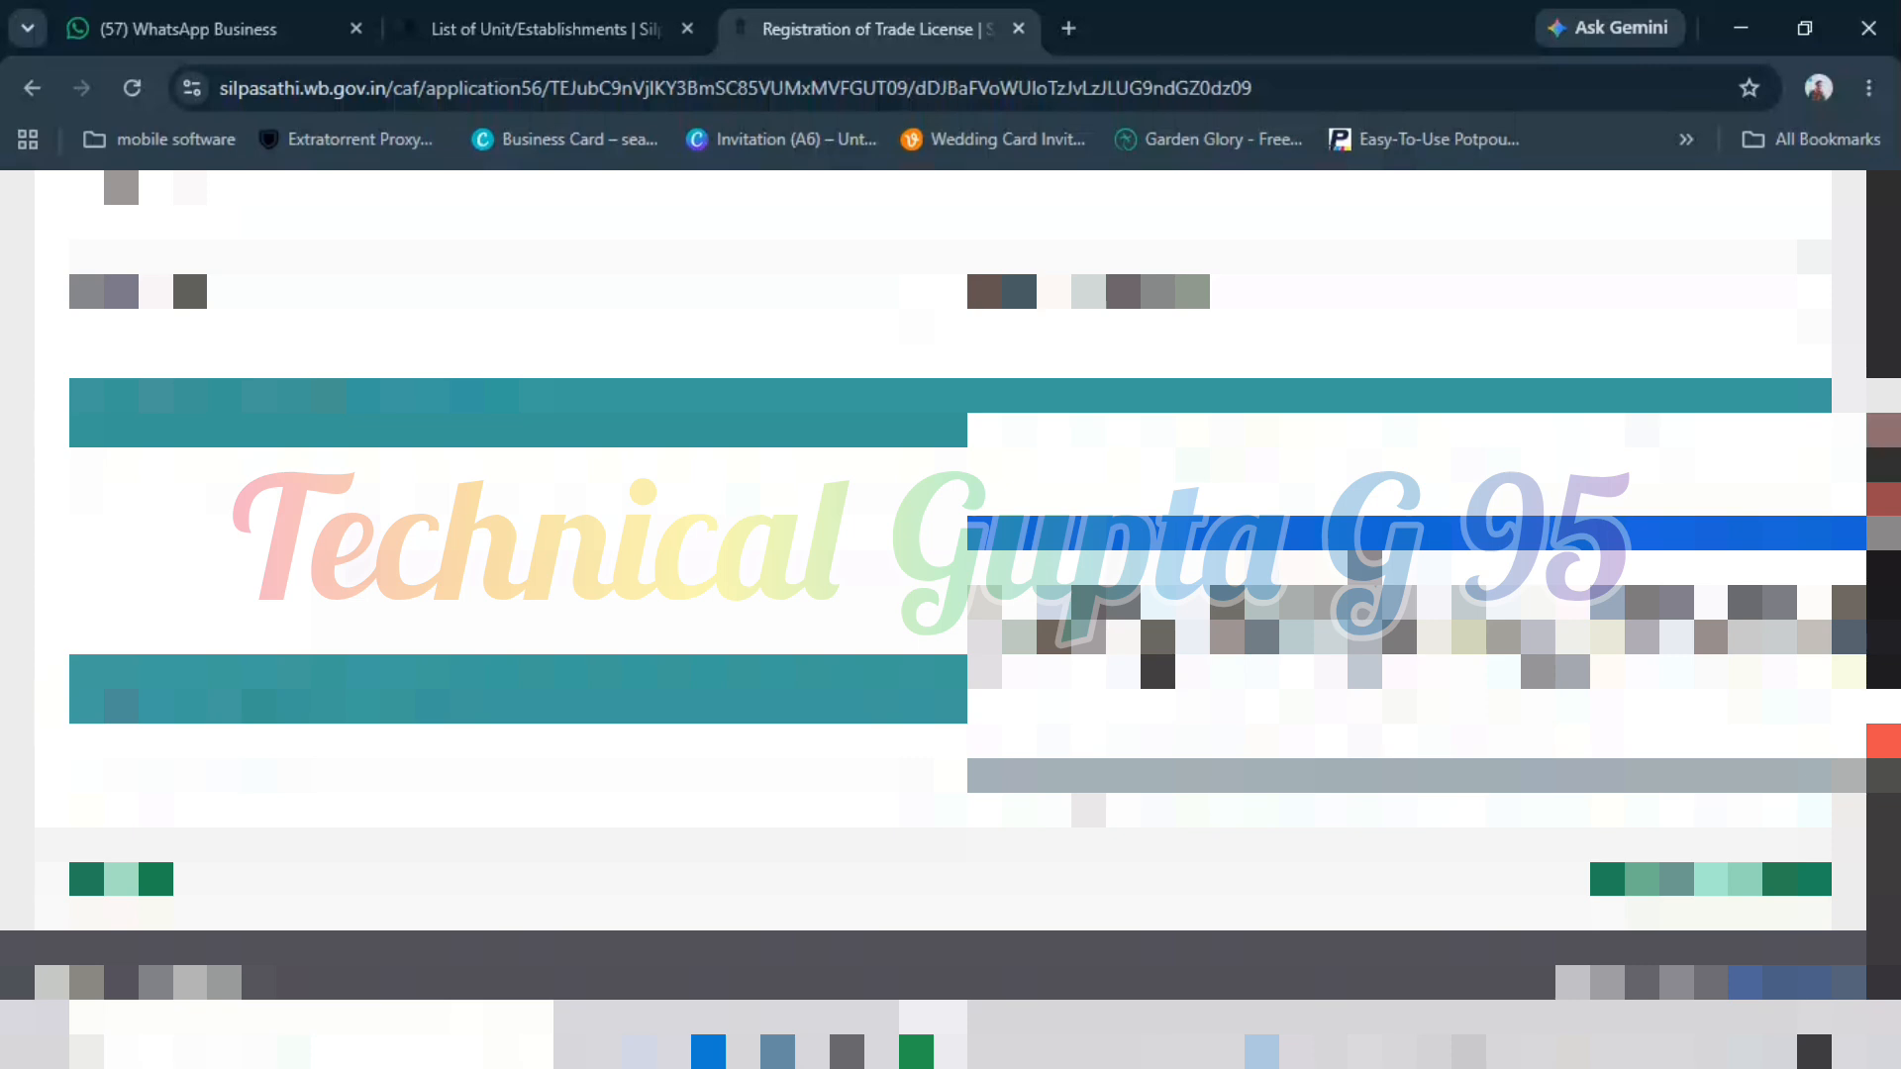
key("Down")
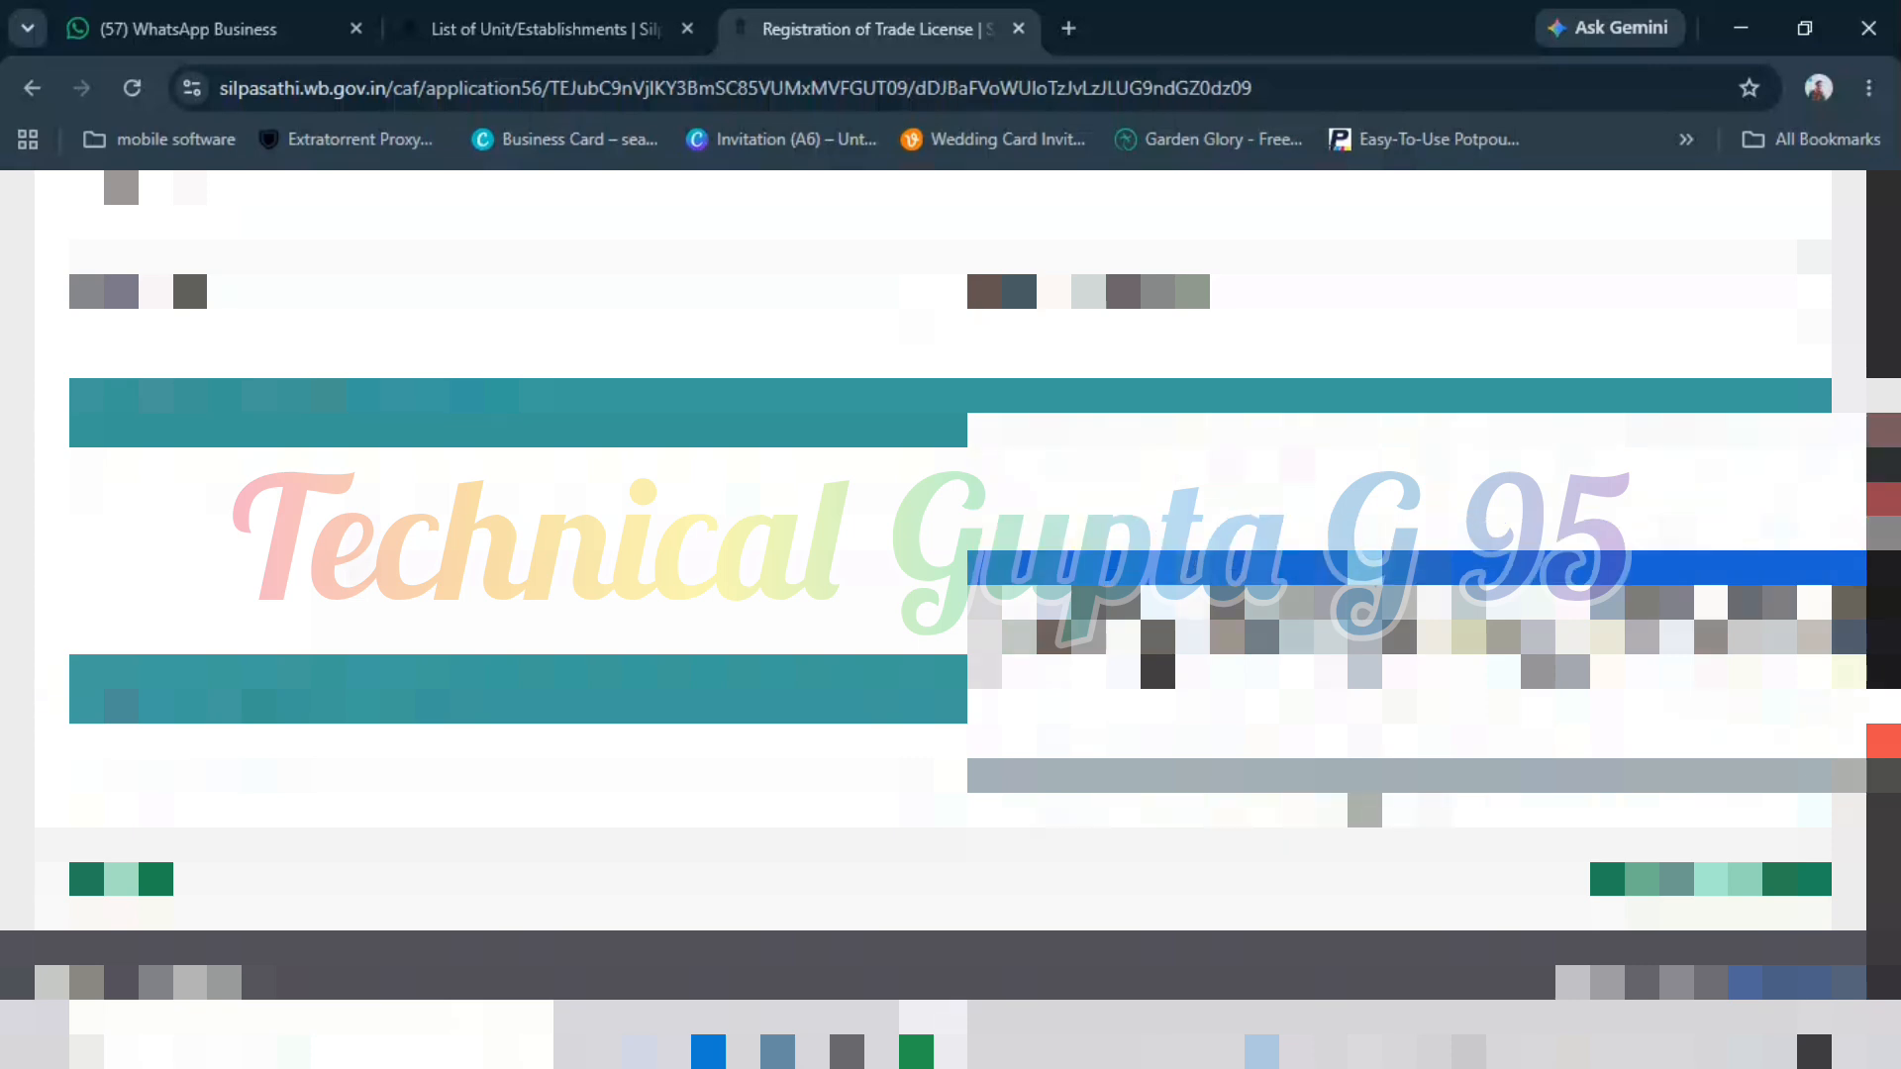
key("Down")
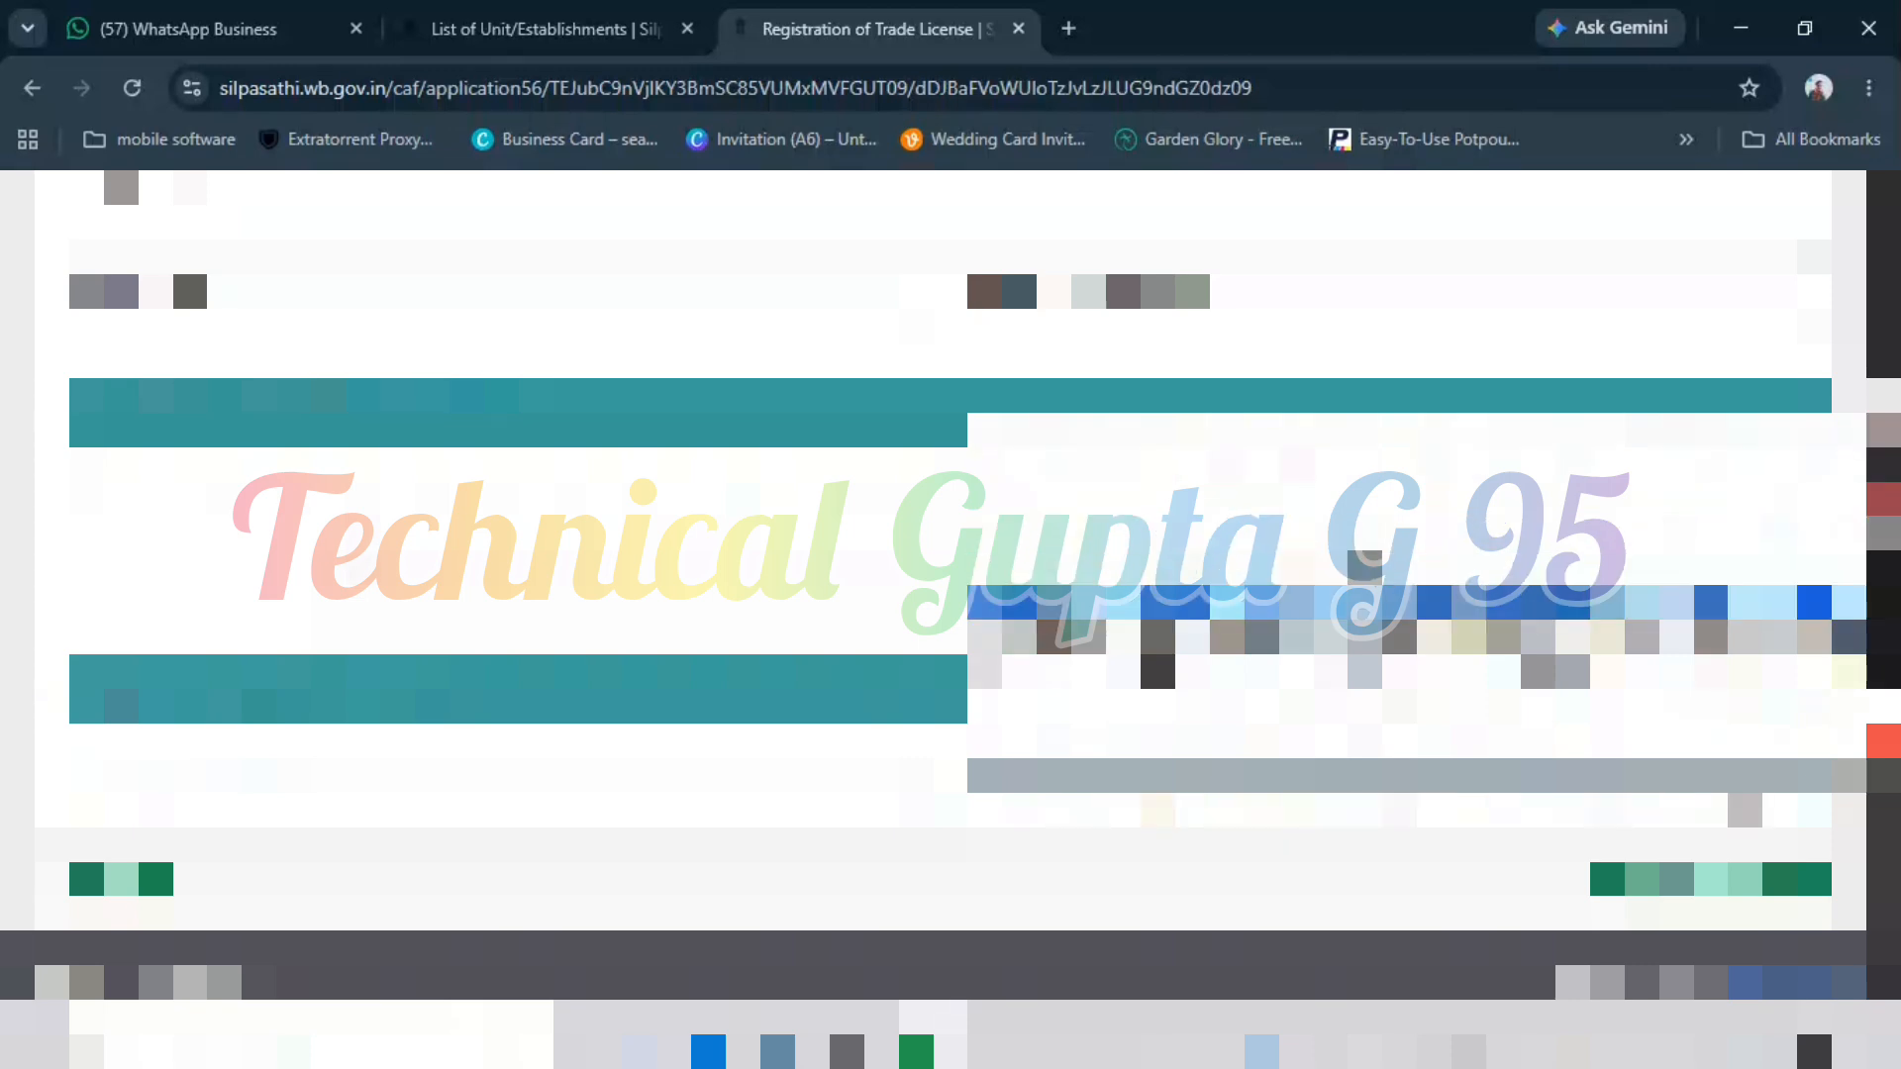
key("Down")
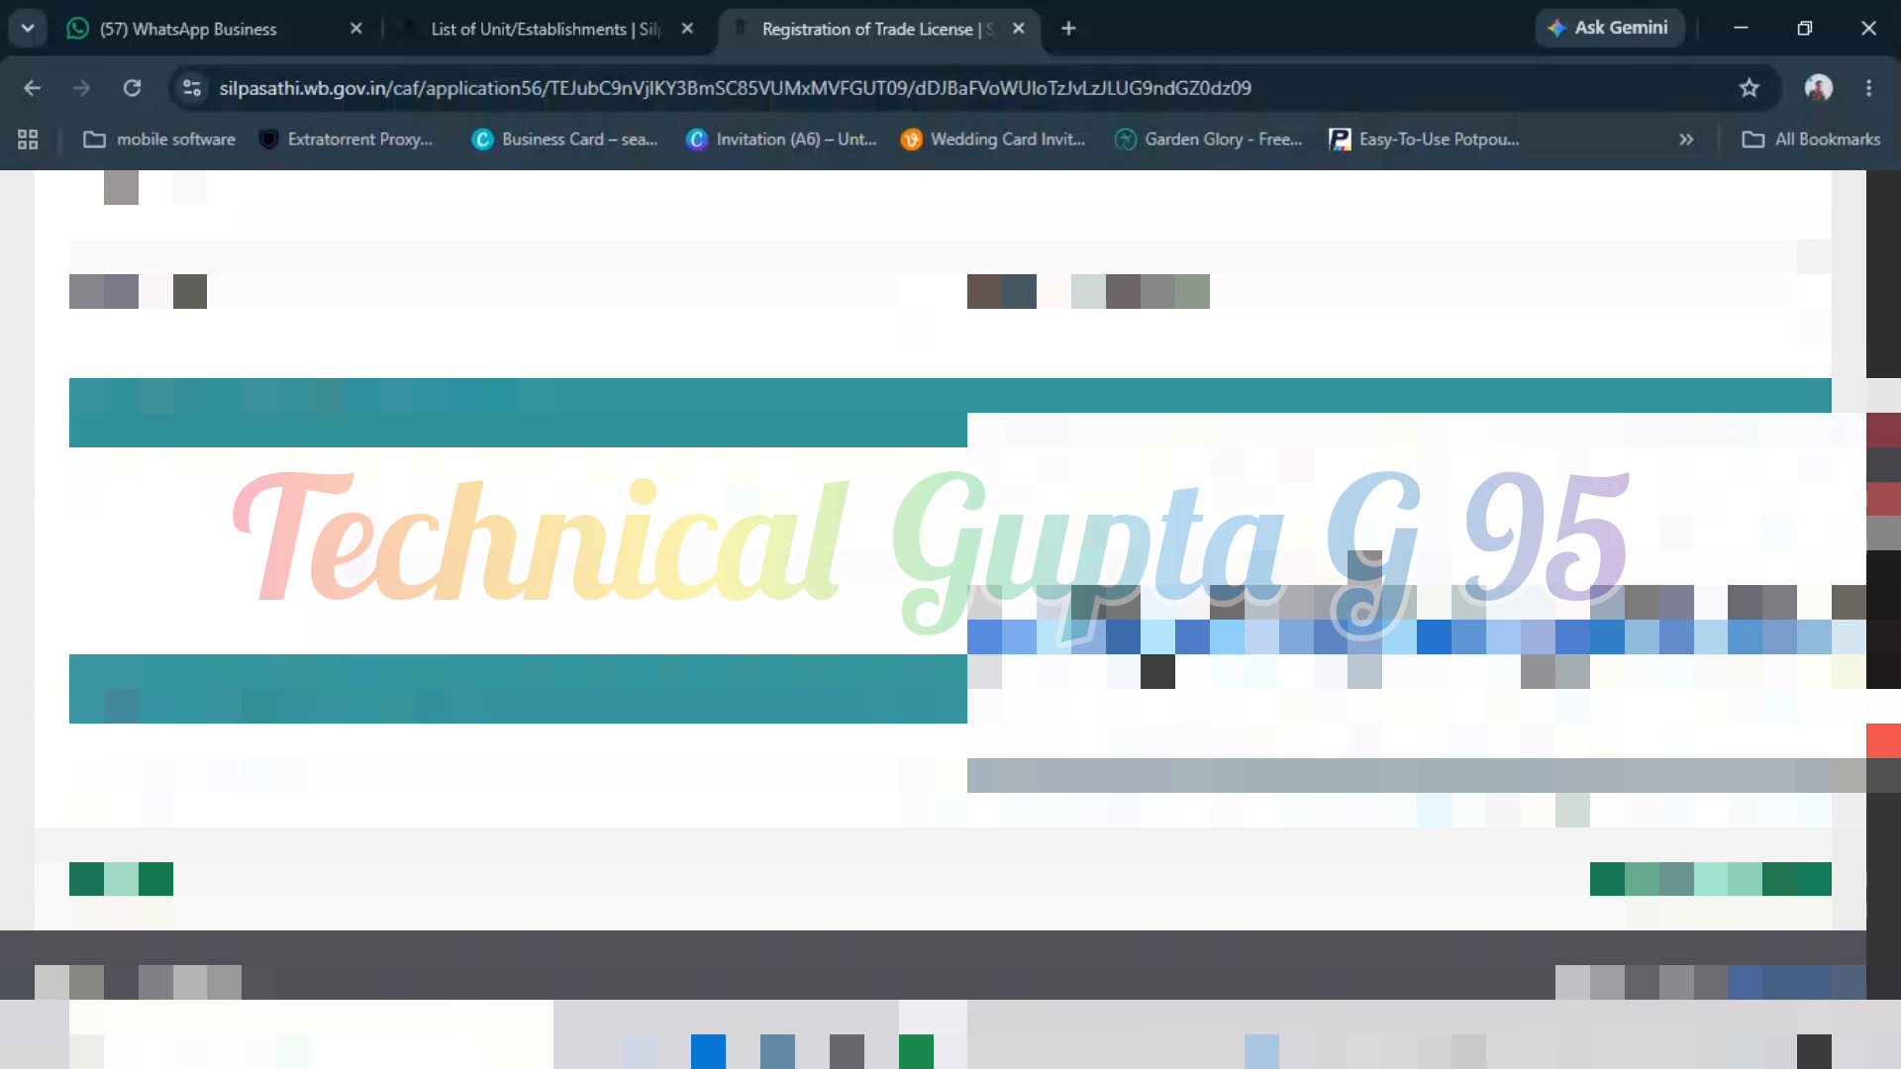
key("Down")
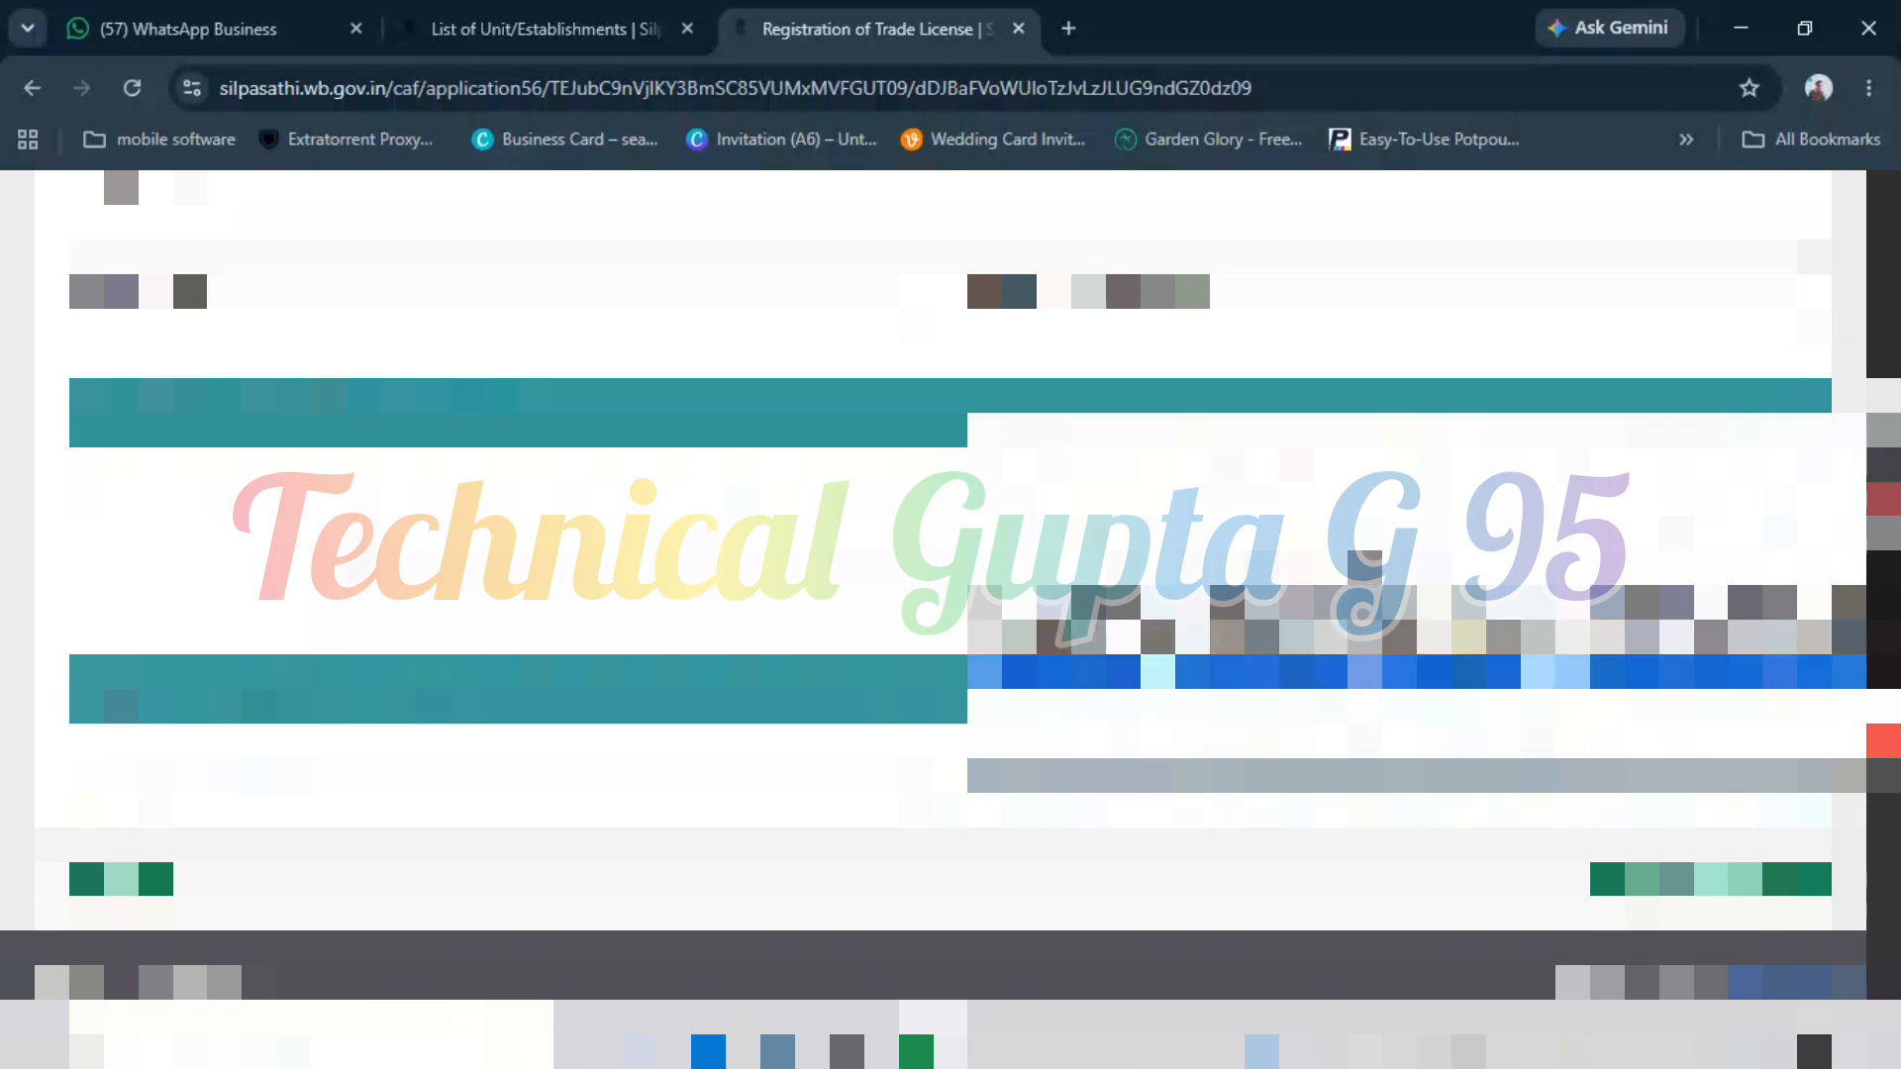
key("Down")
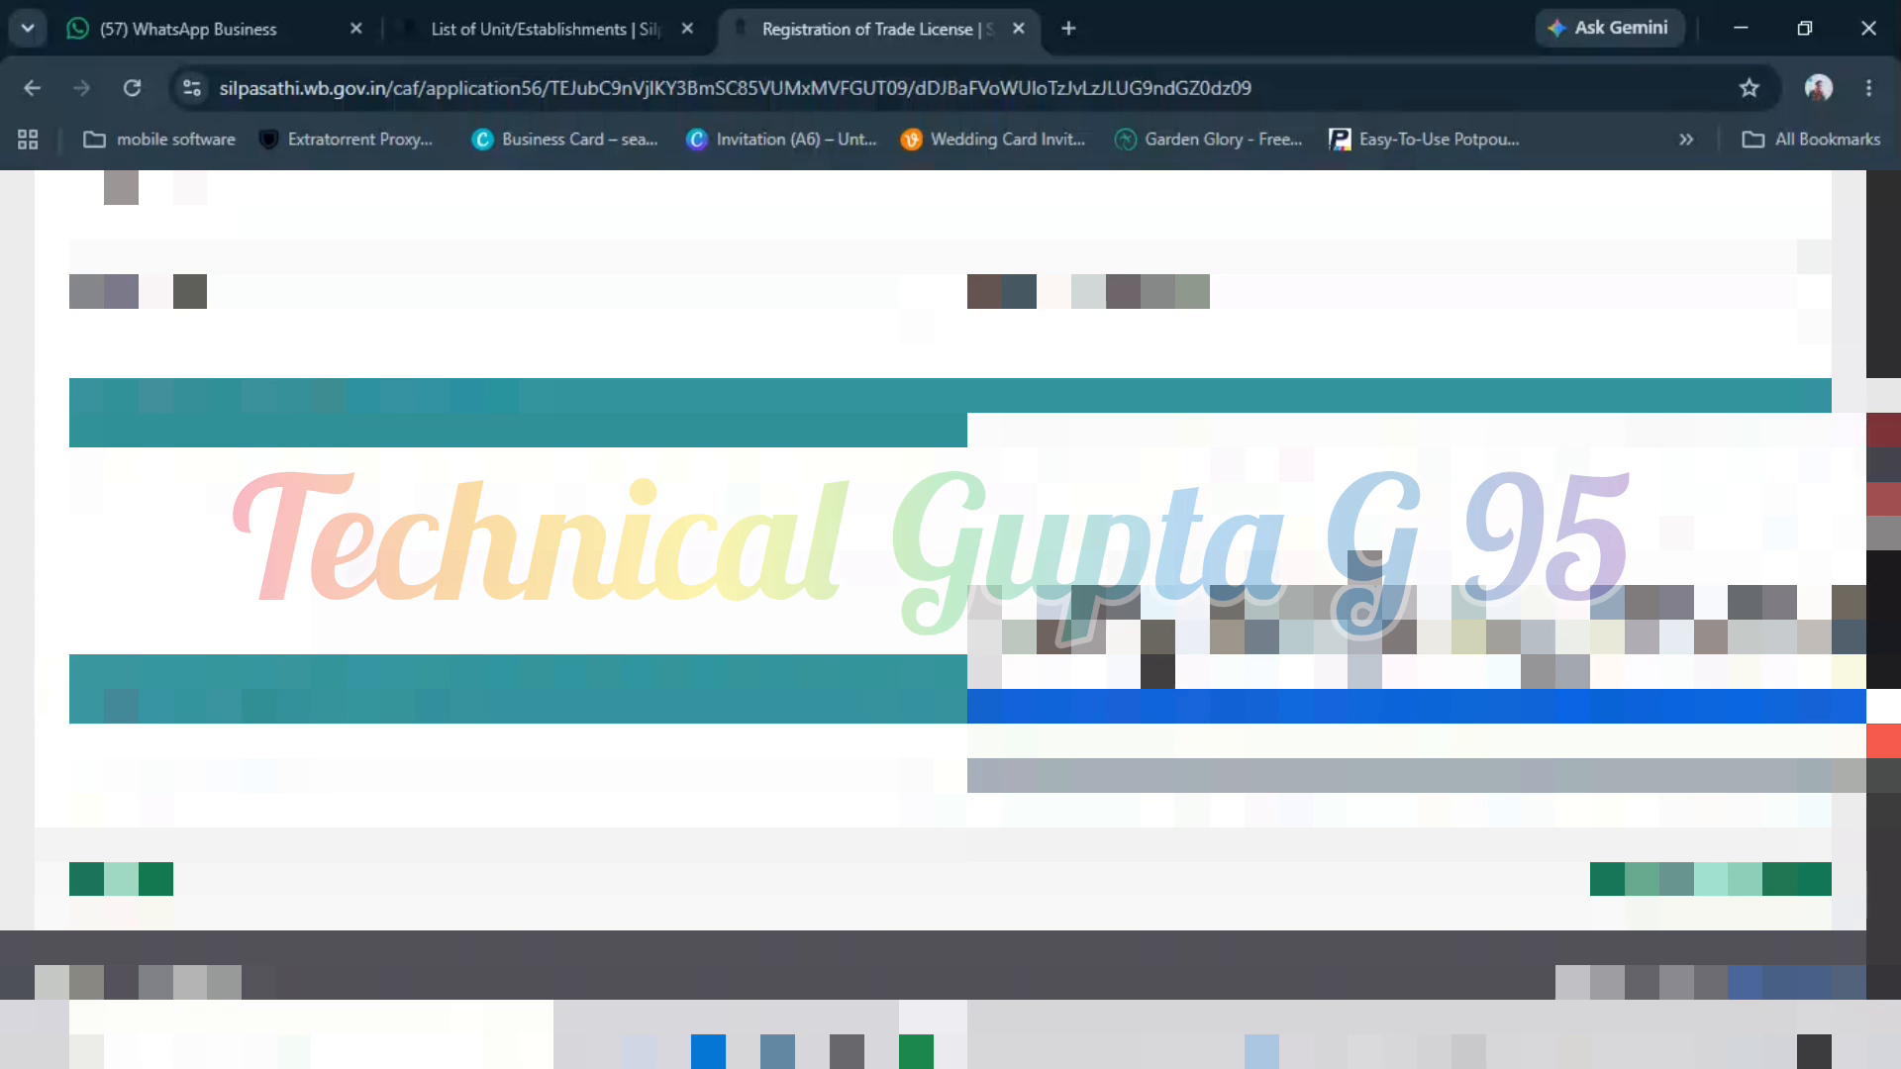
key("Down")
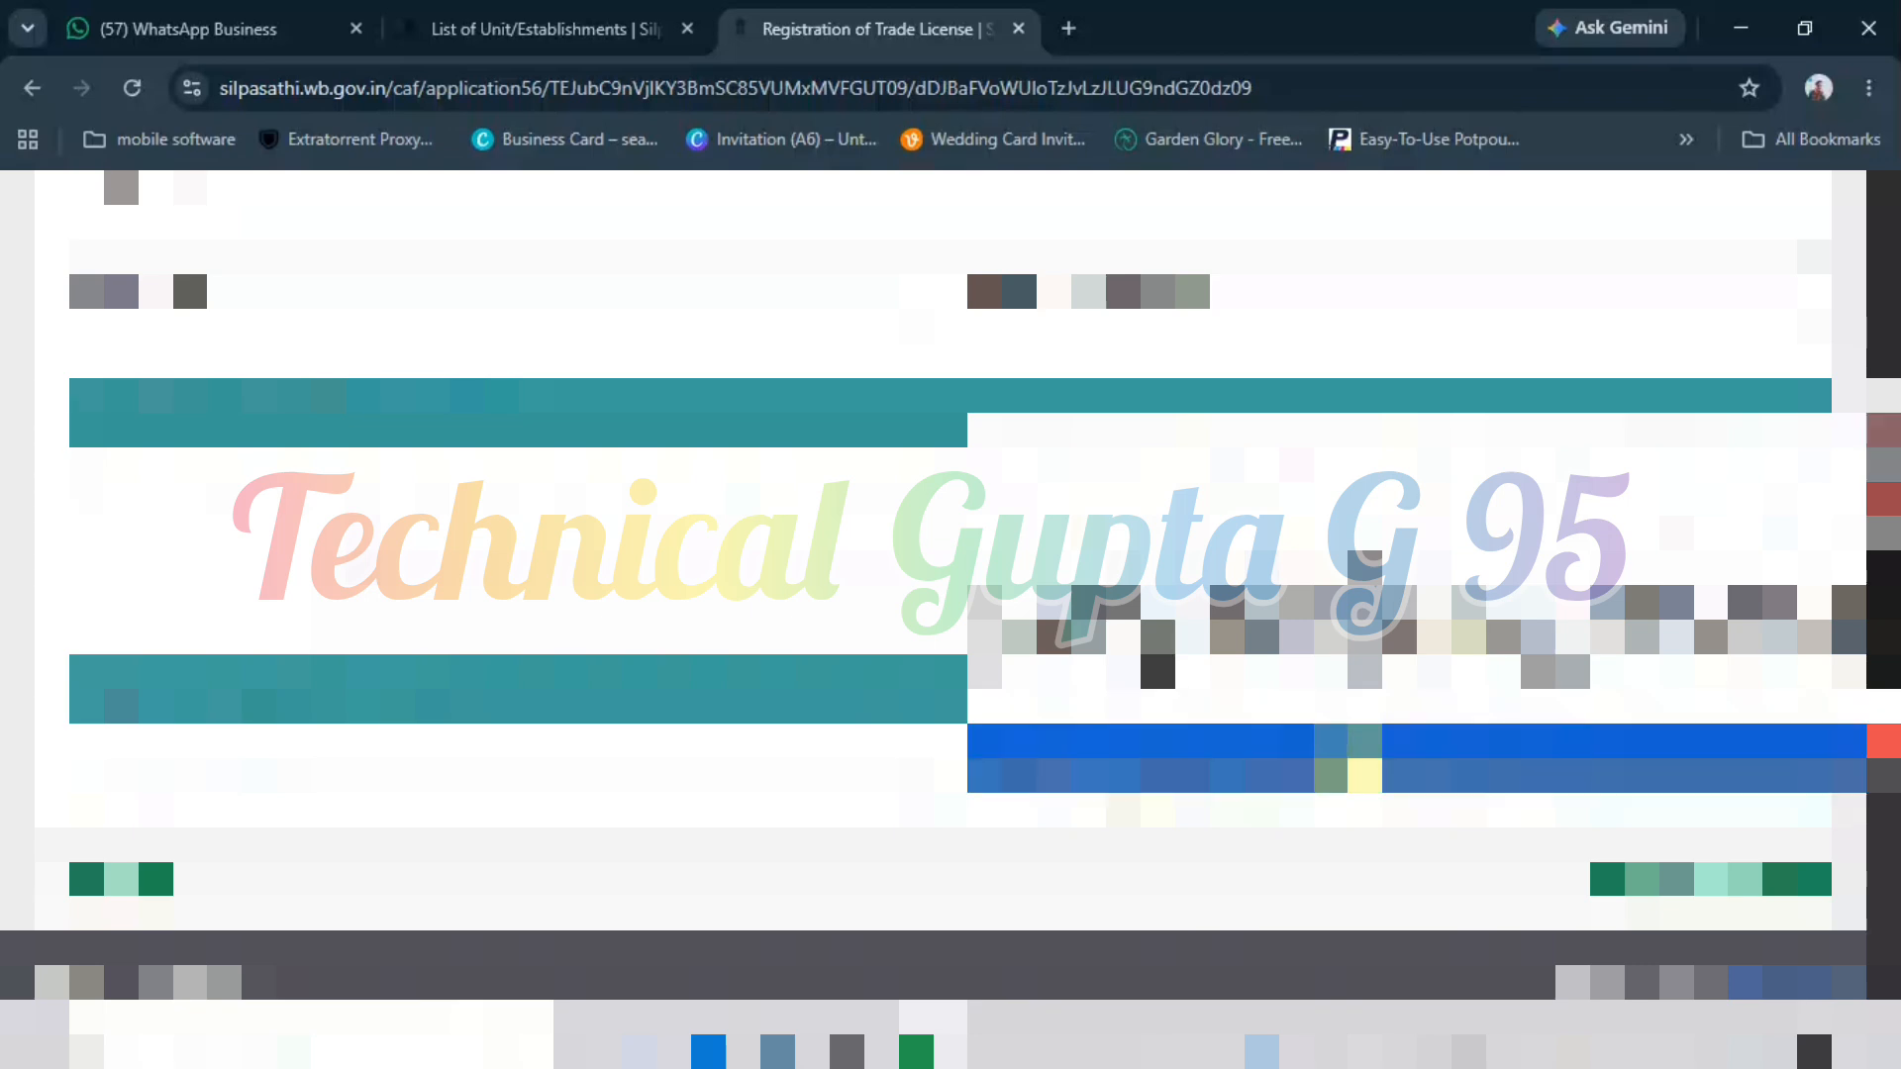
left_click(1364, 743)
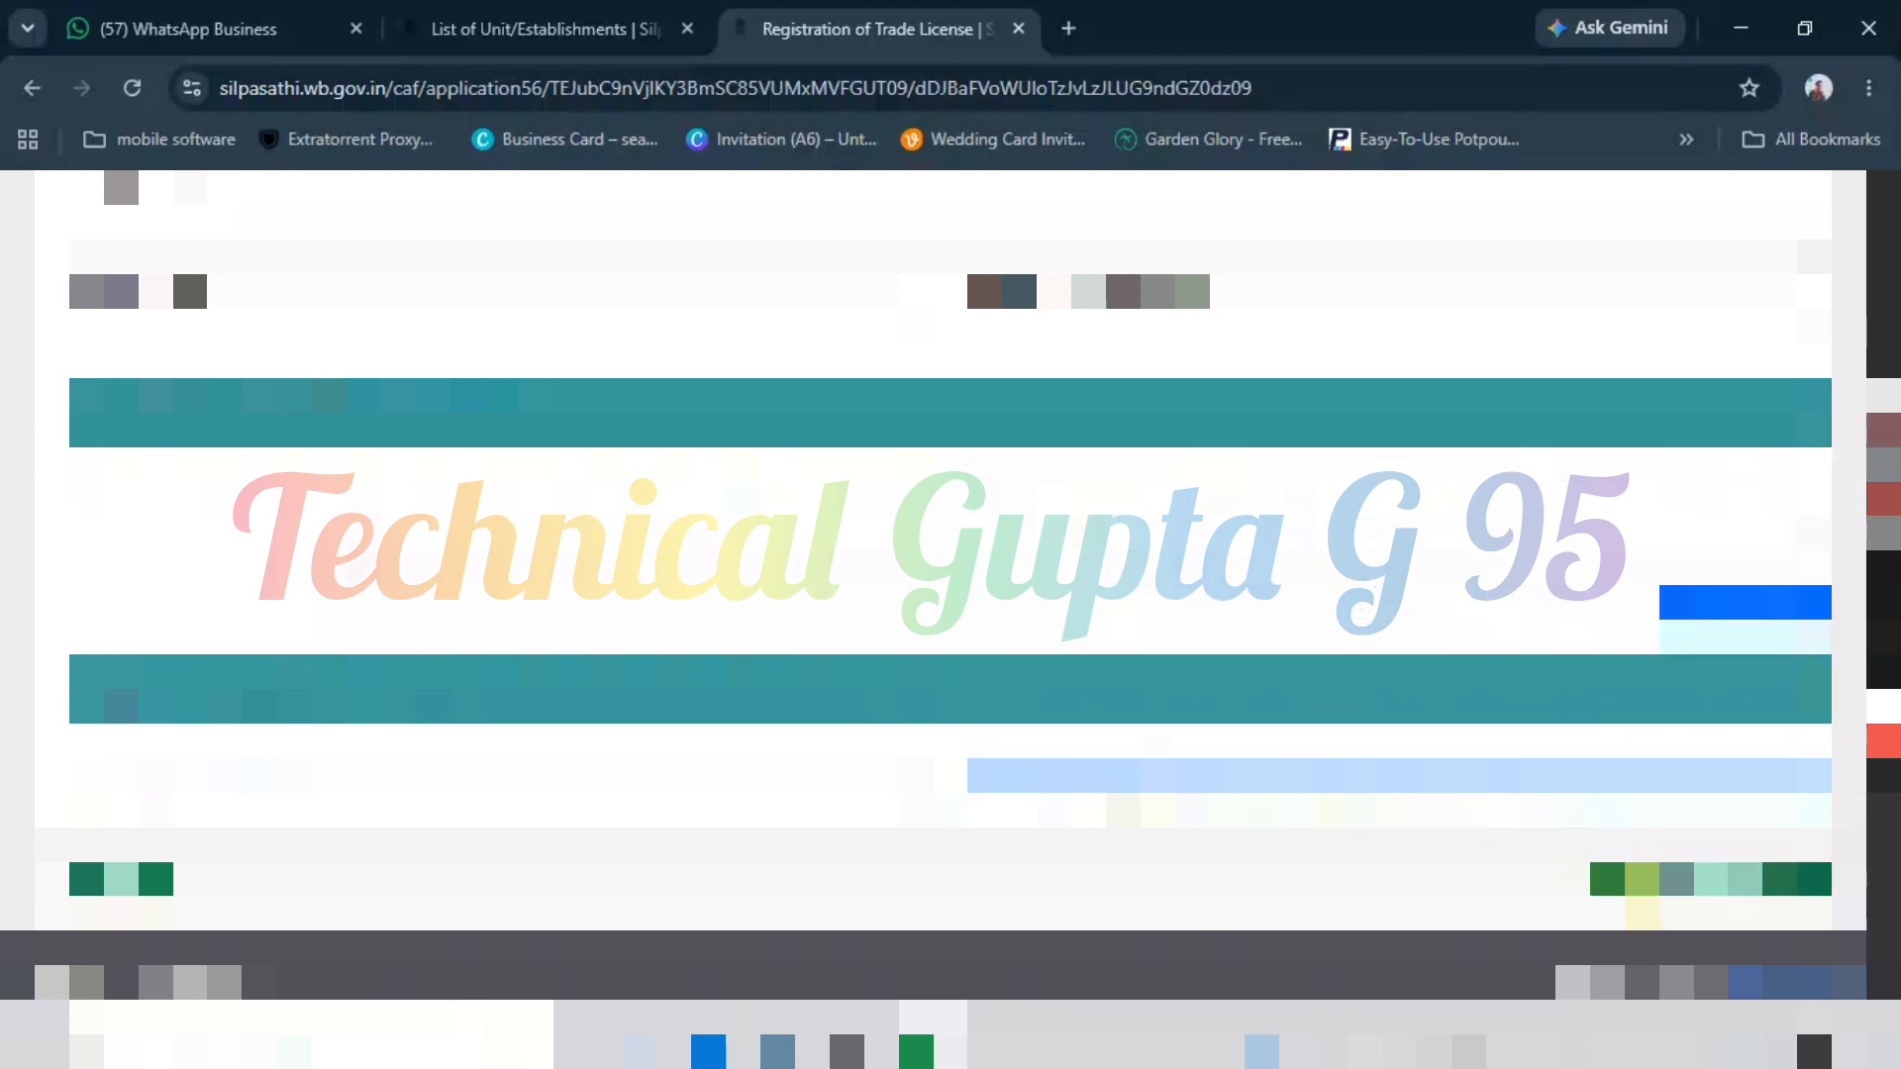
- Try to save the registration form and continue to the next stage of the application
left_click(117, 12)
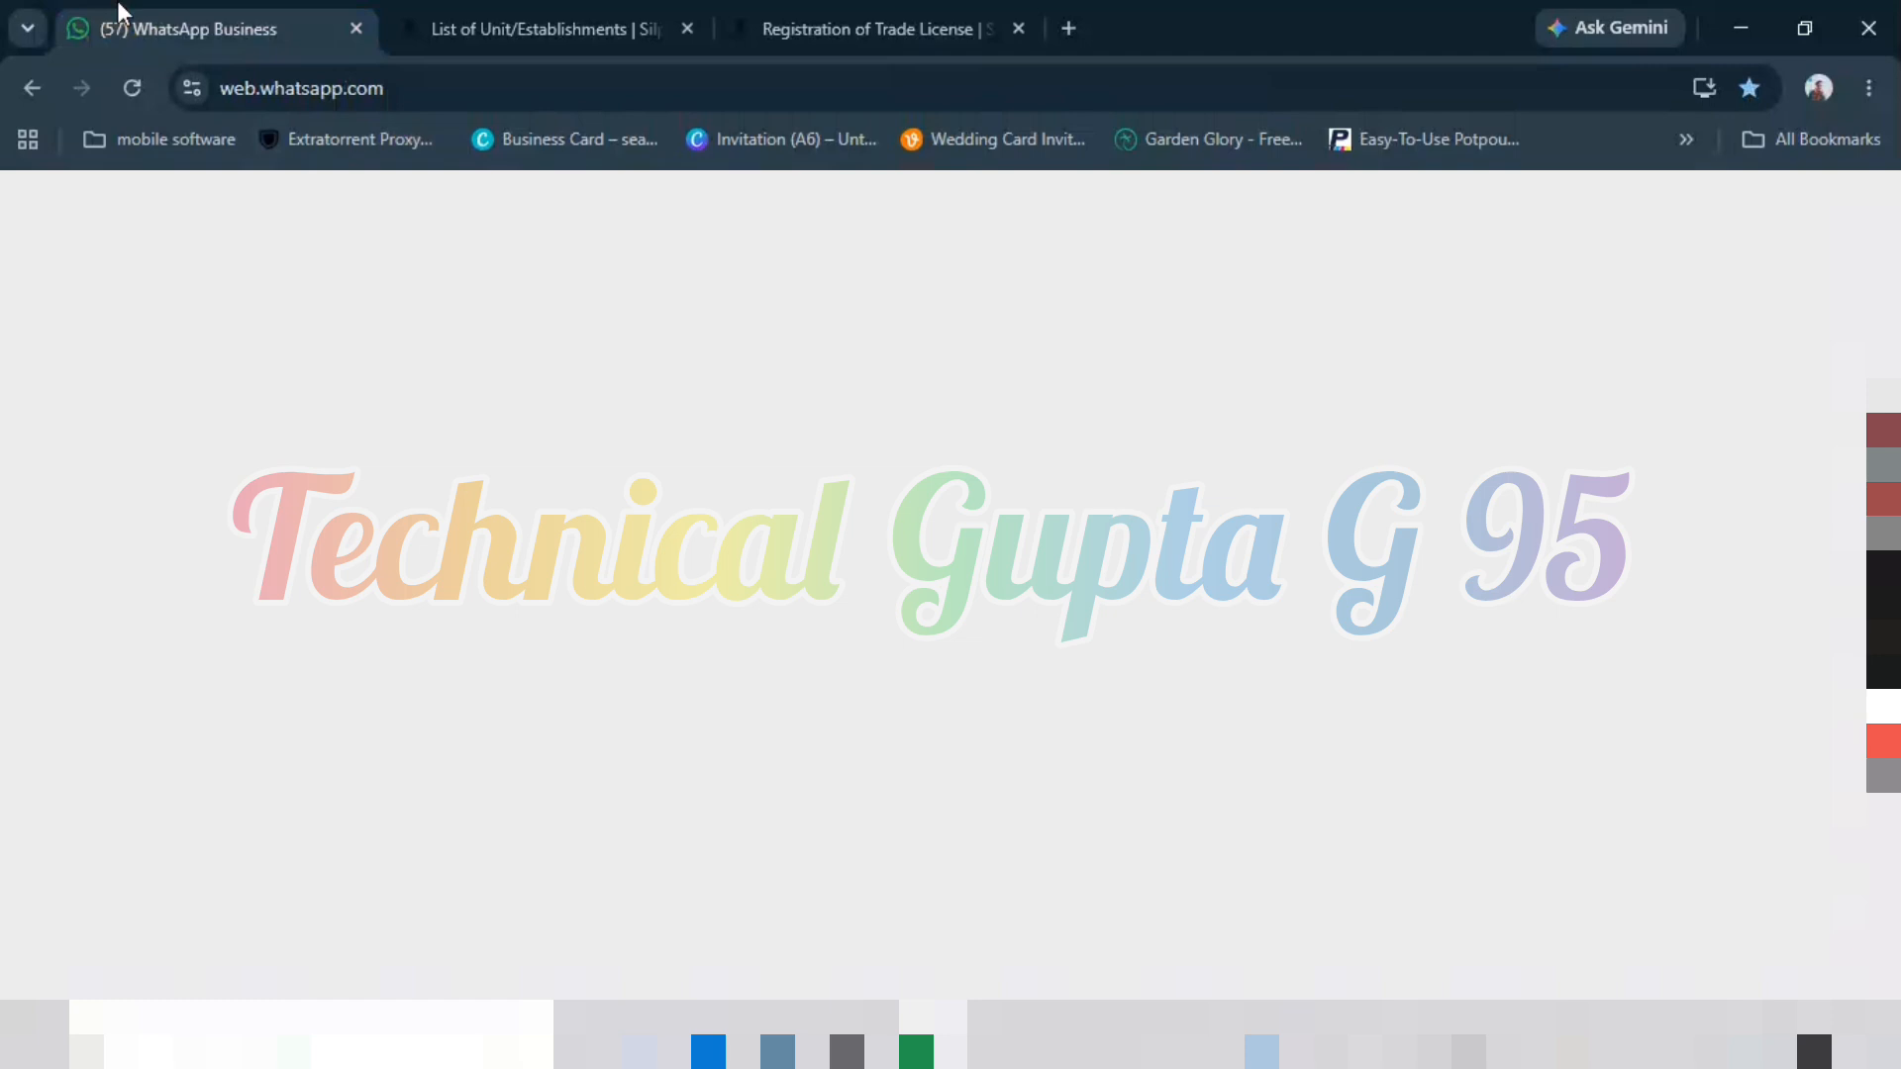
left_click(891, 29)
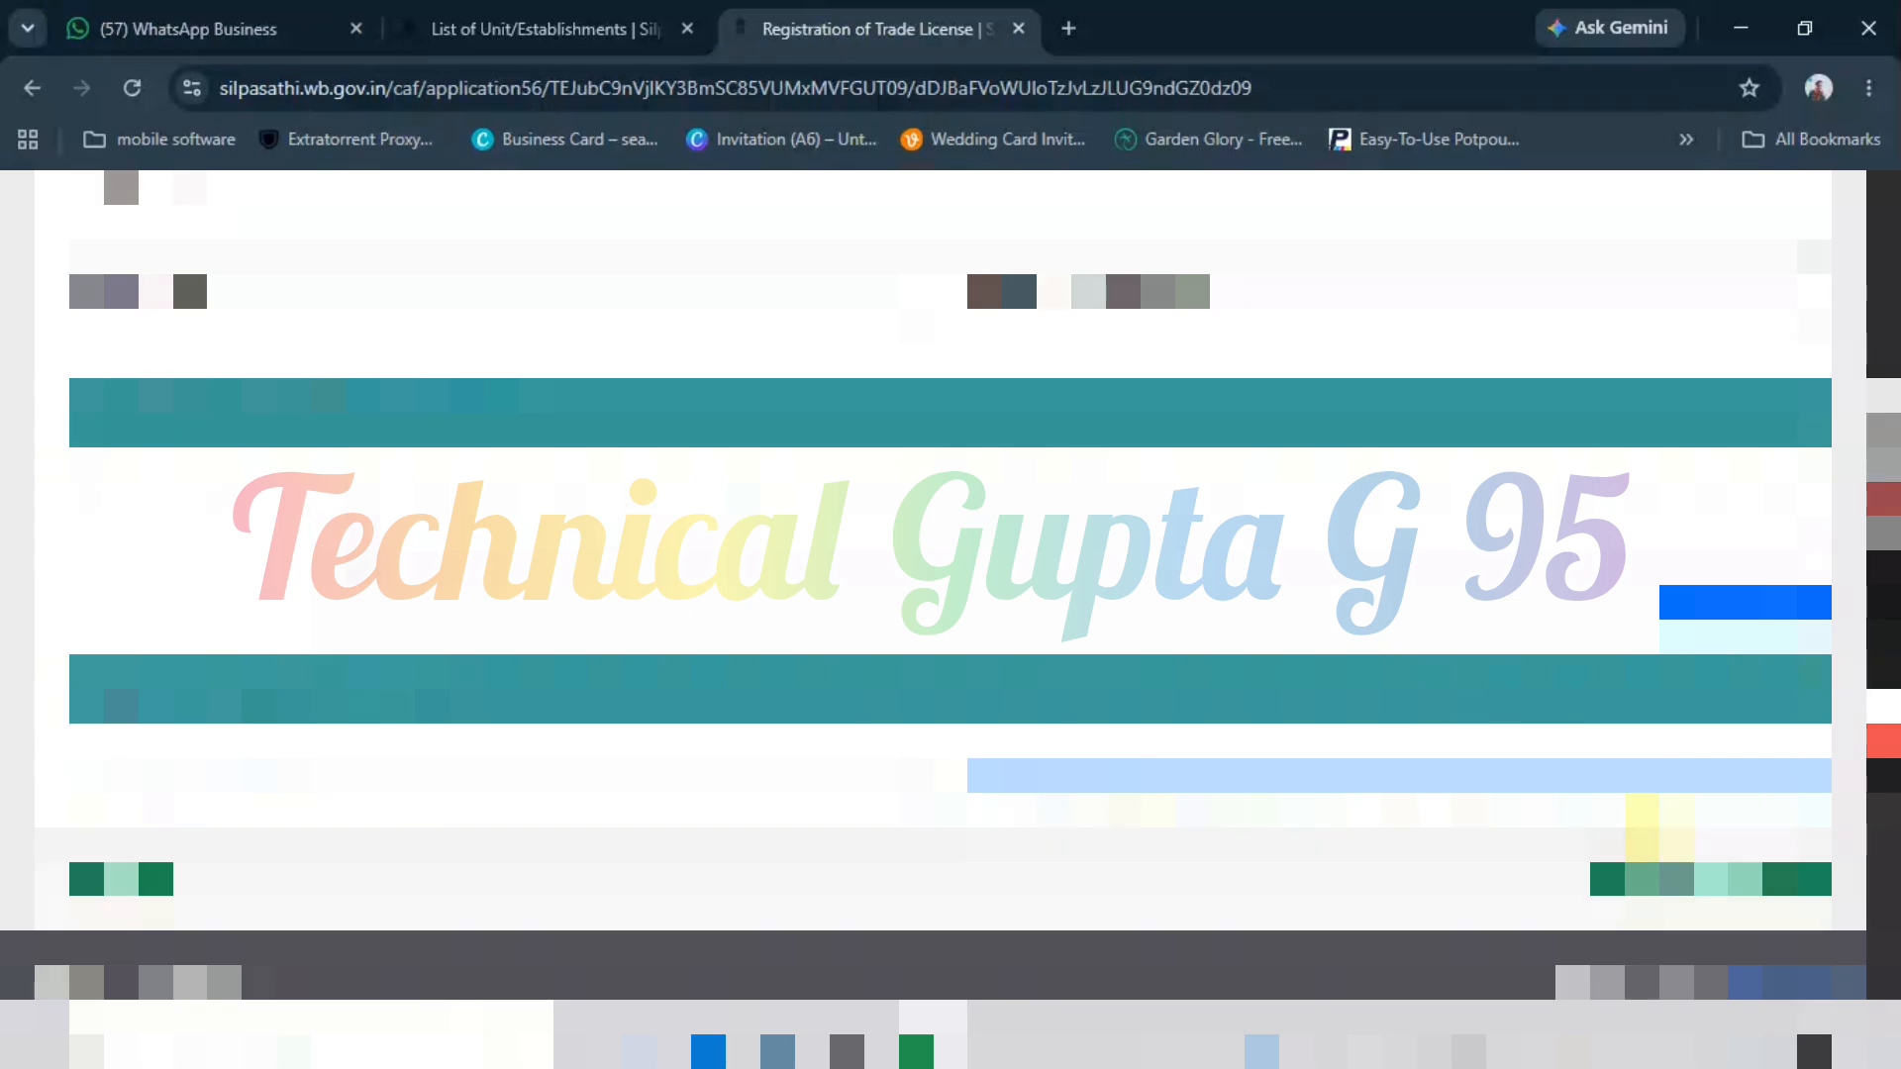
left_click(1677, 876)
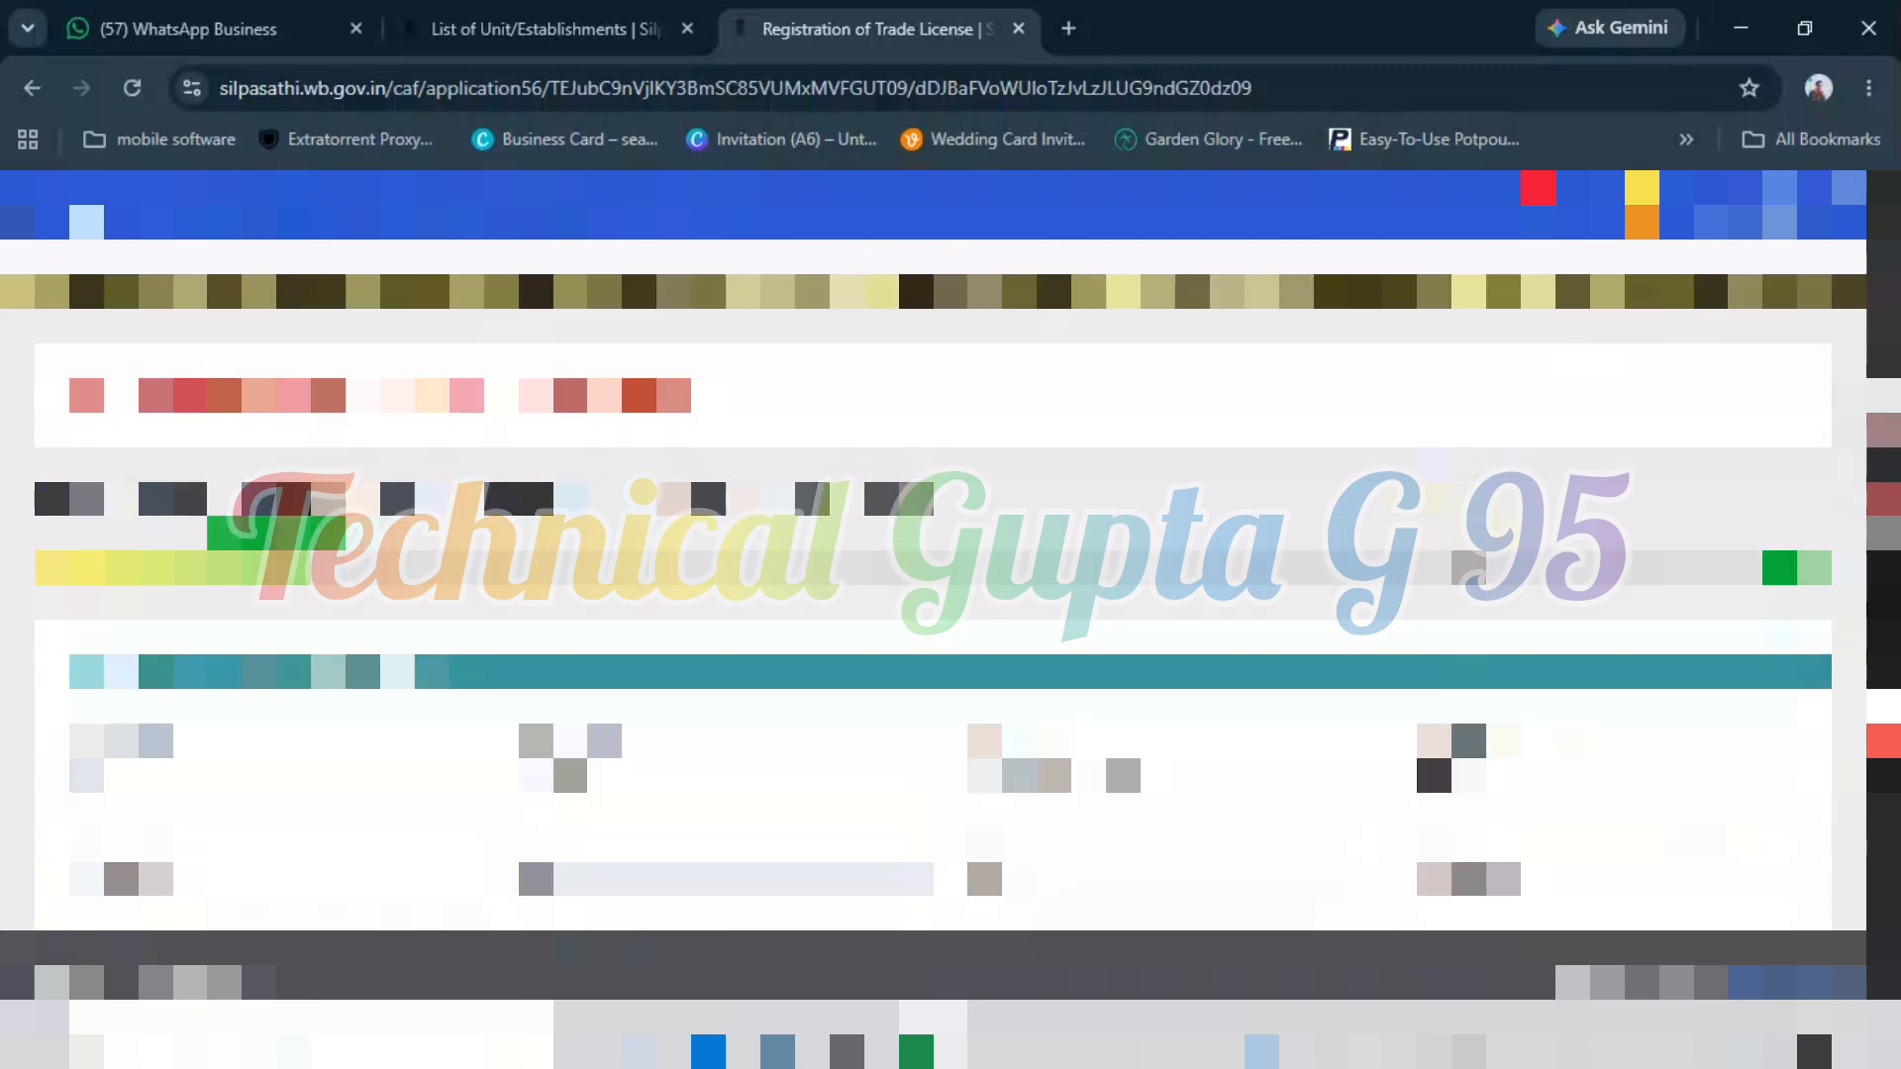
- Check the registration form's sections through to the end, and save it to continue to the document upload
scroll(1469, 567, "down", 3)
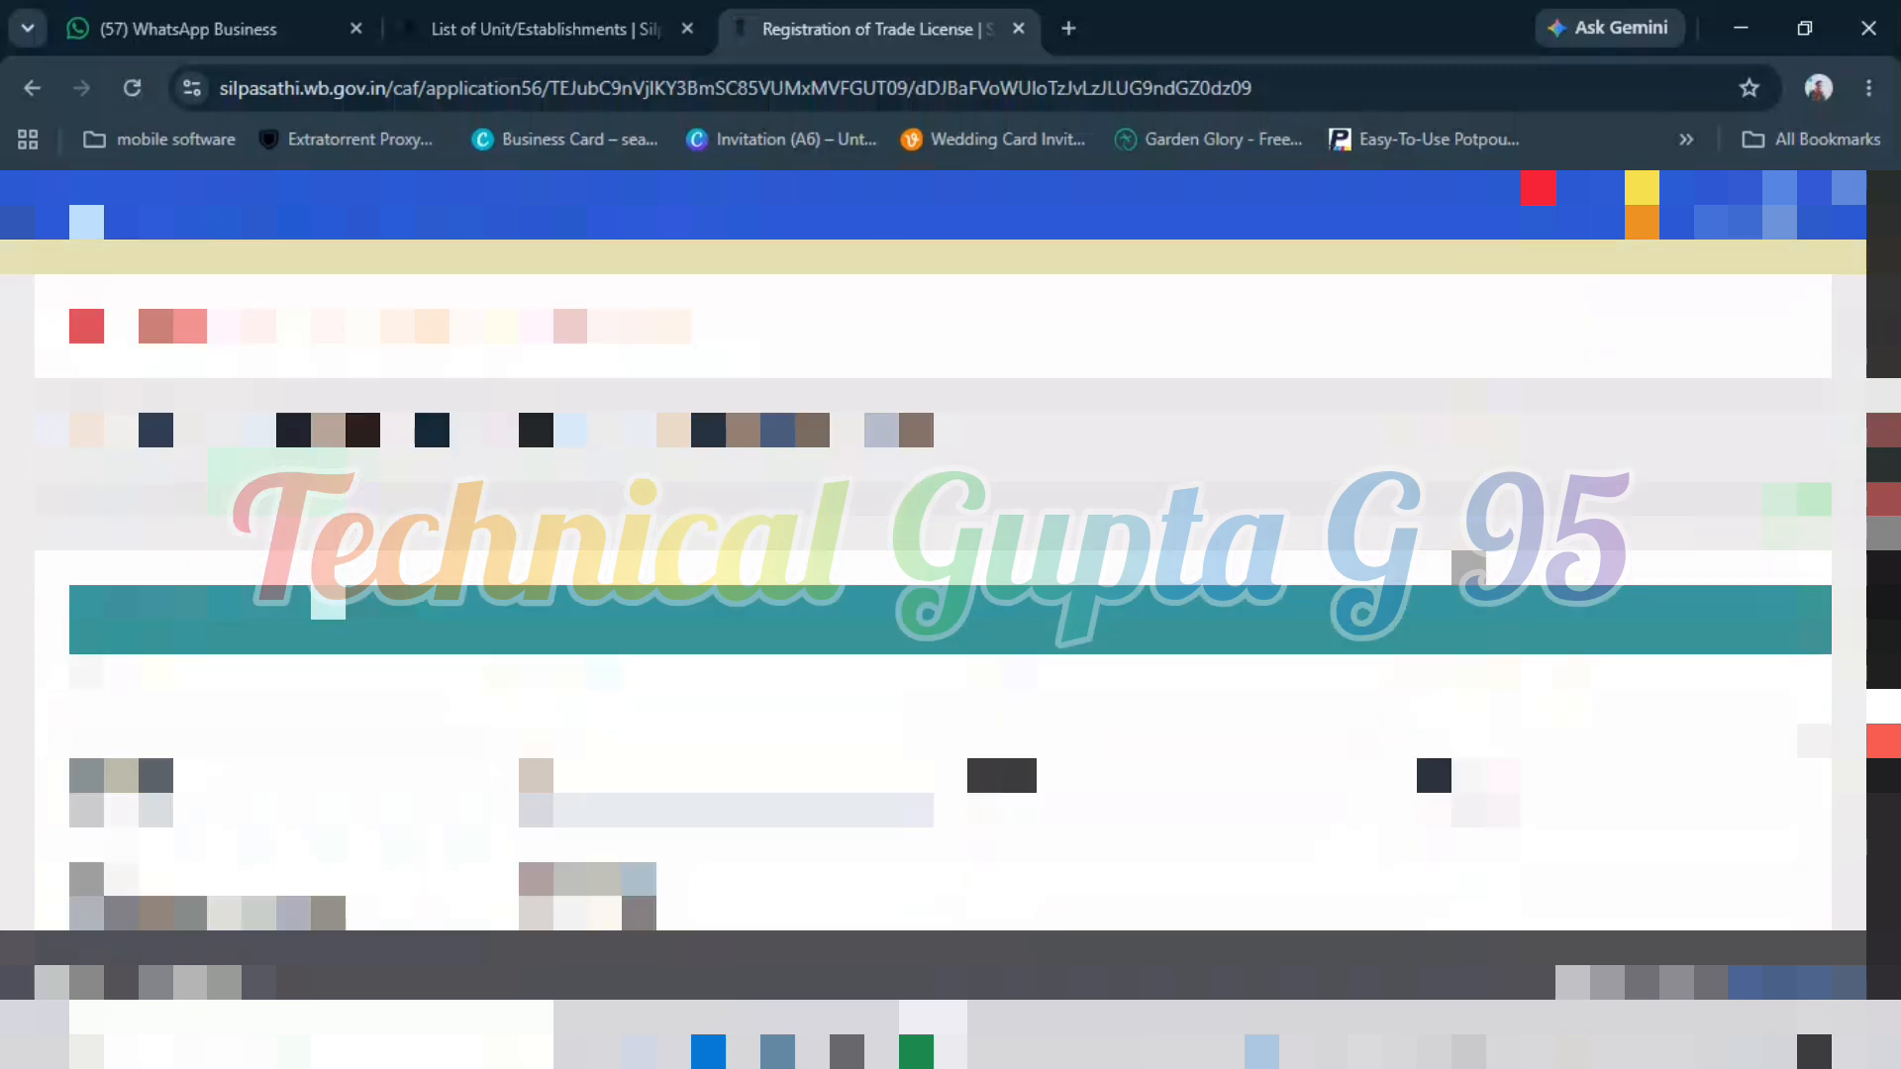
scroll(1469, 567, "down", 1)
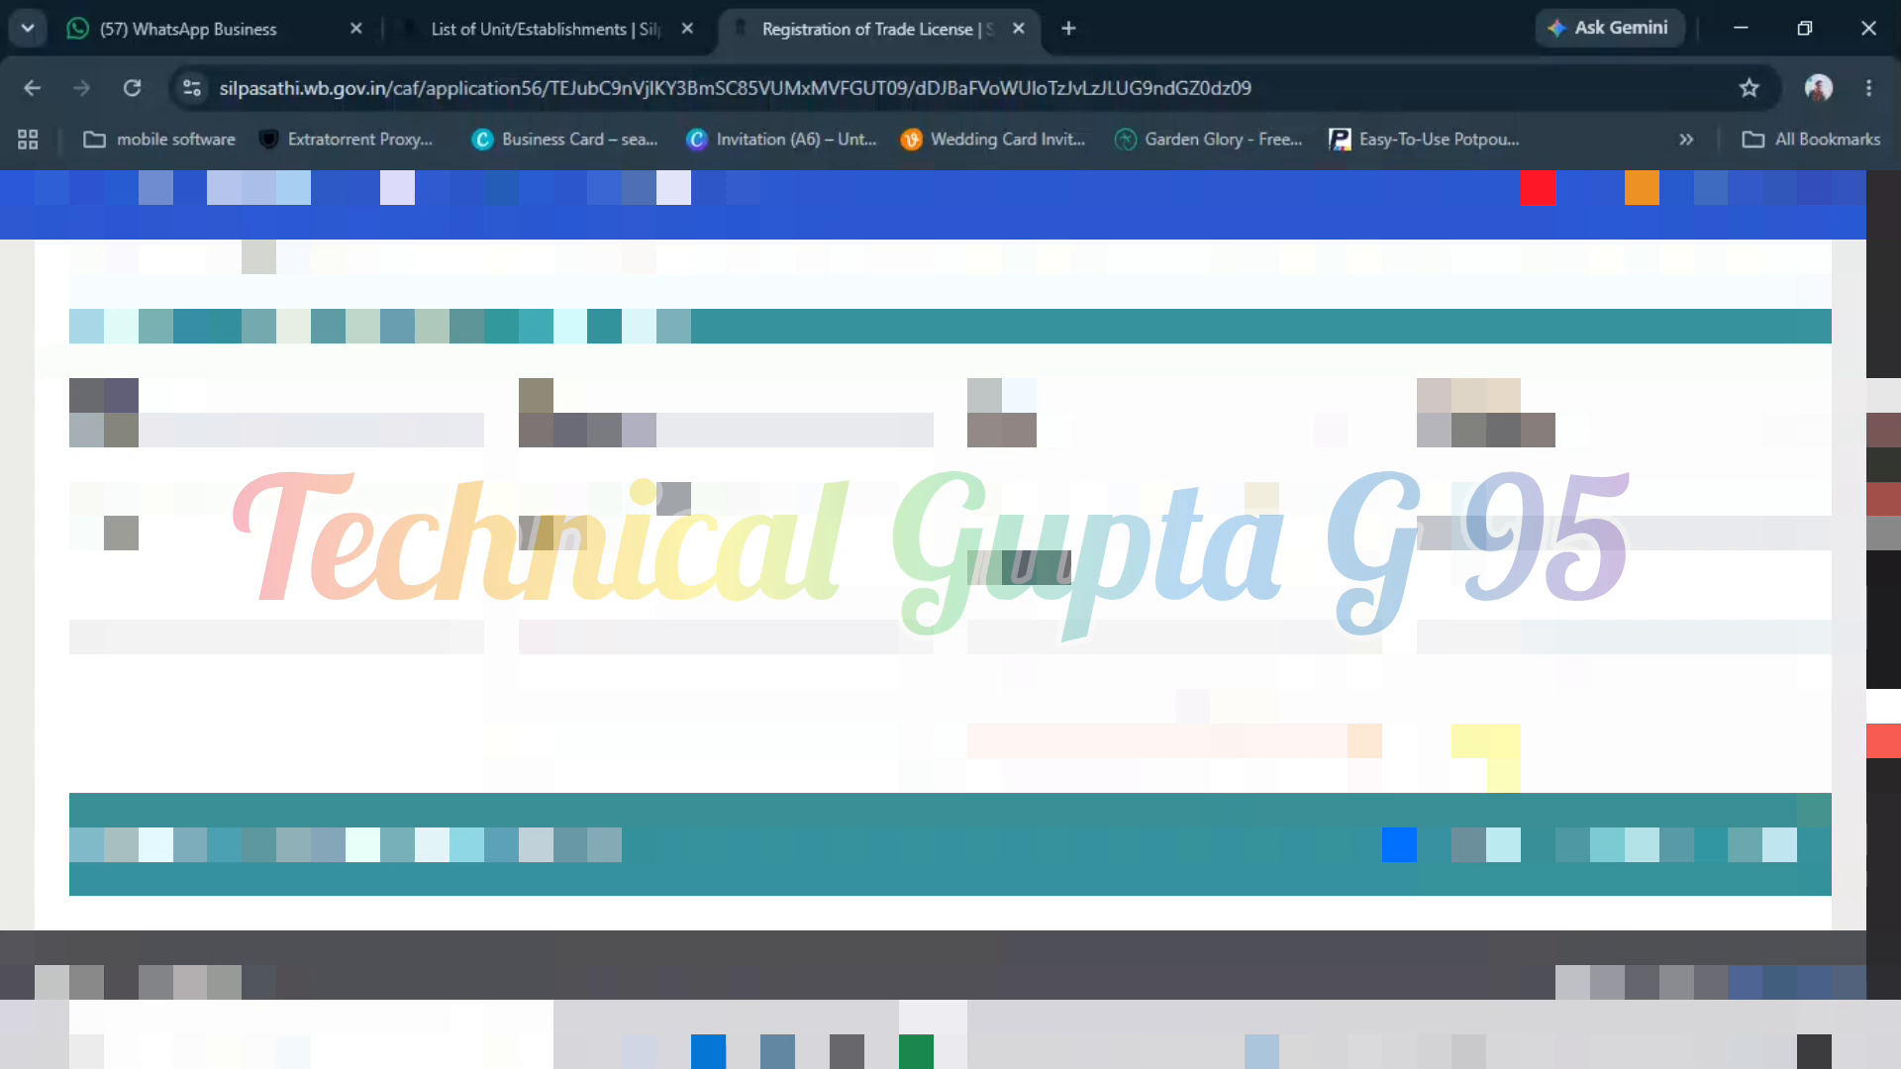
scroll(950, 550, "down", 5)
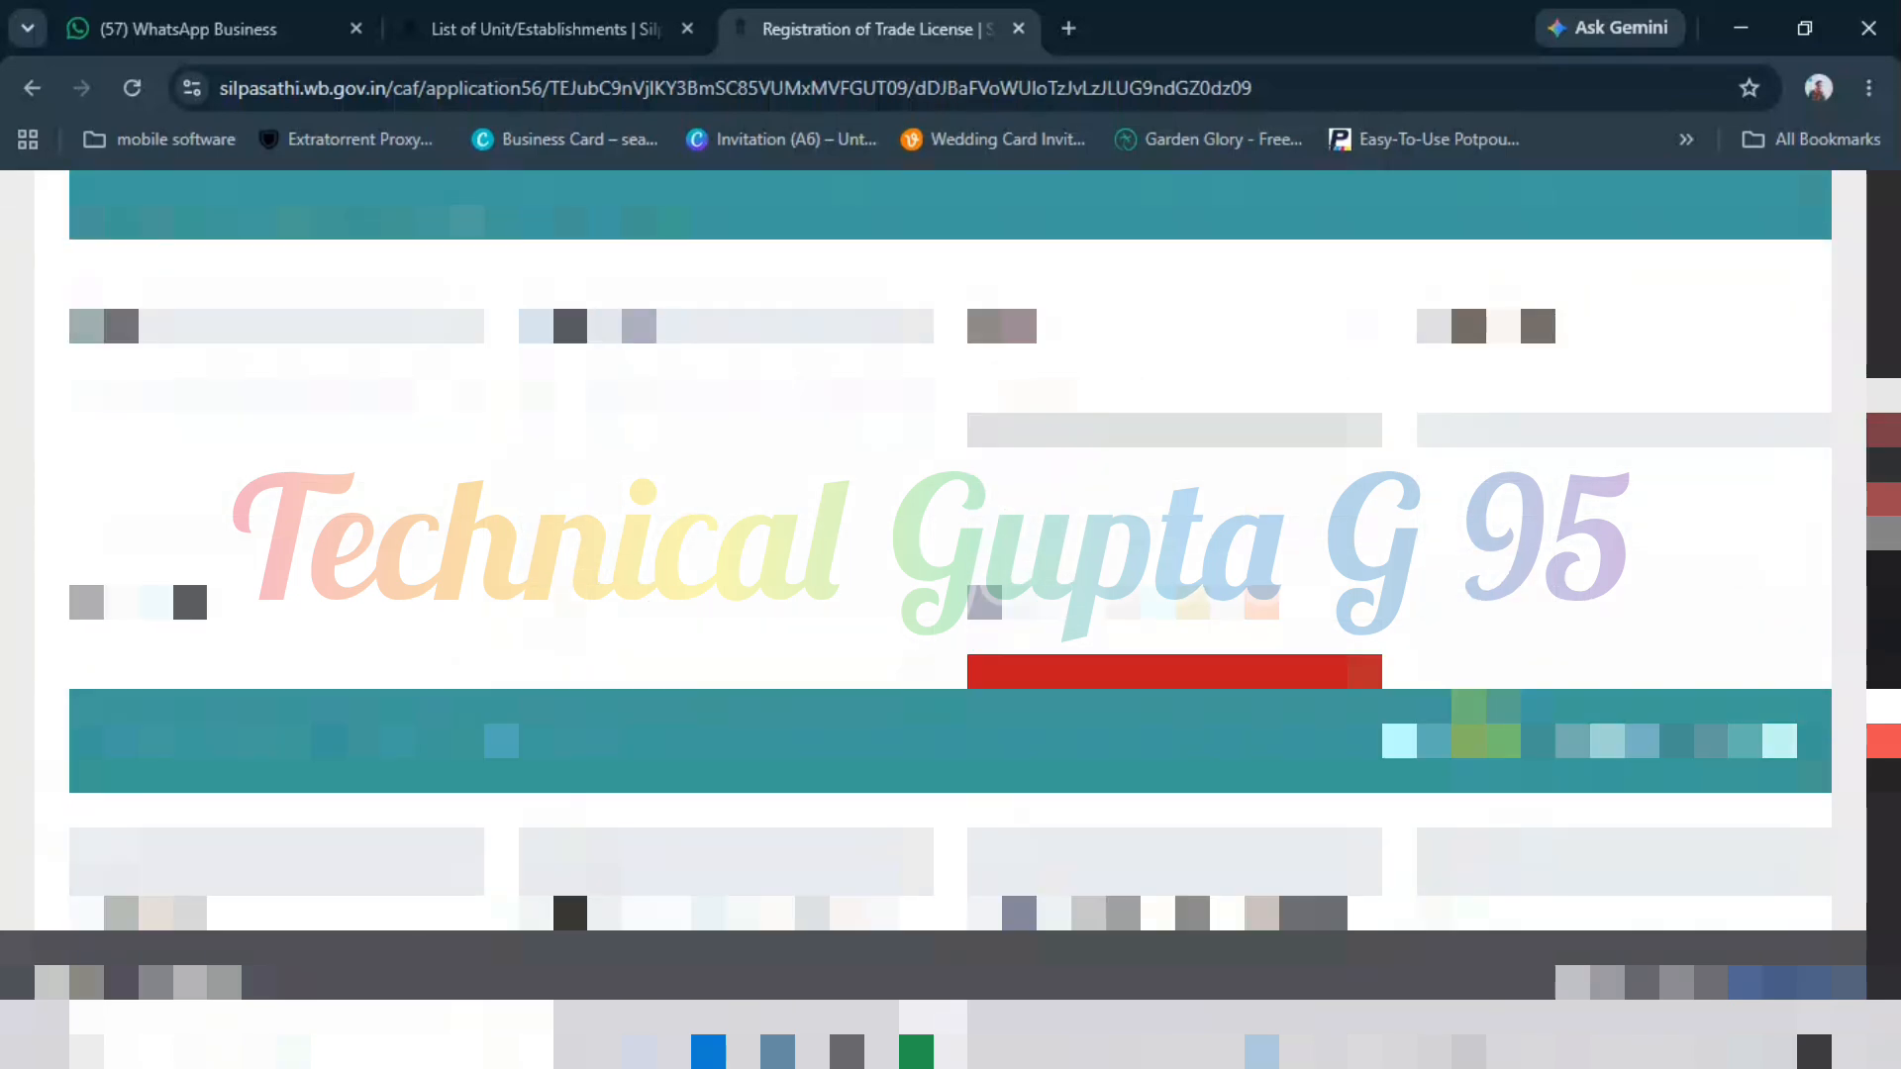
scroll(950, 550, "down", 10)
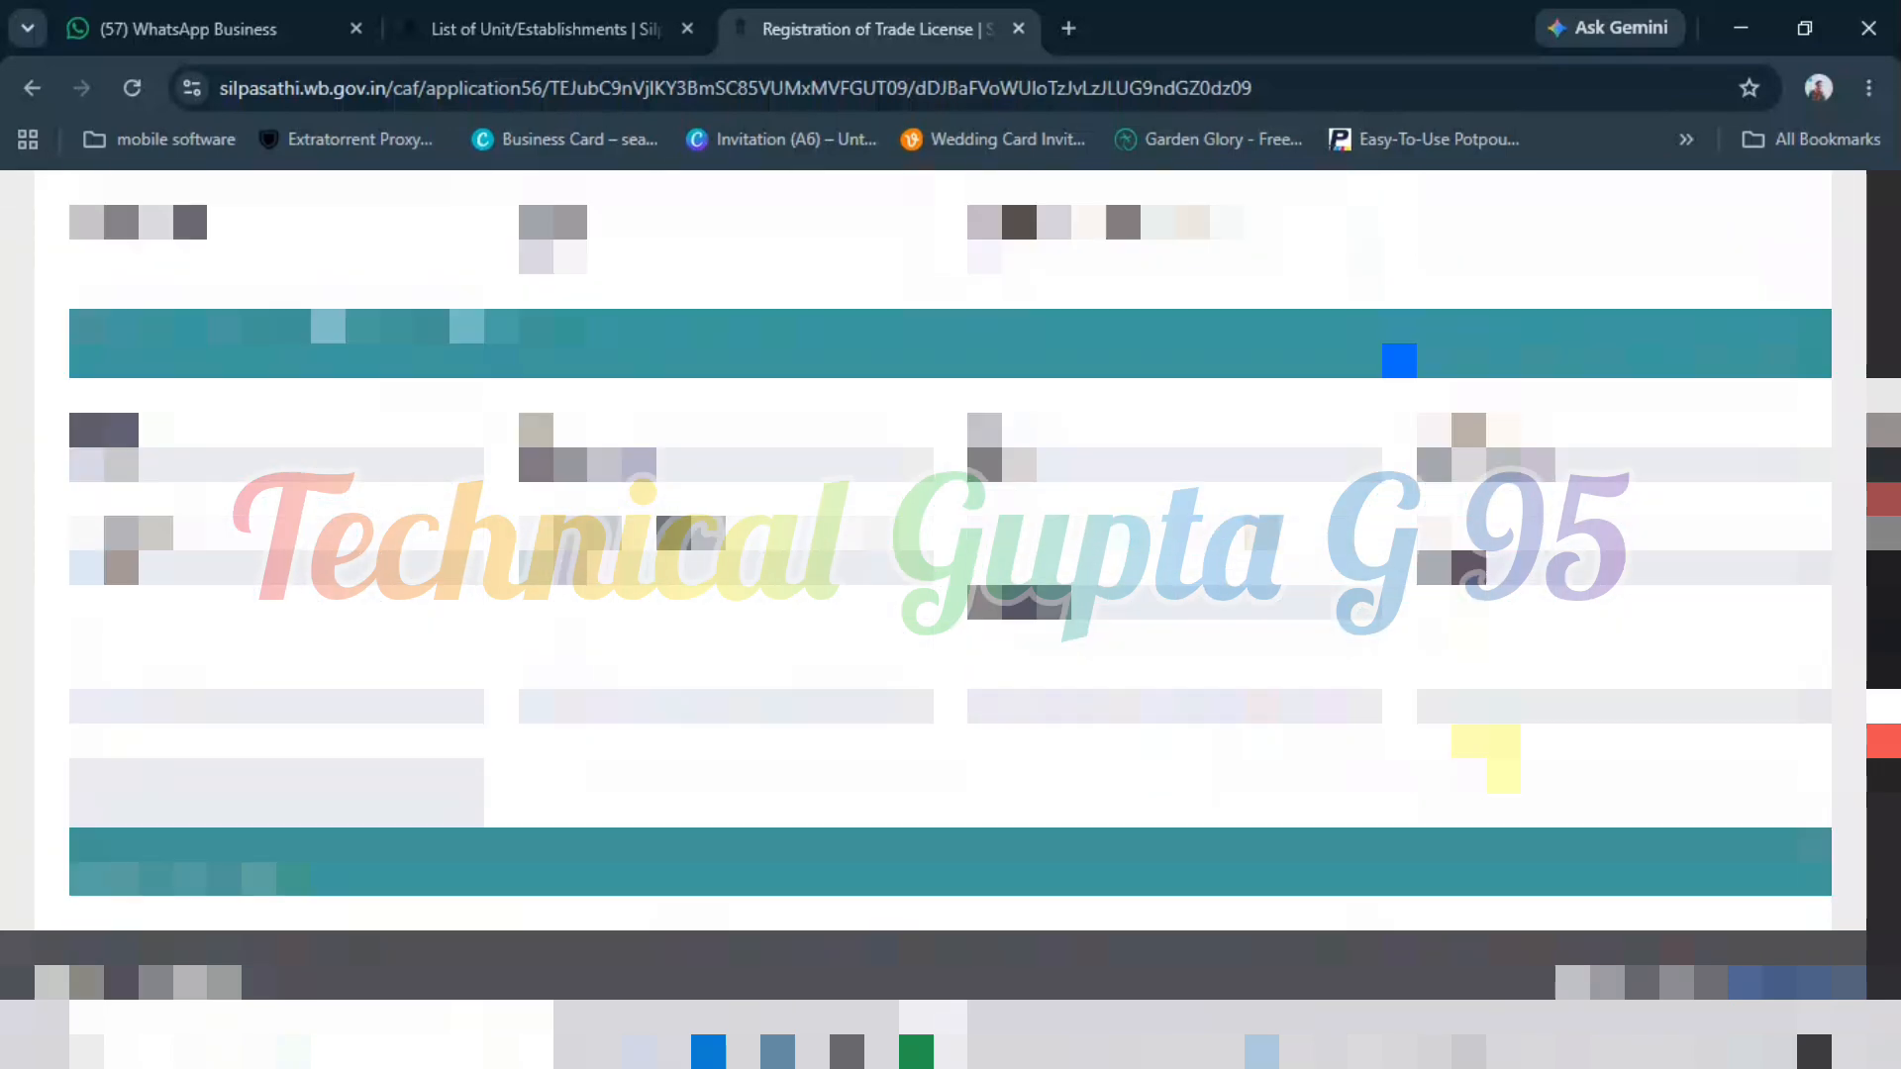
scroll(950, 550, "down", 8)
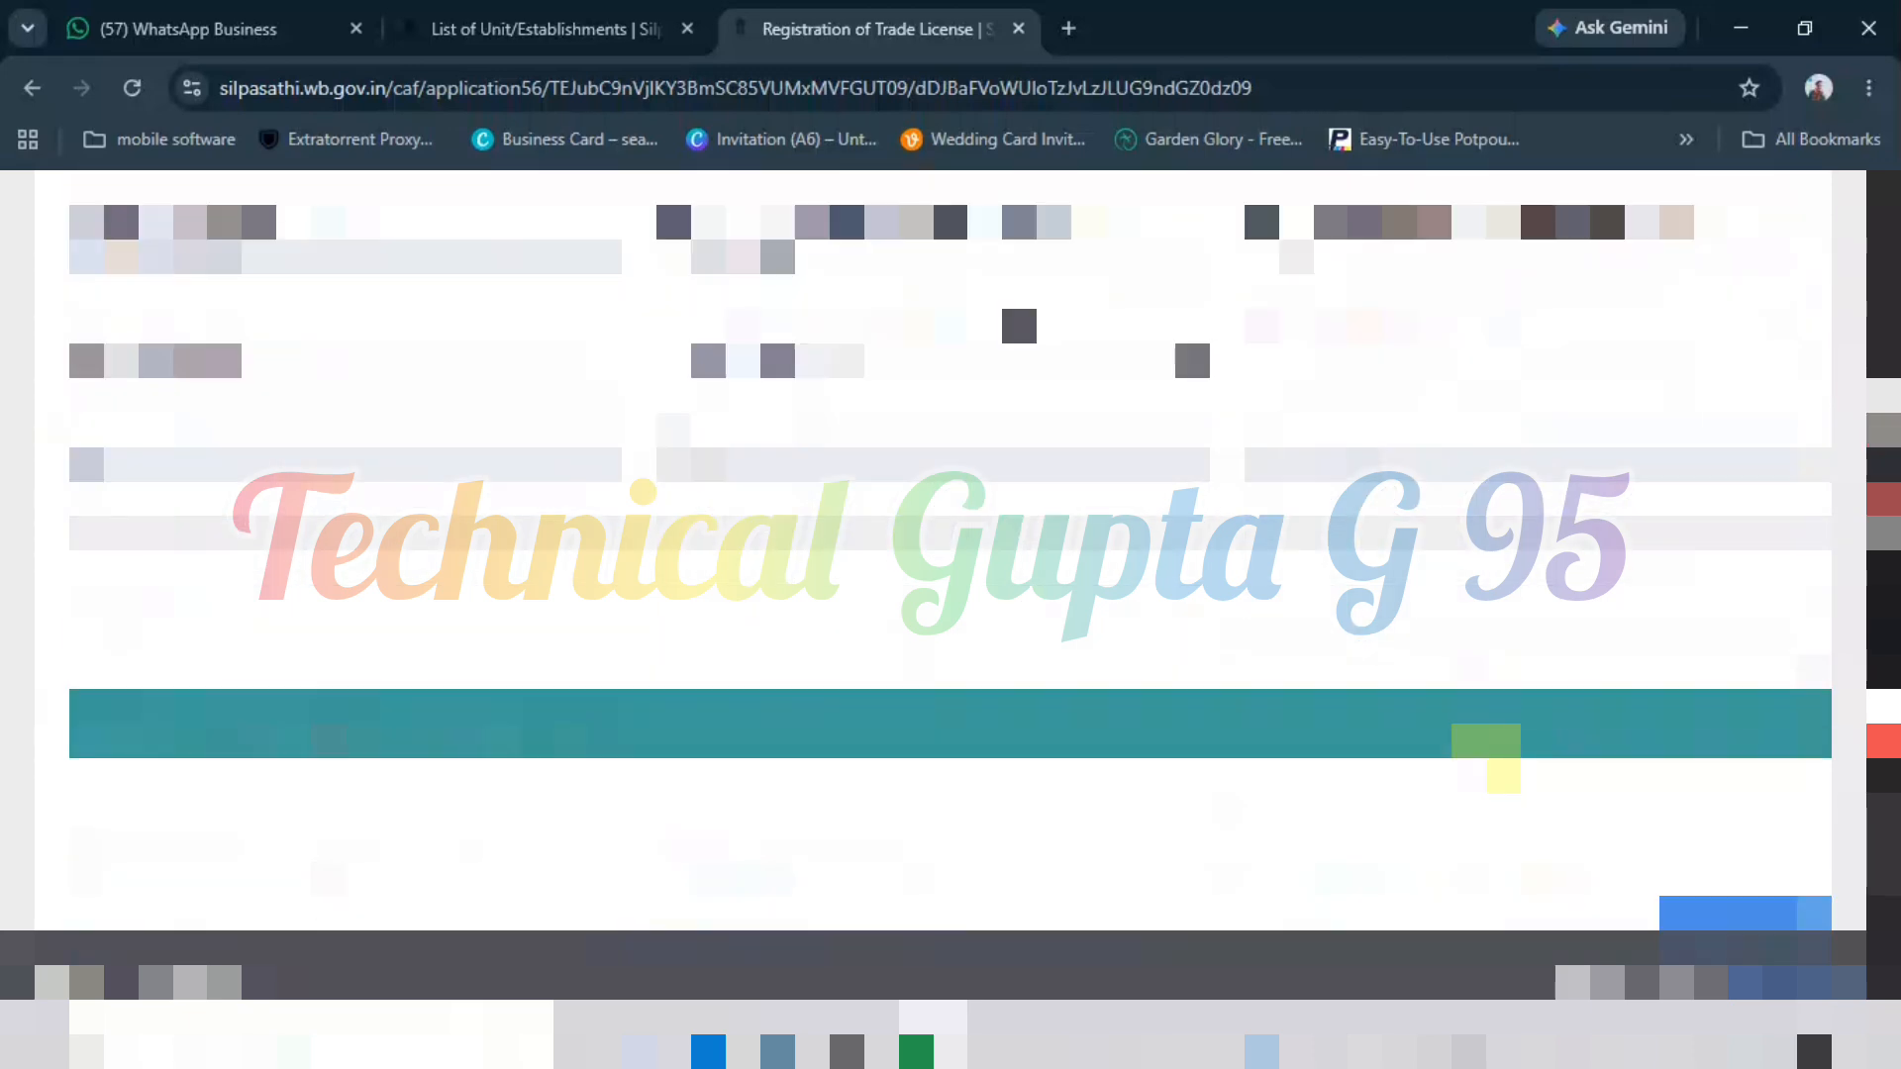
scroll(950, 551, "down", 3)
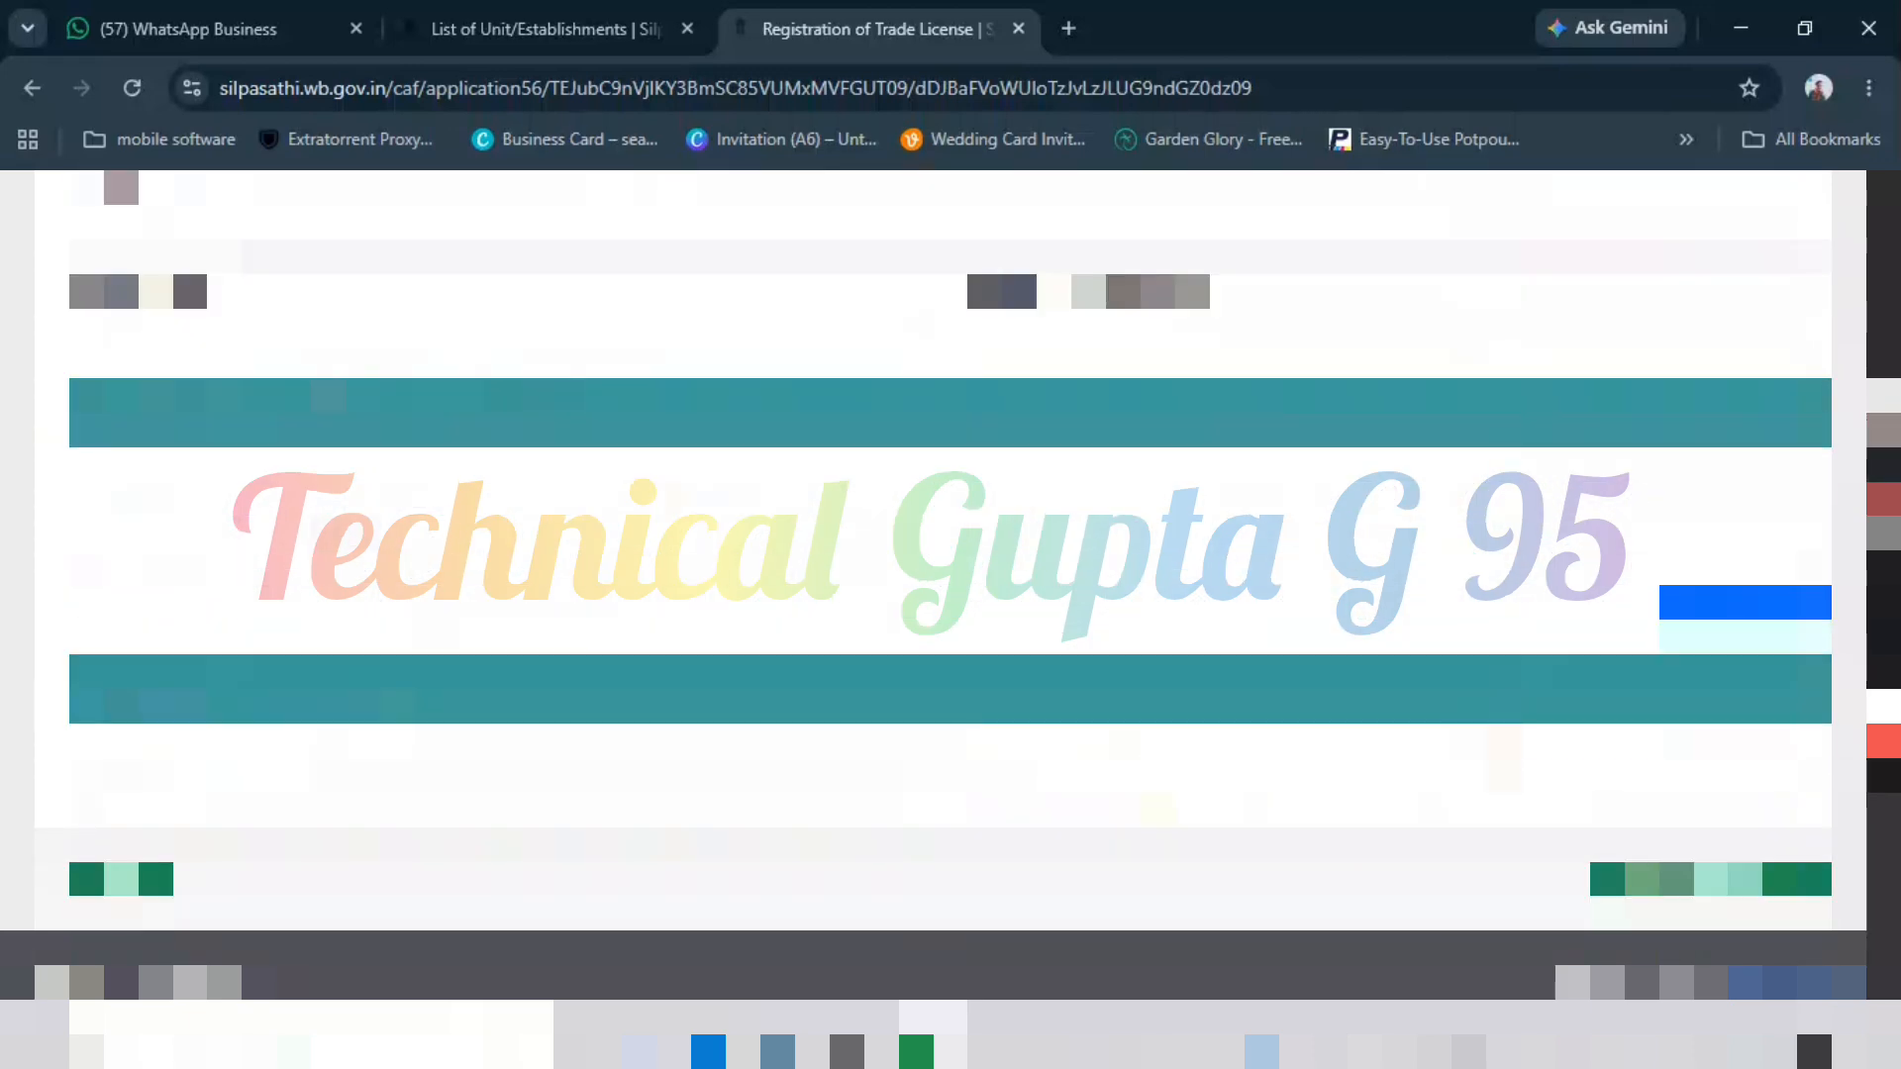
left_click(1675, 879)
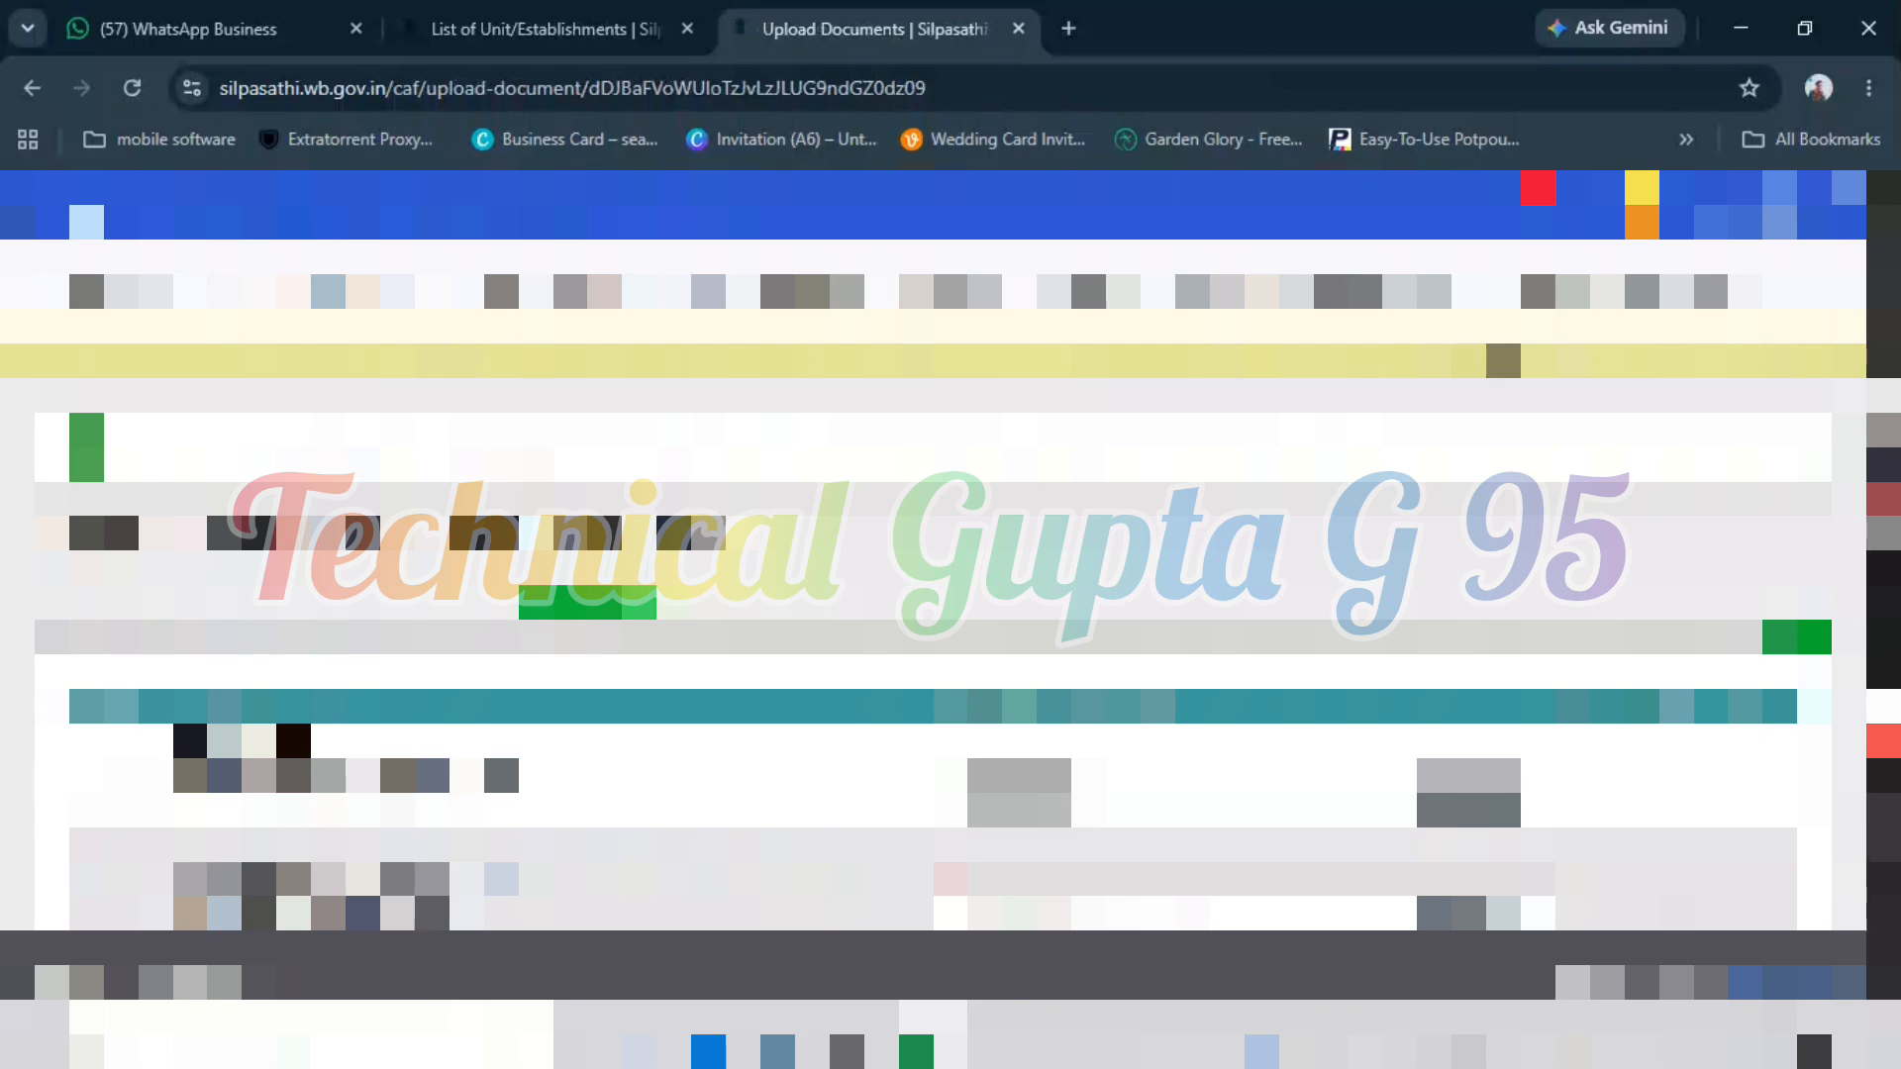
- Proceed from the document upload to the common application form preview
scroll(950, 594, "down", 1)
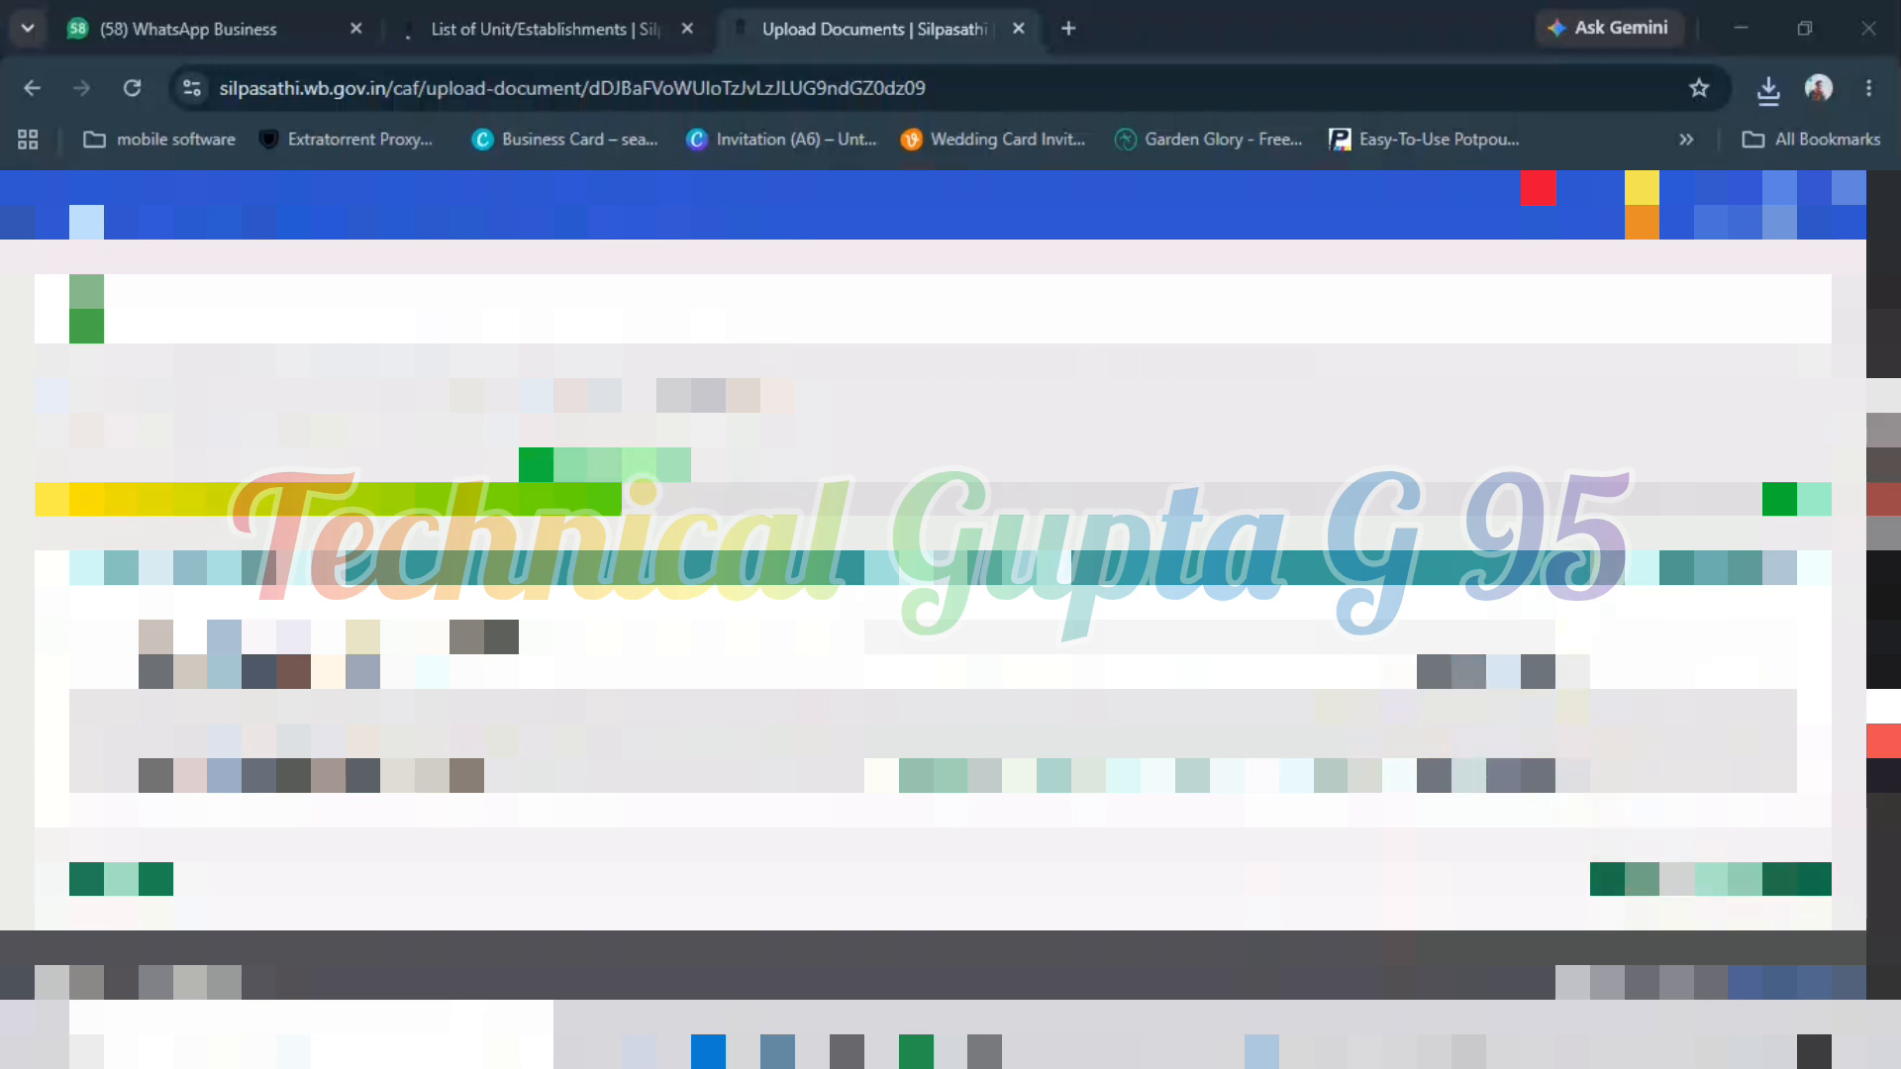
left_click(1676, 879)
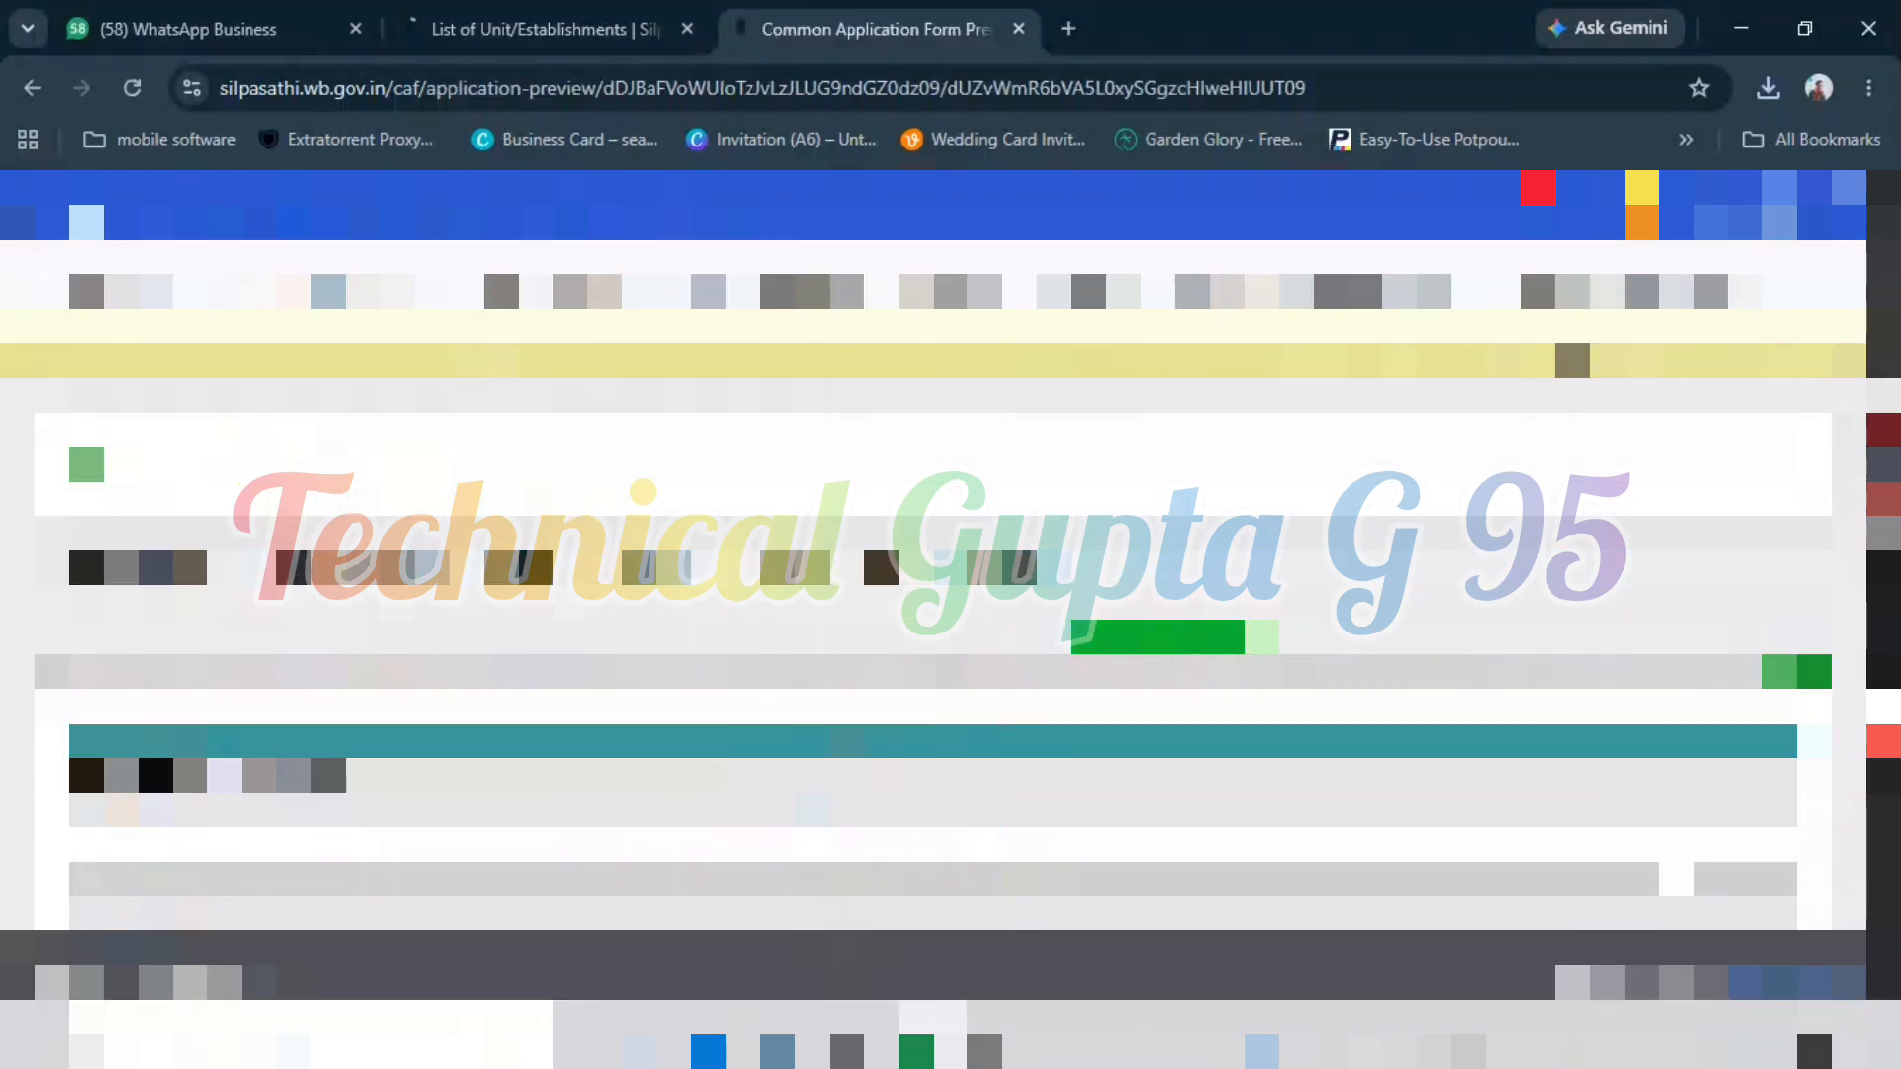
- Review the full application preview and submit the trade license application
scroll(951, 594, "down", 4)
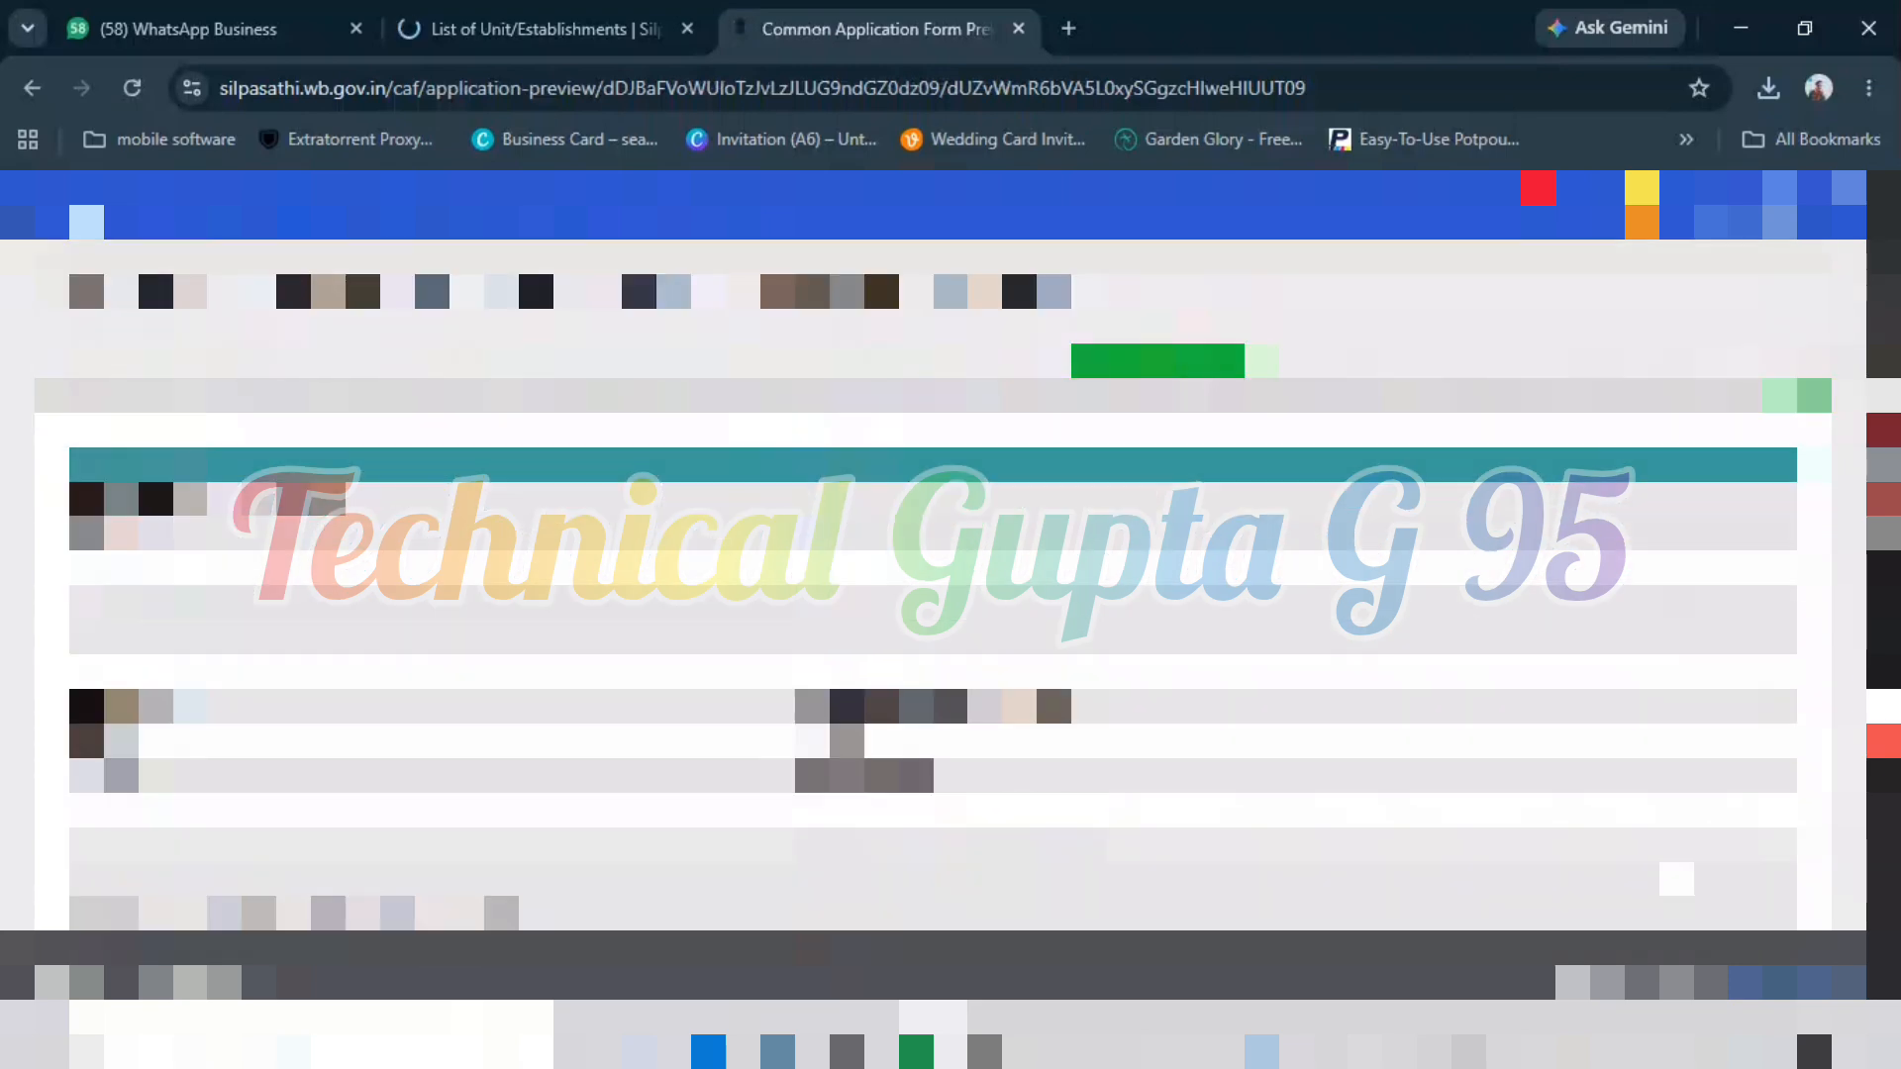
scroll(933, 584, "down", 5)
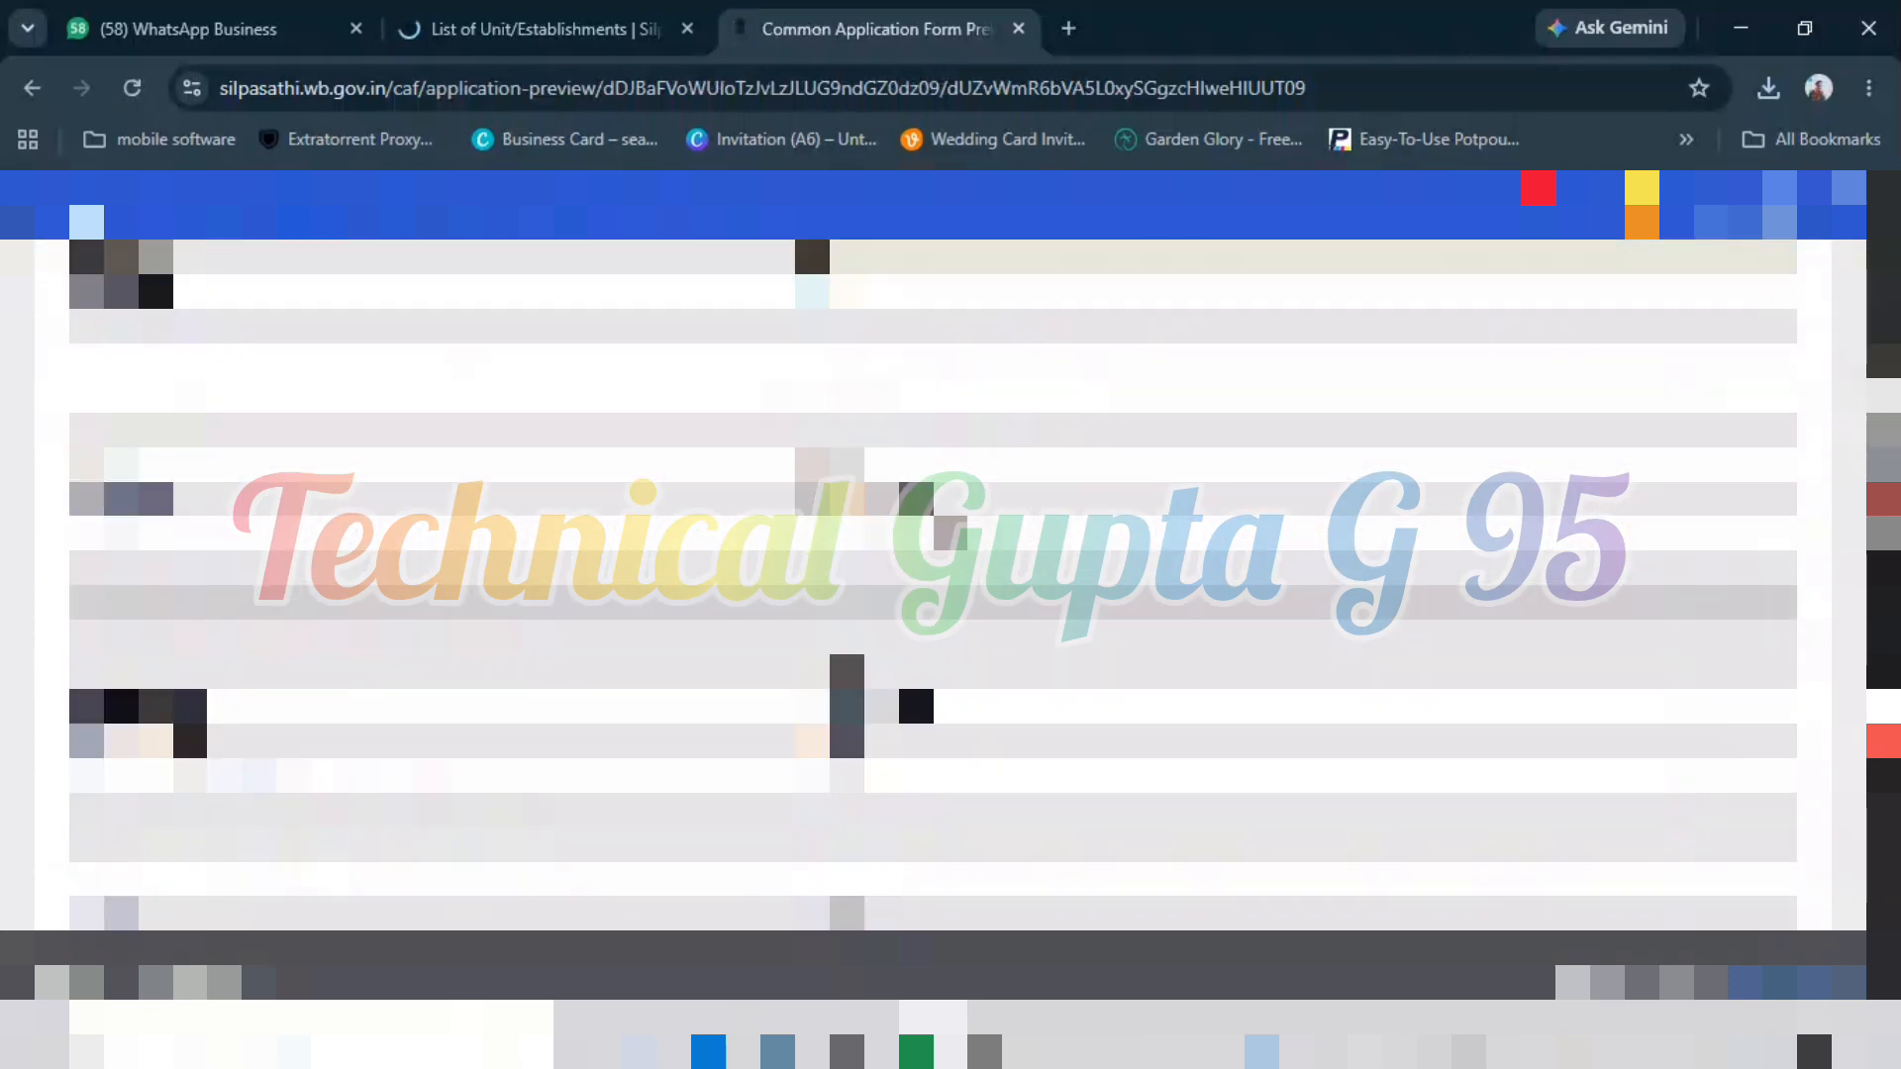
scroll(933, 549, "down", 5)
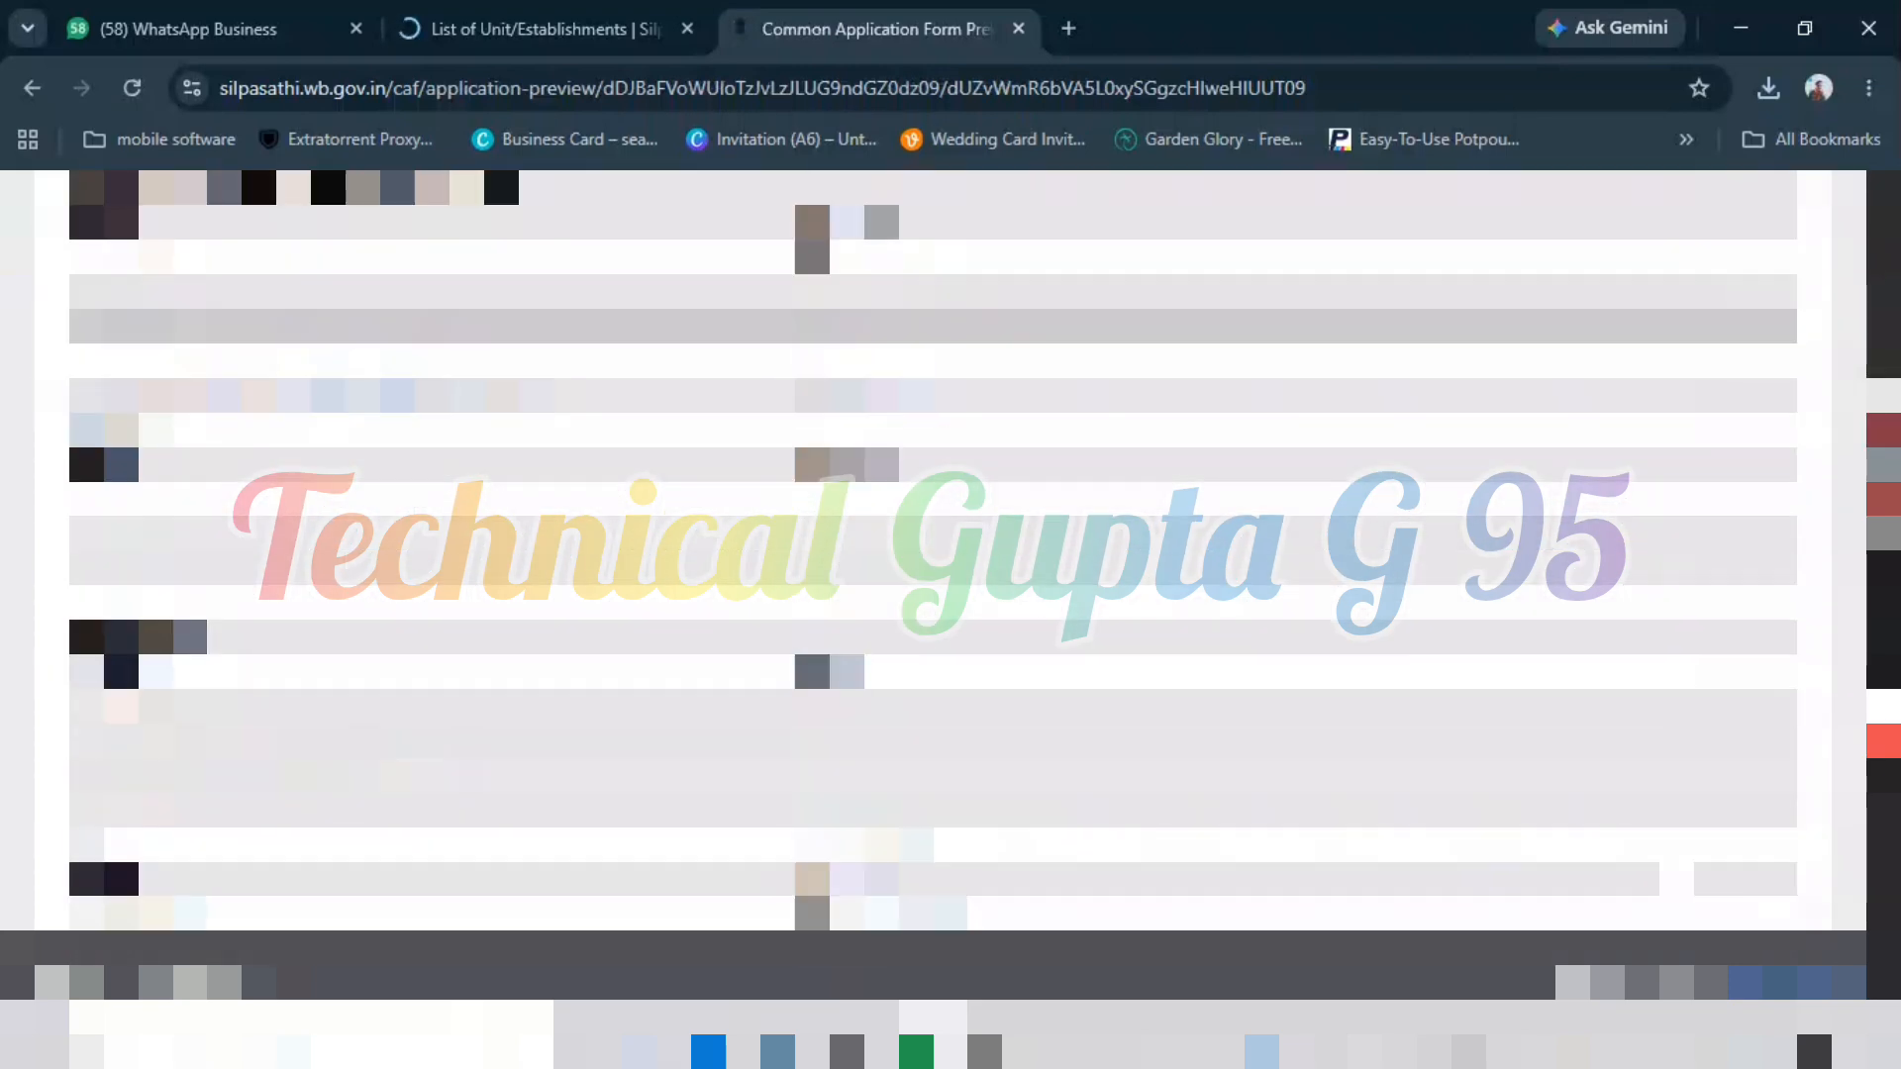
scroll(932, 550, "down", 5)
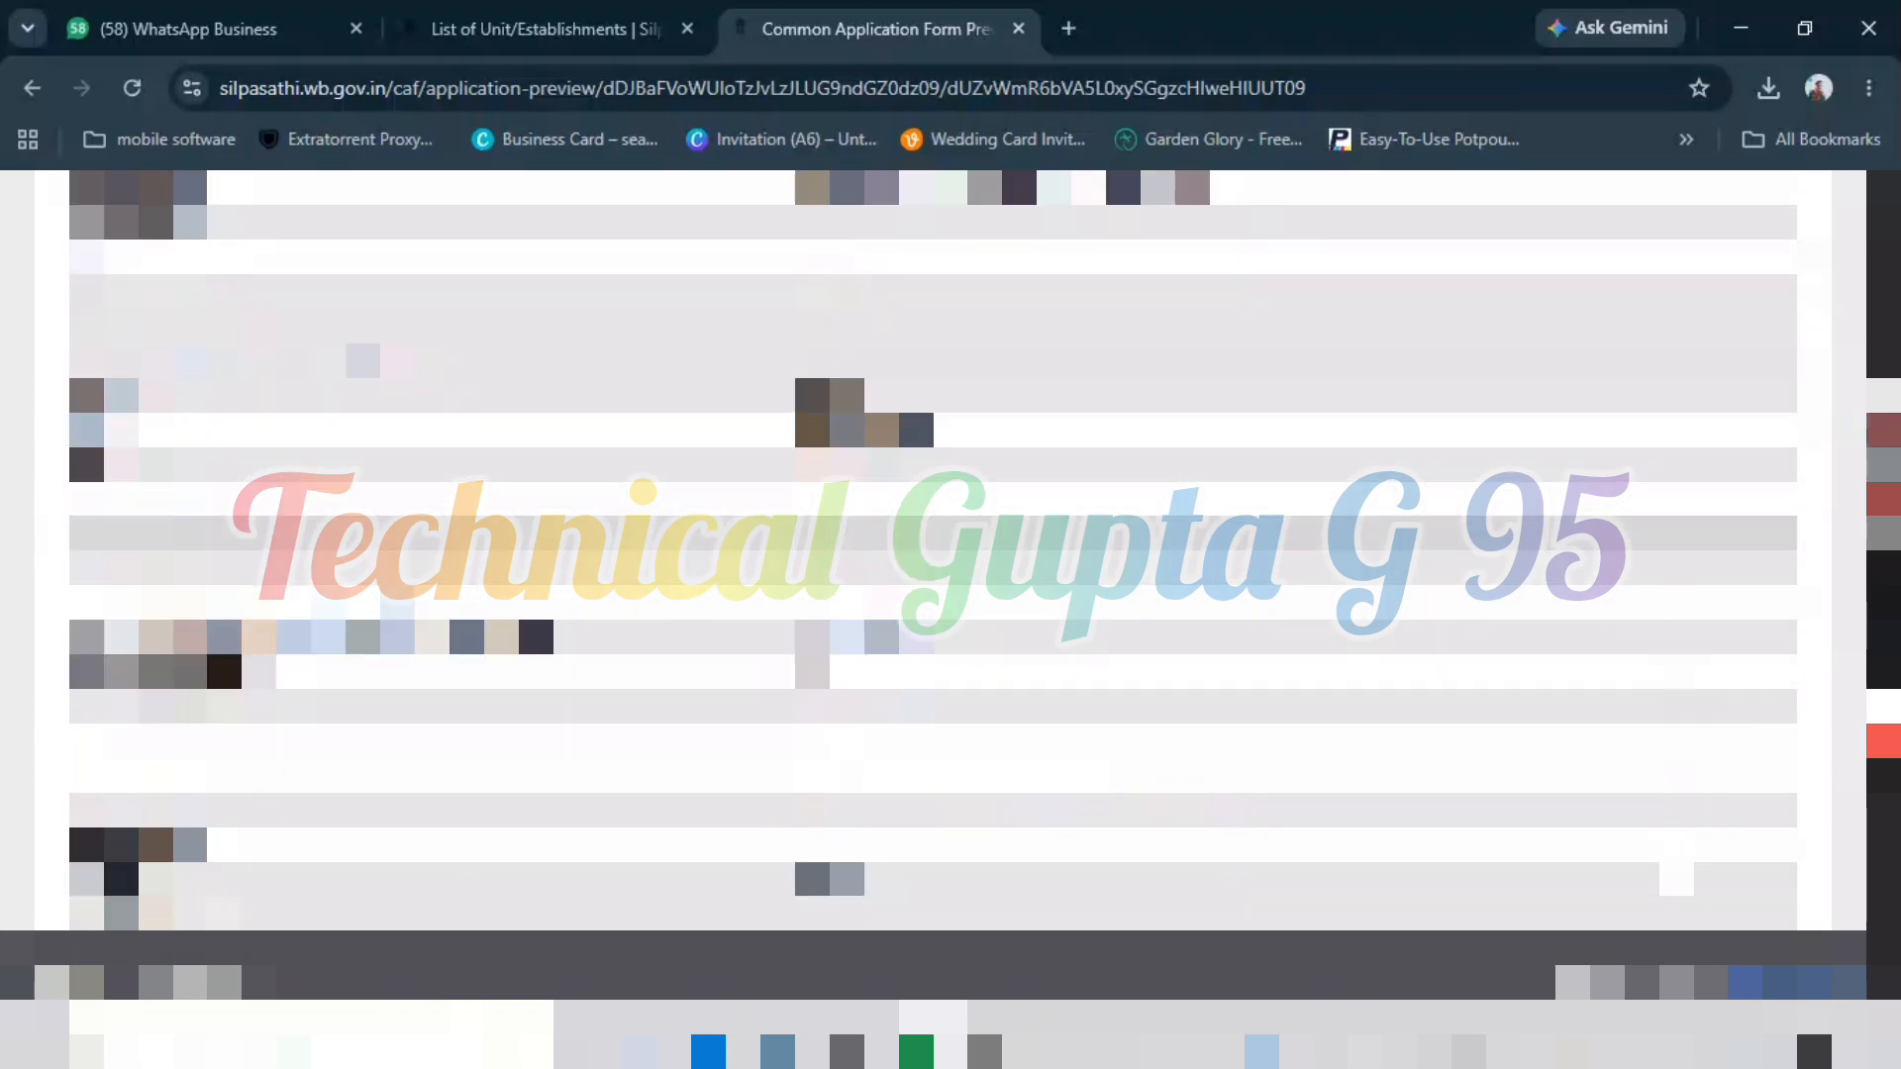
scroll(933, 550, "down", 5)
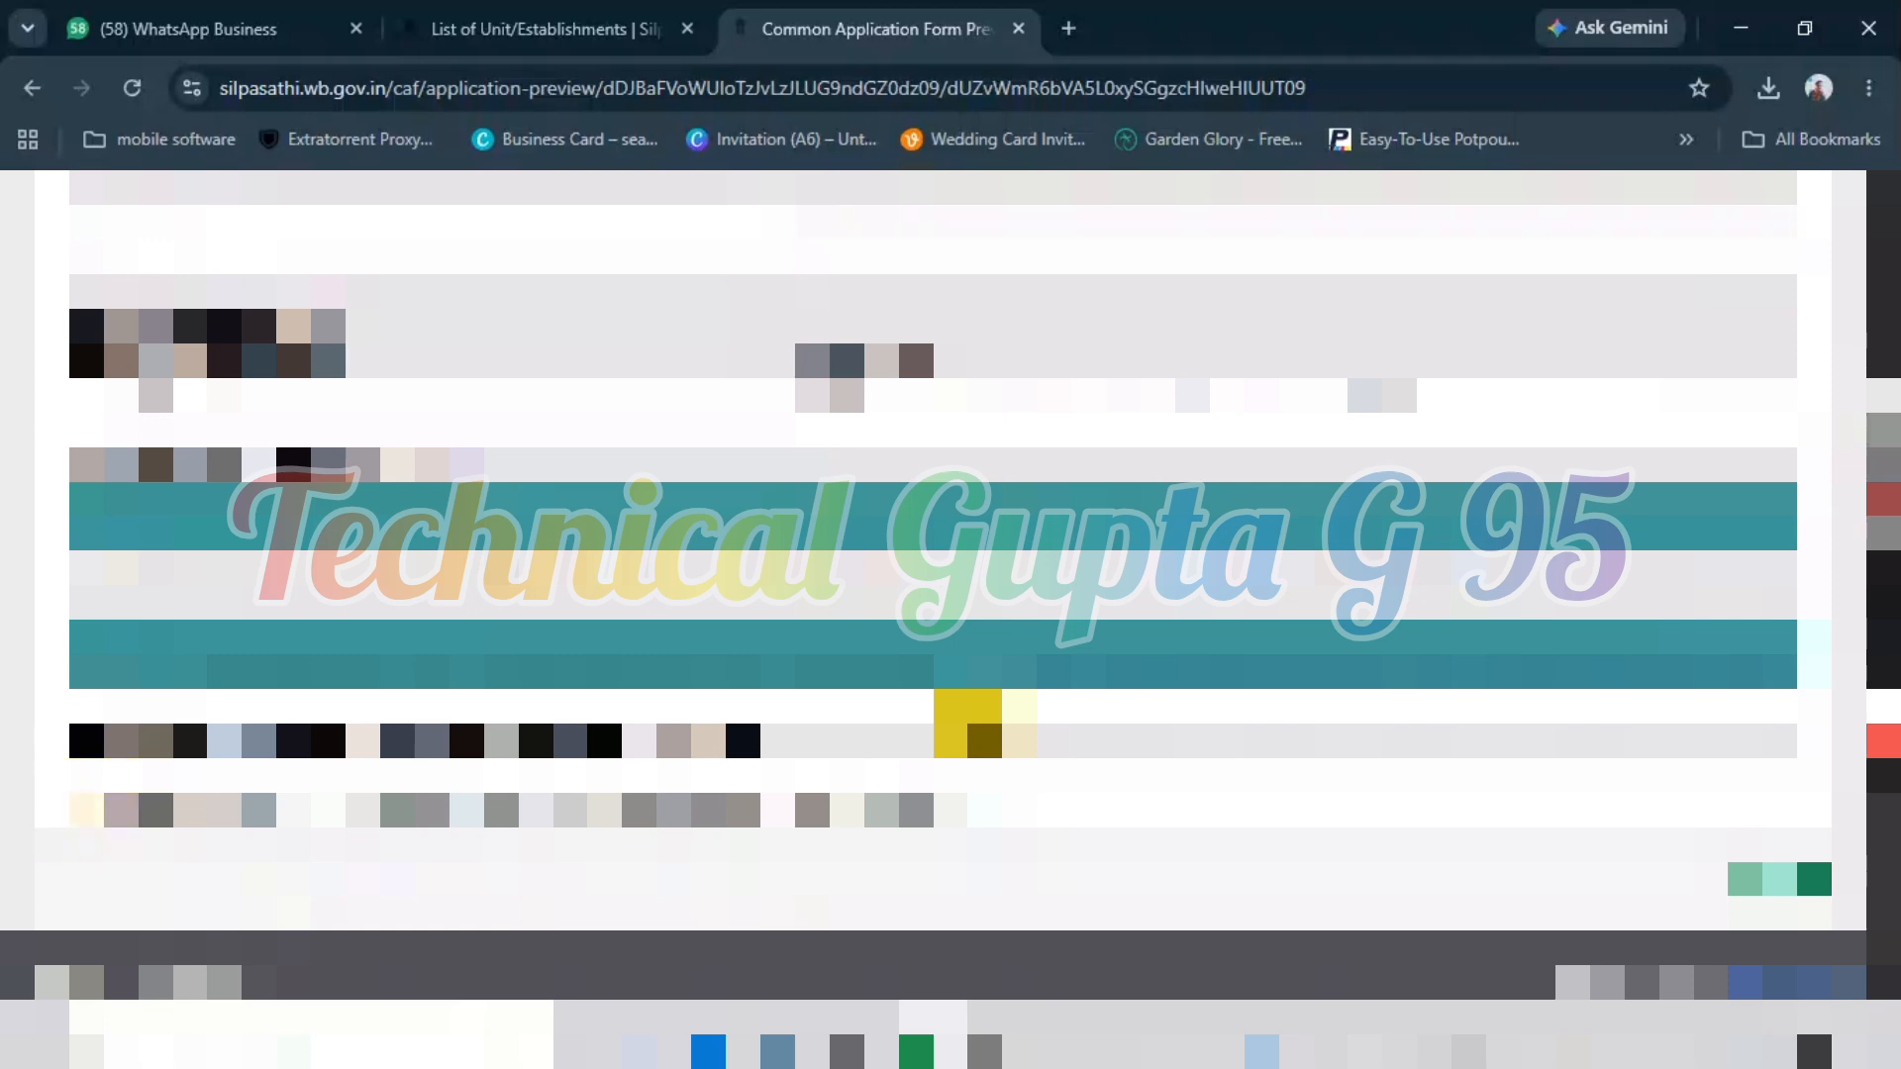
left_click(971, 727)
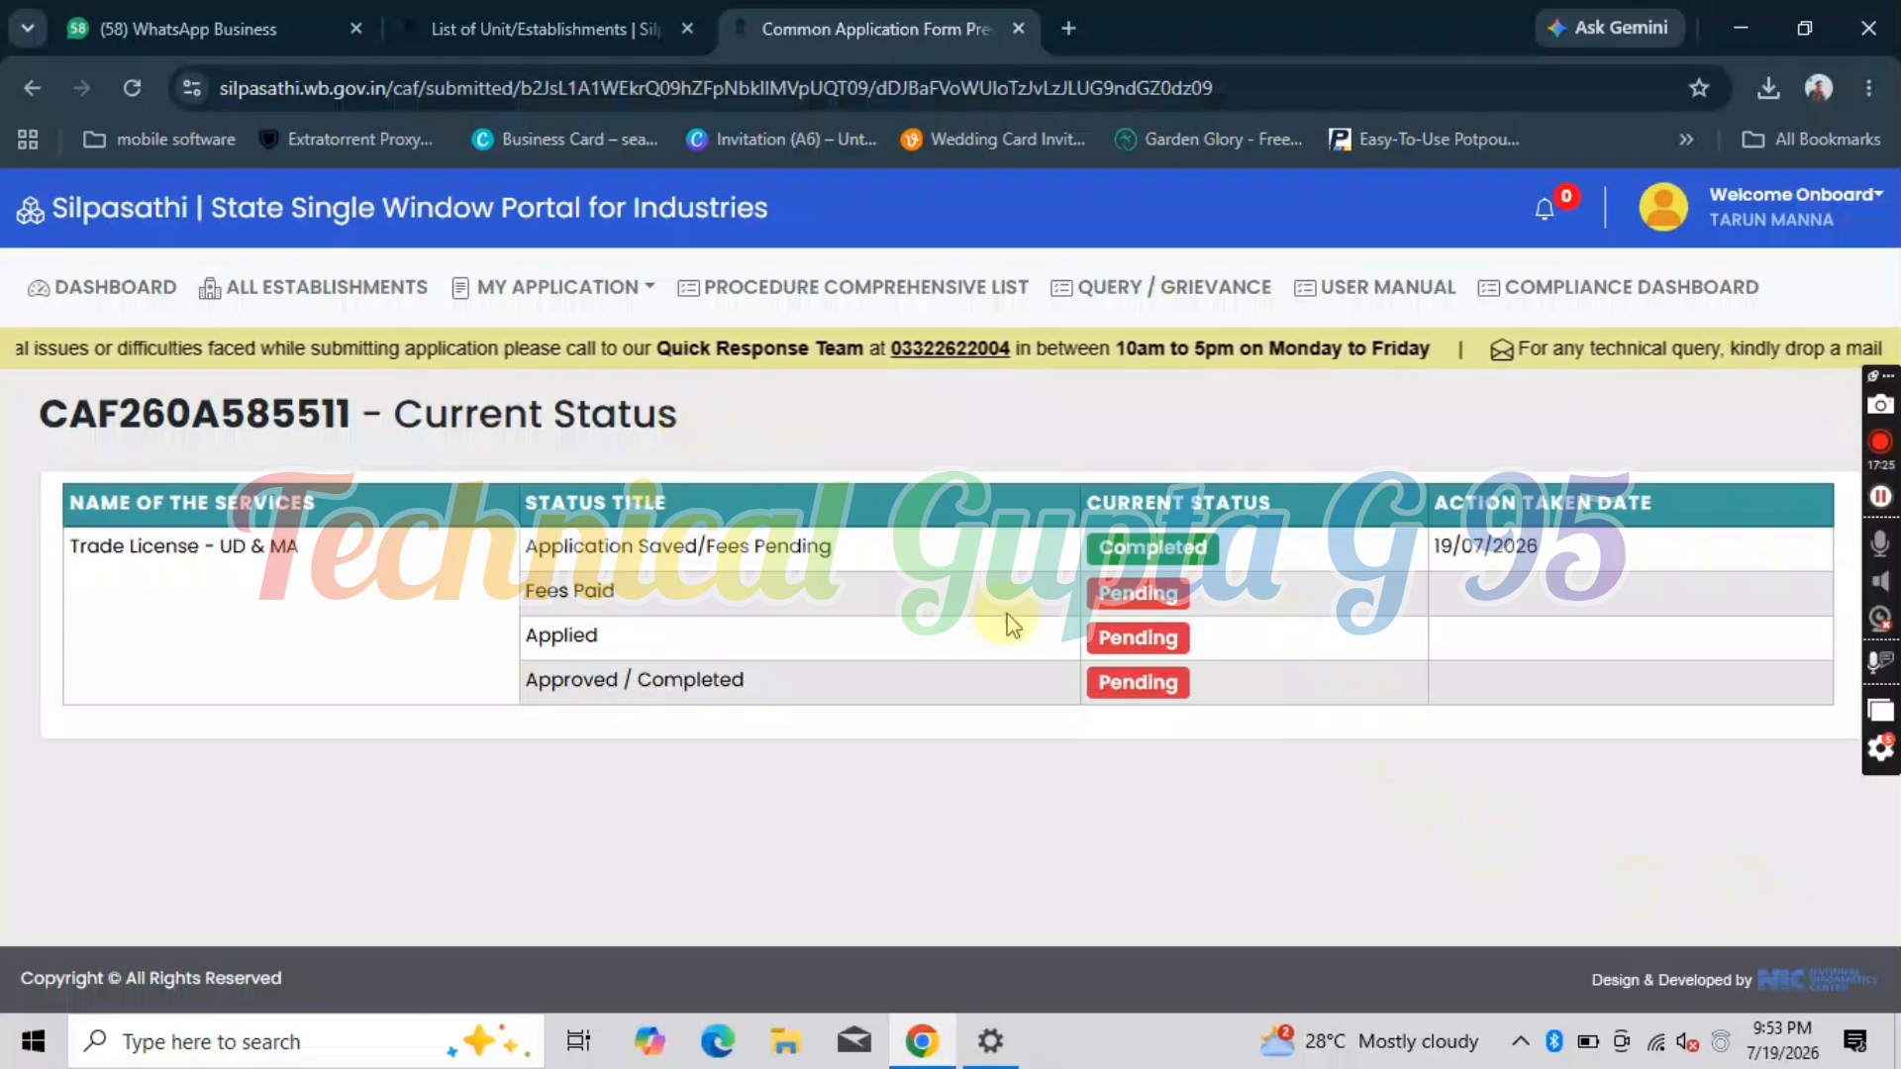
- Return to the dashboard, dismiss the procedures notice and start the fee payment for the Trade License - UD & MA service
left_click(131, 295)
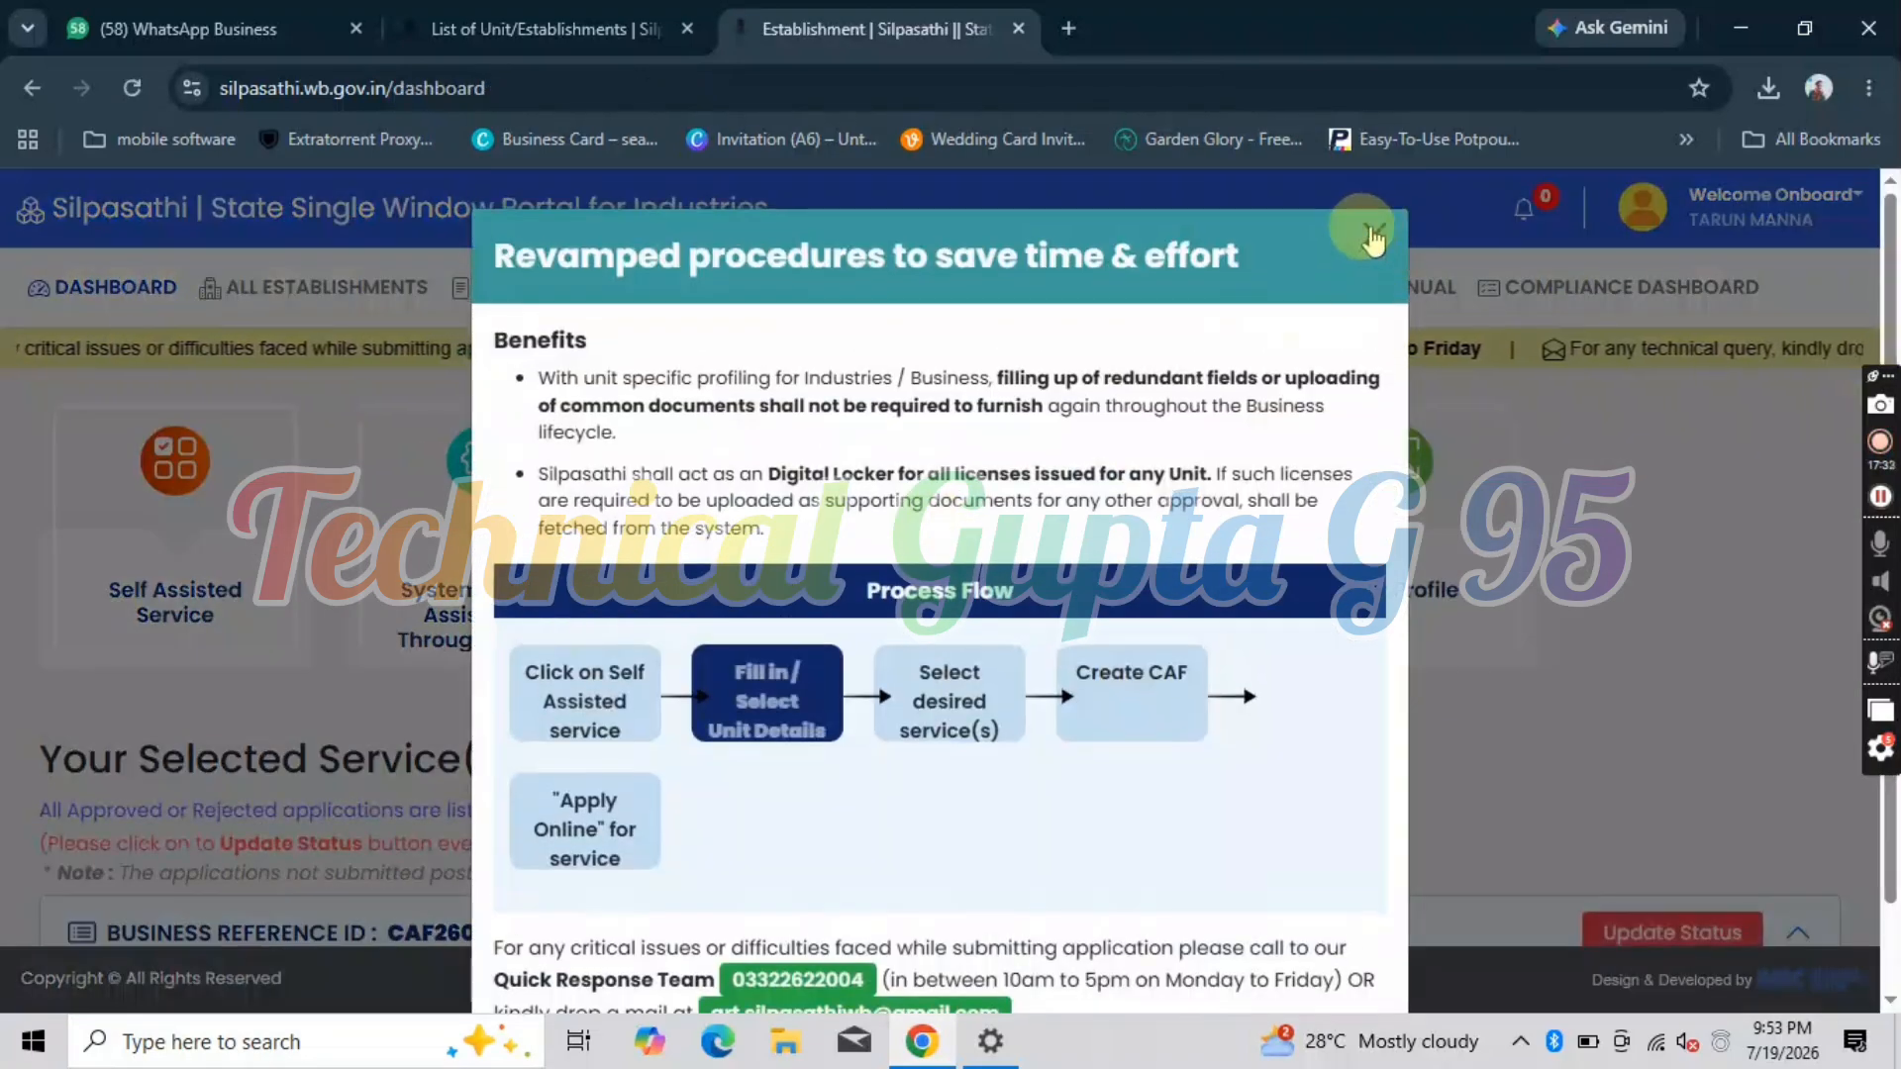
left_click(1374, 234)
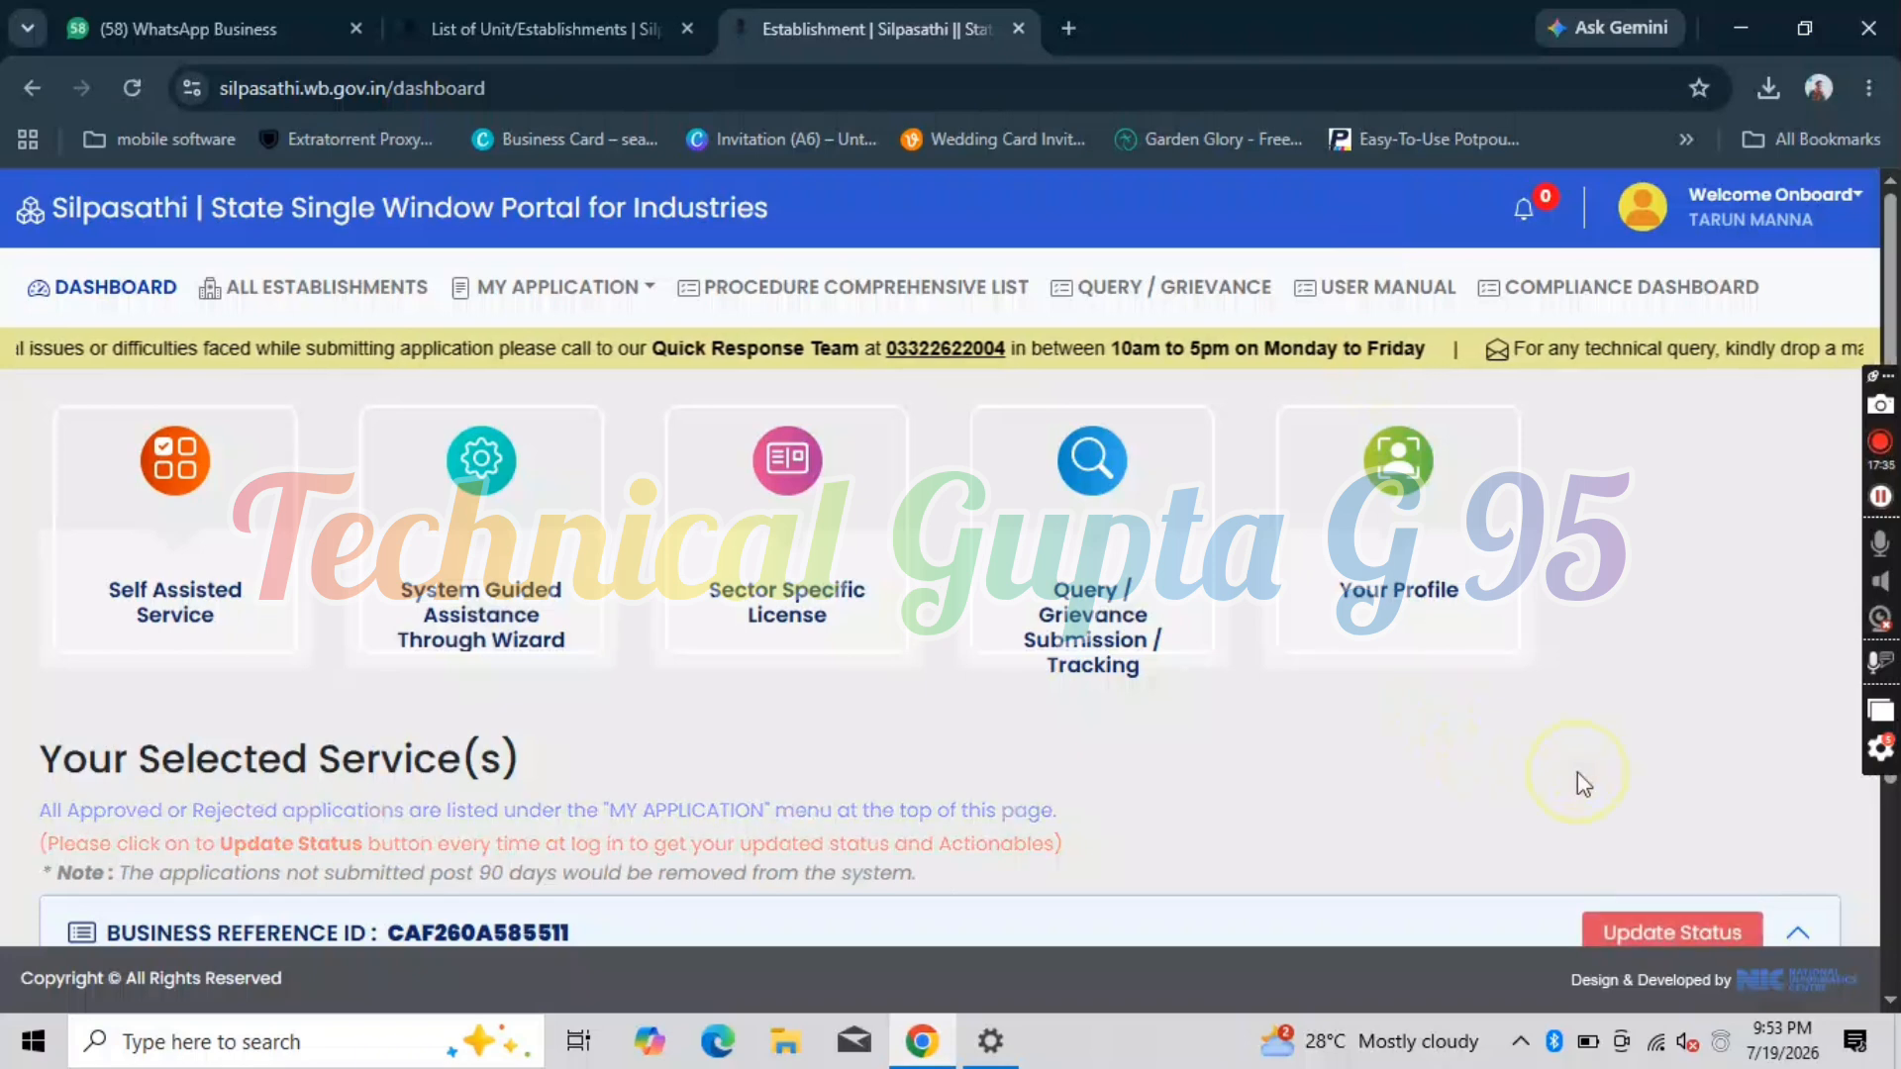
scroll(1577, 770, "down", 1)
scroll(1577, 770, "down", 3)
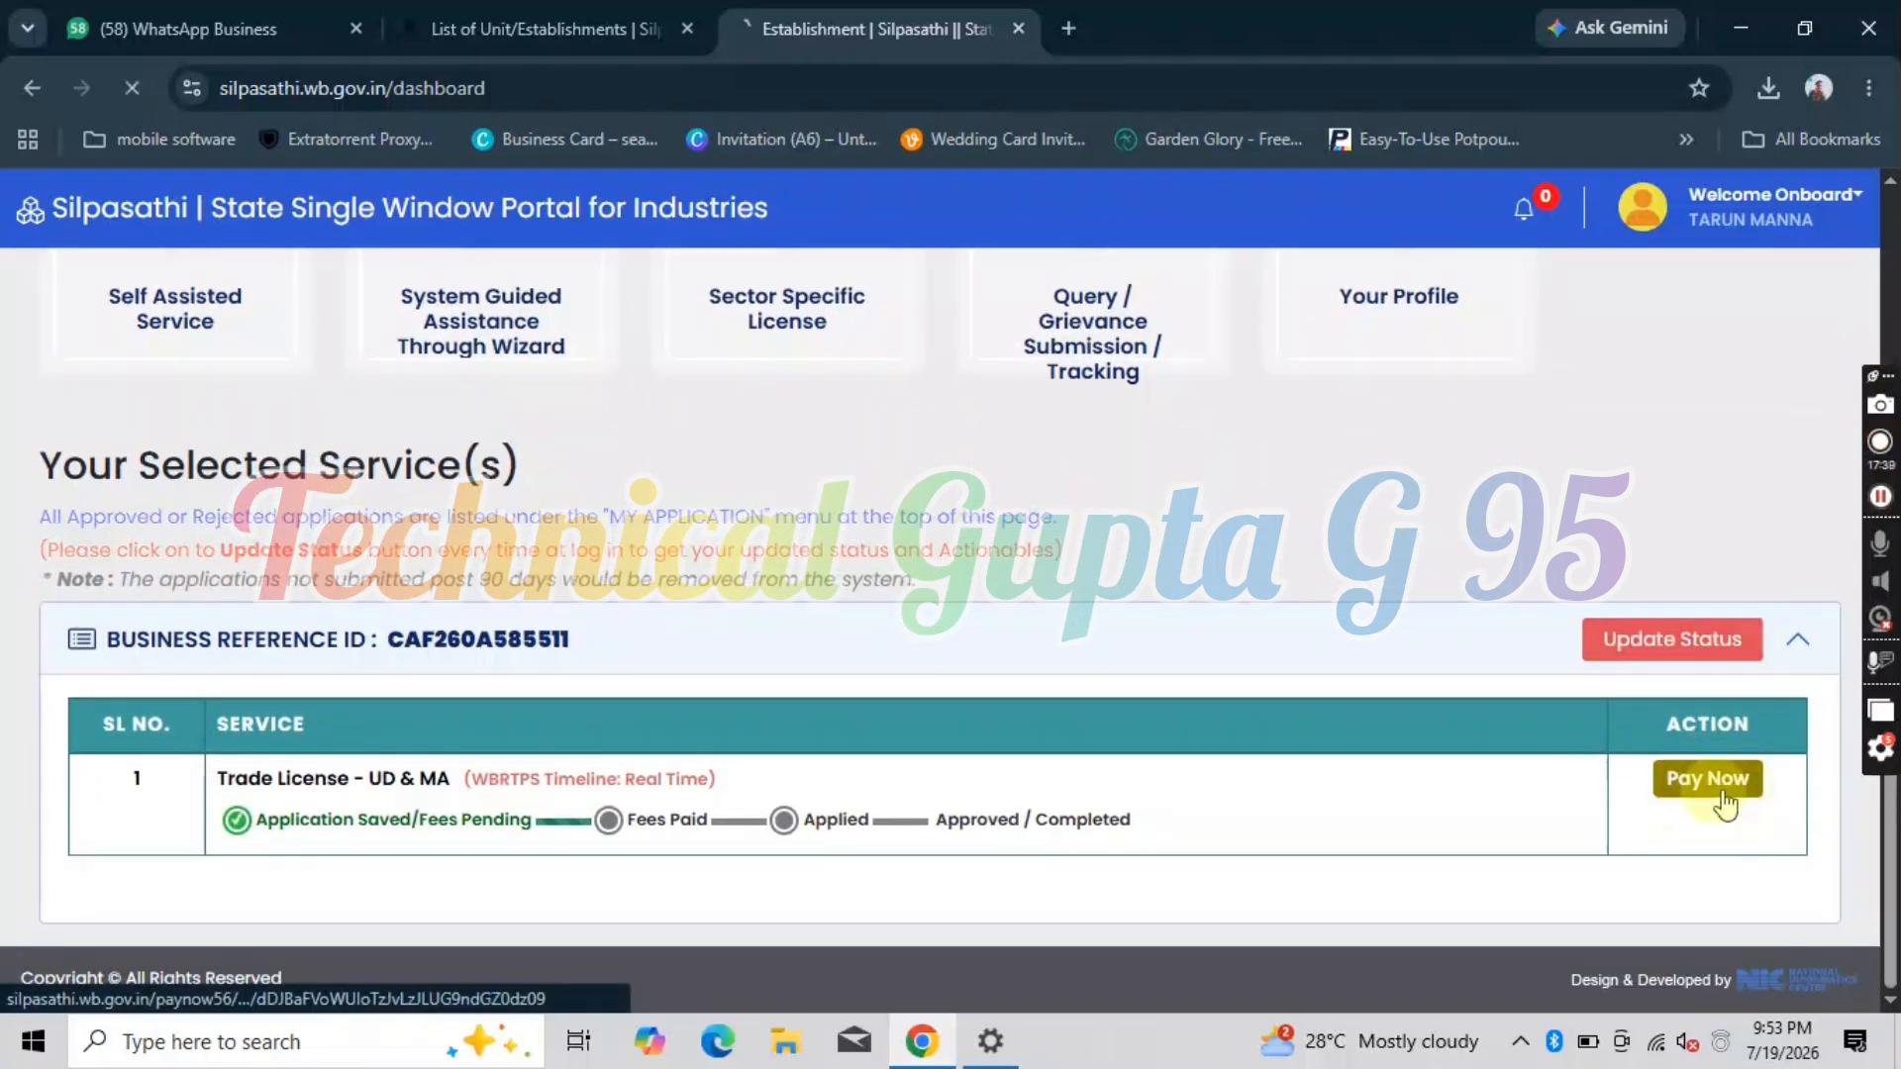
left_click(1722, 794)
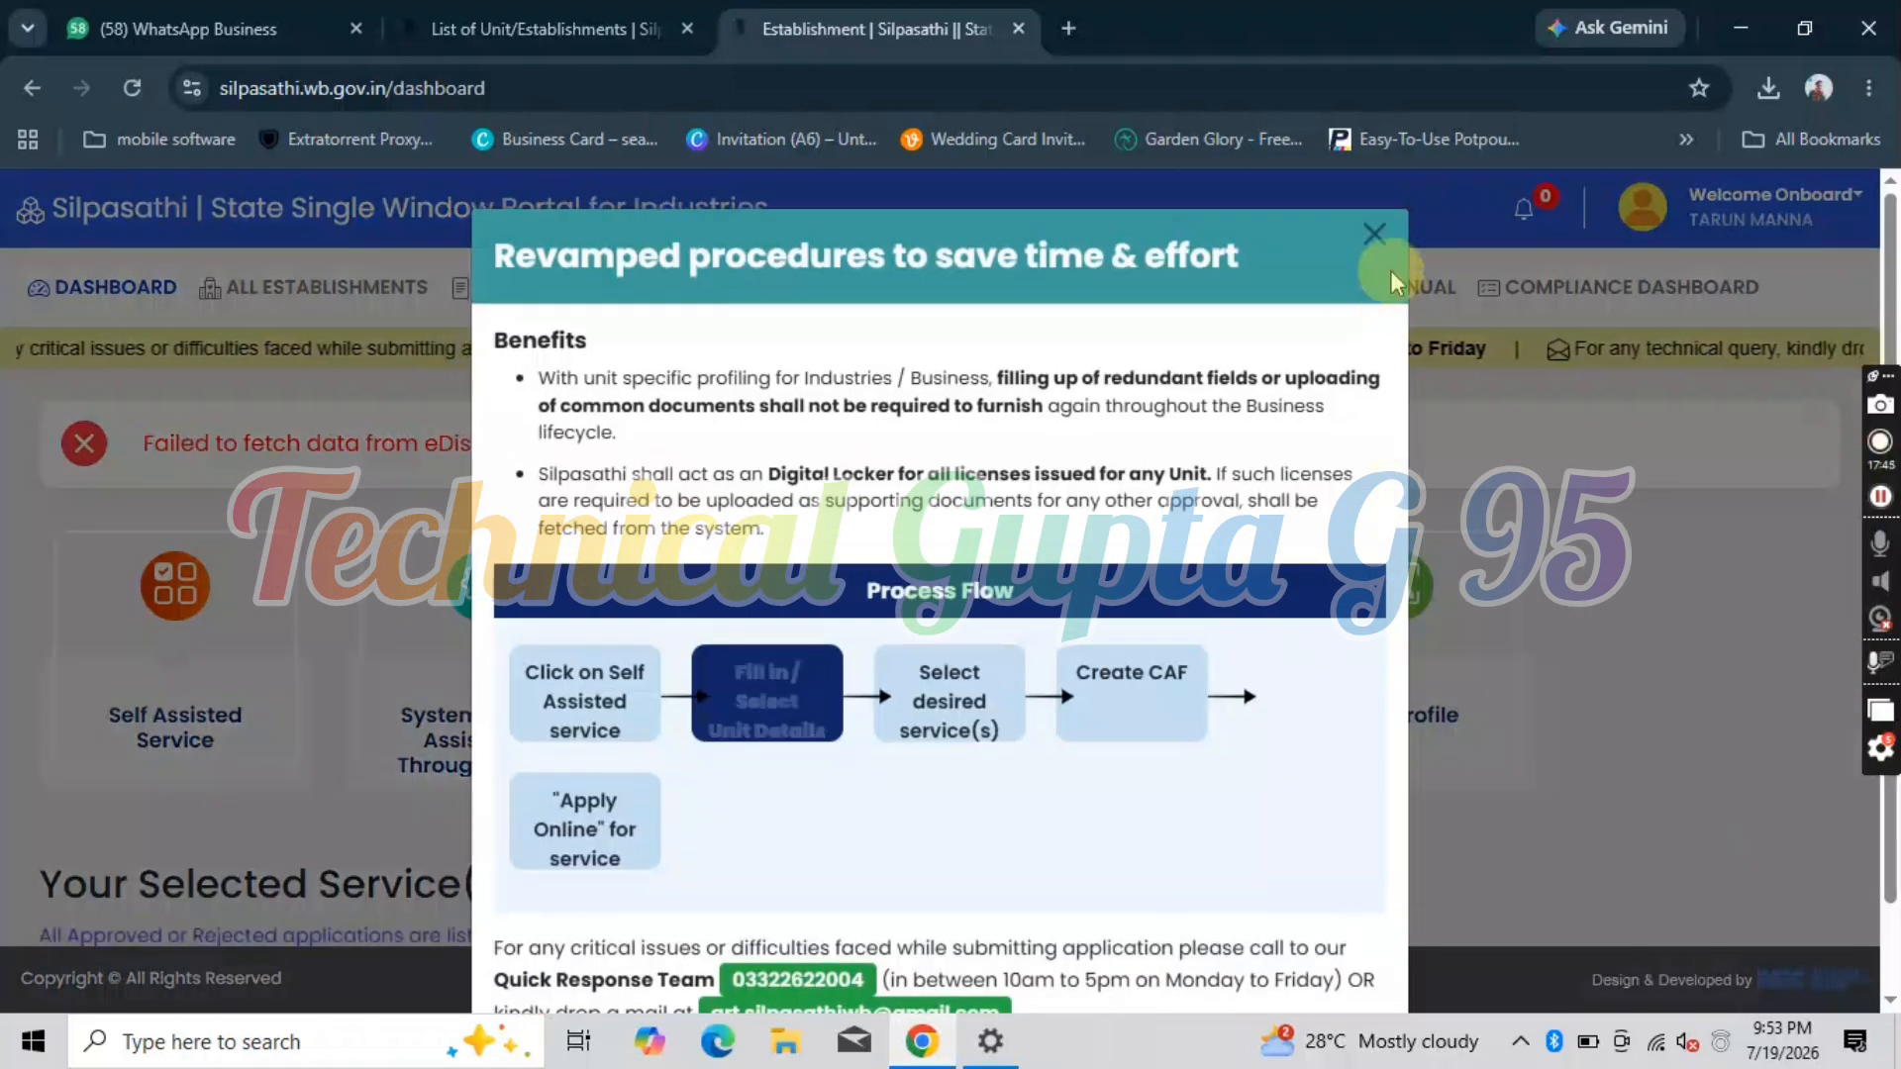
- Dismiss the procedures notice again and retry the fee payment for the Trade License - UD & MA service
left_click(1371, 237)
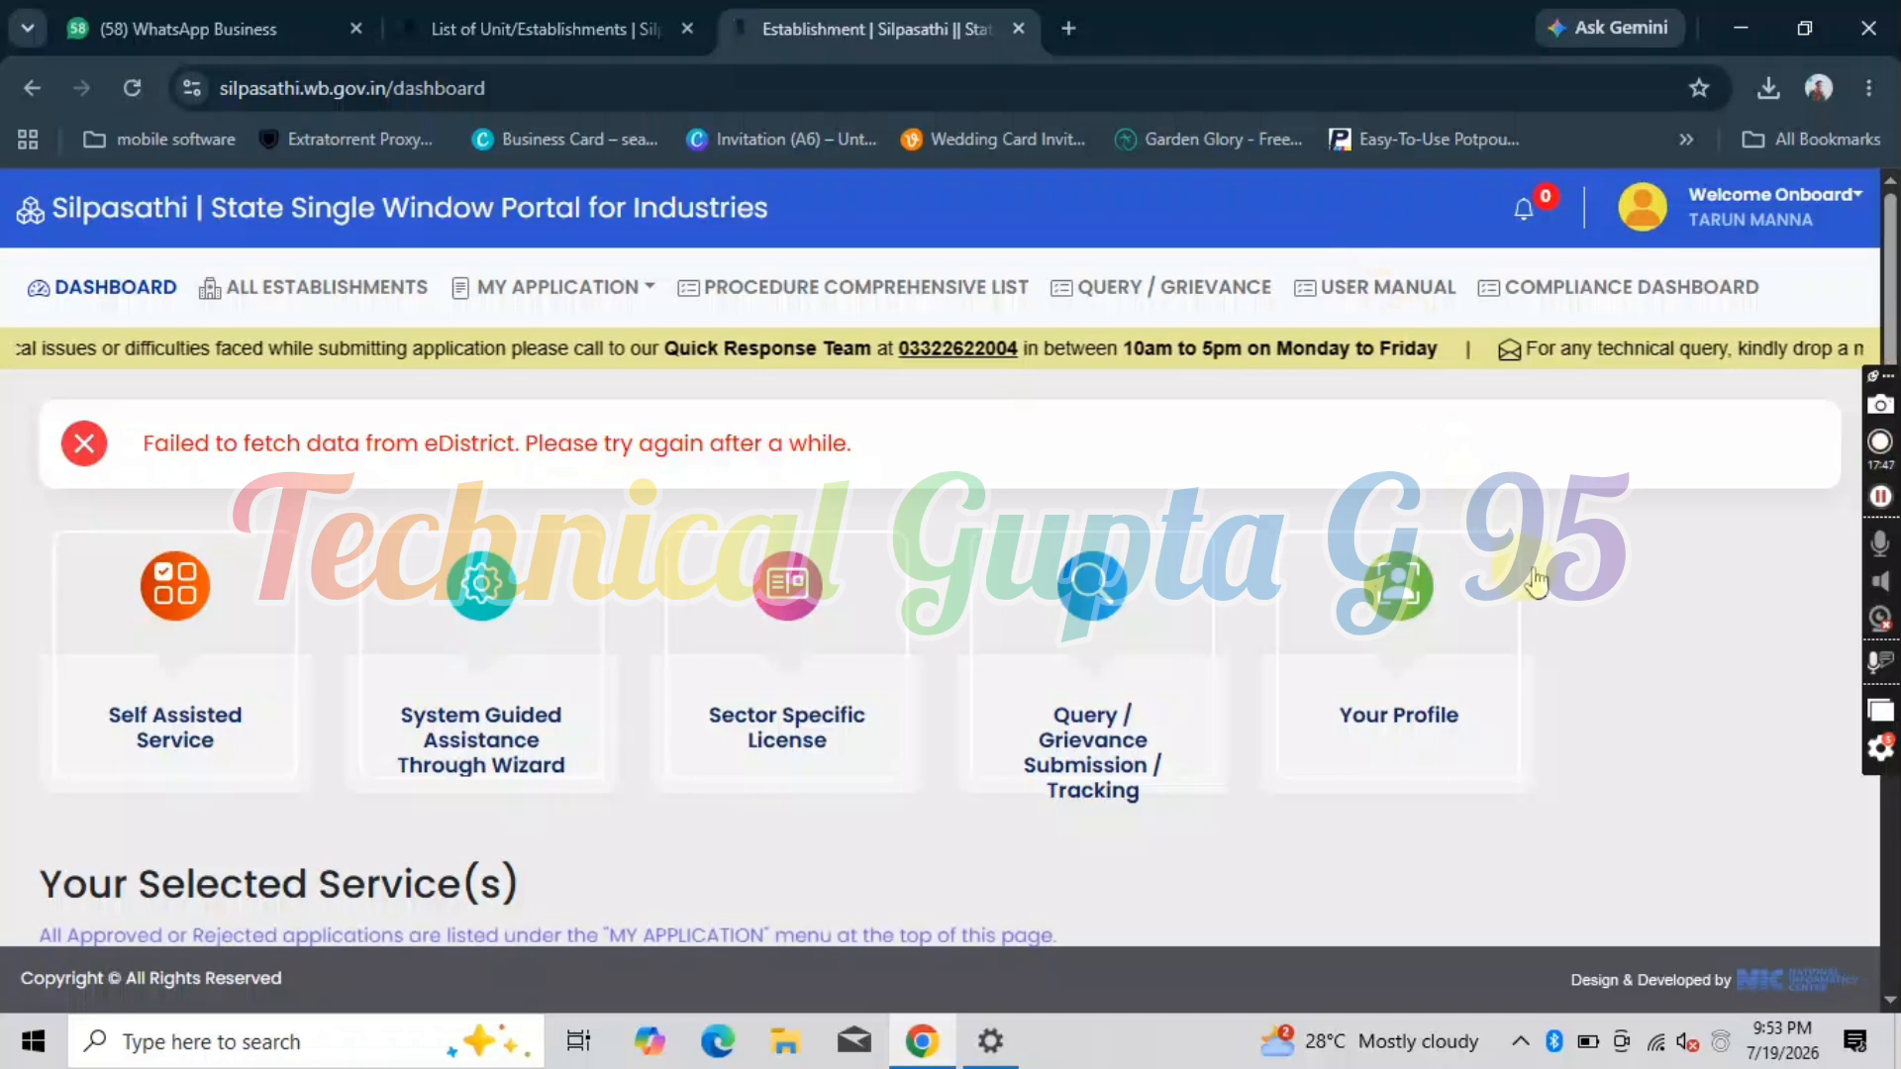
scroll(1633, 626, "down", 4)
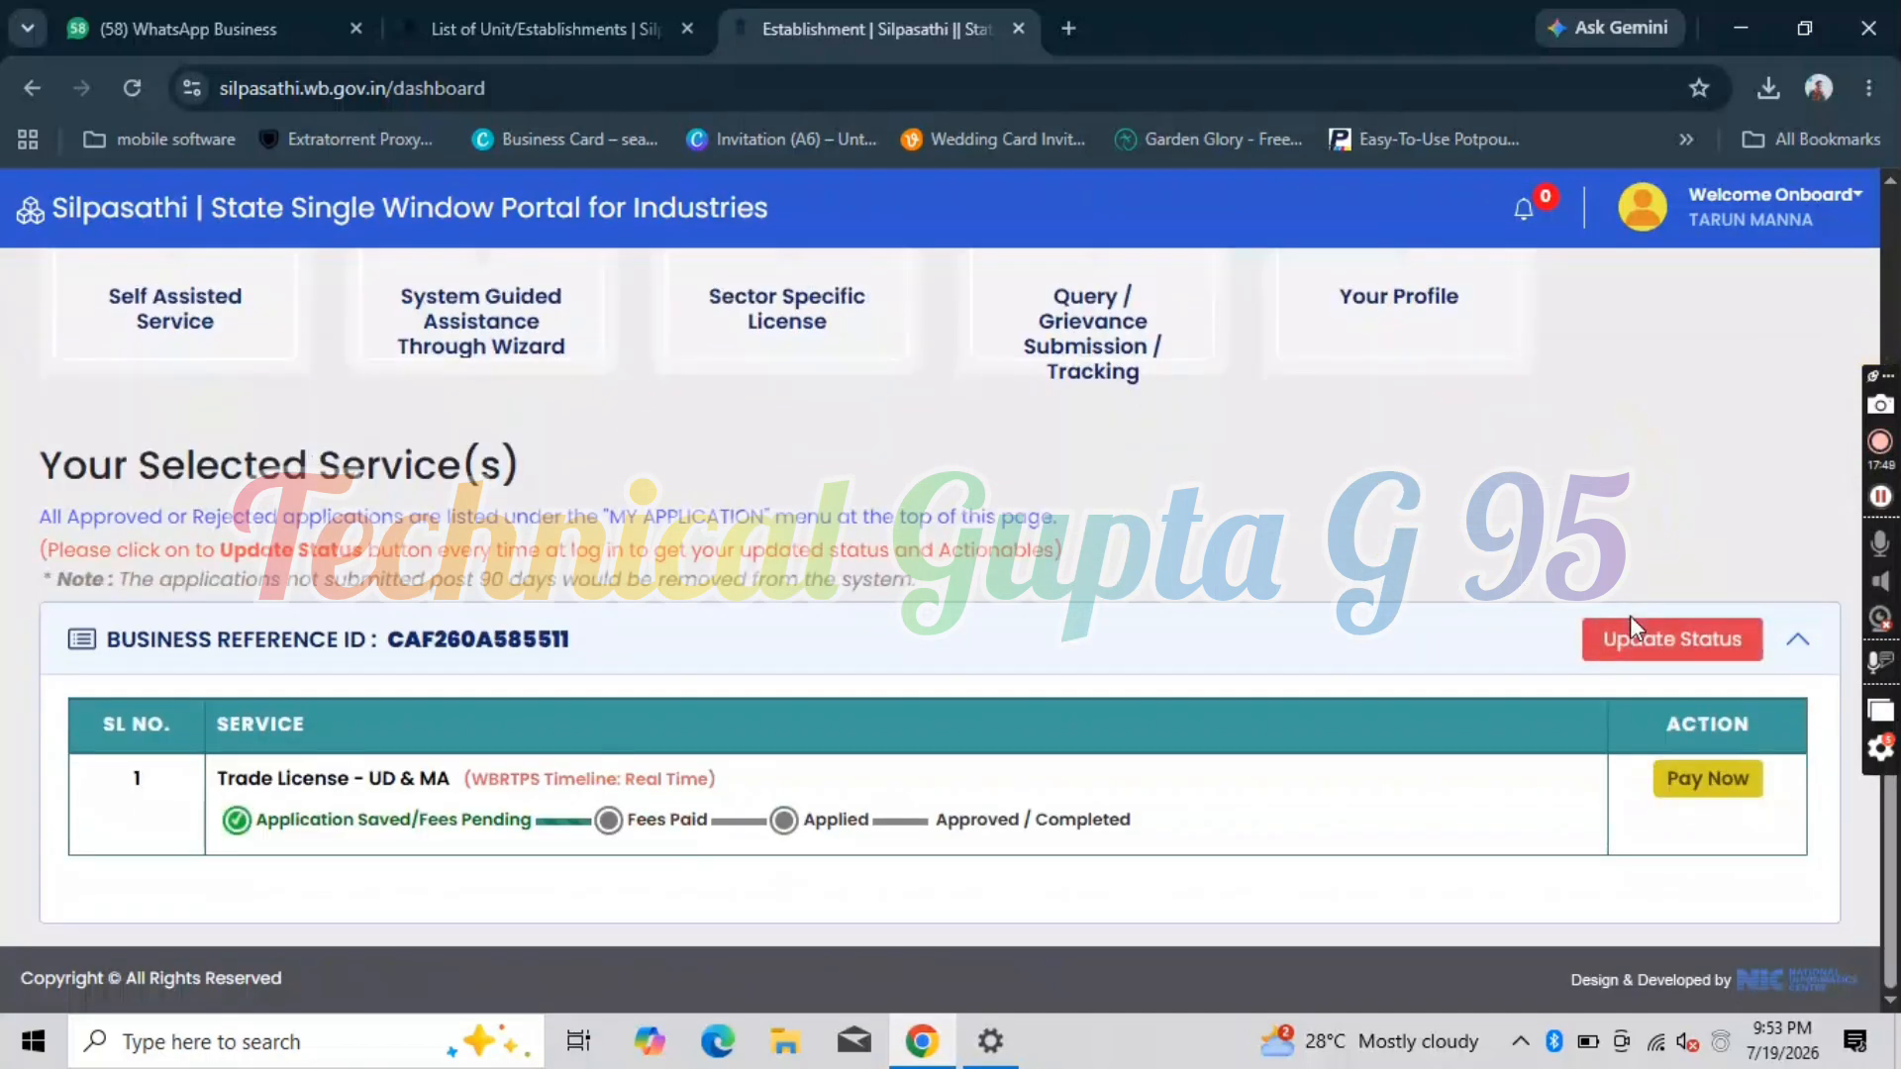
left_click(1718, 782)
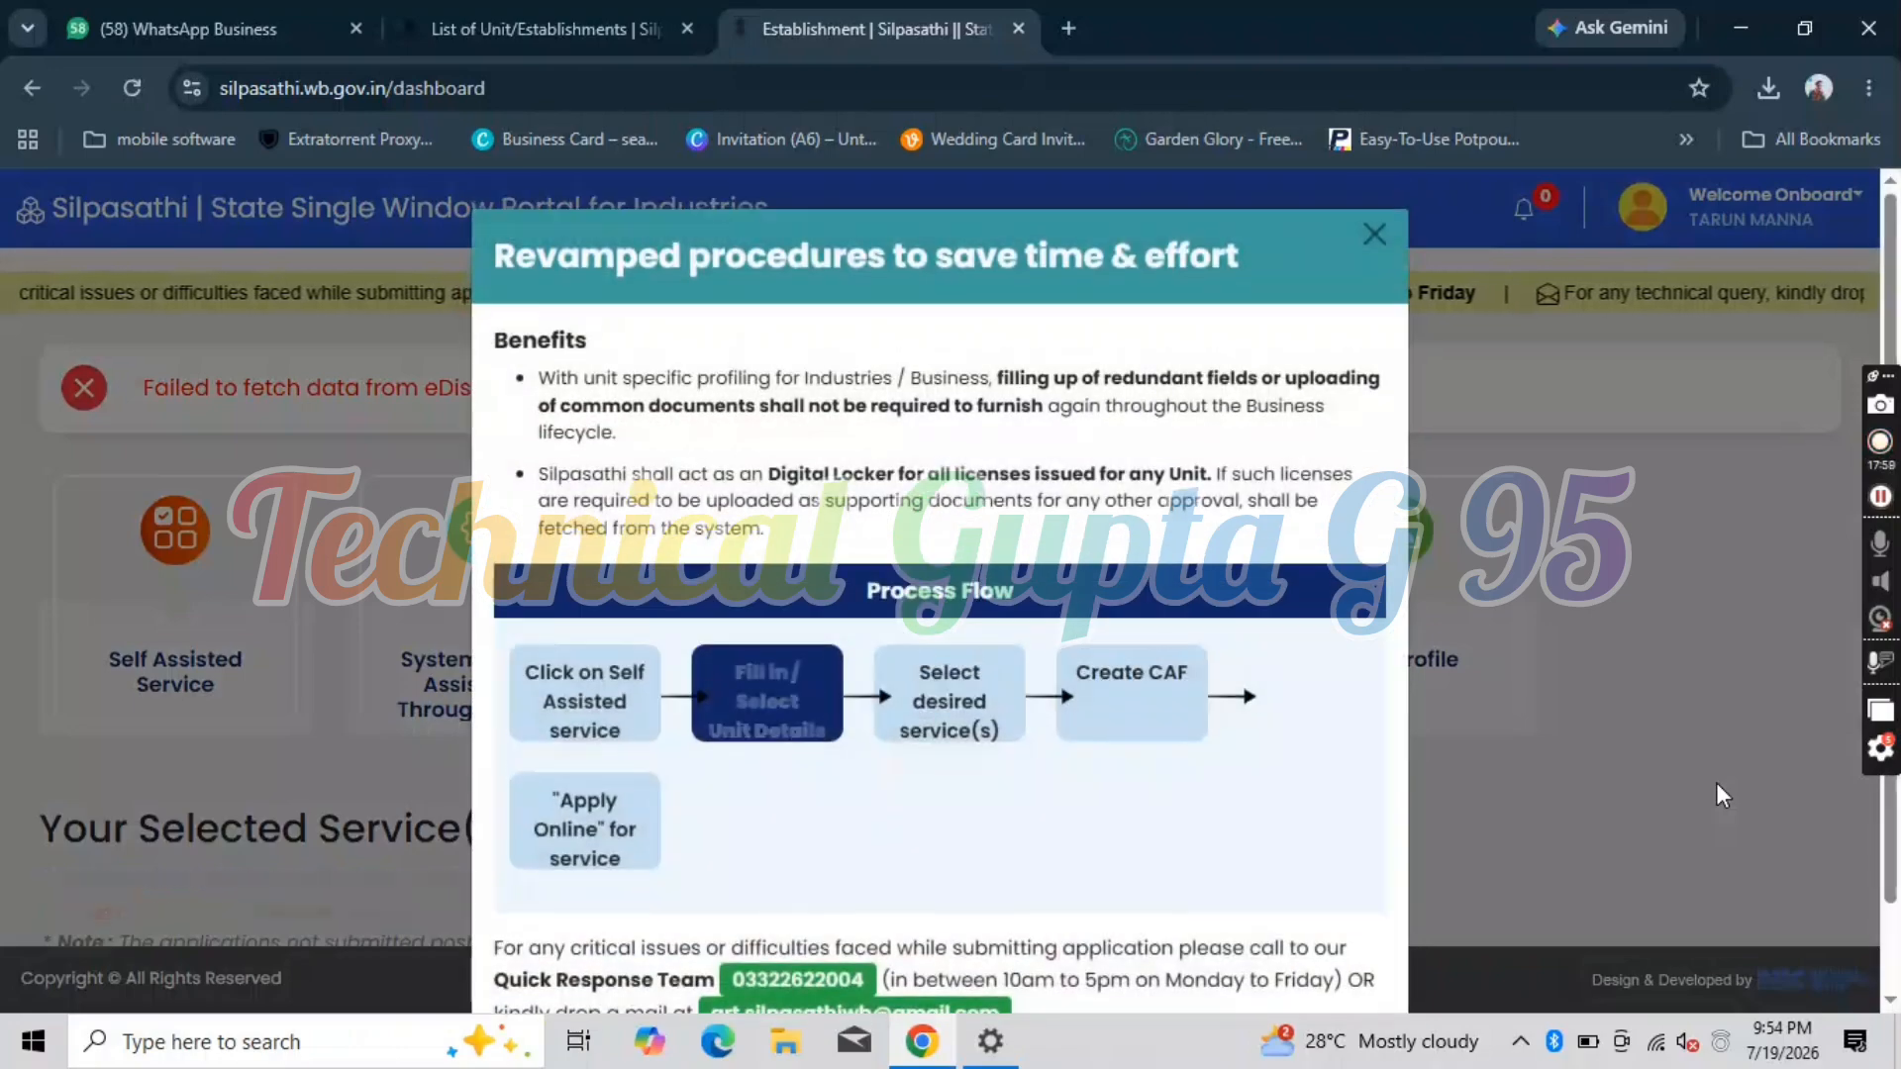
- Dismiss the procedures notice and open the payment details for the Trade License - UD & MA service
left_click(1370, 232)
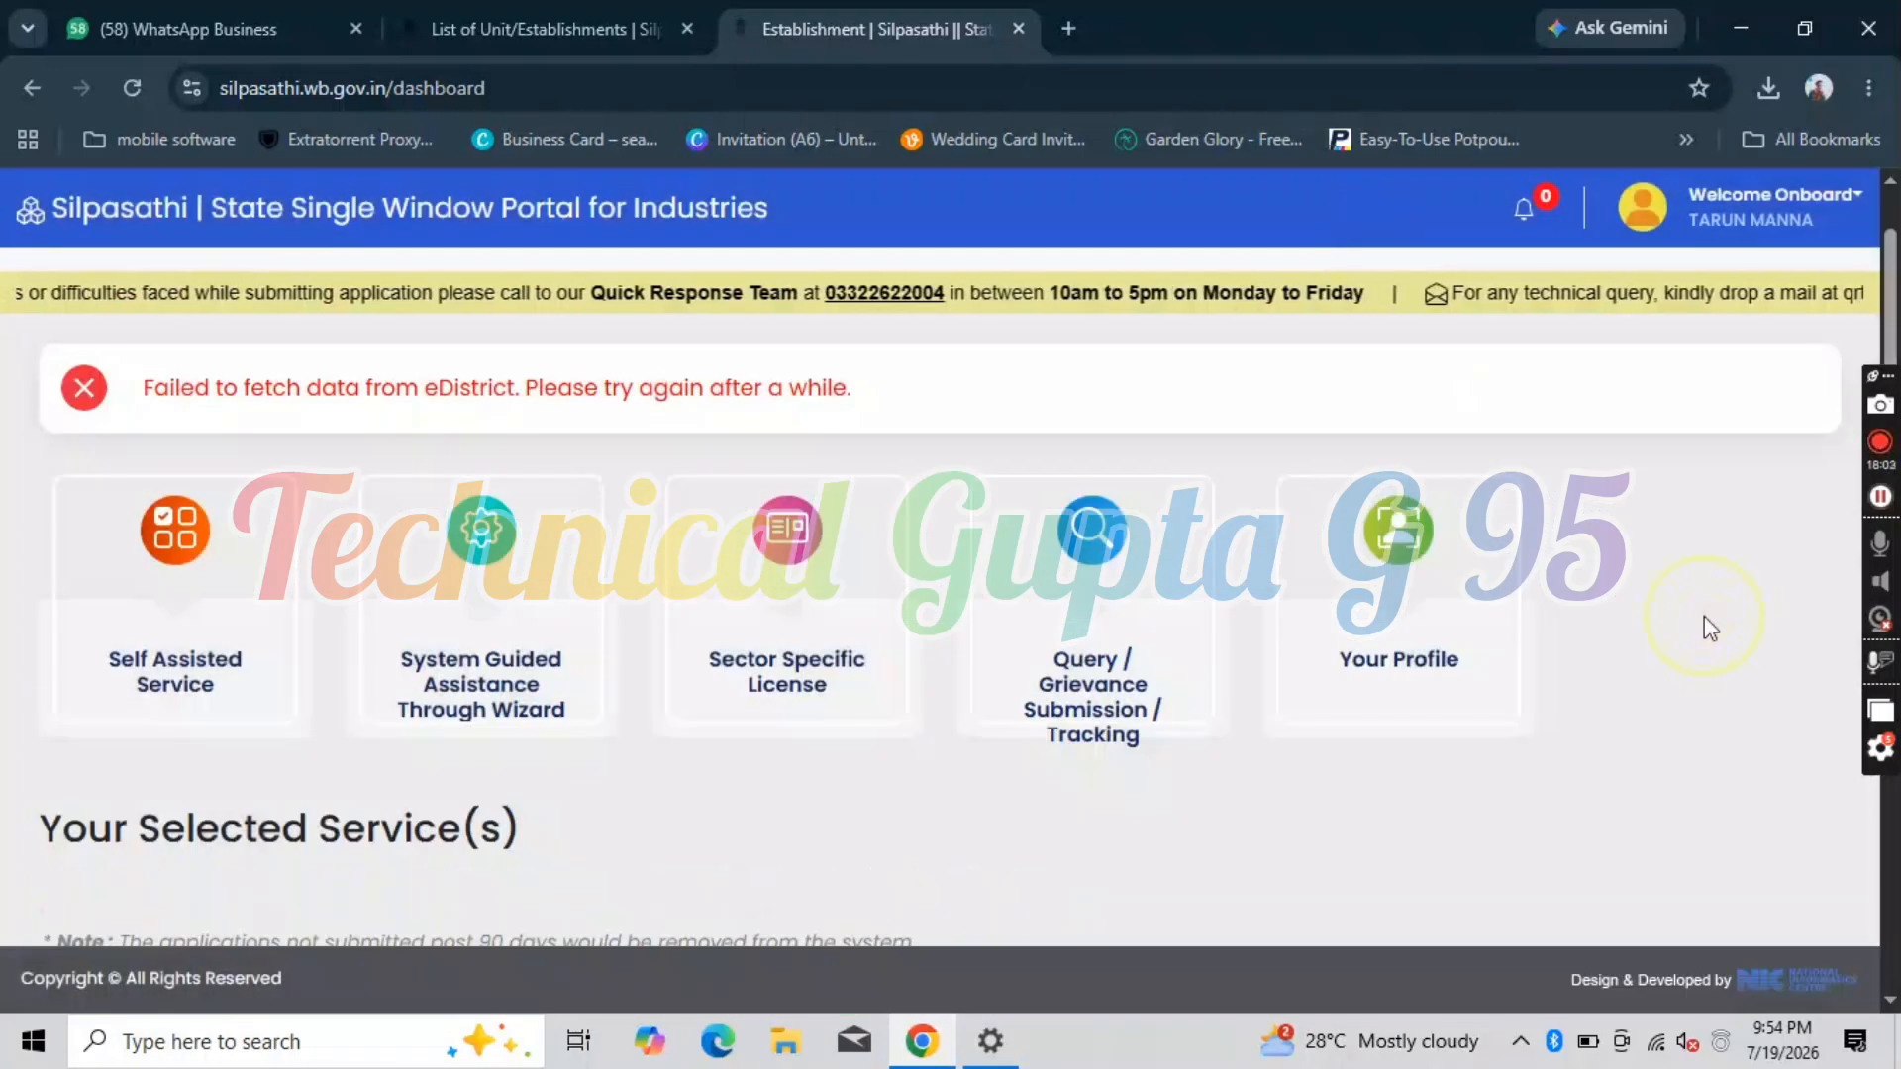
scroll(1707, 626, "down", 3)
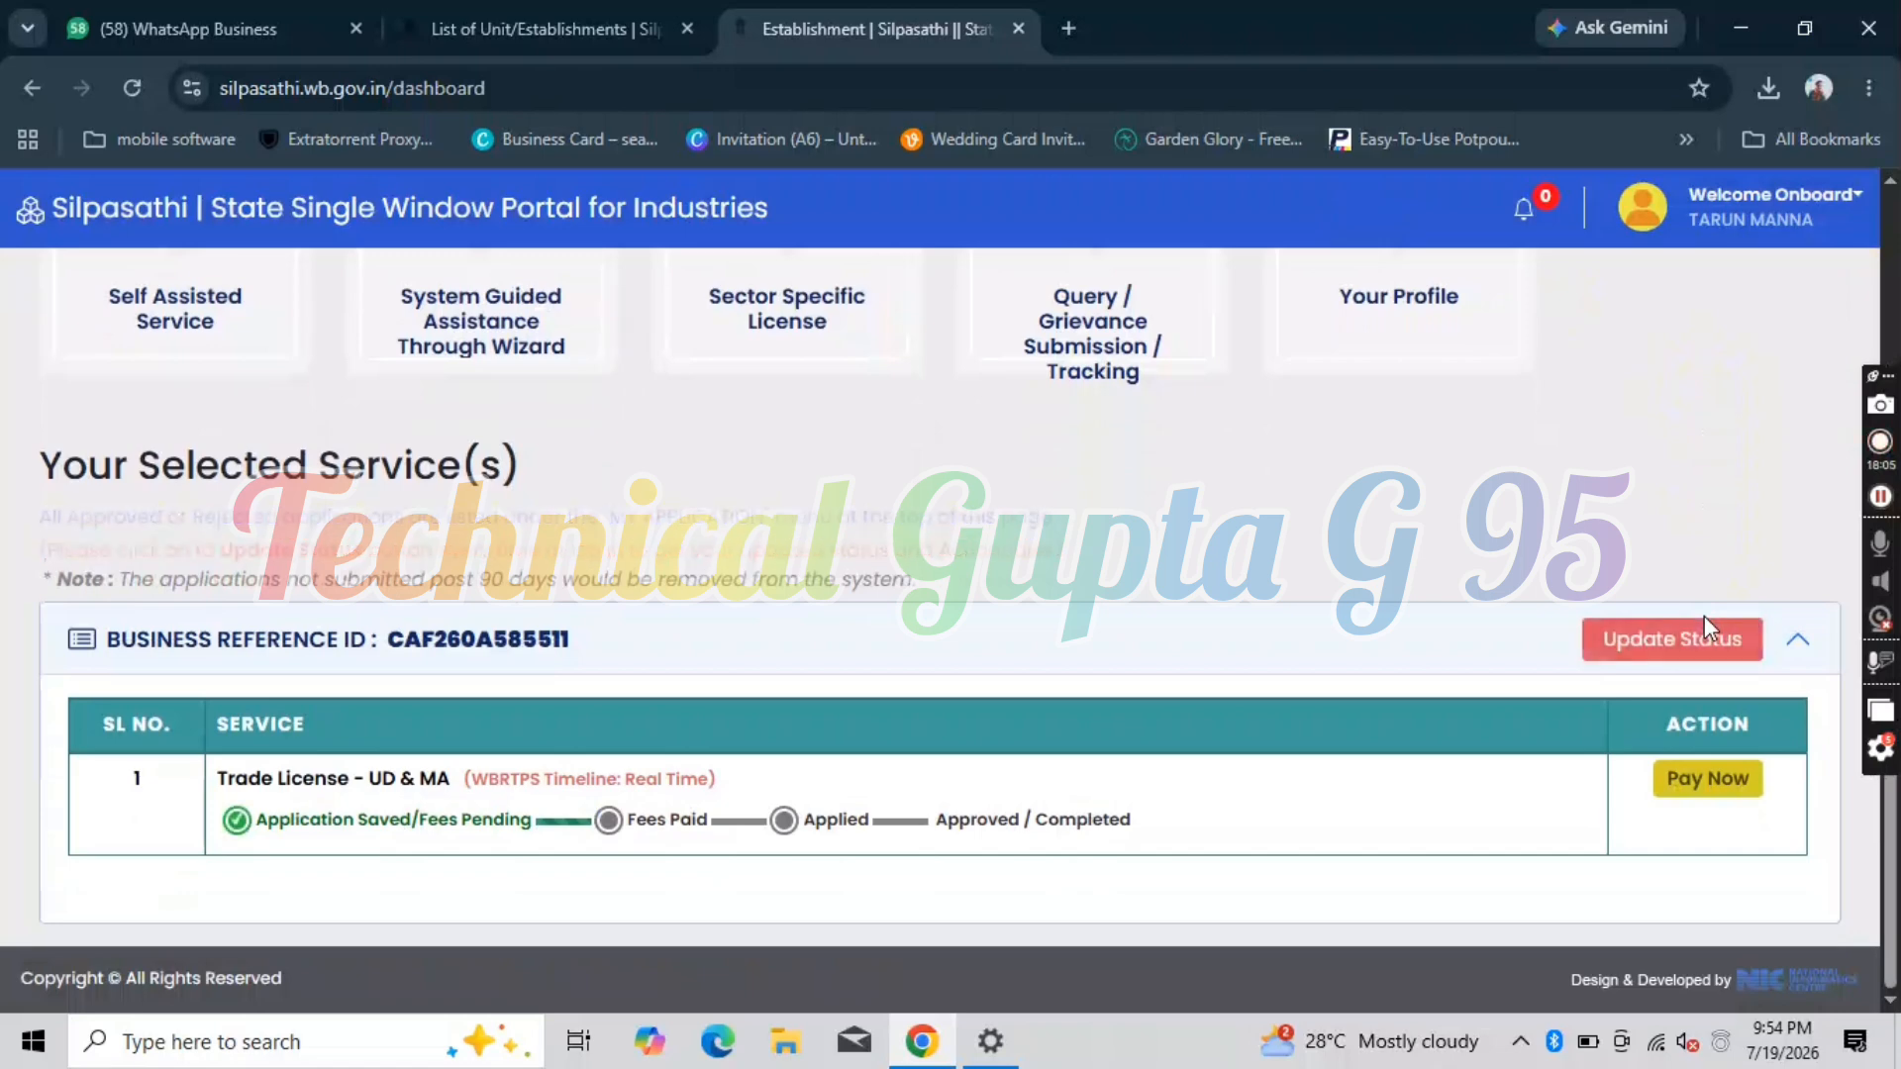
left_click(1880, 496)
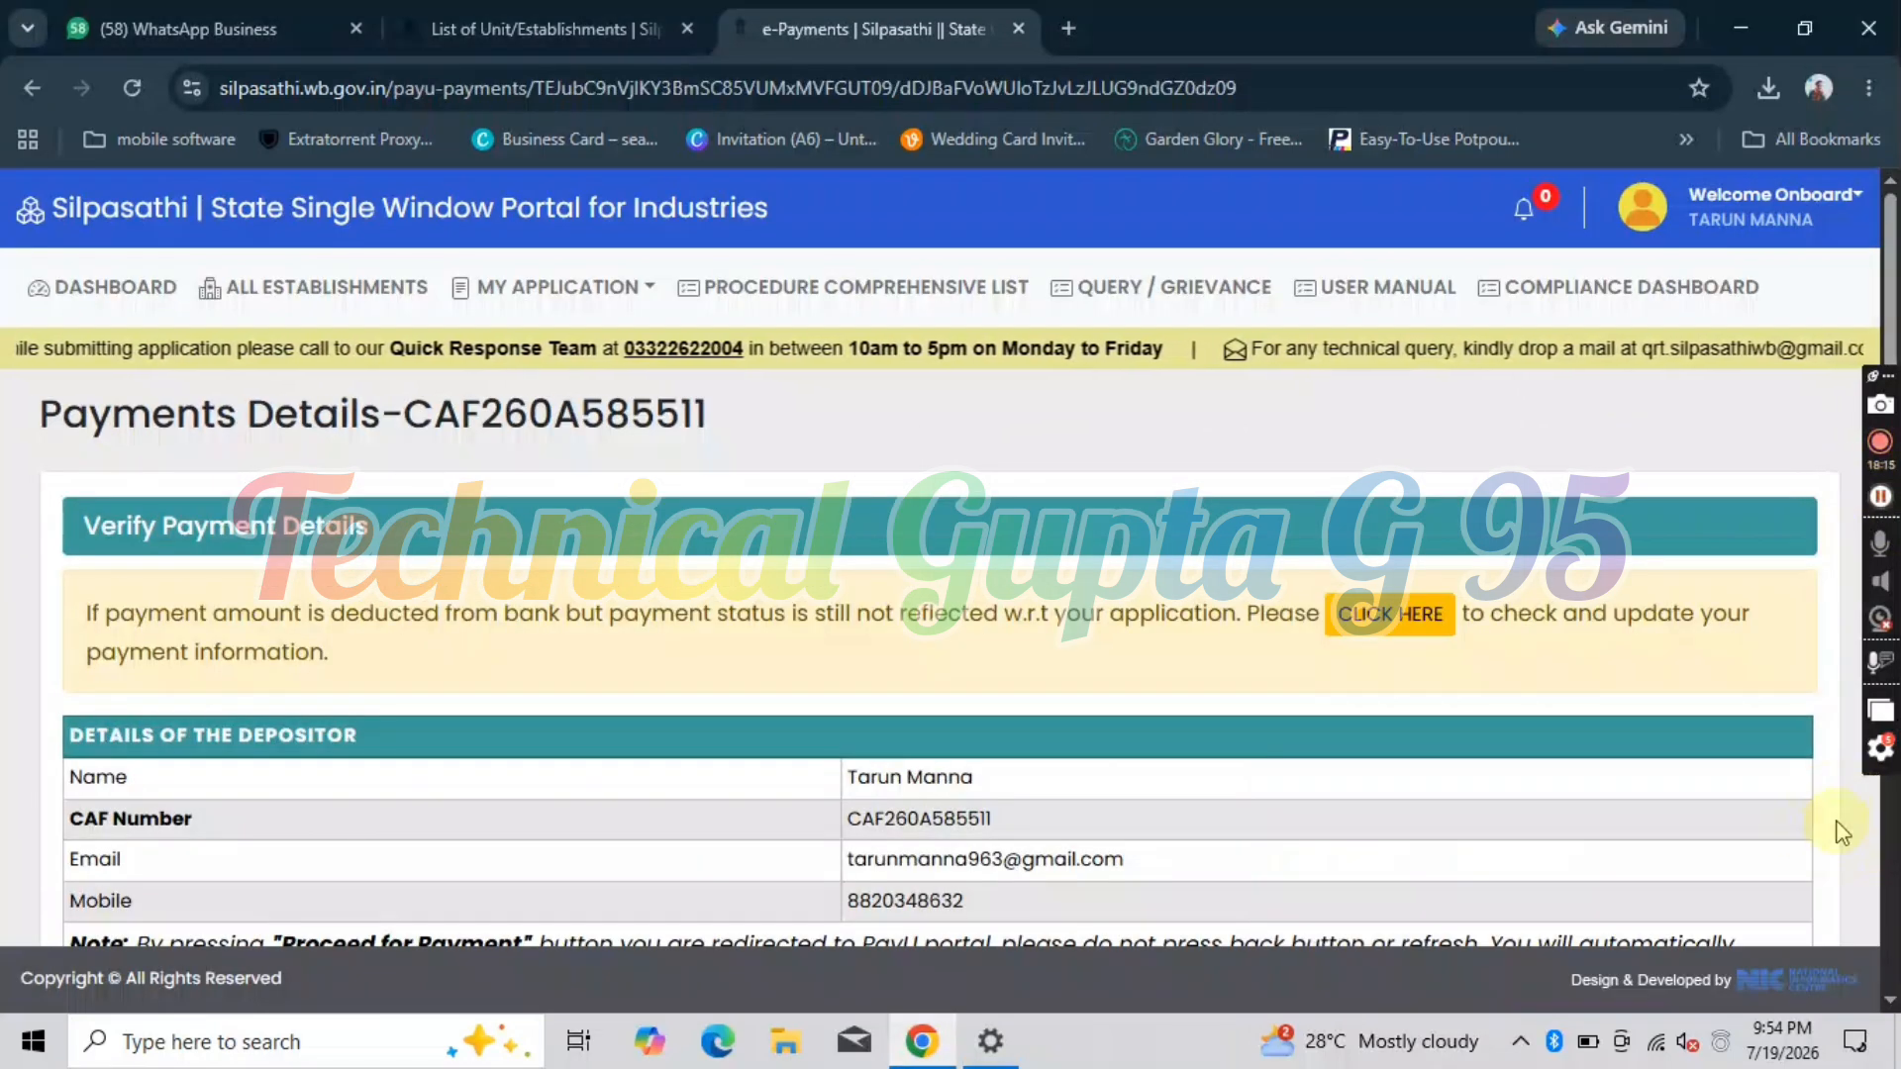
- Review the depositor details and service-wise fees, and proceed with the trade license fee payment
scroll(1841, 830, "down", 2)
scroll(1841, 829, "down", 8)
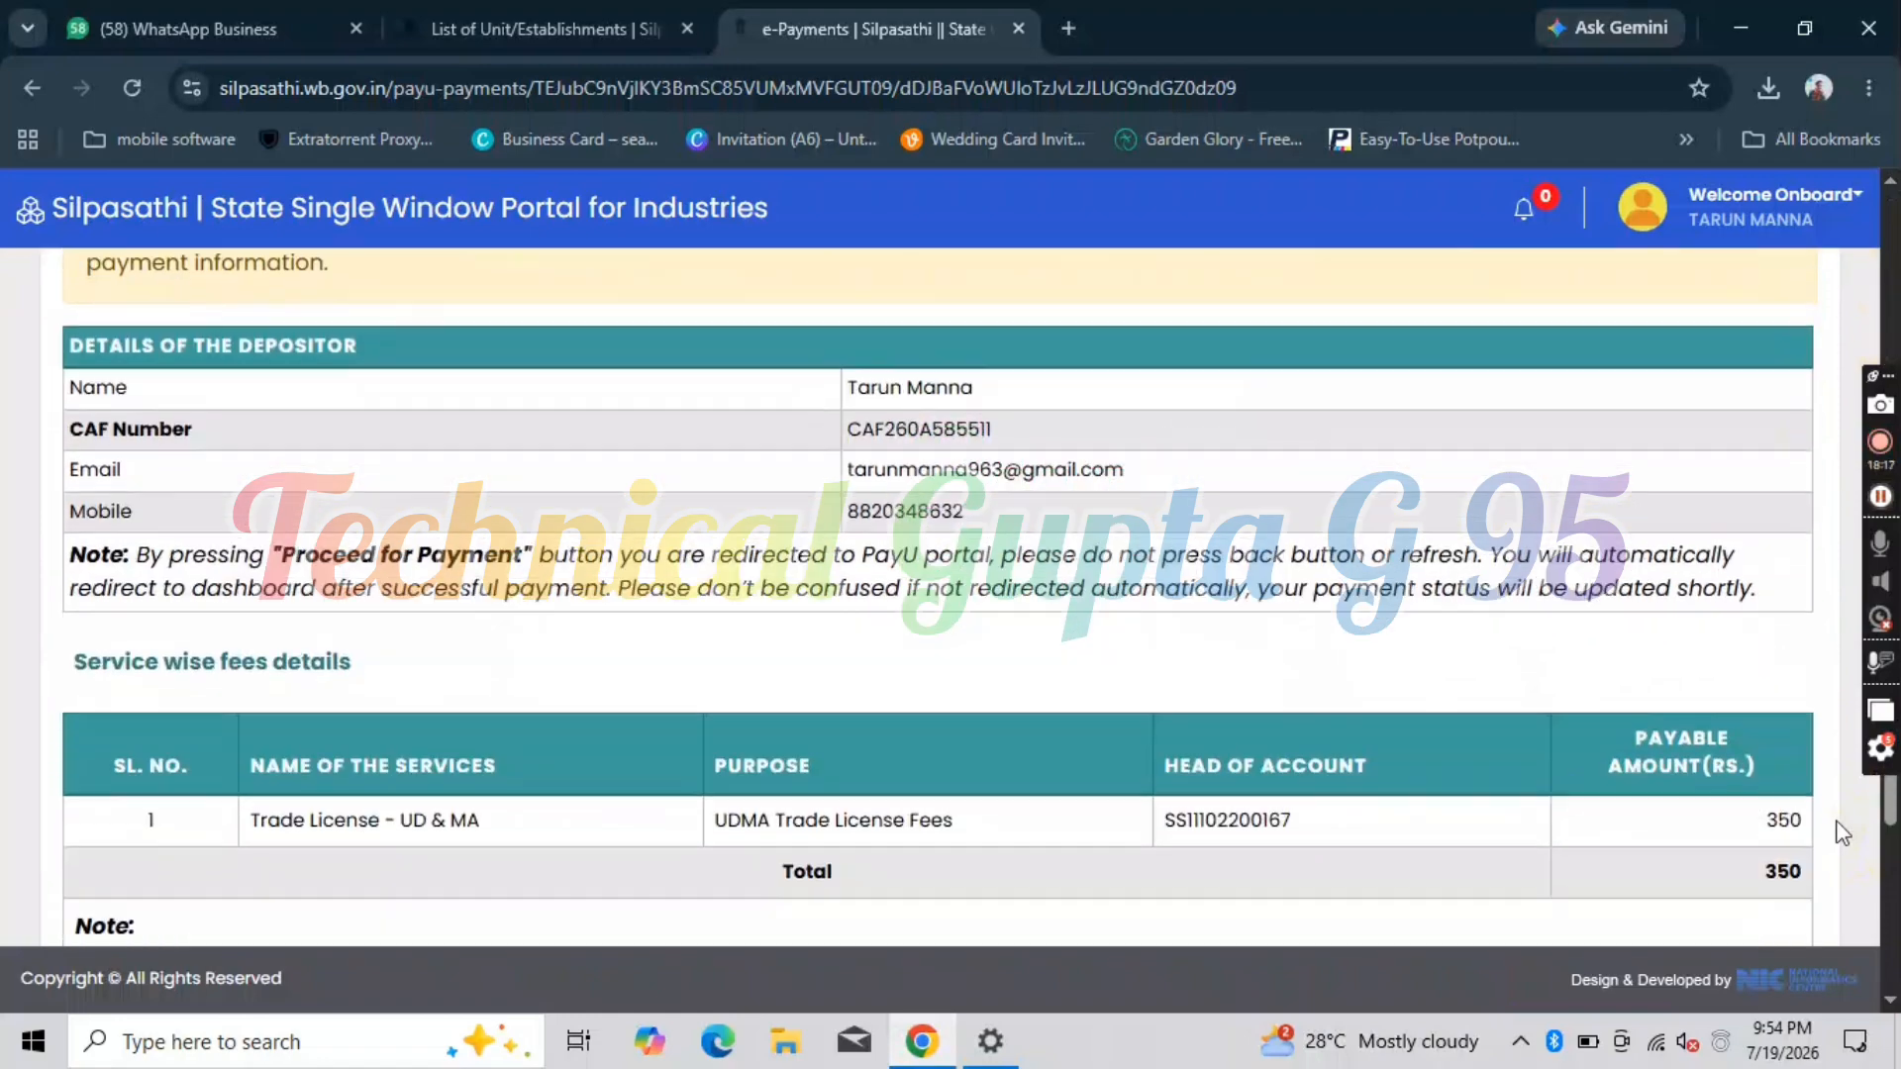
scroll(1842, 830, "down", 2)
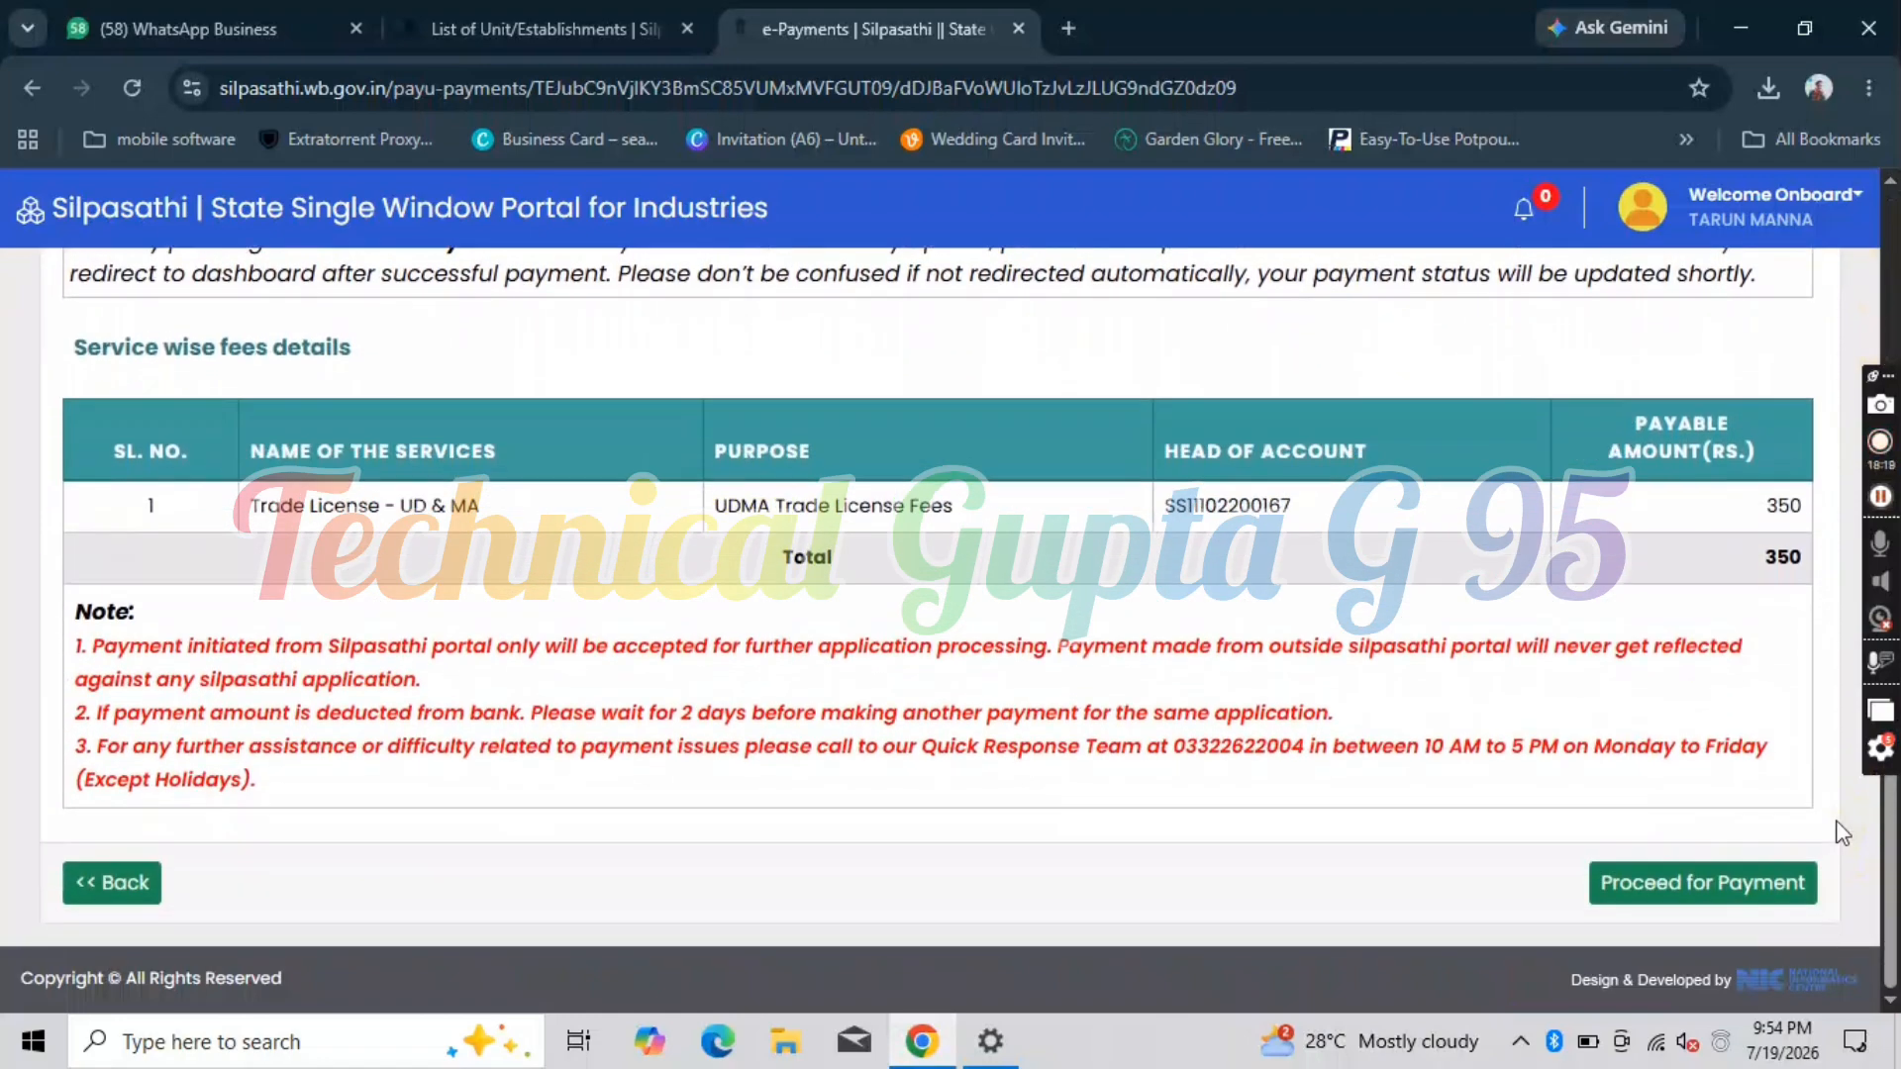
left_click(1663, 891)
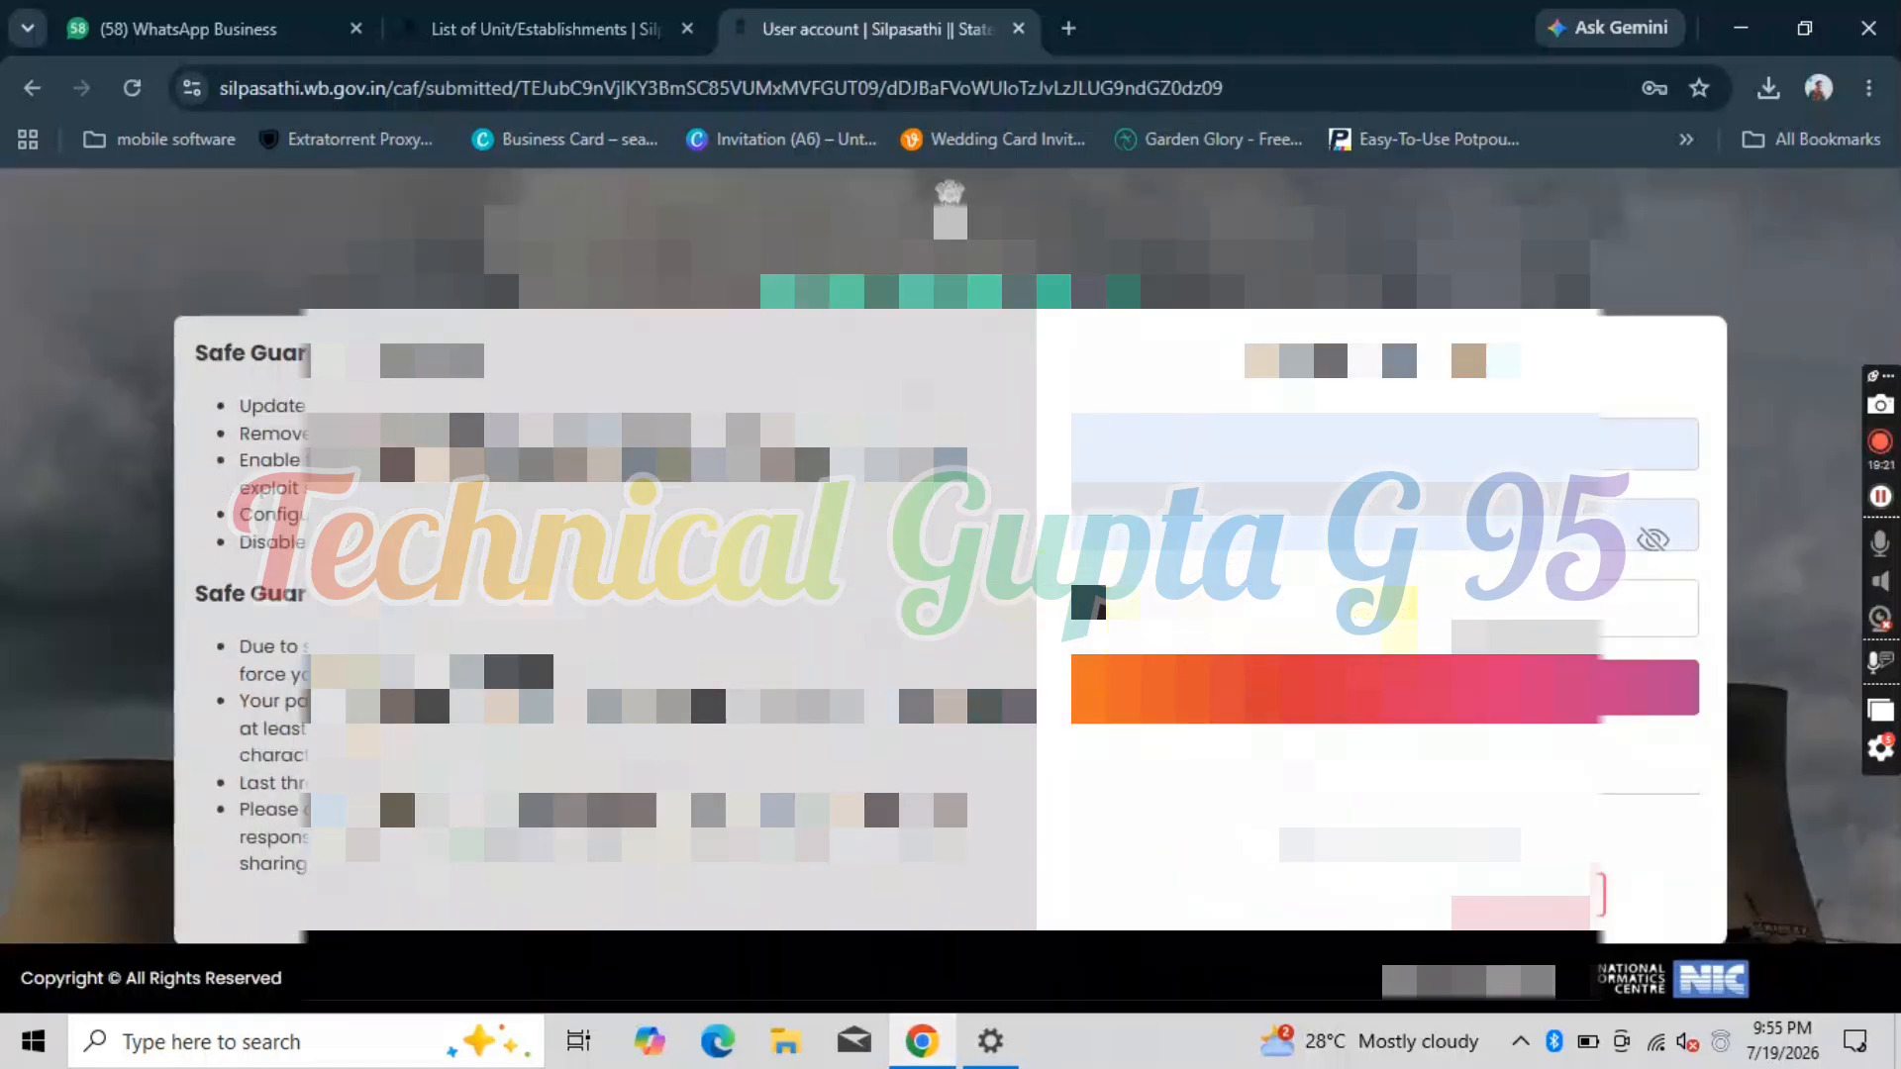
- Enter the verification code on the login form and sign back in to reach the submitted application's current status
left_click(1465, 606)
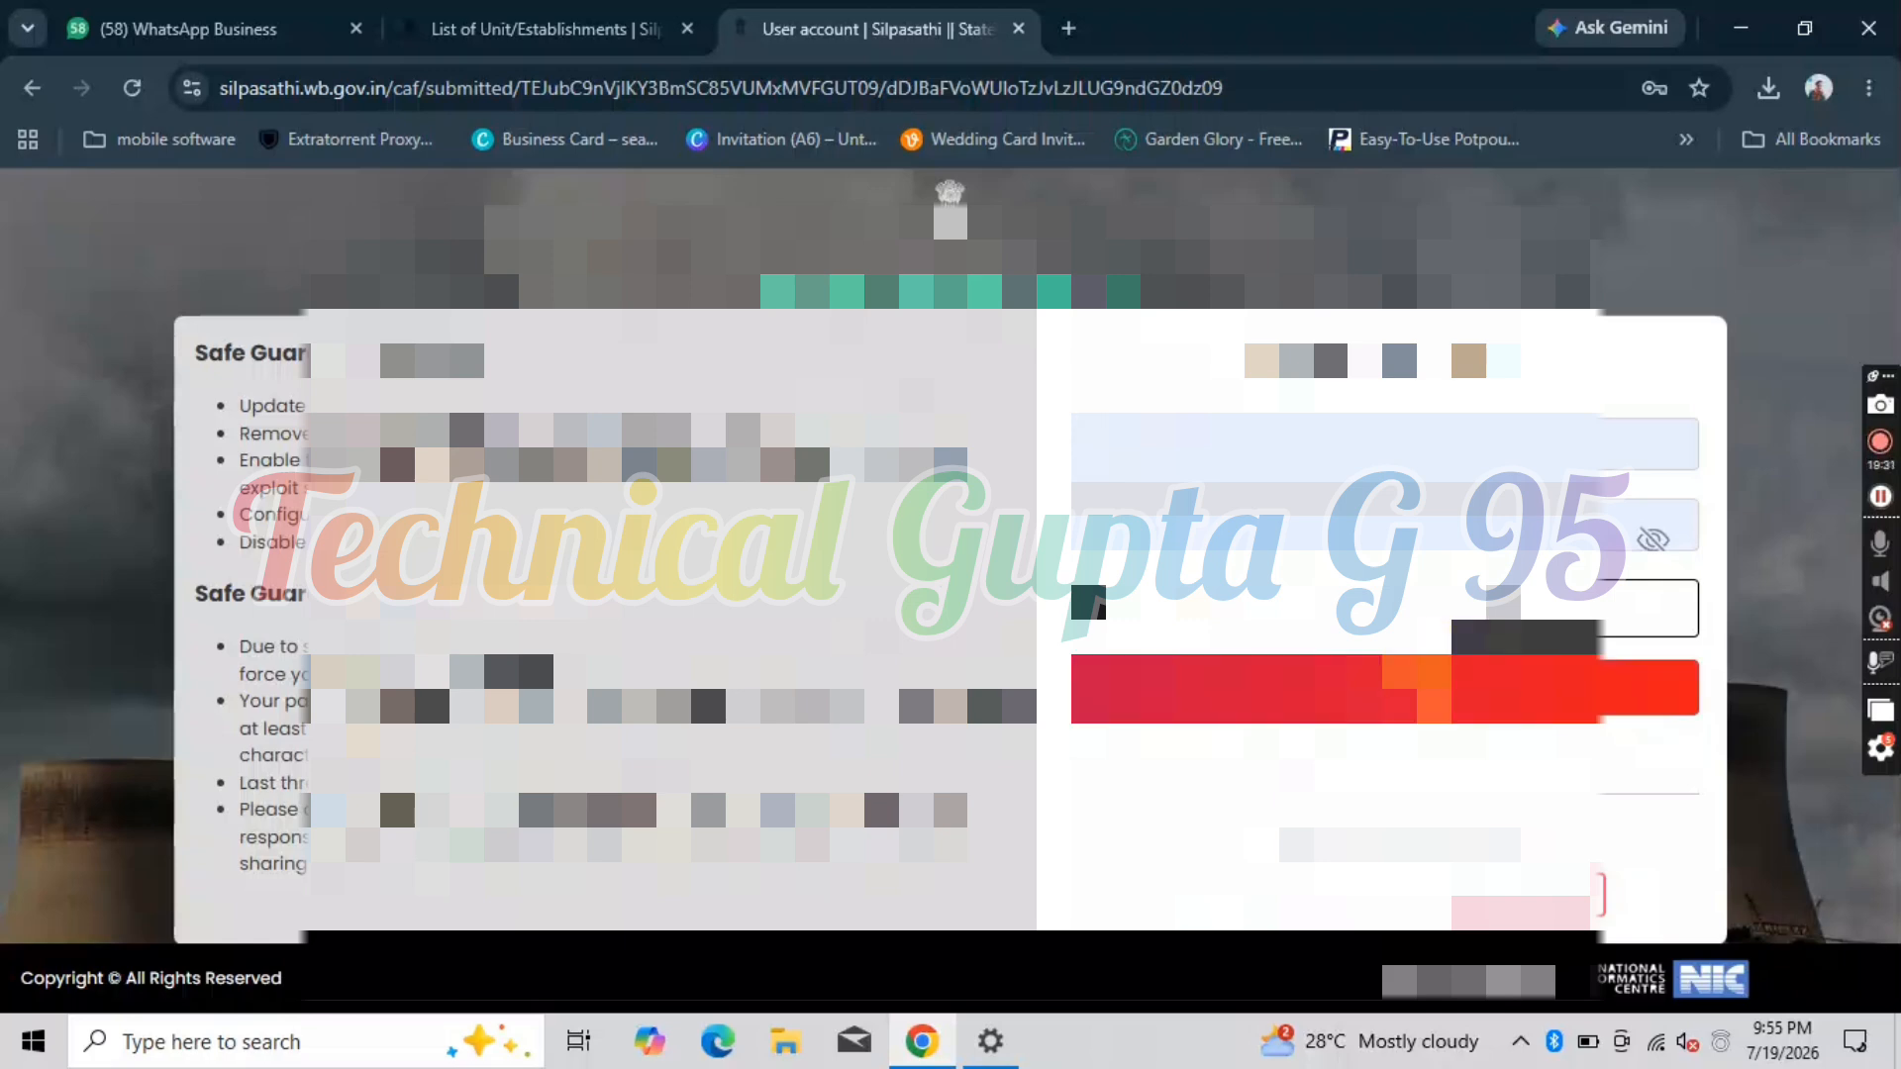
left_click(1434, 704)
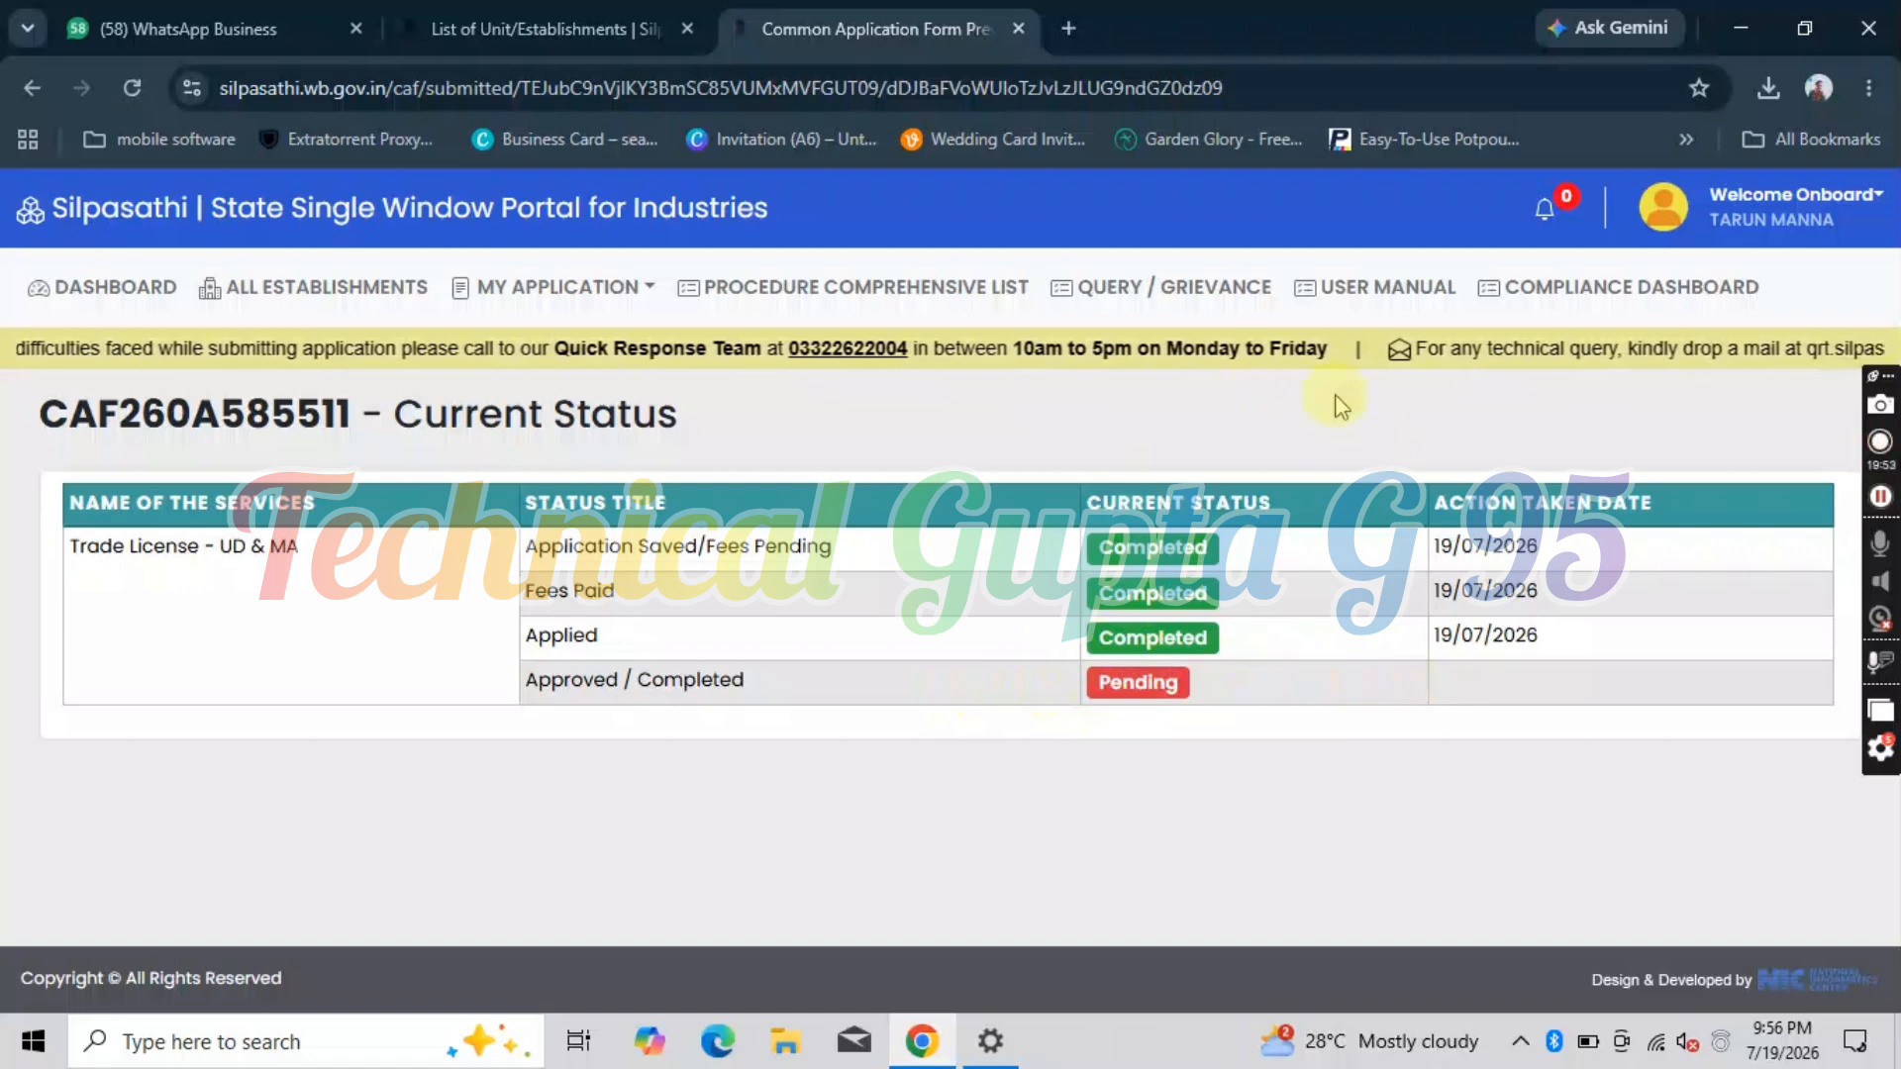
- Log out of the portal account from the application's status page
left_click(1739, 203)
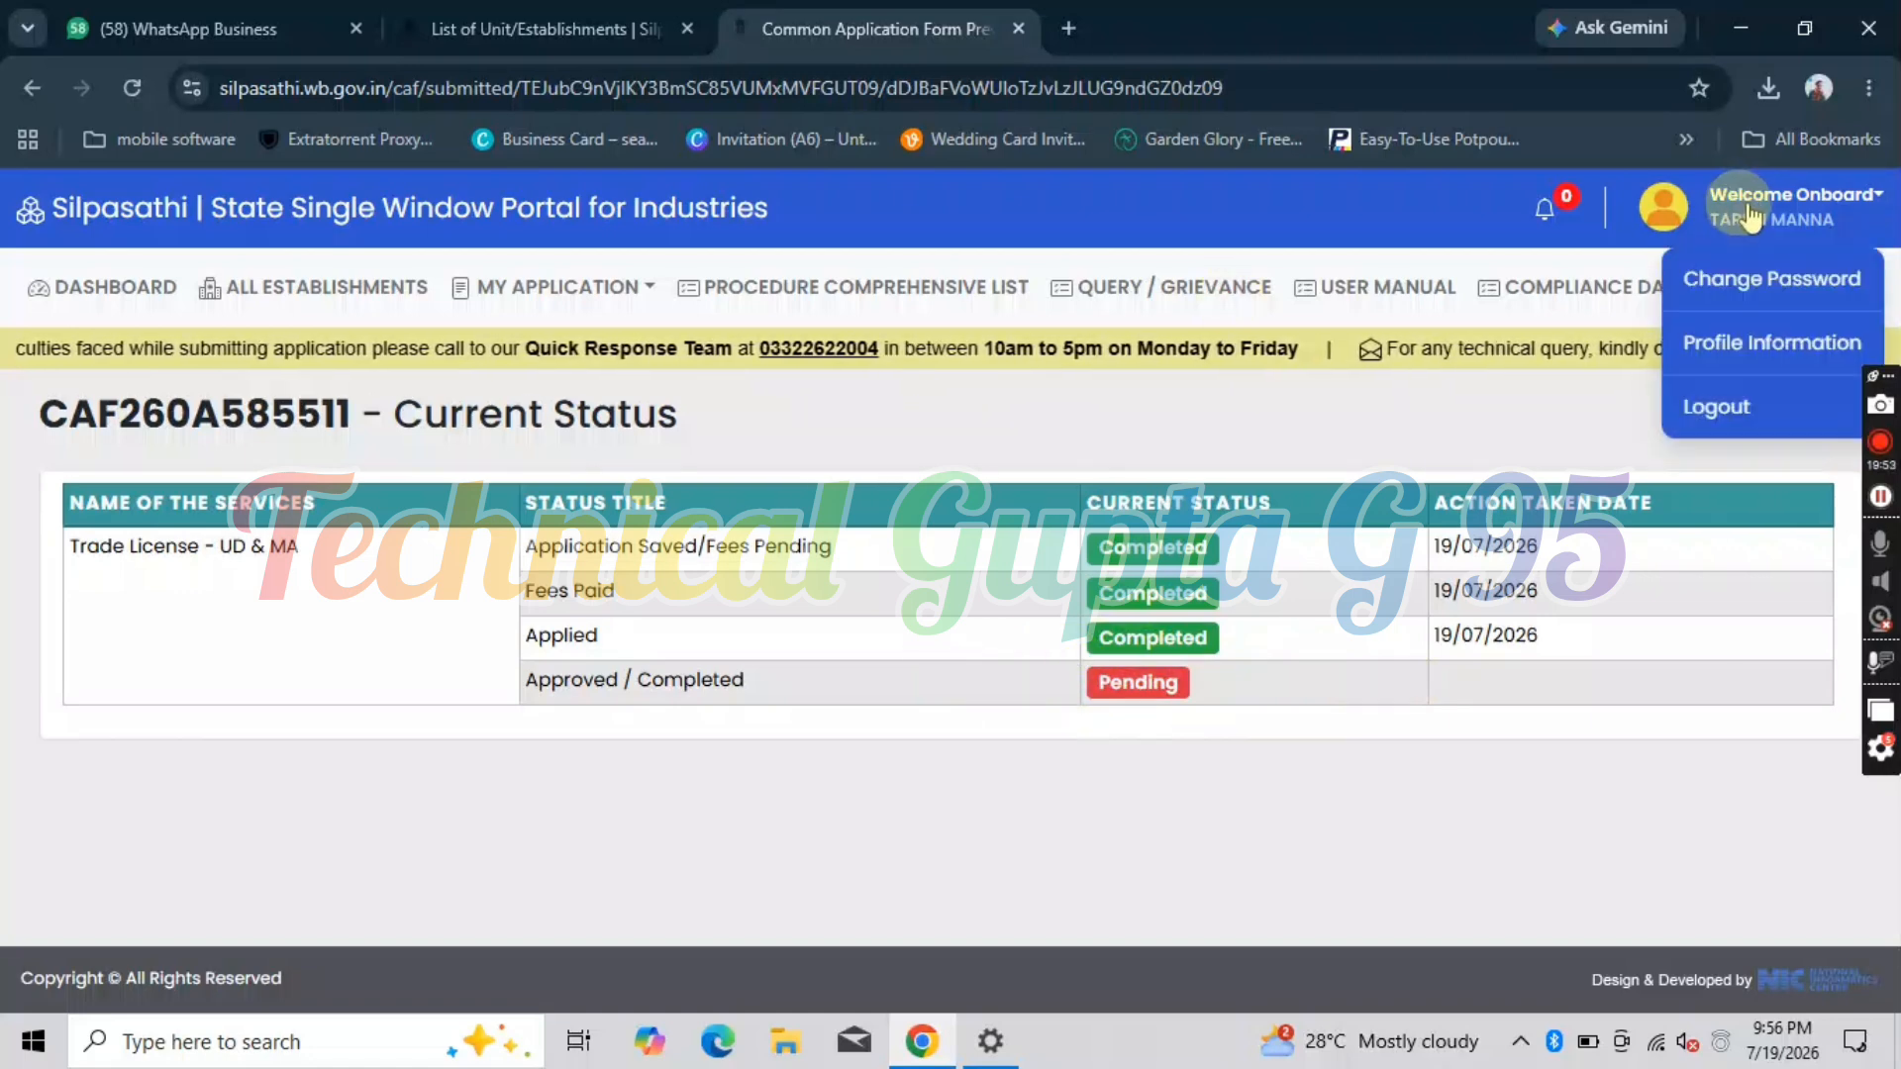
left_click(1716, 405)
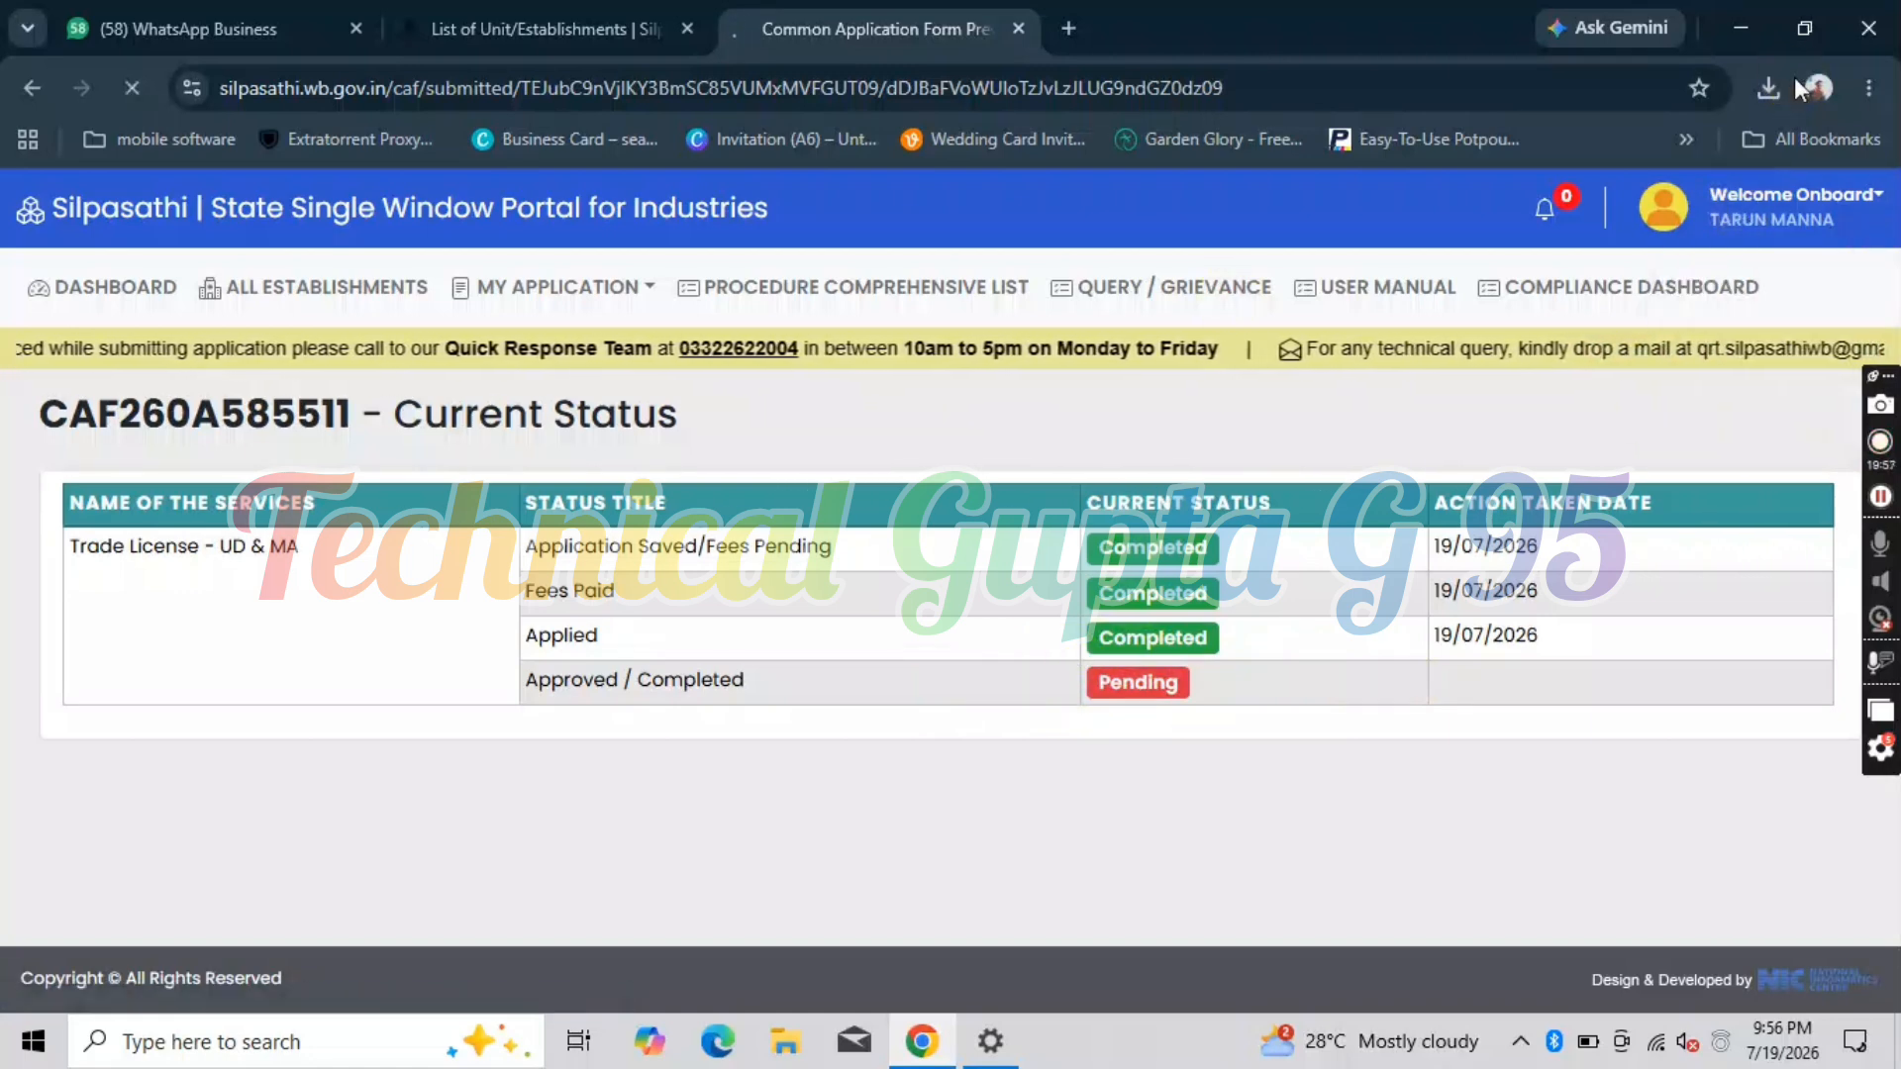